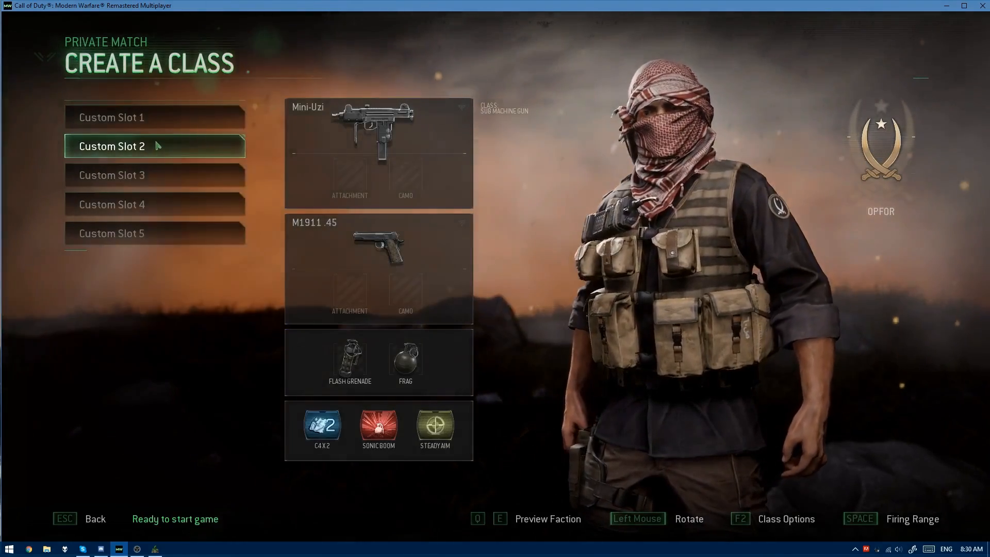
Step: Open Custom Slot 2, switch to Wraith Archon and review its general, model and animation export settings
left_click(158, 145)
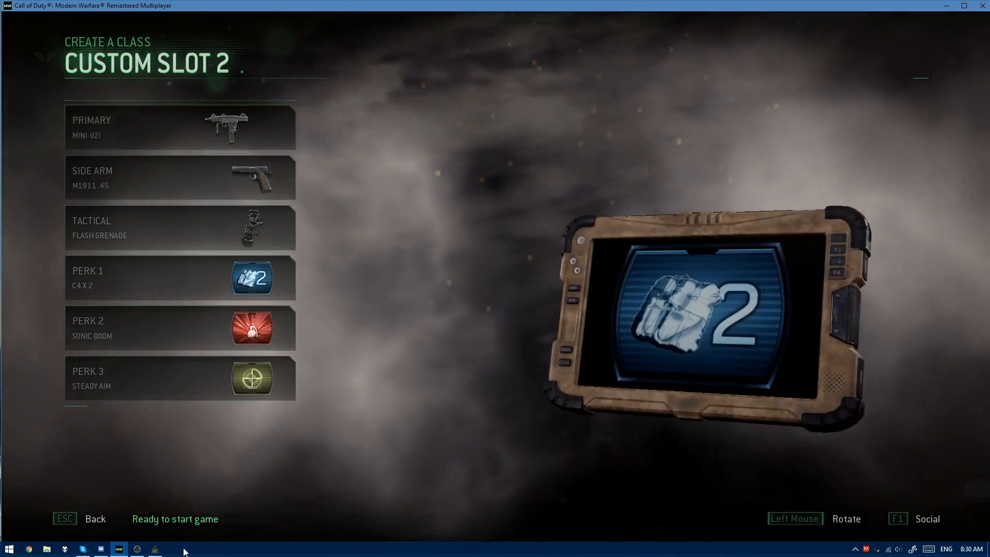
left_click(161, 550)
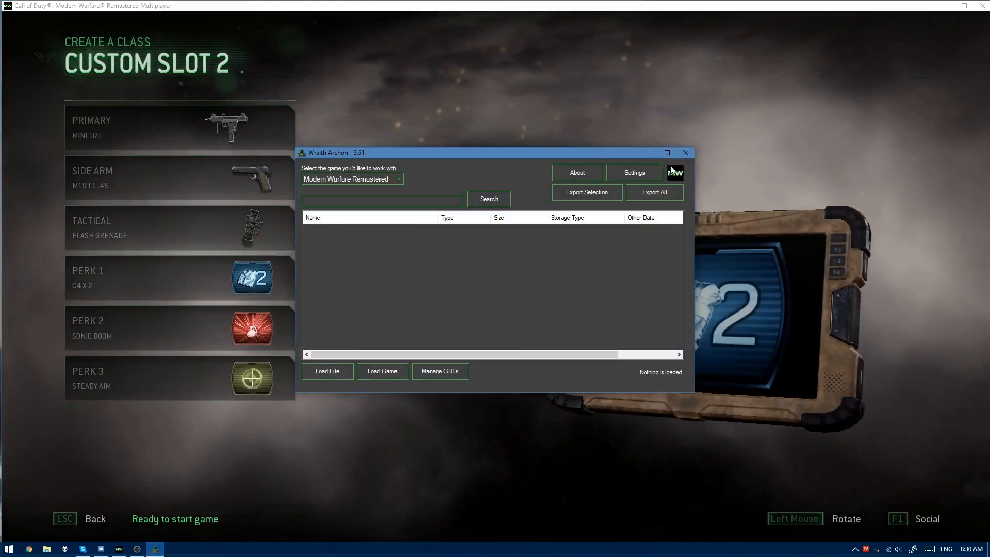
left_click(637, 174)
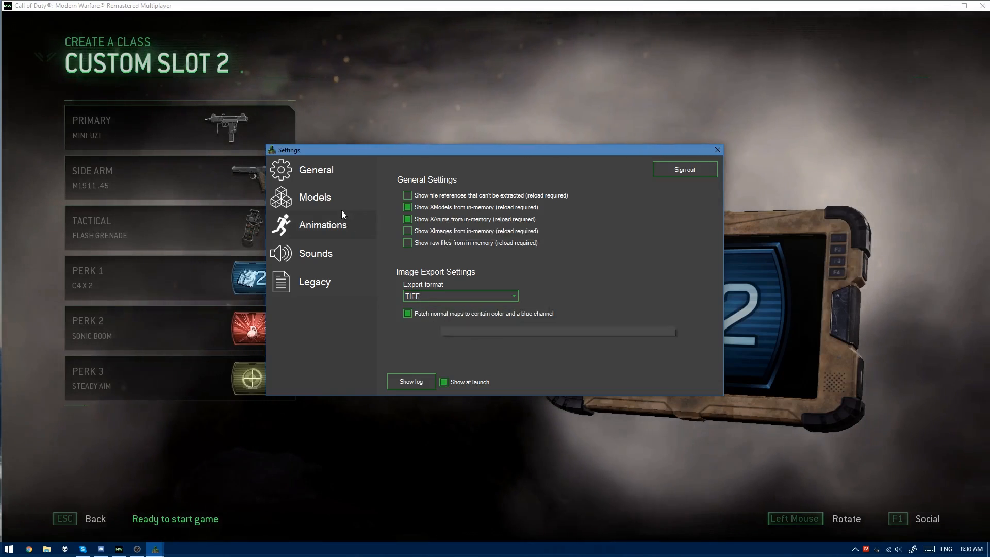
left_click(315, 198)
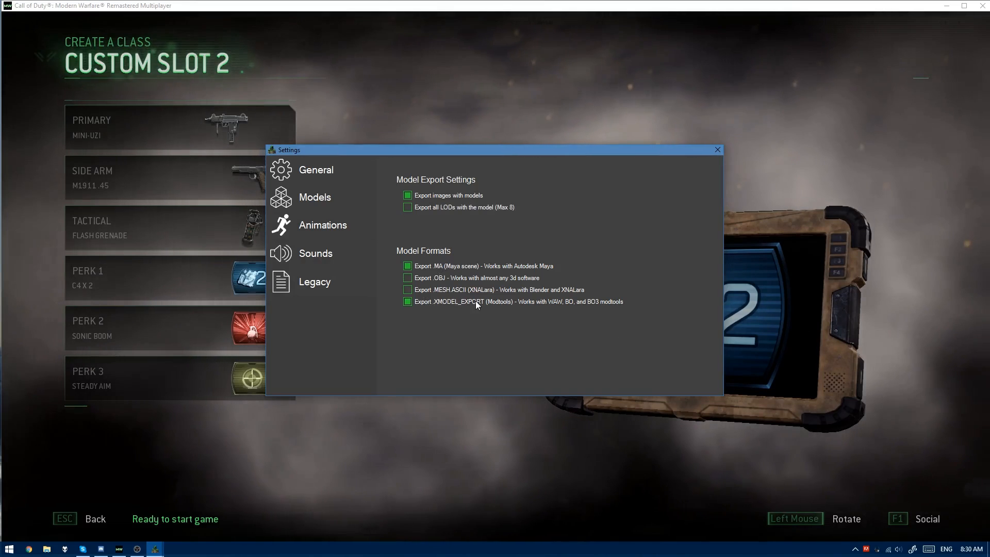
left_click(312, 231)
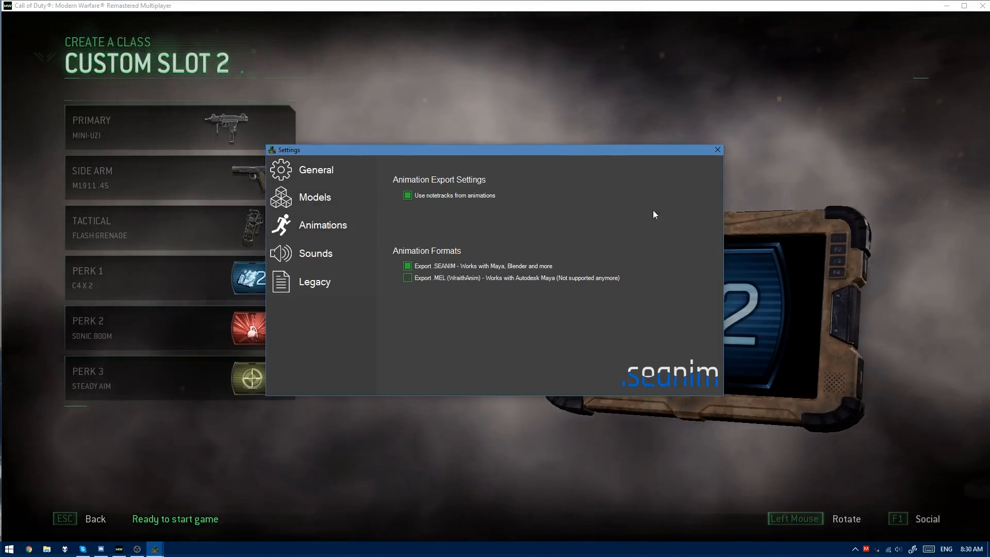
left_click(717, 150)
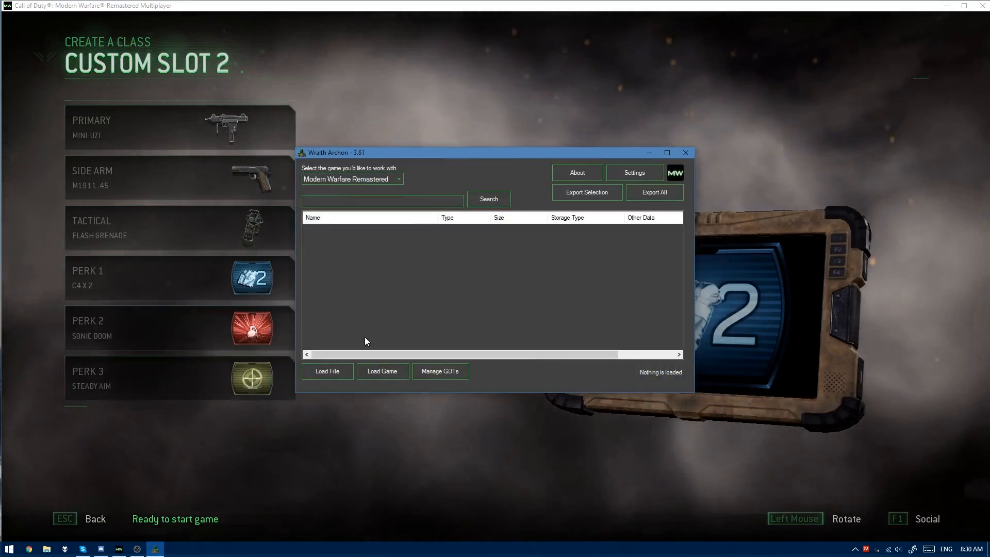
Step: Switch to Modern Warfare Remastered, leave the Custom Slot 2 editor and enter the Firing Range with that class
left_click(460, 77)
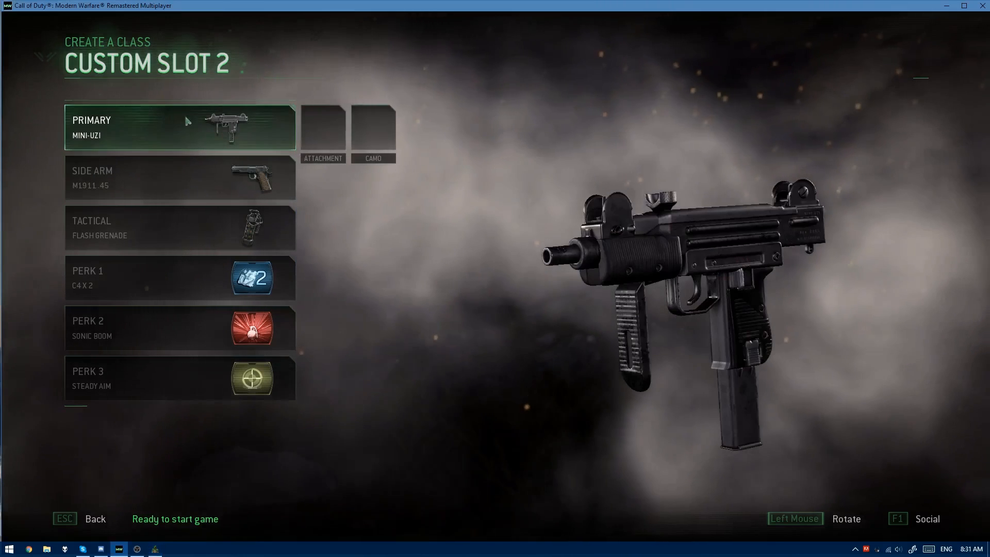
key("Escape")
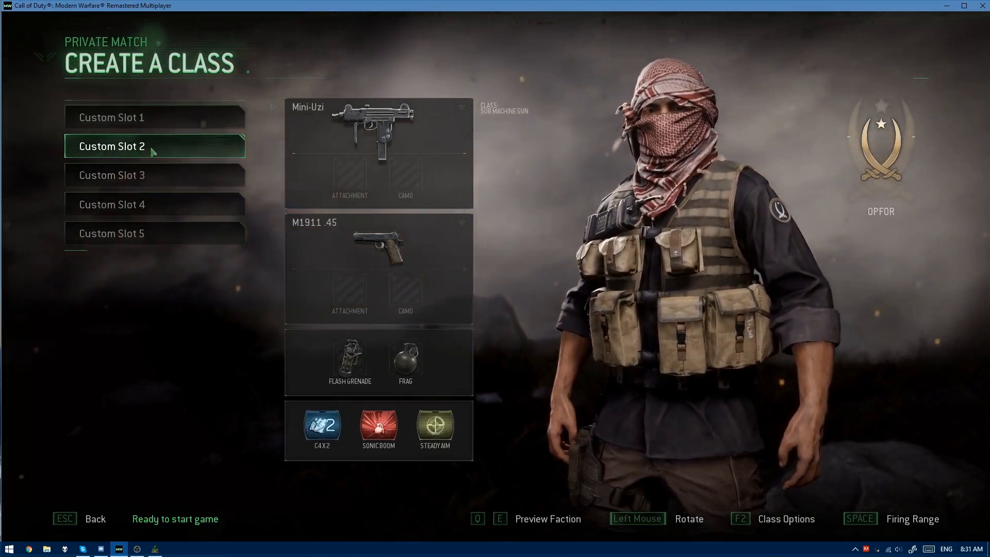
key("space")
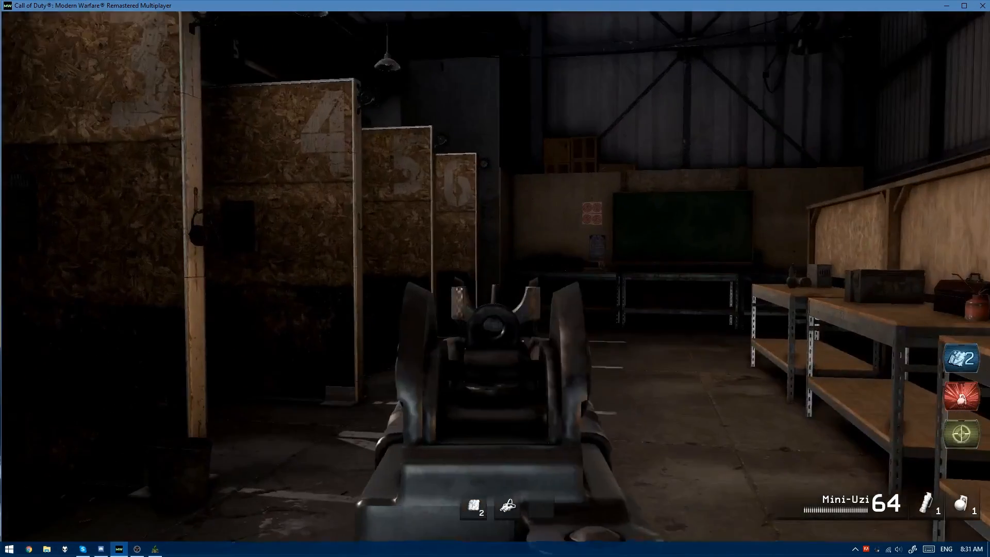
Step: Switch to Wraith Archon, load the running game's assets and search them for smg
key("alt+Tab")
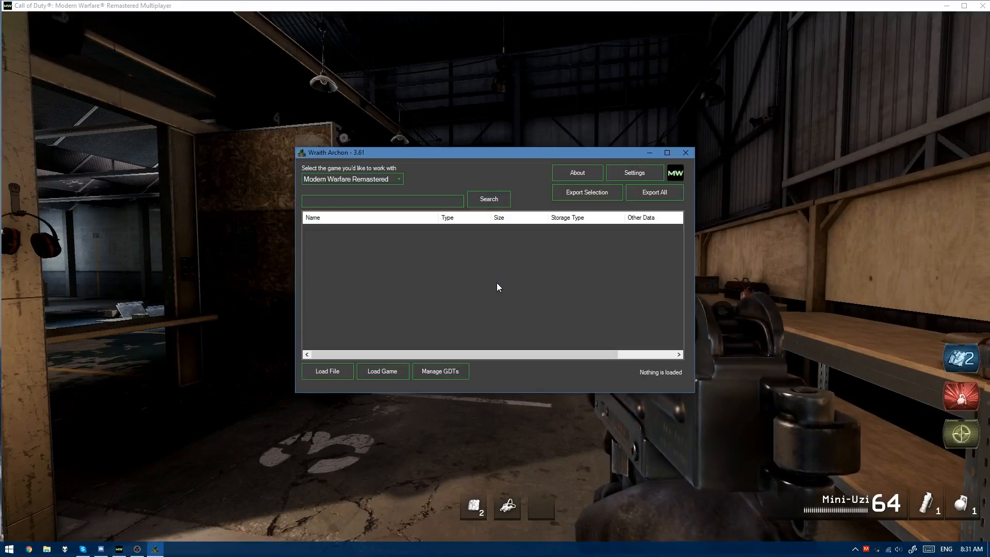
left_click(375, 371)
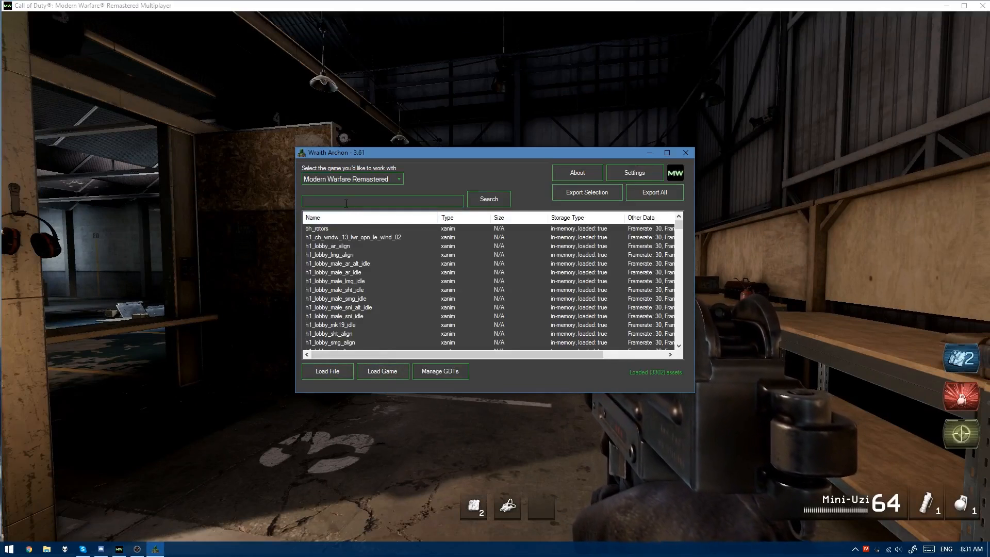
type("smg")
key("Return")
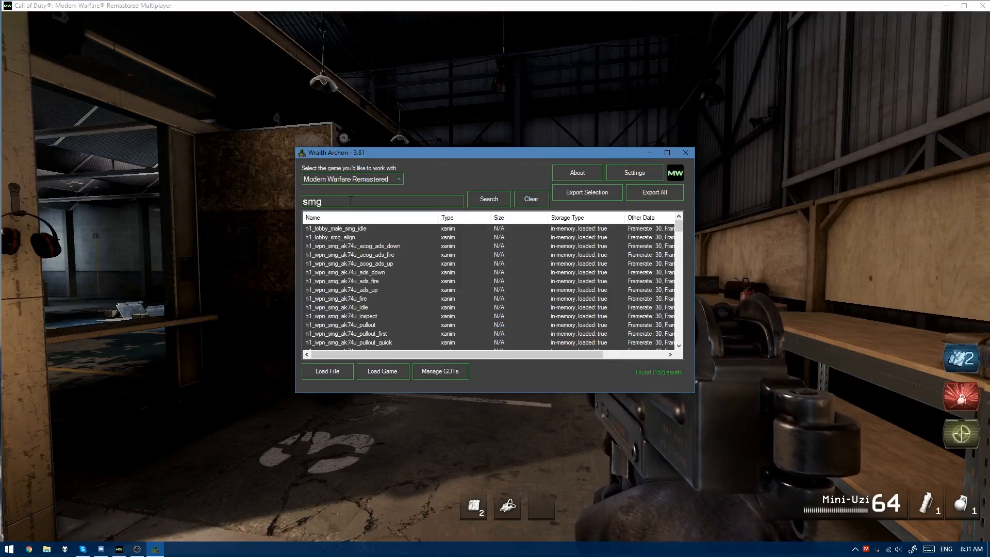
Step: Export all the h1_wpn_smg_miniuzi animations, from acog_ads_down to sprint_out
scroll(382, 263, "down", 10)
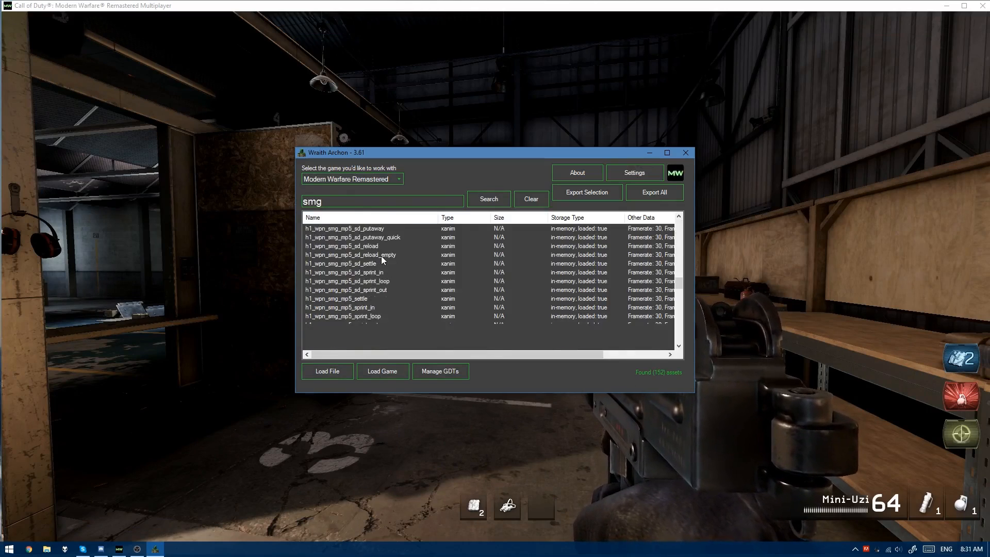
scroll(372, 263, "up", 6)
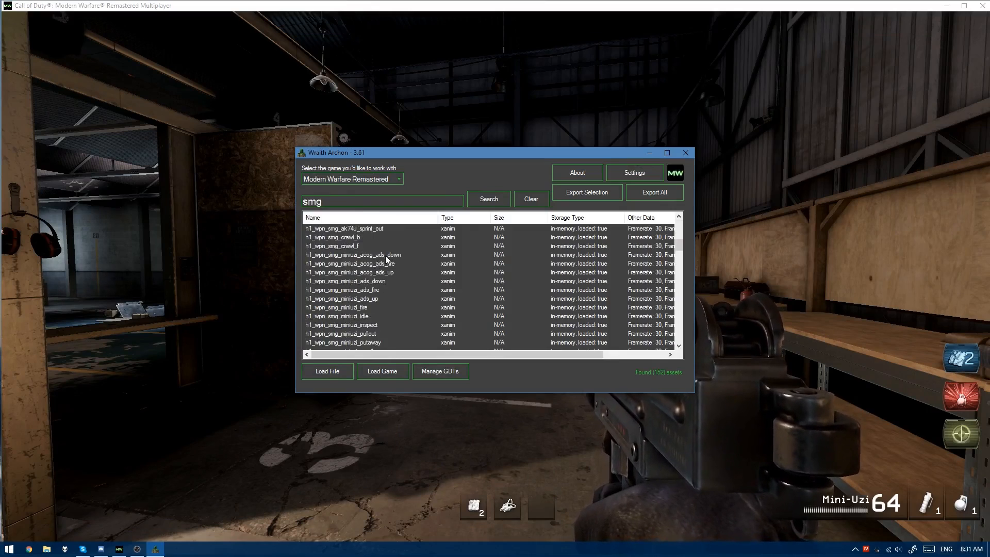
scroll(385, 255, "down", 3)
scroll(382, 325, "down", 1)
left_click(376, 317, "shift")
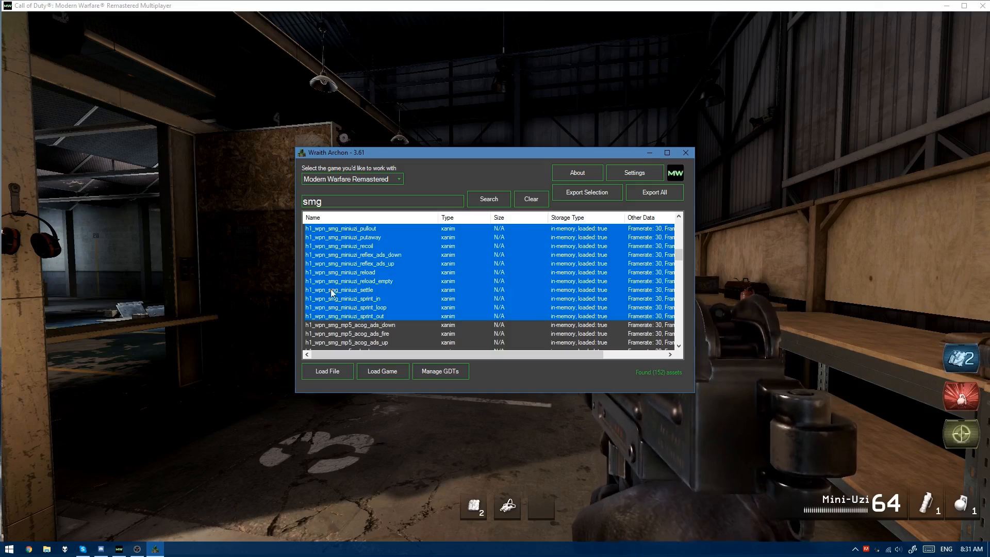
left_click(592, 194)
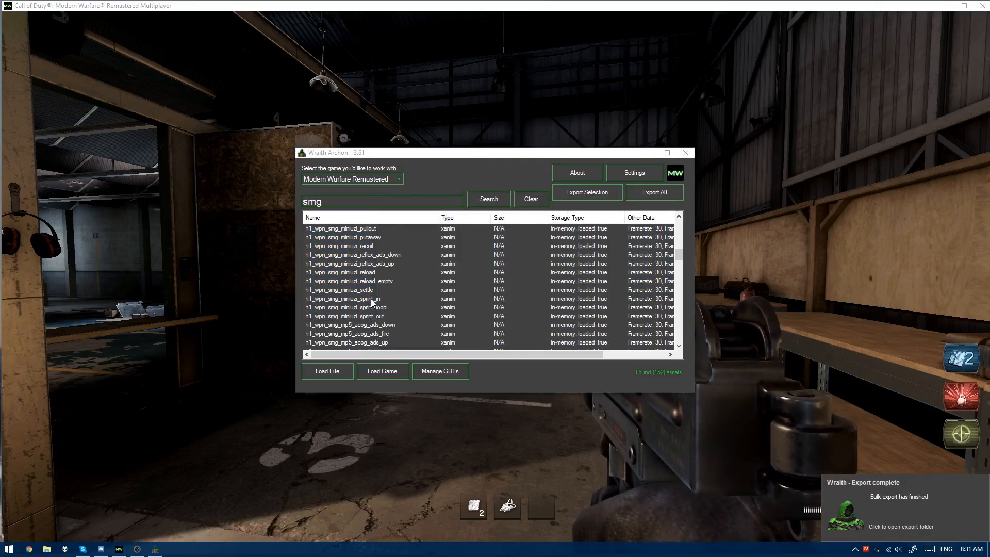
Step: Export the models wpn_h1_smg_mini_uzi_lobby and wpn_h1_smg_mini_uzi_vm_wet_camo, and search the assets for mini_uzi
scroll(392, 291, "down", 20)
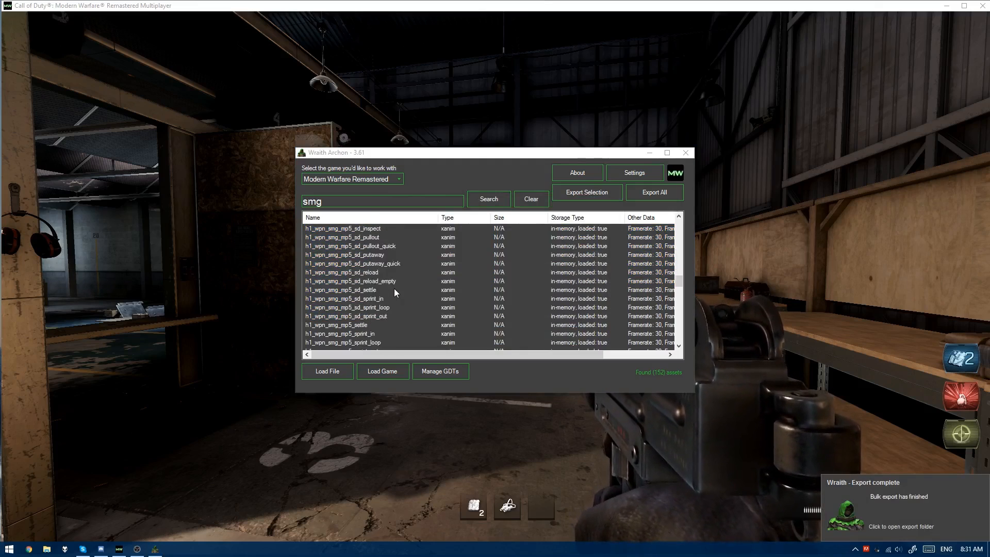
scroll(394, 289, "down", 3)
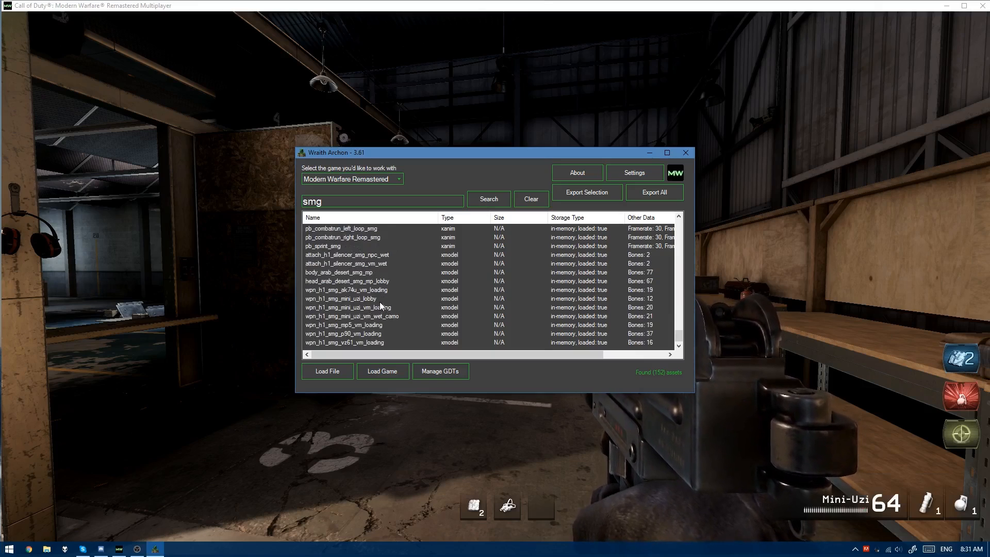
left_click(358, 299)
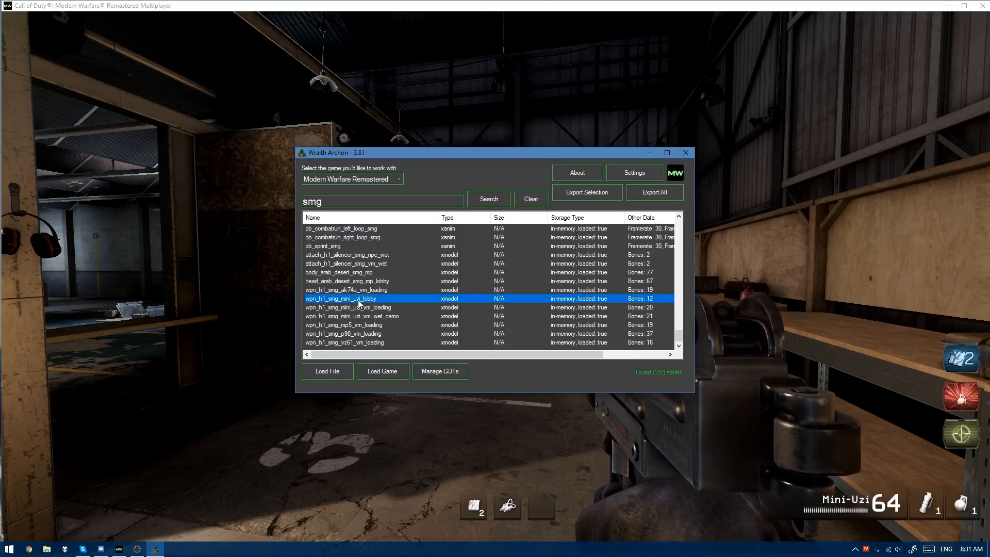
left_click(386, 316, "ctrl")
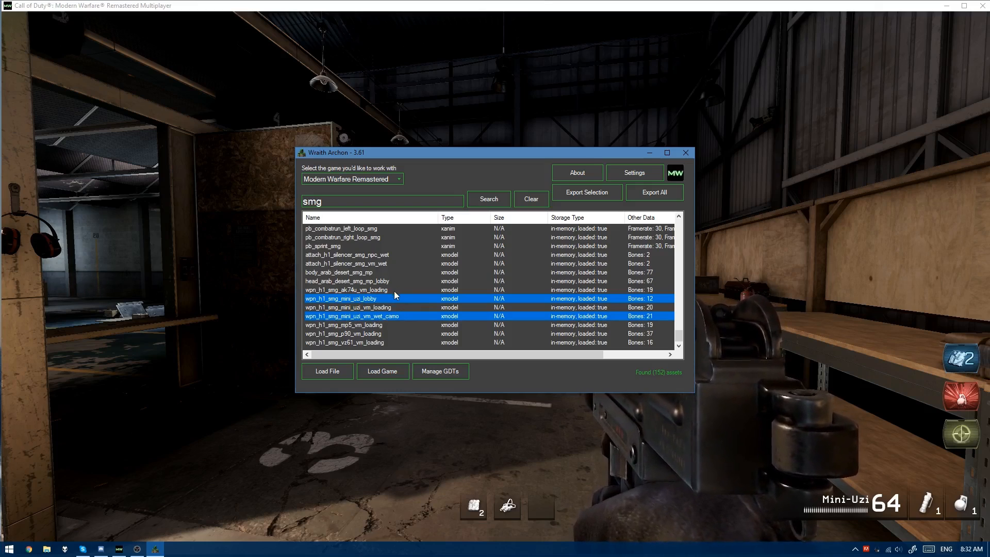
left_click(583, 193)
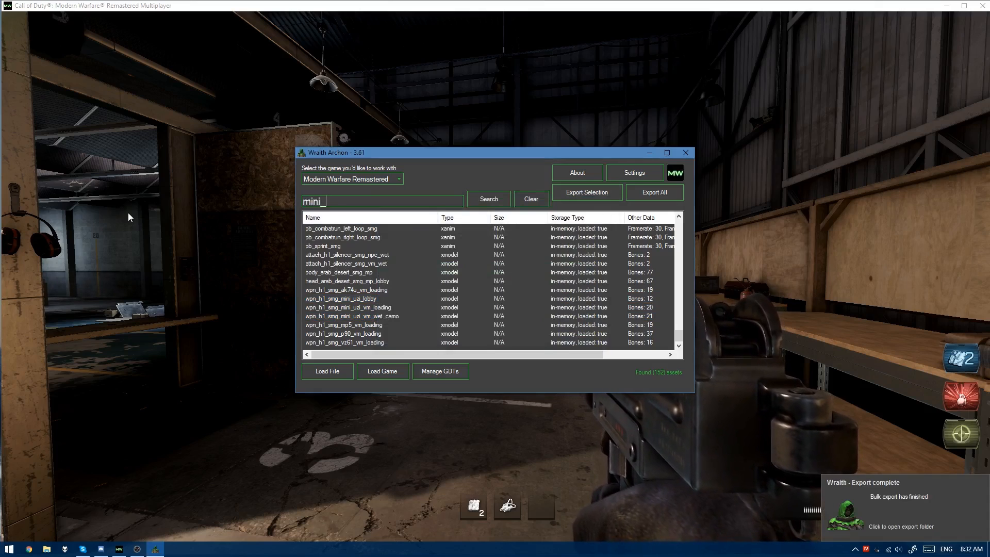
key("Return")
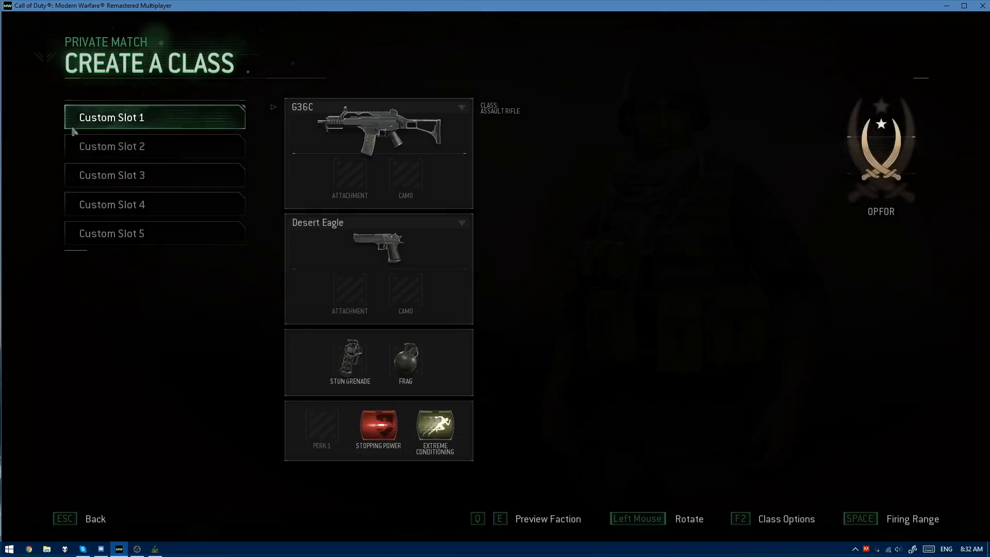
Step: Switch to Modern Warfare Remastered and start the private match on Bog as Marines with the Custom Slot 2 loadout
key("Escape")
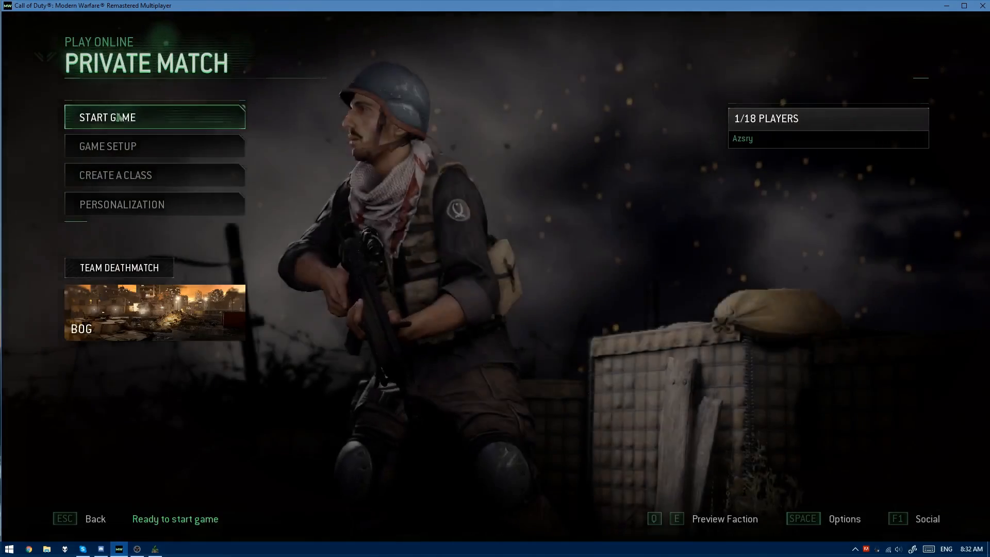
left_click(129, 115)
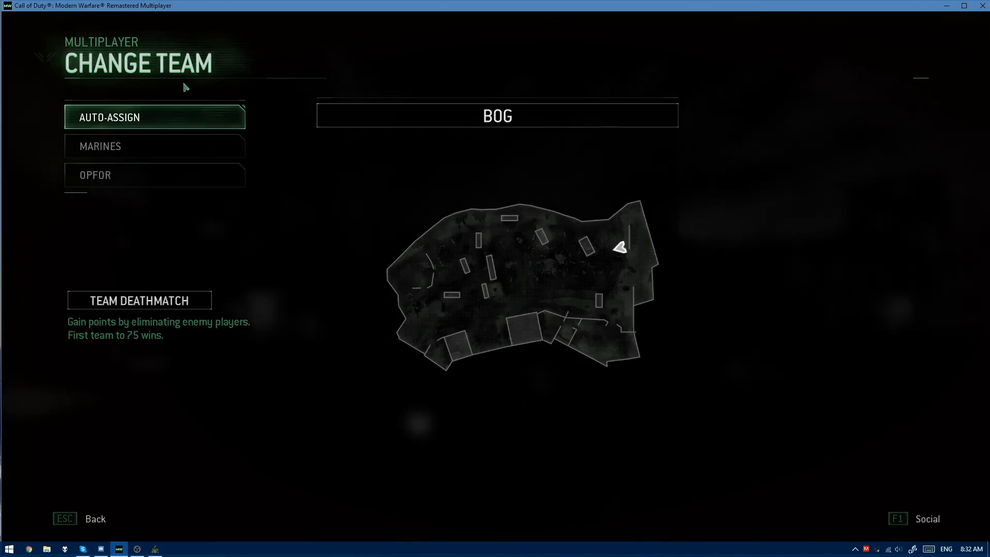
left_click(130, 151)
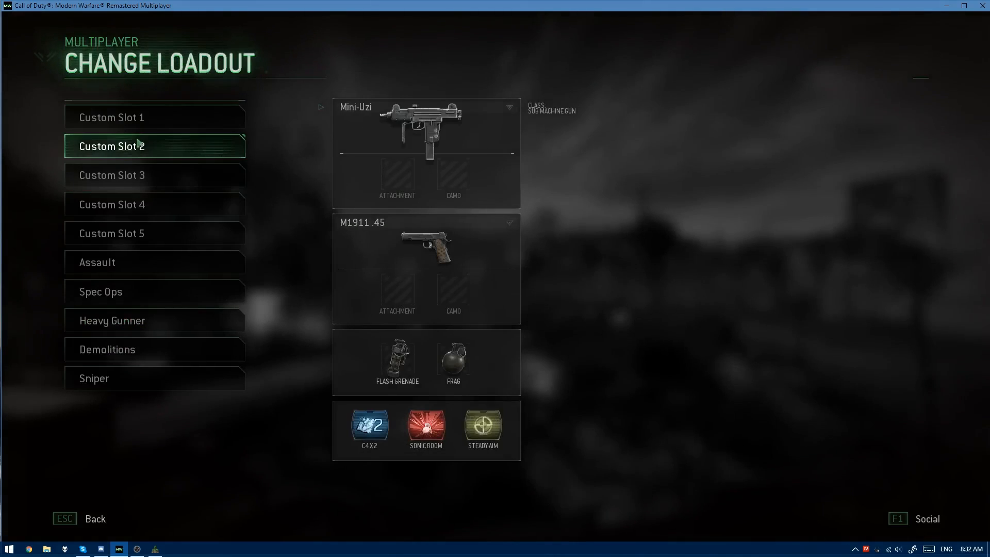
left_click(135, 148)
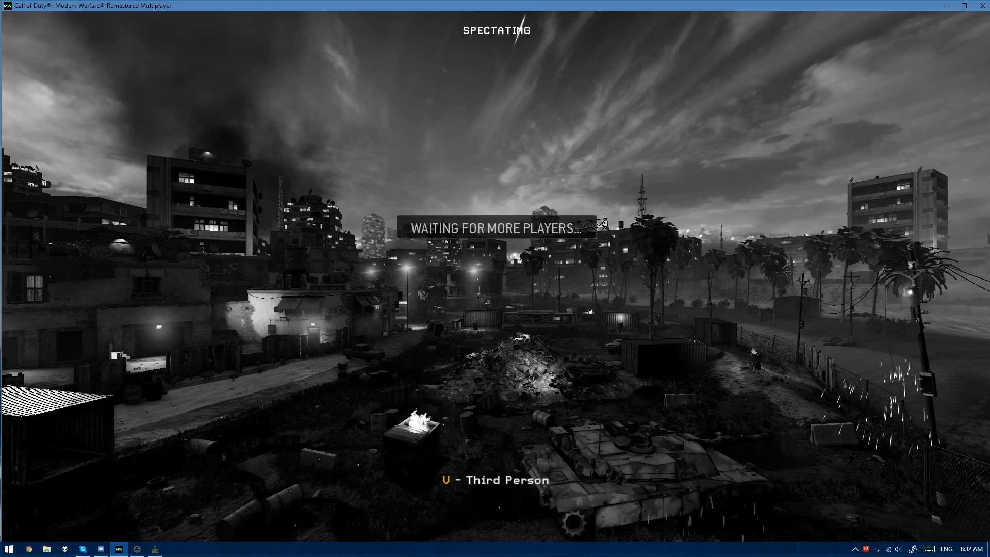
Step: Reload the game assets in Wraith Archon, filter for mini_uzi and export the wpn_h1_smg_mini_uzi_npc_wet_camo model
key("alt+Tab")
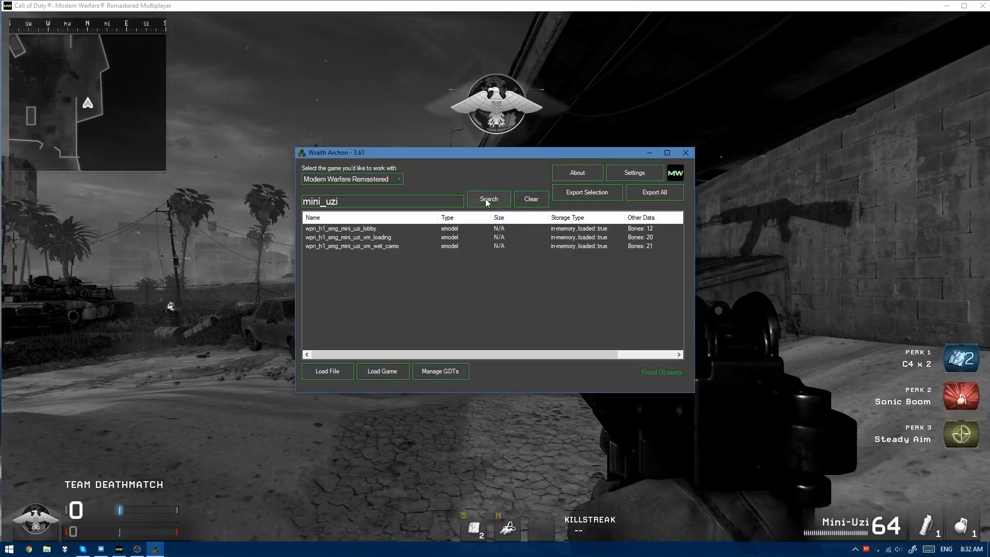
left_click(382, 372)
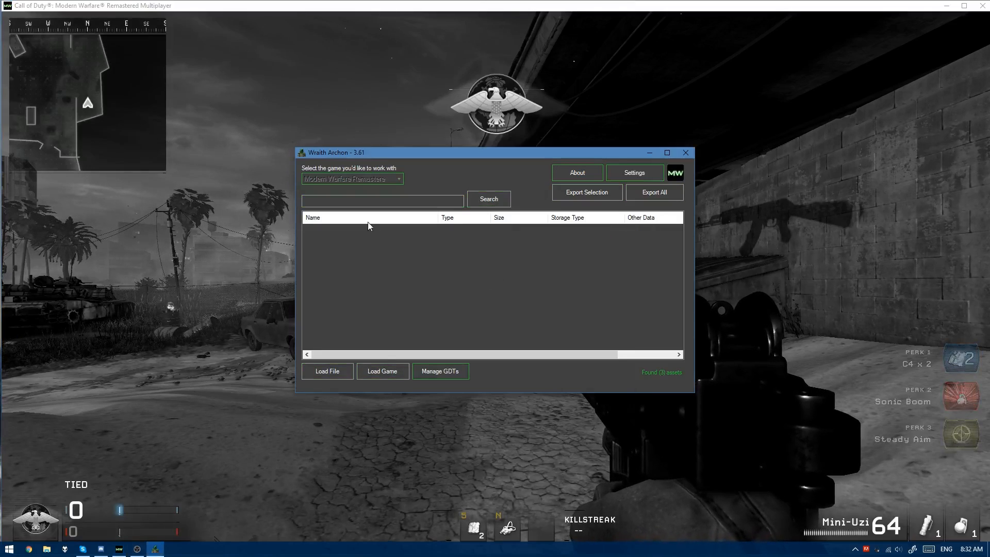
type("mini_uzi")
key("Return")
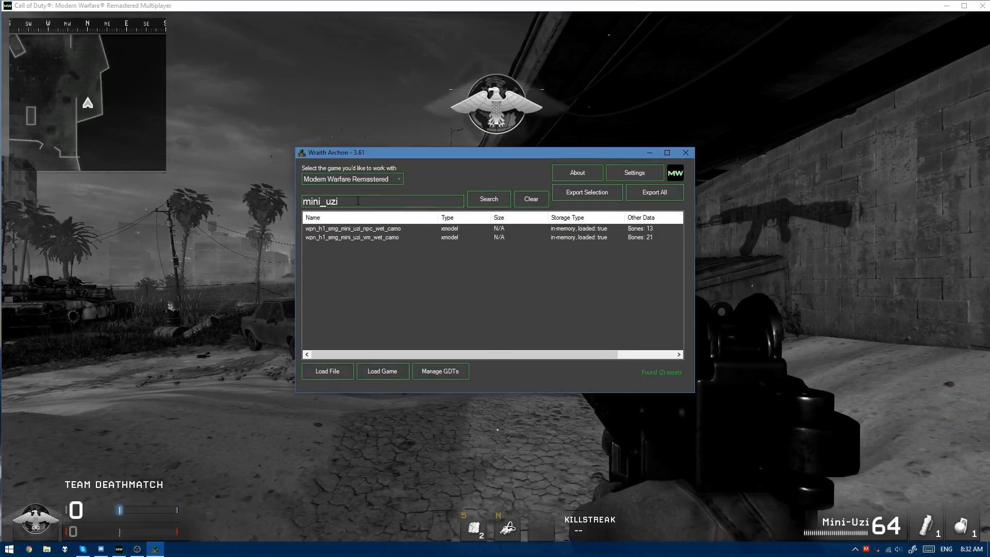
left_click(364, 230)
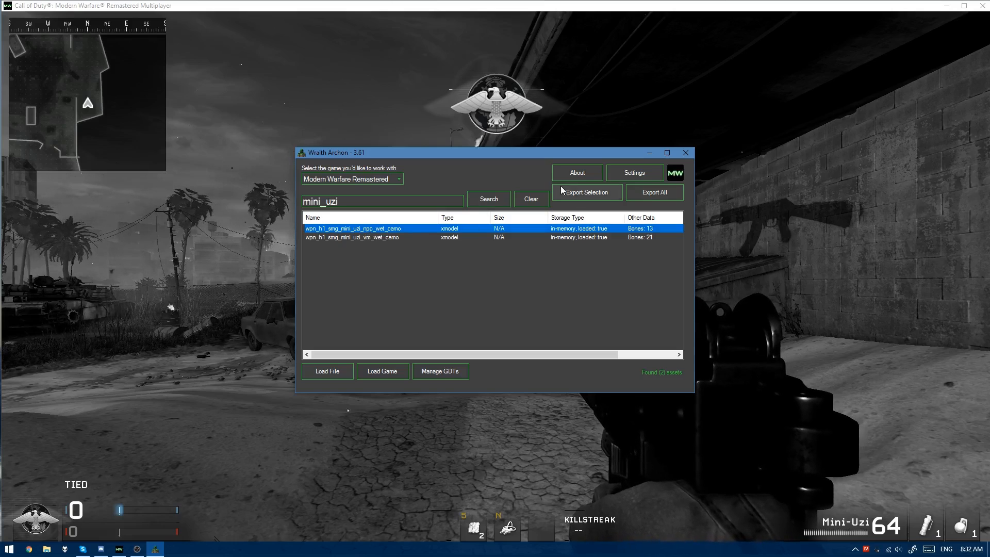
left_click(576, 193)
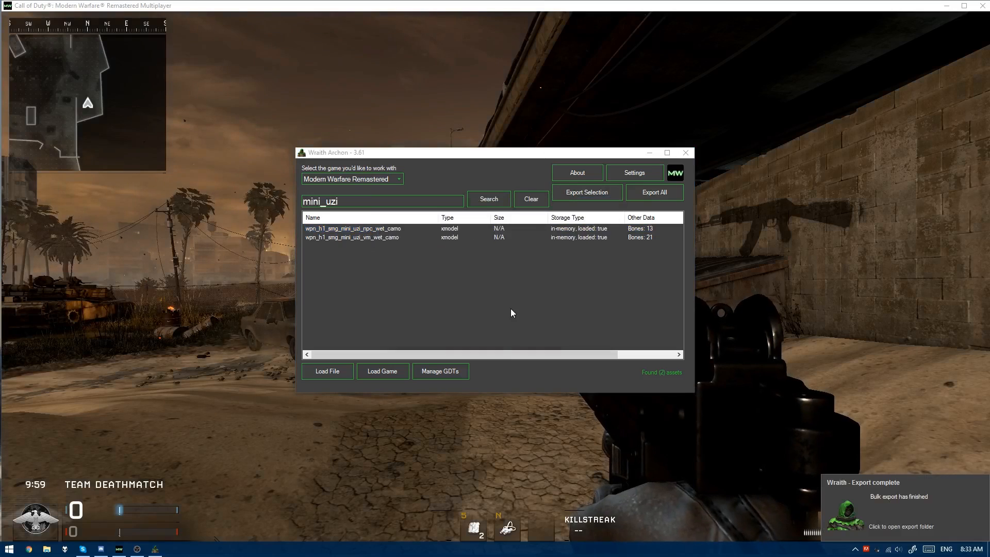
Step: Close Modern Warfare Remastered and Wraith Archon
right_click(119, 548)
left_click(116, 529)
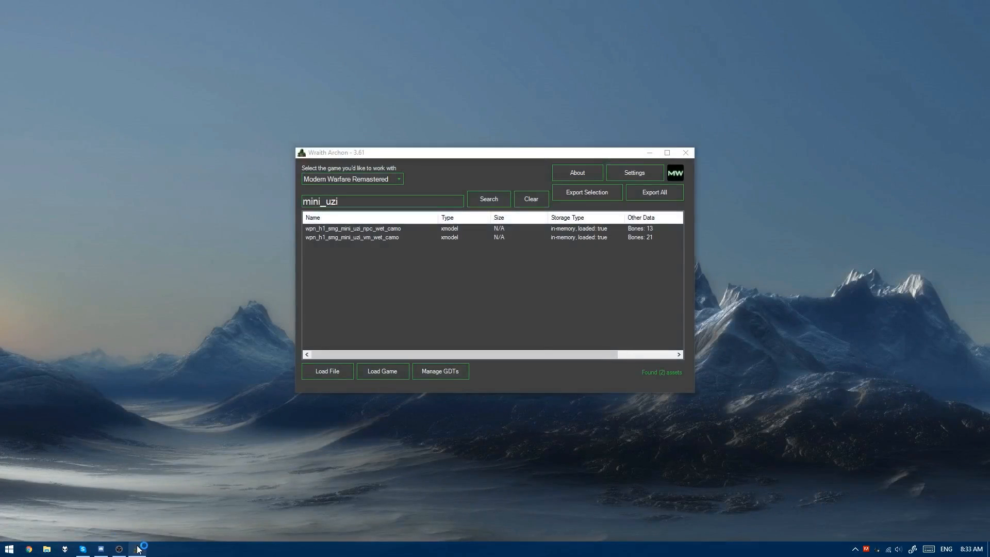
right_click(138, 549)
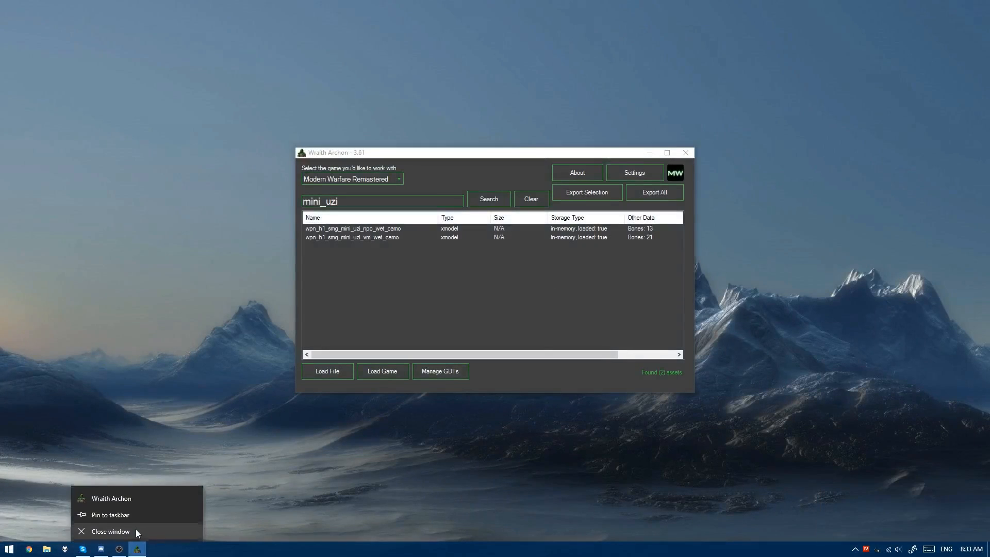
left_click(135, 529)
Step: Browse in File Explorer to Downloads\WraithLatest\exported_files\modern_warfare_rm\xmodels
key("super+e")
left_click(374, 157)
left_click(494, 191)
left_click(494, 136)
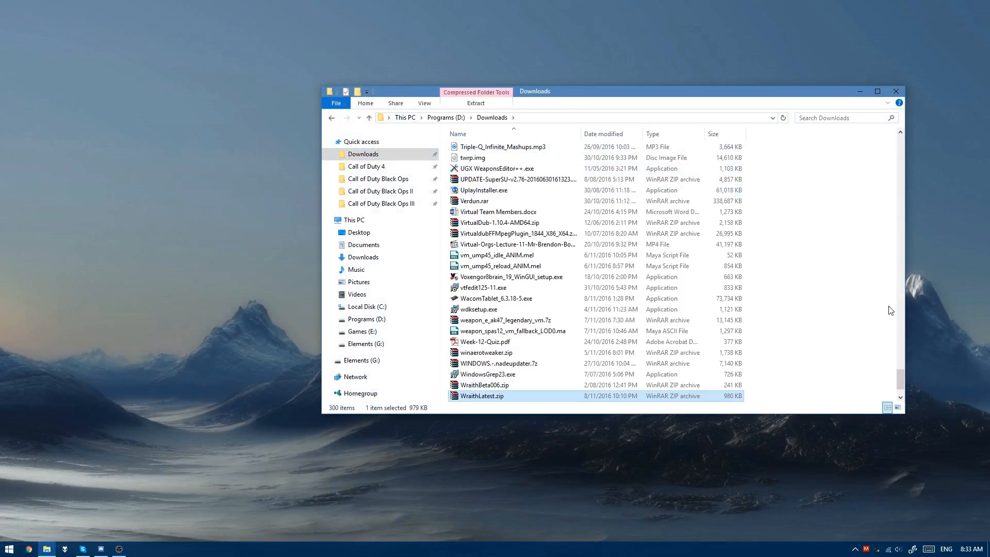
left_click_drag(902, 382, 899, 171)
scroll(551, 195, "down", 5)
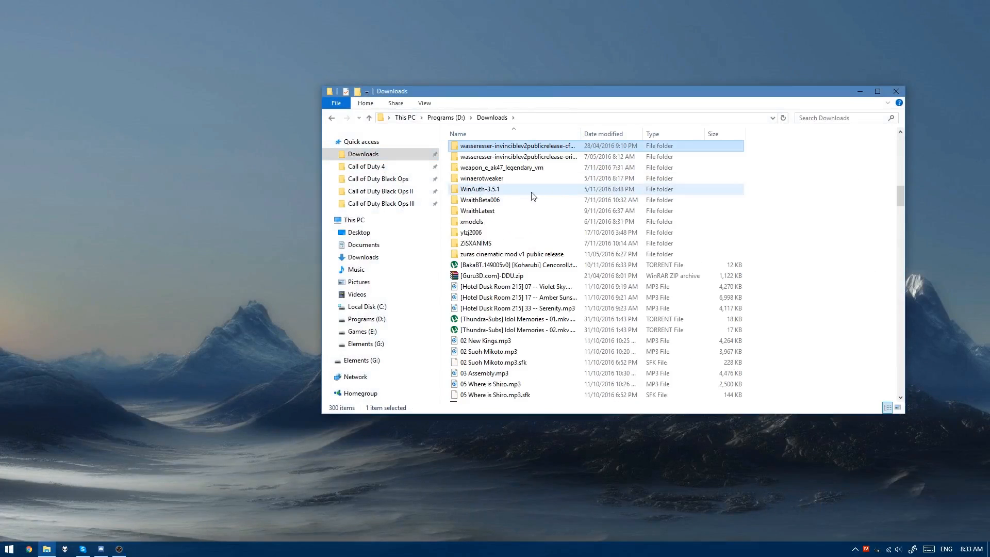
double_click(541, 195)
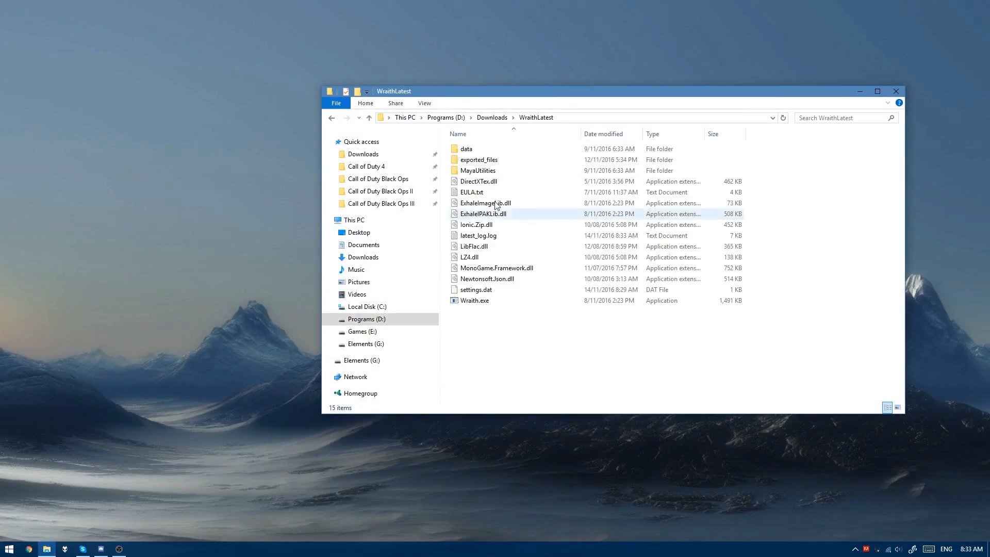
double_click(474, 163)
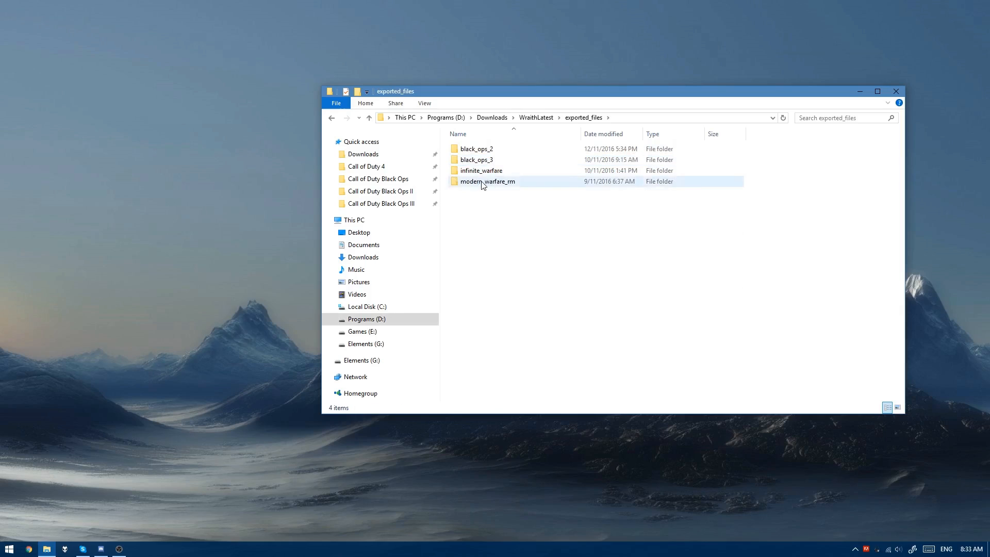
double_click(523, 184)
double_click(477, 160)
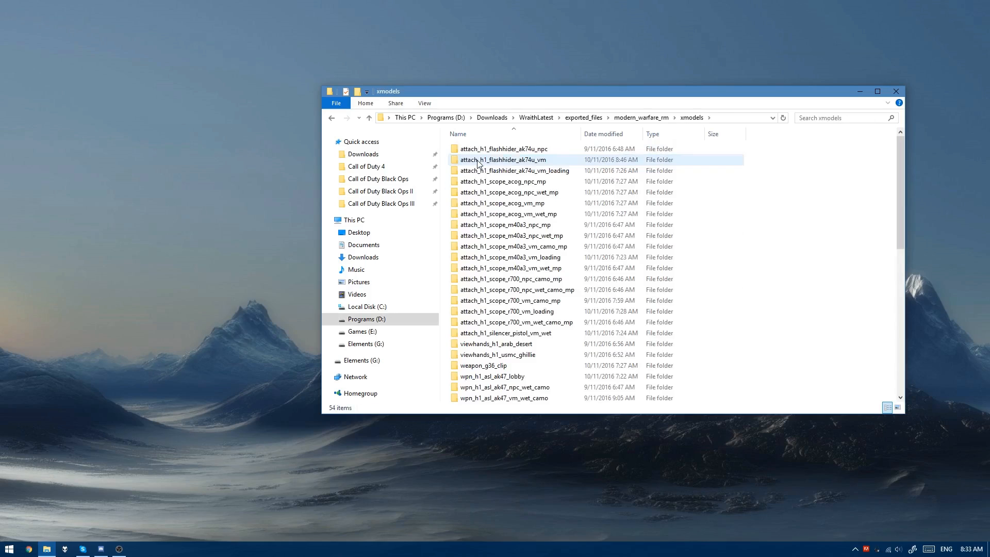
Step: Sort the exported models by modification date and open wpn_h1_smg_mini_uzi_vm_wet_camo_LOD0.ma from the wpn_h1_smg_mini_uzi_vm_wet_camo folder in Maya
left_click(605, 133)
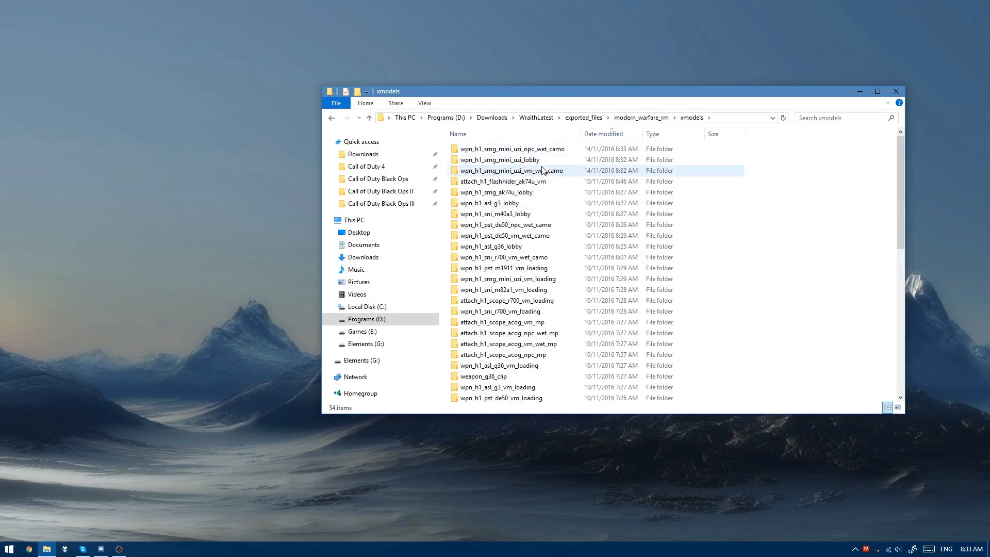
double_click(496, 172)
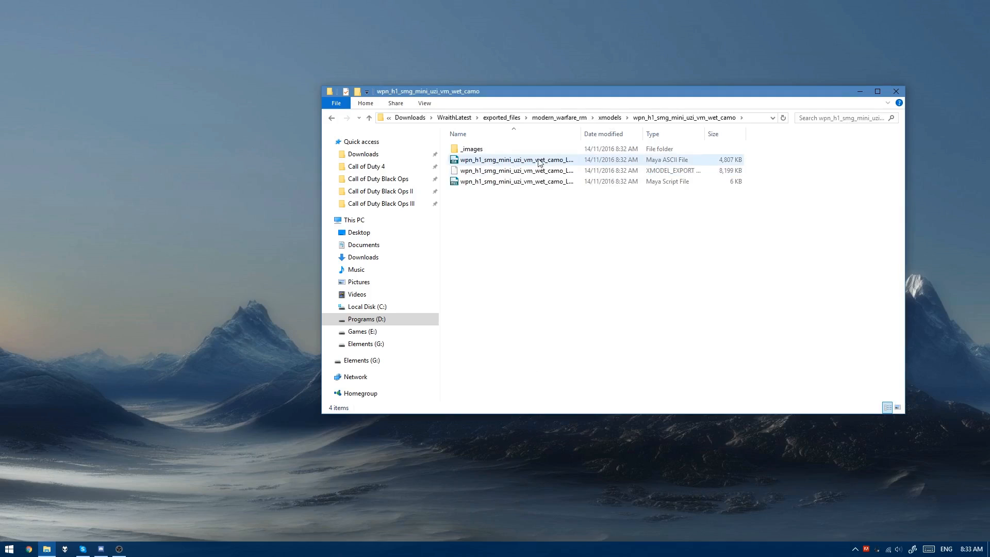
double_click(519, 162)
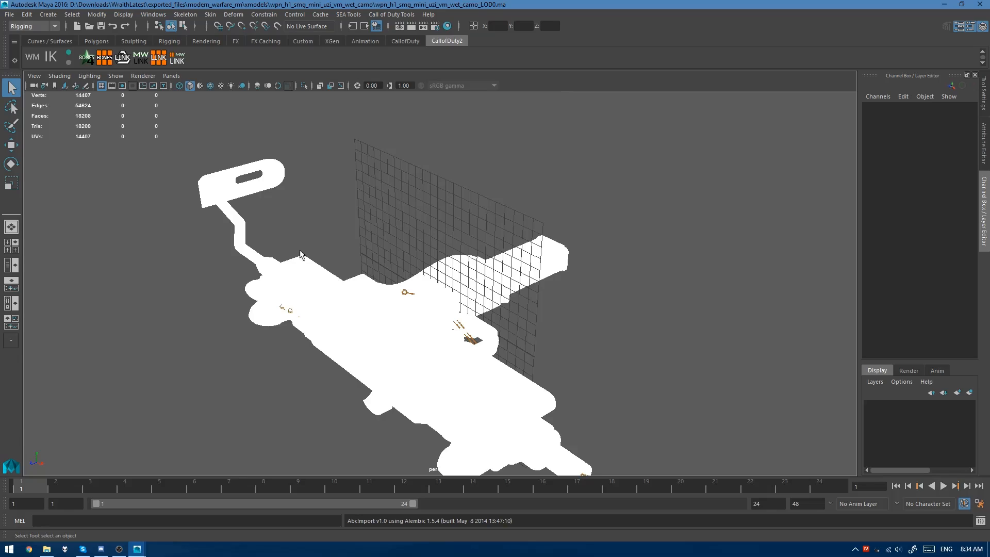
Step: Switch the viewport renderer to Legacy Default Viewport and display the Mini-Uzi with textures
left_click(145, 78)
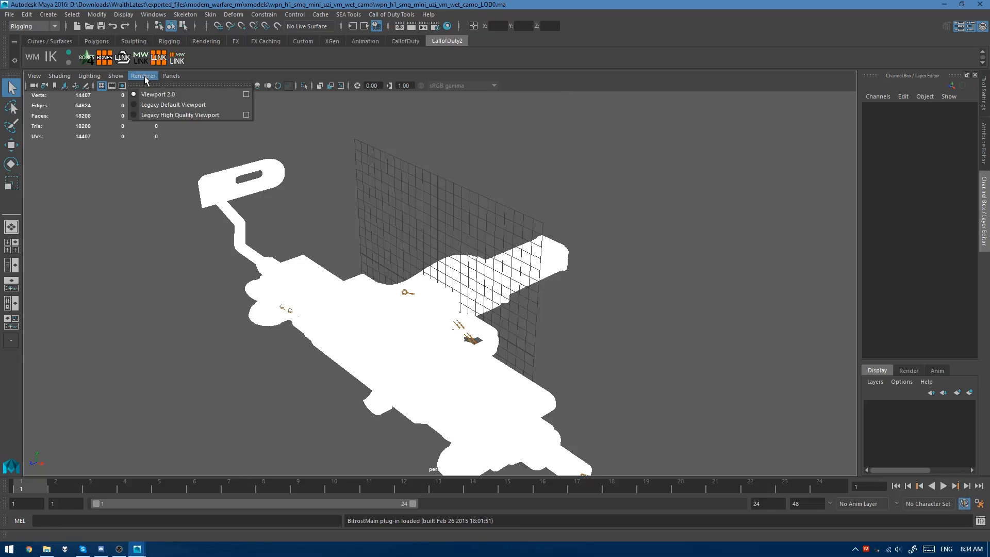
left_click(163, 105)
key("6")
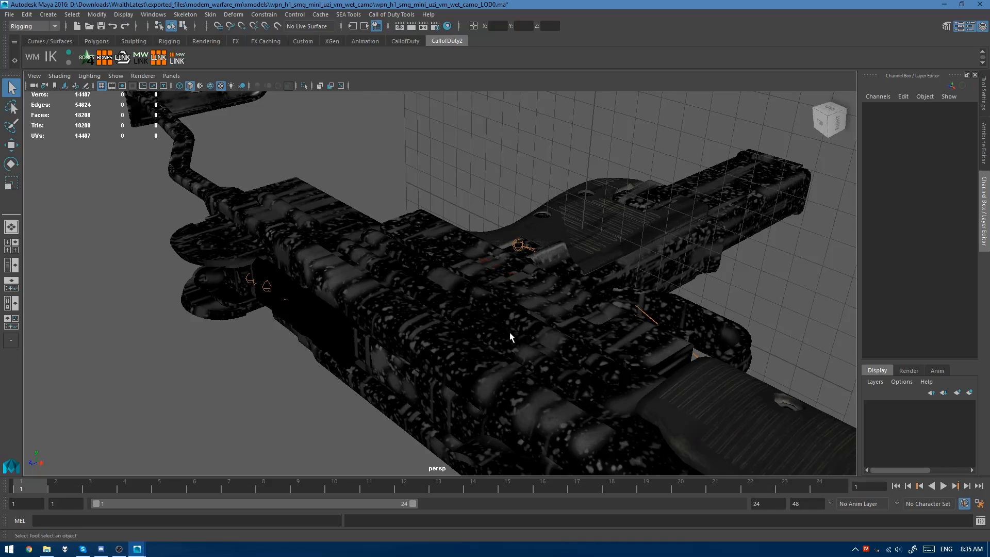
scroll(503, 331, "down", 5)
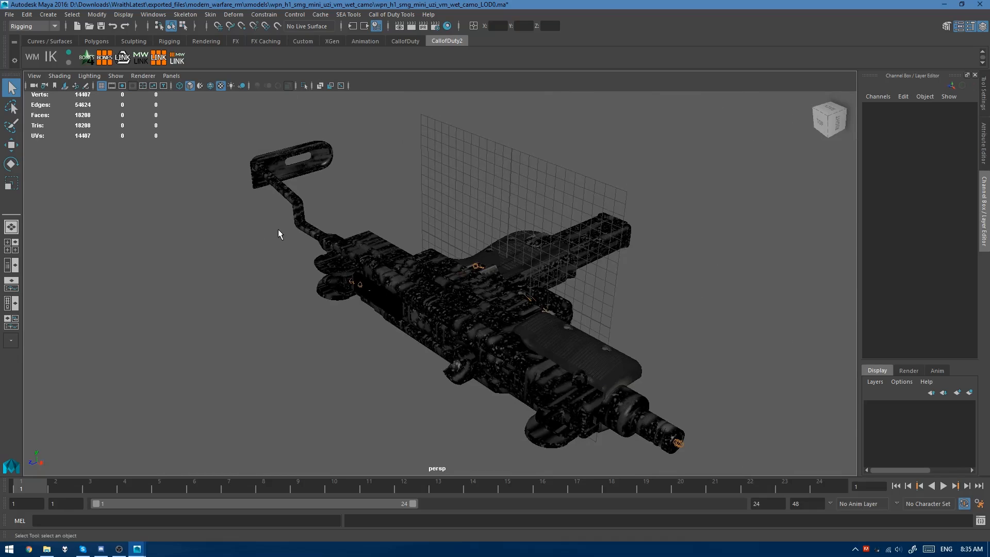
Step: Bind the model in Maya with the exported script wpn_h1_smg_mini_uzi_vm_wet_camo_LOD0_BIND.mel and save the scene
key("alt+Tab")
left_click(333, 118)
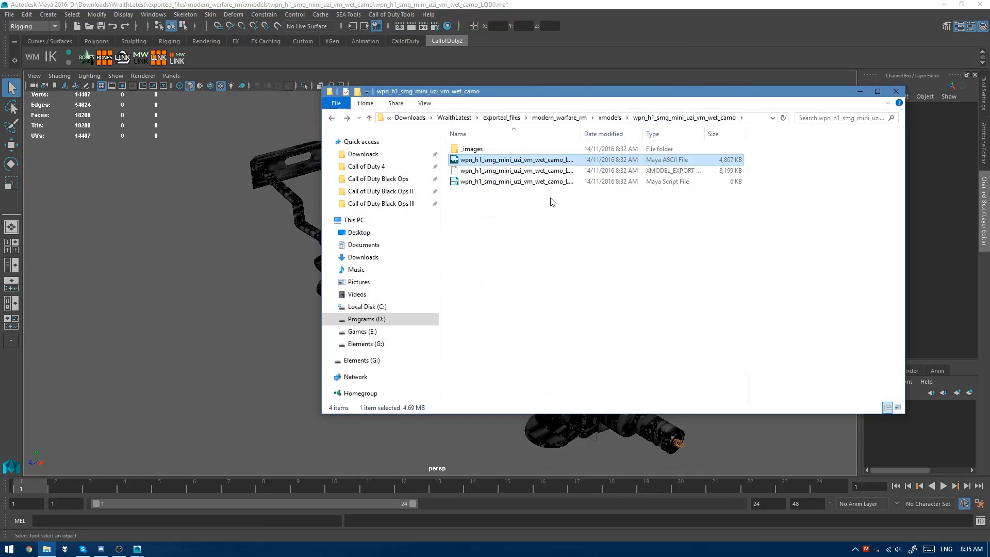
left_click(513, 208)
left_click(500, 183)
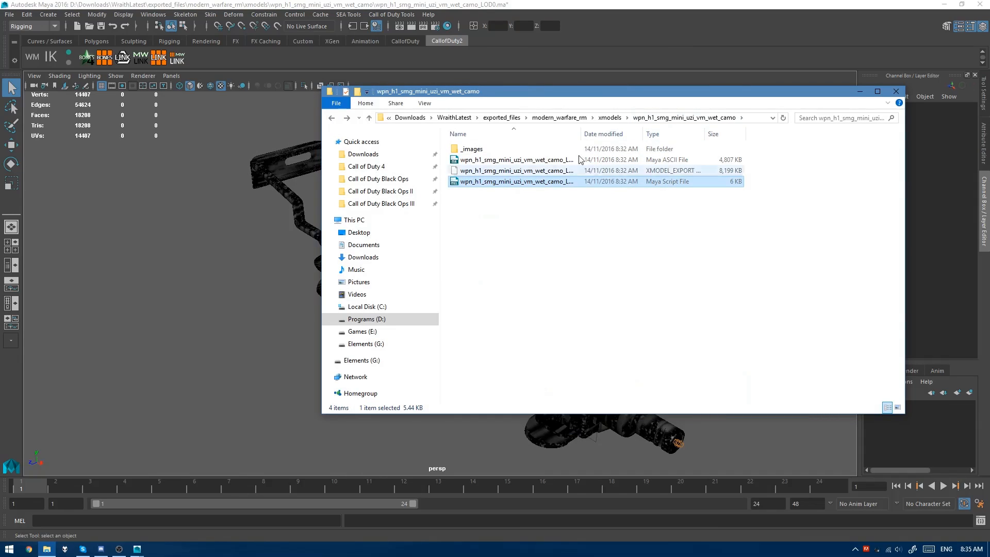
left_click_drag(580, 134, 699, 134)
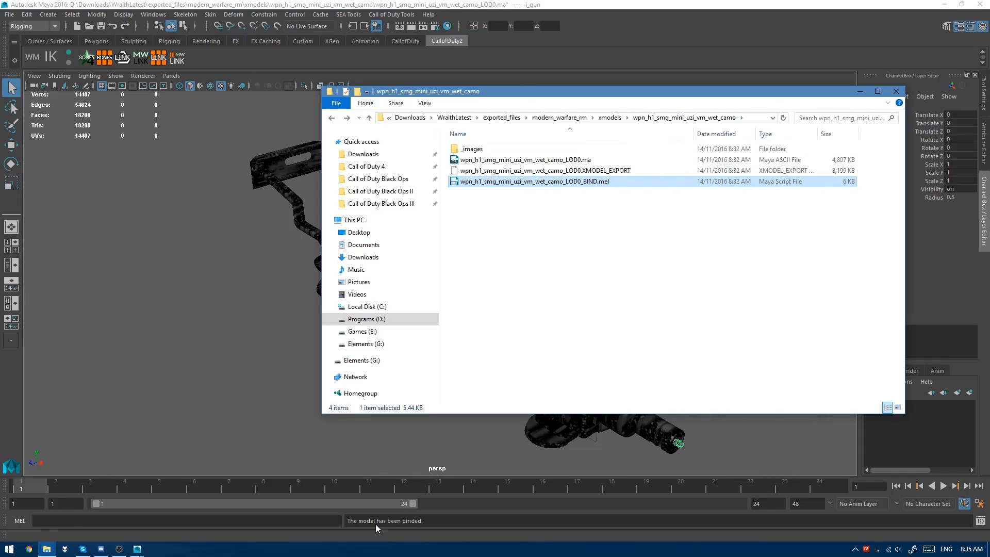
left_click(460, 5)
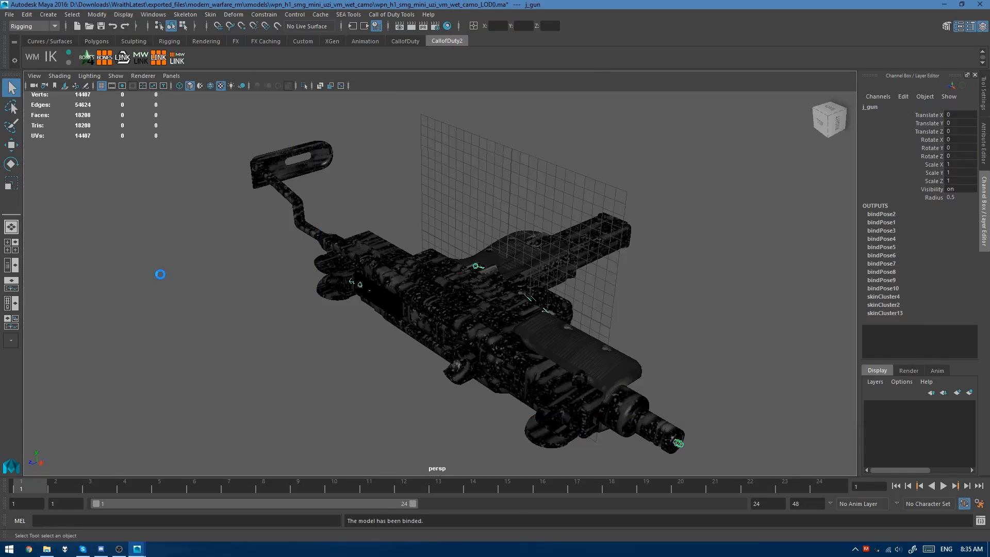
Step: Switch to File Explorer, open the H1_T7_Rig folder in Documents and copy its path
left_click(47, 548)
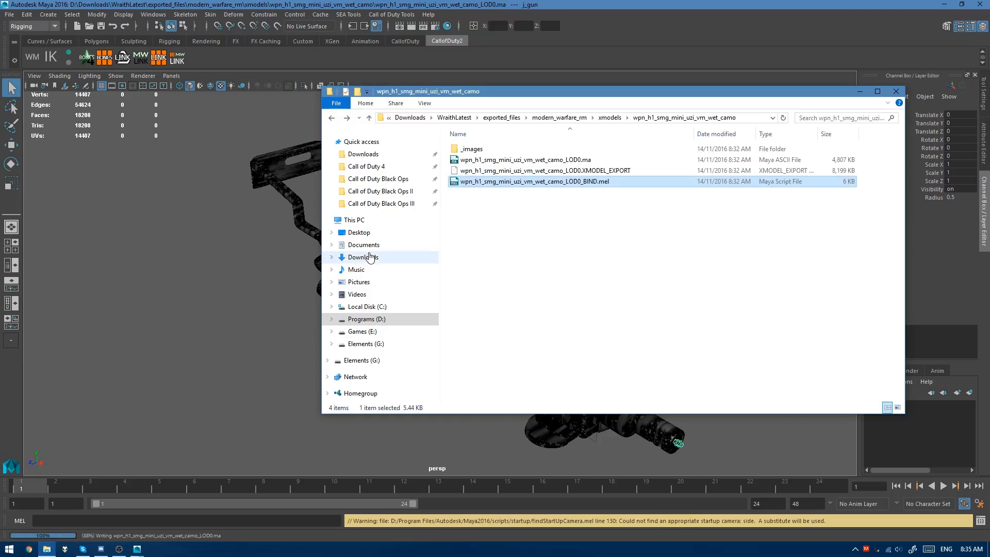
left_click(369, 246)
double_click(513, 203)
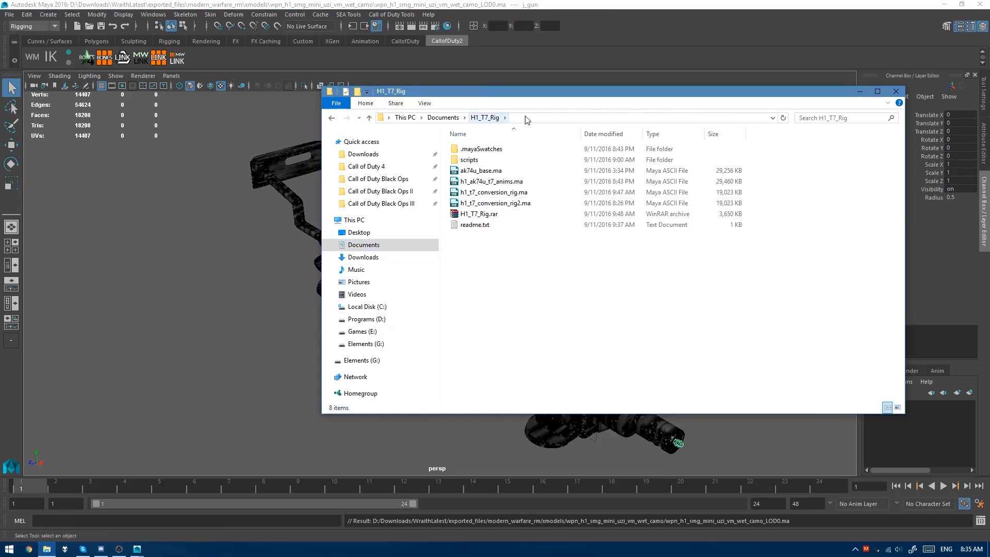
left_click(558, 118)
key("ctrl+c")
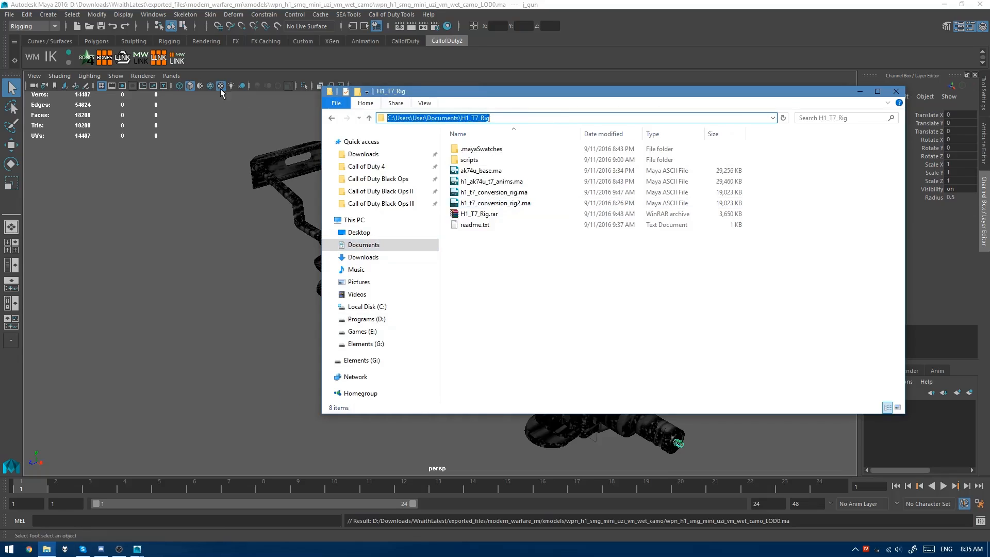
Step: Open h1_t7_conversion_rig.ma in Maya using the copied H1_T7_Rig path, and return to File Explorer while it loads
left_click(9, 14)
left_click(9, 15)
left_click(27, 43)
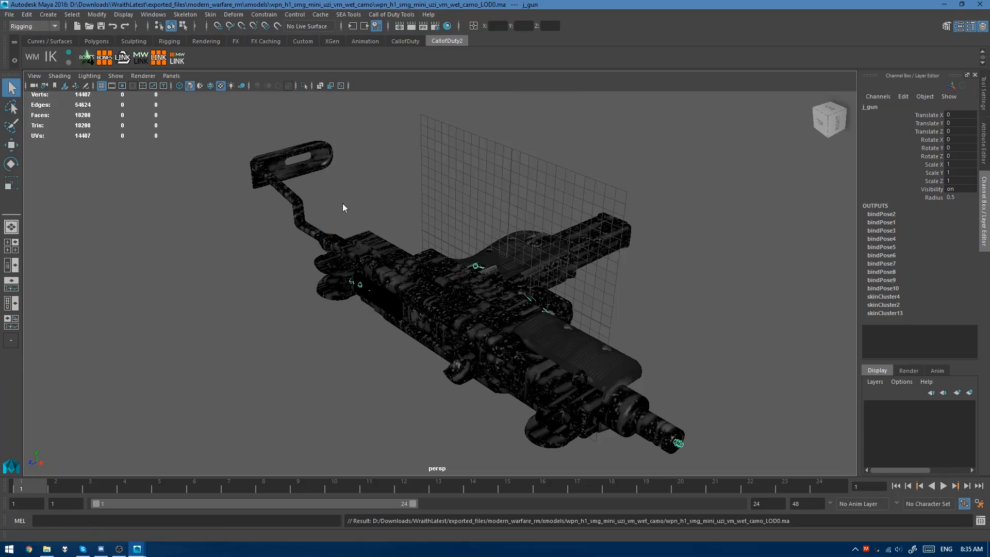
key("ctrl+v")
key("Return")
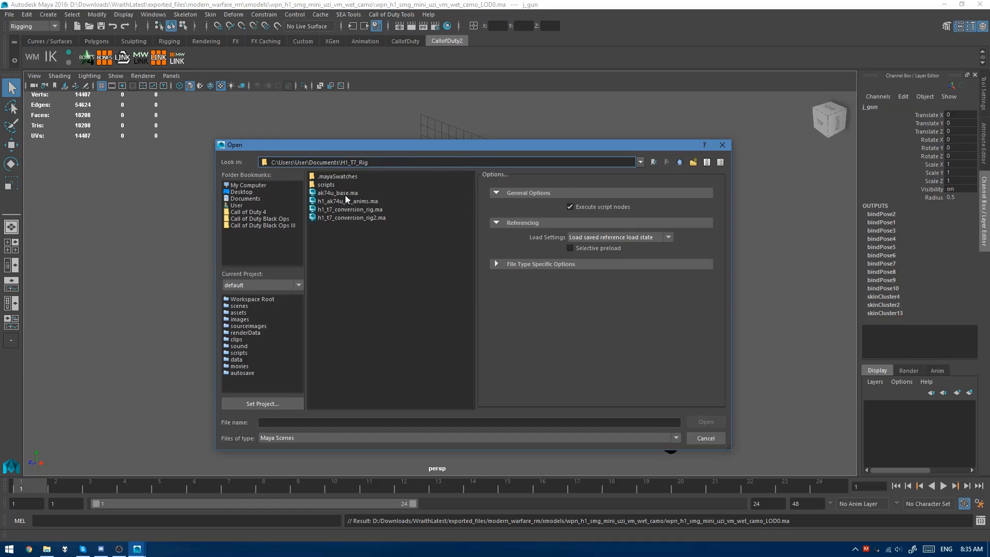
double_click(342, 209)
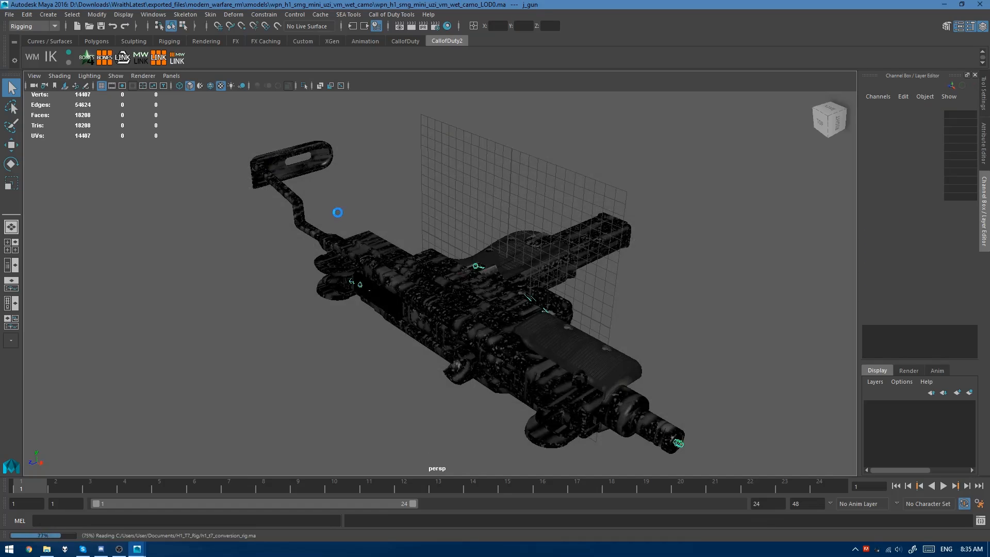
left_click(47, 549)
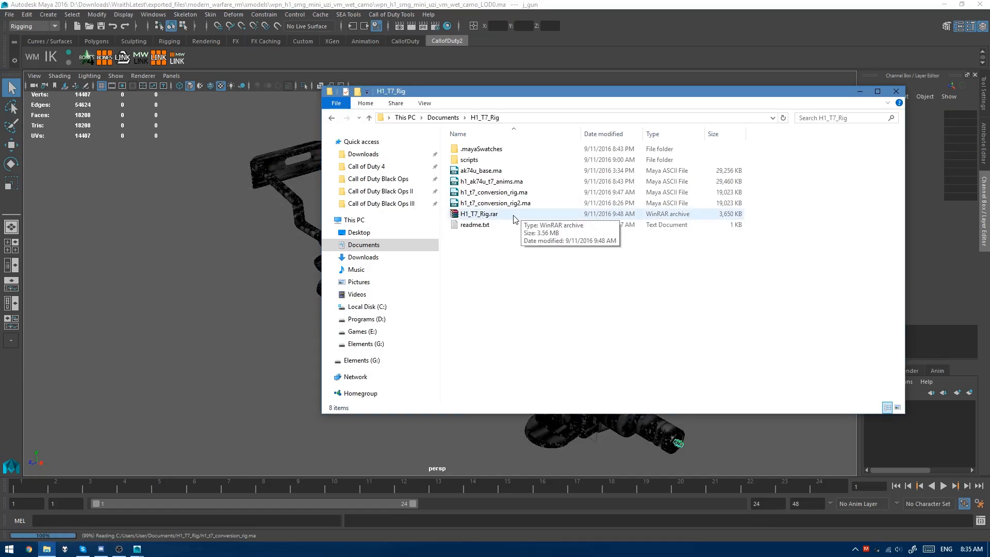
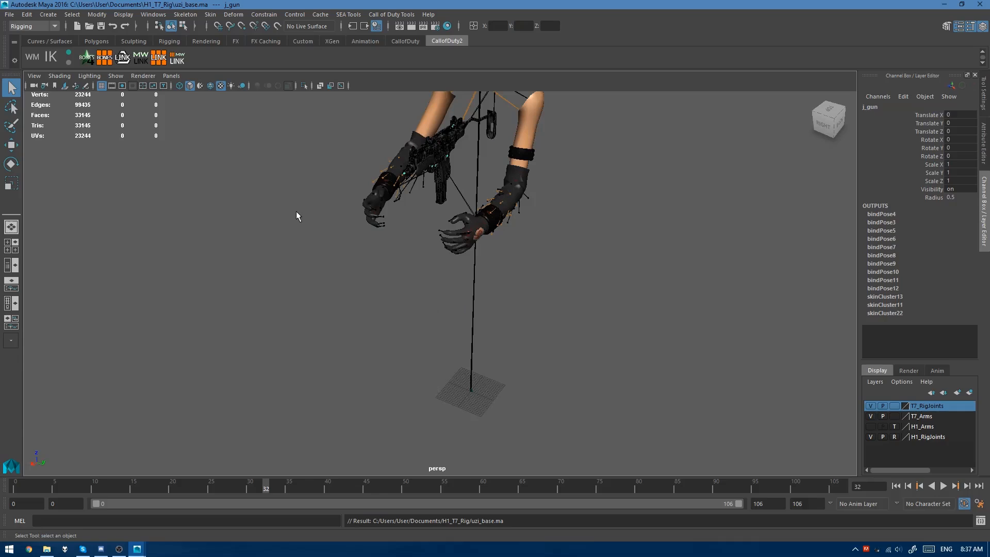
Step: Link the Mini-Uzi to the rig with the MW LINK script and expand the t7:Joints hierarchy down to tag_weapon in the Outliner
left_click(182, 62)
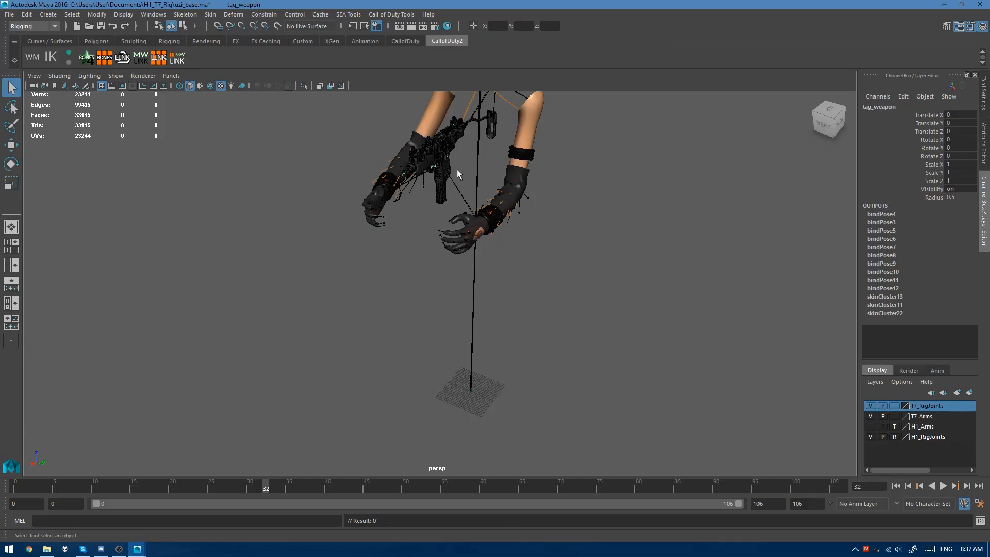
left_click_drag(989, 29, 502, 37)
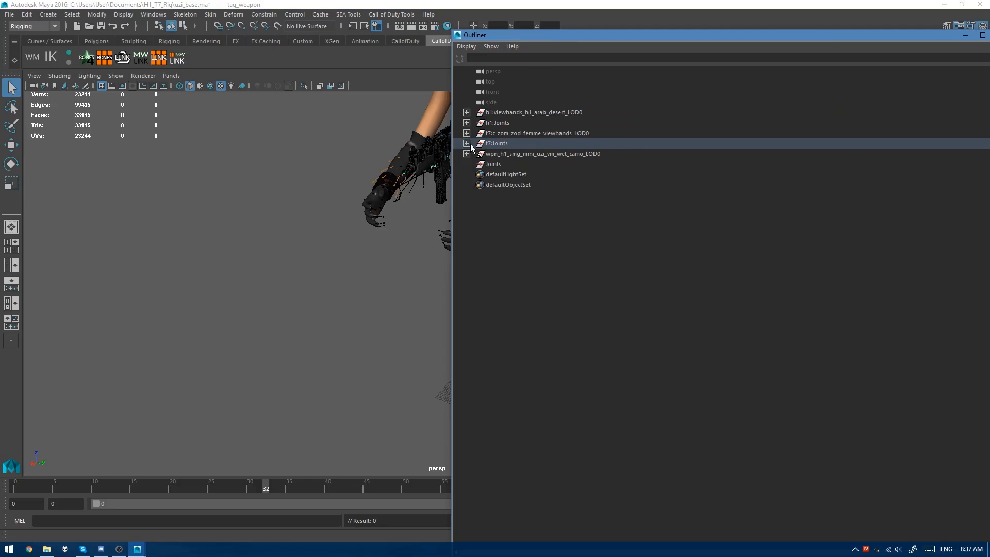
left_click(467, 143)
left_click(477, 154)
left_click(487, 164)
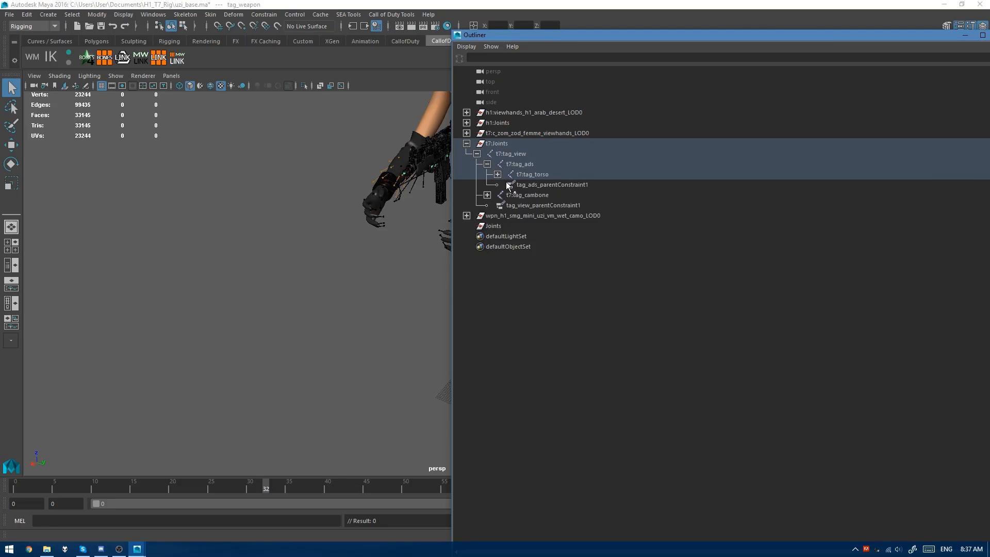
left_click(497, 174)
left_click(507, 216)
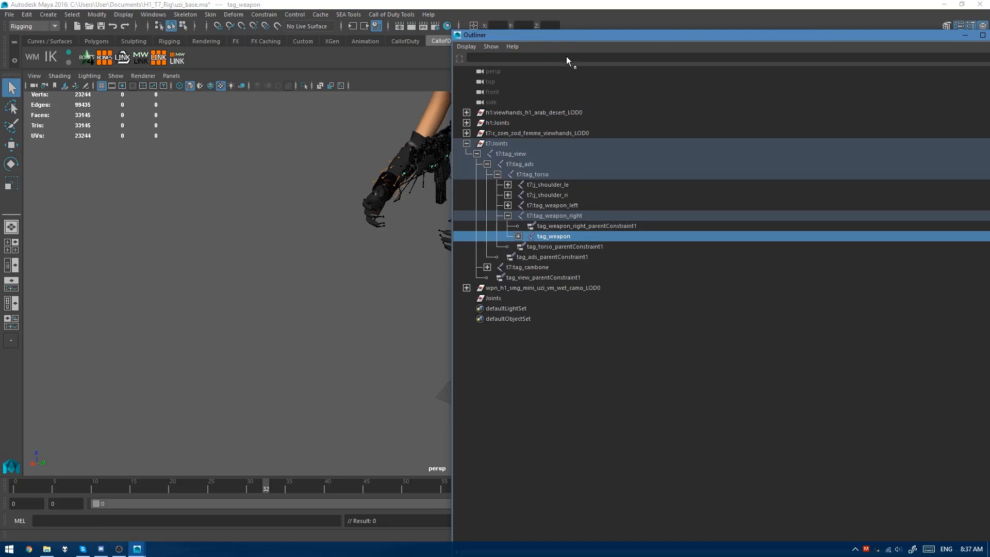
left_click_drag(558, 36, 989, 36)
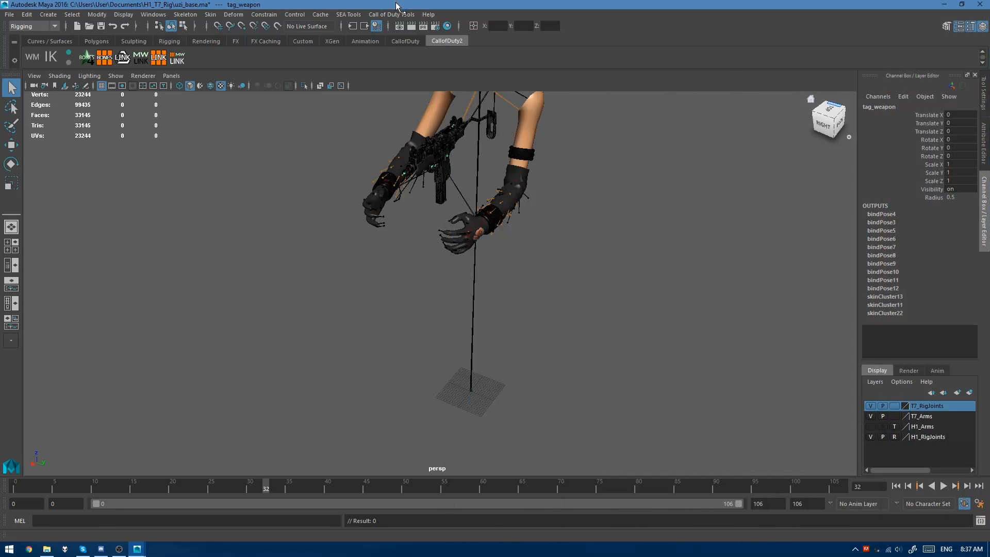
Step: Start the Call of Duty Tools XModel export and select the entire t7:tag_view joint hierarchy
left_click(390, 15)
left_click(390, 16)
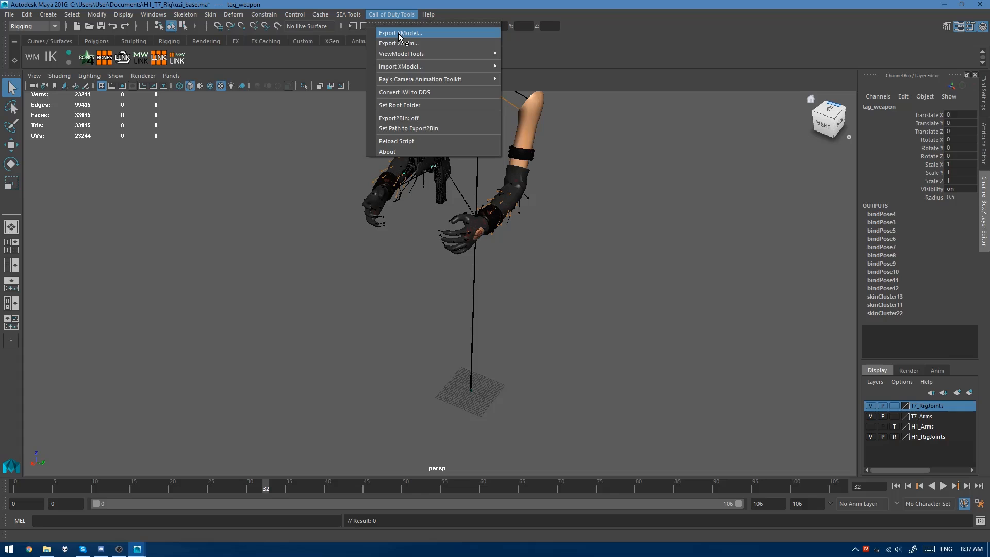
left_click(400, 34)
left_click_drag(989, 47, 529, 24)
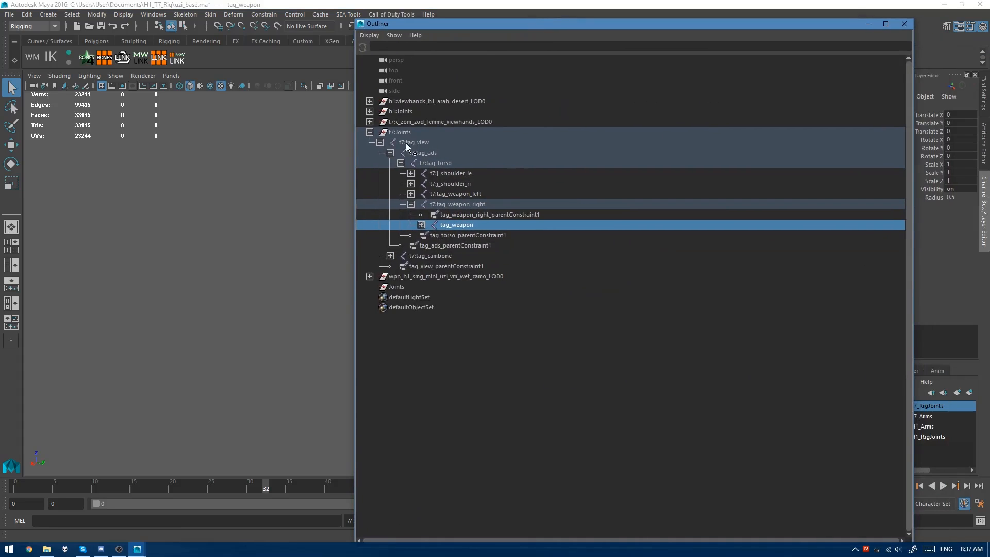
left_click(390, 144)
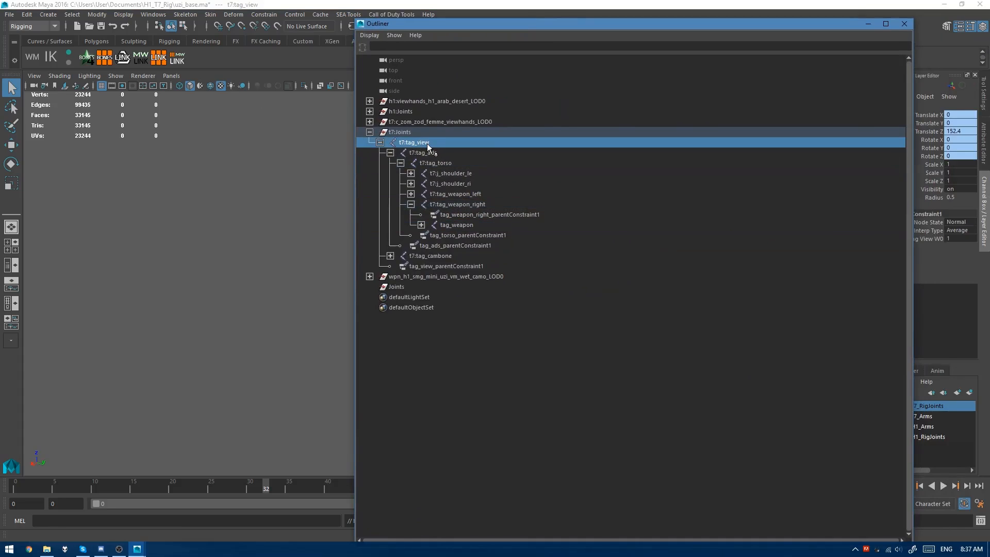
left_click(74, 15)
left_click(74, 16)
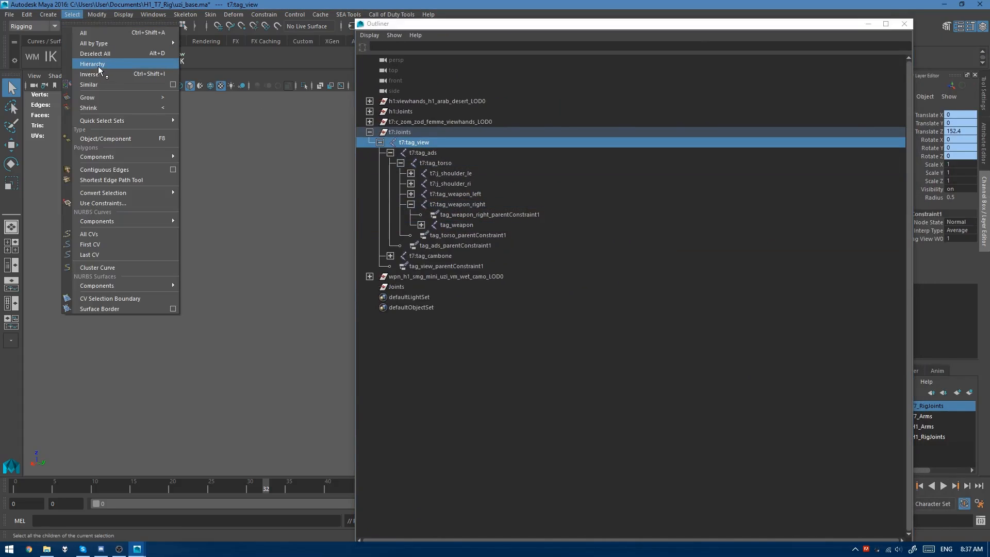
left_click(106, 66)
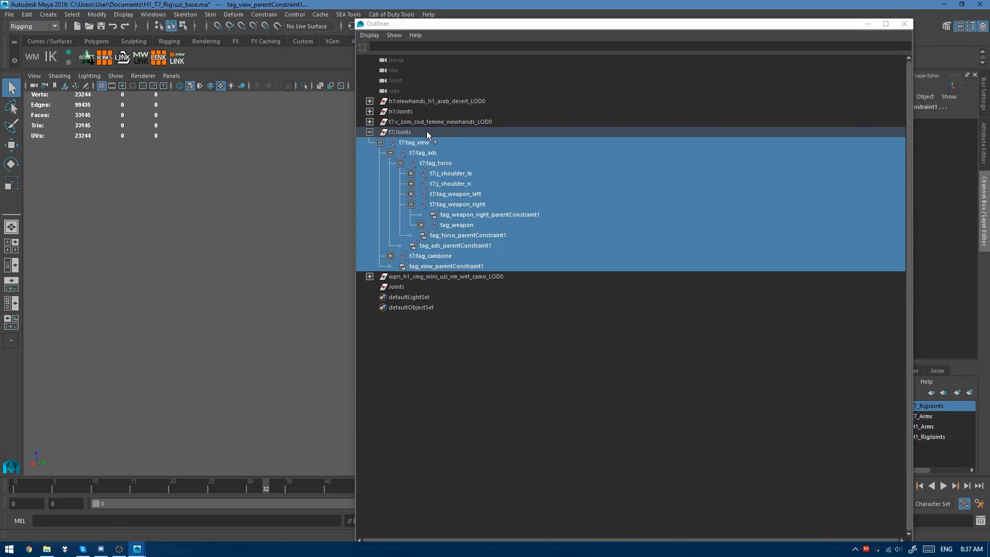
Step: Add the mesh t7:WraithMesh_41523f81_01 from t7:c_zom_zod_femme_viewhands_LOD0 to the selection and move the Outliner aside
left_click(369, 122)
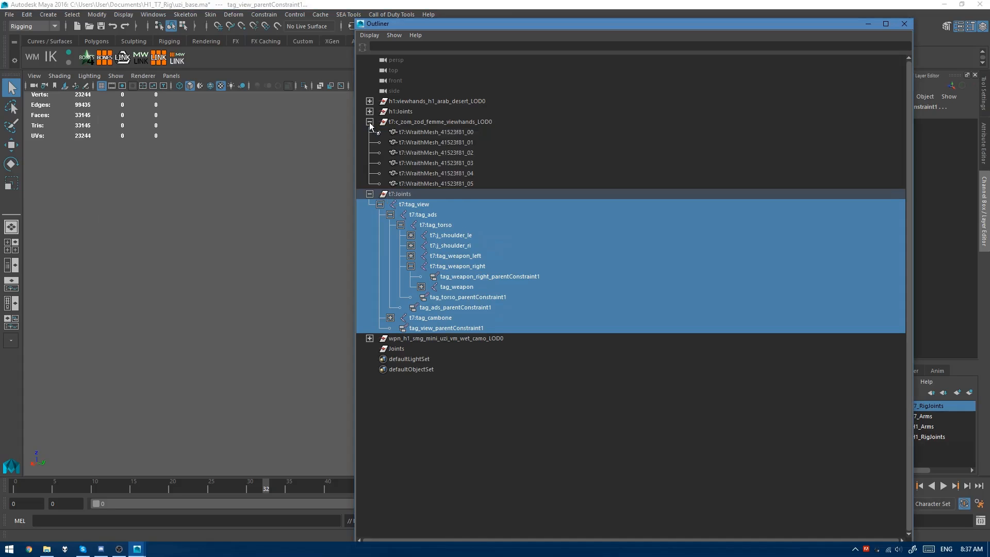
left_click(441, 141, "ctrl")
left_click_drag(449, 23, 987, 23)
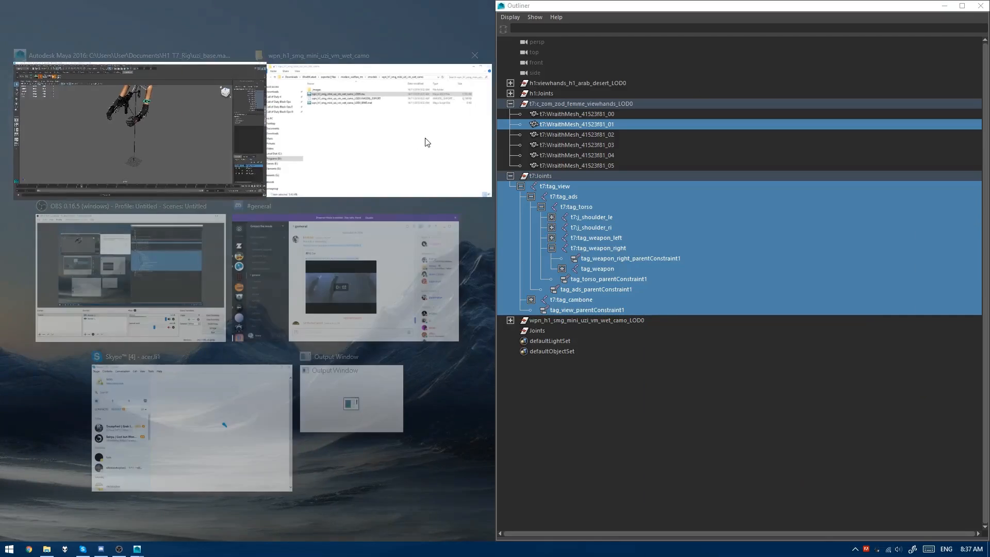
Step: Return to Maya and browse the XModel export destination to the h1 folder inside Black Ops III's model_export
left_click(100, 130)
left_click_drag(696, 6, 989, 56)
left_click_drag(242, 7, 283, 0)
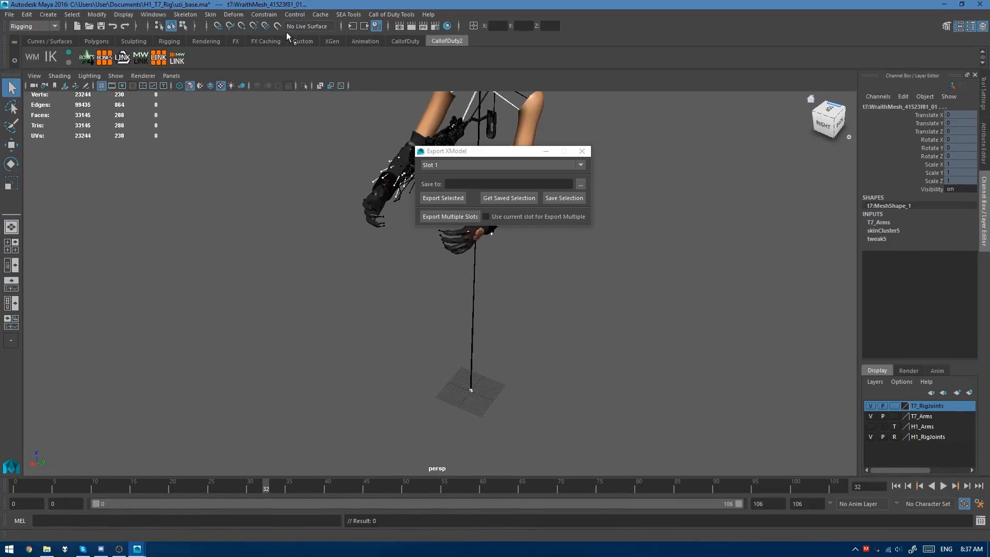
left_click_drag(473, 153, 626, 206)
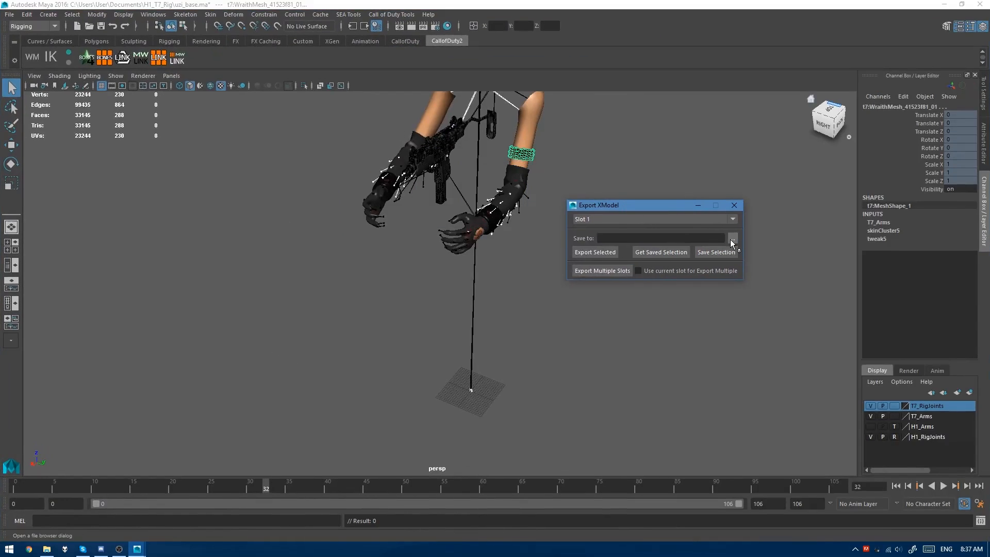
left_click(732, 238)
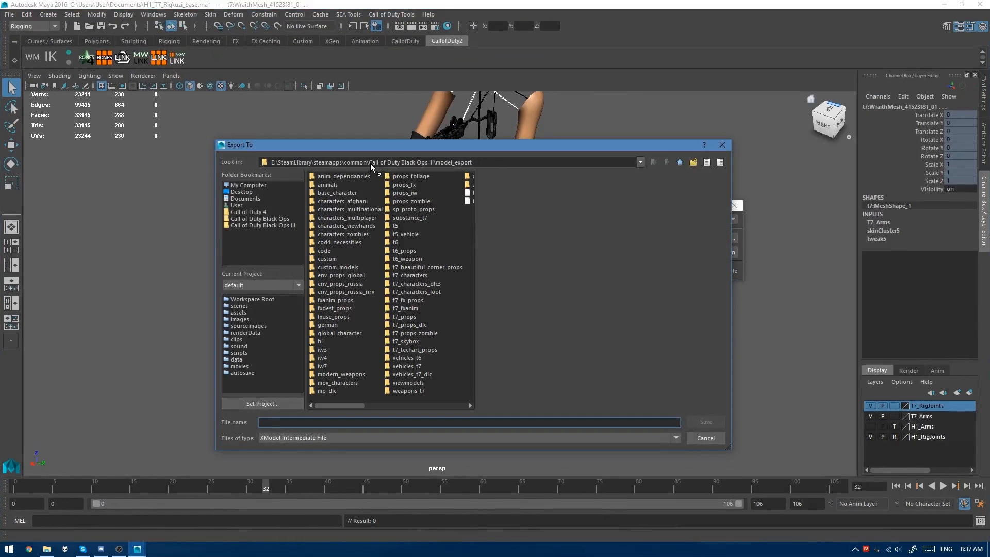
left_click_drag(370, 163, 441, 163)
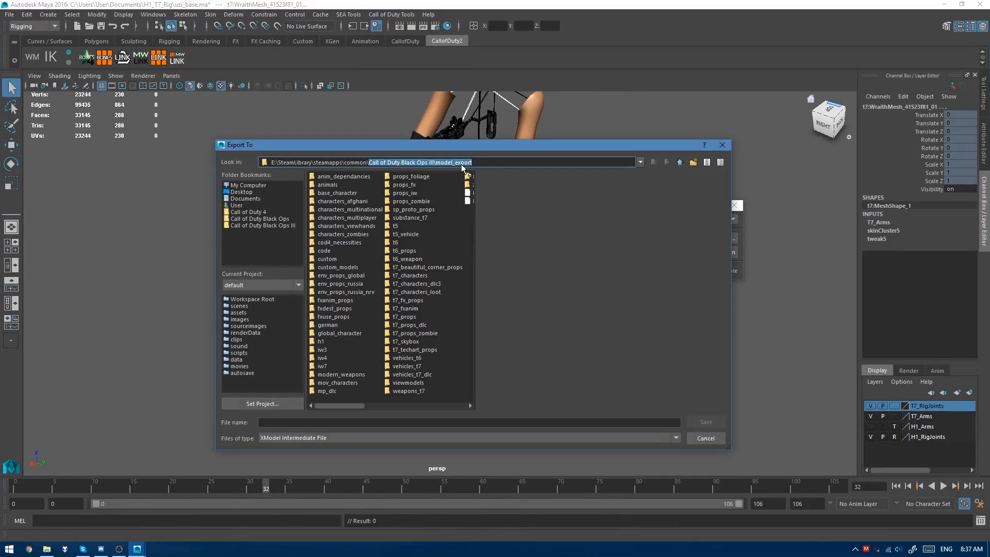
double_click(322, 342)
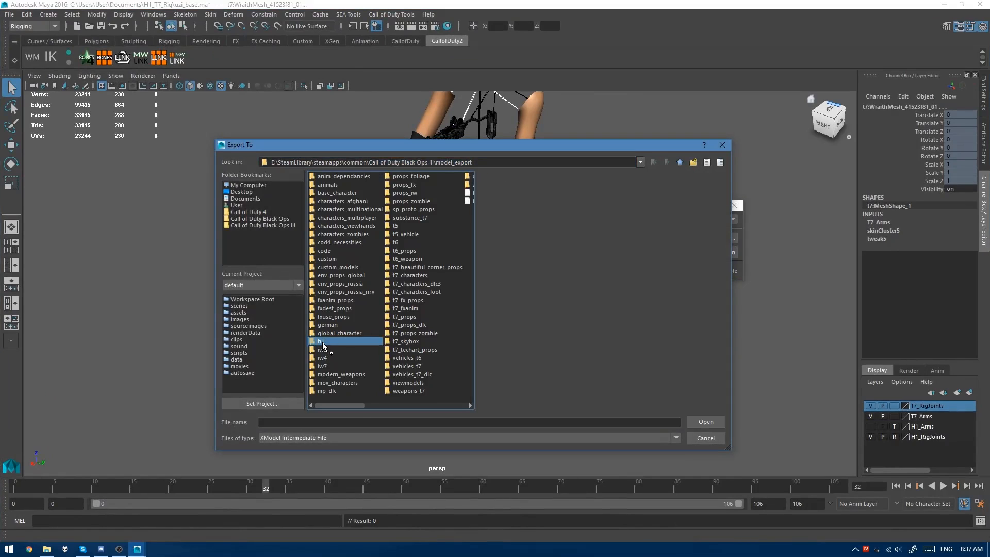
Step: Create a folder named uzi inside model_export\h1 and open it as the export destination
right_click(324, 205)
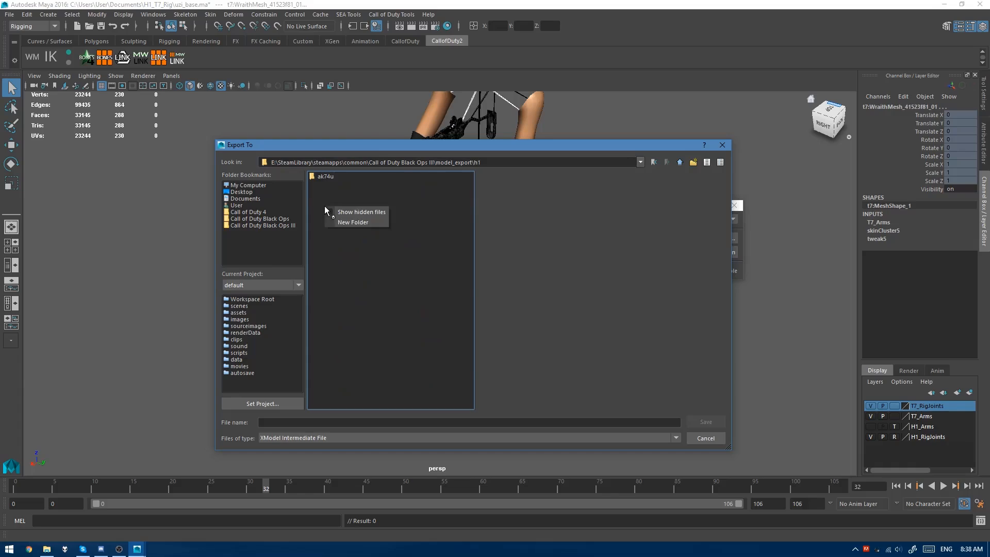
left_click(357, 225)
type("uzi")
key("Return")
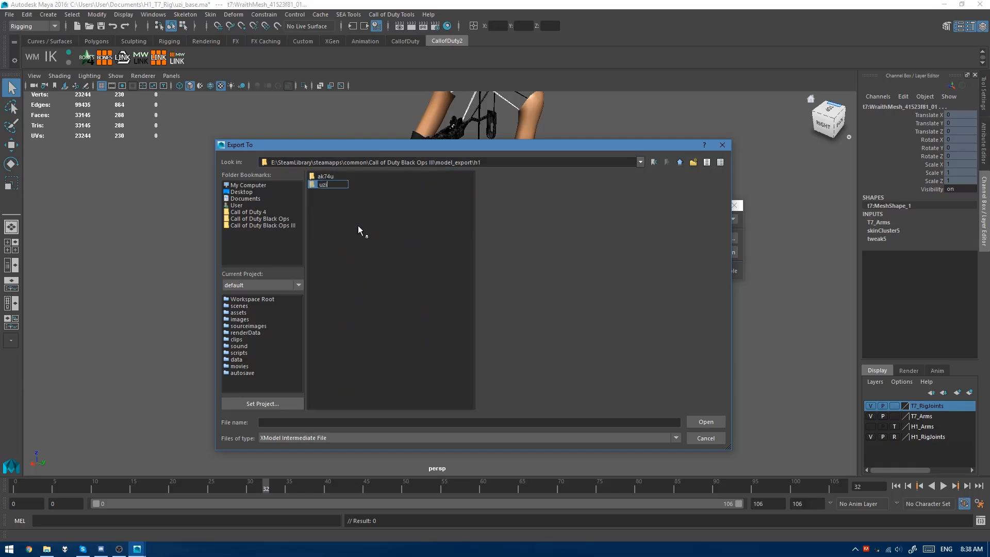
key("Return")
Step: Name the XModel file uzi_animated and export the selection without saving changes to the scene
left_click(328, 423)
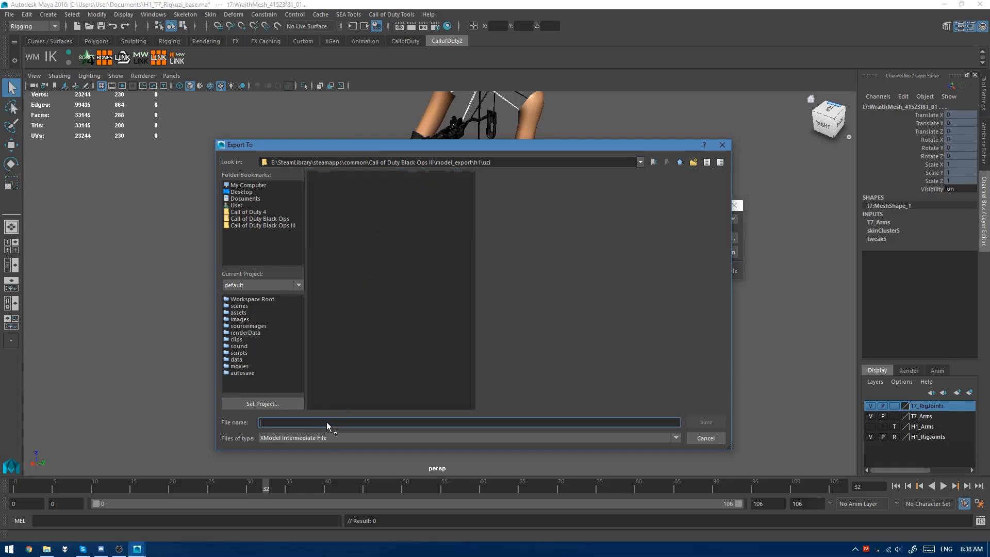
type("uzi_animated")
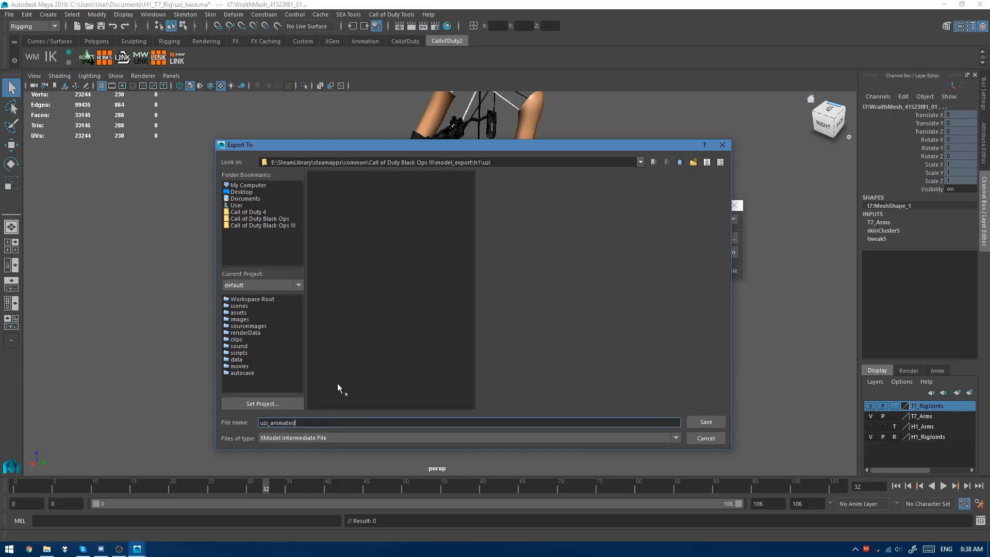
key("Return")
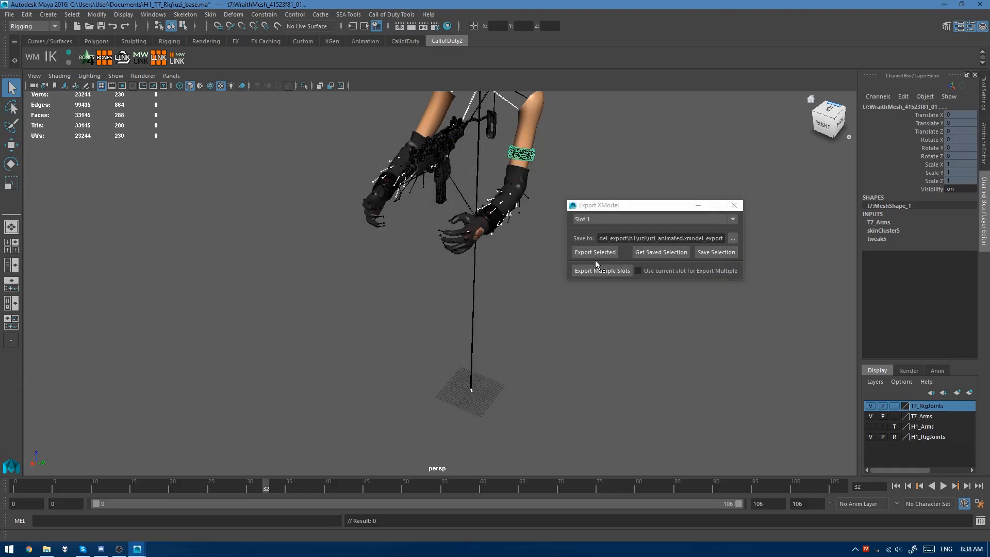
left_click(595, 252)
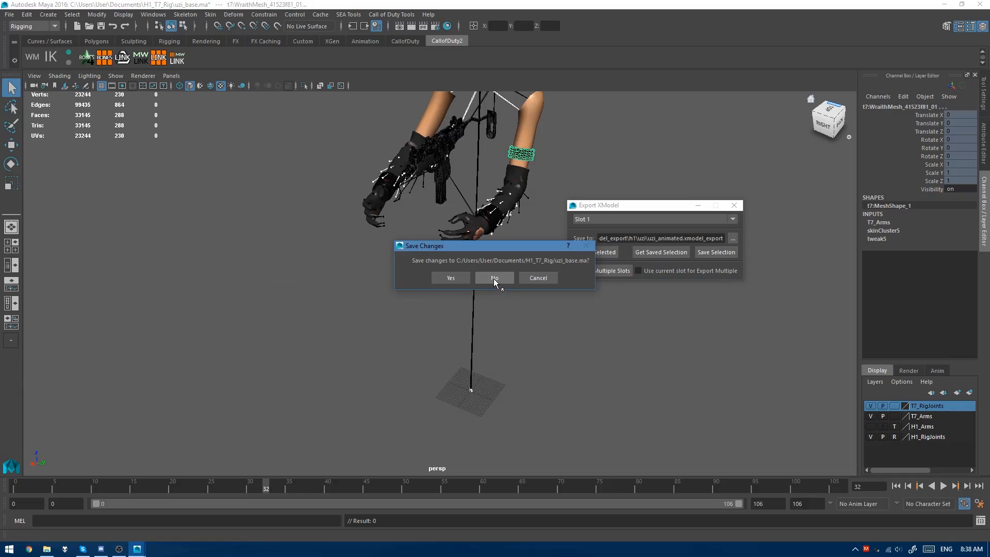
left_click(499, 277)
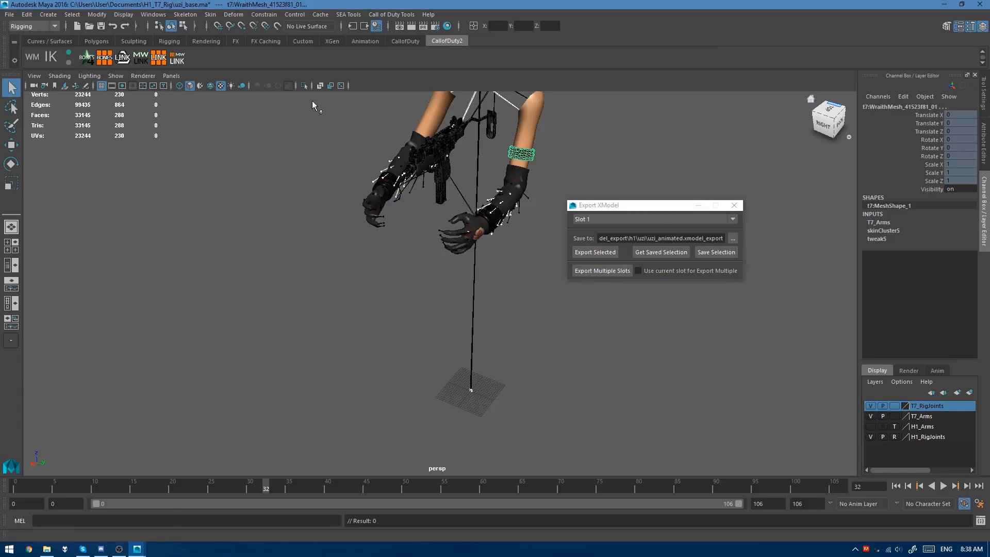
Step: Reopen uzi_base.ma from the recent files, discarding the unsaved scene changes
left_click(9, 15)
mouse_move(67, 335)
left_click(149, 340)
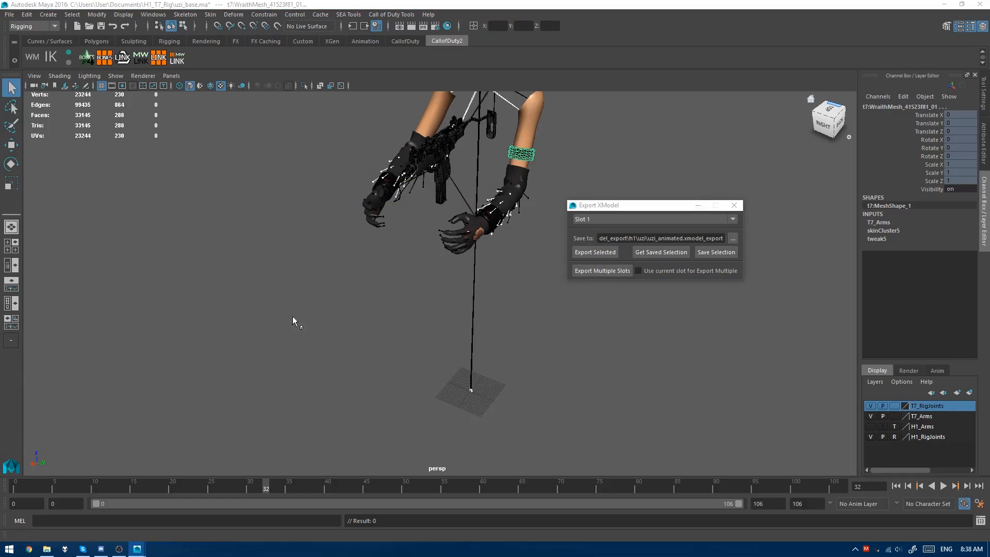
left_click(489, 276)
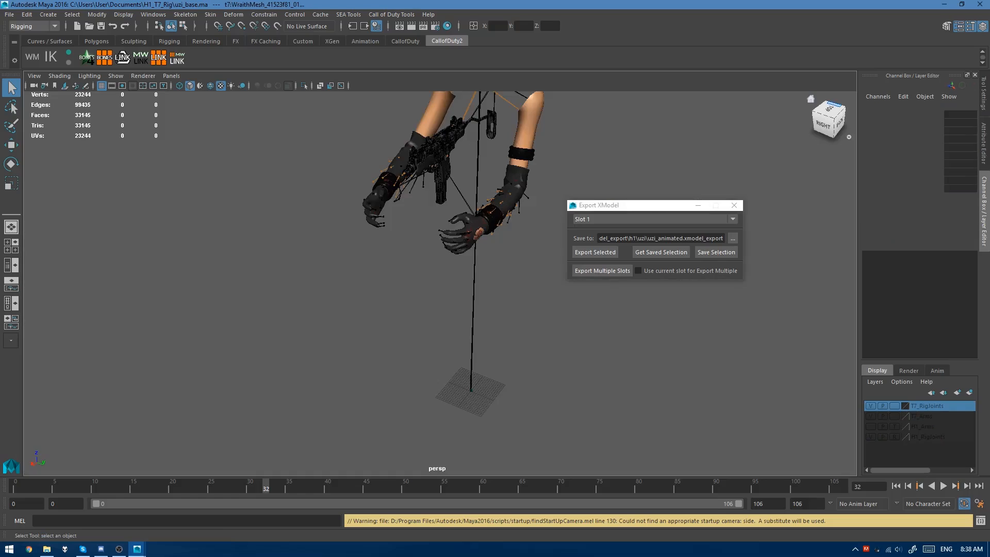
Step: Expand the full h1:Joints hierarchy in the Outliner and examine the tag_weapon and j_gun joints, moving the Outliner aside when finished
left_click_drag(989, 62, 472, 62)
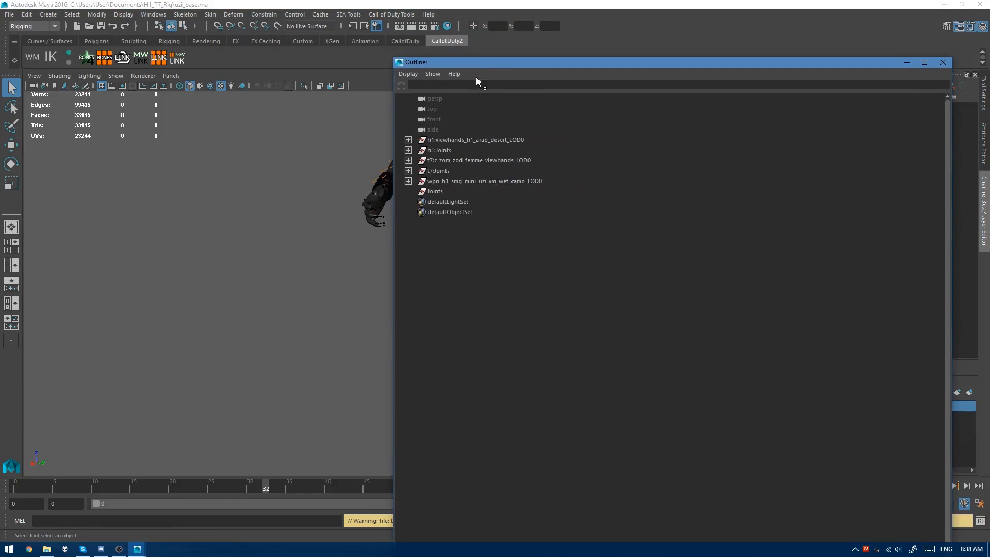
left_click(408, 150, "shift")
scroll(502, 228, "down", 20)
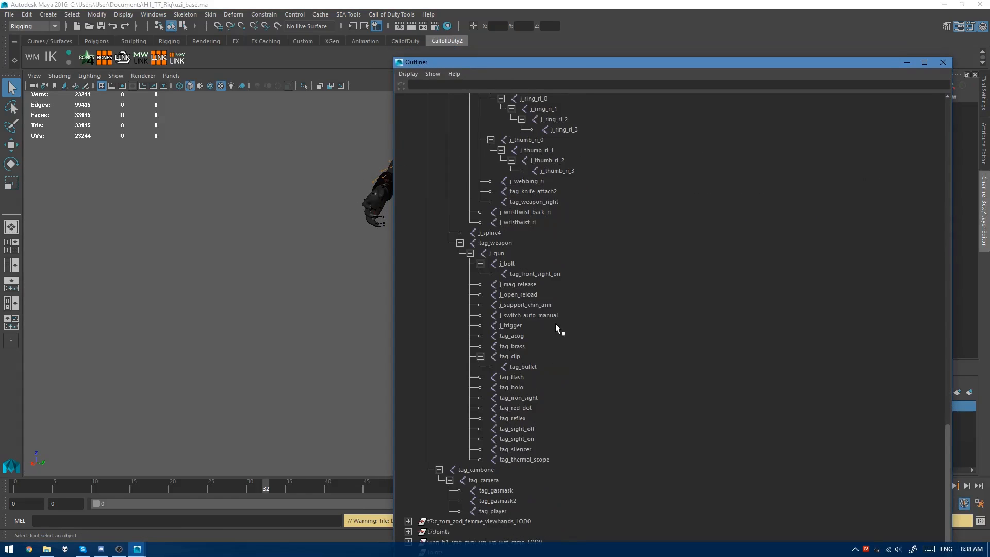
left_click(504, 244)
left_click(499, 254)
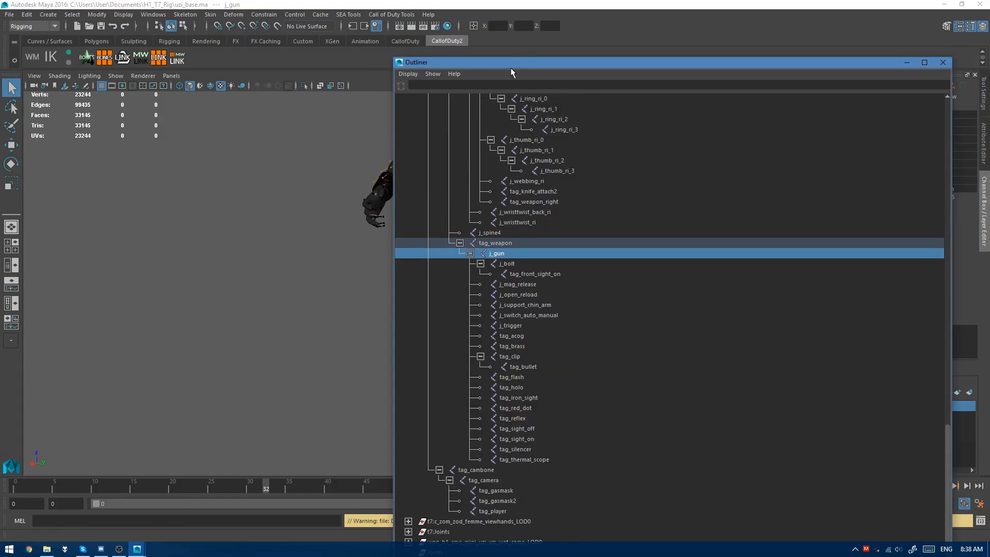
left_click_drag(514, 64, 989, 61)
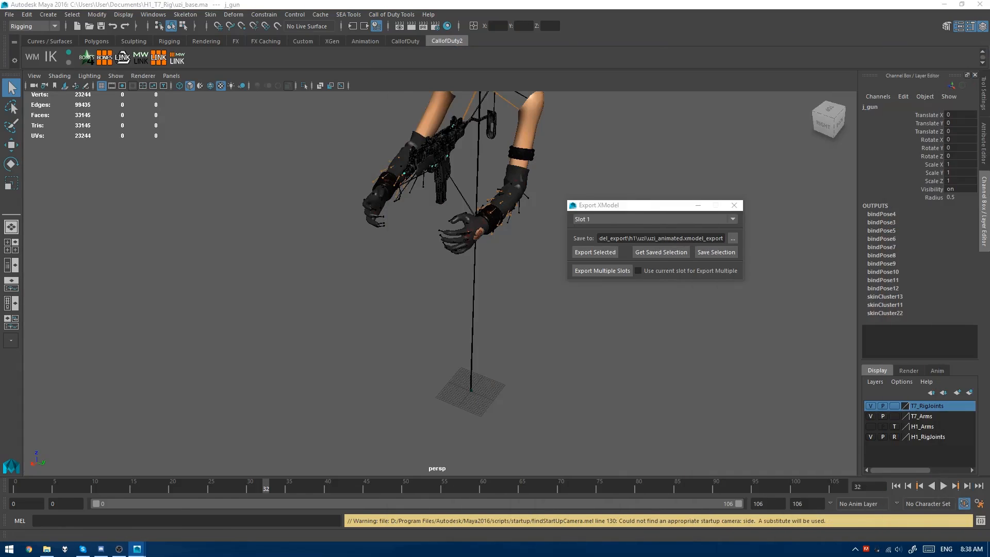
Step: Start an SEAnim import and browse to Downloads\WraithLatest\exported_files\modern_warfare_rm\xanims
left_click(459, 2)
middle_click_drag(398, 210, 378, 305, "alt")
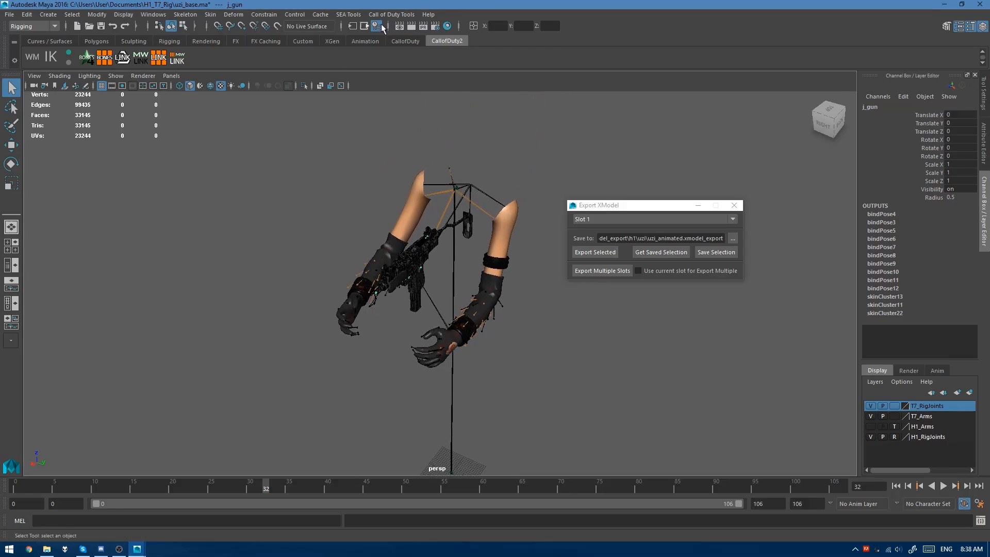
left_click(353, 15)
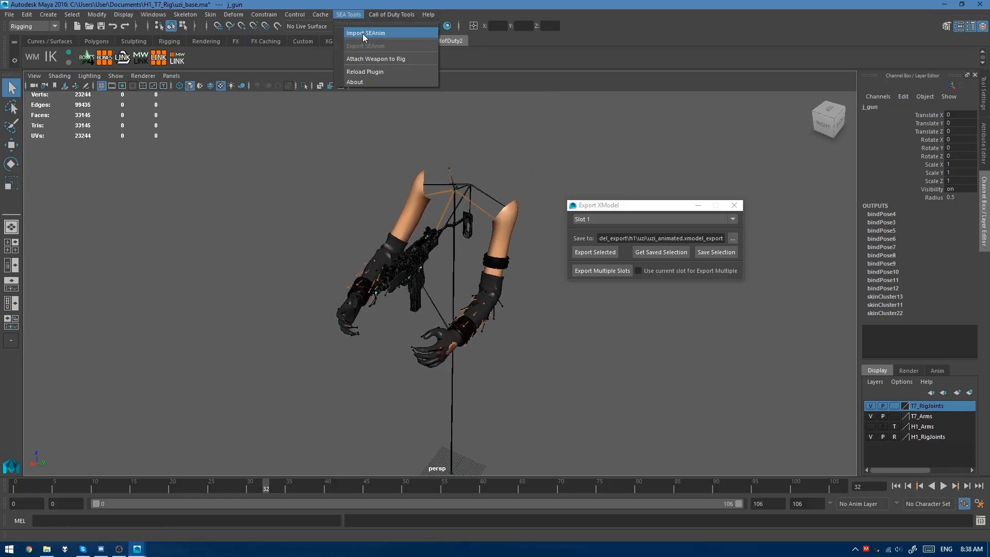
left_click(363, 33)
left_click_drag(238, 20, 401, 80)
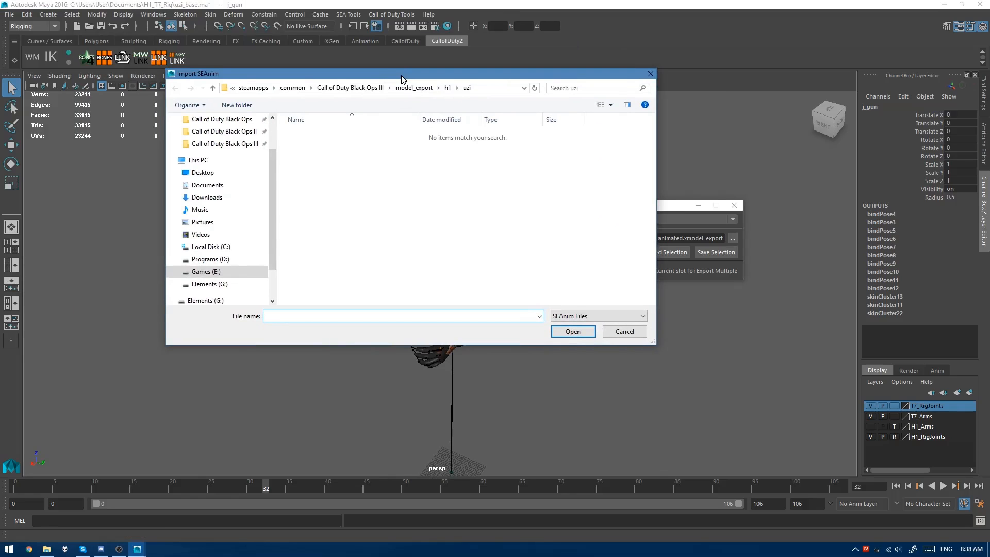
scroll(222, 155, "up", 2)
left_click(209, 140)
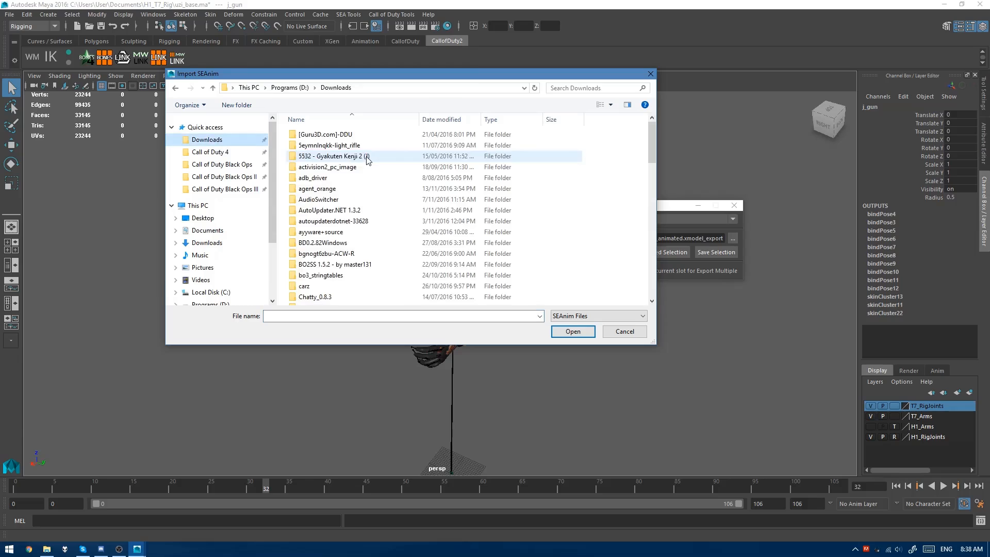
scroll(330, 232, "down", 10)
double_click(327, 258)
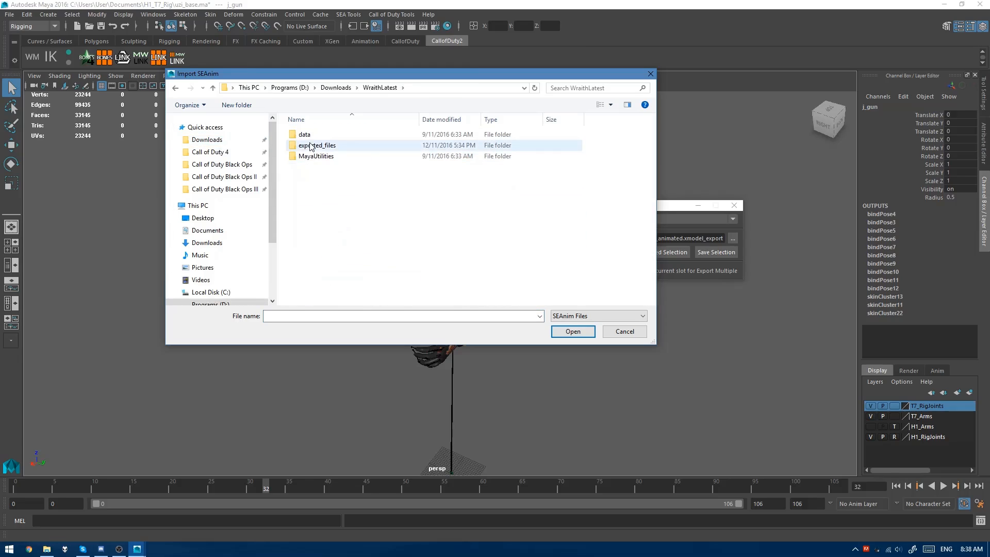
double_click(312, 145)
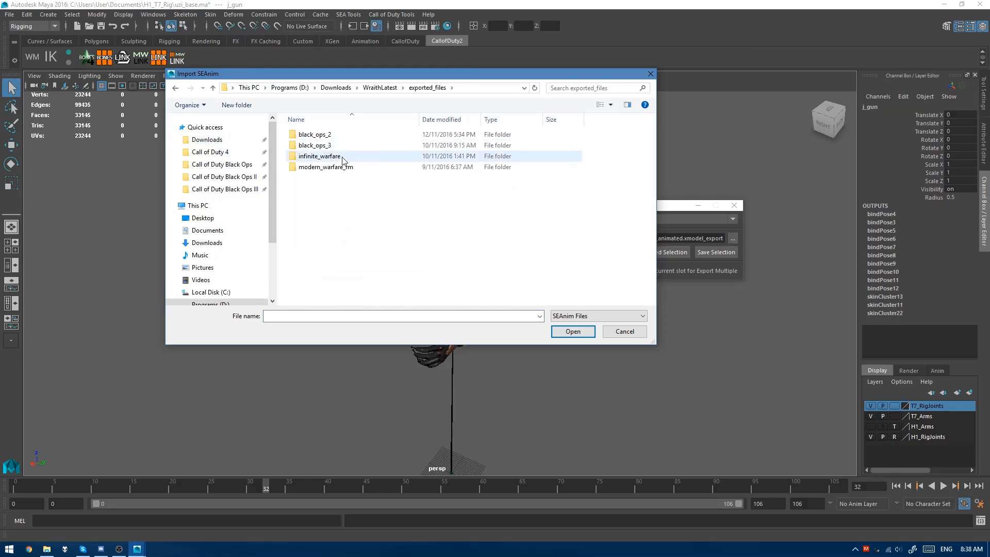
double_click(317, 167)
double_click(315, 134)
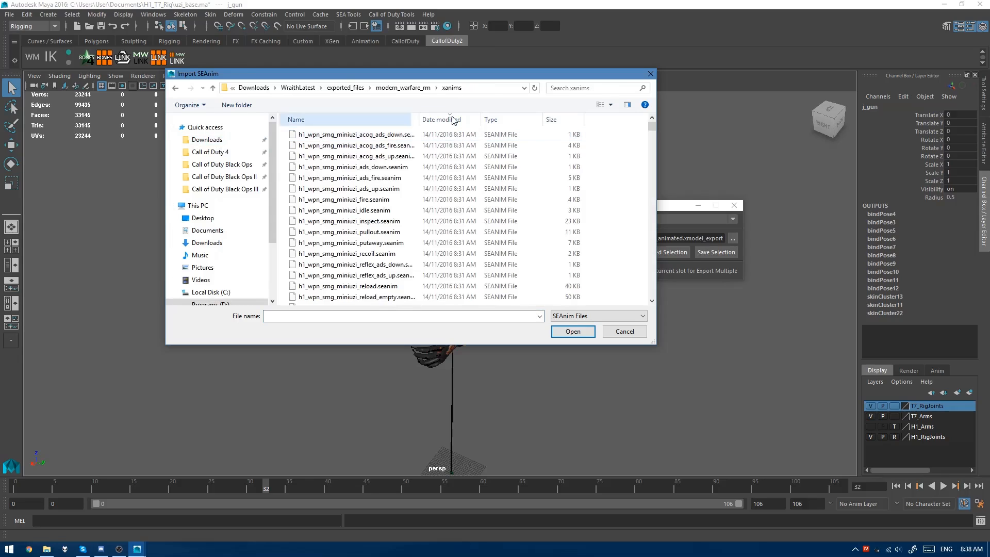
Step: Import h1_wpn_smg_miniuzi_ads_down.seanim onto the rig and close the Export XModel window
left_click(488, 88)
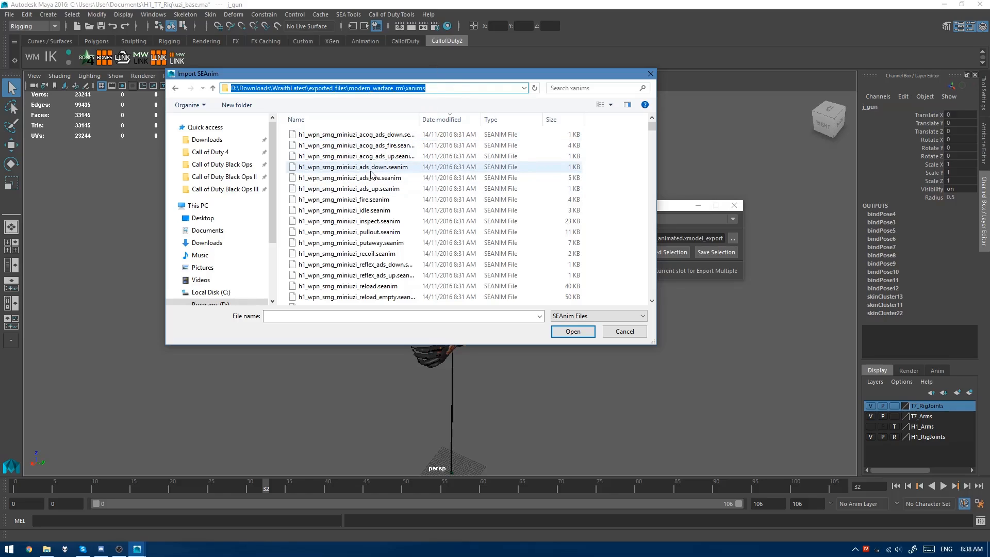
left_click(355, 170)
double_click(355, 169)
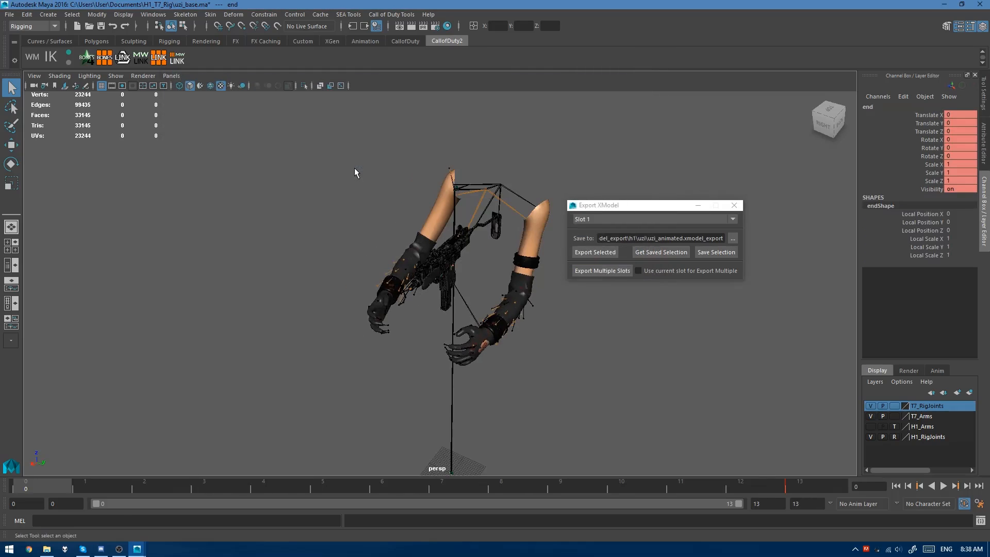
left_click(734, 205)
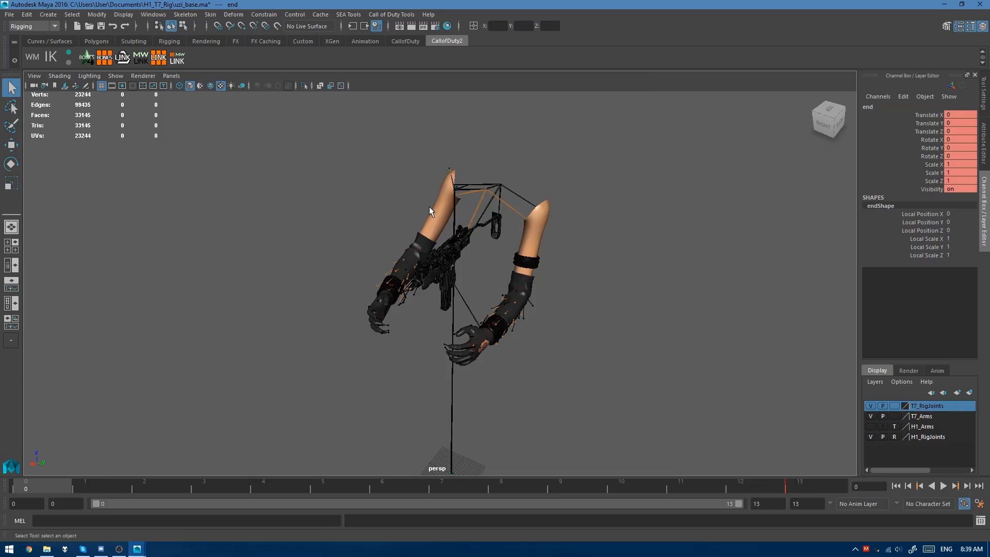
Step: Link the weapon to the rig with the orange MW LINK script and open the Call of Duty Tools XAnim export
left_click(178, 61)
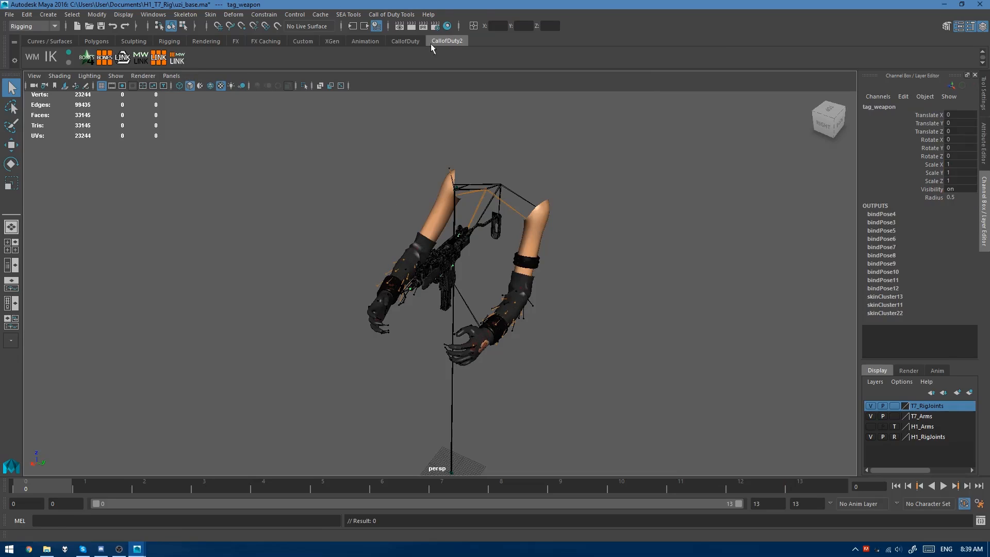
left_click(391, 15)
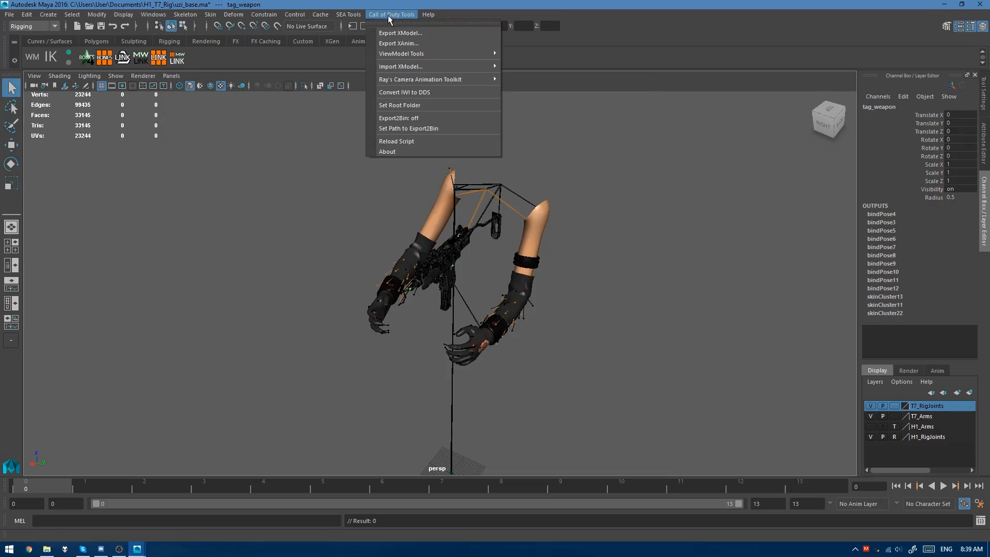
left_click(393, 44)
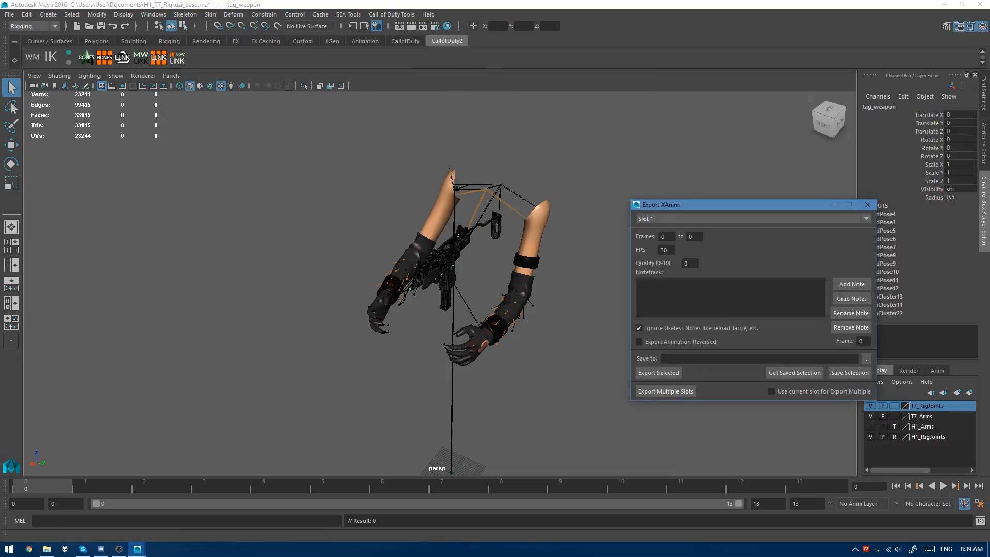
Step: Collapse h1:Joints in the Outliner, expand t7:Joints down to tag_ads, and select t7:tag_view and t7:tag_torso
left_click_drag(989, 98, 501, 89)
scroll(582, 310, "up", 20)
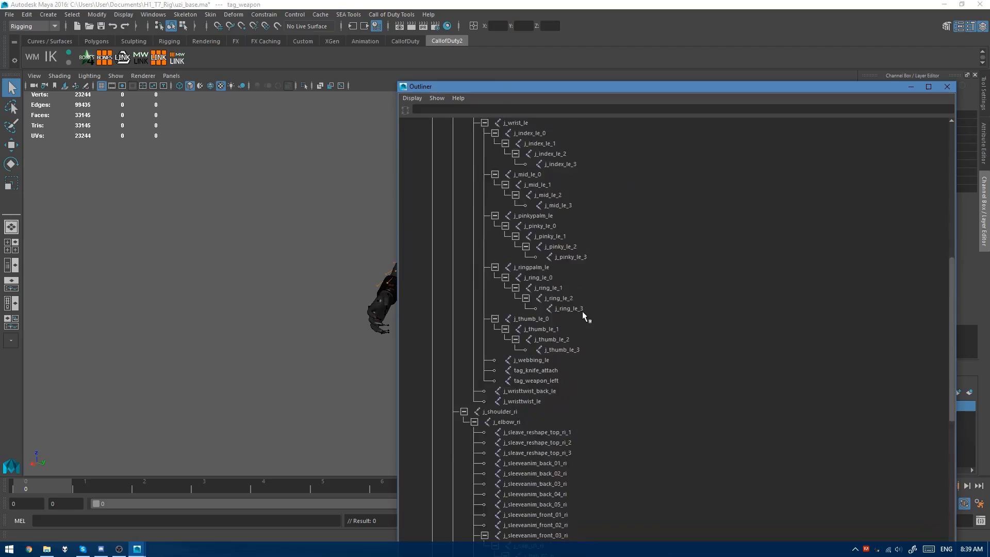
scroll(582, 311, "up", 2)
left_click(412, 175)
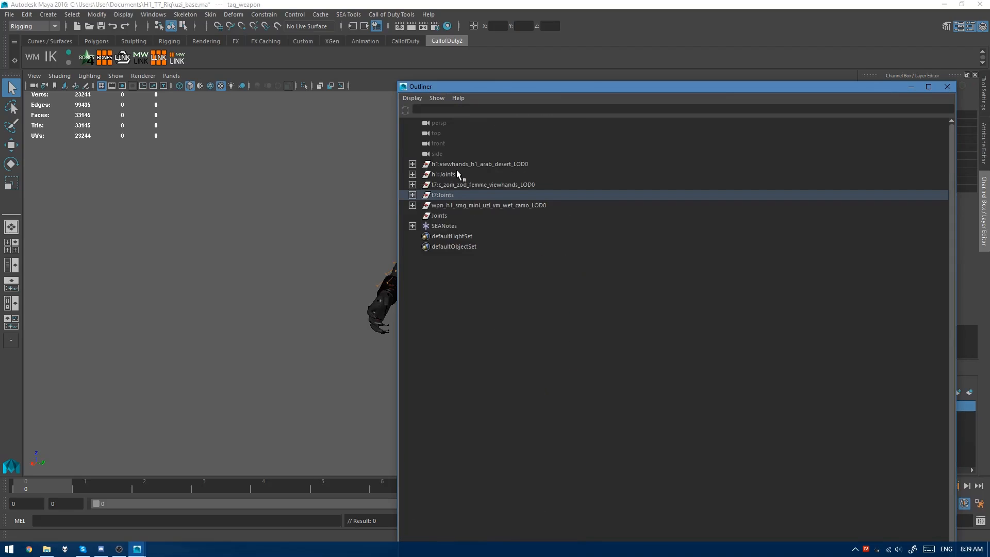
left_click(412, 195)
left_click(423, 205)
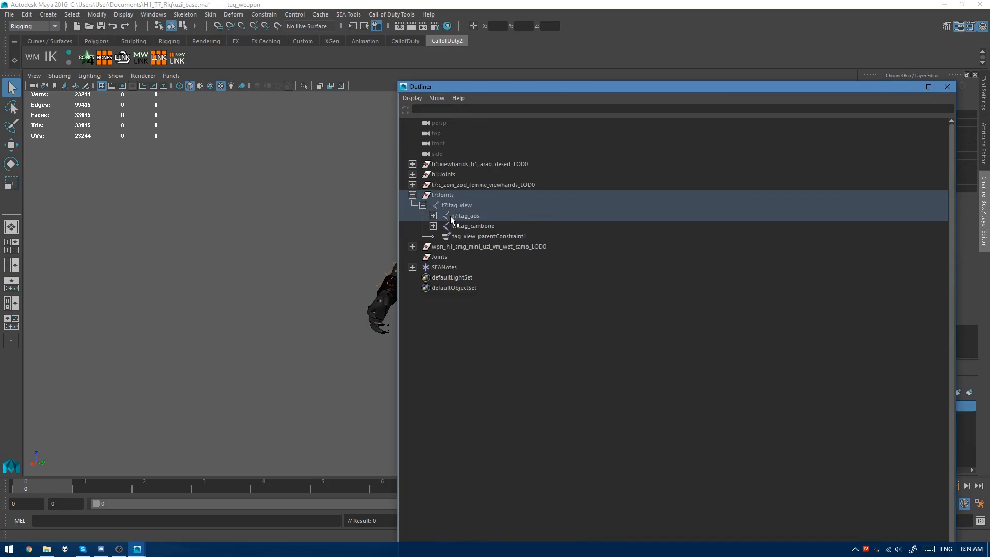
left_click(433, 216)
left_click(466, 206)
left_click(493, 225, "ctrl")
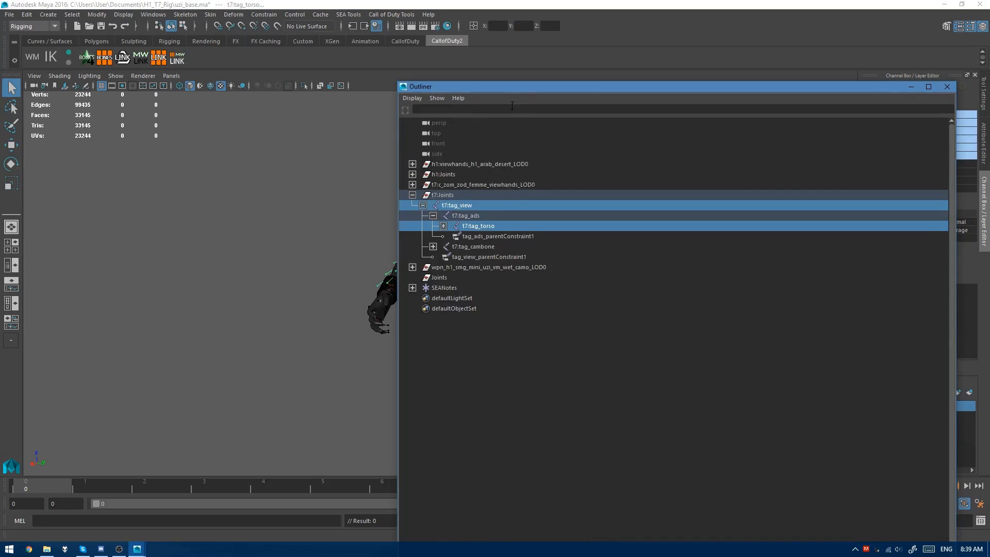
Step: Move the Outliner out of the way and set Slot 1 of the XAnim export to frames 0 to 13
left_click_drag(518, 90, 989, 101)
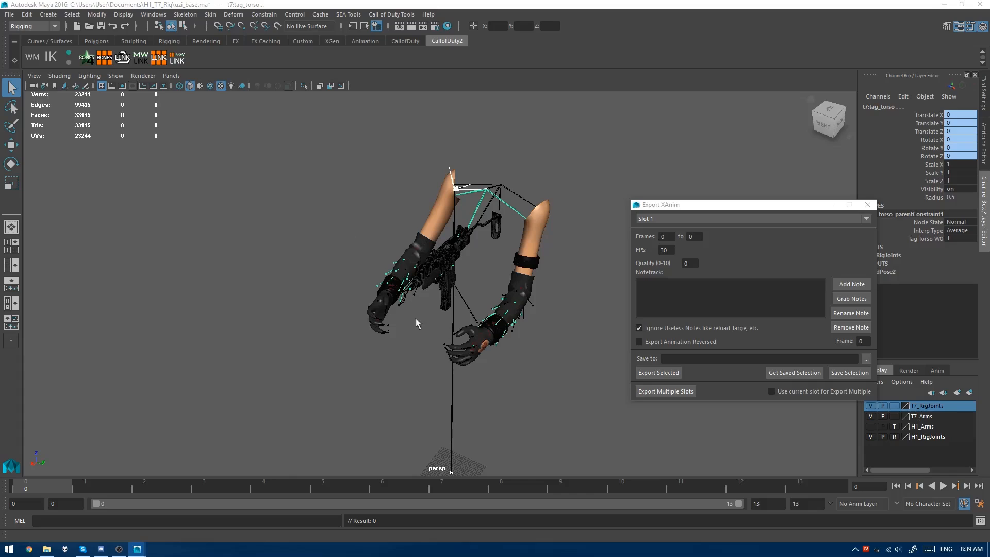
left_click_drag(686, 204, 588, 195)
left_click(592, 206)
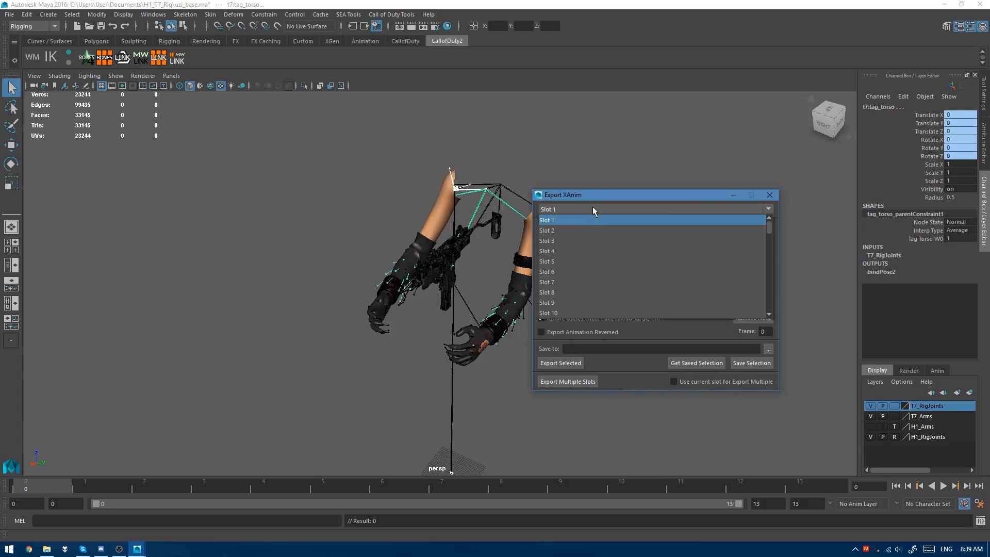
left_click(572, 220)
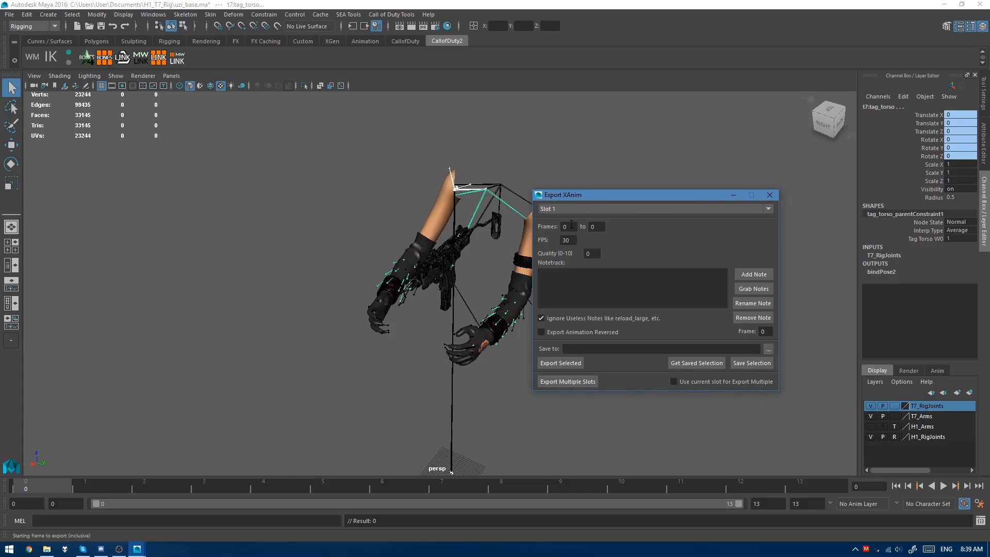
left_click_drag(597, 227, 548, 229)
type("13")
Step: Browse for the export location, create a folder named uzi inside xanim_export\h1, and open it
left_click(767, 350)
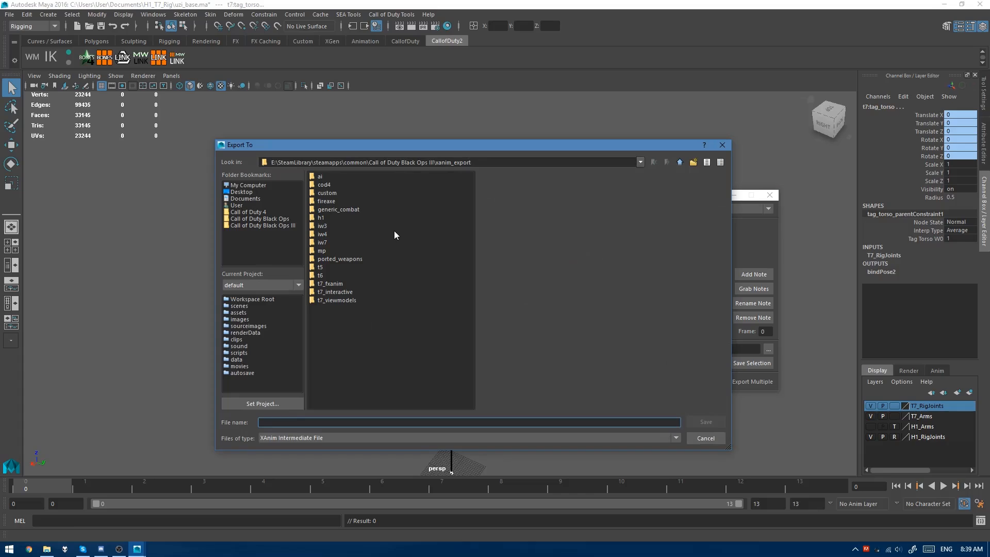
left_click_drag(434, 162, 496, 169)
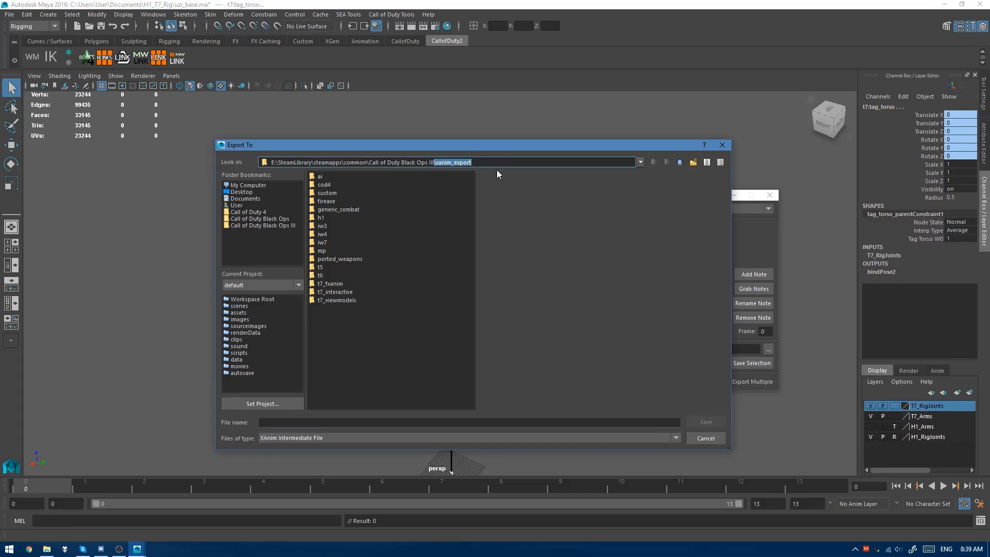
double_click(324, 217)
left_click(695, 162)
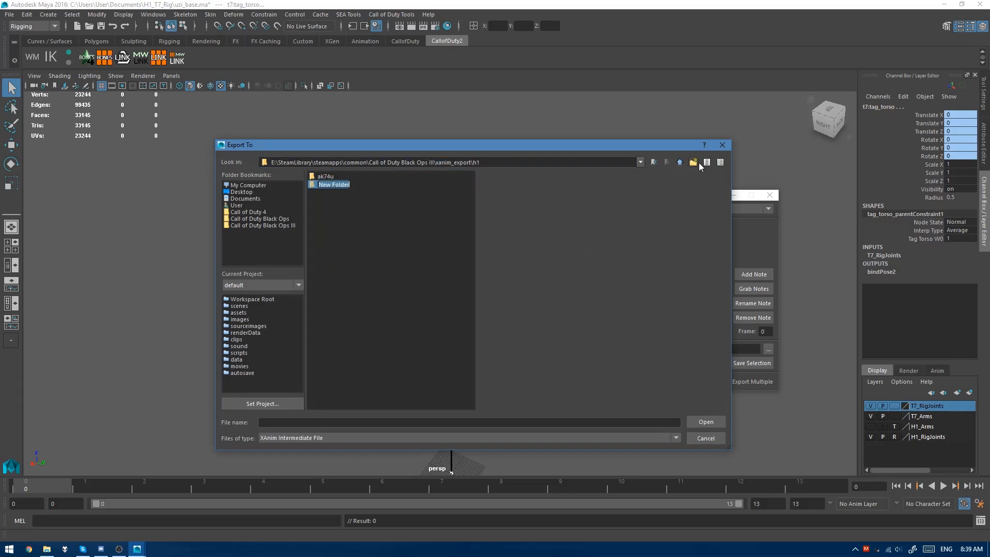
type("uzi")
key("Return")
key("Return")
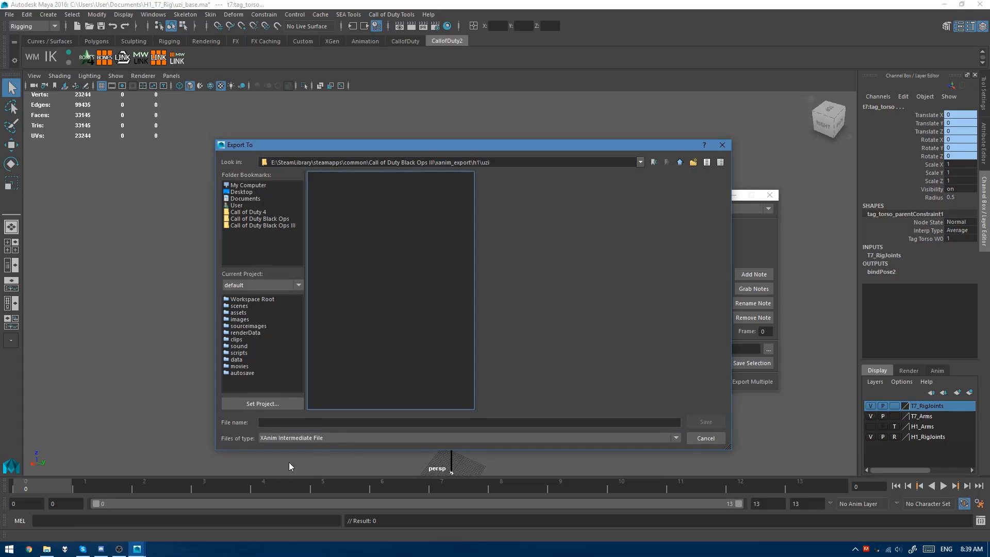
Step: Name the export file ads_down and export the selected joints as an XAnim without saving the scene
left_click(348, 422)
type("ads_down")
key("Return")
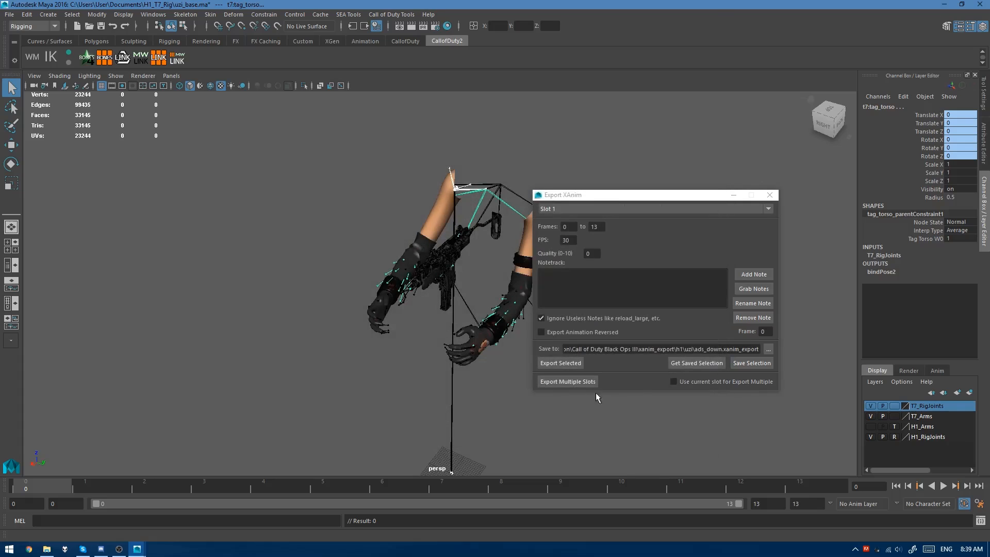
left_click(562, 364)
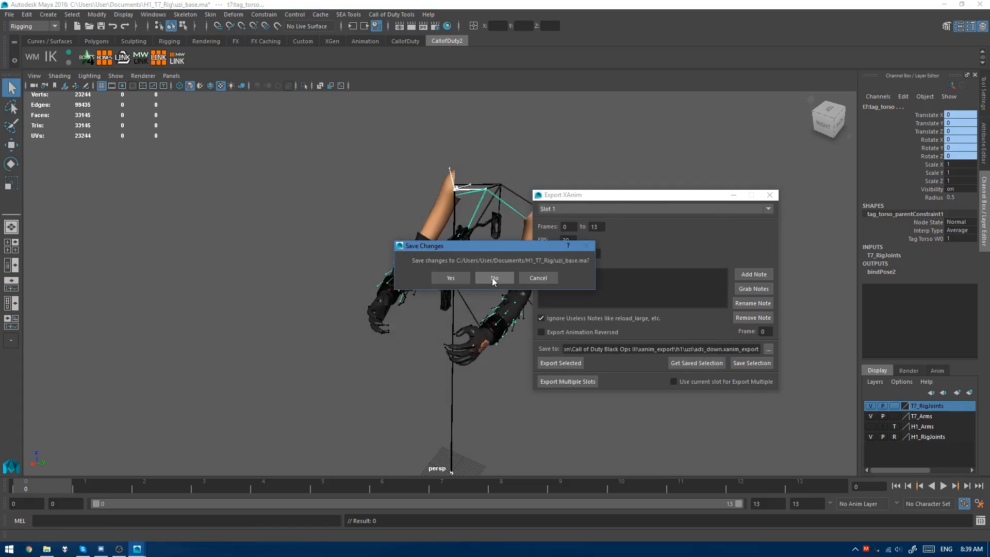
left_click(493, 278)
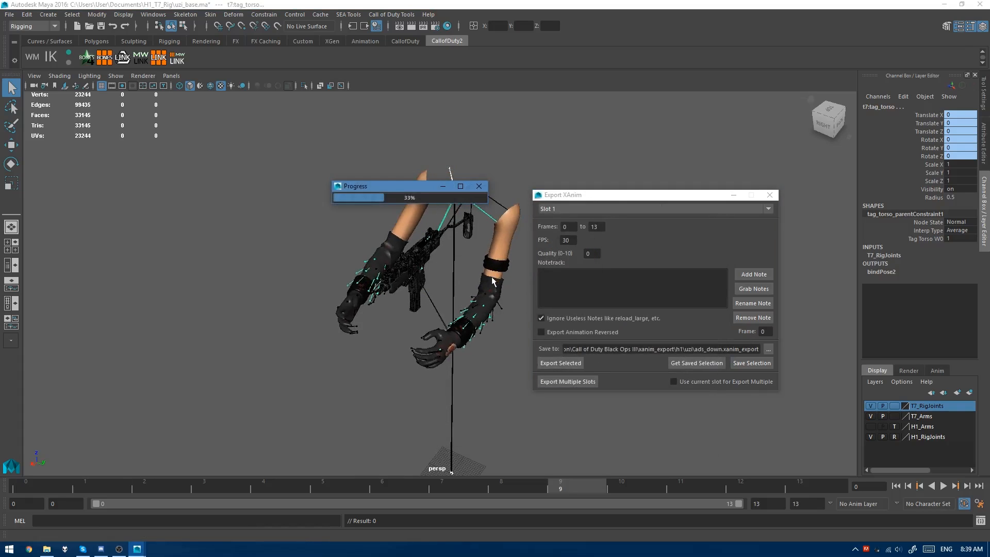
Step: Reopen the recent scene uzi_base.ma, discarding the changes to the current one
left_click(9, 15)
mouse_move(52, 335)
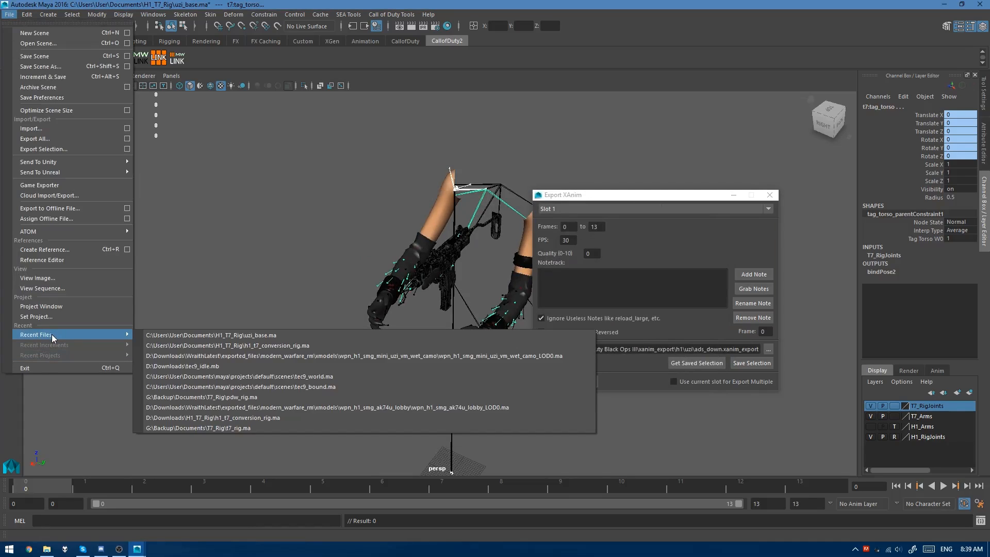
left_click(236, 336)
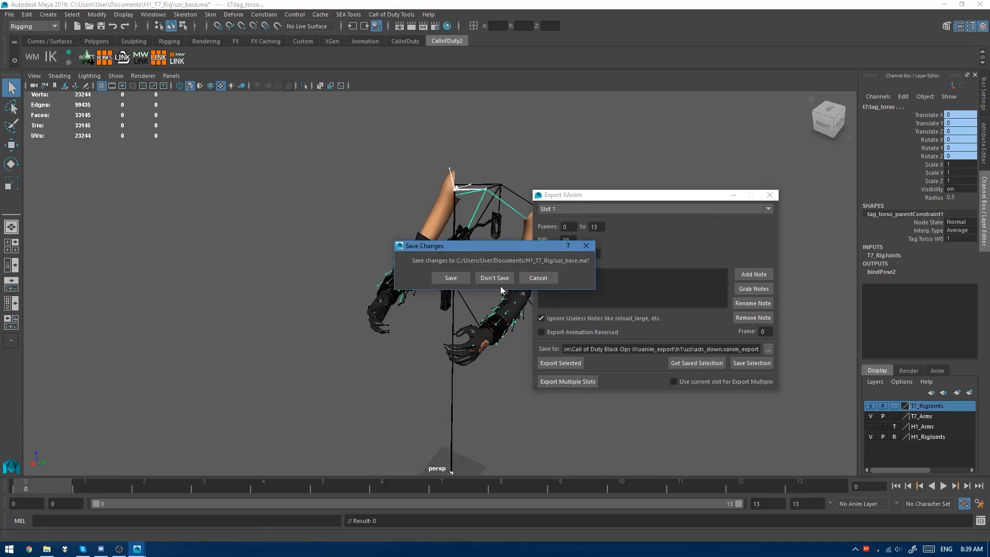
left_click(494, 278)
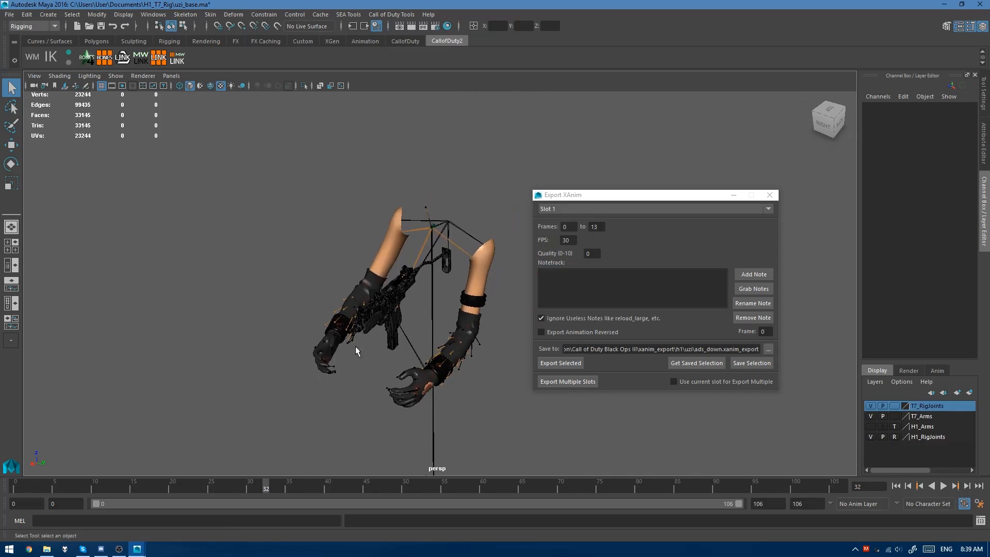
Step: Import h1_wpn_smg_miniuzi_ads_down.seanim from modern_warfare_rm\xanims and undo the import
left_click(353, 15)
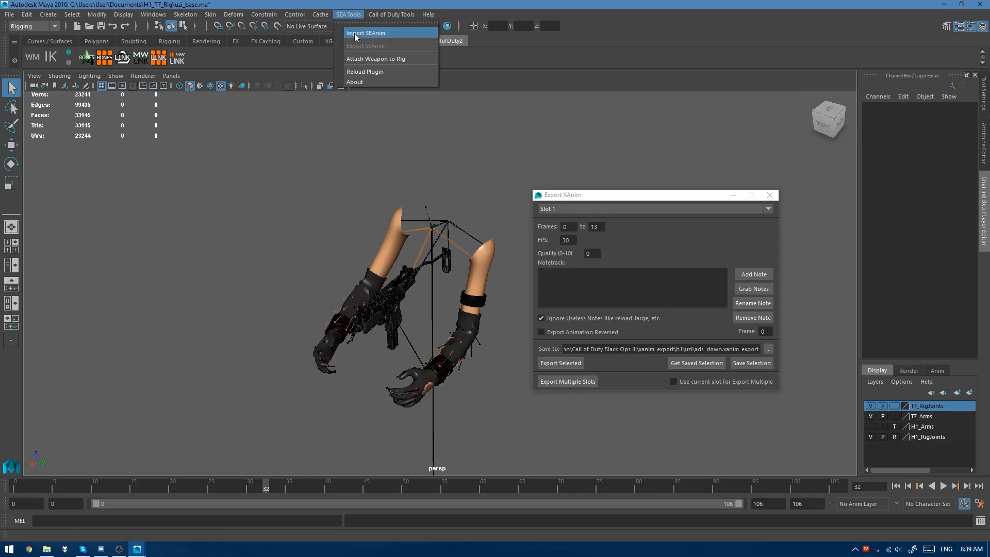
left_click(355, 34)
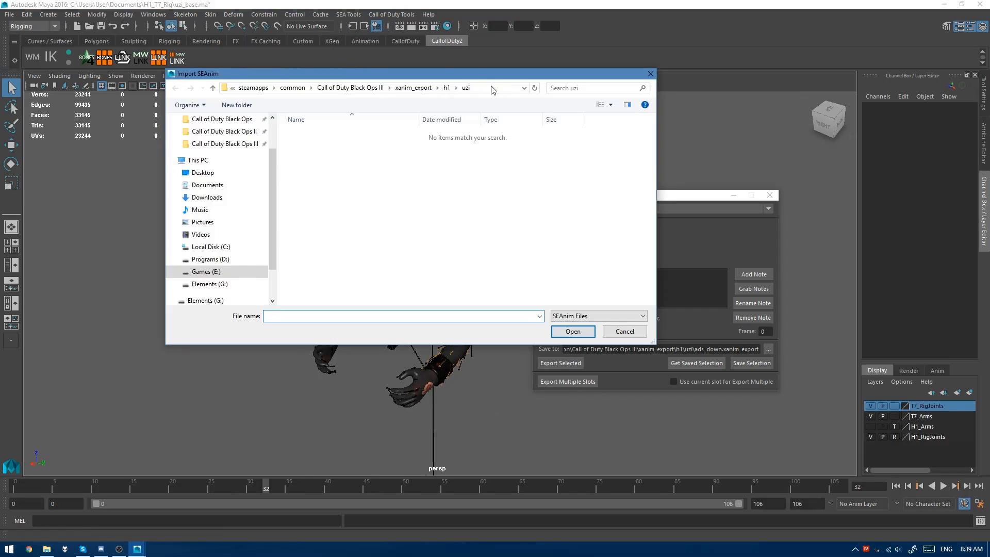
left_click(494, 90)
type("D:\\Downloads\\WraithLatest\\exported_files\\modern_warfare_rm\\xanims")
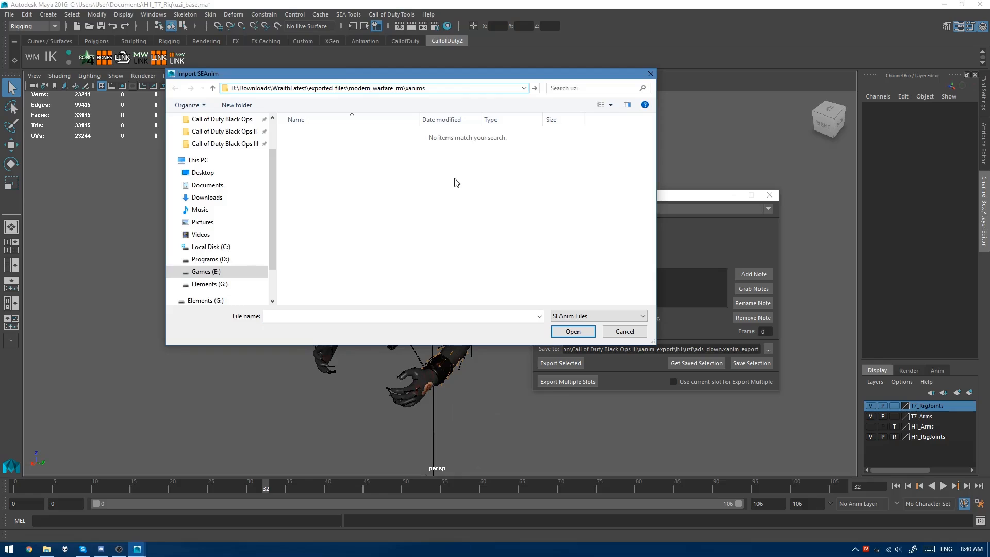
key("Return")
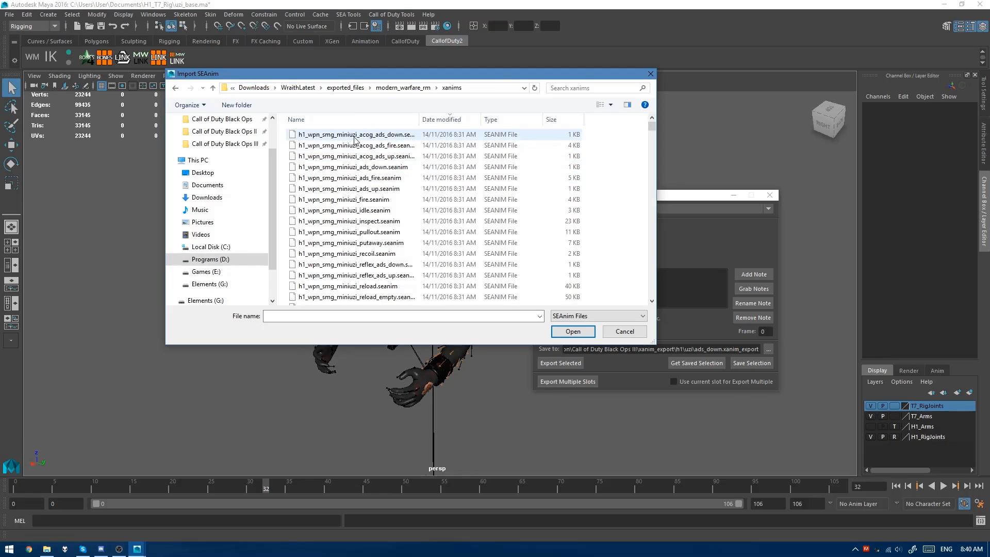
left_click(390, 148)
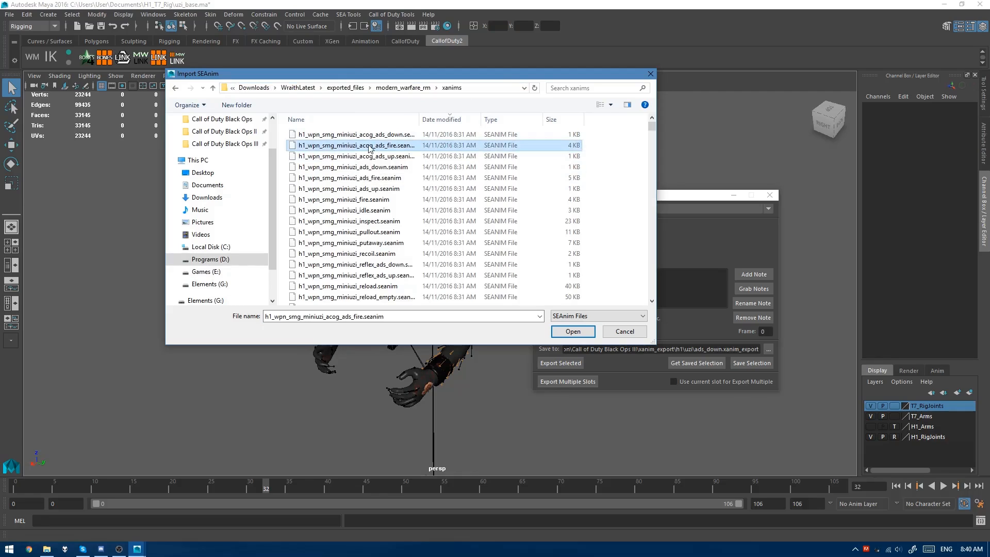
left_click(353, 167)
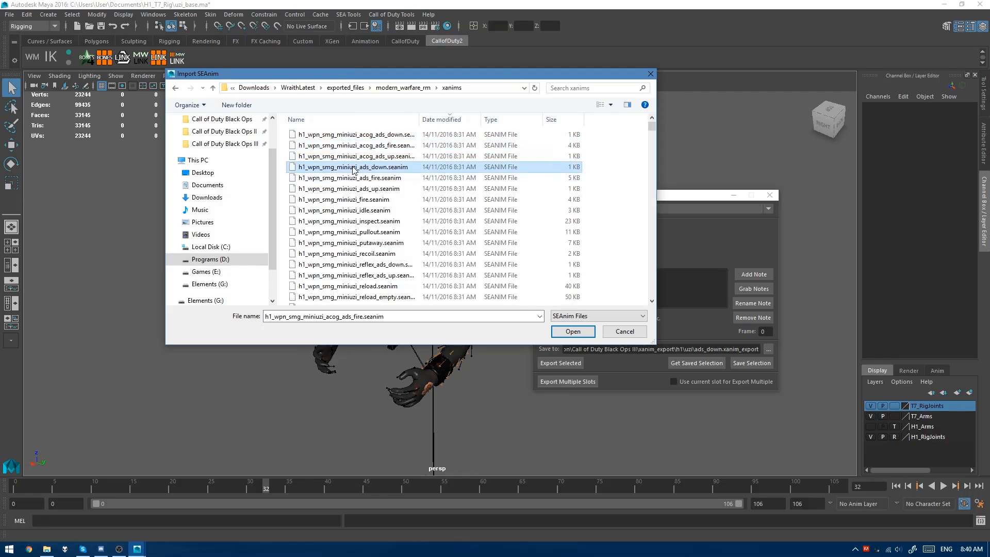
double_click(363, 167)
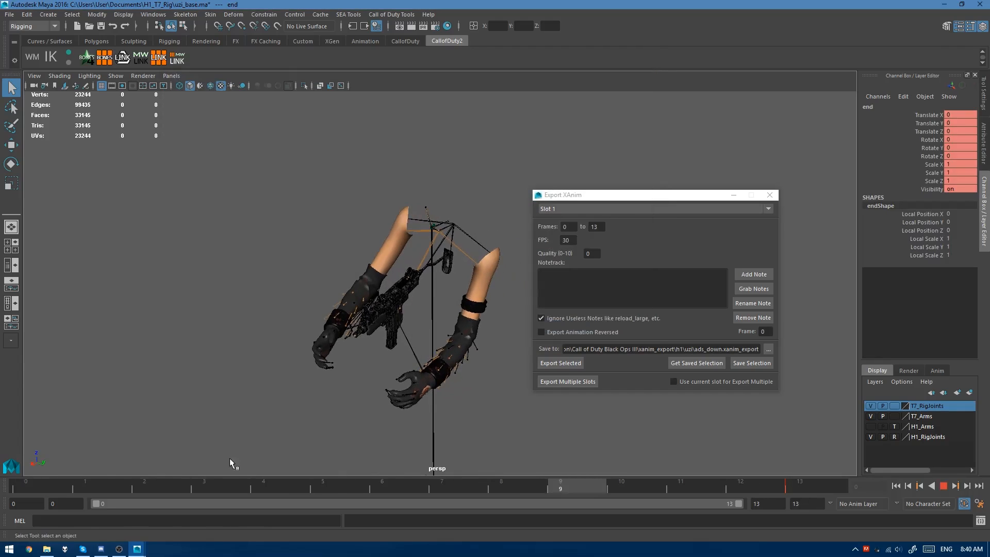
key("ctrl+z")
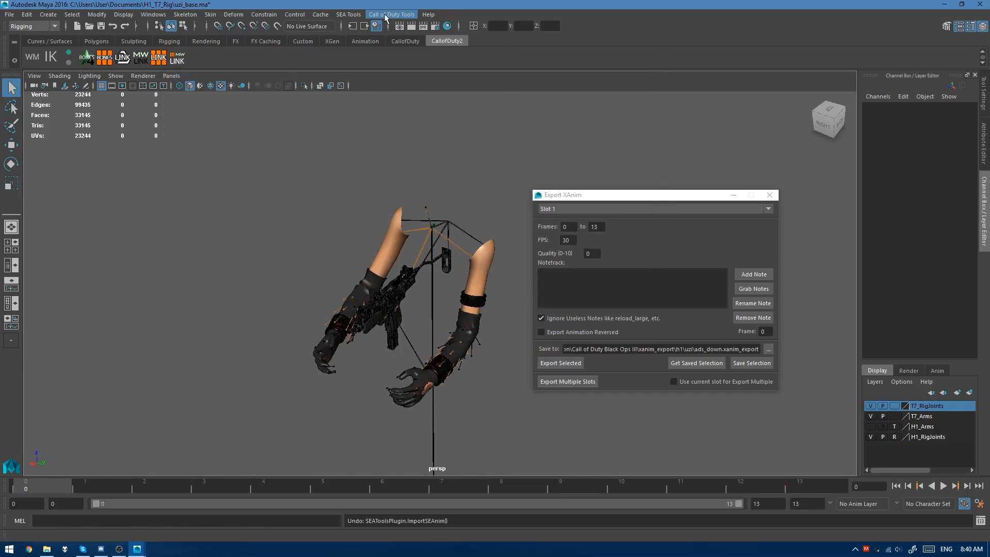
Step: Import h1_wpn_smg_miniuzi_ads_fire.seanim from the xanims folder onto the rig and play the animation
left_click(384, 14)
left_click(366, 58)
left_click(502, 88)
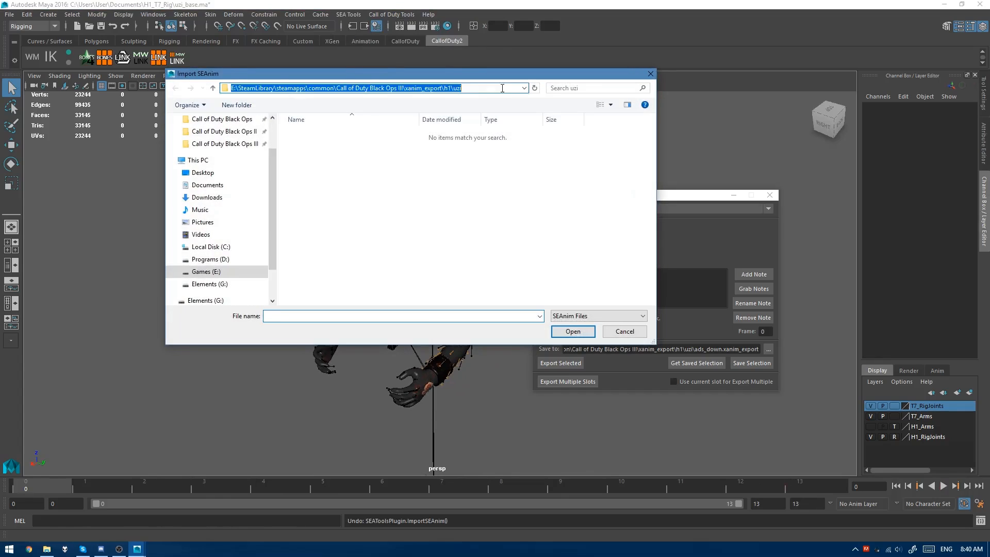
left_click(382, 178)
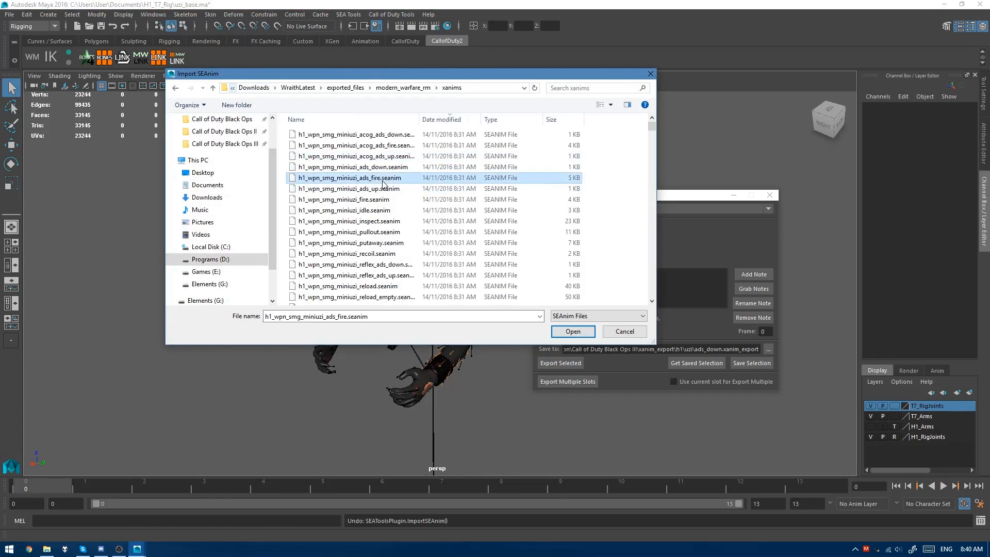
double_click(383, 181)
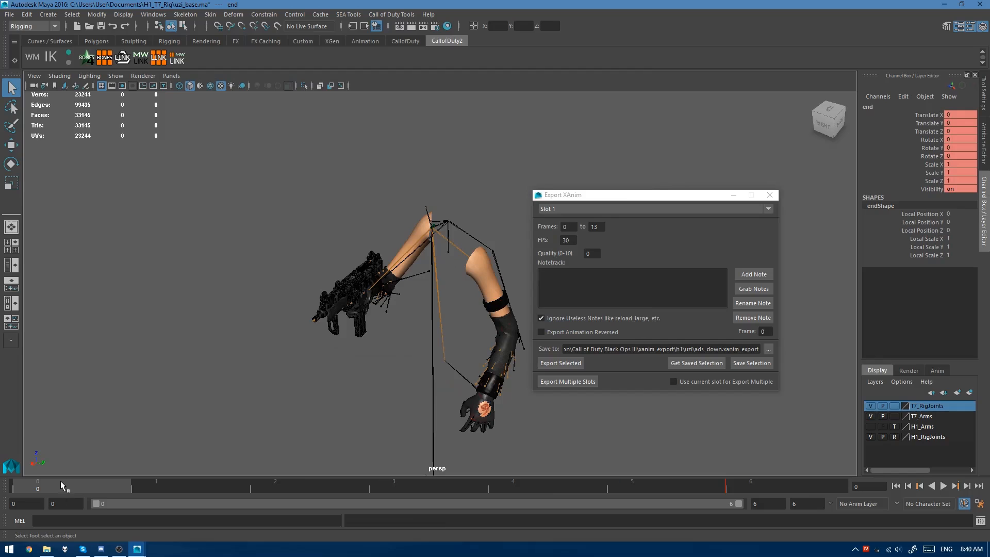
key("alt+v")
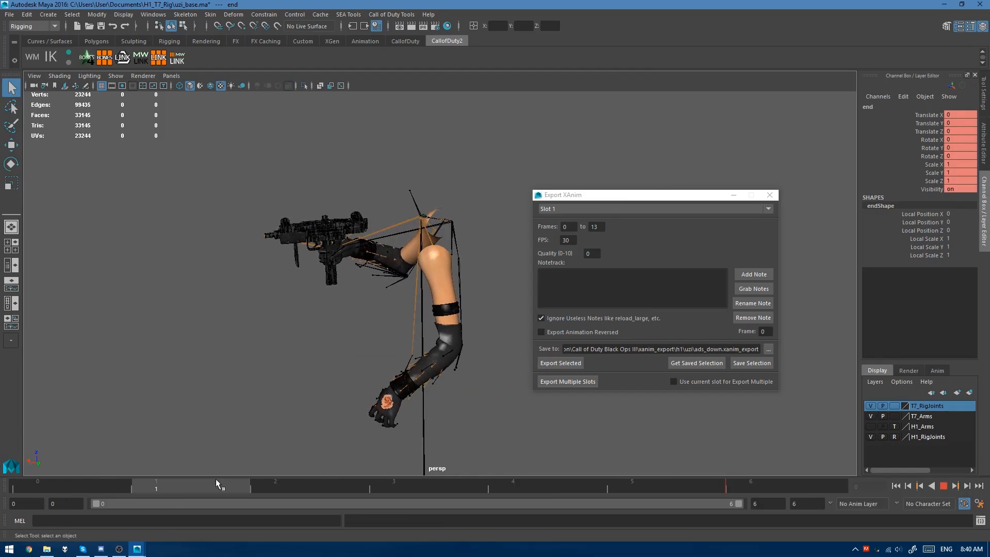
Step: Reselect Slot 1 in the XAnim export and set its frame range to 0 to 6
left_click(579, 209)
left_click(565, 220)
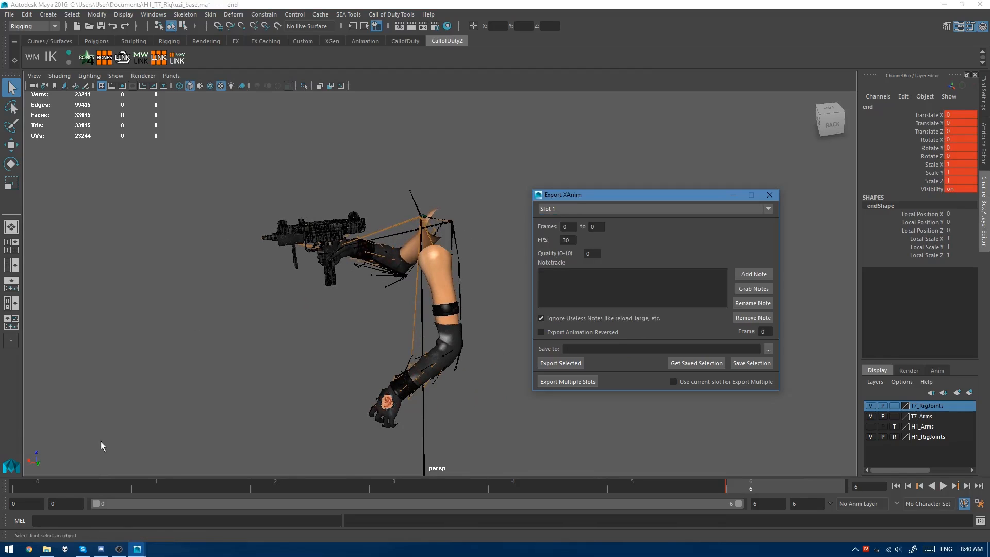
double_click(571, 227)
Step: Bring the Outliner back into view and link the weapon to the rig with the orange MW LINK script
left_click_drag(989, 98, 581, 97)
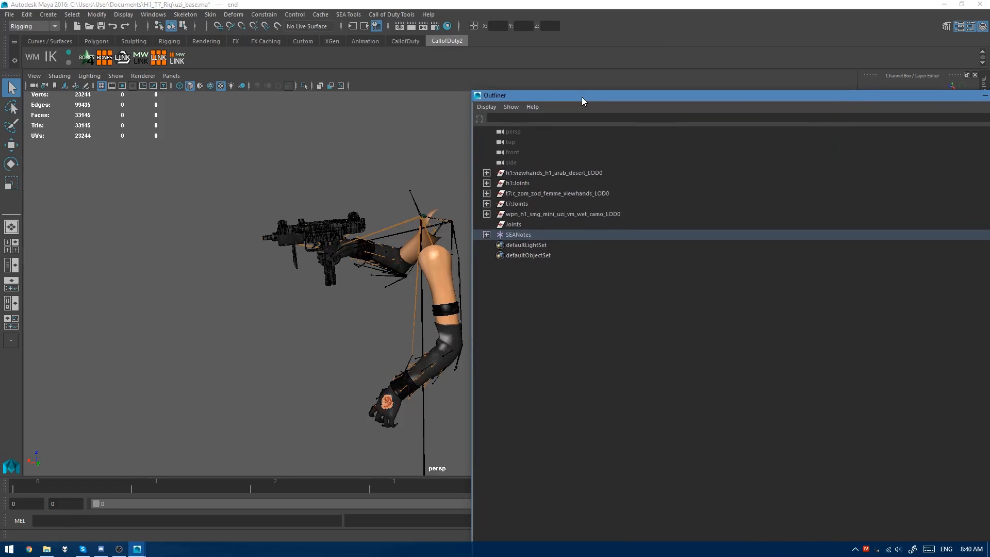
left_click(177, 61)
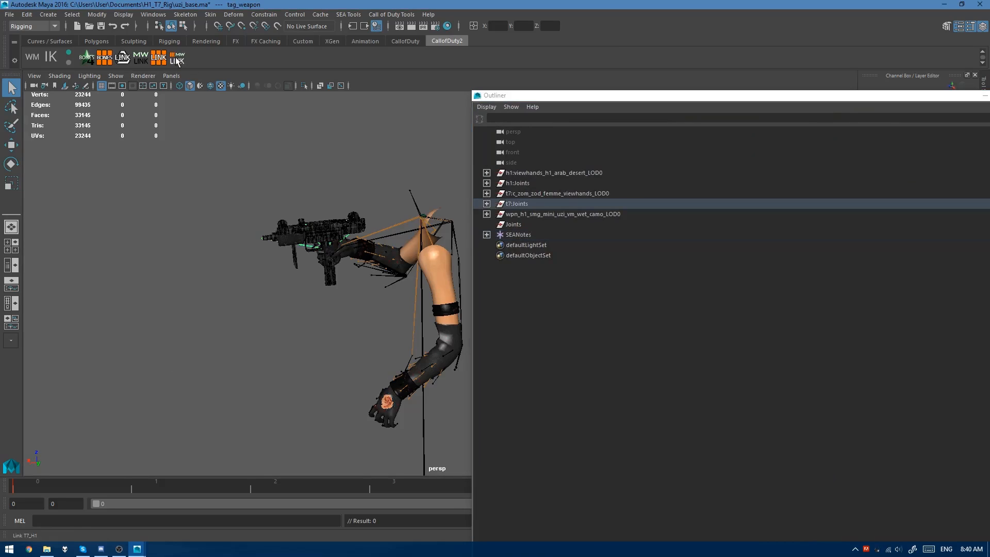
Step: Expand t7:Joints down to tag_ads, select the hierarchies of t7:tag_torso and t7:tag_cambone, and clear the selection
left_click(486, 204)
left_click(497, 214)
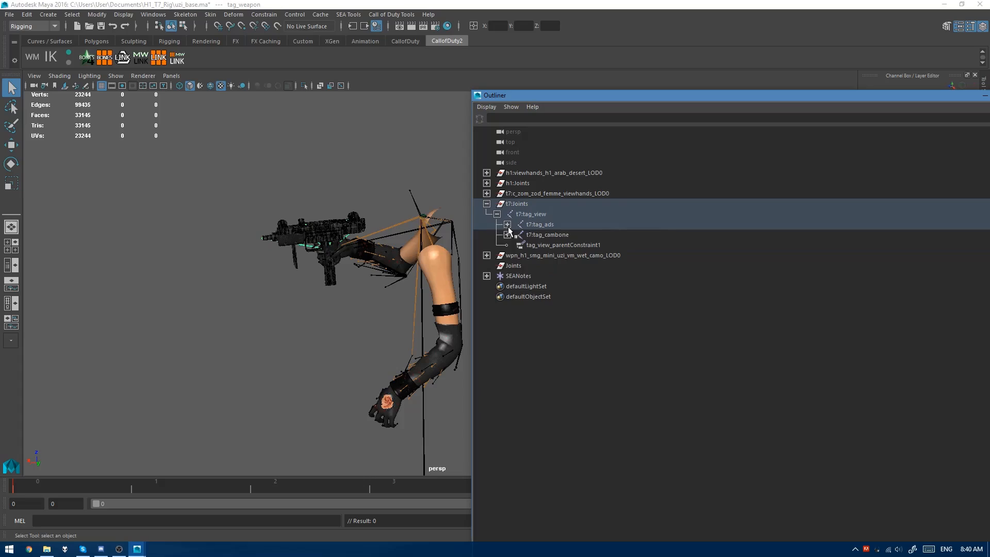
left_click(507, 224)
left_click(566, 235)
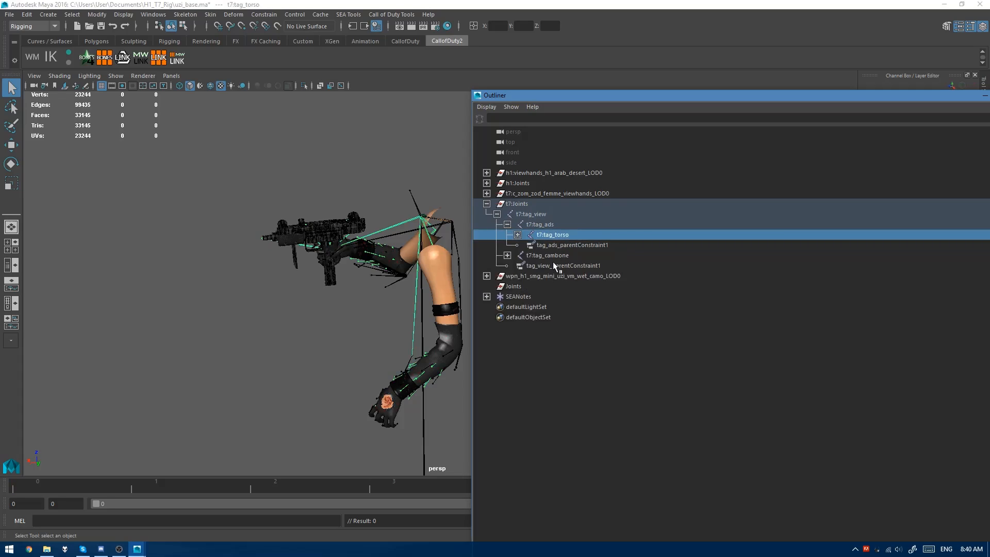
left_click(556, 256, "ctrl")
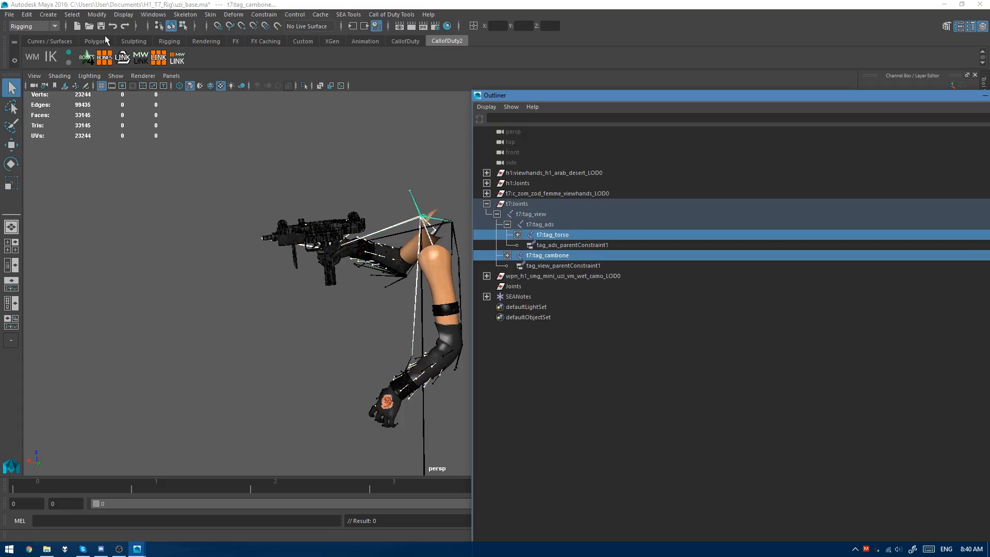
left_click(74, 16)
left_click(88, 64)
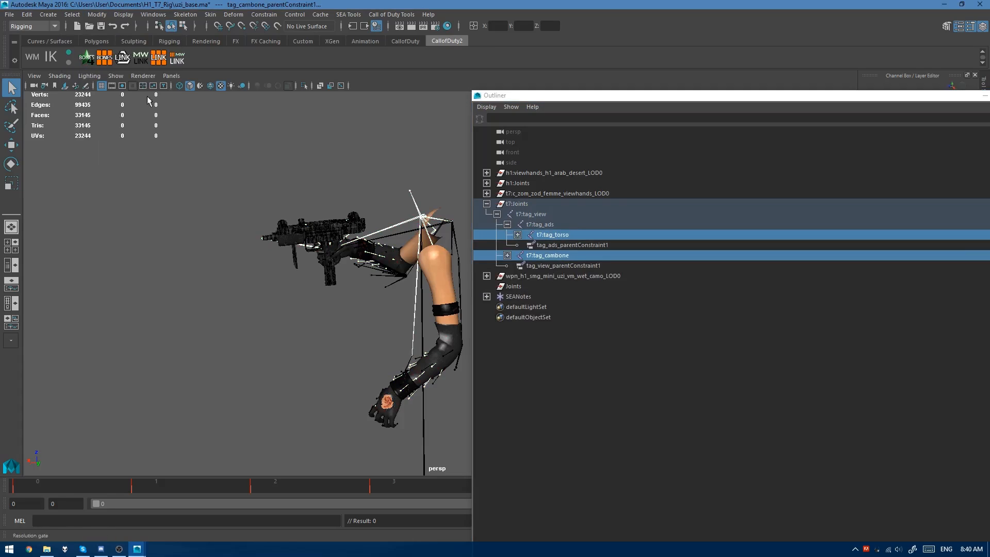
left_click(268, 147)
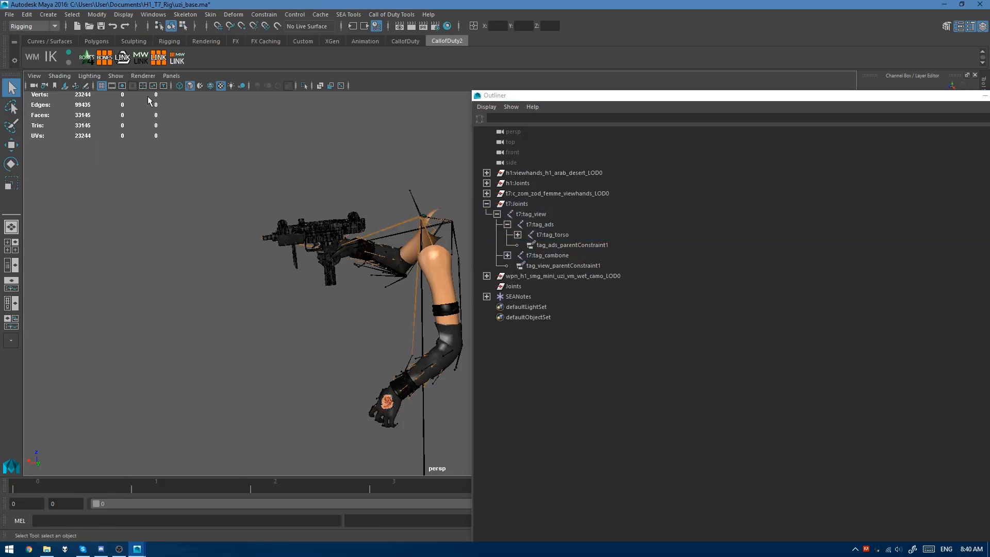
Step: Select the joints with the orange BONES script and export the animation as ads_fire in xanim_export\h1\uzi, declining to save the scene
left_click(104, 60)
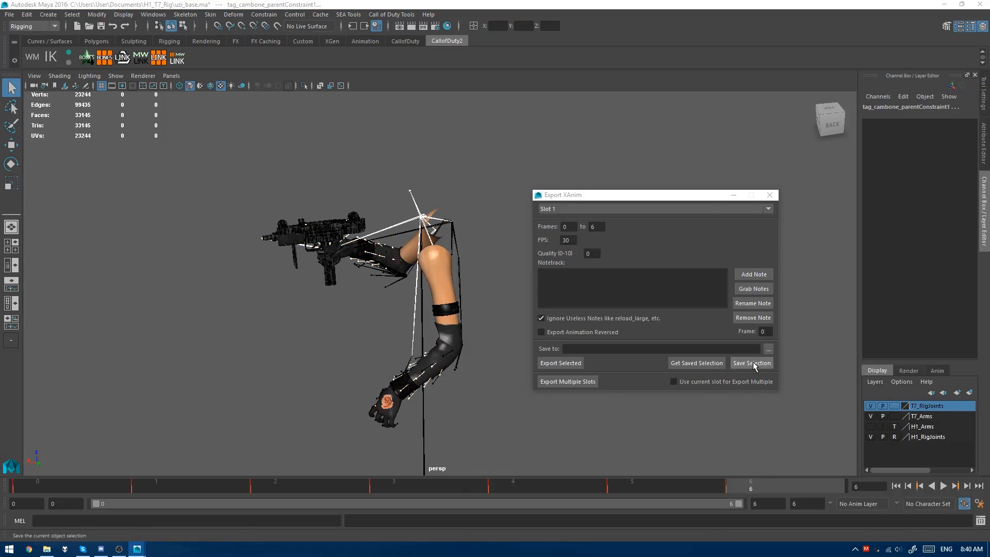
left_click(768, 349)
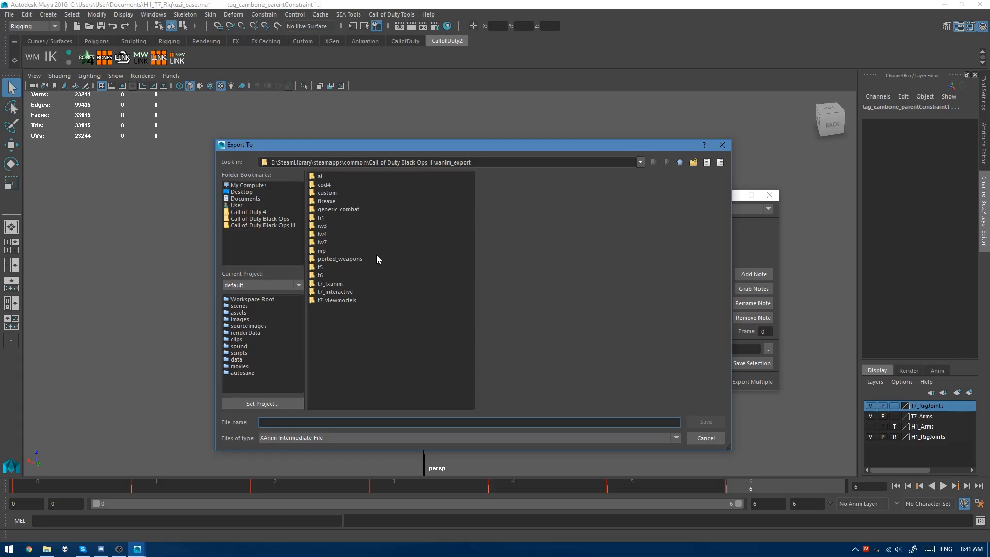
double_click(319, 219)
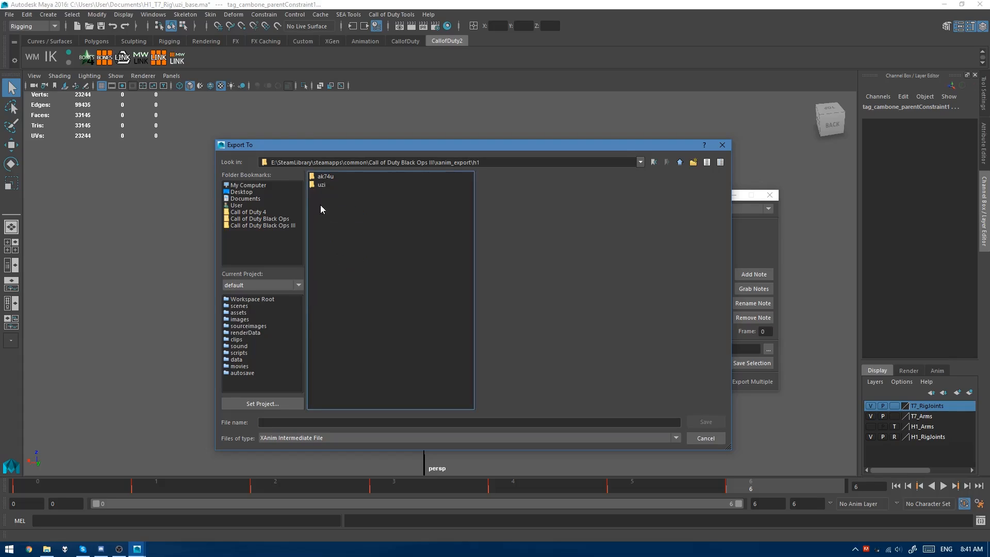
double_click(323, 180)
left_click(339, 422)
type("ads")
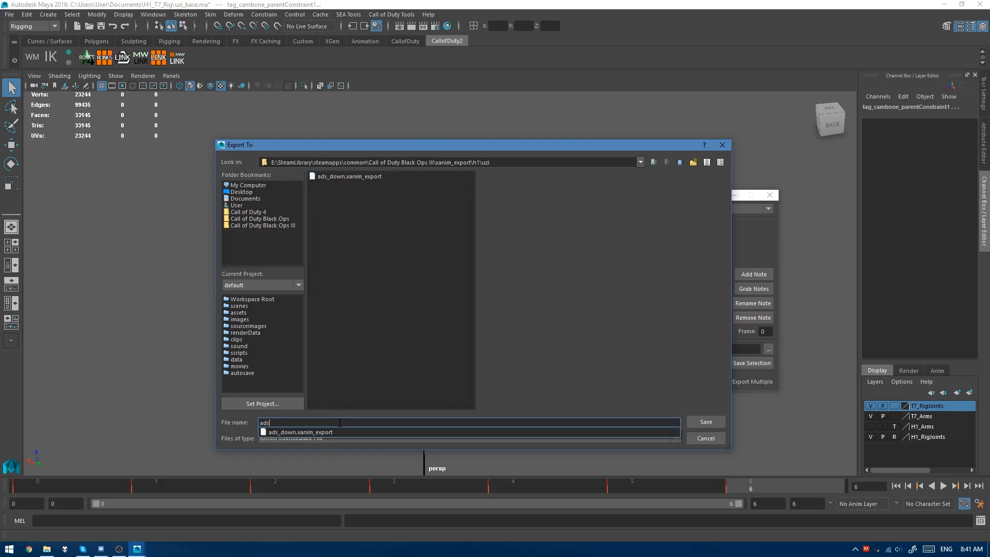
type("_adire")
key("Return")
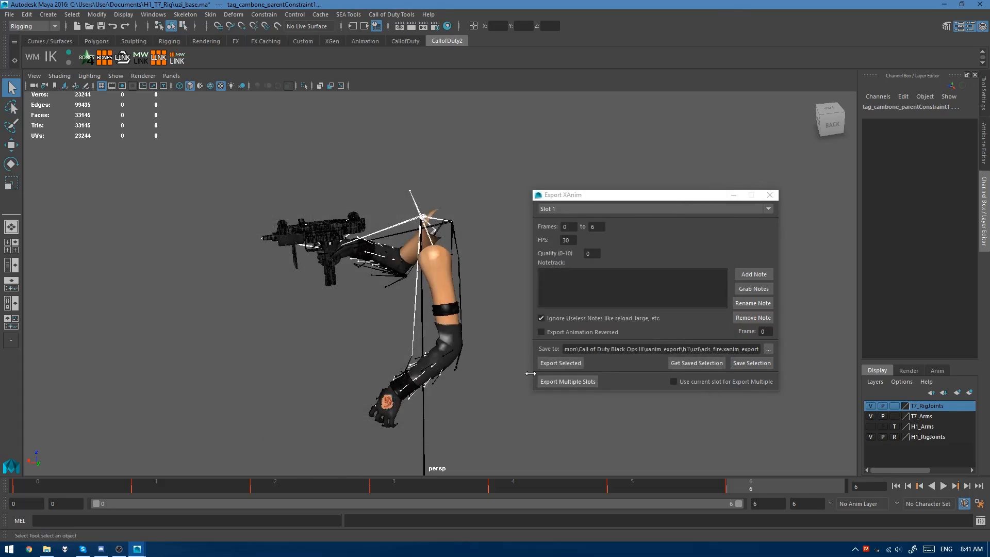
left_click(560, 363)
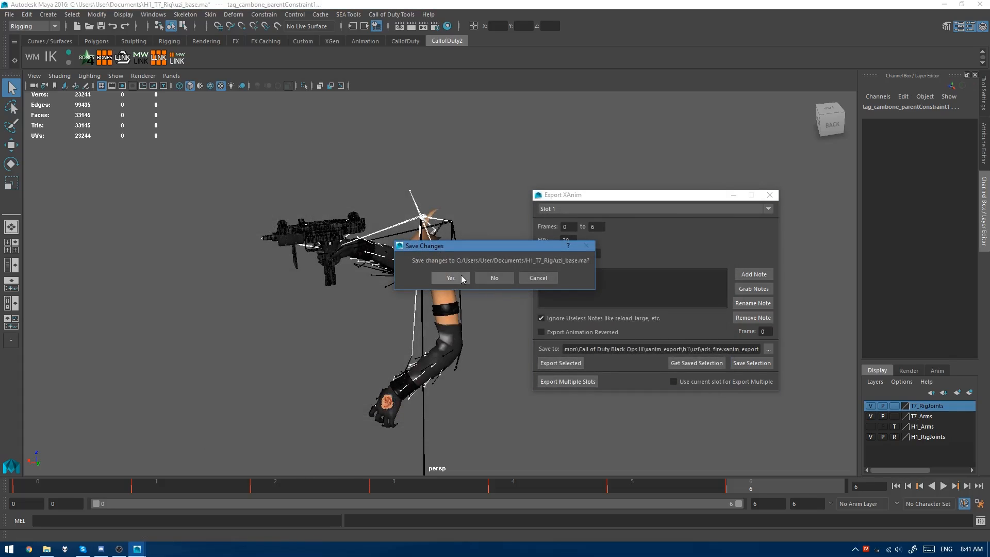
left_click(494, 278)
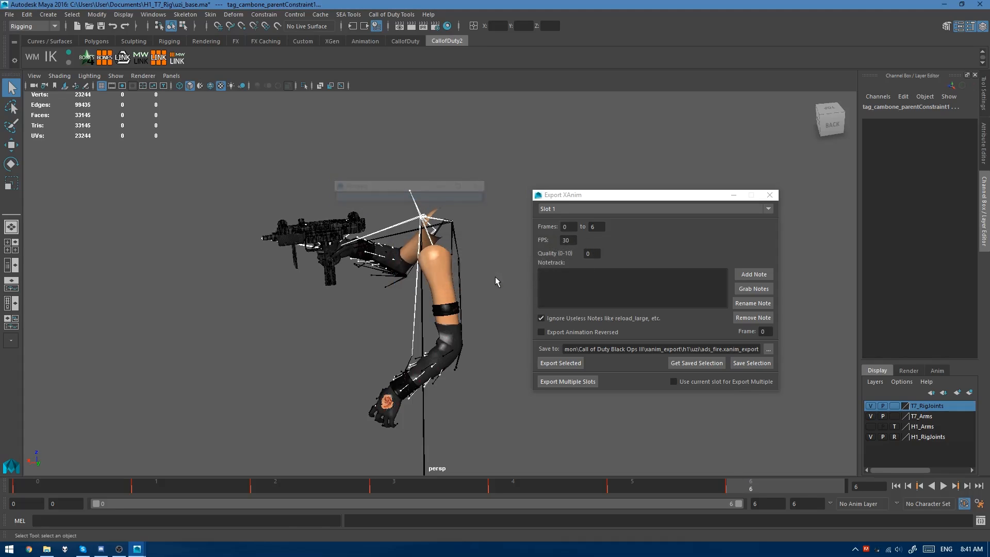
Step: Reopen the recent scene uzi_base.ma and discard the changes made for the ads_fire animation
left_click(10, 15)
mouse_move(75, 333)
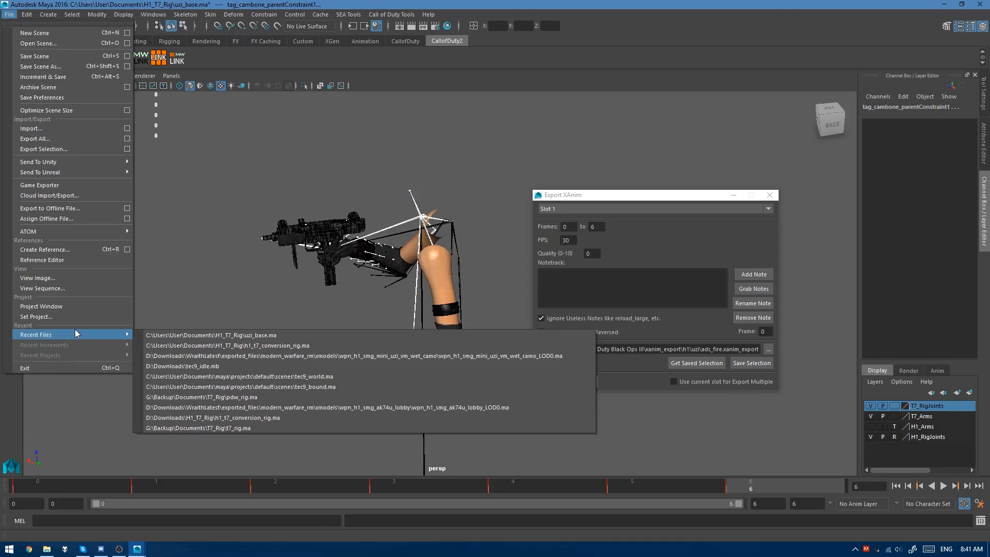
left_click(201, 336)
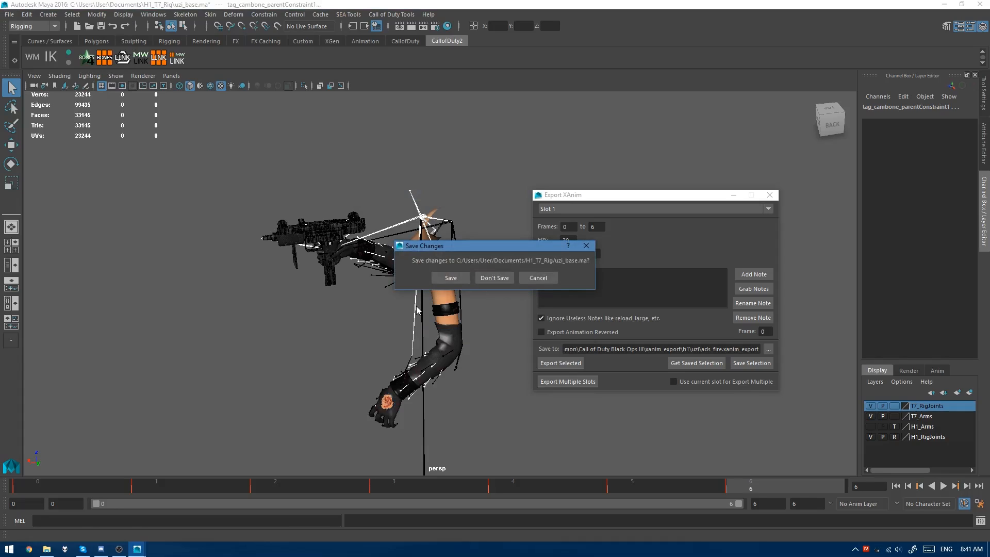
left_click(487, 279)
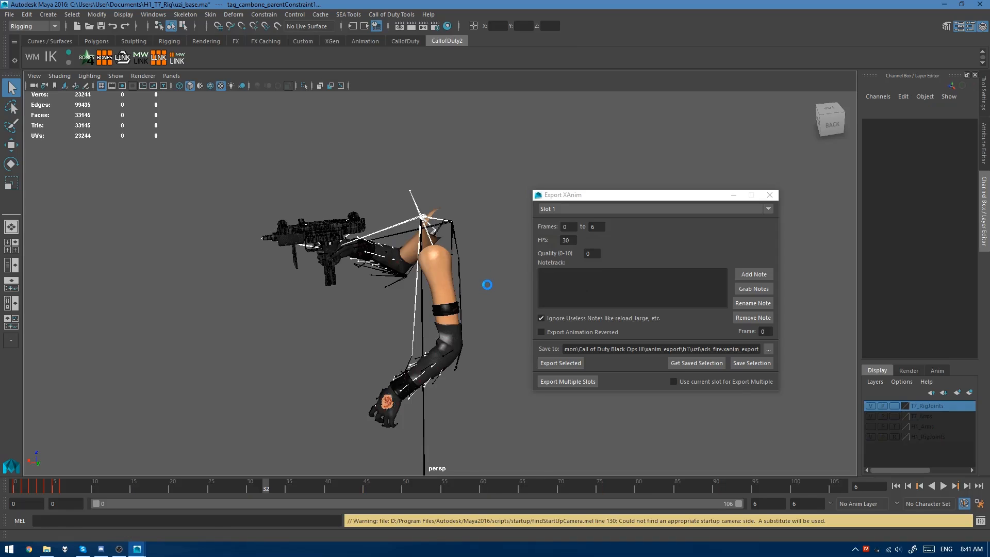
Step: Import h1_wpn_smg_miniuzi_ads_up.seanim from the xanims folder onto the rig
left_click(348, 14)
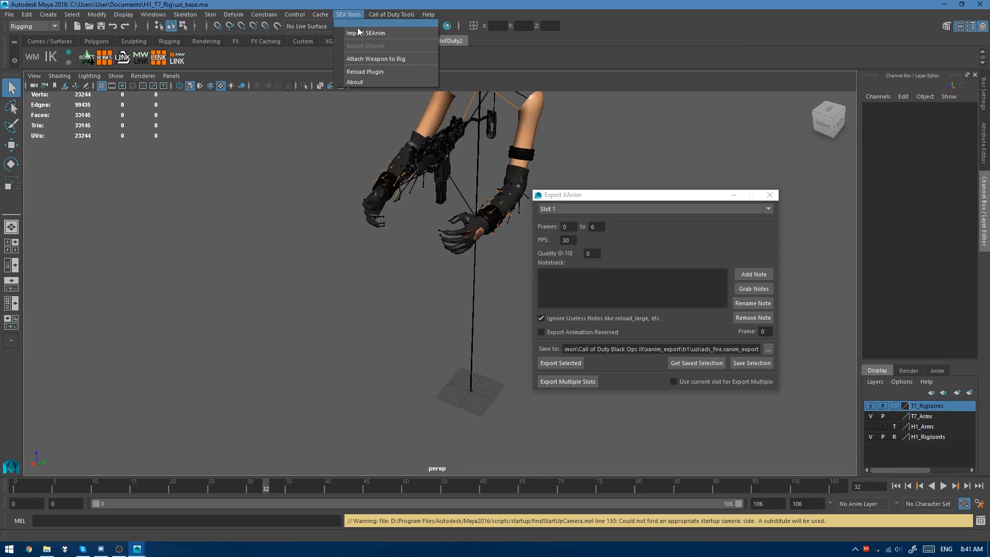
left_click(352, 35)
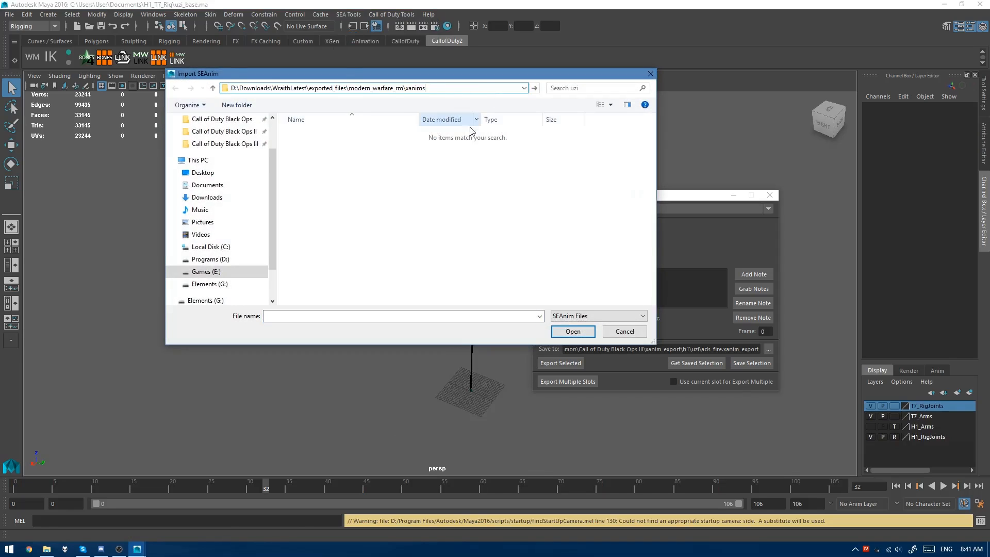
left_click(392, 189)
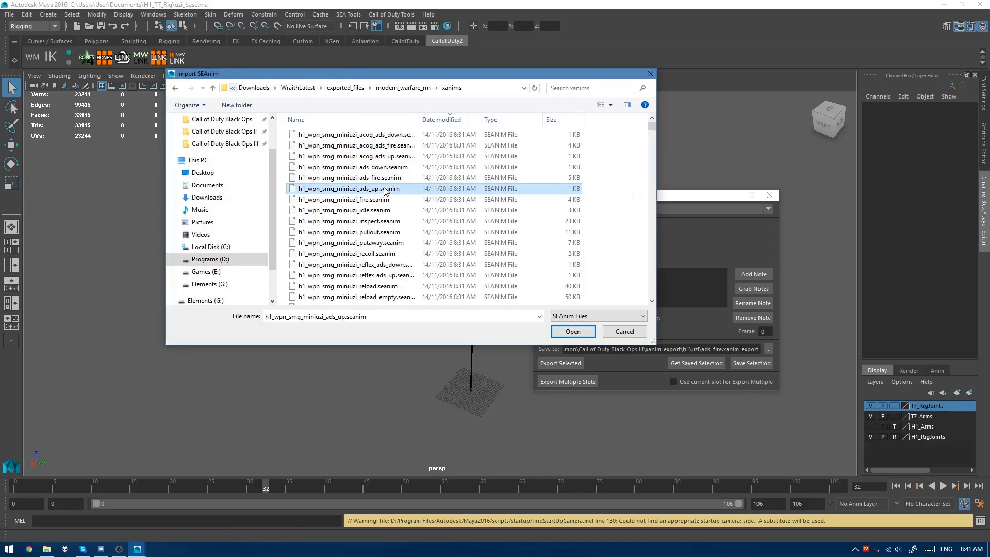
left_click(388, 166)
left_click(373, 189)
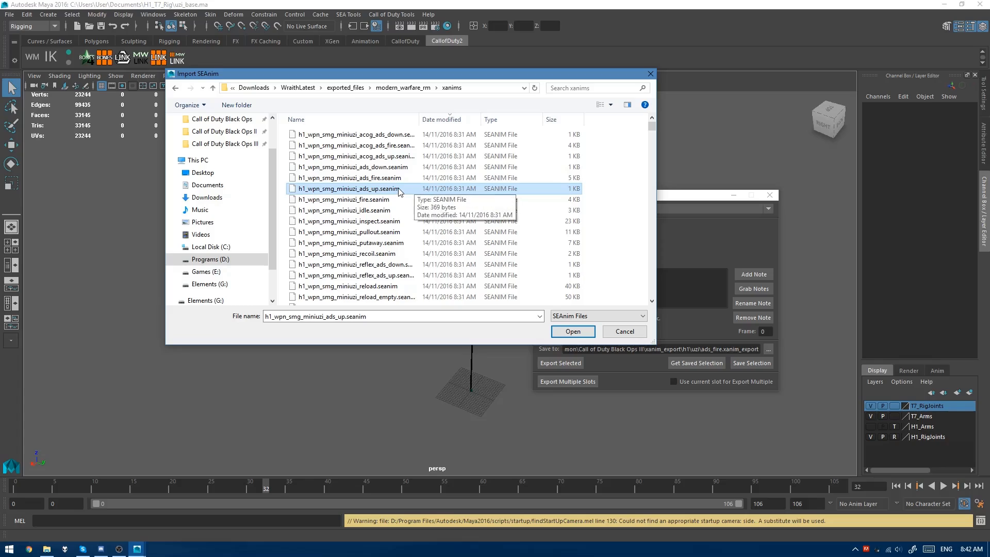
double_click(361, 189)
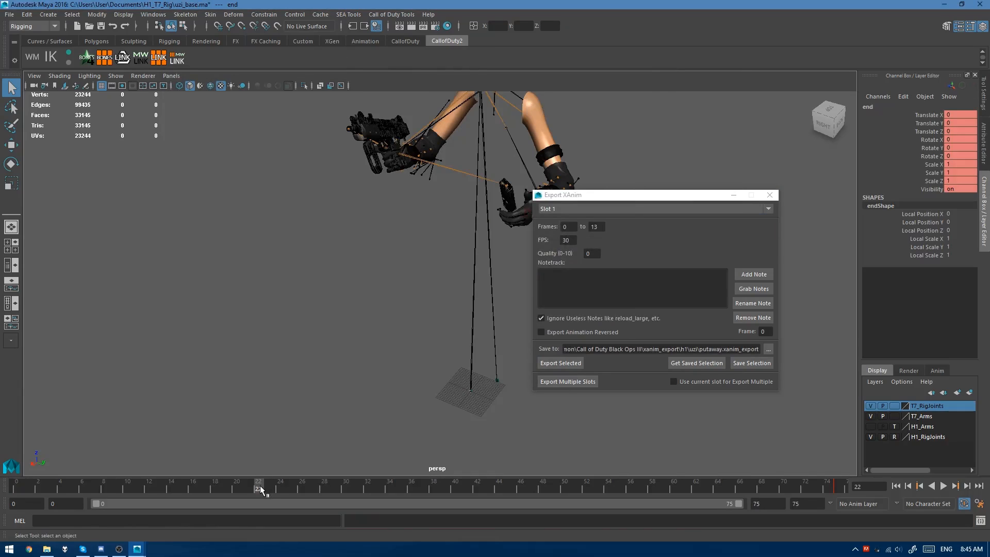
Step: Scrub the animation to frame 32 and move the XAnim export window away from the arms
mouse_move(262, 487)
left_mouse_down()
mouse_move(382, 488)
mouse_move(370, 490)
left_mouse_up()
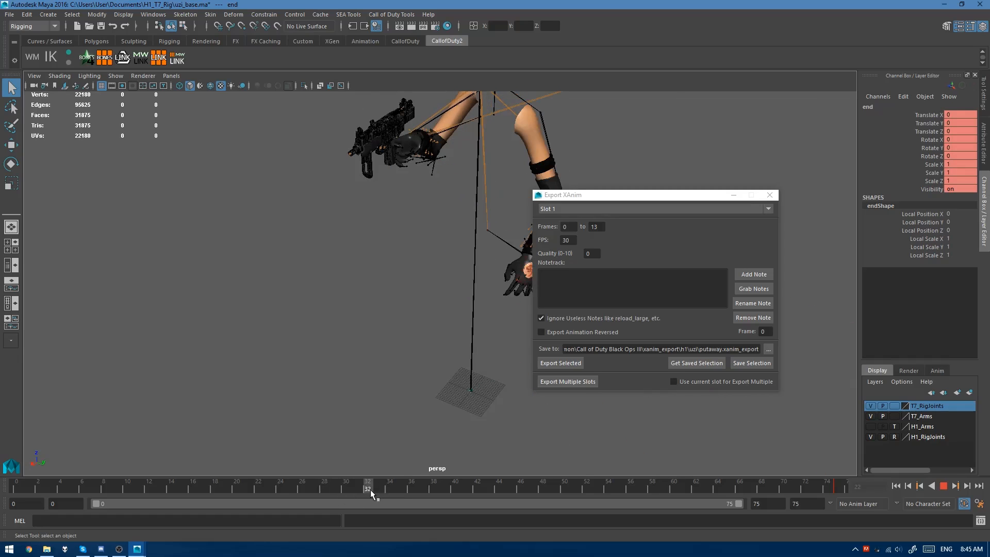
left_click_drag(628, 199, 727, 203)
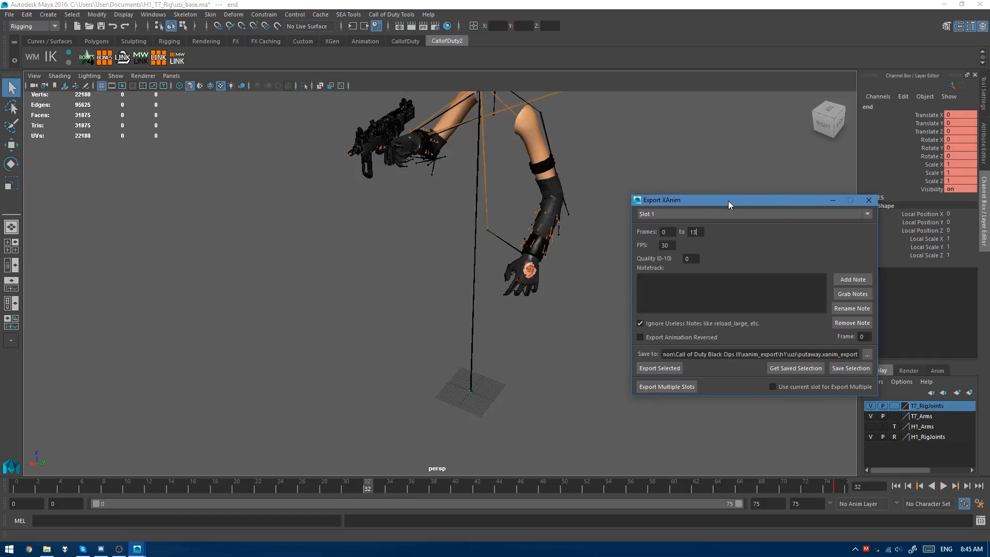
left_click_drag(402, 243, 480, 263, "alt")
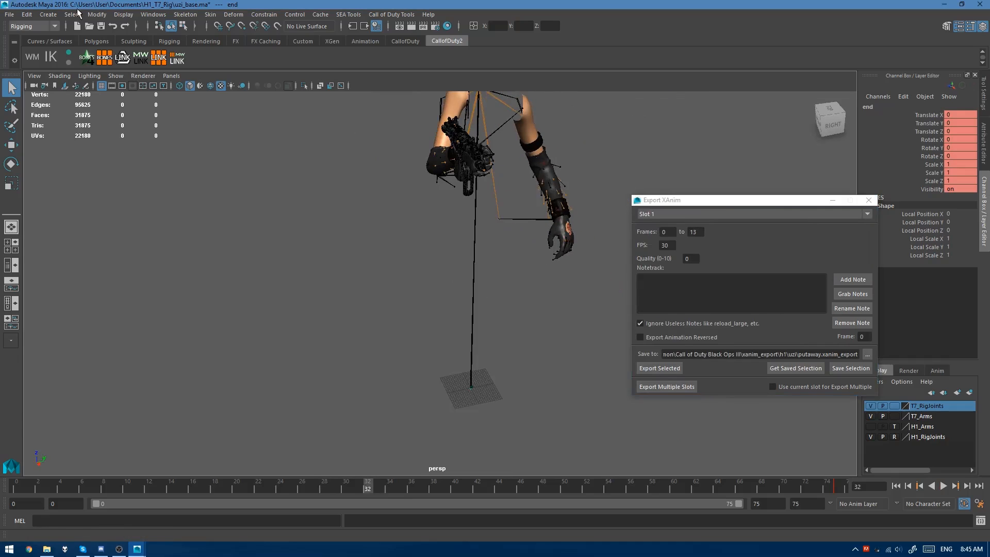
Step: Select every node of the scene in the Hypergraph Hierarchy with all nodes framed, and minimize that window
left_click(153, 14)
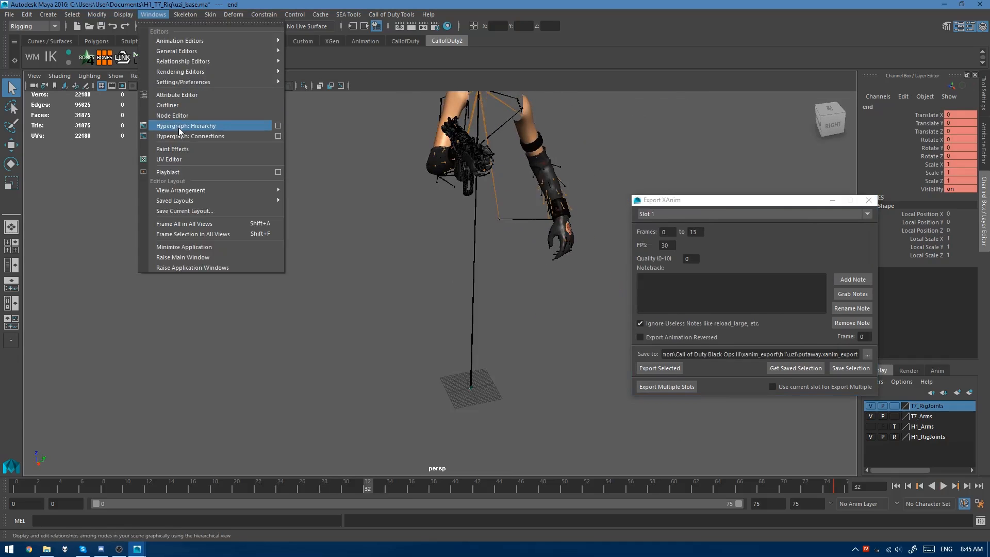
left_click(209, 126)
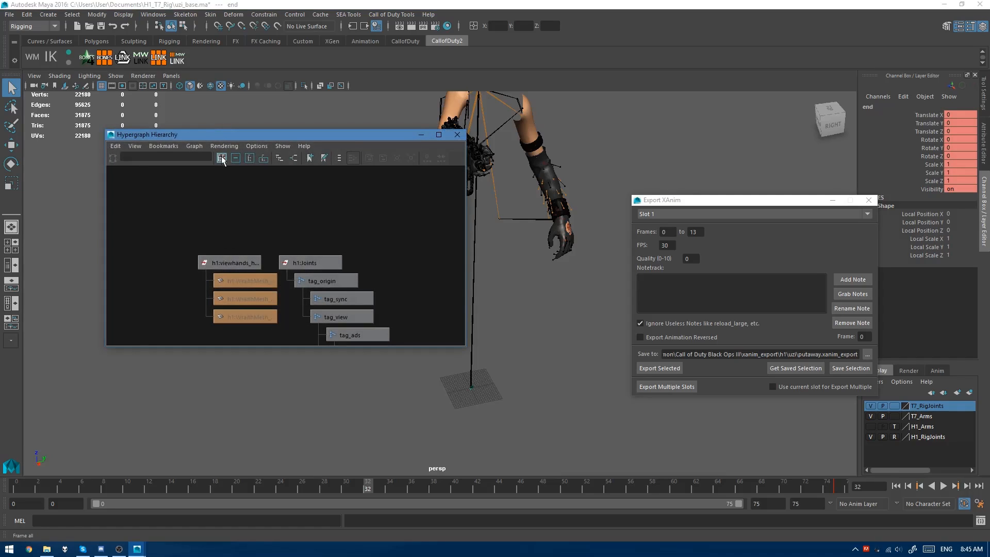
left_click(221, 159)
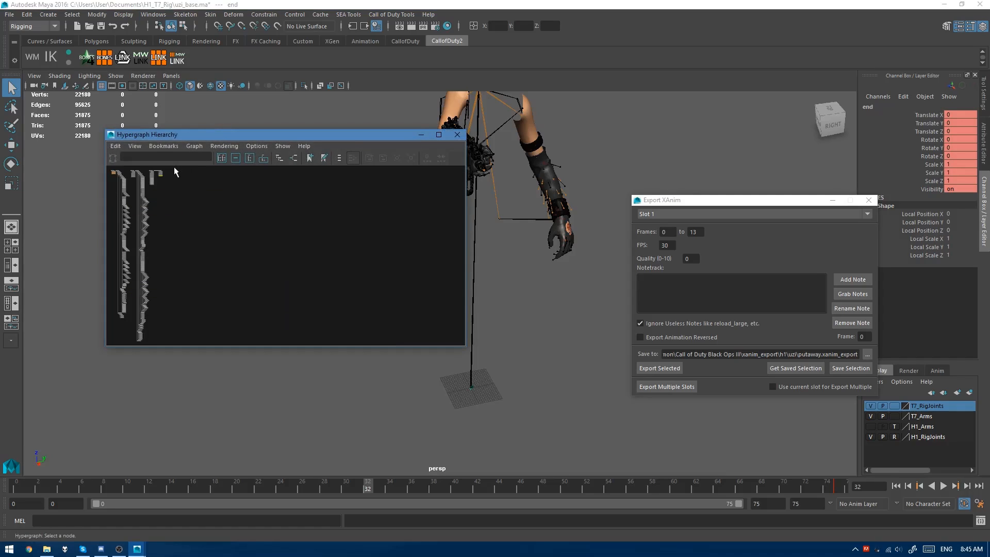
left_click_drag(174, 166, 70, 346)
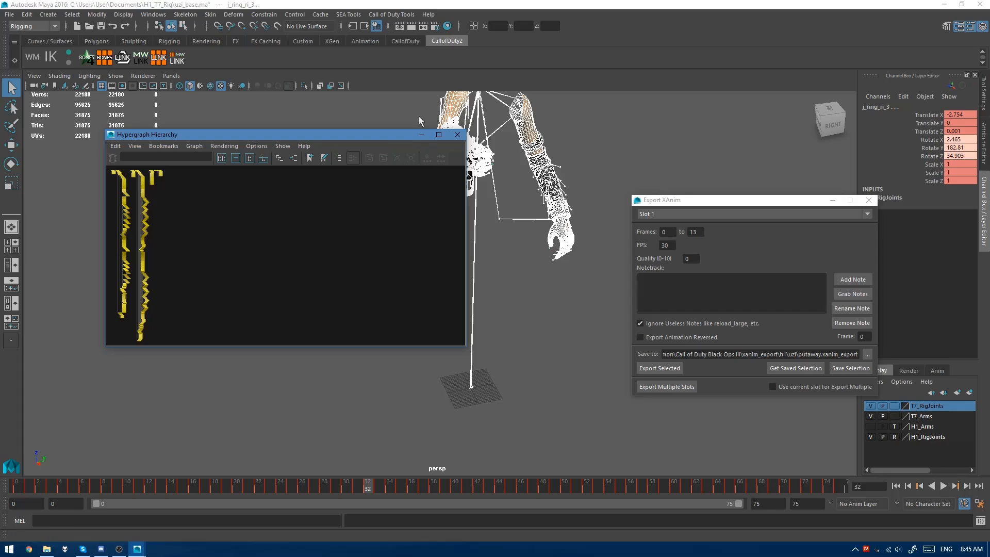
left_click(421, 134)
Step: Delete the keys of all selected nodes at frame 32
left_click_drag(496, 330, 399, 340, "alt")
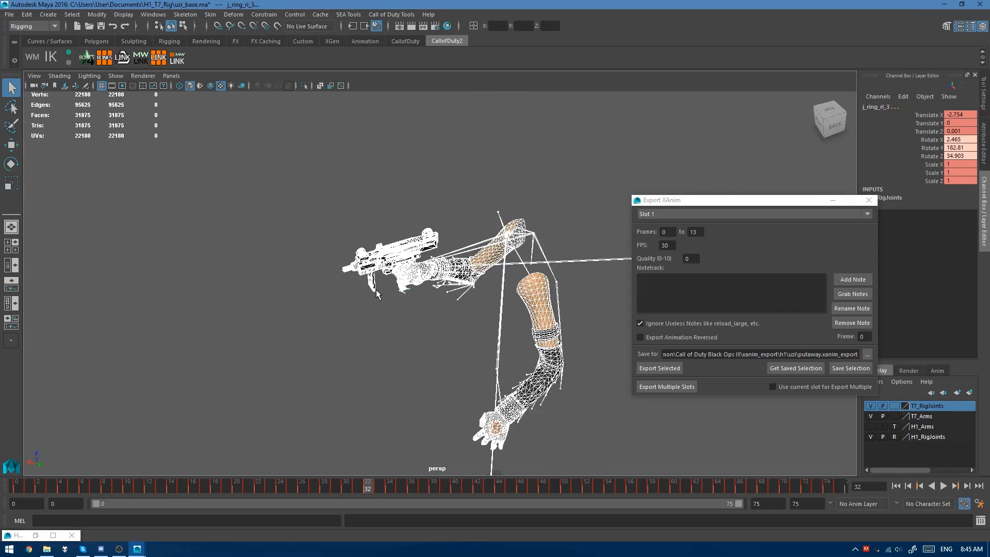
right_click(369, 488)
left_click(400, 362)
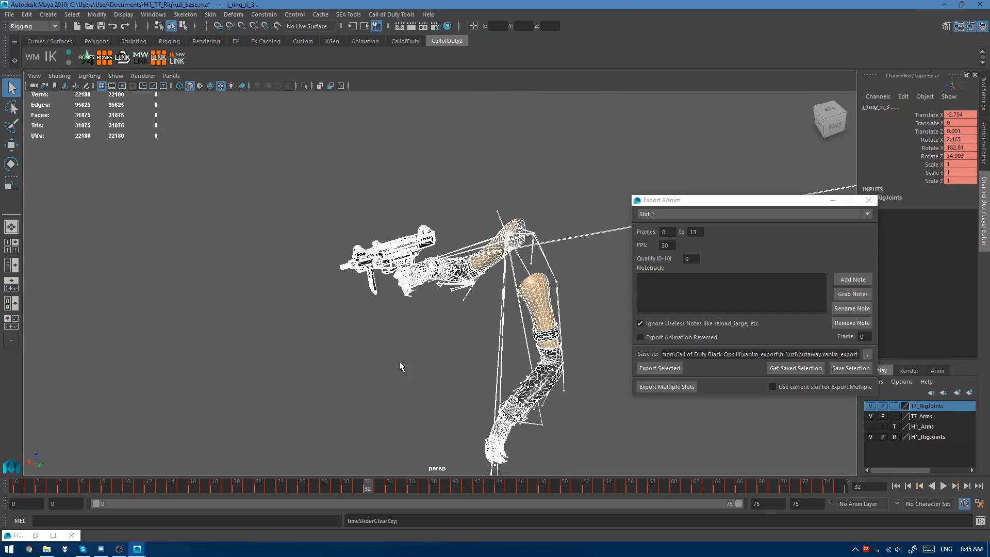
Step: Scrub between frames 32 and 39 and clear the selection to inspect the weapon and hands up close
left_click_drag(387, 334, 445, 296, "alt")
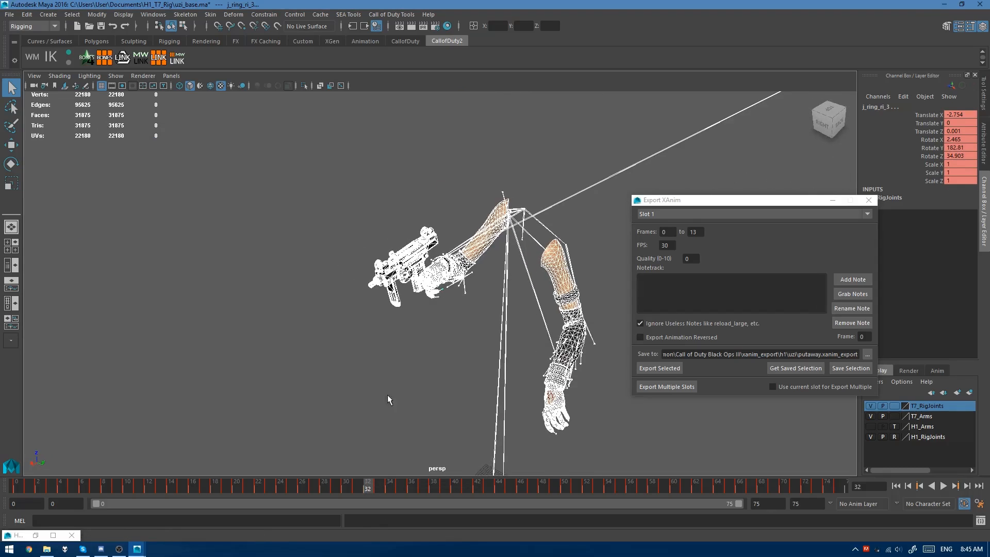
left_click_drag(353, 488, 444, 487)
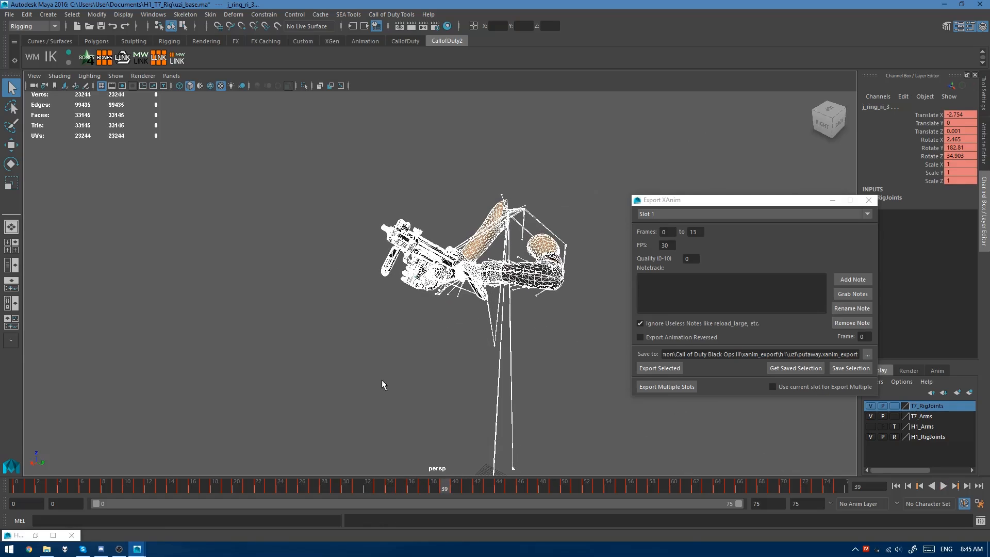
left_click(468, 372)
scroll(379, 338, "up", 5)
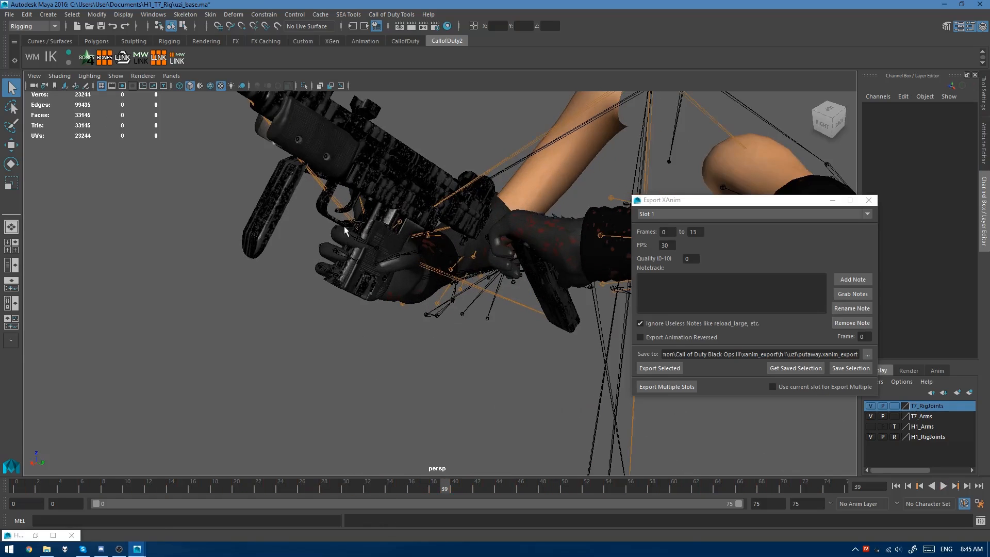
left_click_drag(402, 488, 369, 487)
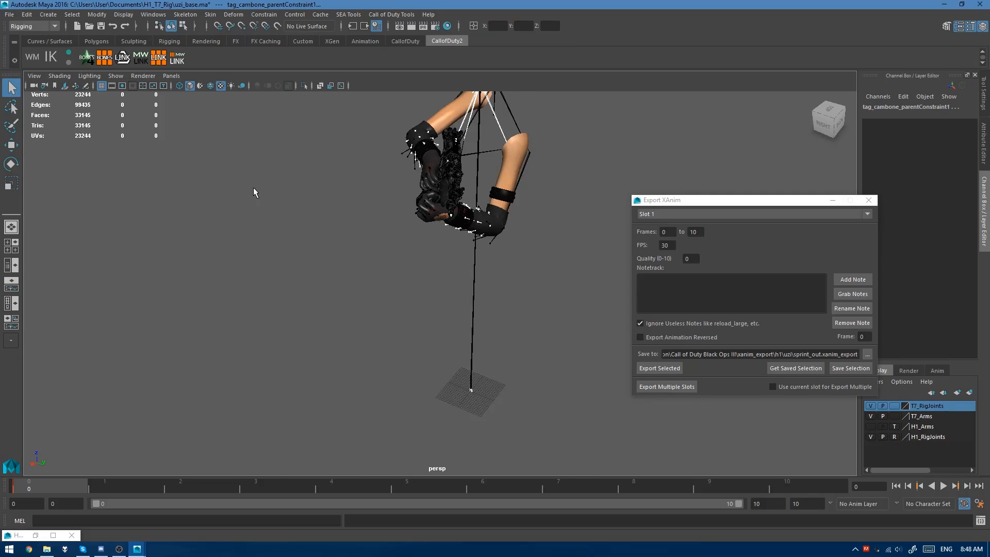
Step: Reopen uzi_base.ma from the recent scenes without saving the current changes
left_click(9, 14)
mouse_move(54, 335)
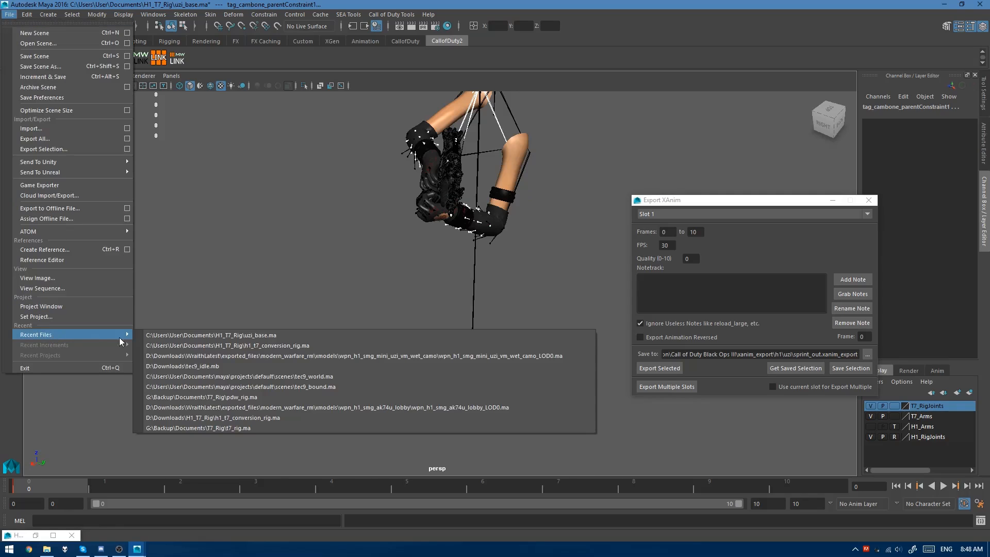
left_click(218, 335)
left_click(493, 279)
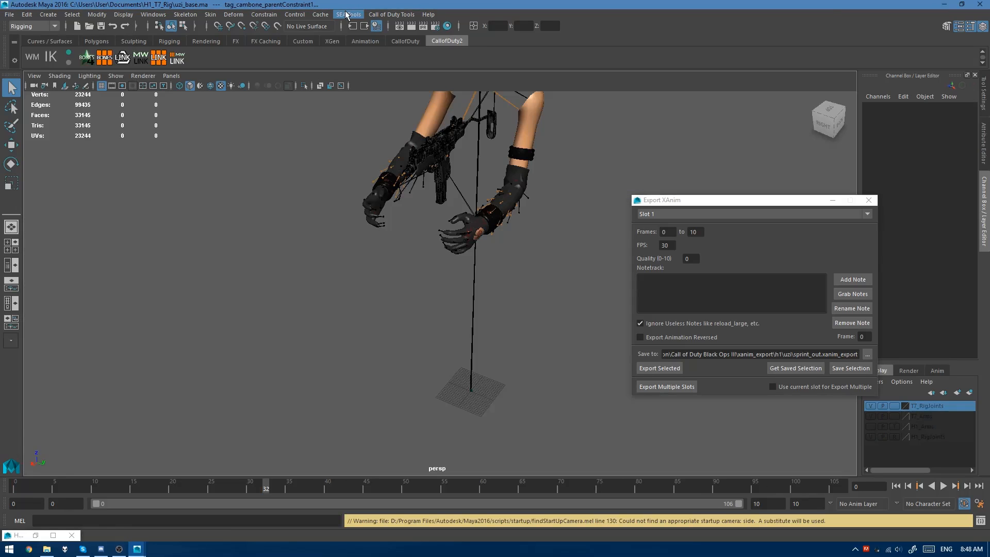
Step: Import h1_wpn_smg_miniuzi_reload.seanim onto the rig and reposition the XAnim export window beside the arms
left_click(348, 14)
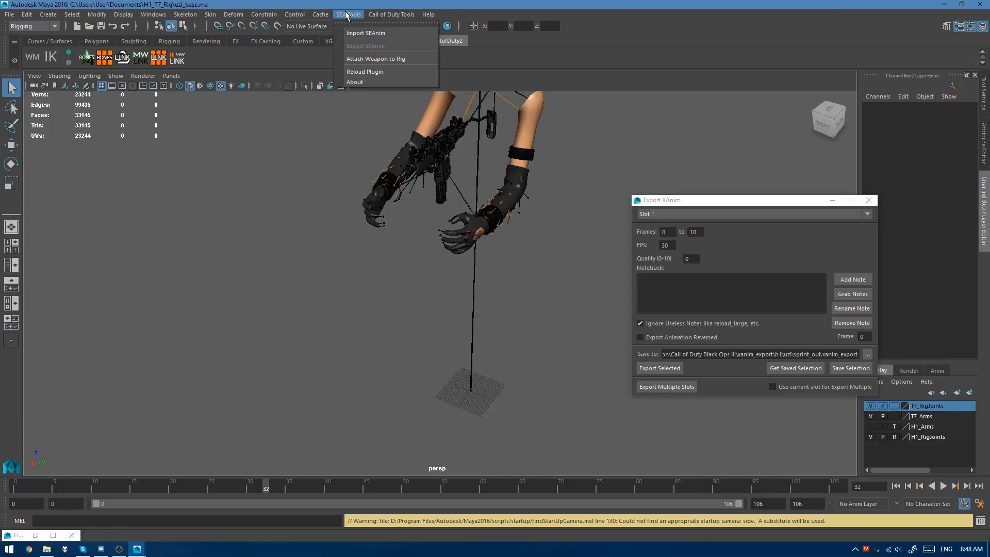
left_click(362, 33)
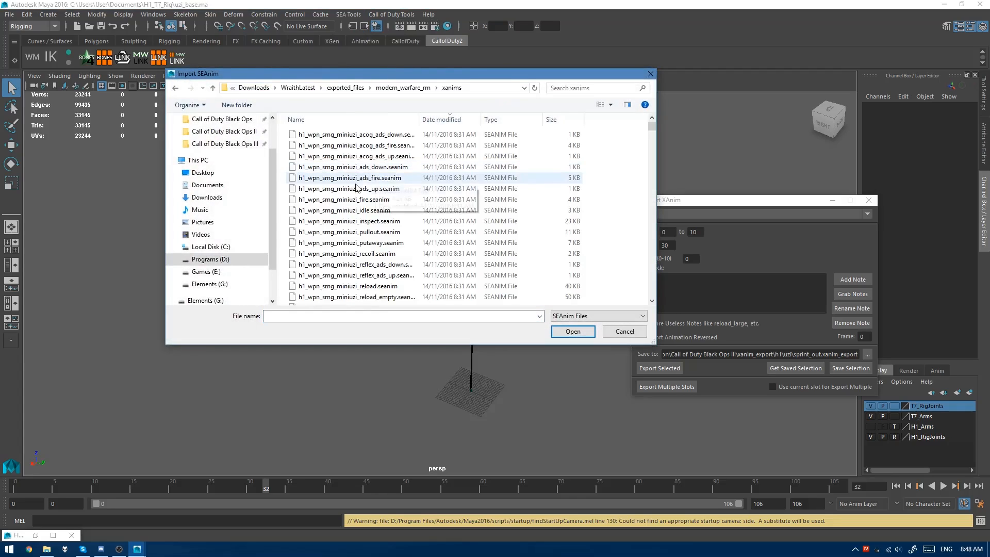
left_click(355, 189)
scroll(371, 207, "down", 3)
left_click(392, 193)
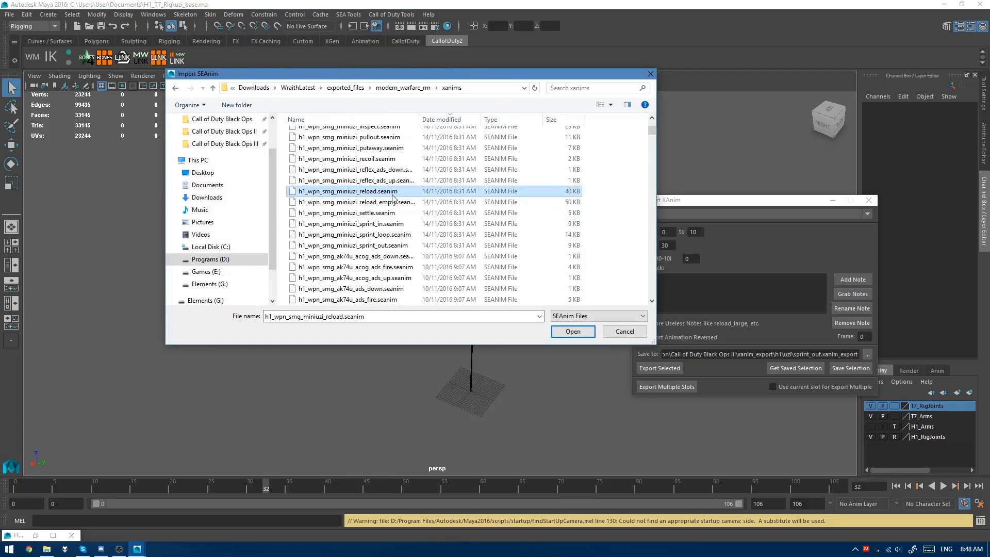
double_click(393, 195)
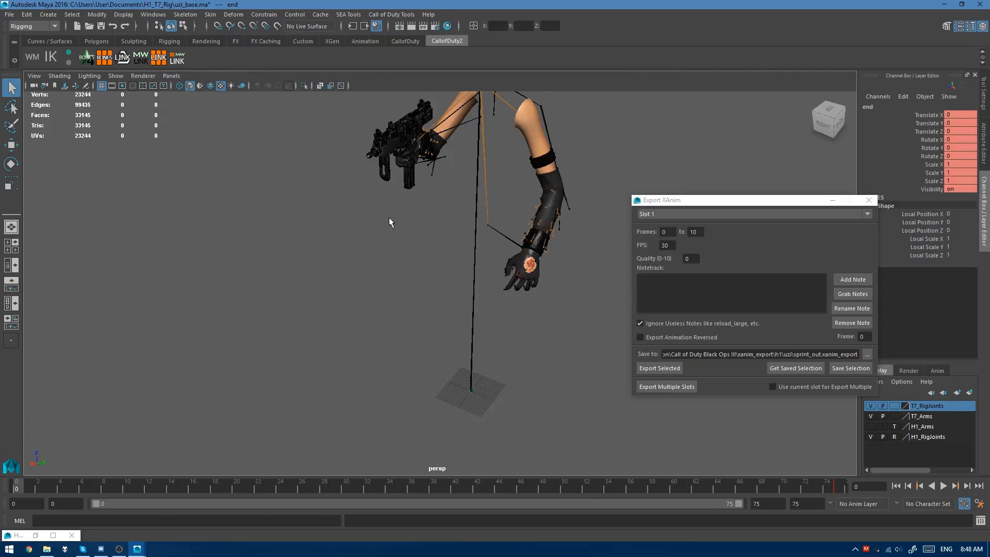
left_click_drag(707, 201, 645, 200)
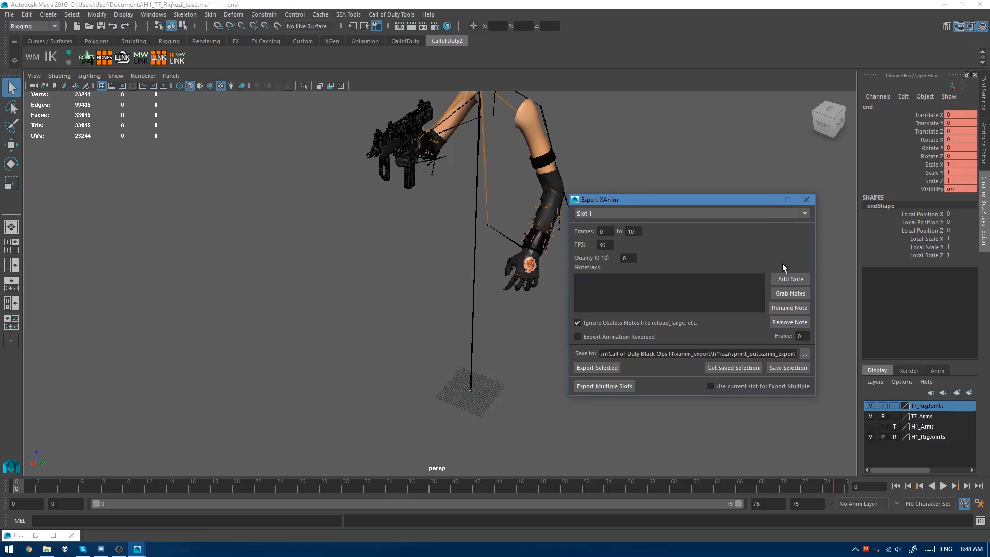
Step: Reload Slot 1 in the XAnim export settings and grab the reload animation's notetracks
left_click(790, 292)
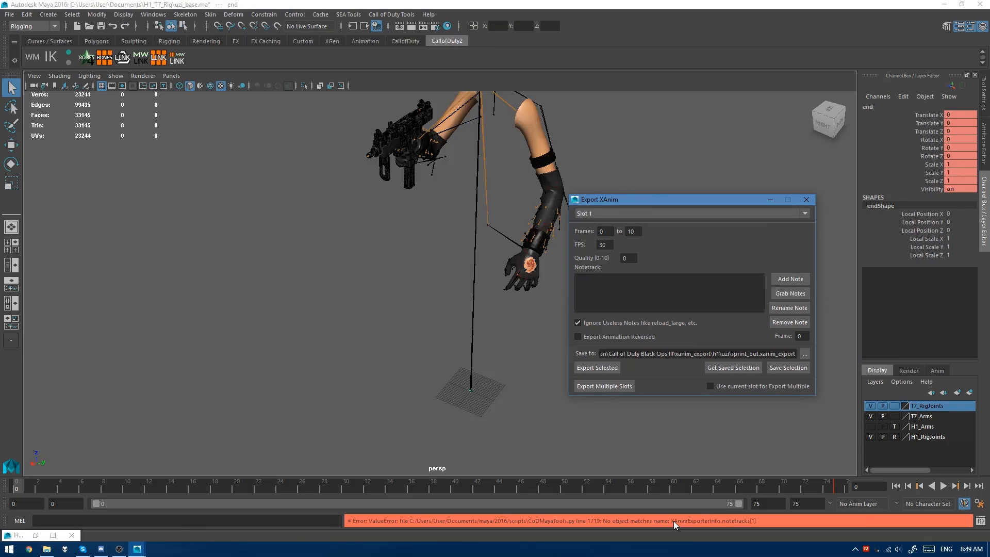
left_click(601, 214)
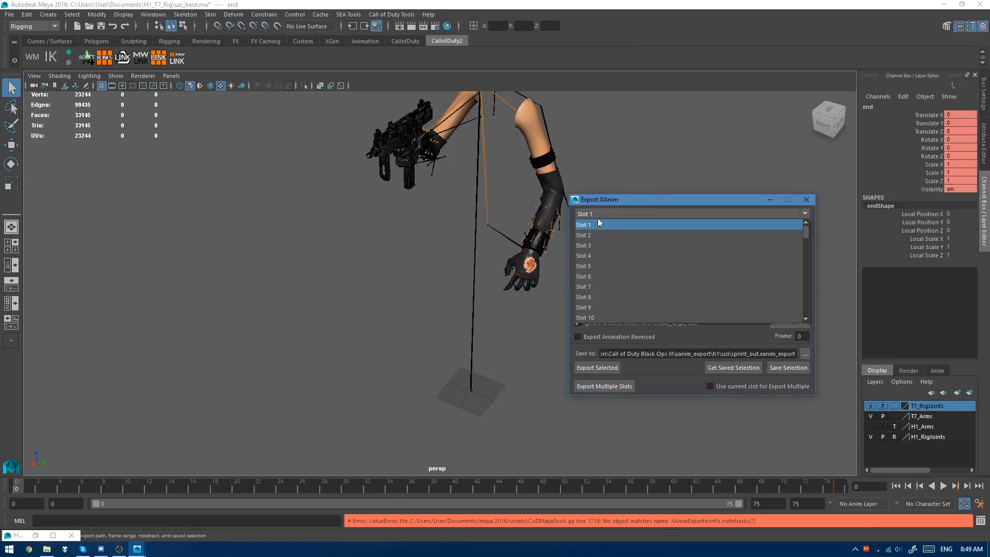
left_click(598, 213)
left_click(791, 294)
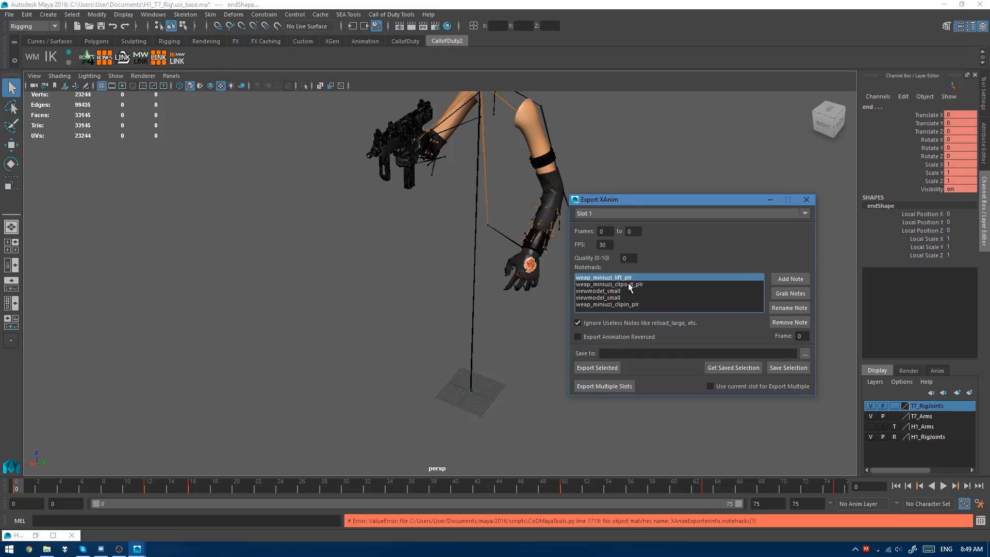
left_click(392, 15)
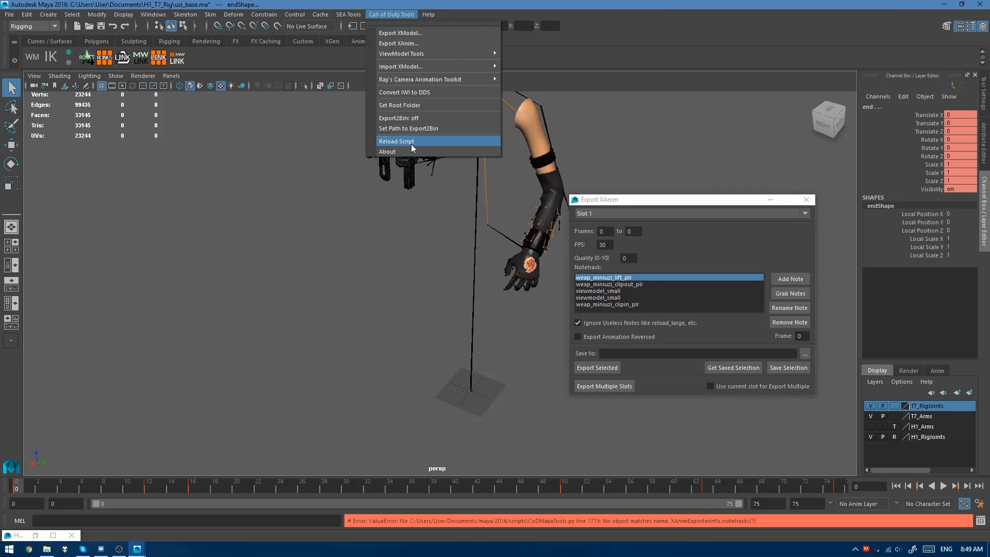
left_click(648, 199)
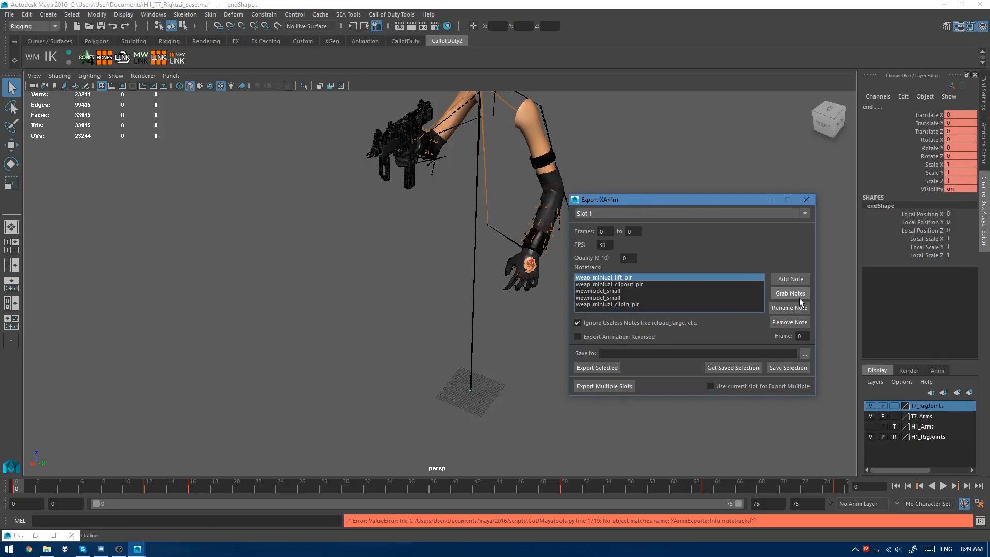
Step: Select the export joints and export frames 0 to 75 to h1\uzi\reload.xanim_export, overwriting the existing file without saving the scene
left_click(106, 61)
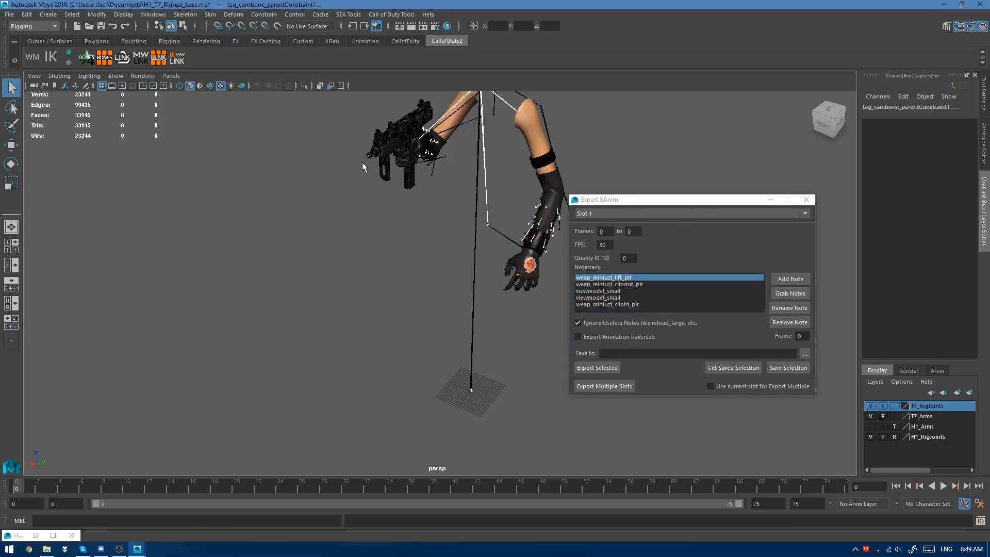
double_click(637, 231)
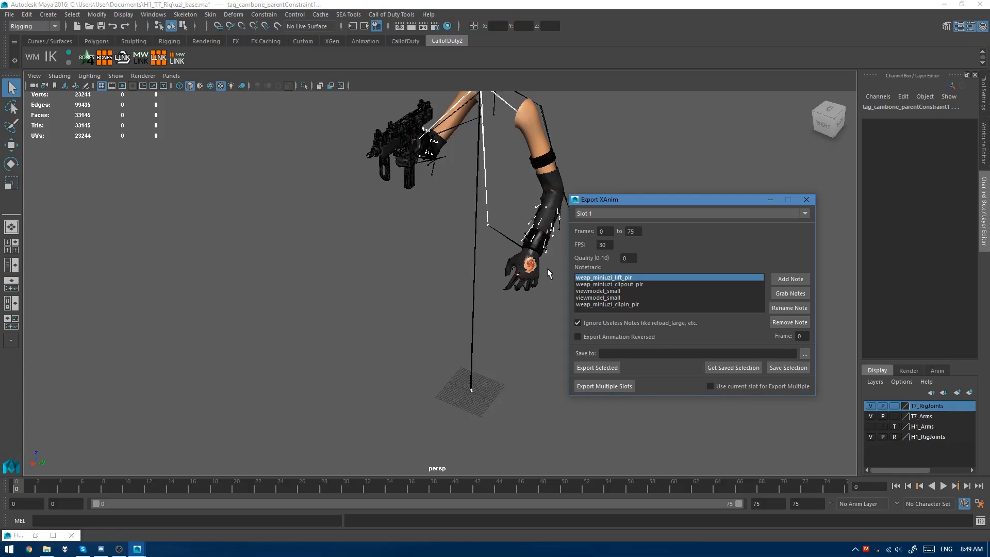
left_click(805, 353)
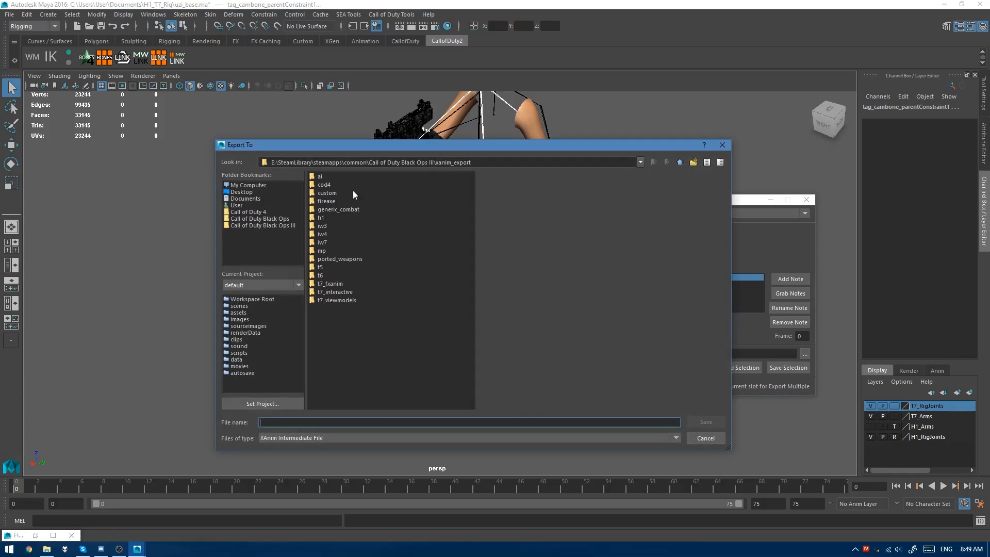
double_click(319, 218)
double_click(321, 179)
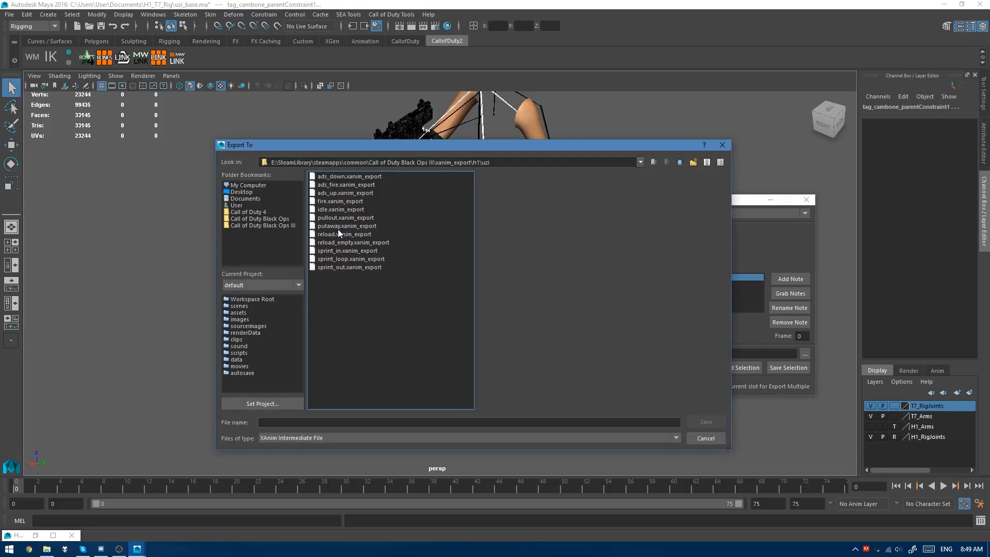
double_click(339, 234)
left_click(486, 305)
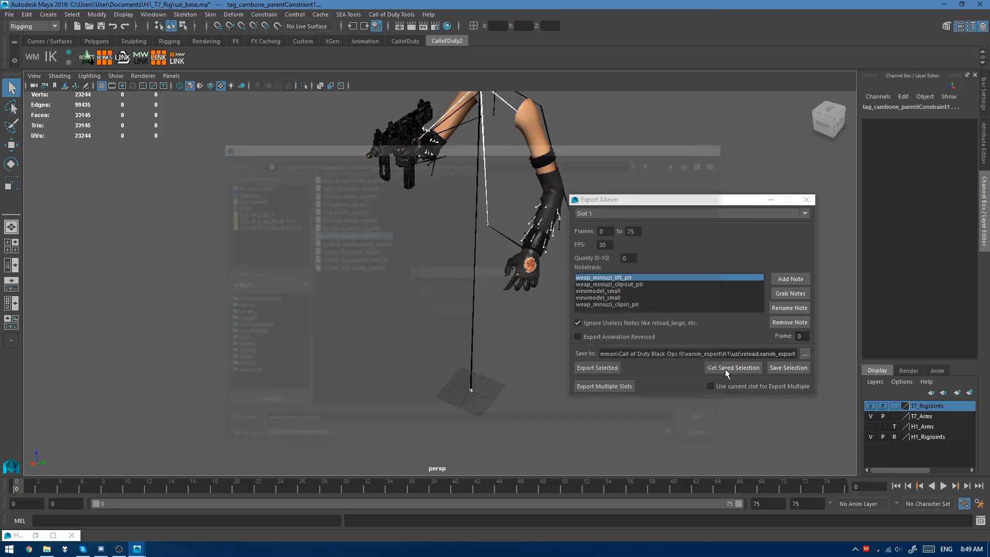
left_click(616, 364)
left_click(491, 277)
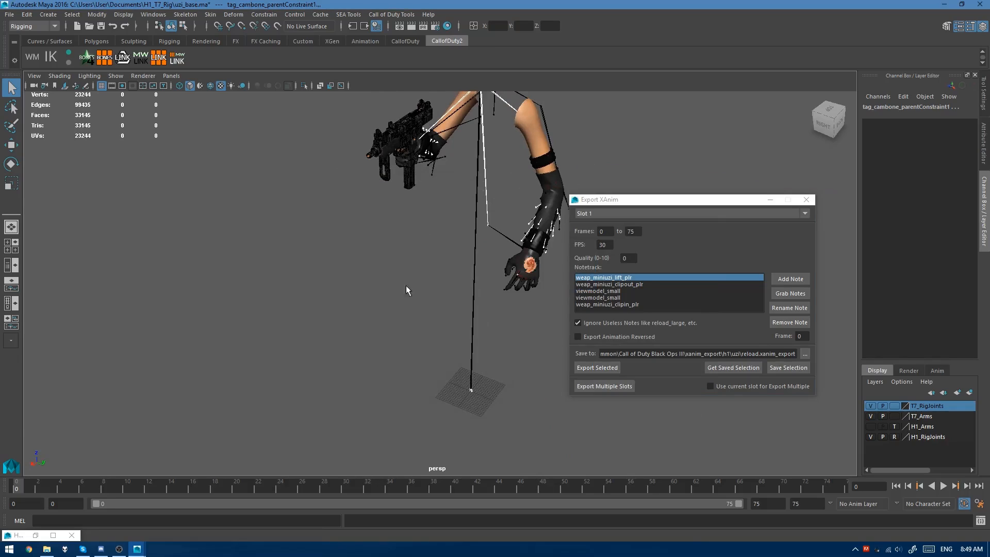
Step: Select all nodes in the Hypergraph hierarchy and delete their keys at frame 32
left_click(368, 489)
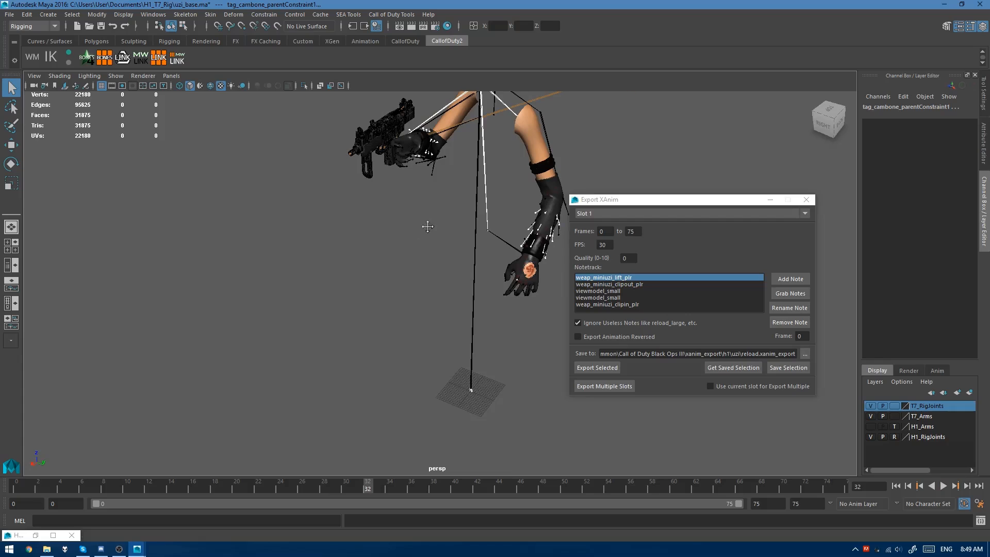
middle_click_drag(427, 227, 431, 337, "alt")
scroll(430, 335, "up", 5)
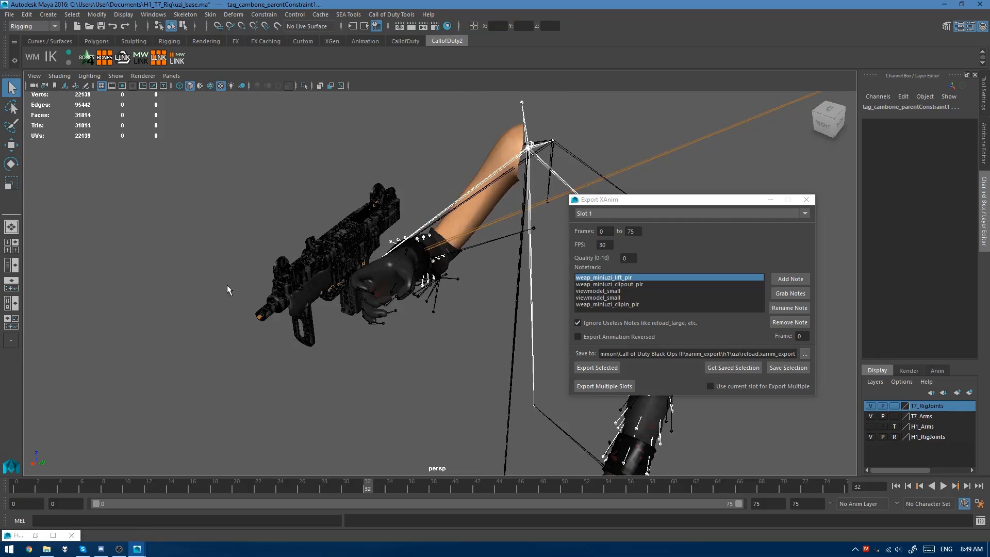
left_click(35, 535)
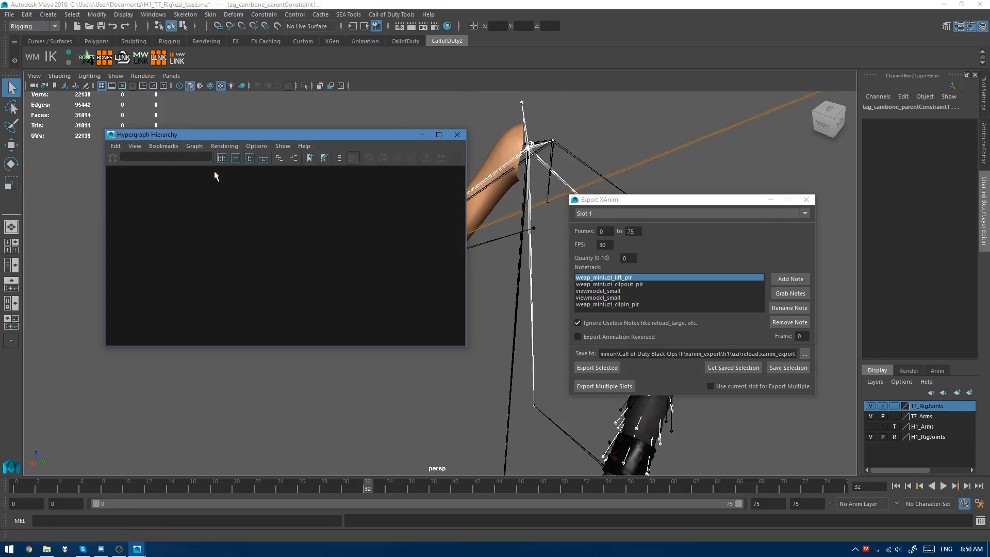
left_click(222, 158)
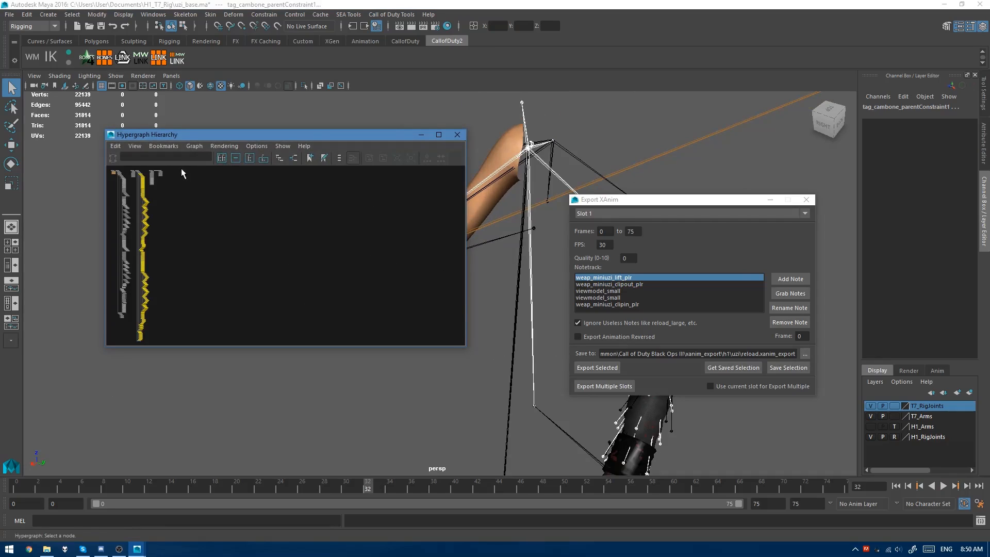
left_click_drag(124, 184, 45, 409)
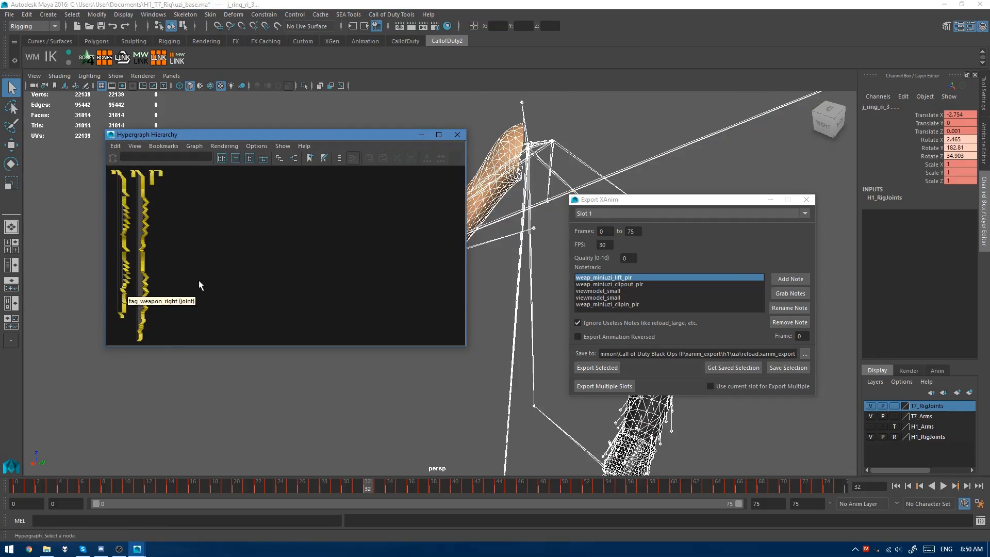
right_click(369, 487)
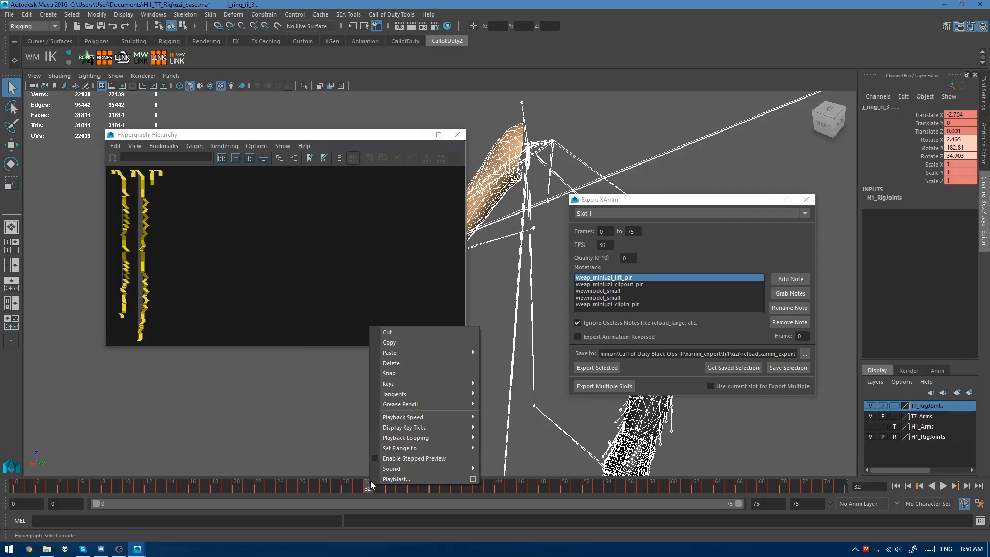
left_click(390, 362)
Step: Minimize the Hypergraph and scrub from around frame 29 to frame 41 to check the hands and weapon
left_click(336, 488)
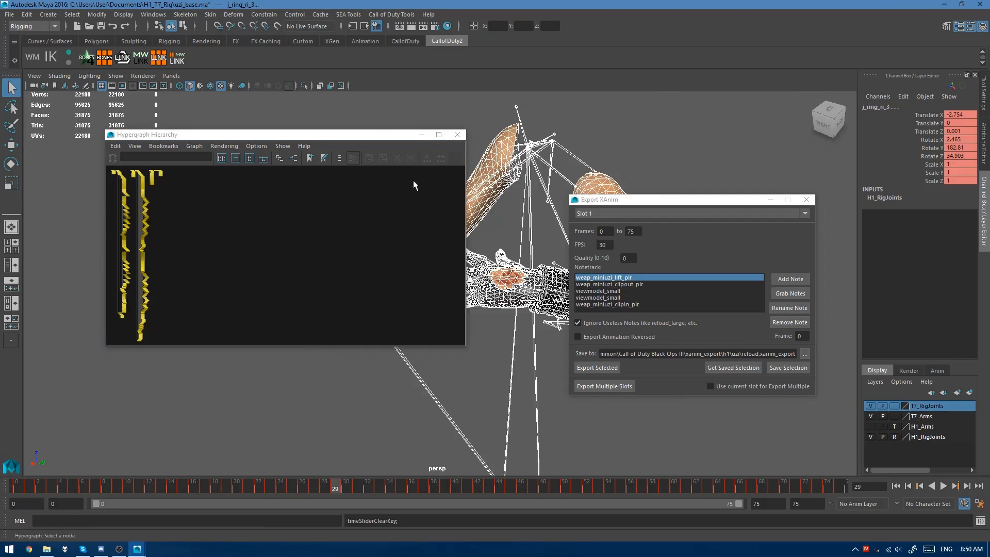
left_click_drag(420, 130, 421, 133)
left_click(420, 138)
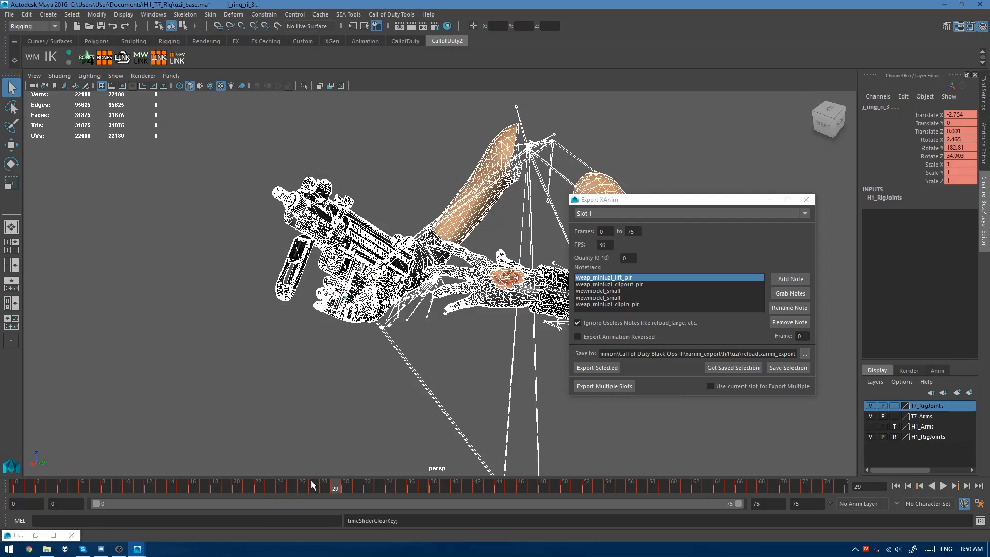
left_click_drag(311, 480, 466, 488)
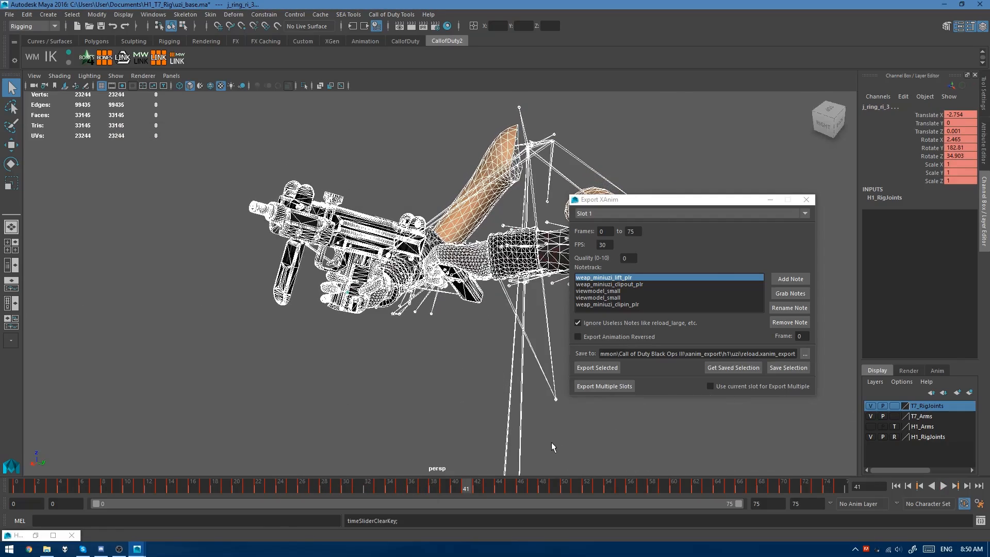
left_click(620, 220)
left_click(617, 222)
left_click(594, 370)
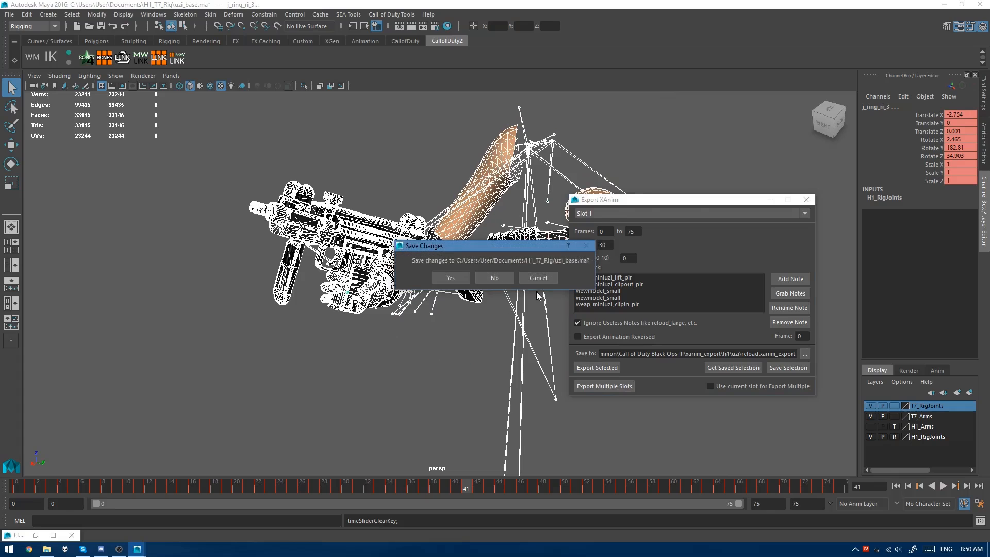
left_click(538, 278)
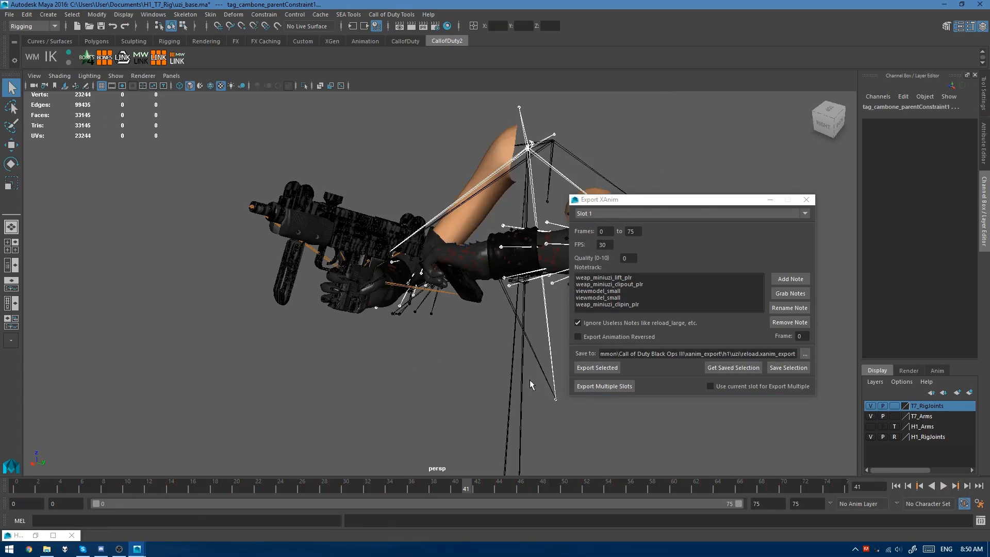
Step: Export the export joints again over frames 0 to 75 as reload.xanim_export without saving the scene
left_click(595, 369)
left_click(492, 278)
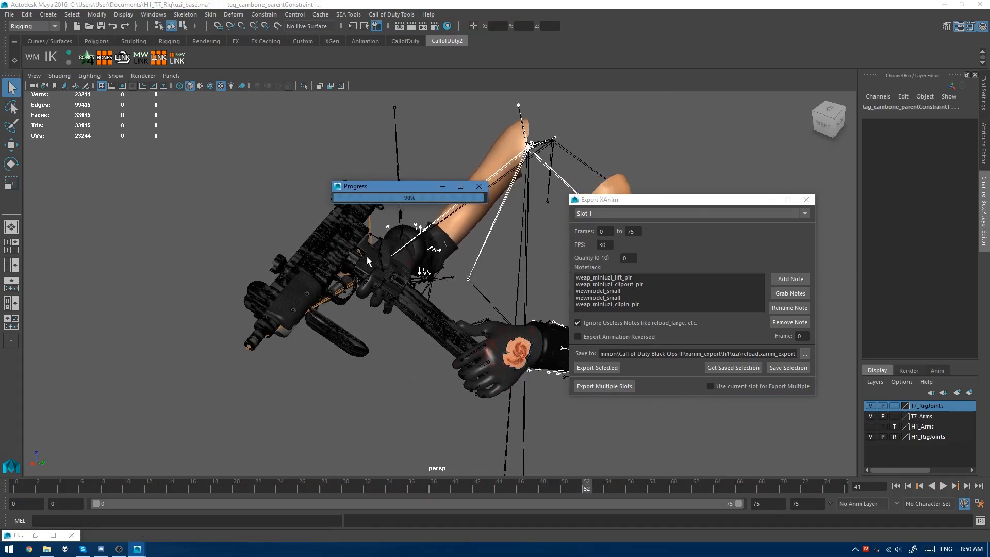
Step: Reopen uzi_base.ma from the recent scenes without saving the current changes
left_click(9, 15)
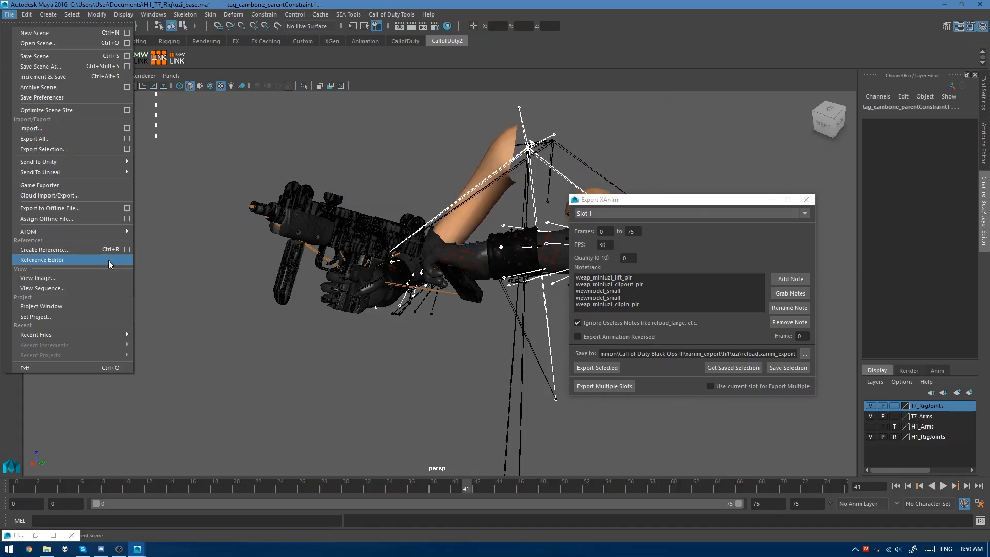
mouse_move(92, 334)
left_click(195, 338)
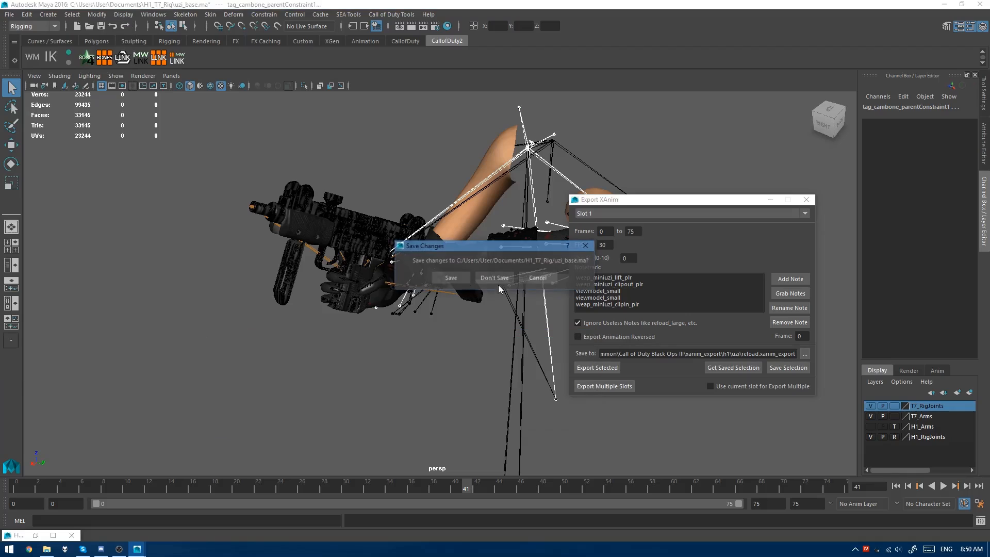
left_click(494, 279)
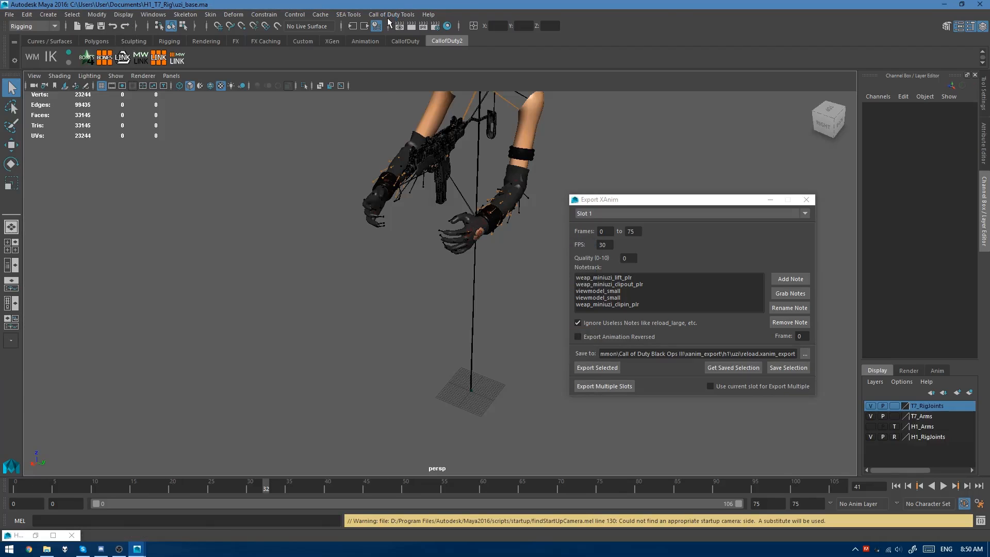
Step: Import h1_wpn_smg_miniuzi_reload_empty.seanim from the modern_warfare_rm xanims folder onto the rig
left_click(392, 14)
mouse_move(359, 16)
left_click(355, 34)
left_click(504, 91)
type("D:\\Downloads\\WraithLatest\\exported_files\\modern_warfare_rm\\xanims")
key("Return")
left_click(395, 219)
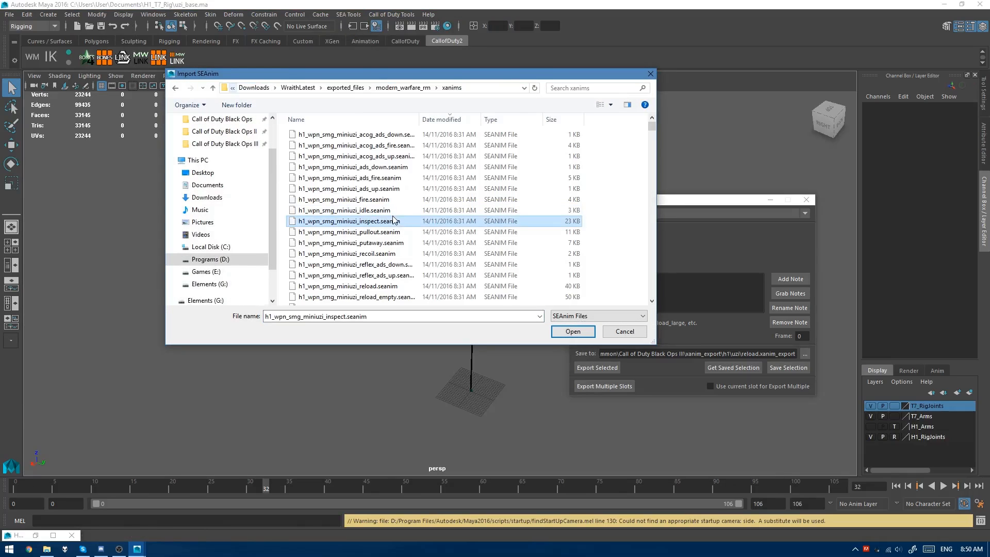
scroll(396, 216, "down", 4)
double_click(394, 171)
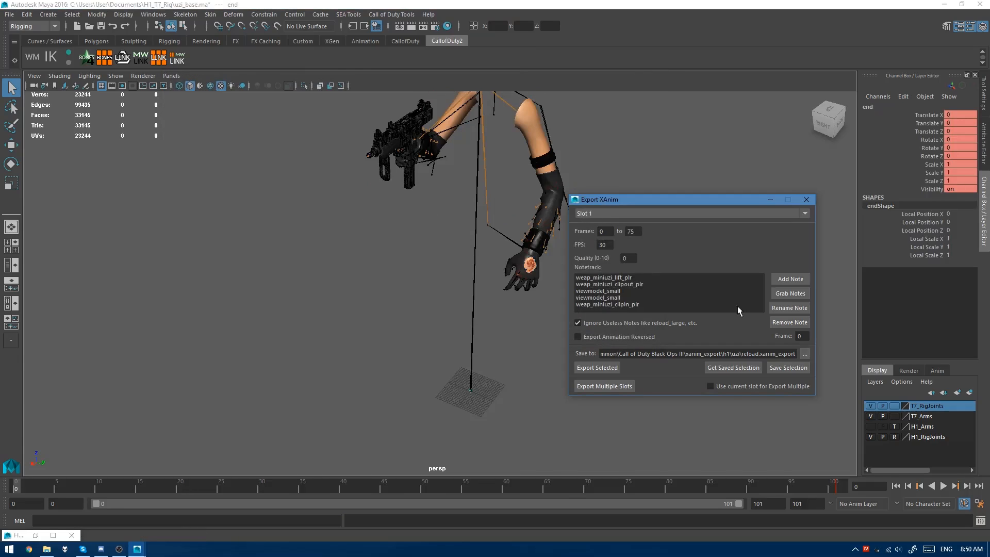
Step: Run the MW Link script on the rig and grab the empty-reload notetracks into a refreshed Slot 1
left_click(587, 214)
left_click(592, 224)
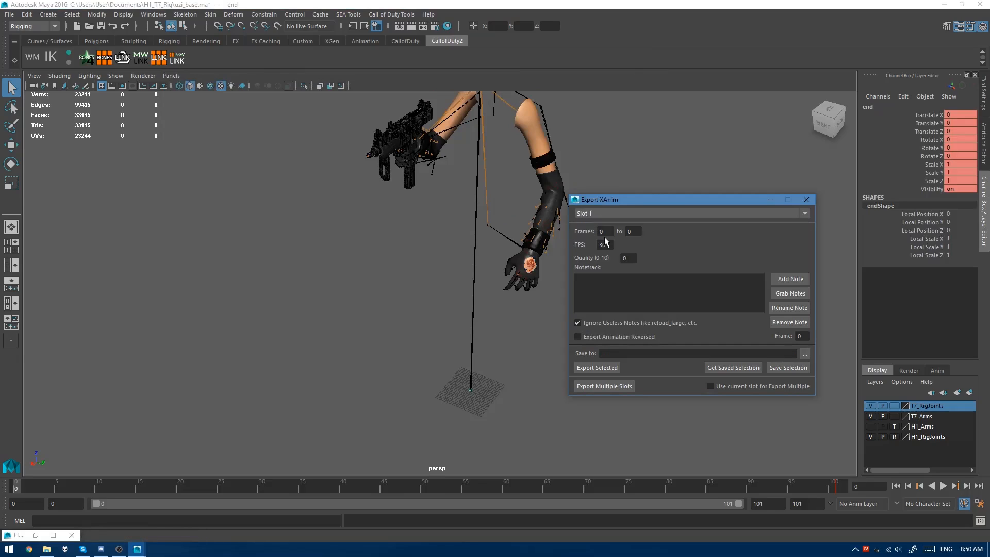
left_click(178, 60)
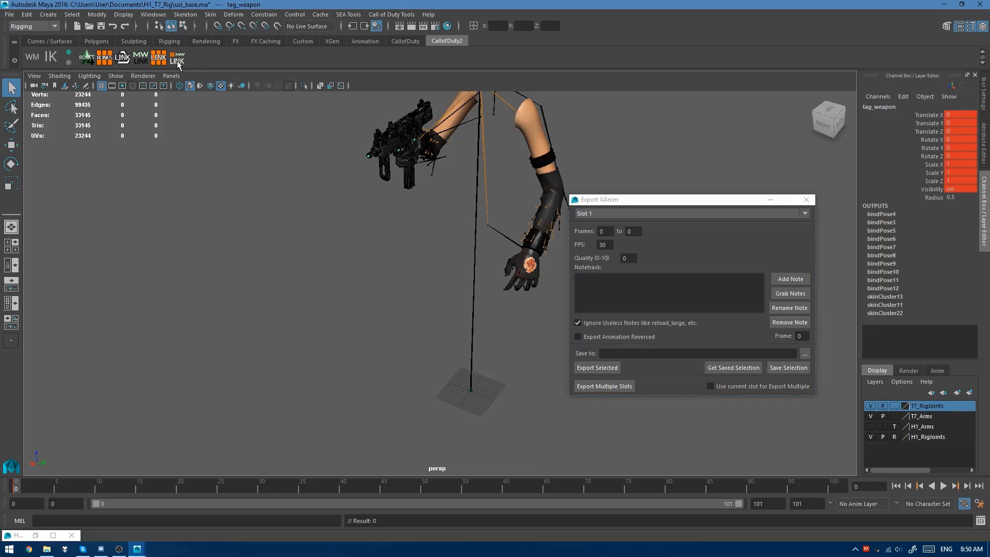
left_click(791, 294)
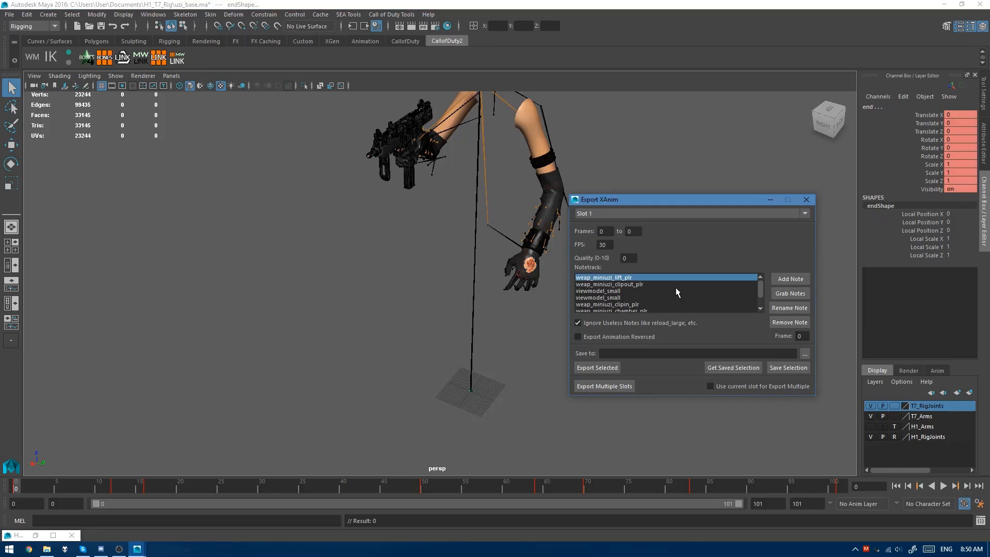
Step: Select the export joints and set the XAnim save path to h1\uzi\reload_empty.xanim_export, accepting the overwrite
left_click(105, 58)
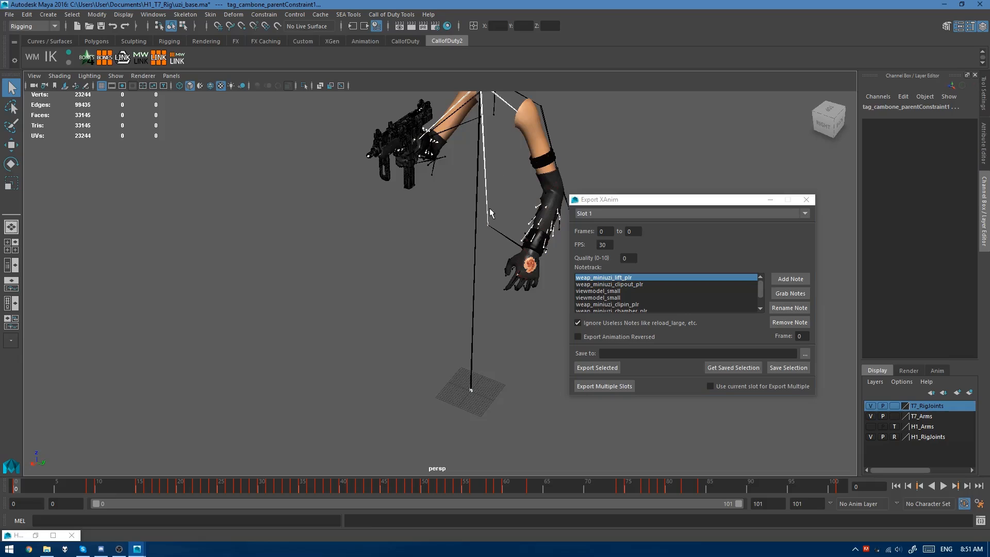
left_click(805, 353)
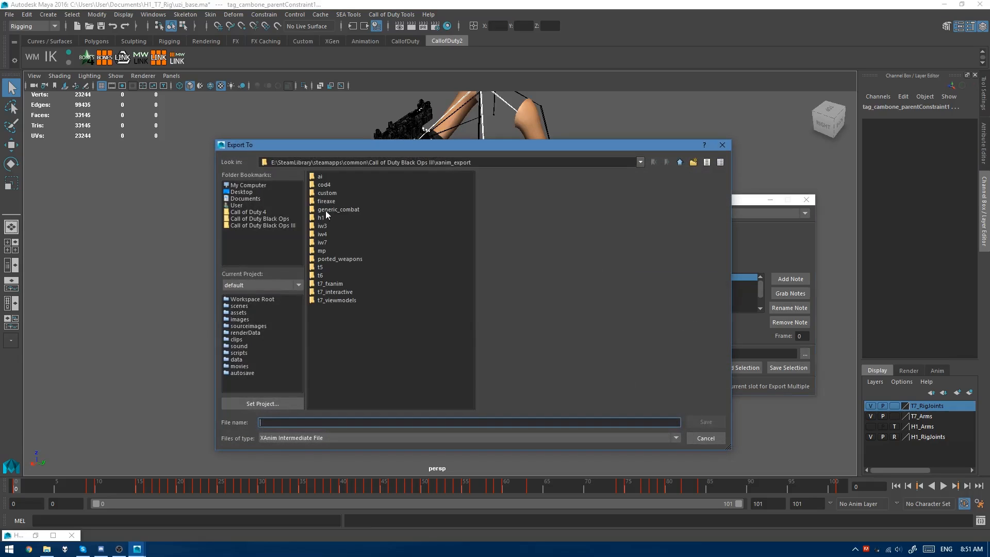
double_click(324, 184)
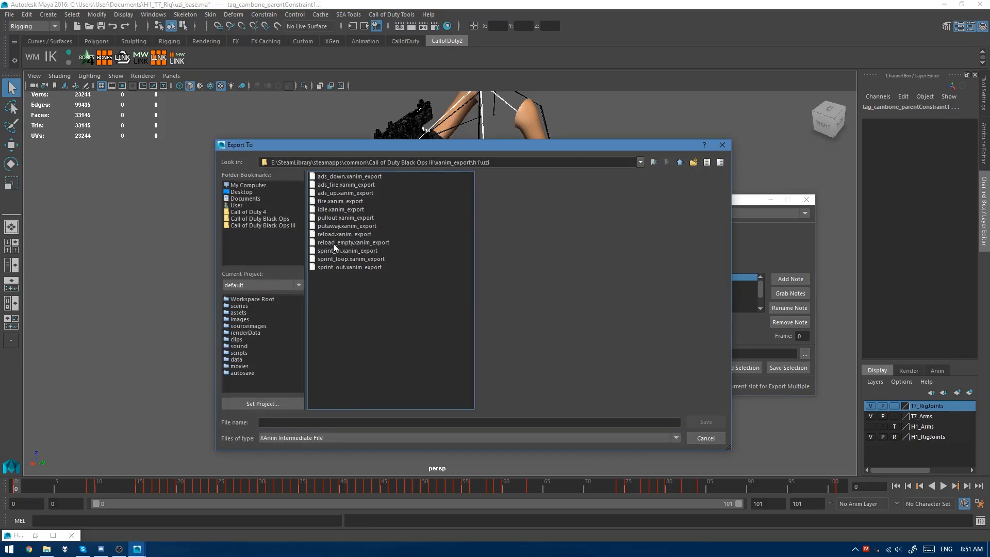
double_click(348, 242)
left_click(454, 310)
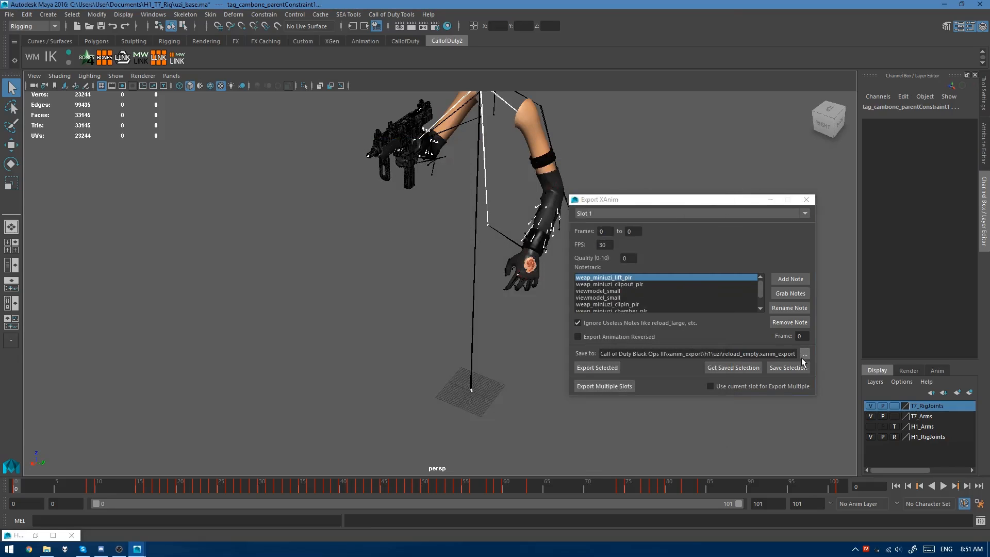
Step: Set the XAnim frame range to 0 to 101 and export the empty-reload animation without saving the scene
left_click(596, 368)
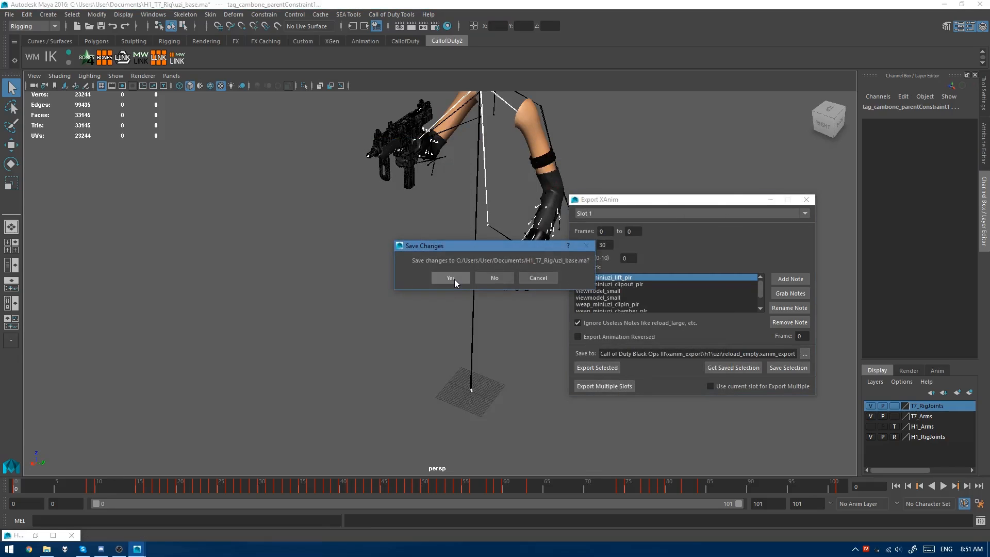
left_click(494, 277)
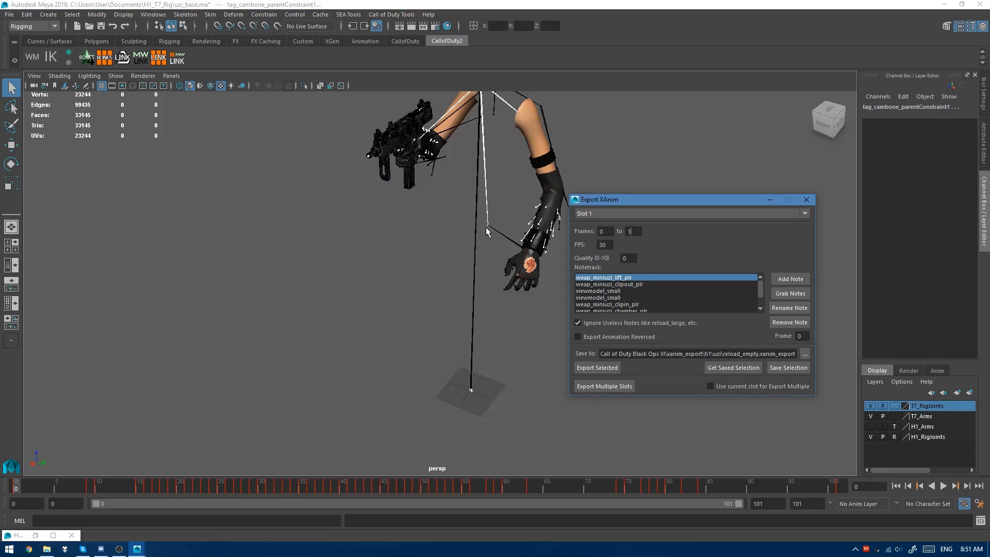
left_click(622, 381)
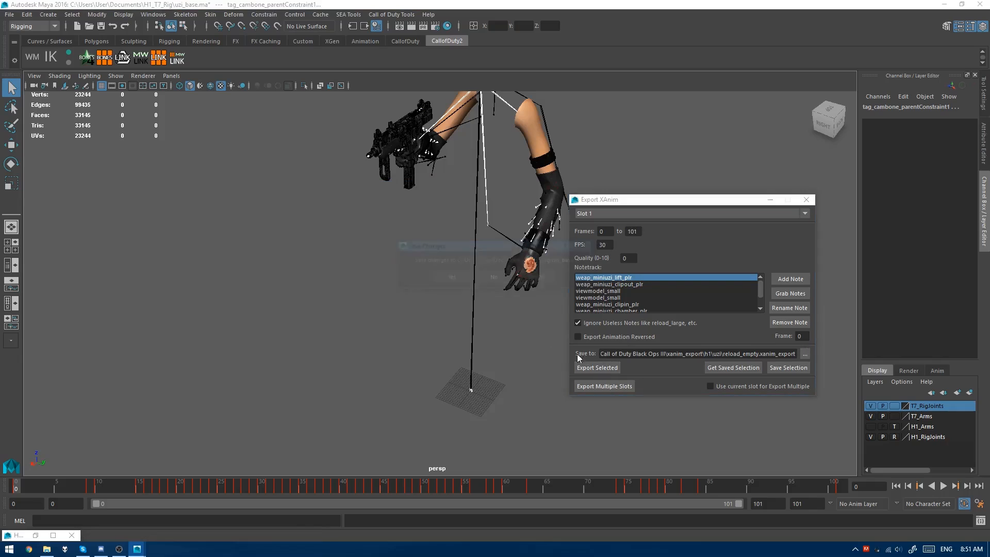
left_click(495, 278)
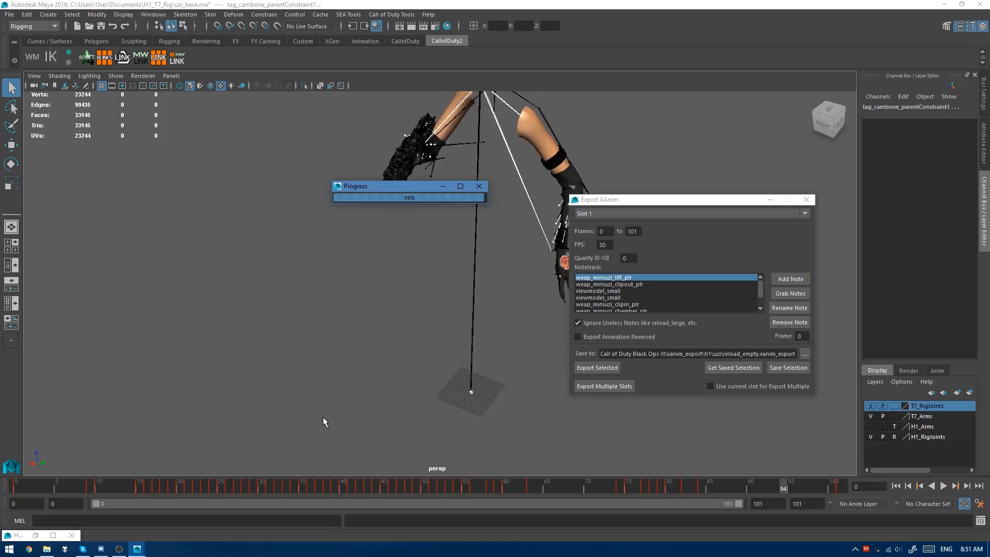
Step: Select every node in the Hypergraph and delete the bad keys at frame 32 of the empty-reload animation
left_click(267, 488)
left_click_drag(267, 487, 278, 489)
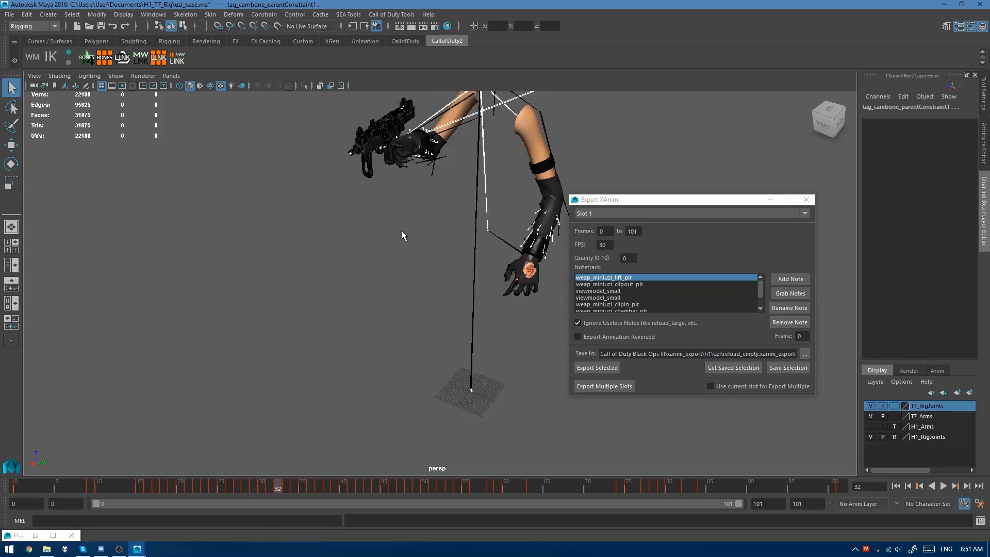
left_click(36, 535)
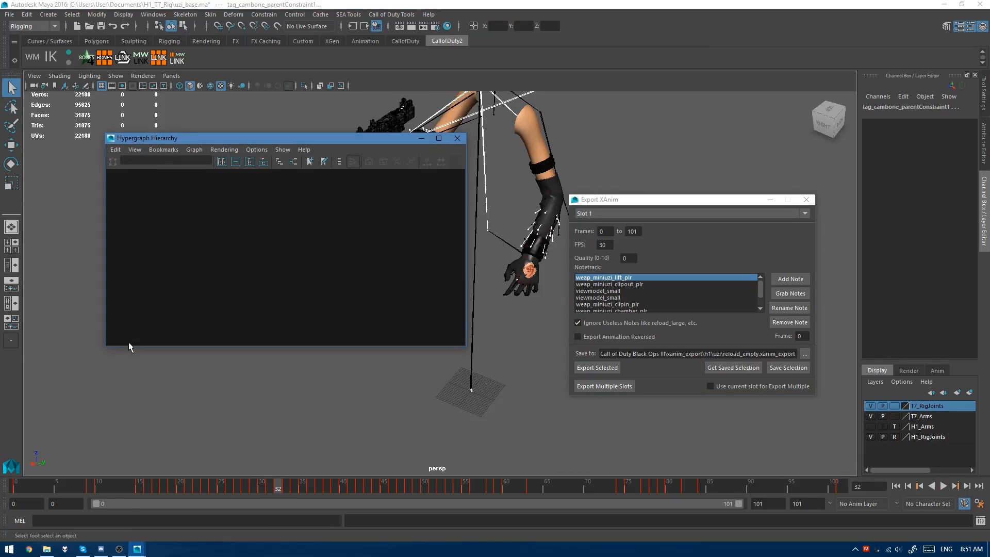
left_click(222, 161)
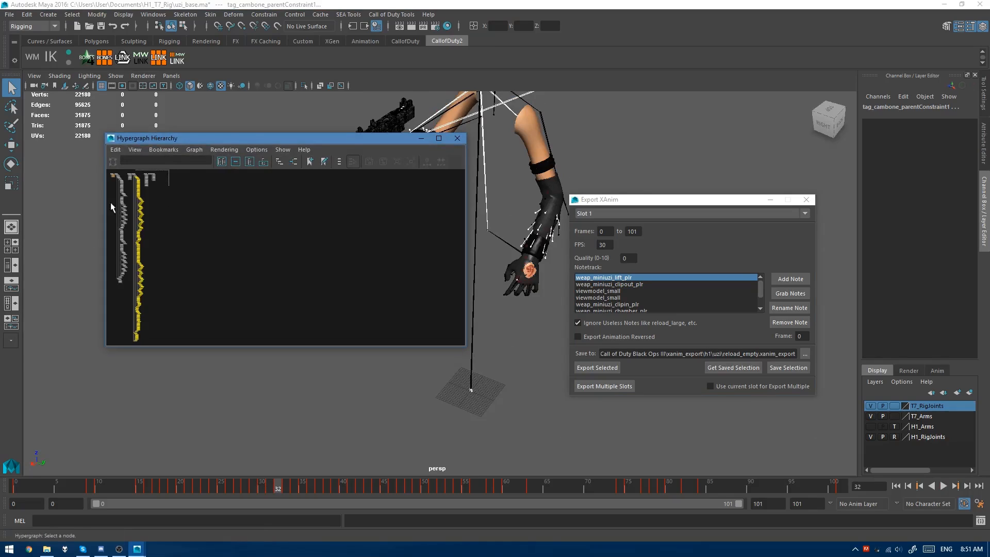
left_click_drag(111, 202, 105, 346)
right_click(278, 485)
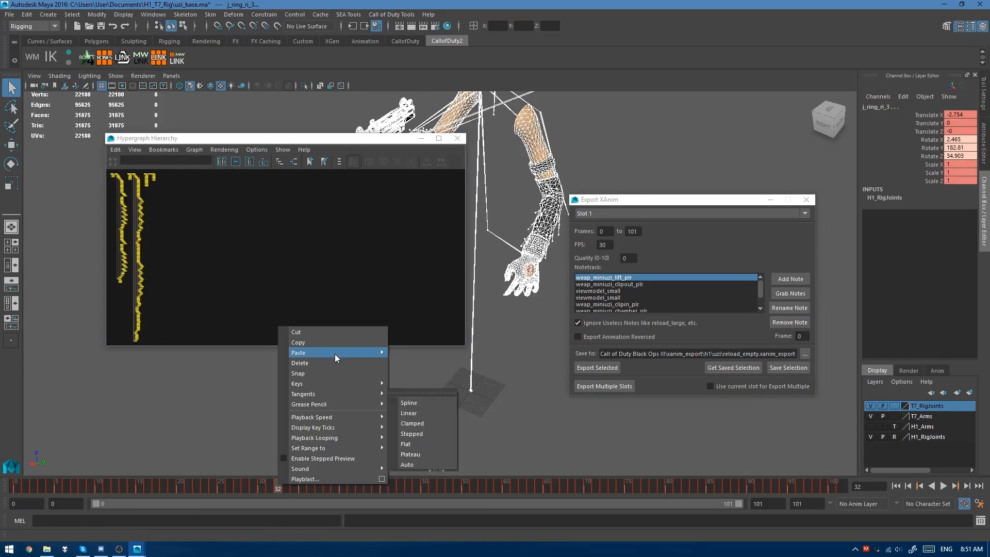
left_click(334, 363)
left_click(421, 138)
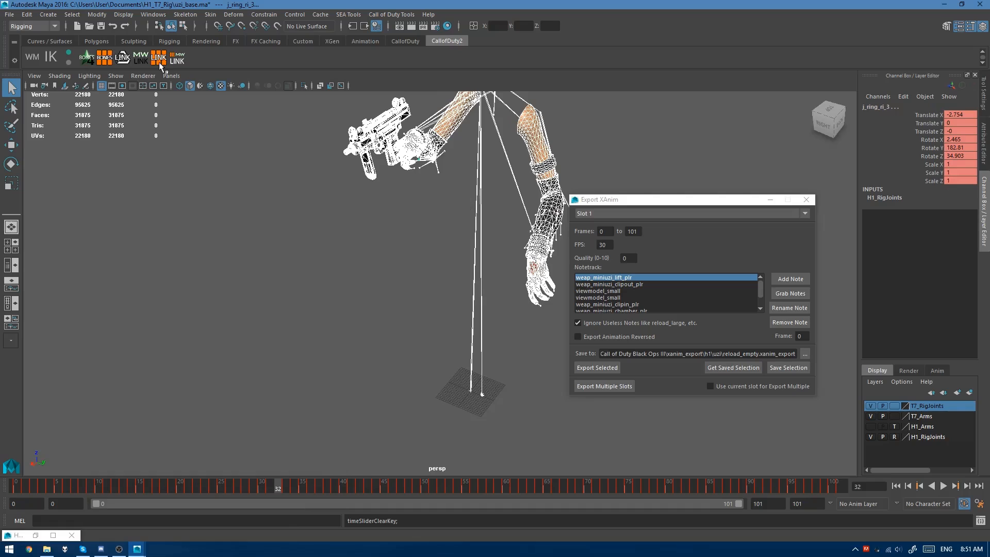
Step: Reselect the export joints and export the cleaned reload_empty XAnim again without saving the scene
left_click(104, 59)
left_click(597, 367)
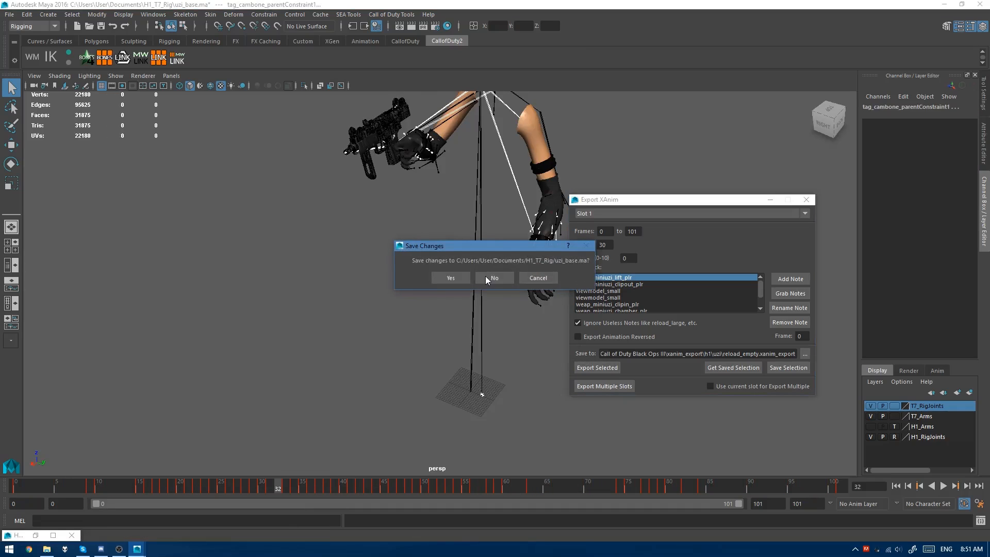
left_click(485, 277)
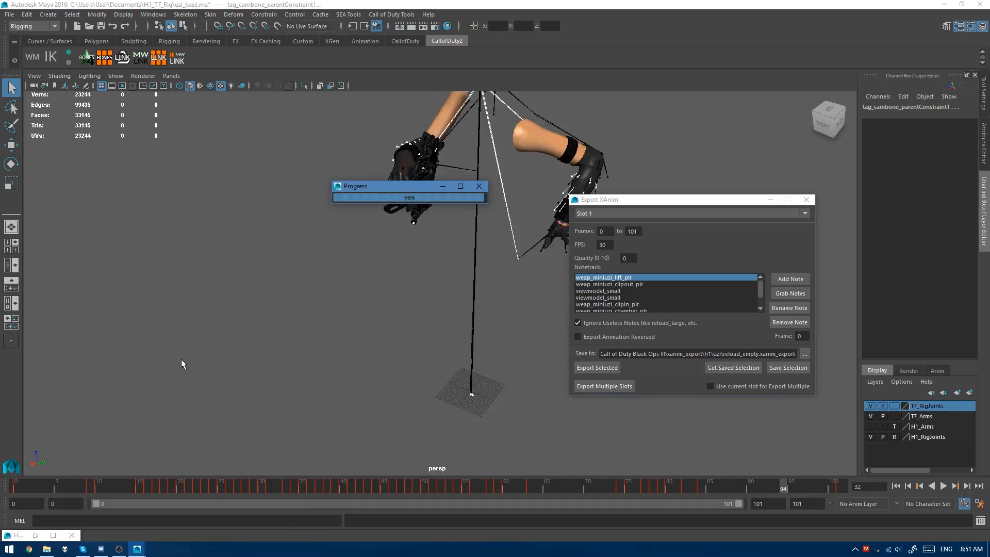
left_click(46, 549)
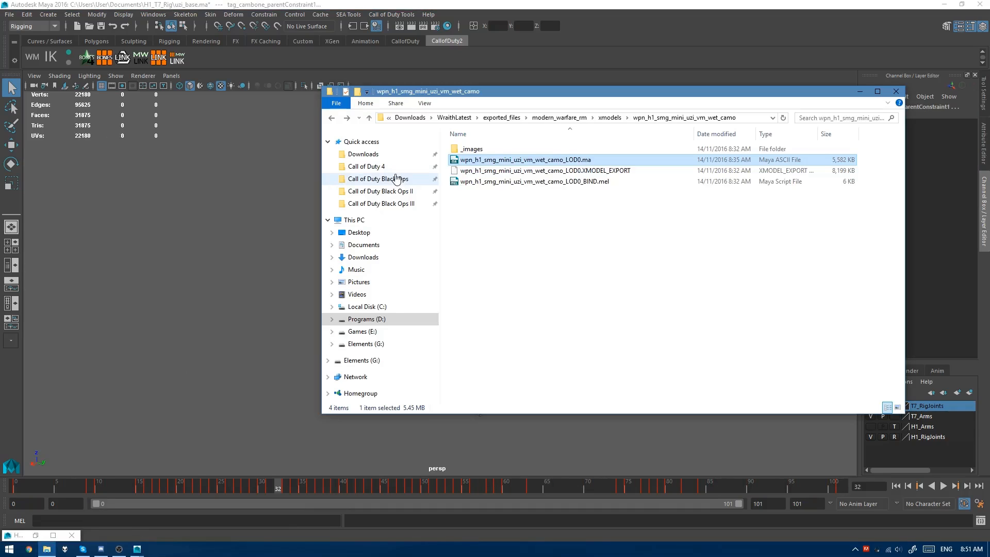
left_click(408, 204)
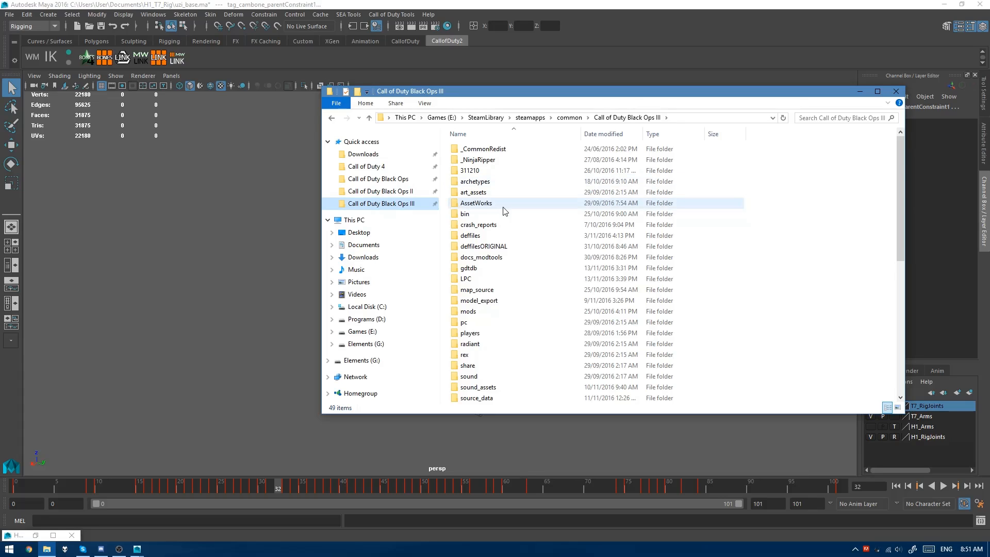
key("super+e")
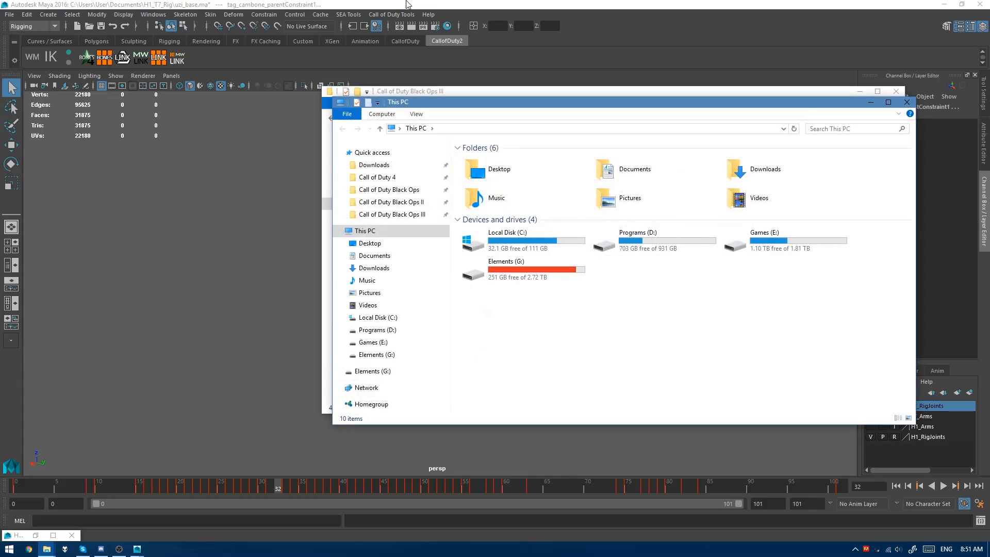
left_click(136, 548)
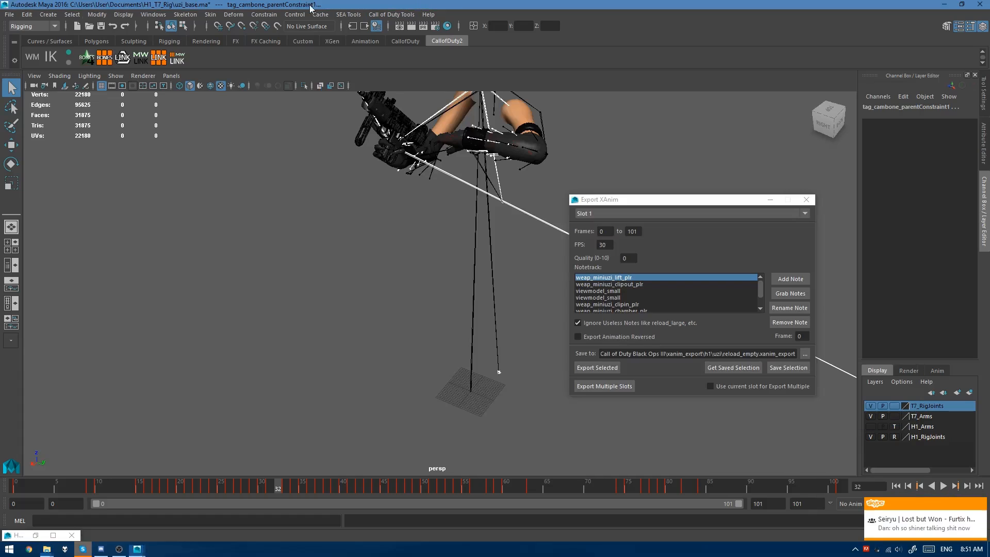
Step: Open wpn_h1_smg_mini_uzi_vm_wet_camo_LOD0.ma from the recent scenes without saving the changes to uzi_base.ma
left_click(9, 14)
mouse_move(41, 335)
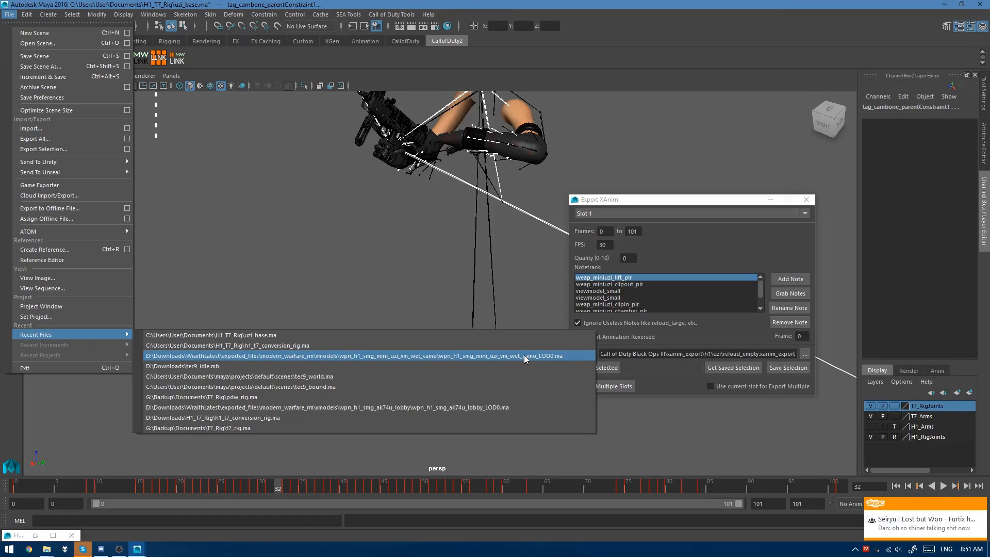
left_click(493, 356)
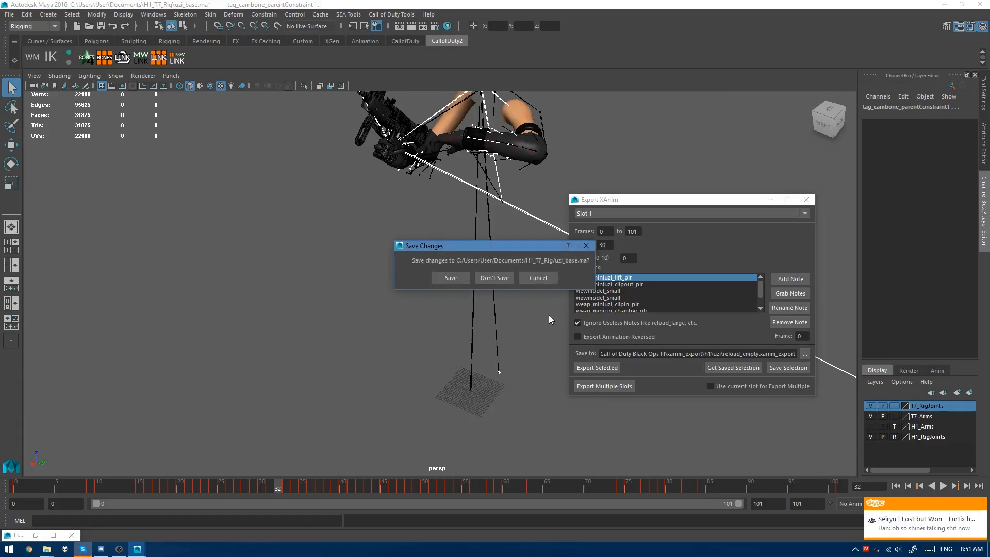
left_click(483, 277)
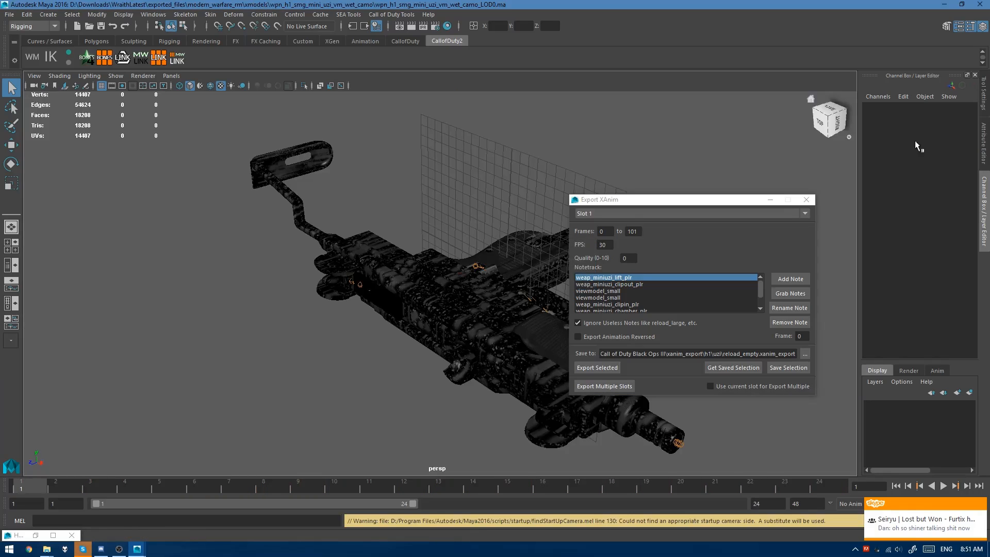
Step: Bring the Outliner into view beside the weapon model and expand the Joints group
left_click_drag(989, 48, 381, 62)
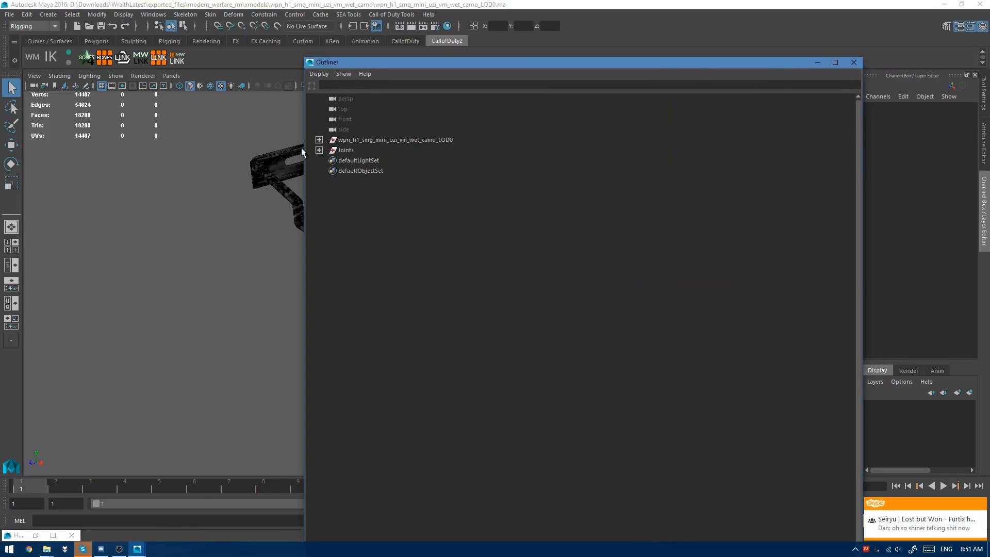
left_click(318, 150)
left_click_drag(374, 64, 764, 74)
left_click_drag(764, 73, 718, 81)
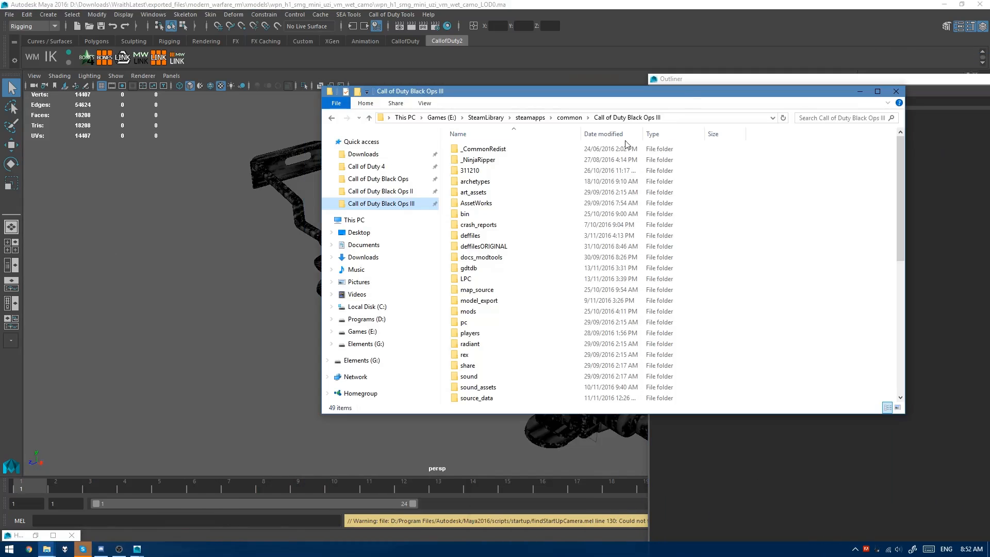
Step: Locate wpn_h1_smg_mini_uzi_vm_wet_camo_LOD0_BIND.mel in the Mini-Uzi folder under the WraithLatest modern_warfare_rm xmodels exports
left_click(363, 154)
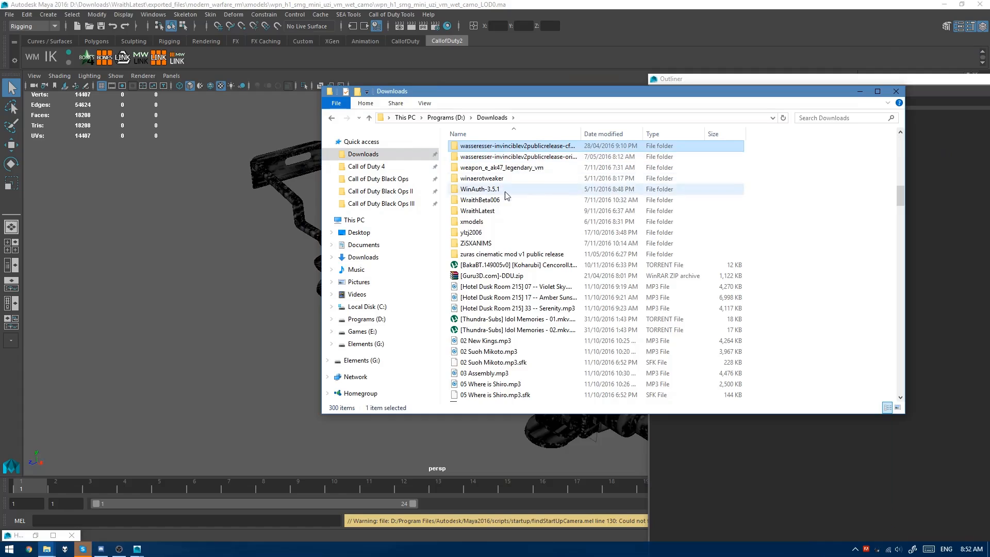
double_click(487, 210)
double_click(487, 160)
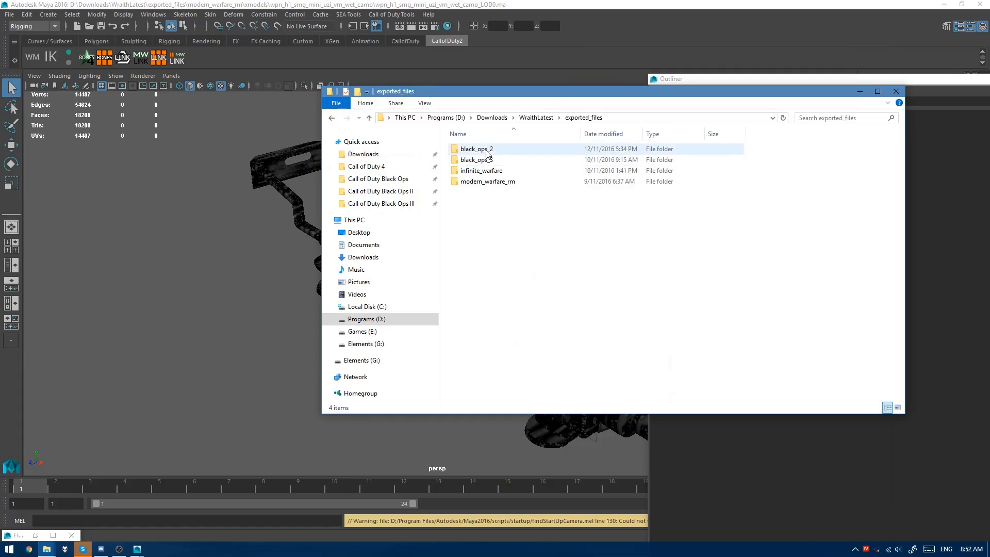
double_click(490, 182)
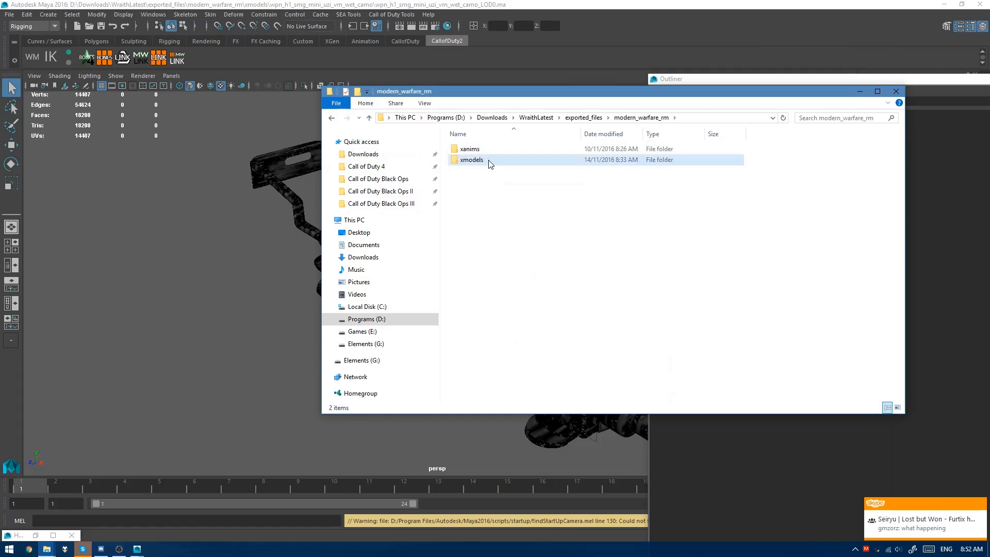
double_click(490, 160)
double_click(490, 157)
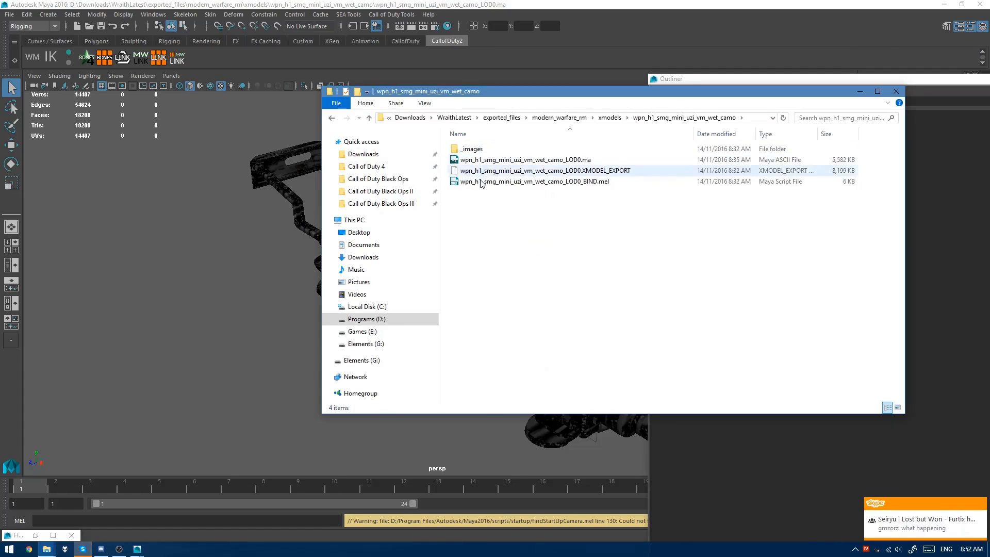
left_click(481, 182)
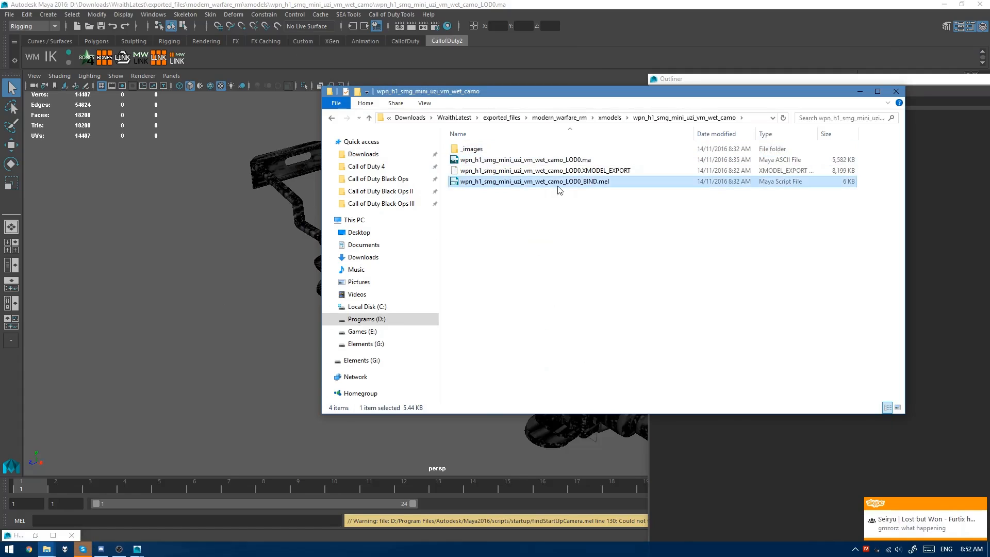
Step: Move the j_gun joint to test the mesh's binding, and undo the move
left_click(682, 82)
left_click(692, 177)
key("w")
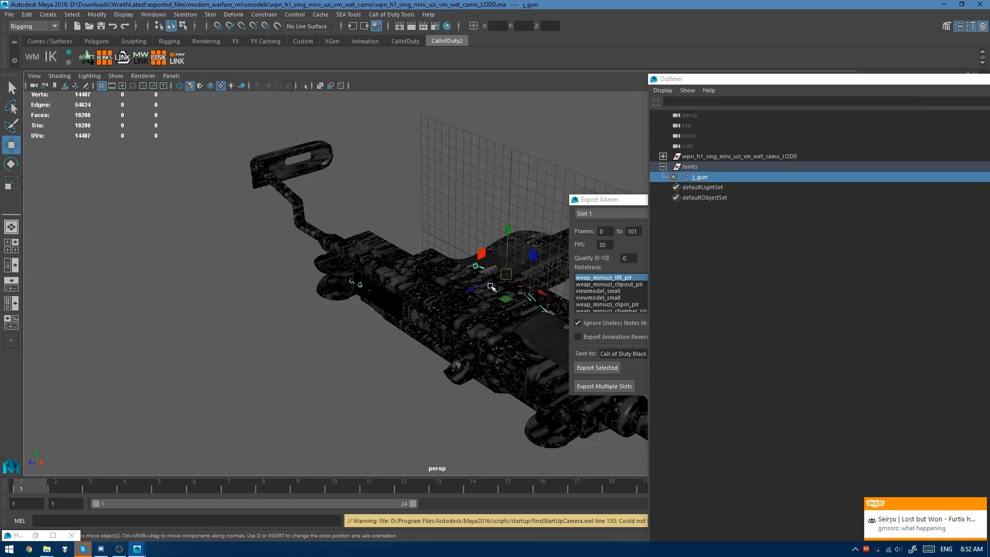
left_click_drag(491, 286, 477, 283)
key("ctrl+z")
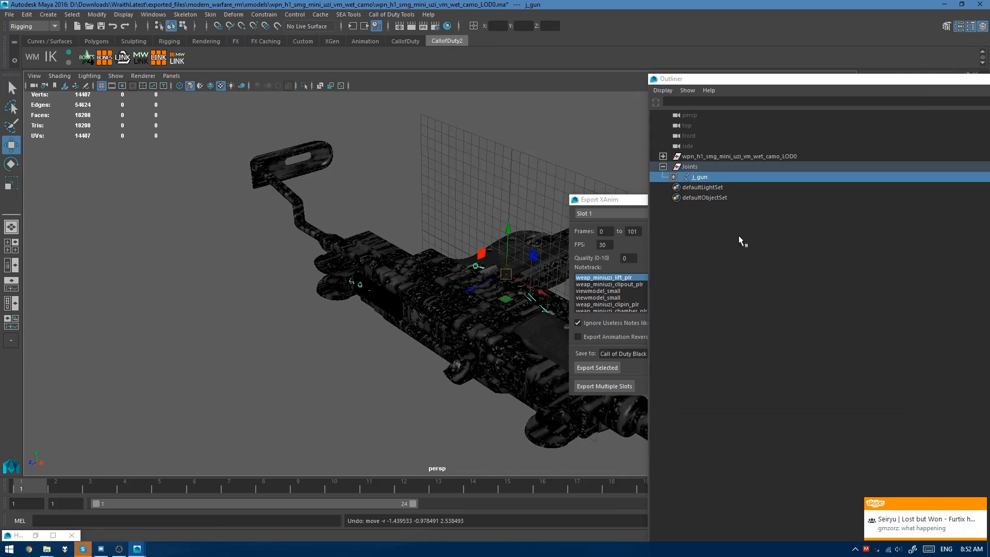
Step: Rename the root joint j_gun to tag_weapon in the Outliner
double_click(699, 177)
type("tag")
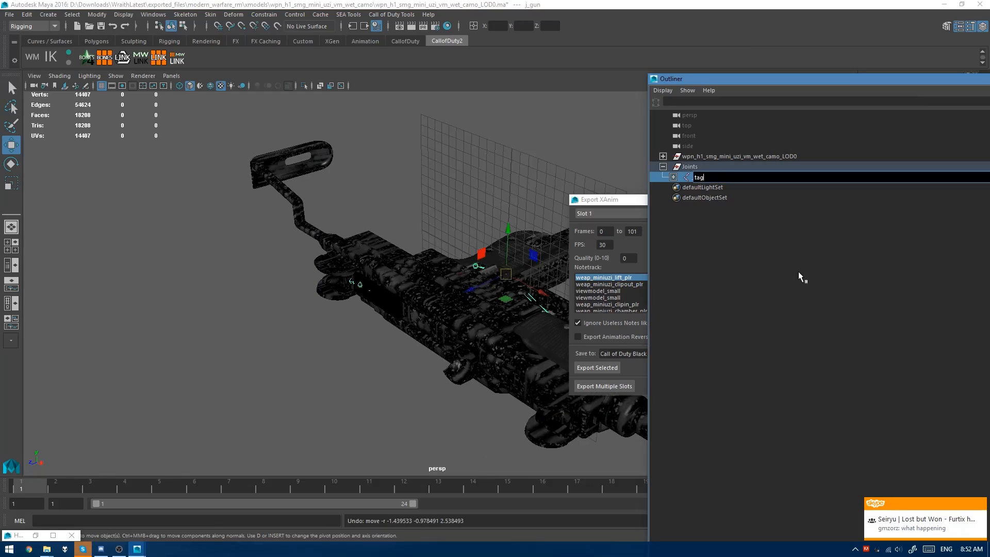
type("_weapon")
key("Return")
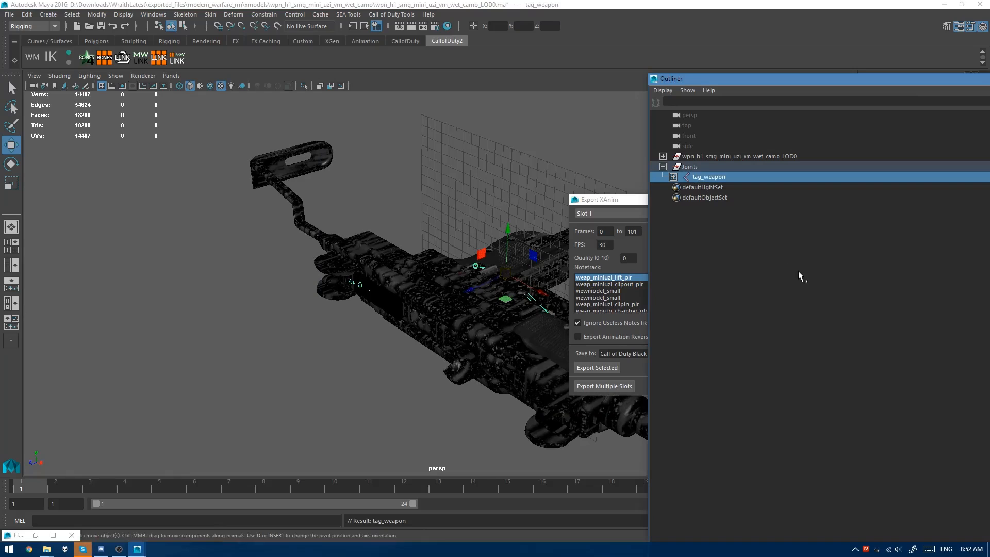
Step: Open the XModel exporter and select the complete hierarchies of the weapon mesh group and the Joints group
left_click(406, 16)
left_click(404, 34)
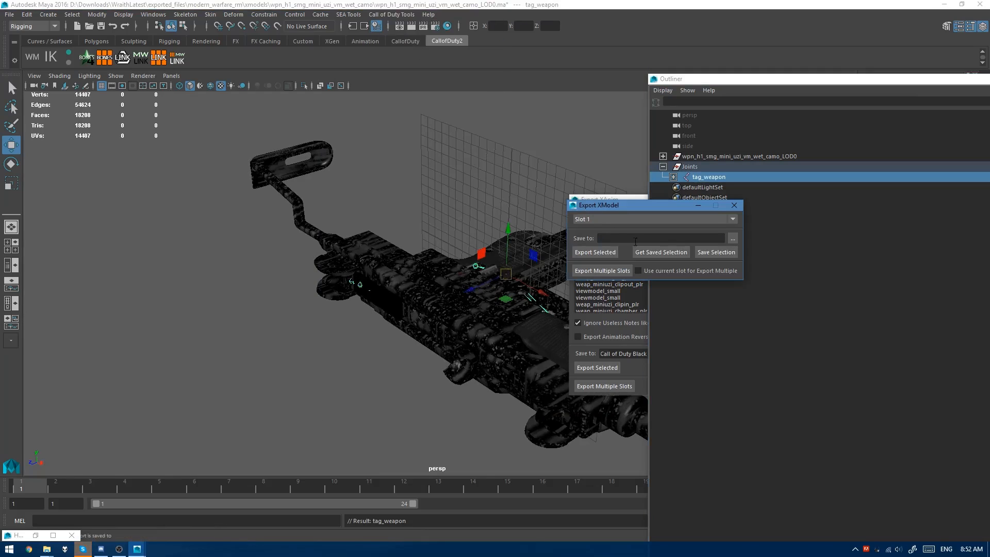
left_click(698, 168)
left_click(696, 158, "ctrl")
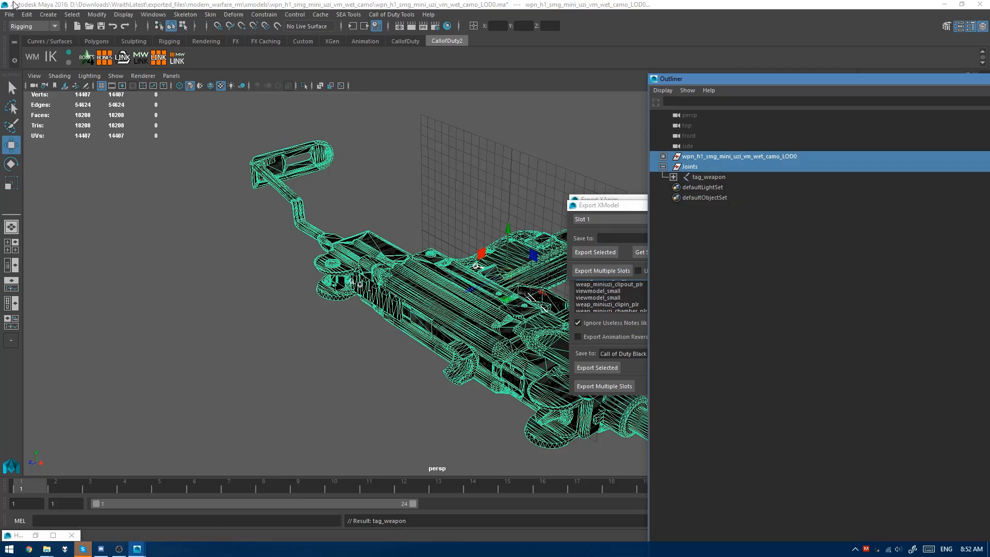
left_click(27, 15)
mouse_move(77, 15)
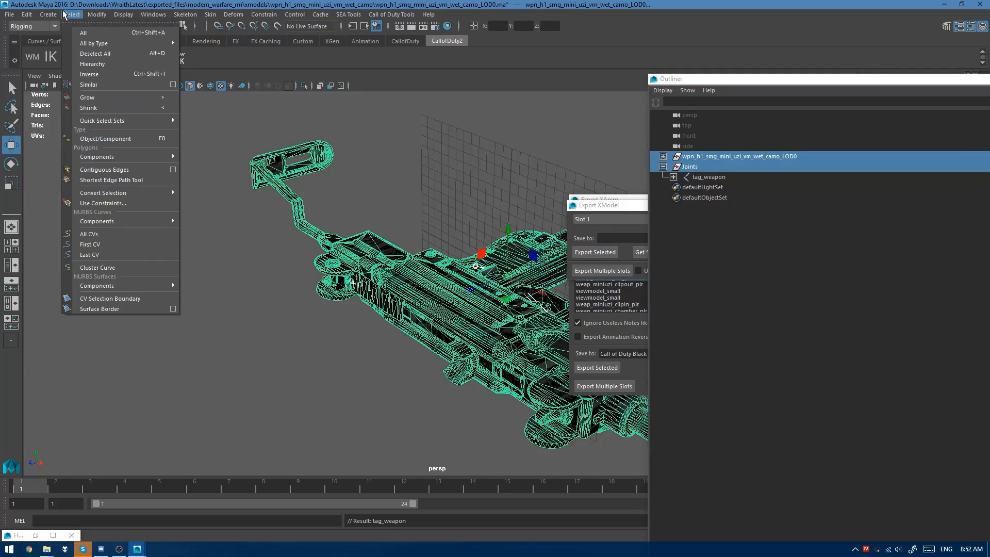
left_click(94, 68)
Step: Export the selected hierarchies as the XModel uzi_vm in the Black Ops III model_export\h1\uzi folder, saving the scene changes
key("alt+Tab")
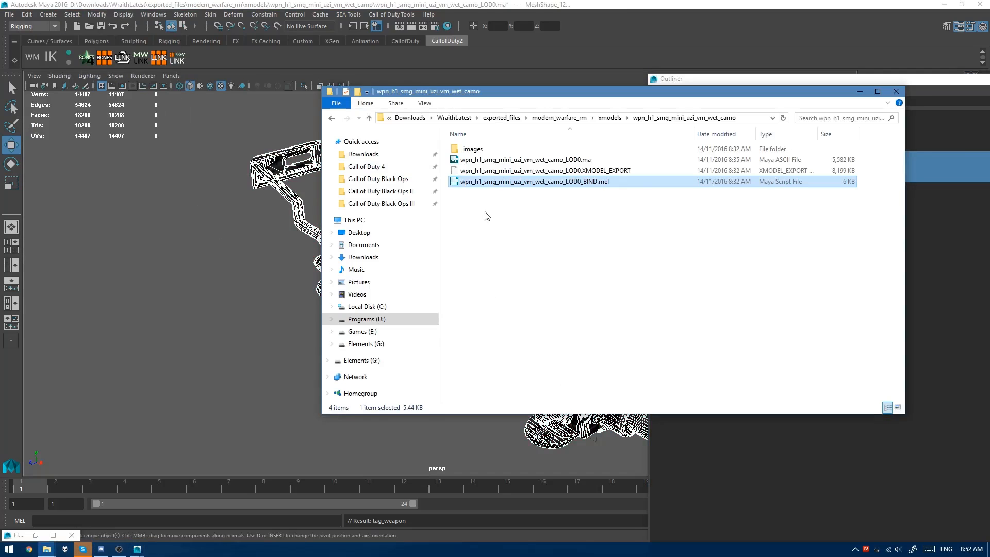
left_click(513, 4)
left_click_drag(609, 205, 335, 221)
left_click(460, 254)
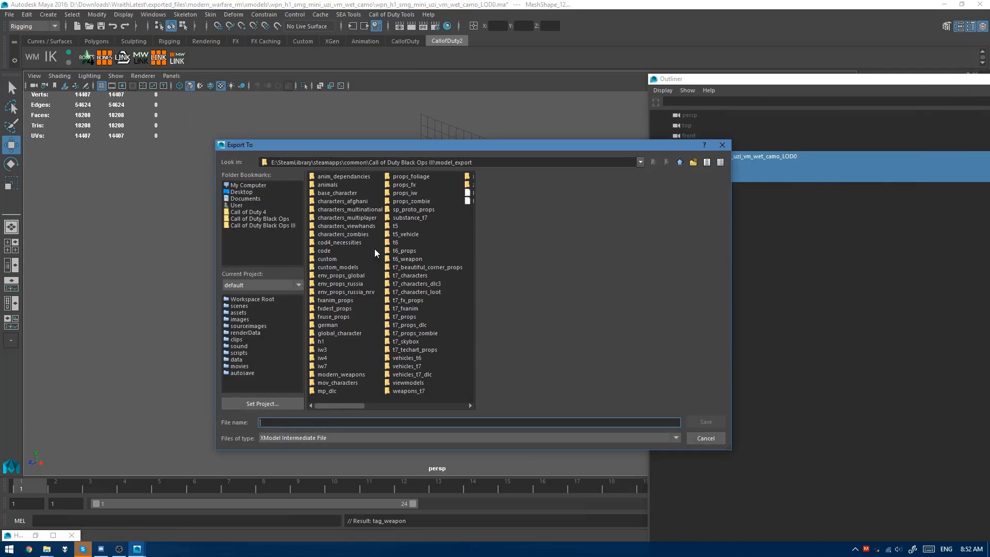
double_click(321, 342)
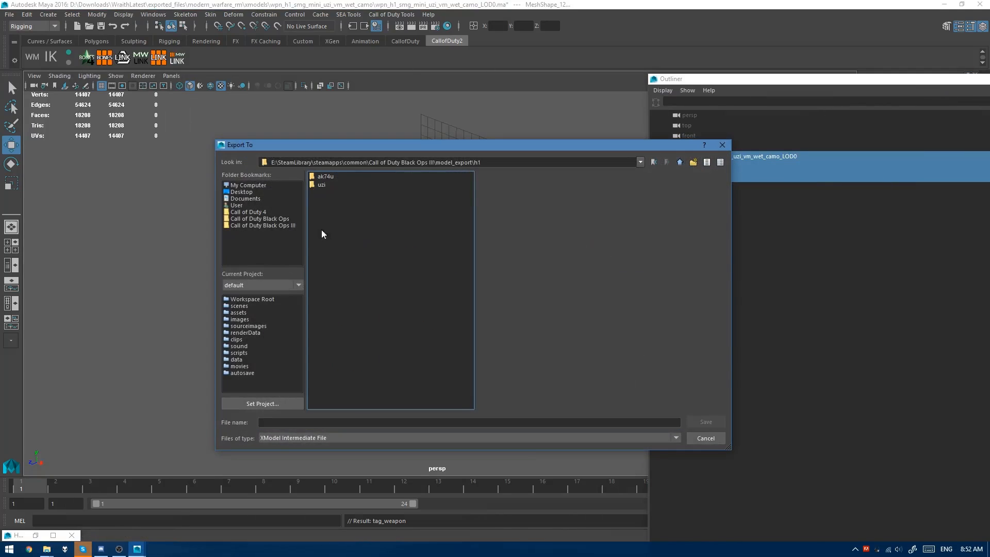
double_click(322, 184)
left_click(305, 423)
type("uzi_vm")
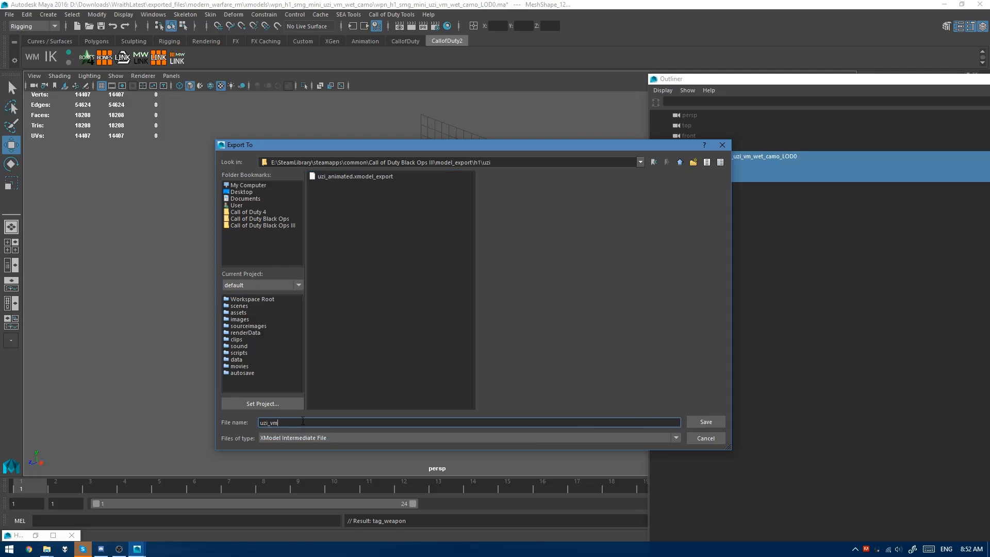
key("Return")
left_click(323, 268)
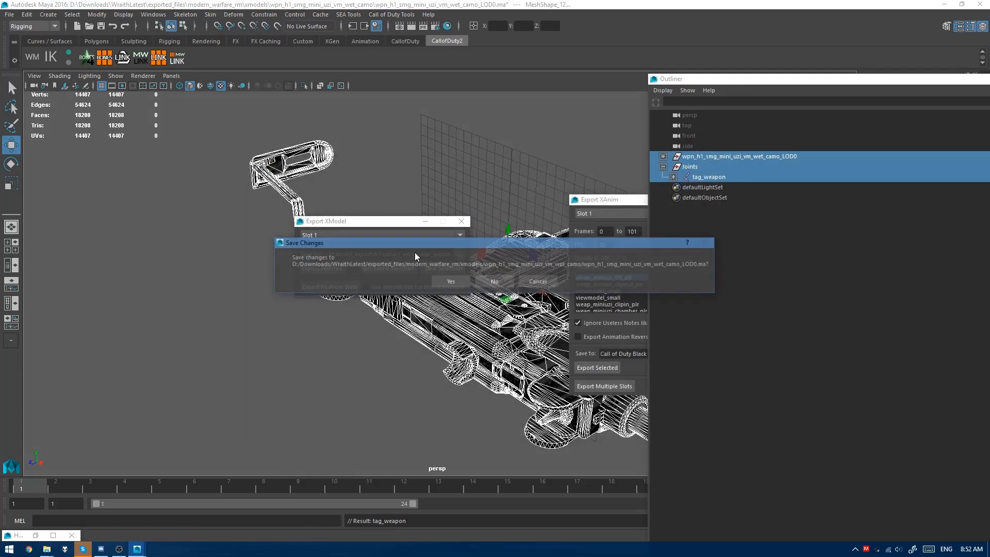
left_click(451, 282)
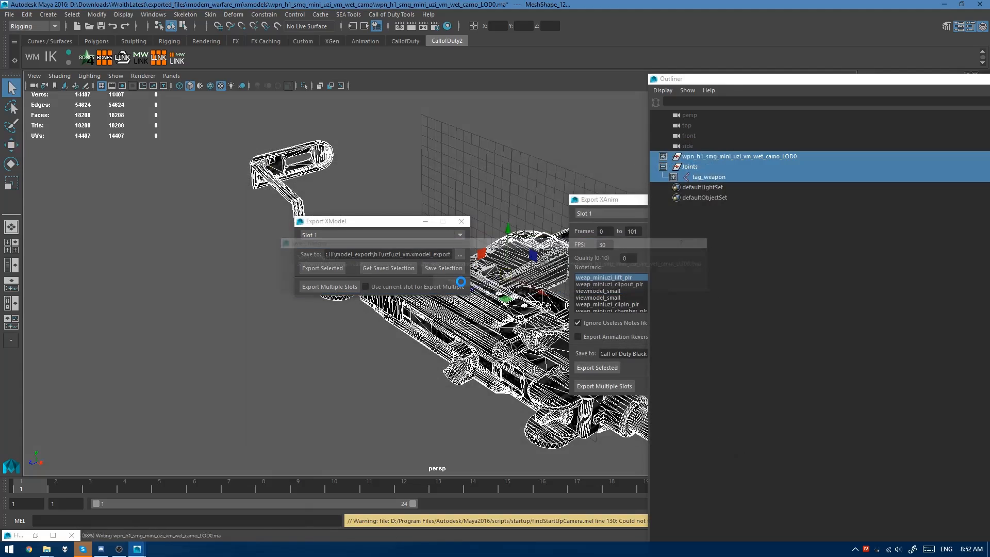
Step: Open the scene wpn_h1_smg_mini_uzi_npc_wet_camo_LOD0.ma and bind its model with the Maya bind script from the same folder
left_click(10, 15)
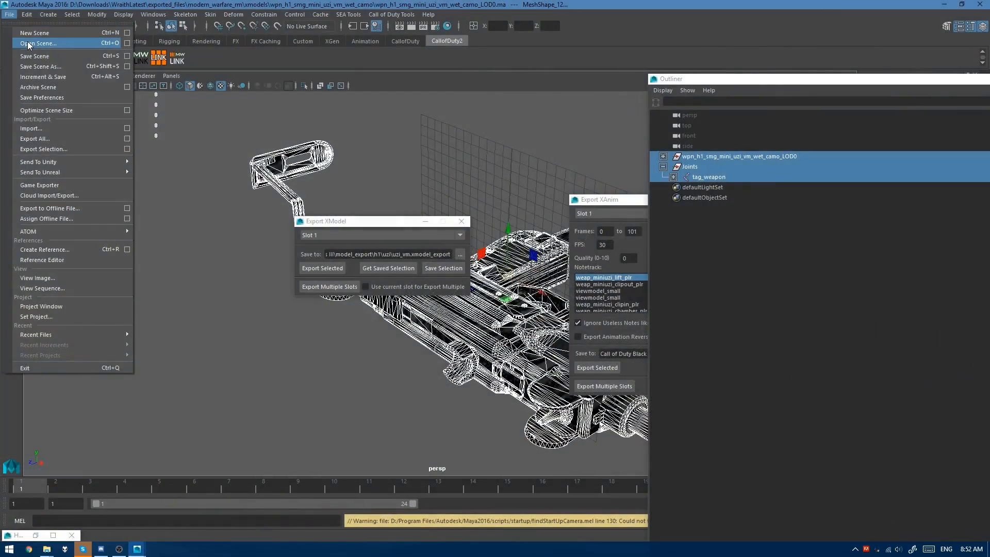
left_click(25, 37)
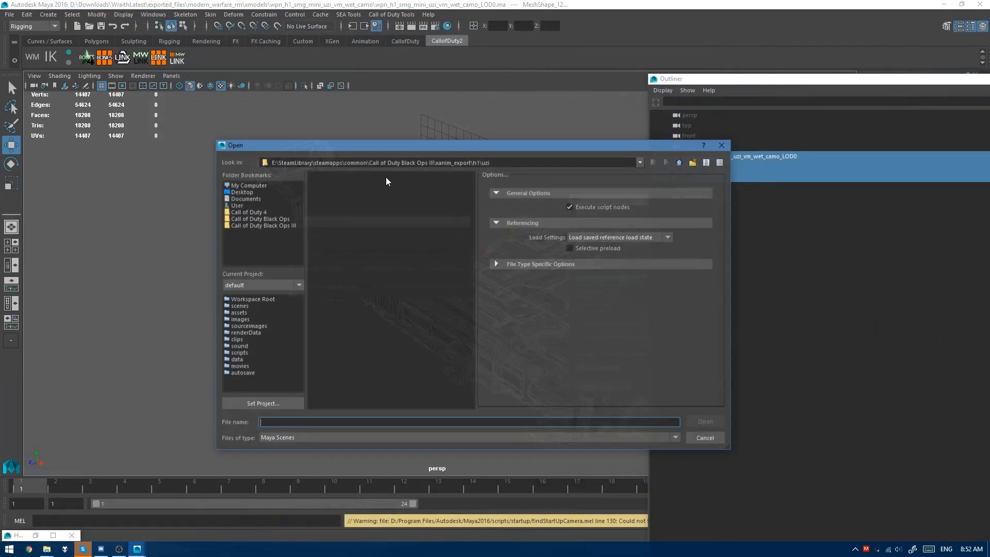
left_click(559, 163)
key("ctrl+a")
type("D:\\Downloads\\WraithLatest\\exported_files\\modern_warfare_rm\\xmodels\\wpn_h1_smg_mini_uzi_npc_wet_camo")
key("Return")
double_click(357, 185)
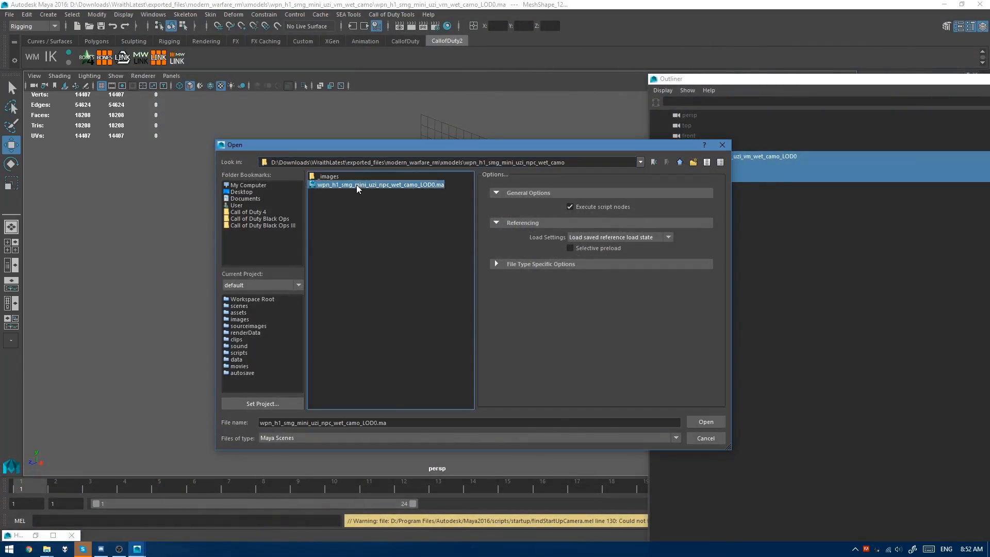
key("alt+Tab")
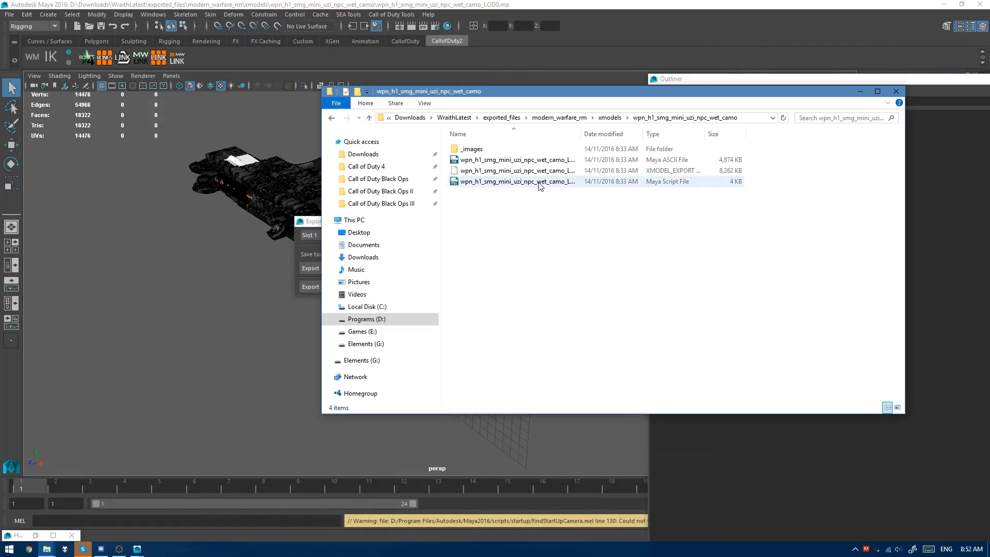
left_click_drag(540, 186, 193, 315)
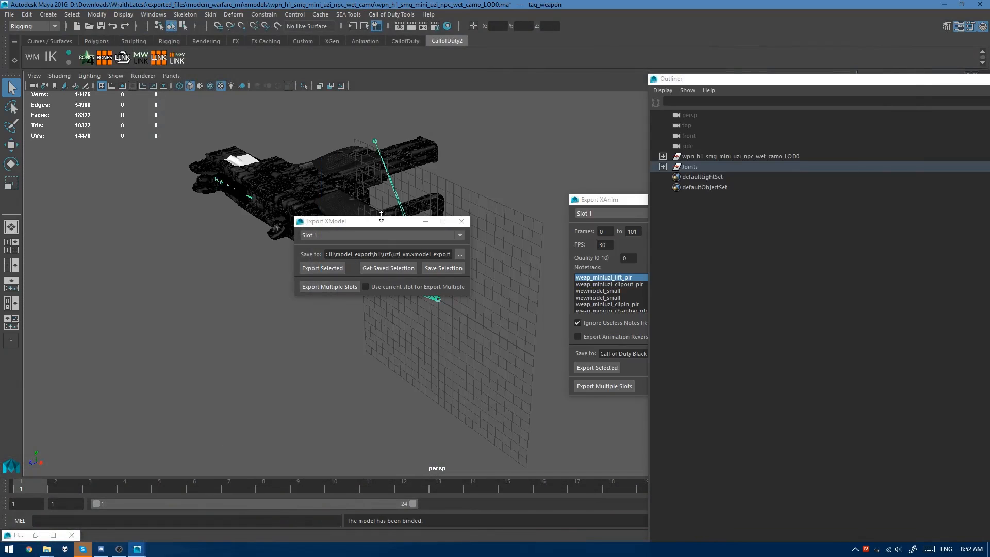
Step: Reselect Slot 1 in the XModel exporter and select the complete hierarchies of the npc weapon mesh group and the Joints group
left_click(355, 236)
left_click(324, 246)
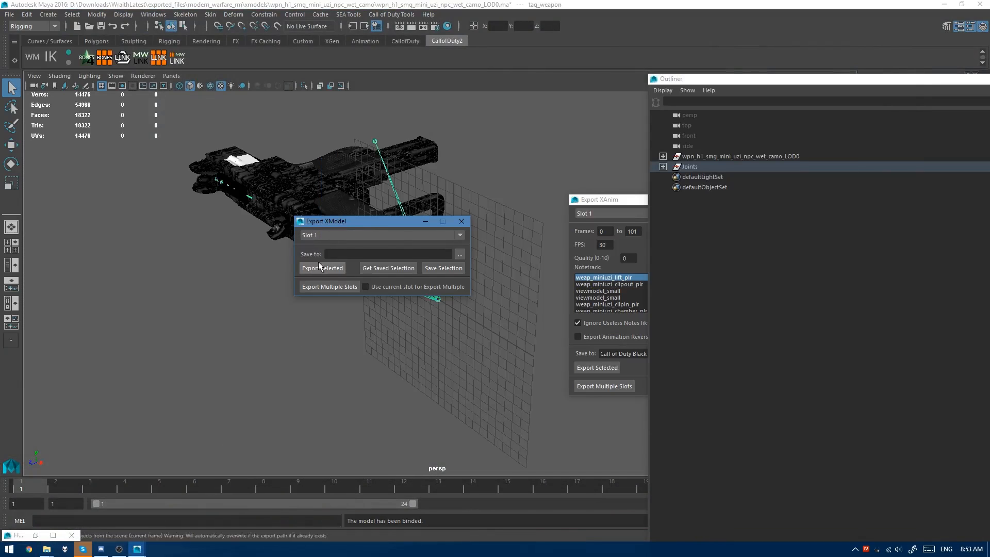
left_click(733, 163)
left_click(732, 156, "ctrl")
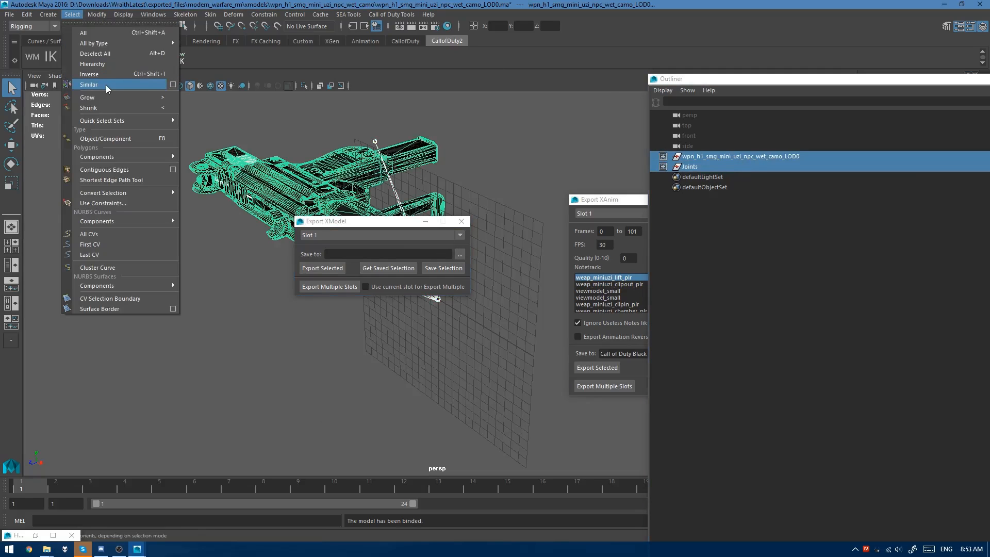
left_click(94, 64)
Step: Export the selected npc weapon as the XModel uzi_wm in the model_export\h1\uzi folder, saving the scene changes
left_click(459, 256)
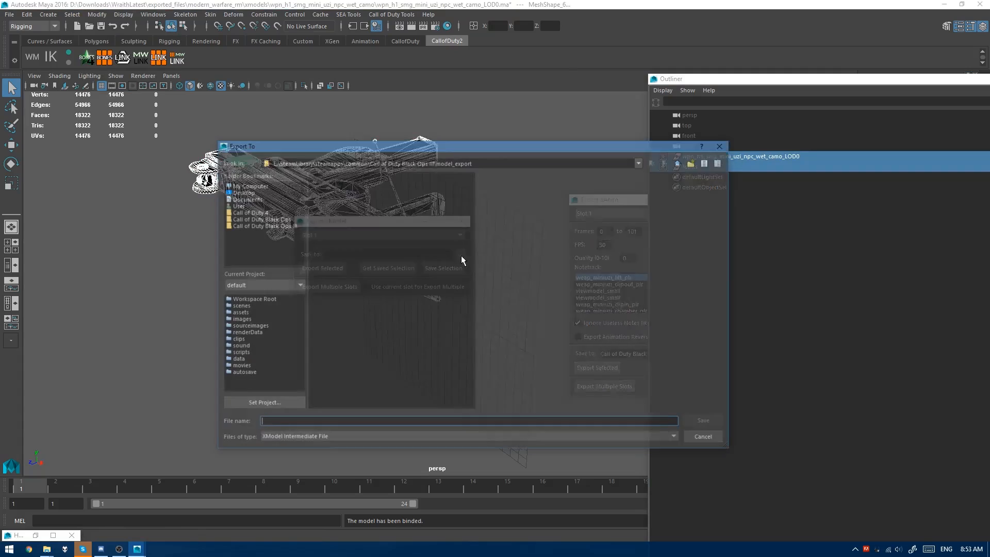
double_click(321, 342)
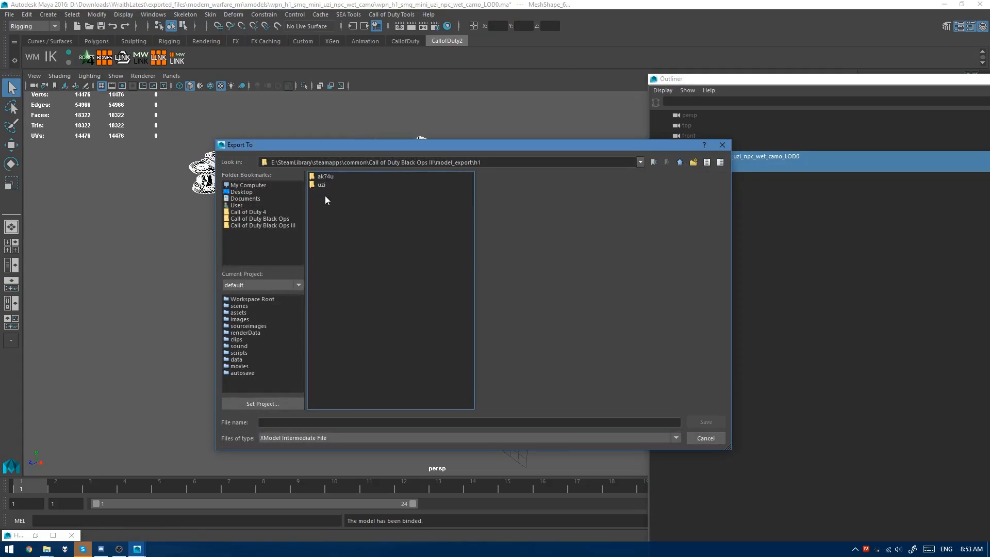
double_click(324, 185)
left_click(329, 423)
type("uzi_wm")
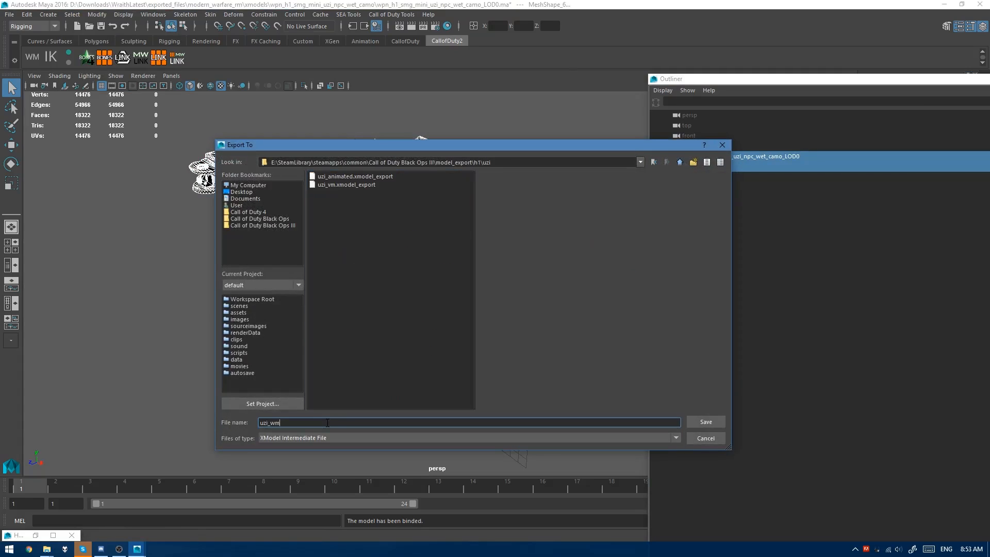
key("Return")
left_click(330, 267)
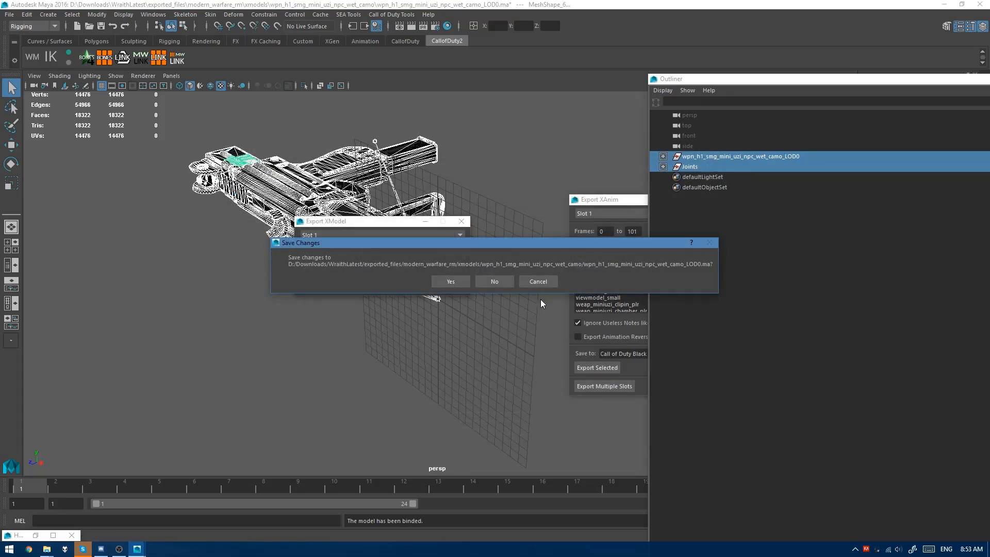
left_click(453, 284)
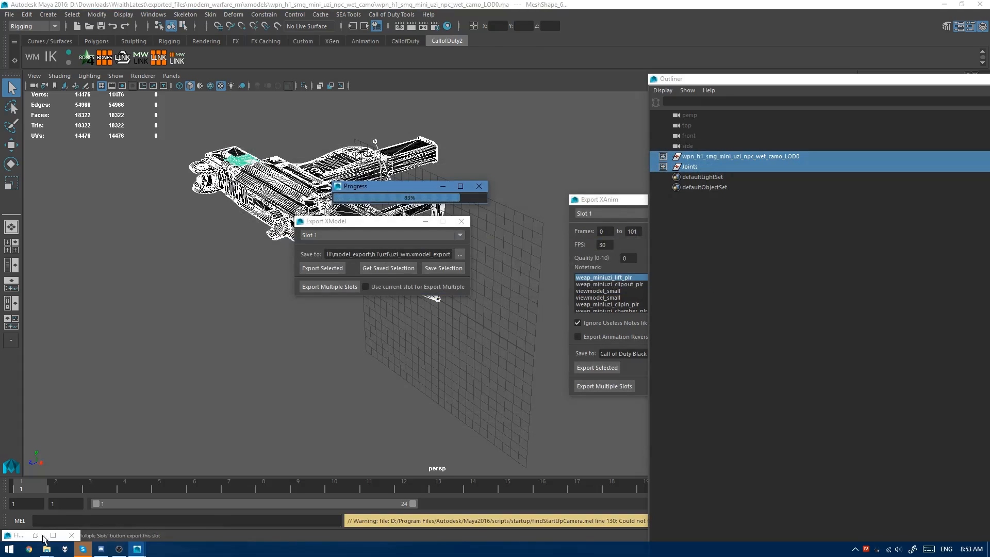
Step: Switch to File Explorer and open the model_export\h1\uzi folder inside the Call of Duty Black Ops III directory
mouse_move(47, 549)
left_click(51, 508)
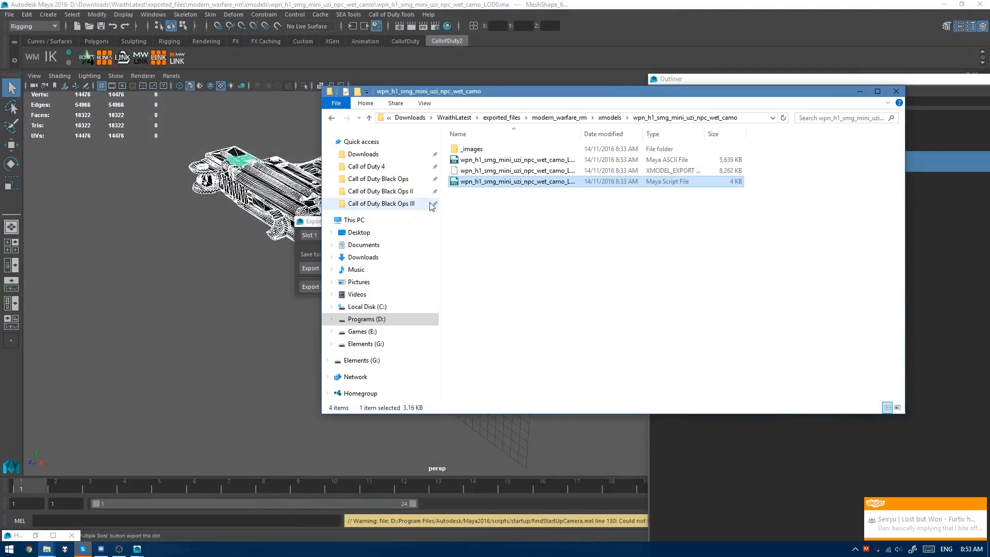
left_click(393, 205)
key("m")
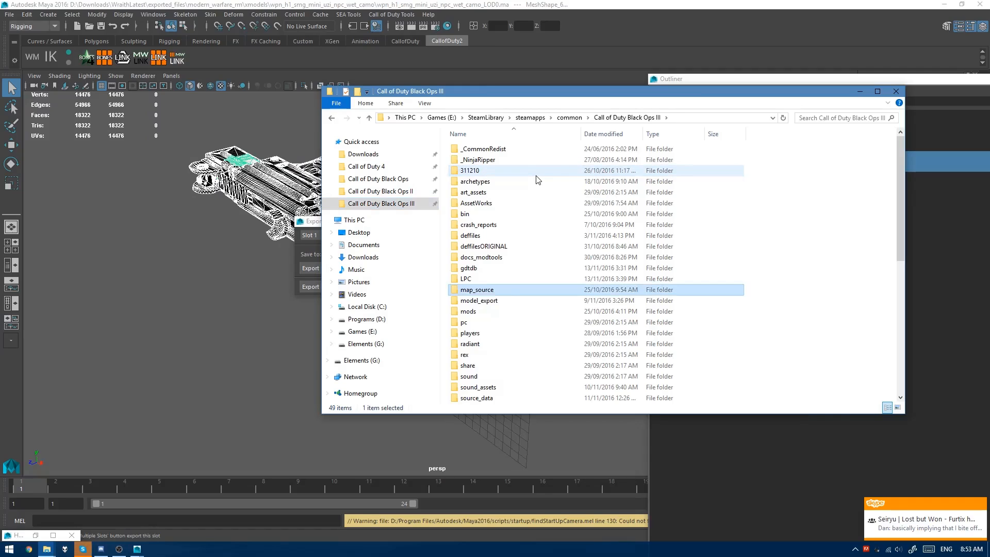
key("o")
key("Return")
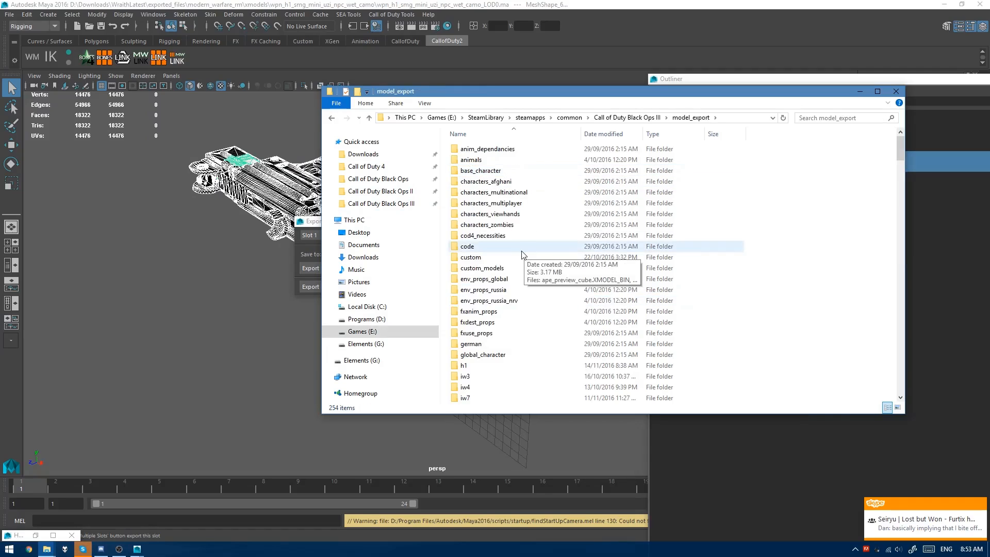
scroll(522, 254, "down", 2)
double_click(464, 302)
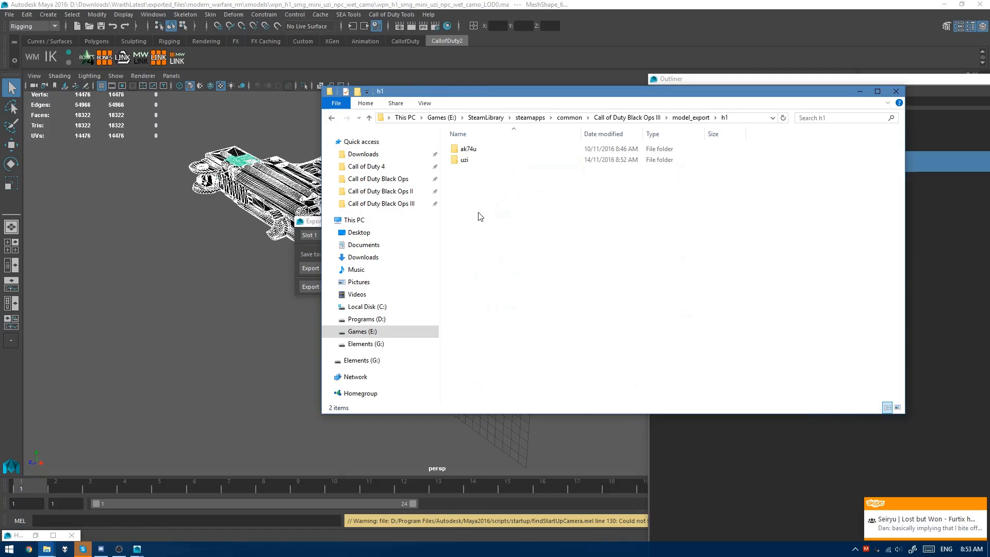
double_click(480, 159)
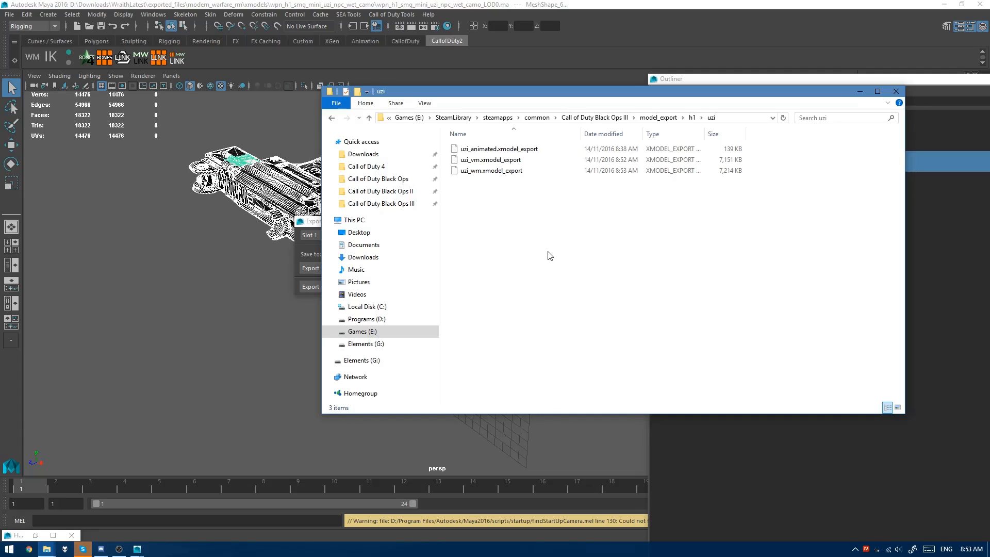
Step: Open the system Path environment variable for editing and select its last entry, the Call of Duty Black Ops III\bin folder
key("super")
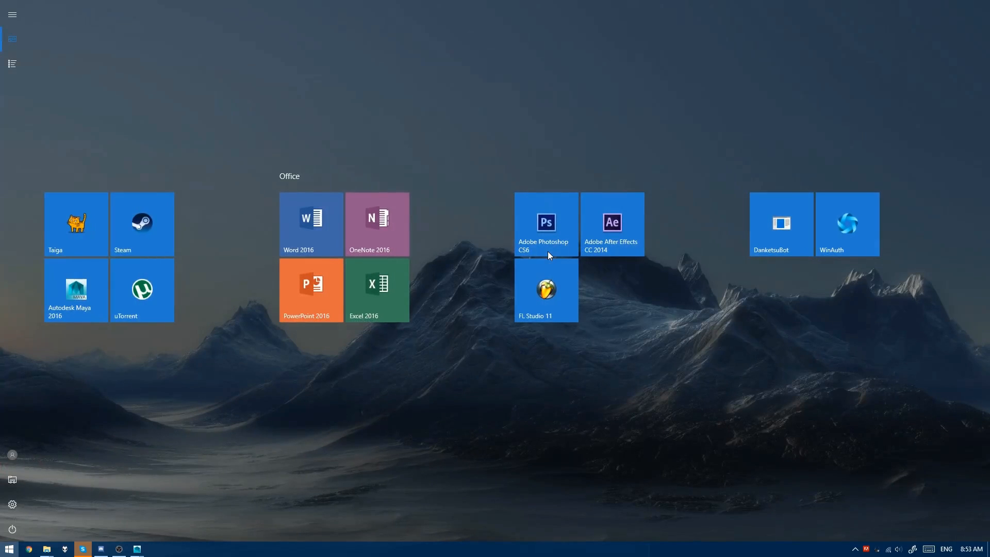
type("variable")
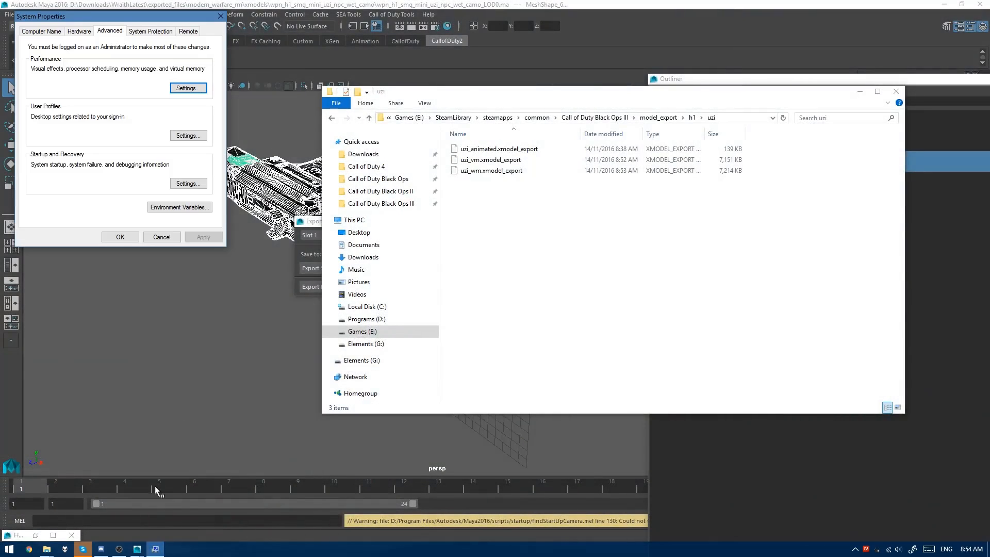
left_click_drag(101, 16, 139, 53)
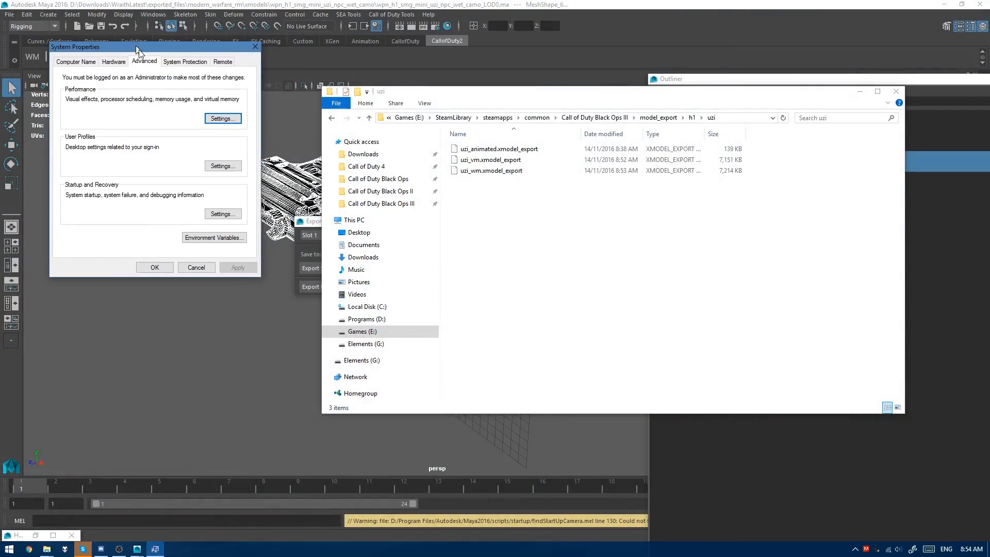
left_click(215, 244)
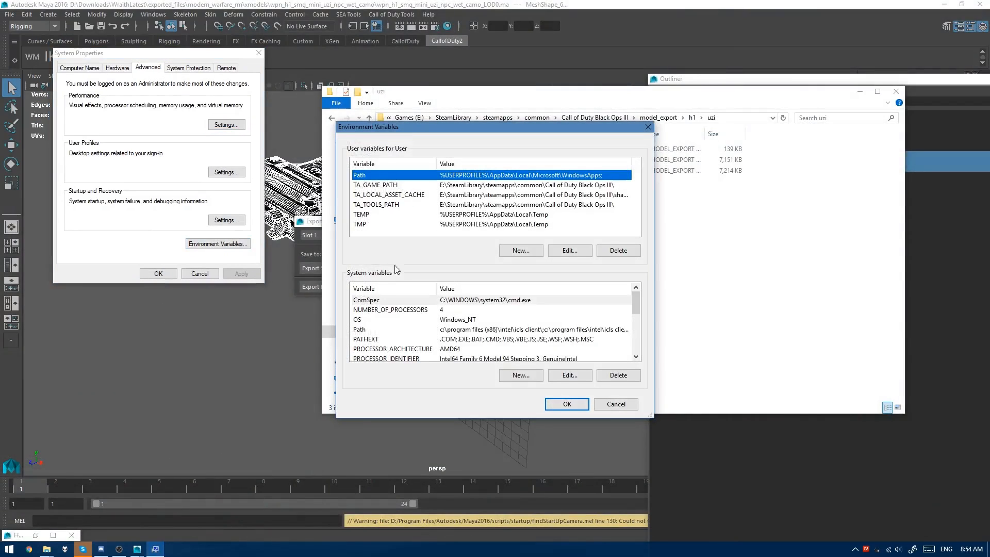
left_click(363, 333)
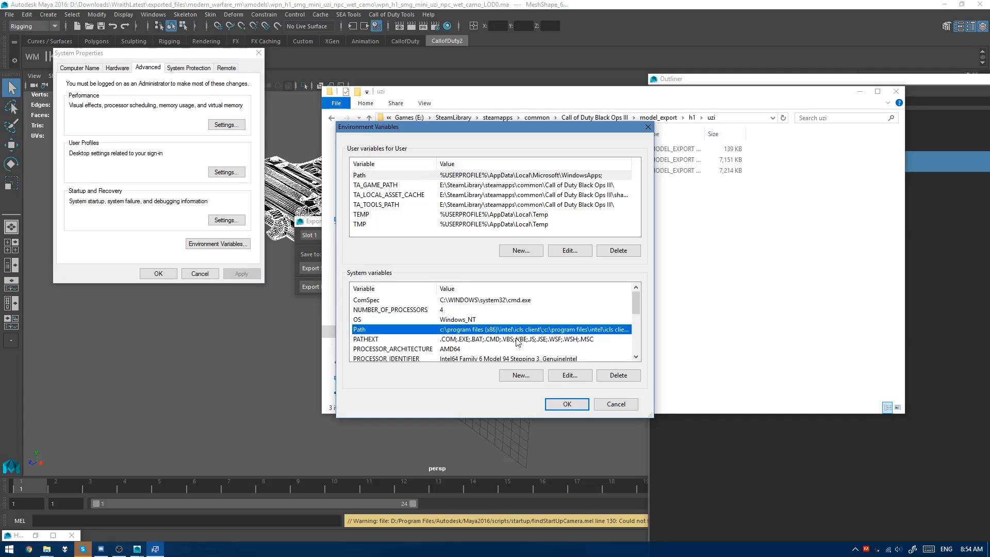
double_click(534, 331)
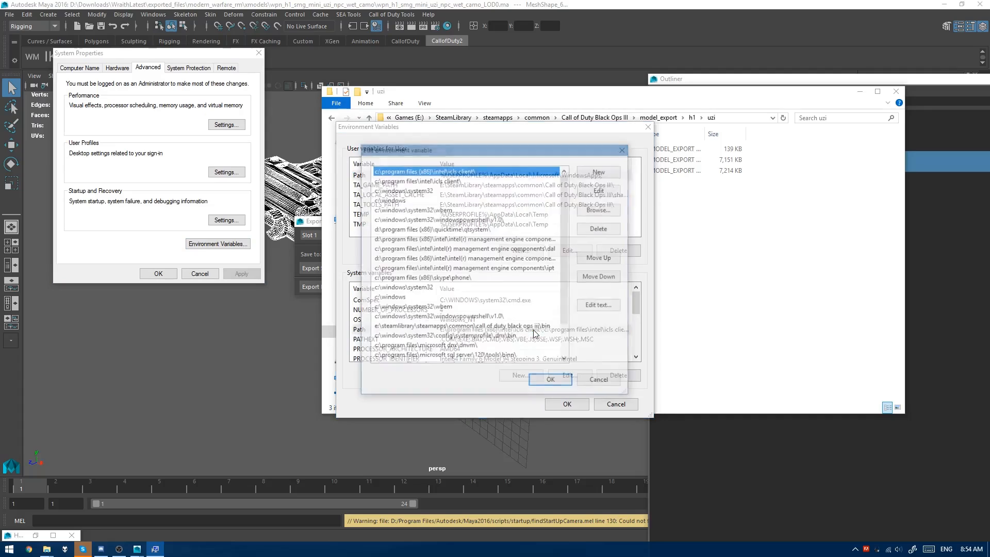
left_click_drag(566, 209, 561, 255)
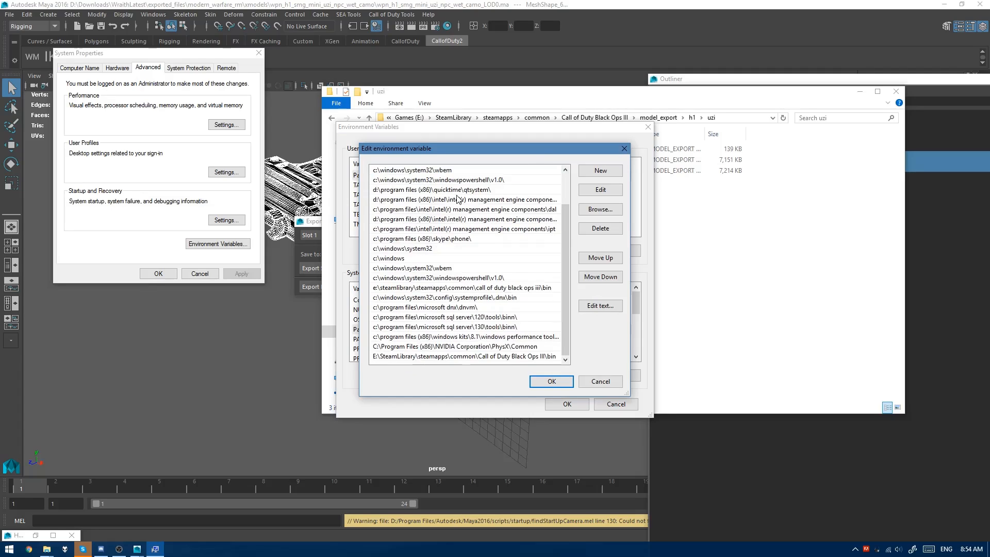
left_click(442, 356)
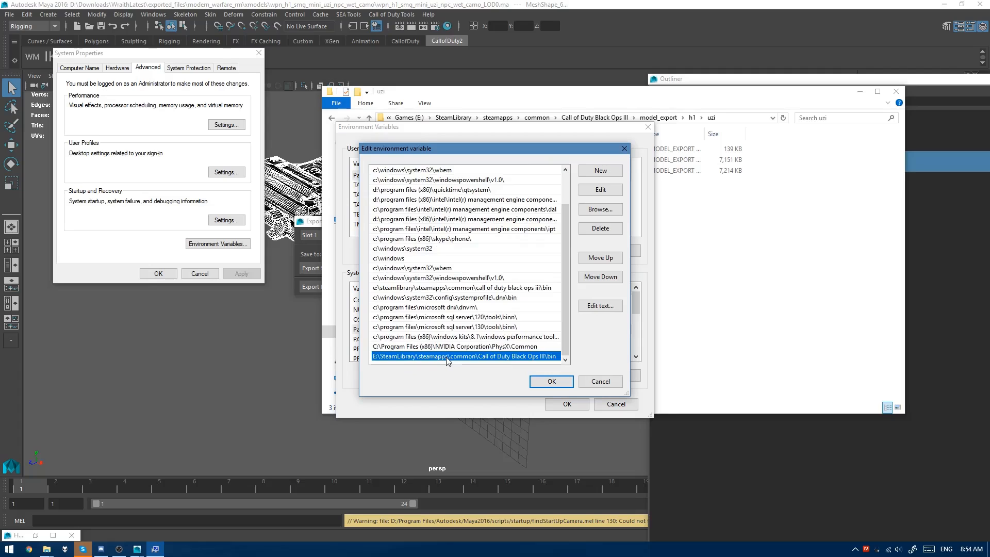
Step: Open the Call of Duty Black Ops III bin folder in a new File Explorer window and copy its full path
middle_click(47, 549)
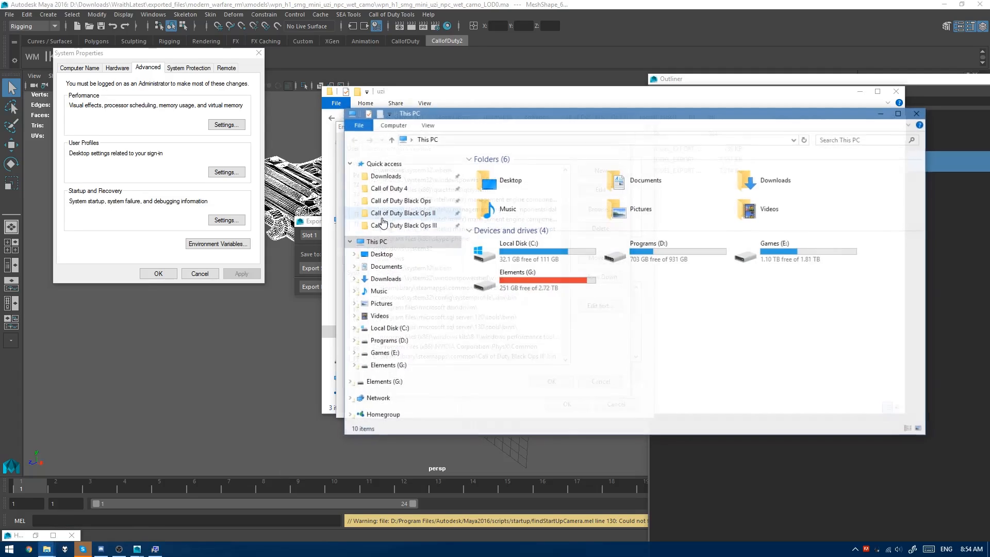
left_click(404, 225)
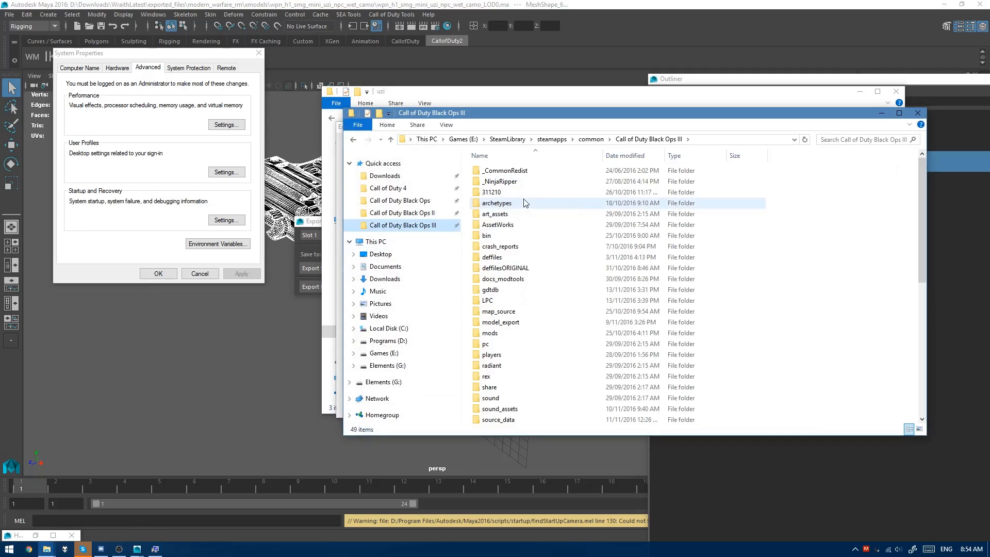
left_click(504, 239)
double_click(521, 238)
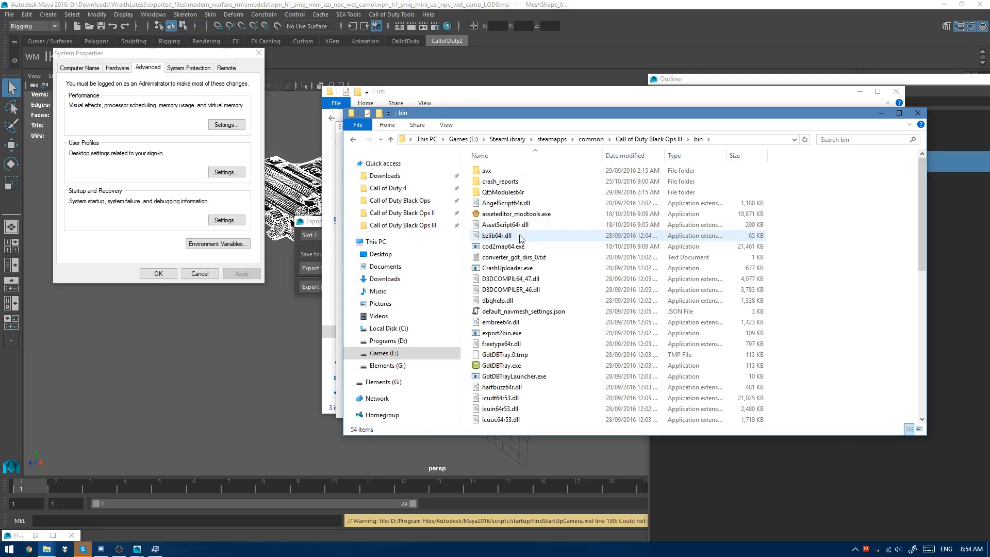
left_click(466, 142)
key("ctrl+c")
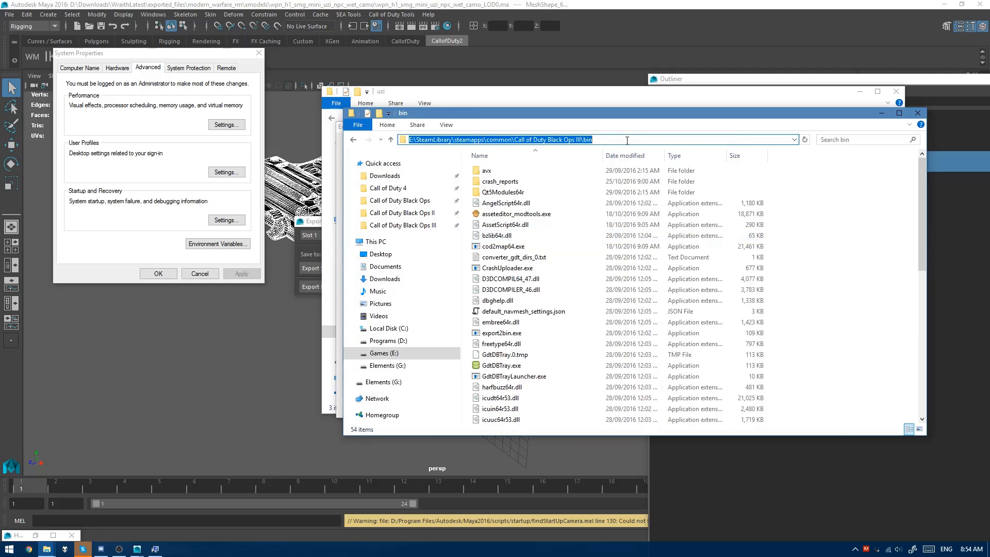
left_click(339, 185)
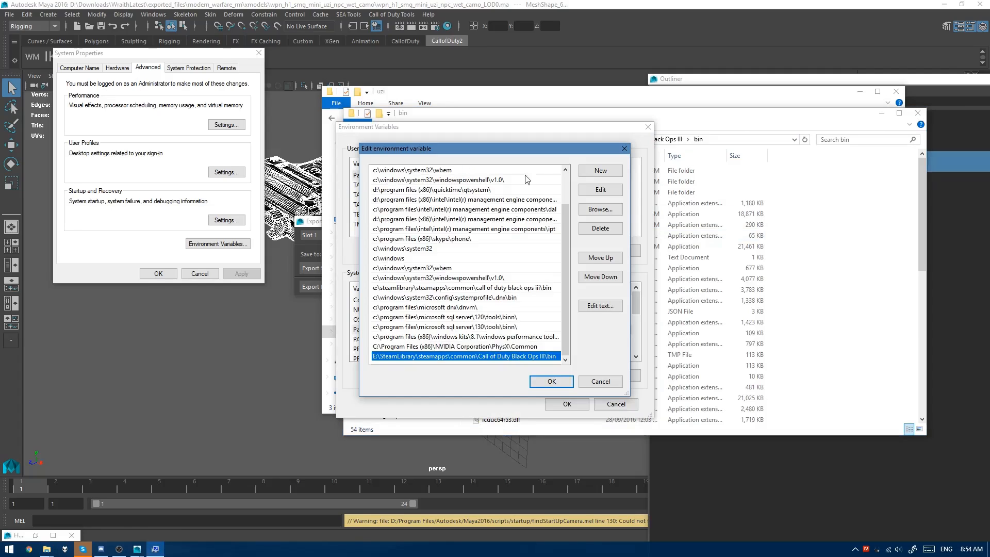
left_click(601, 170)
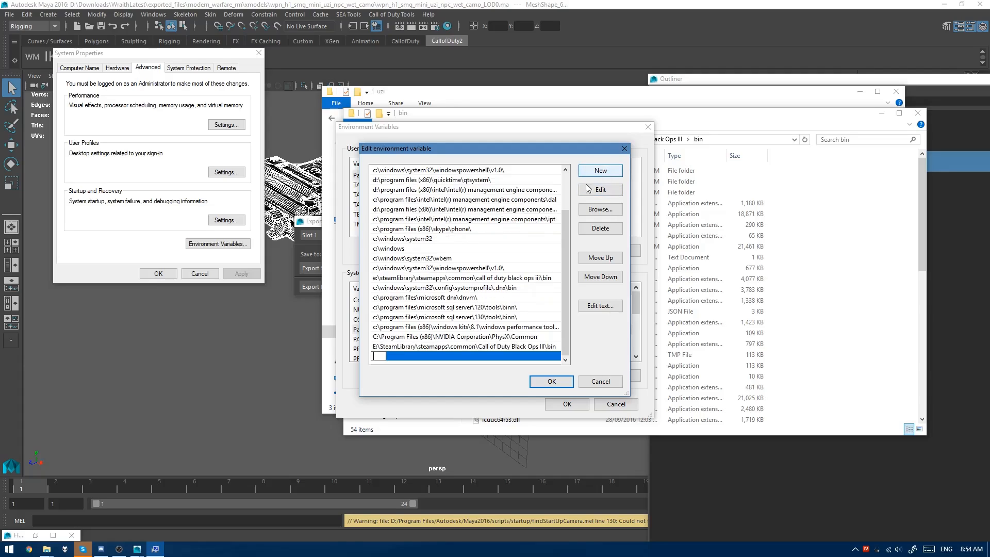
key("ctrl+v")
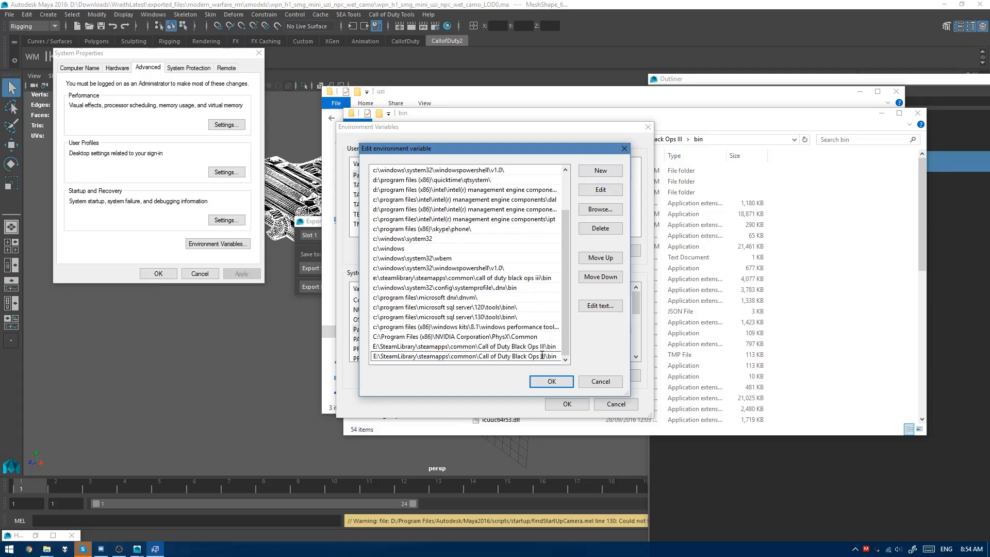
key("Escape")
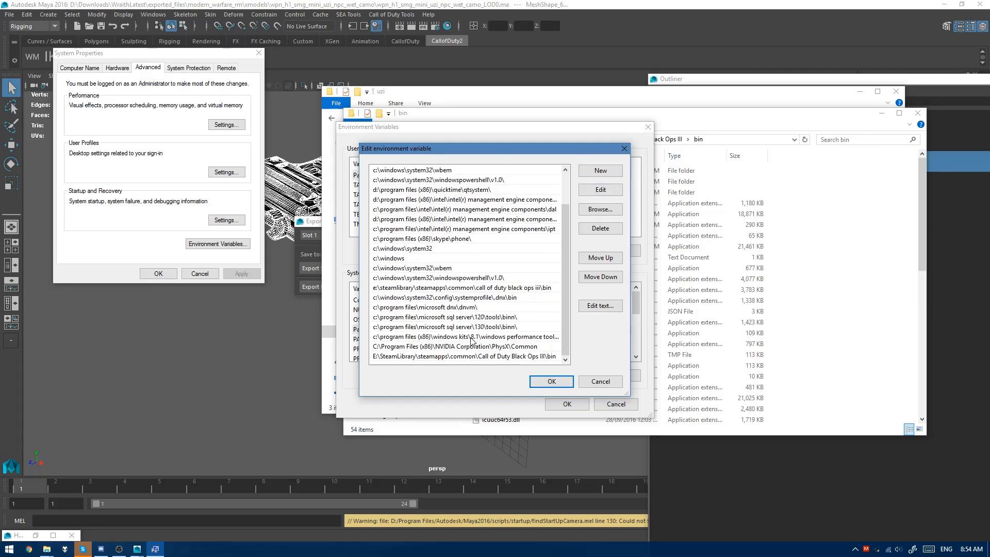
Step: Open Notepad and paste the NVIDIA PhysX Common entry copied from the Path variable, followed by a semicolon
key("super")
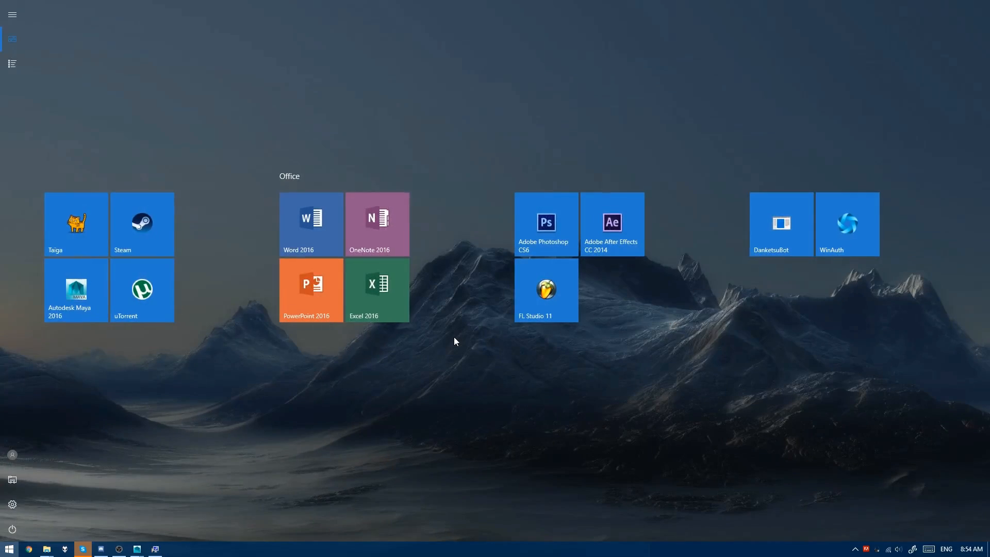
type("note")
key("Return")
left_click(450, 370)
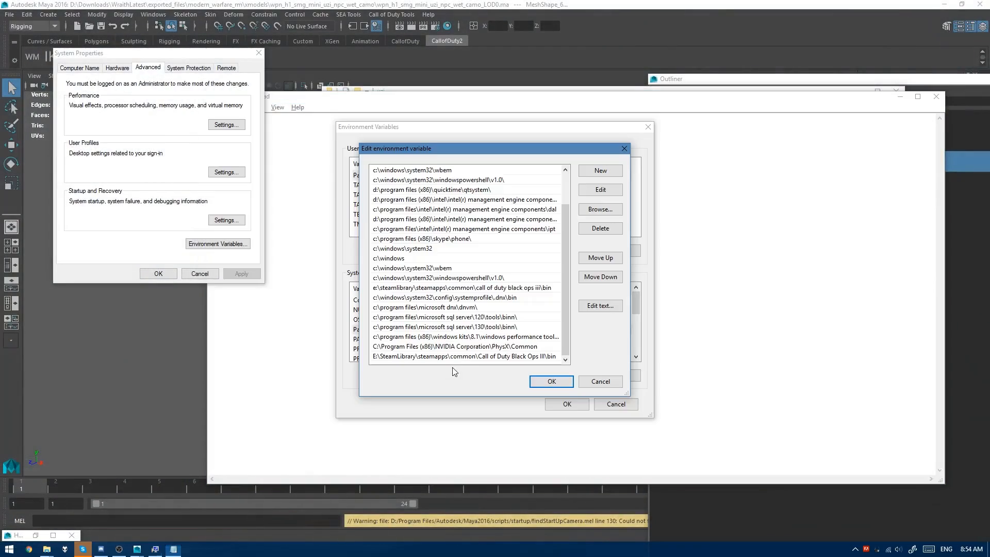
double_click(480, 348)
key("ctrl+c")
left_click(735, 249)
key("ctrl+v")
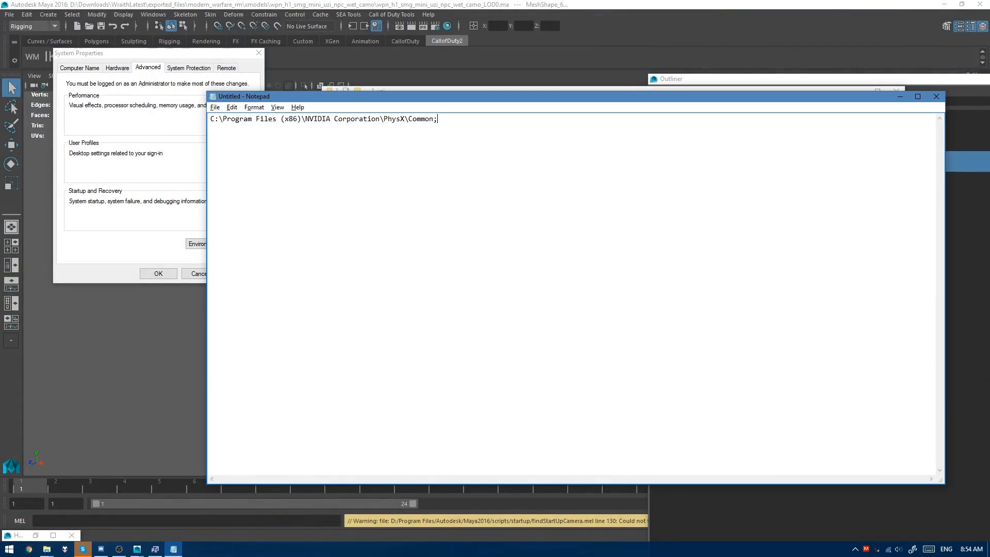
Step: Copy the Call of Duty Black Ops III\bin entry from the Path variable and append it after the semicolon in Notepad
key("alt+Tab")
double_click(438, 356)
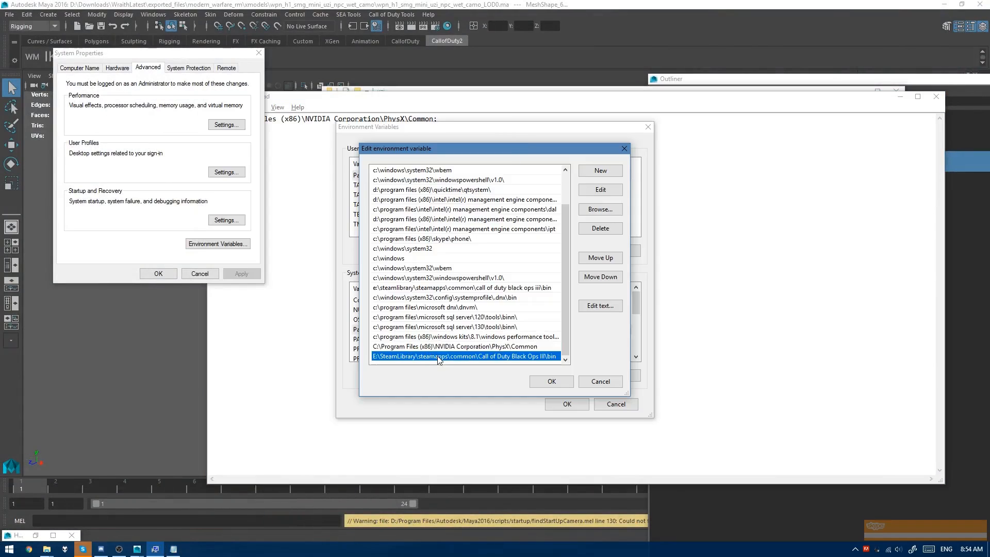
key("ctrl+c")
left_click(762, 237)
key("ctrl+v")
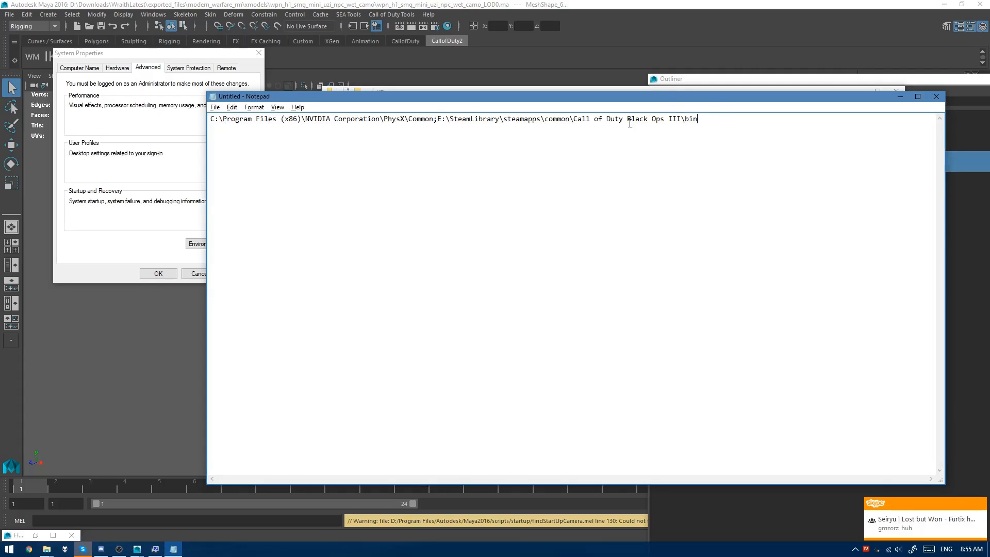
Step: Accept the Path variable and environment variable settings, and close Notepad without saving the note
key("alt+Tab")
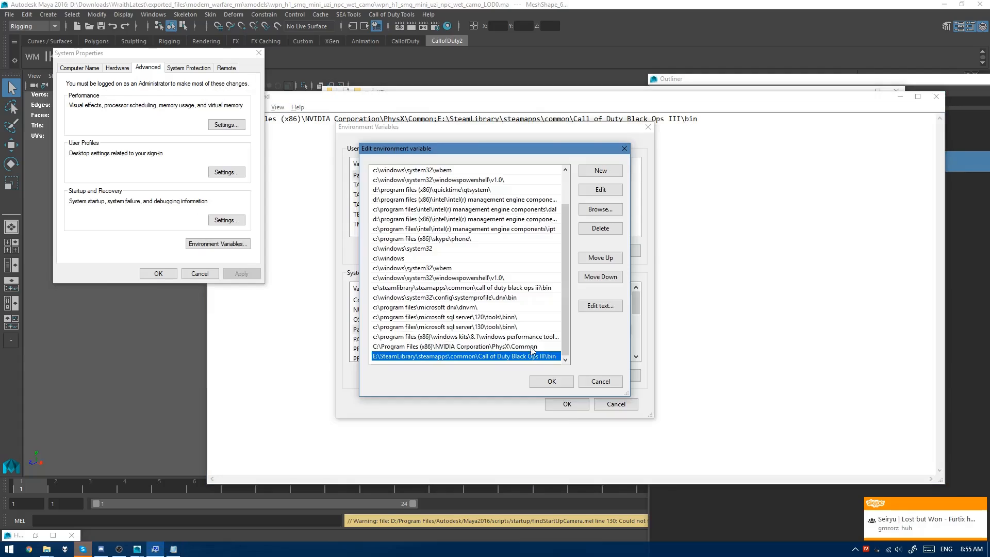
left_click(556, 382)
left_click(566, 402)
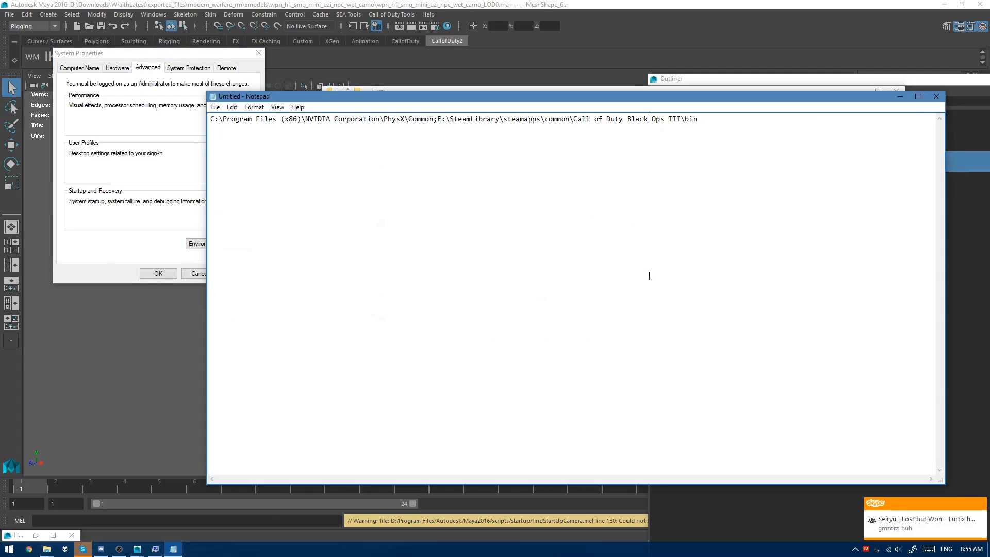
key("alt+F4")
left_click(518, 282)
Step: Open a Command Prompt, run export2bin without arguments to check that it is recognised, and close the prompt
key("super")
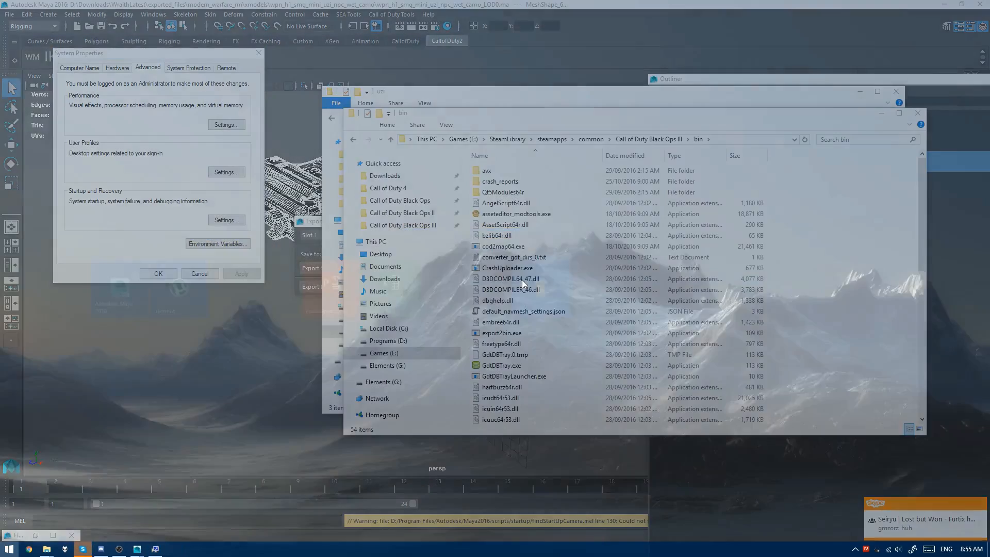
type("cmd")
key("Return")
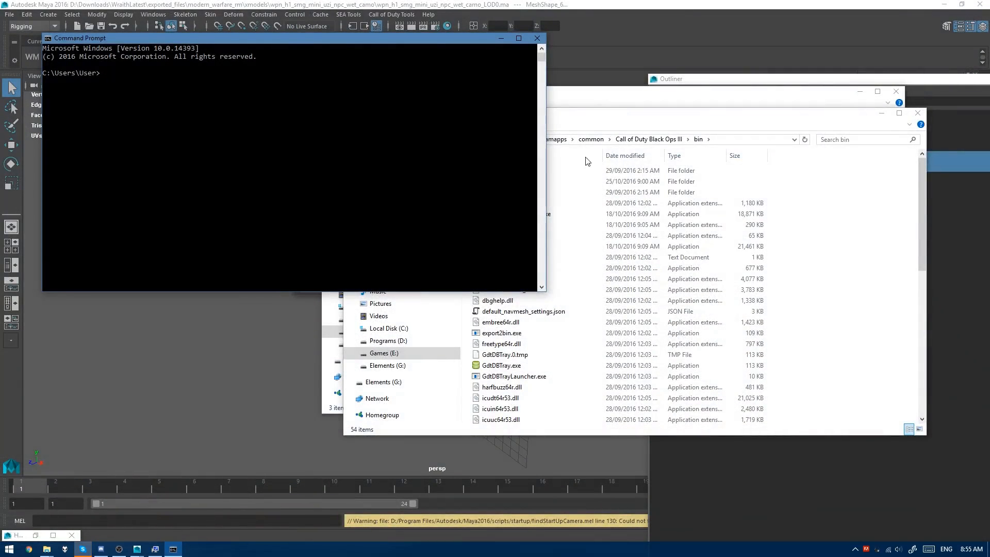
type("export2bin")
key("Return")
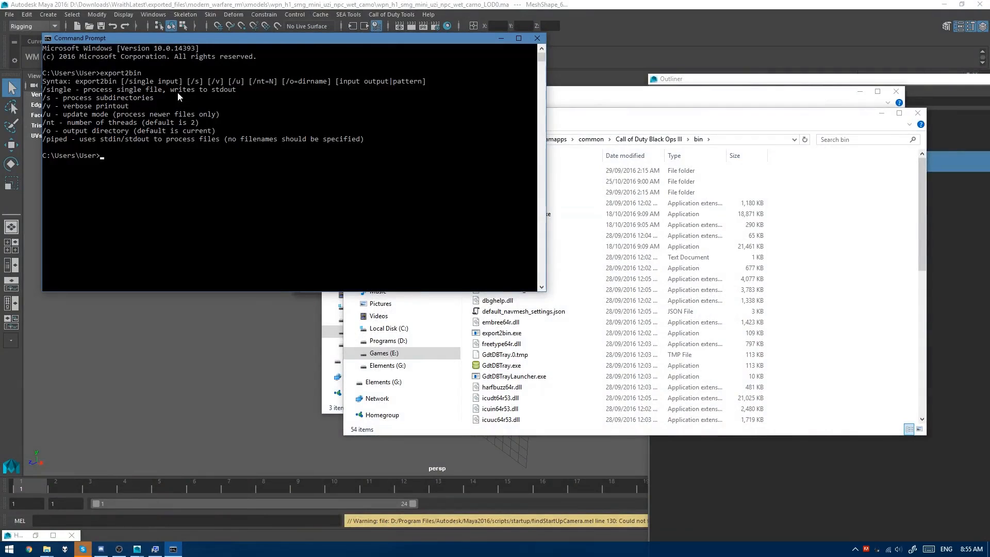
left_click(847, 239)
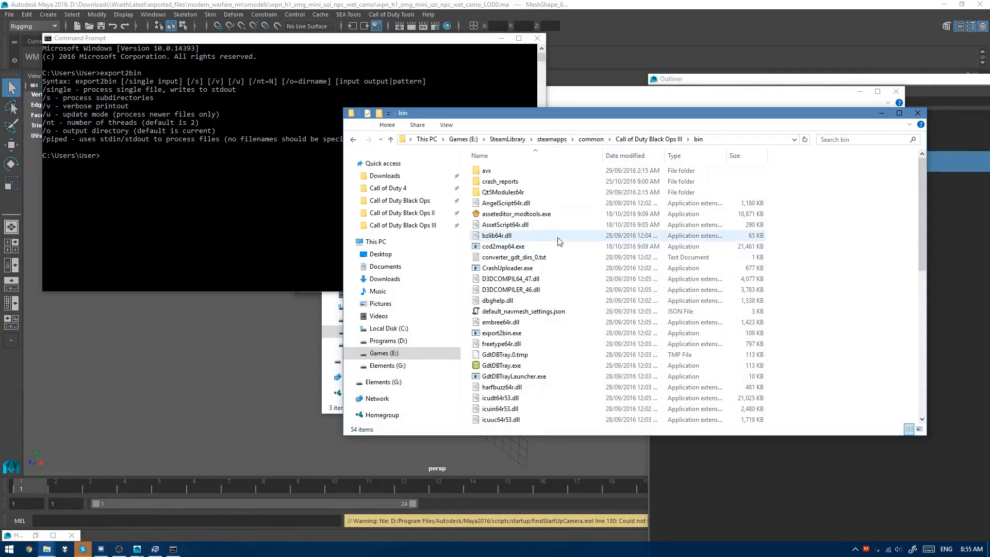
left_click(231, 214)
left_click(536, 38)
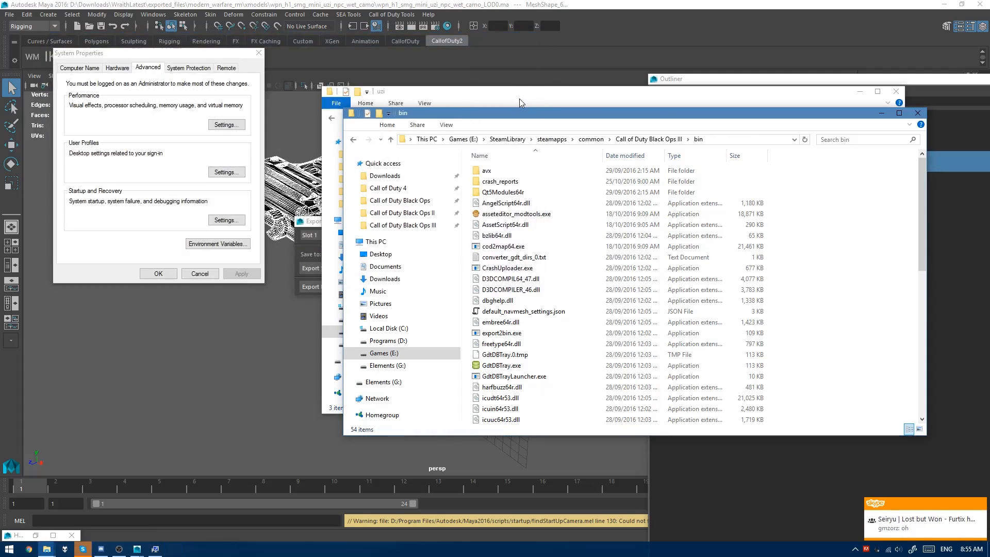
Step: Convert all files in the model_export\h1\uzi folder with export2bin * from a command window there, and sort the folder by type
left_click(519, 98)
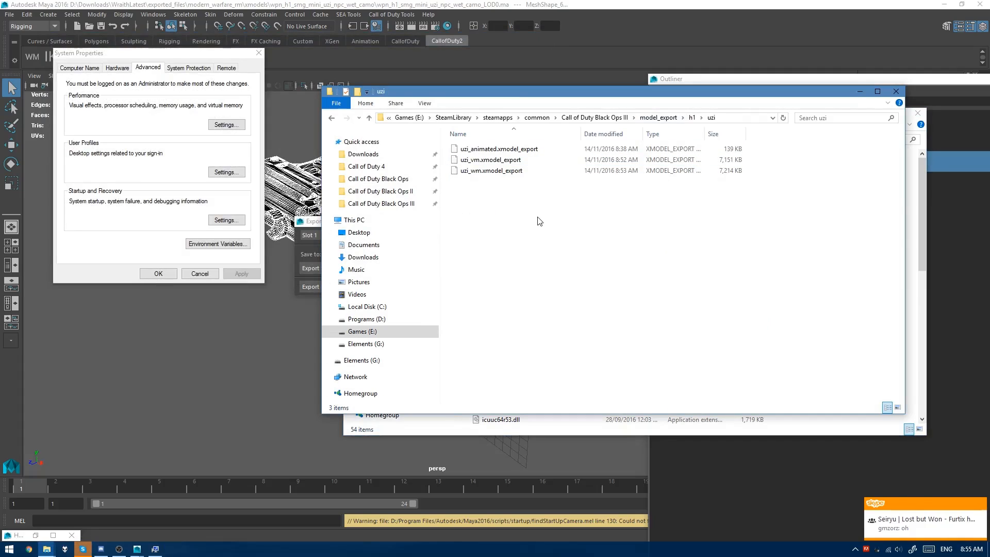
right_click(520, 212)
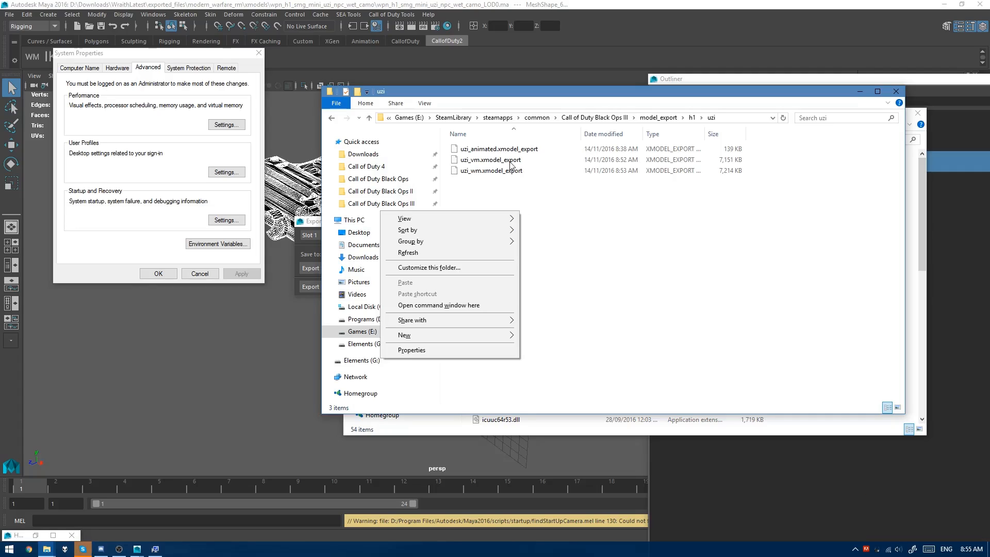
left_click(441, 307)
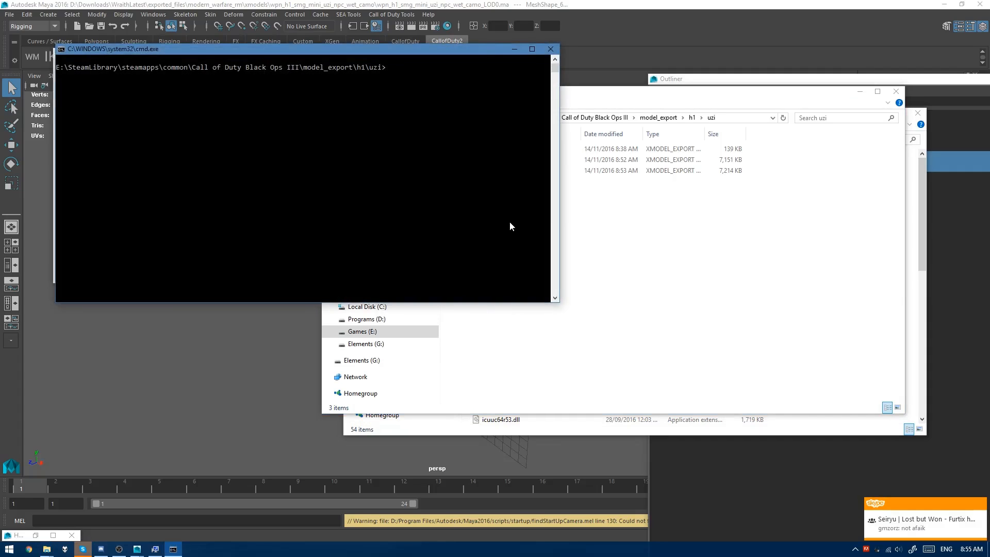
type("export2in *")
key("Return")
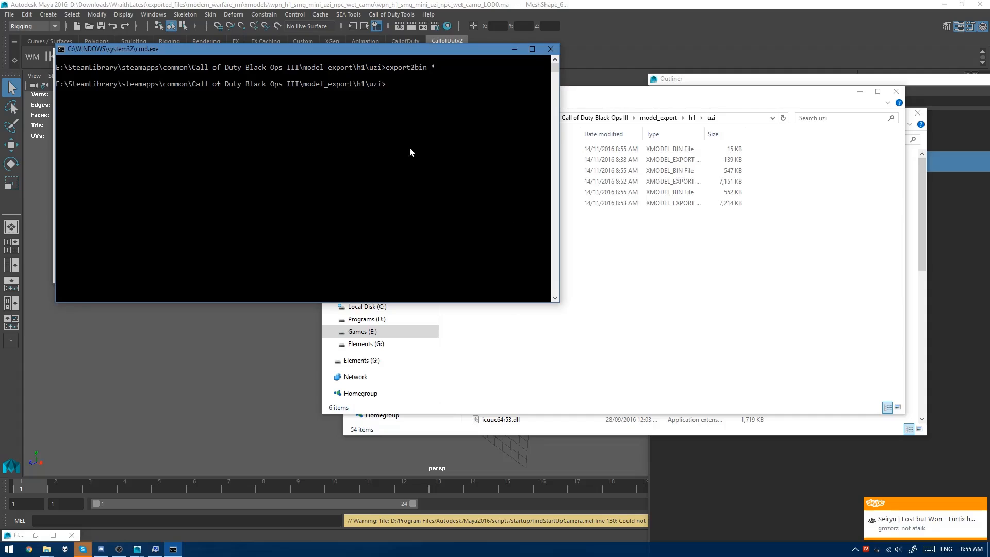
left_click(686, 257)
left_click(660, 134)
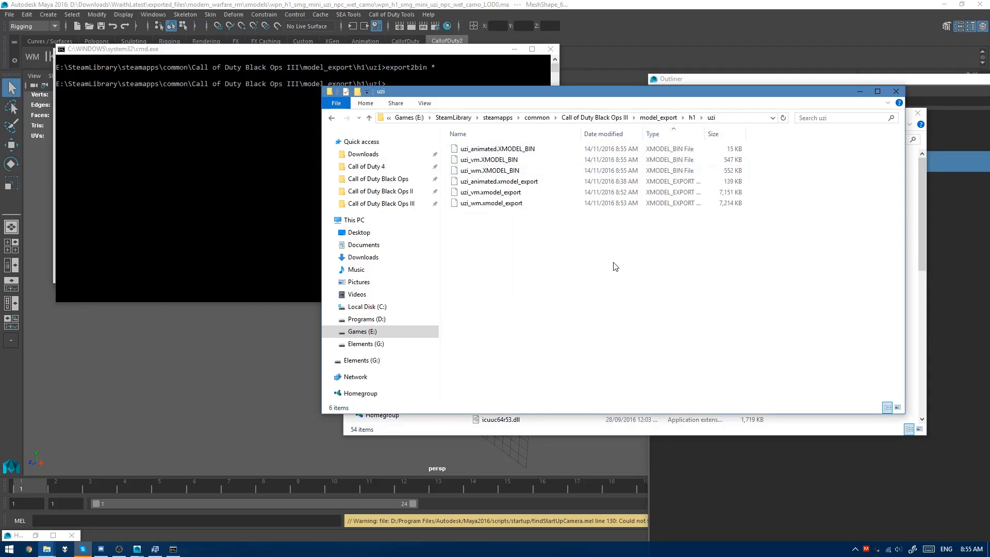
Step: Go to the xanim_export\h1\uzi folder inside the Call of Duty Black Ops III directory
left_click(609, 122)
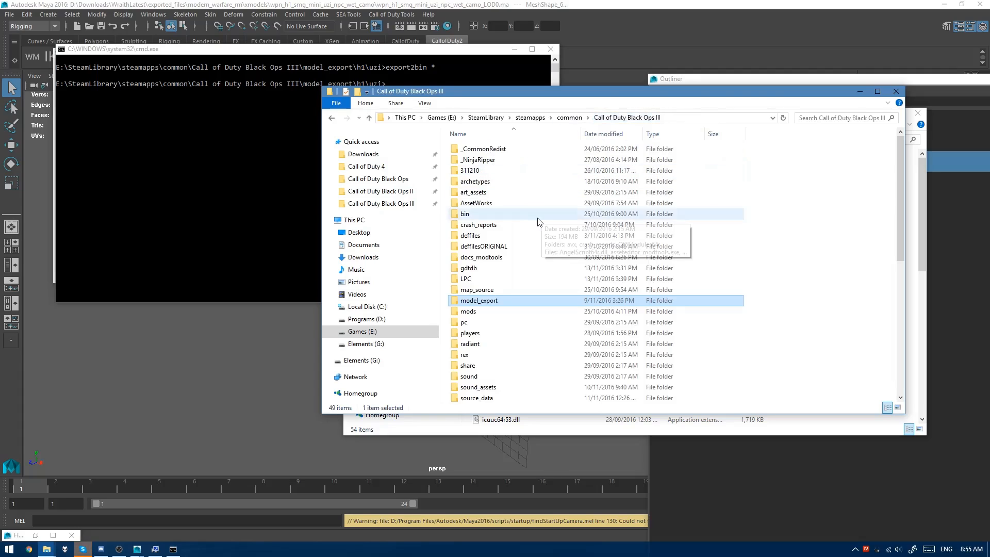
key("x")
double_click(504, 191)
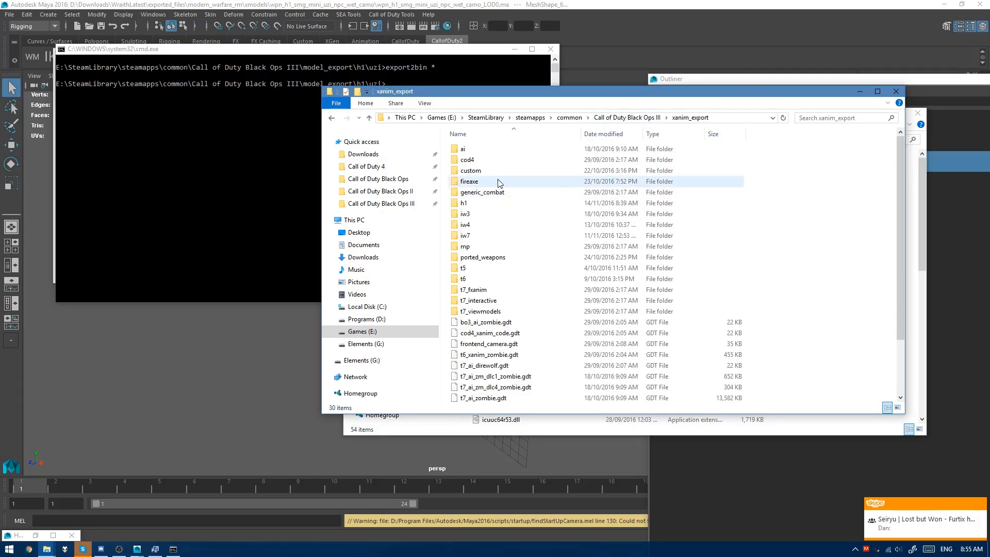
double_click(485, 203)
double_click(467, 149)
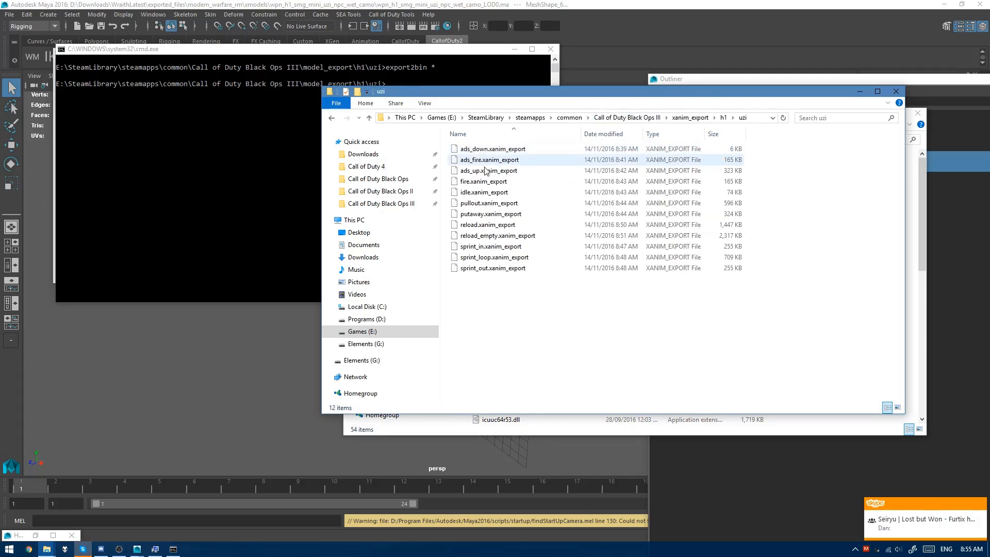
Step: Convert all animations in the xanim_export\h1\uzi folder with export2bin * from a command window there, and sort the folder by type
right_click(539, 300, "shift")
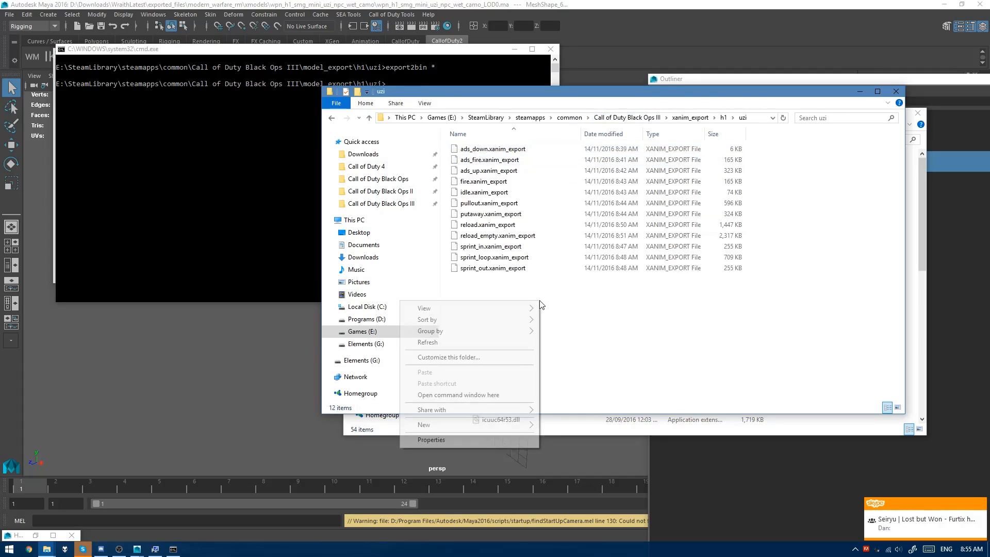
left_click(457, 394)
type("expor")
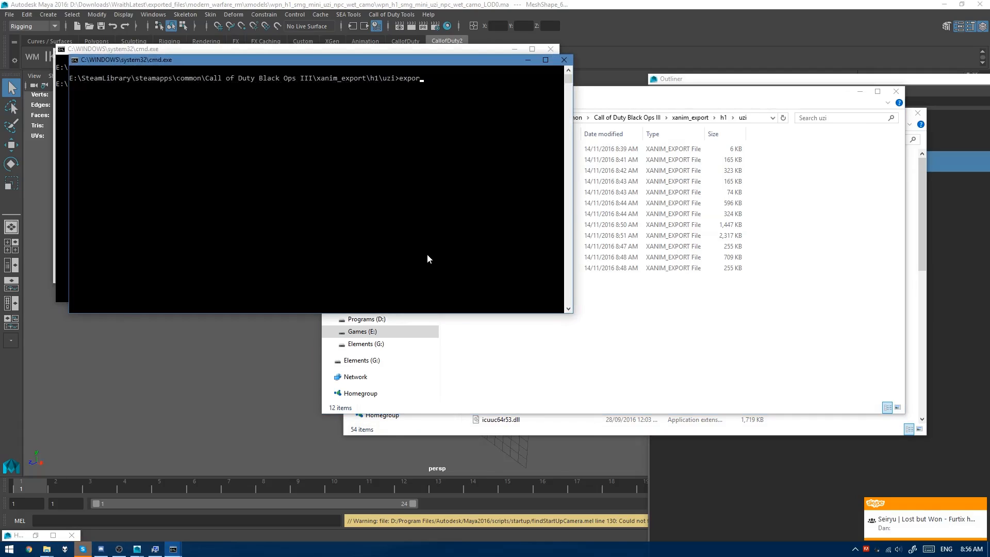
type("t2bin *")
key("Return")
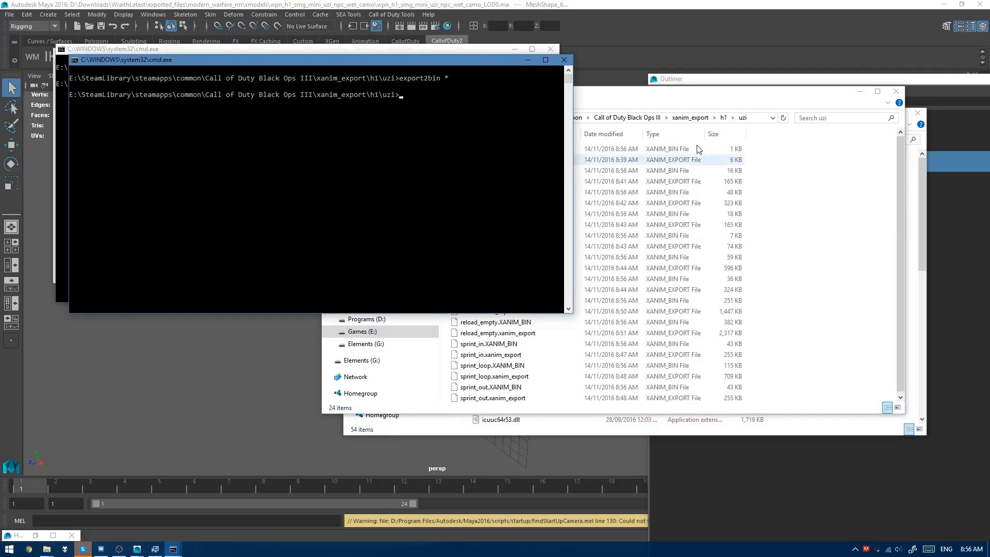
left_click(664, 135)
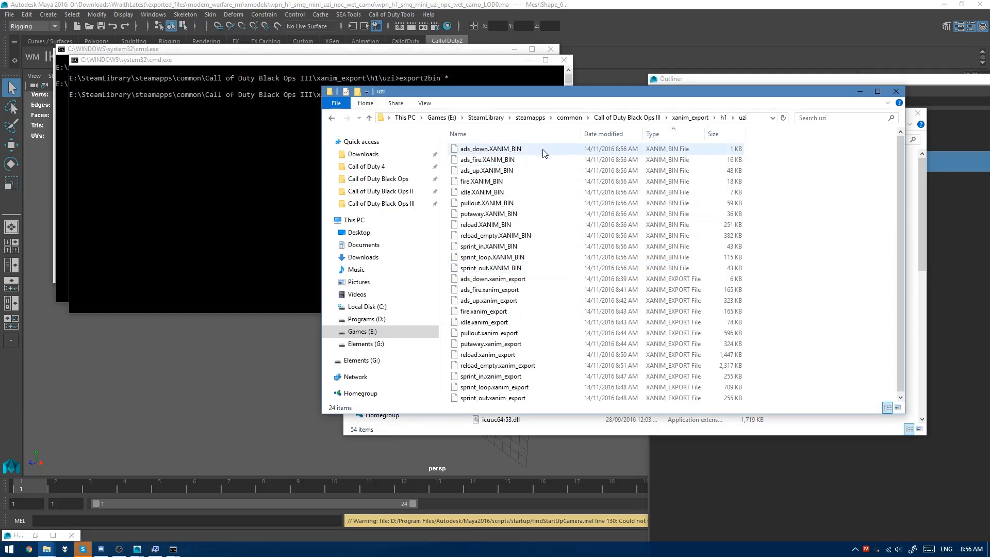
Step: Switch to the Asset Property Editor and create a new GDT file named h1_uzi in the source_data folder
left_click(569, 4)
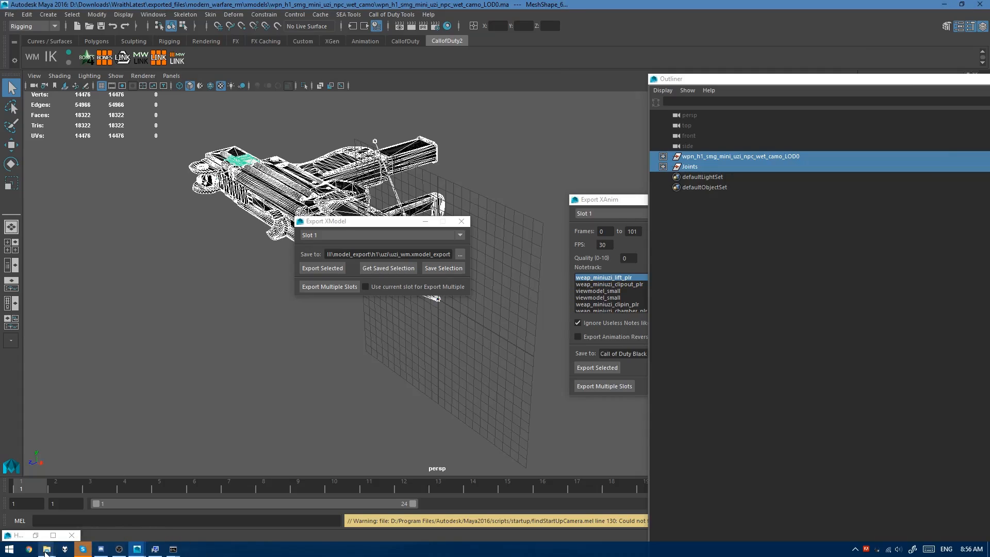
mouse_move(46, 549)
left_click(58, 513)
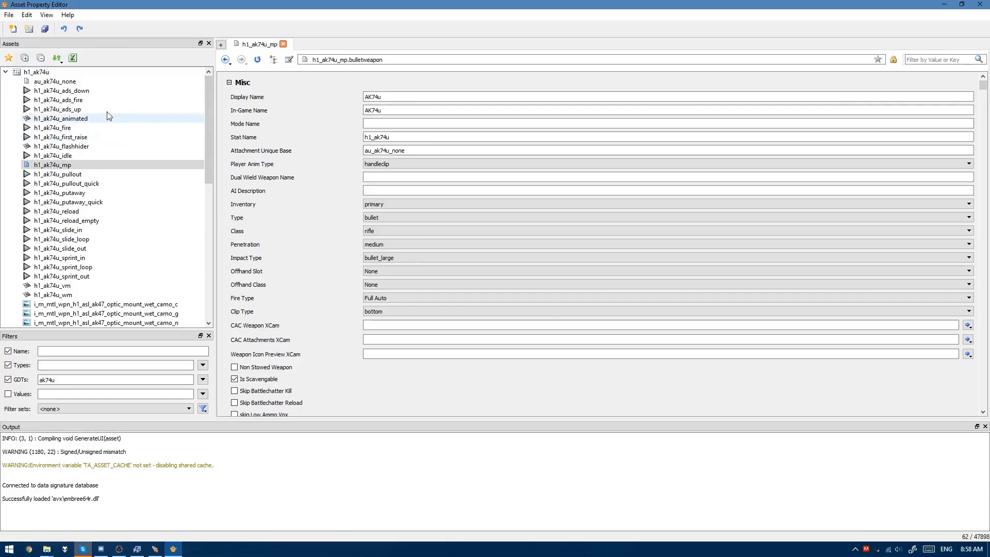
left_click(29, 30)
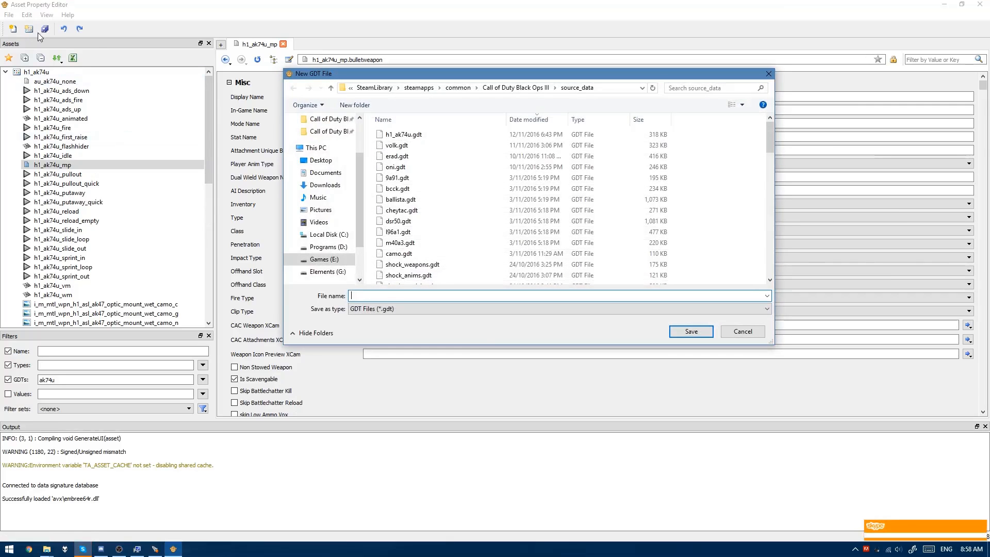
type("h1_")
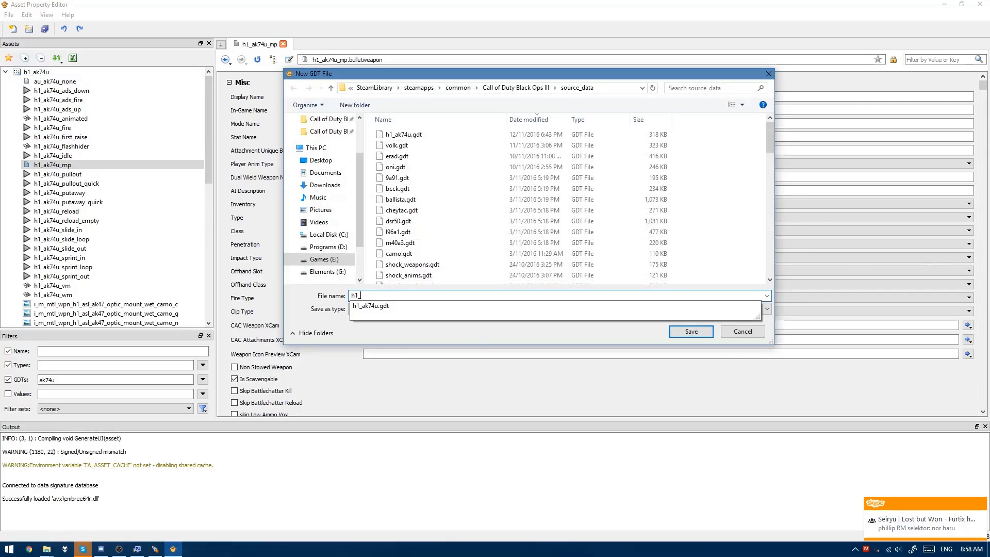
type("uzi")
key("Return")
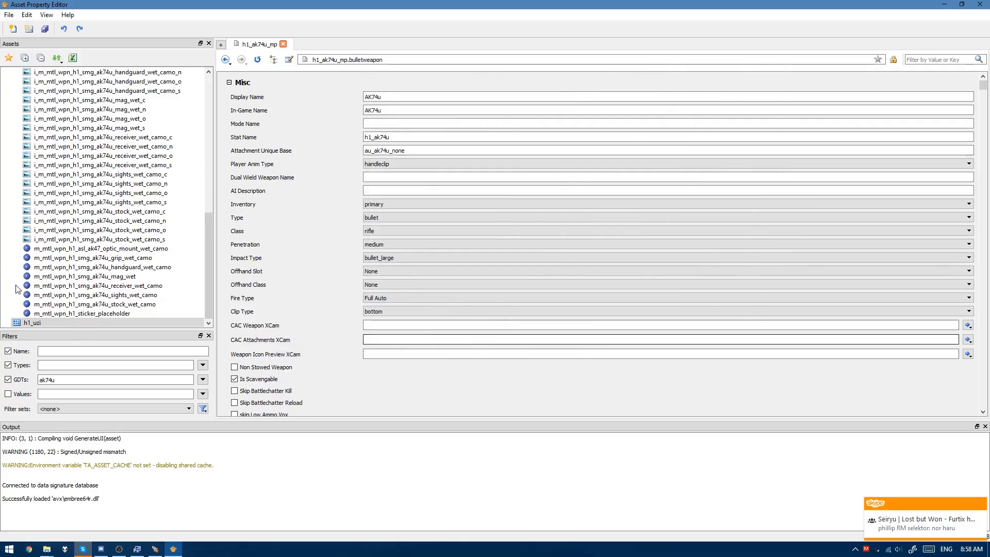
Step: Create a new xmodel asset named uzi_vm in the h1_uzi GDT
right_click(42, 321)
left_click(99, 329)
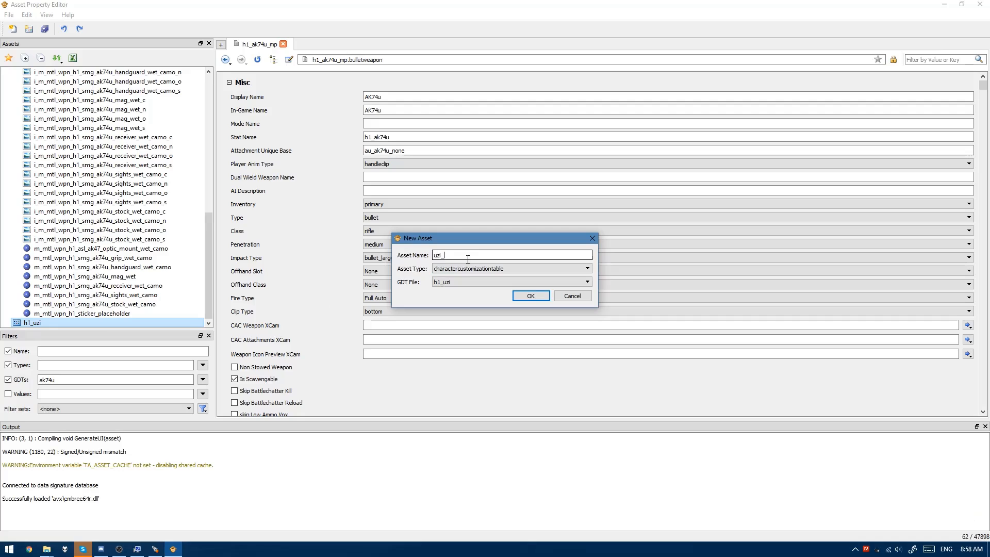
left_click(474, 269)
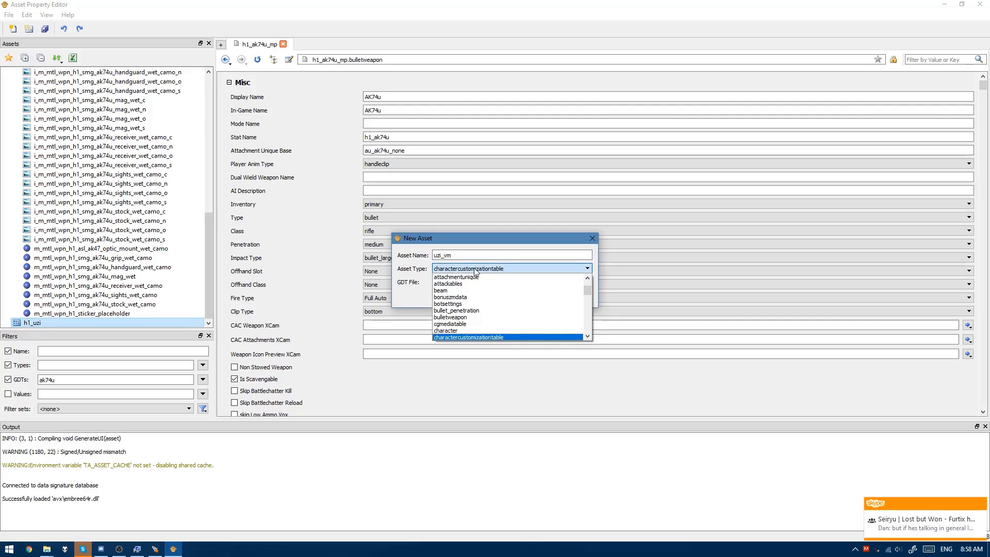
key("Down")
key("Return")
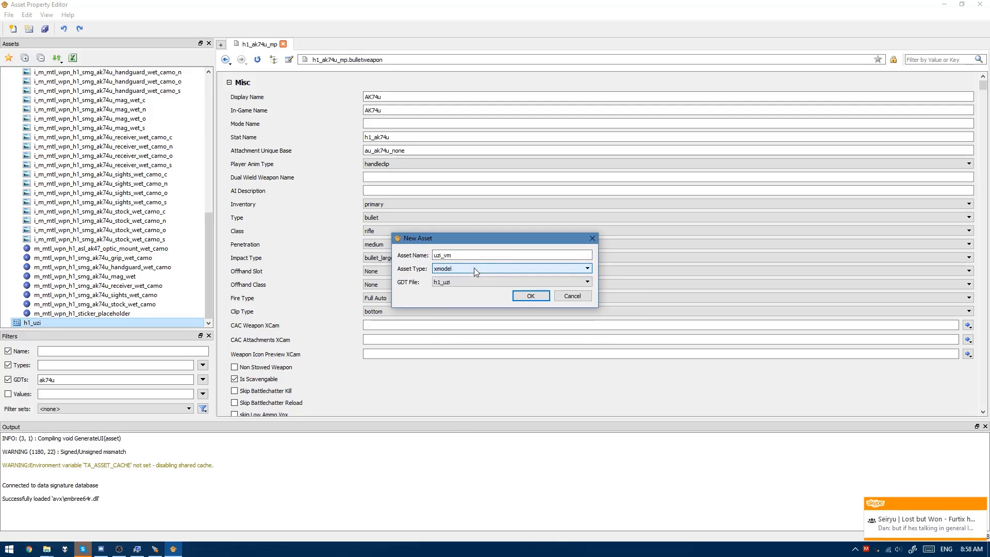
left_click(534, 296)
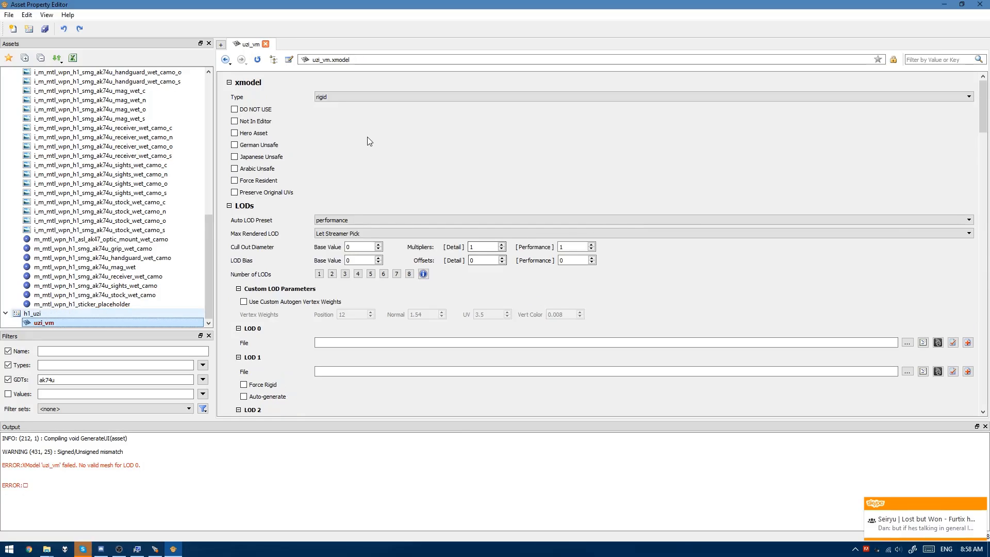
Step: Set uzi_vm's type to animated and its LOD 0 file to h1\uzi\uzi_vm.XMODEL_BIN, and inspect the model in the preview
left_click(339, 98)
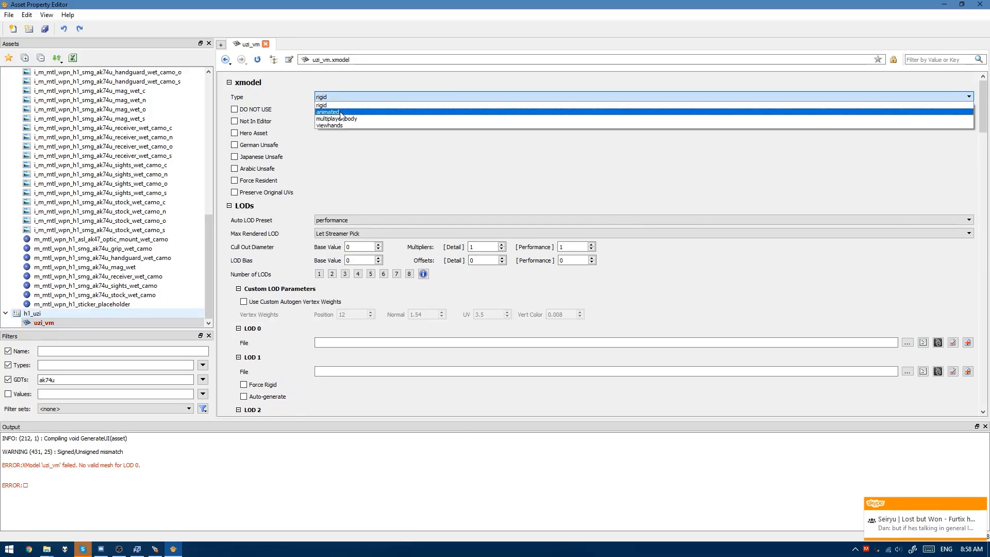
left_click(340, 112)
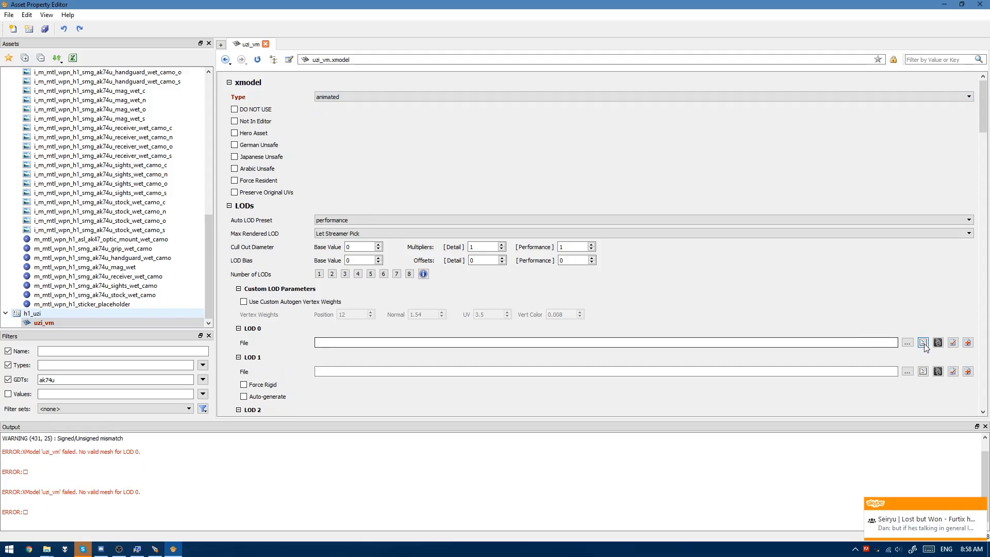
left_click(907, 343)
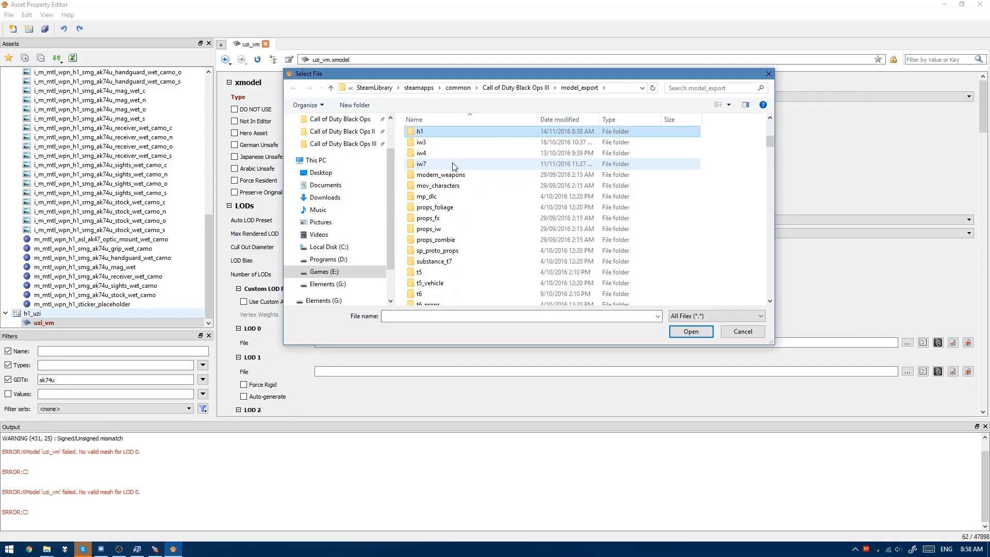
double_click(431, 132)
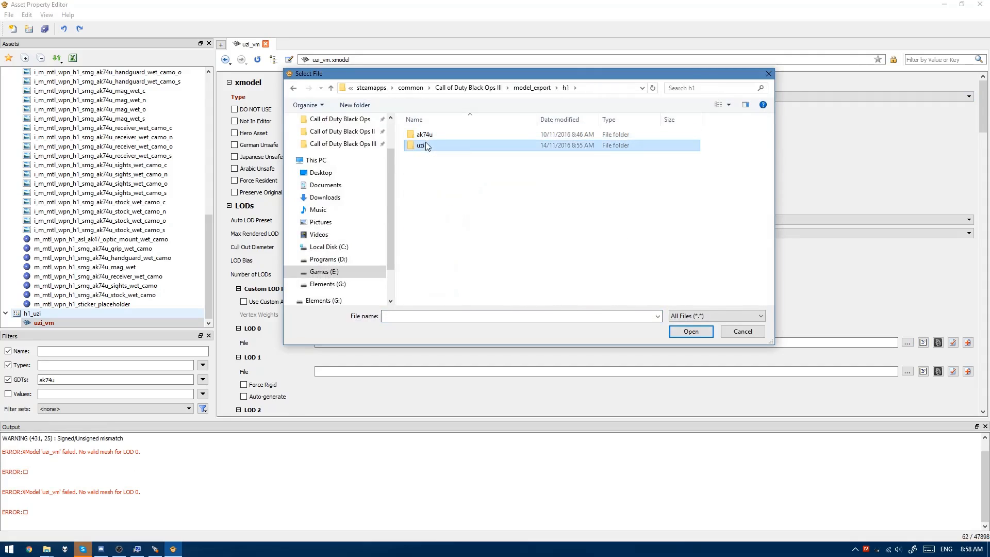
double_click(425, 144)
left_click(621, 122)
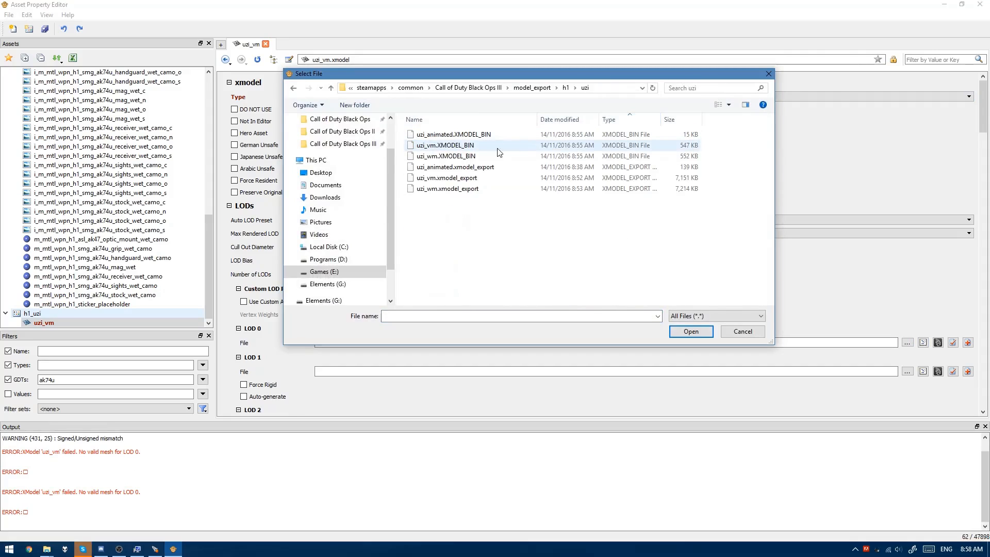
left_click(422, 146)
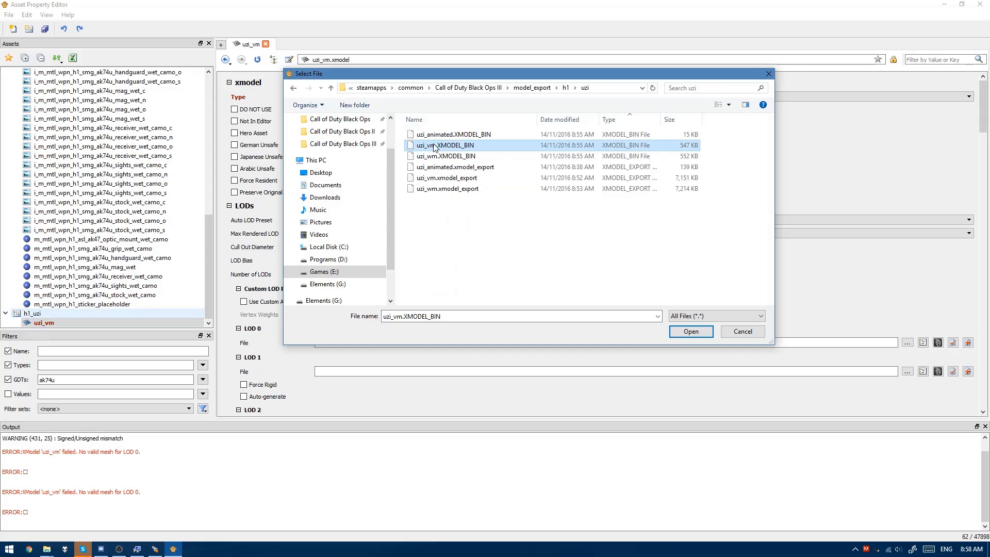
double_click(434, 146)
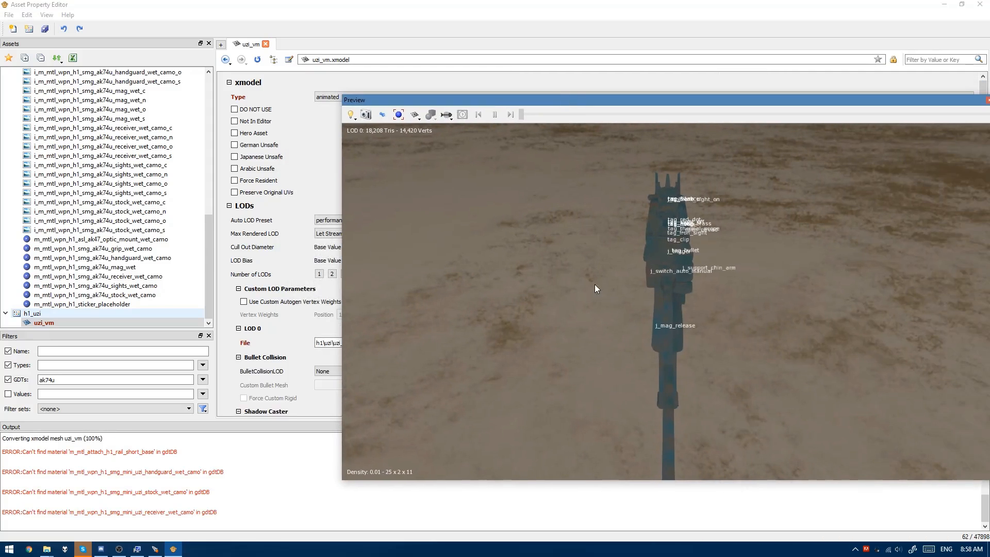
left_click_drag(595, 285, 742, 242)
middle_click_drag(589, 325, 627, 281)
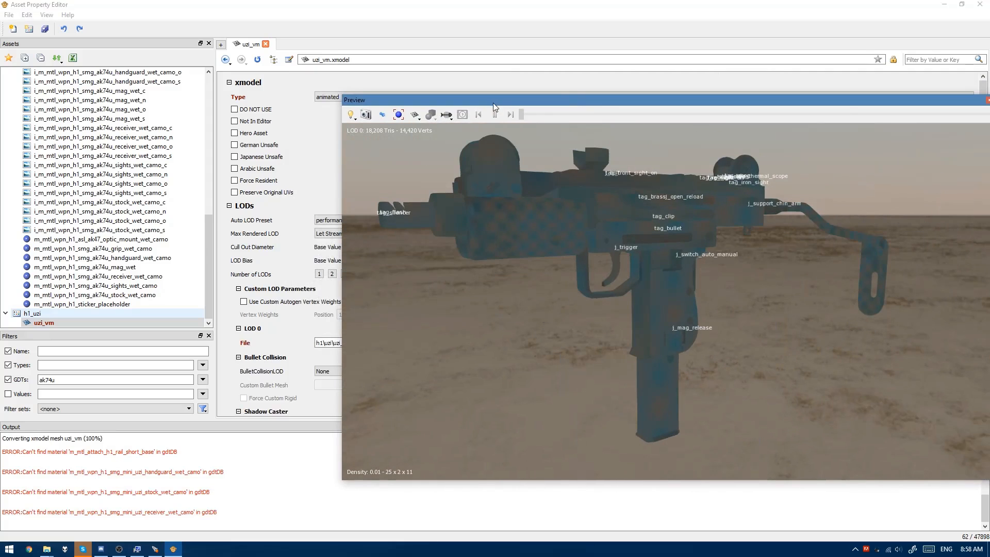
left_click_drag(492, 103, 989, 103)
Step: Duplicate uzi_vm as uzi_wm and set the copy's LOD 0 file to uzi_wm.XMODEL_BIN
right_click(72, 321)
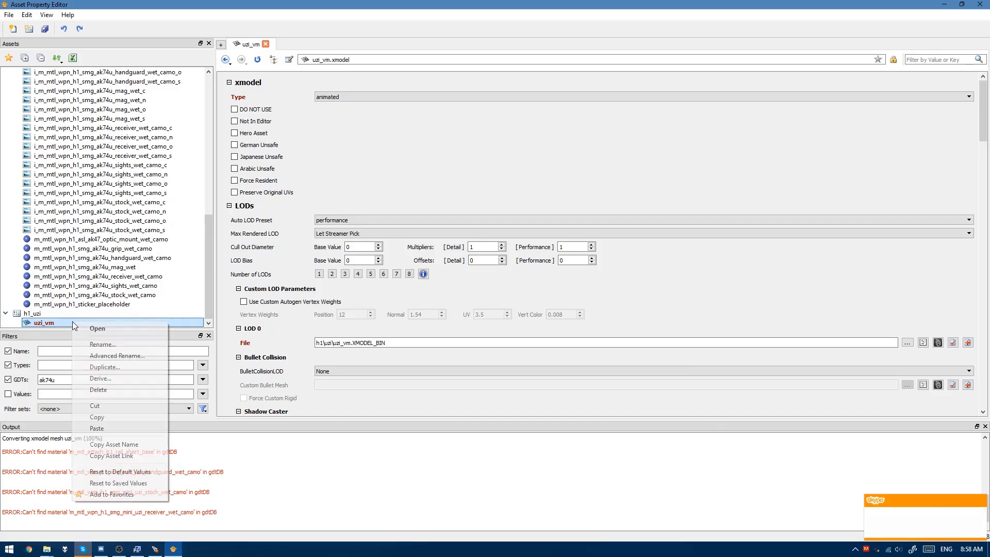
left_click(108, 367)
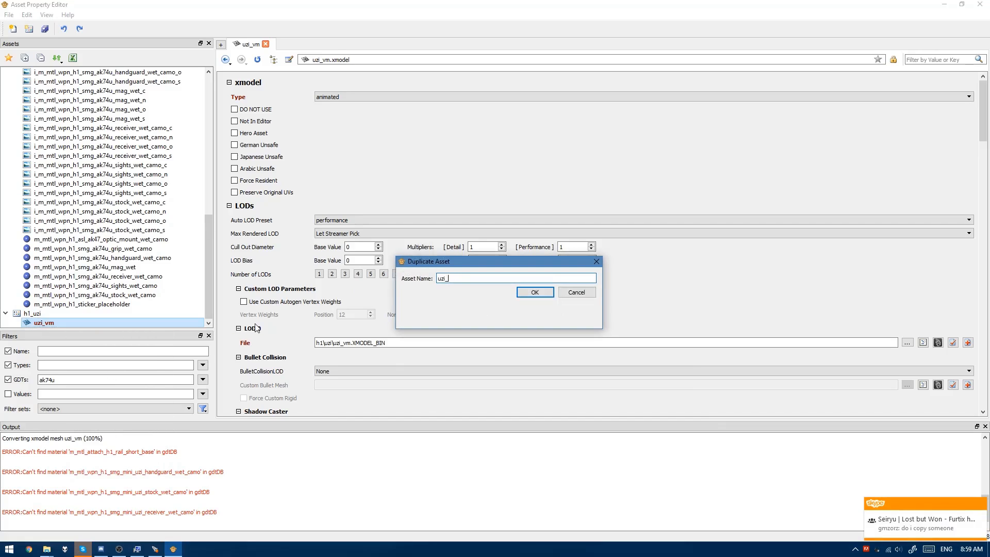
type("wm")
key("Return")
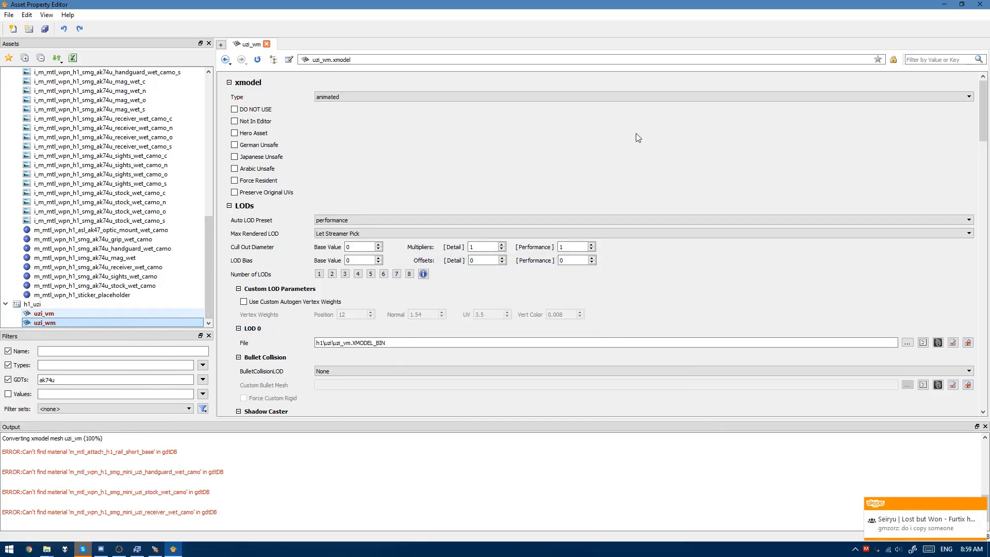
left_click(905, 345)
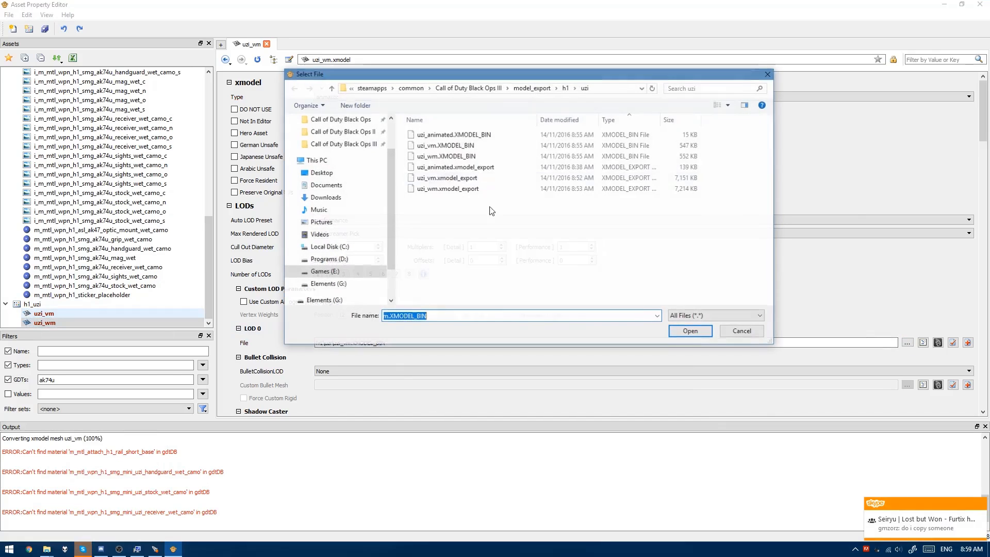
double_click(447, 158)
Step: Duplicate uzi_wm as uzi_animated and set the copy's LOD 0 file to uzi_animated.XMODEL_BIN
right_click(63, 322)
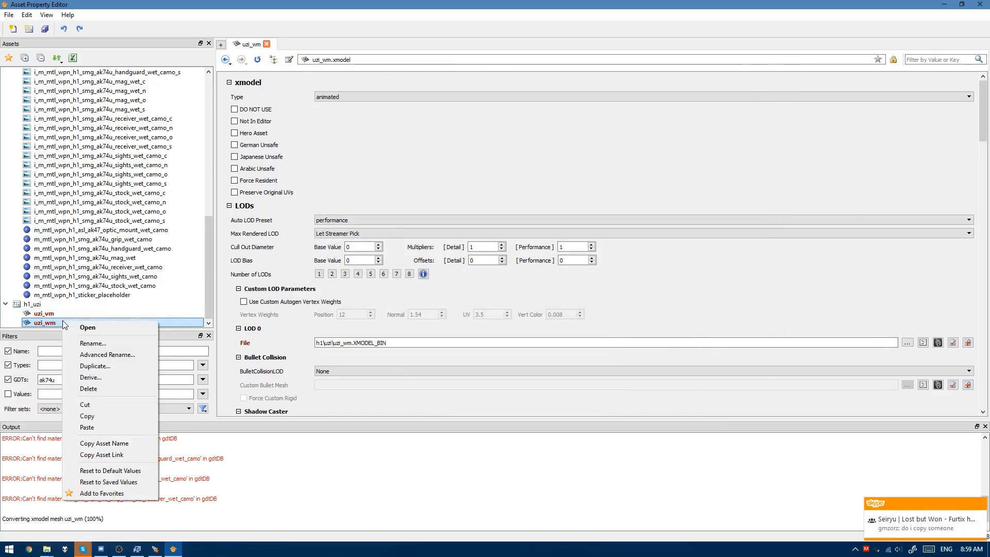
left_click(101, 361)
type("animated")
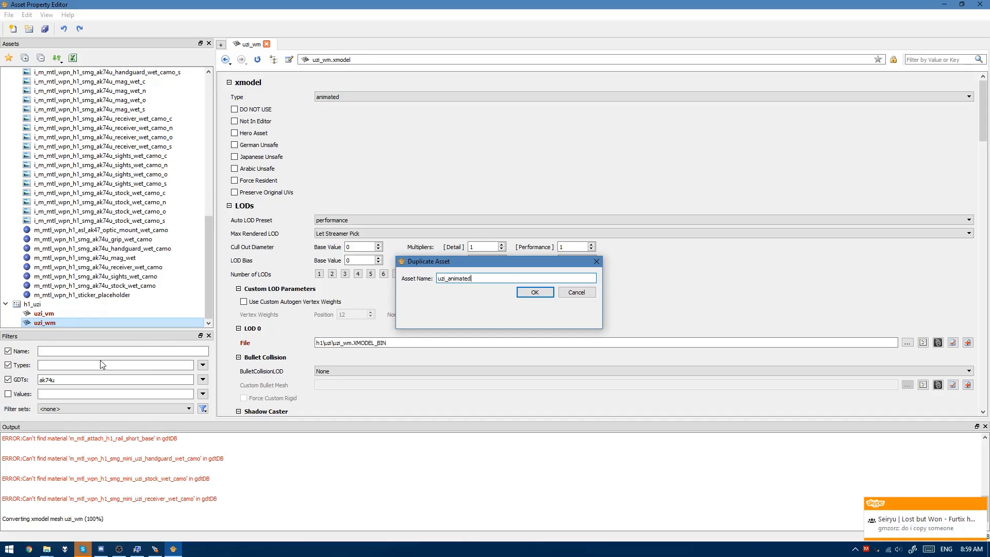
key("Return")
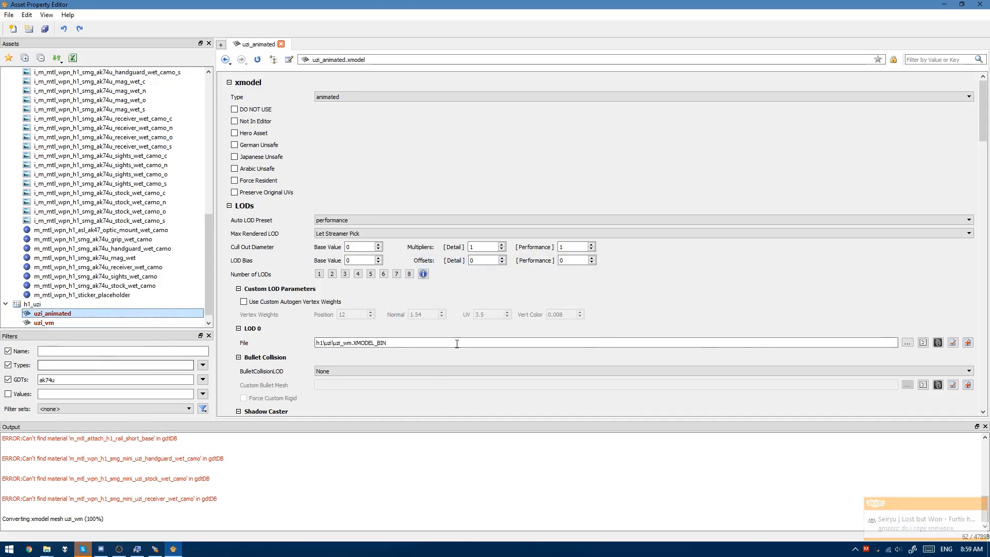
left_click(906, 343)
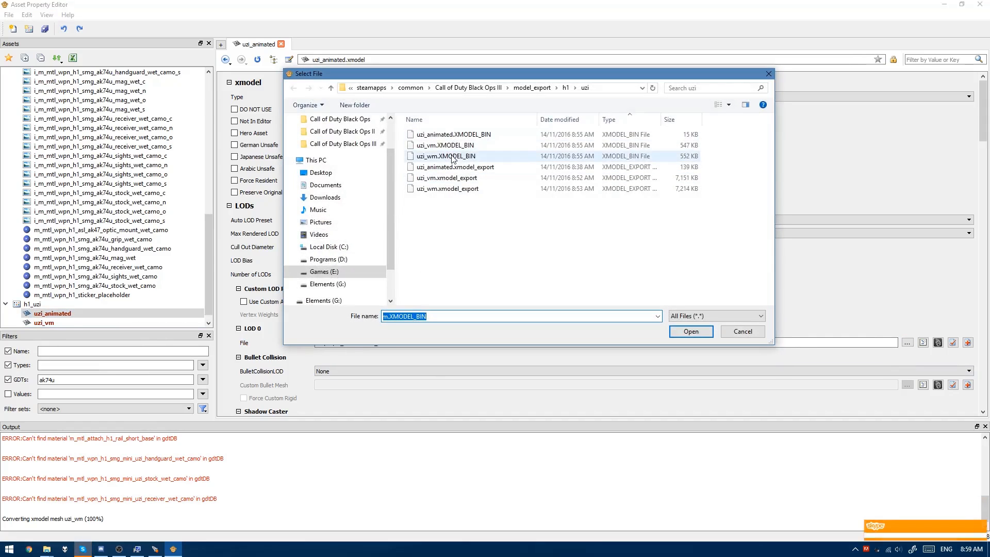
double_click(474, 135)
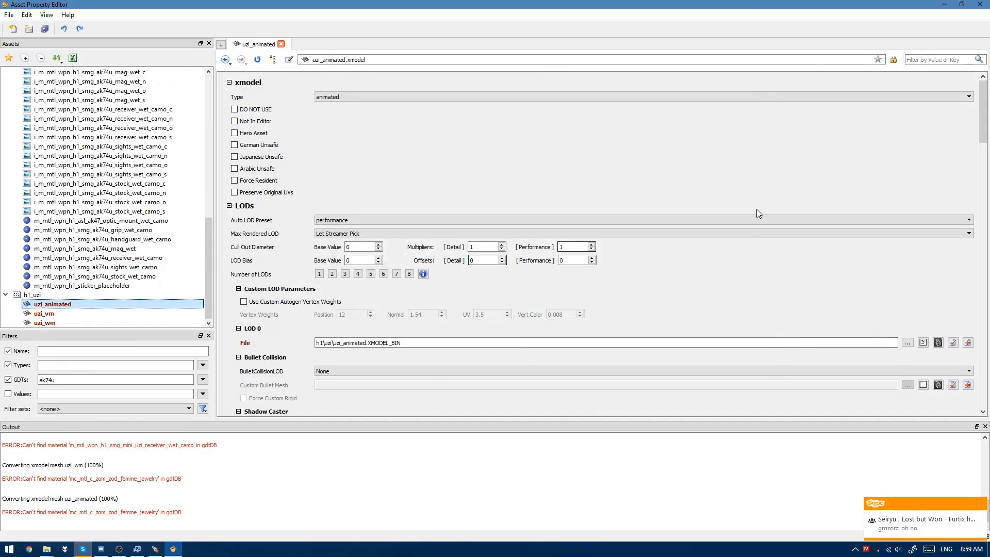
Step: Examine the uzi_animated skeleton in the model preview with the bones drawn and their name labels hidden
left_click_drag(989, 118, 235, 104)
left_click_drag(271, 318, 339, 279)
right_click(338, 277)
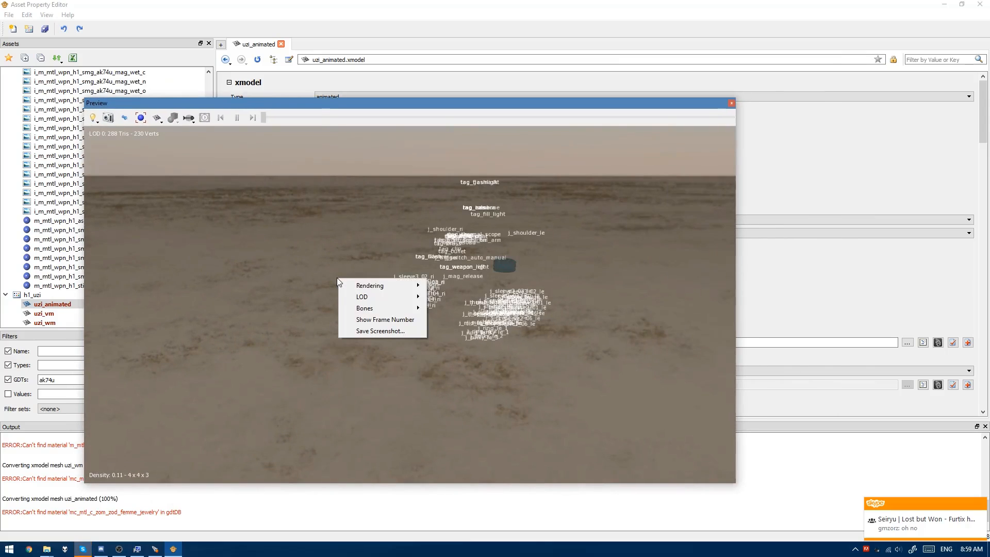
mouse_move(374, 307)
left_click(451, 348)
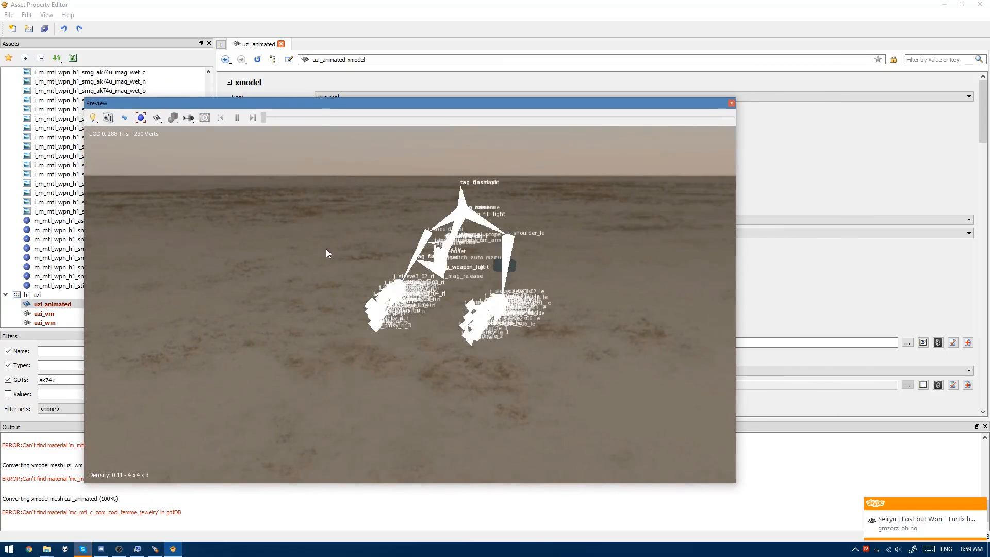
right_click(326, 248)
mouse_move(371, 277)
left_click(449, 307)
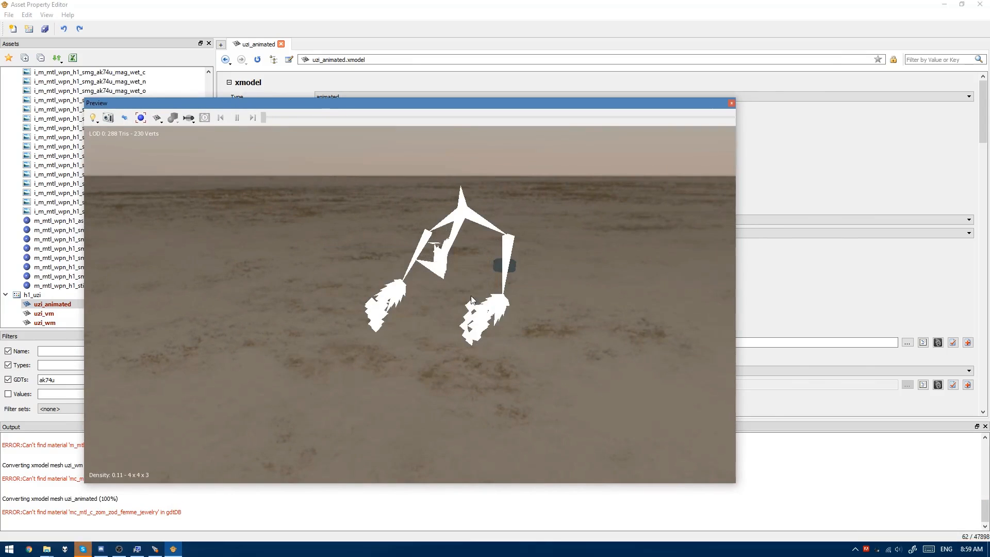
mouse_move(469, 295)
left_mouse_down()
mouse_move(423, 268)
mouse_move(397, 281)
left_mouse_up()
left_click_drag(480, 278, 479, 262)
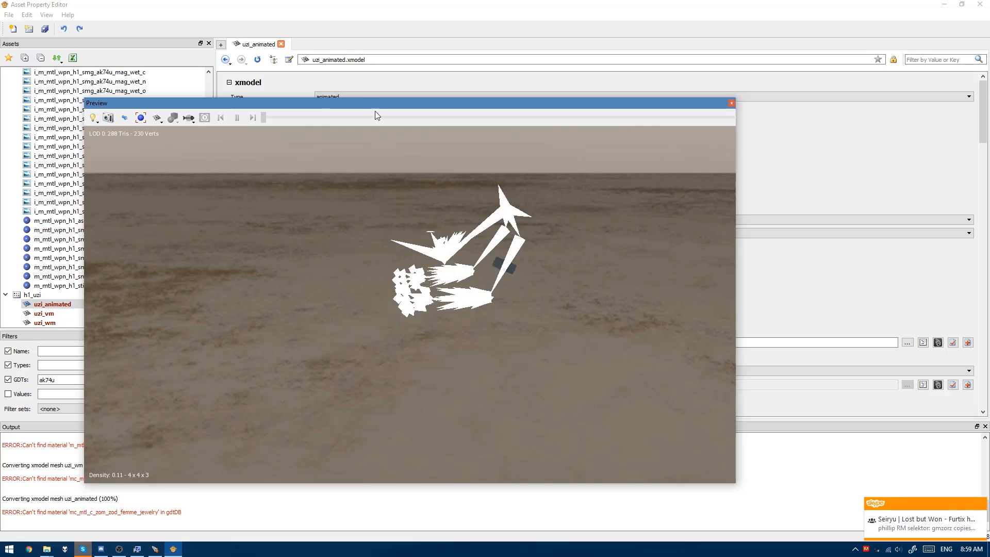
left_click_drag(366, 102, 989, 102)
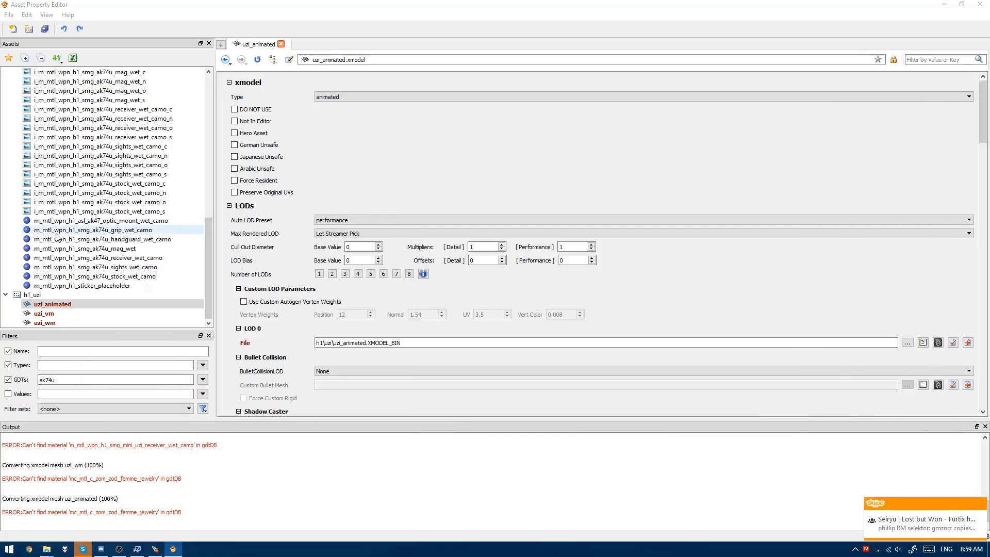
Step: Save the assets, and create the missing material m_mtl_attach_h1_rail_short_base in h1_uzi from uzi_vm's material list
key("ctrl+s")
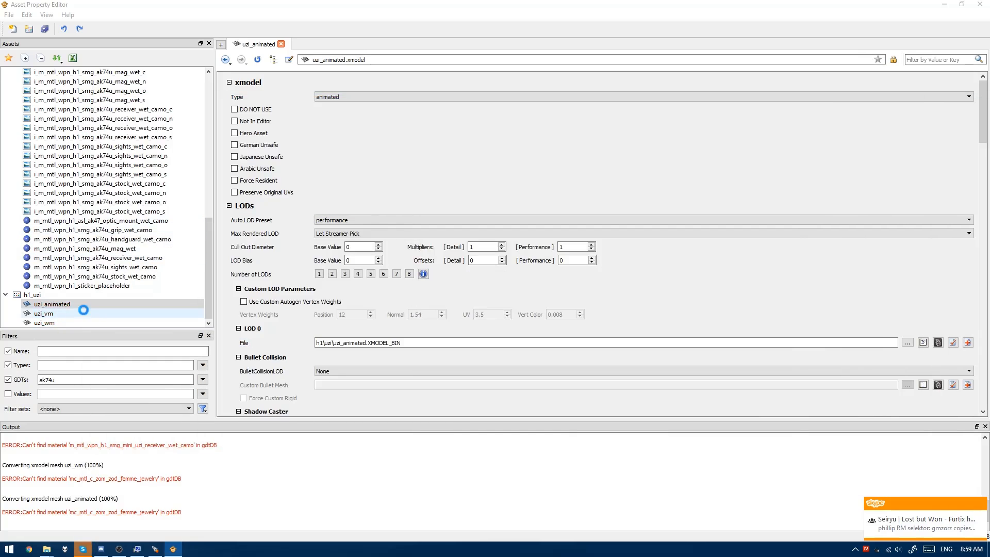
left_click(75, 313)
scroll(428, 300, "down", 6)
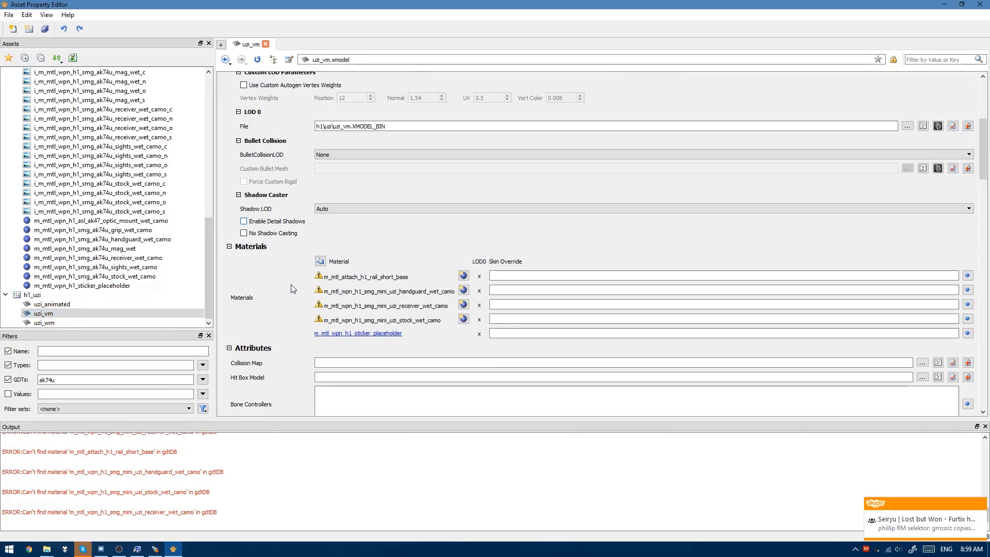
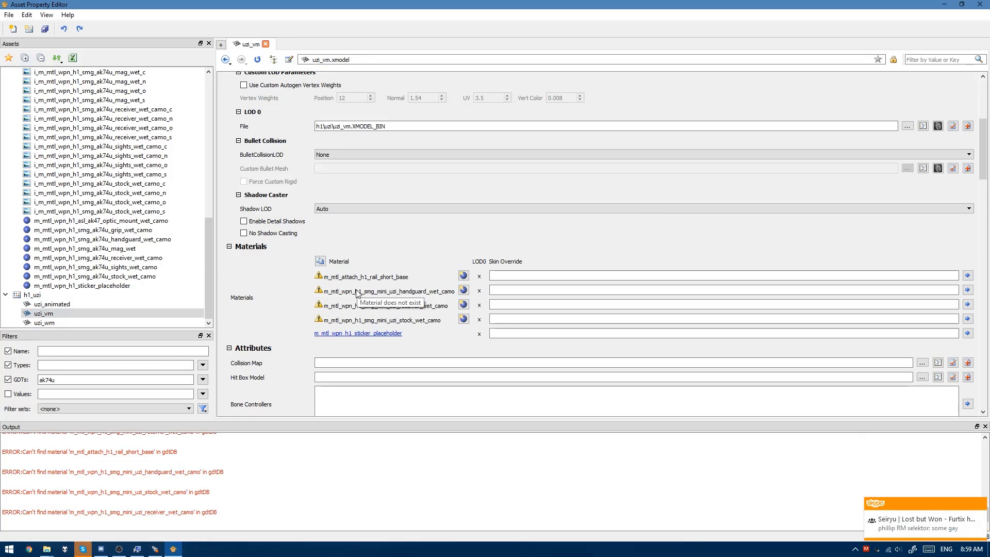
scroll(356, 291, "up", 7)
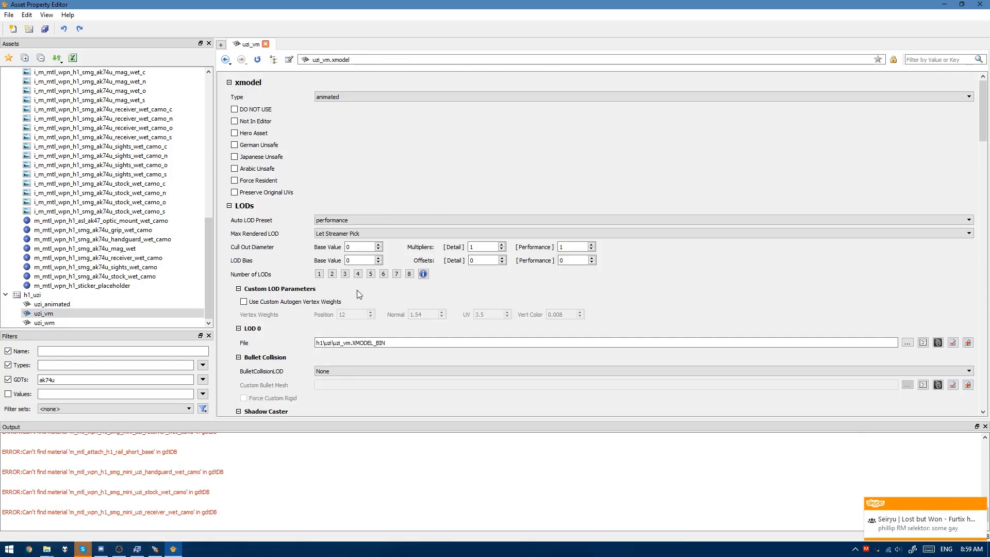
scroll(408, 239, "down", 4)
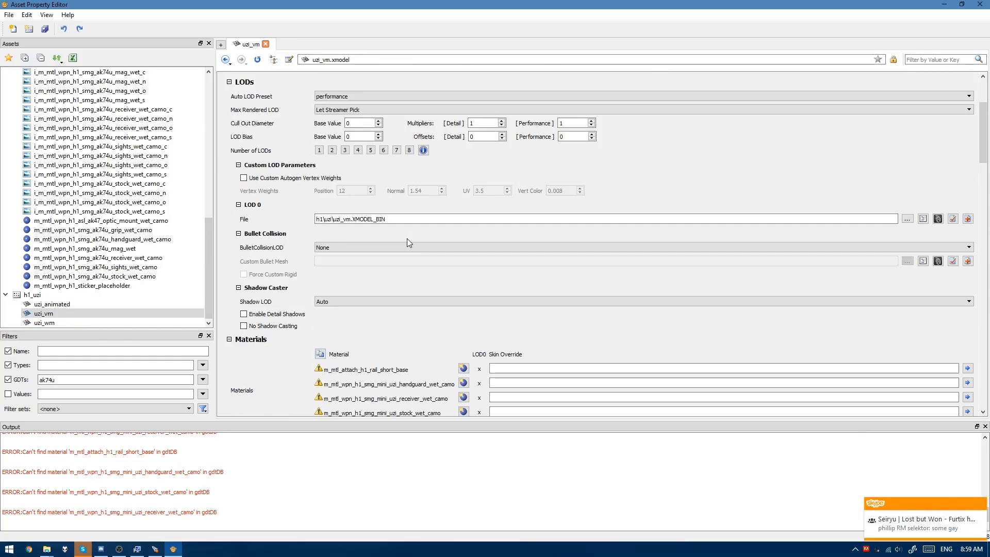
scroll(409, 242, "down", 4)
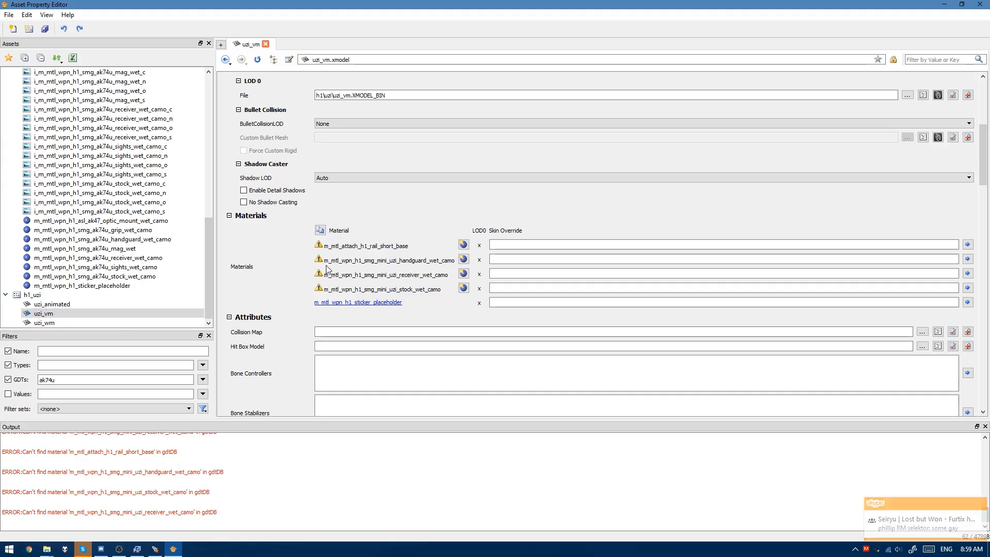
mouse_move(321, 248)
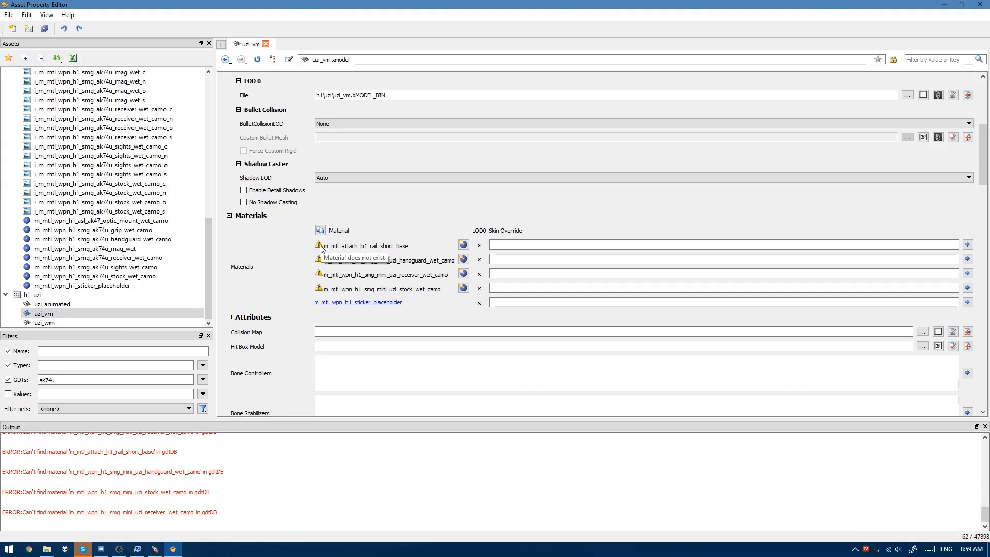
left_click(462, 245)
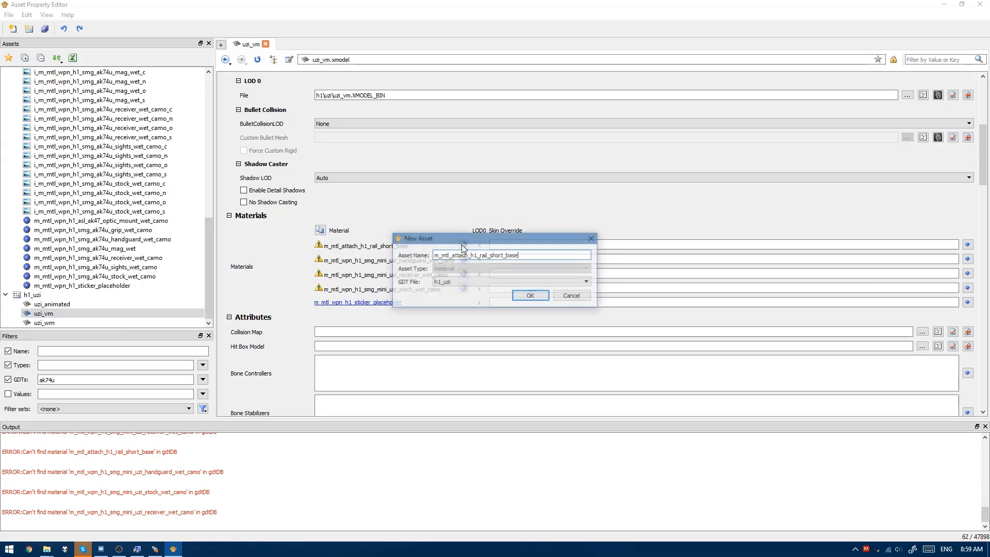
left_click(531, 299)
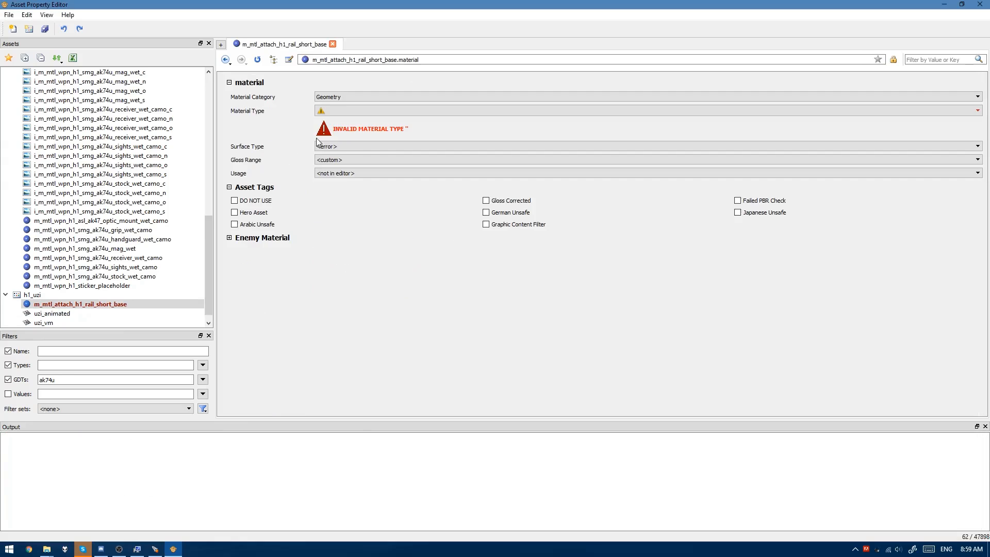
Step: Set the m_mtl_attach_h1_rail_short_base material's type to lit_weapon and its surface type to <none>
left_click(358, 110)
type("_weapon")
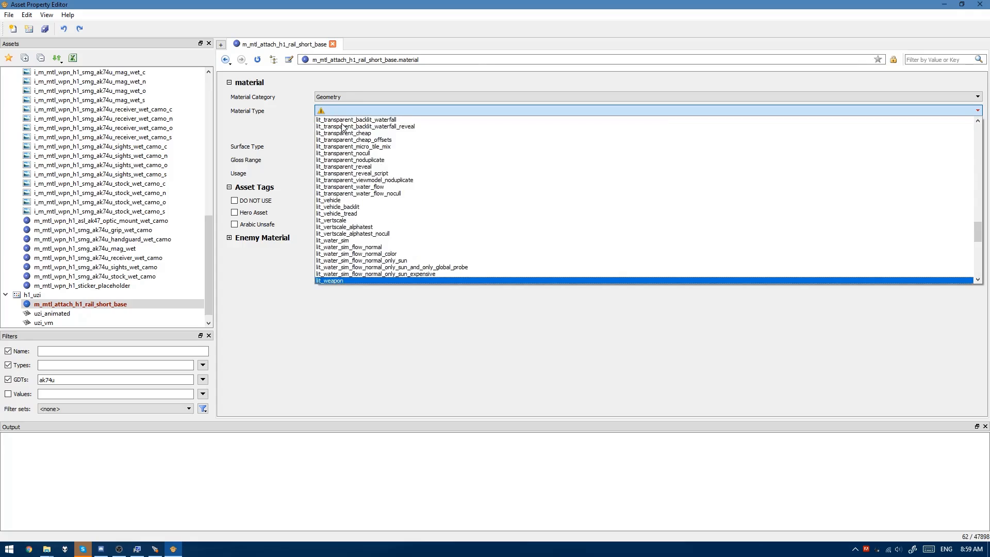
key("Return")
left_click(330, 124)
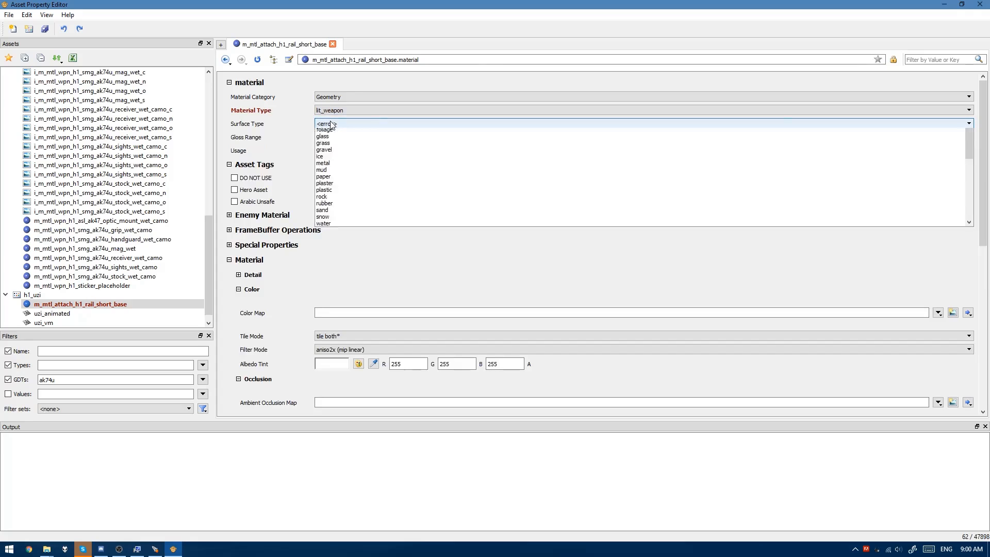
left_click(334, 129)
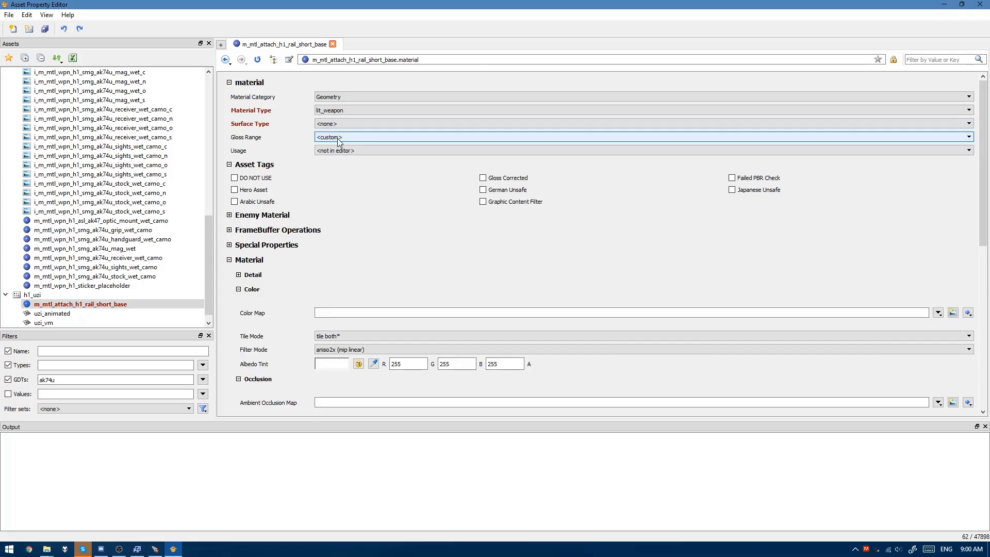
Step: Duplicate m_mtl_attach_h1_rail_short_base as the missing material m_mtl_wpn_h1_smg_mini_uzi_handguard_wet_camo, taking the name from uzi_vm's material list
left_click(66, 320)
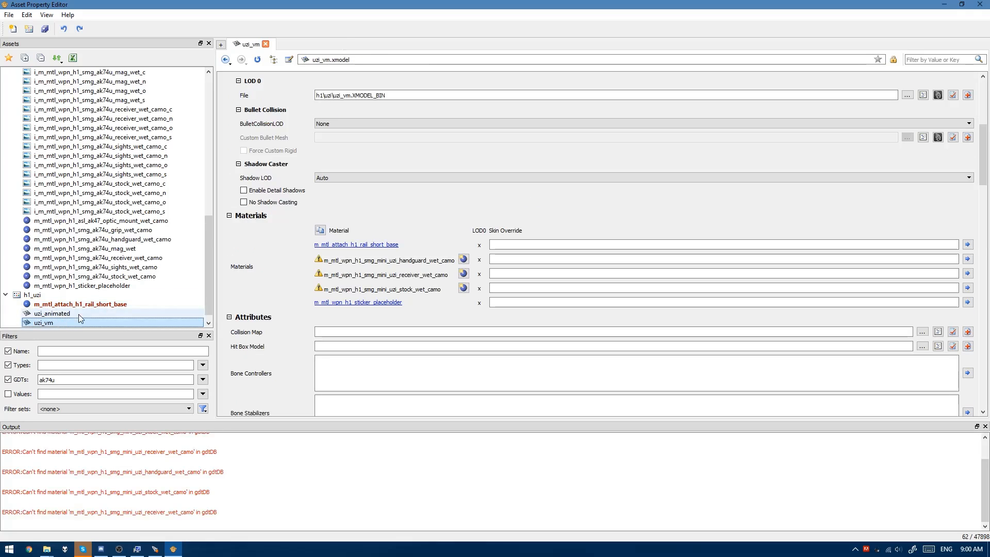
left_click(463, 259)
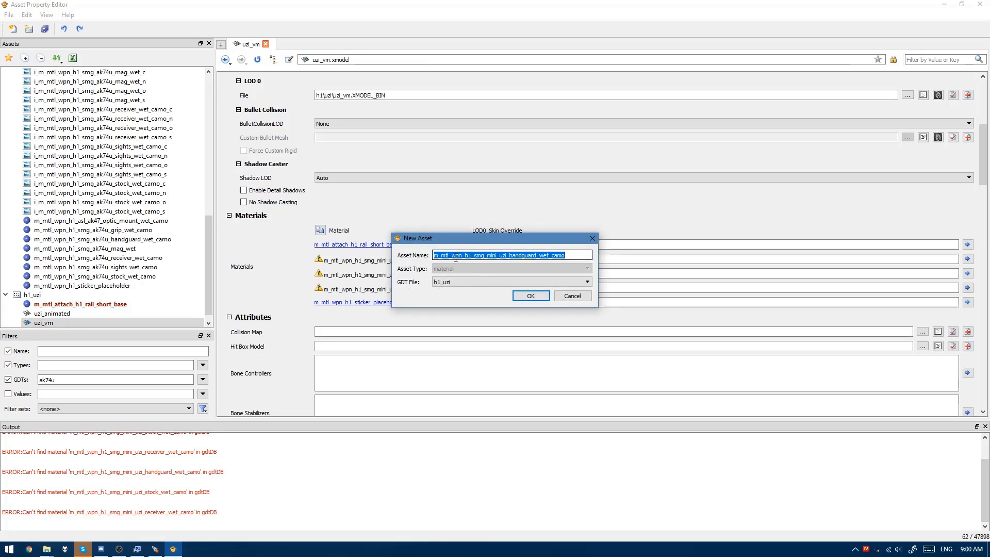
left_click(97, 304)
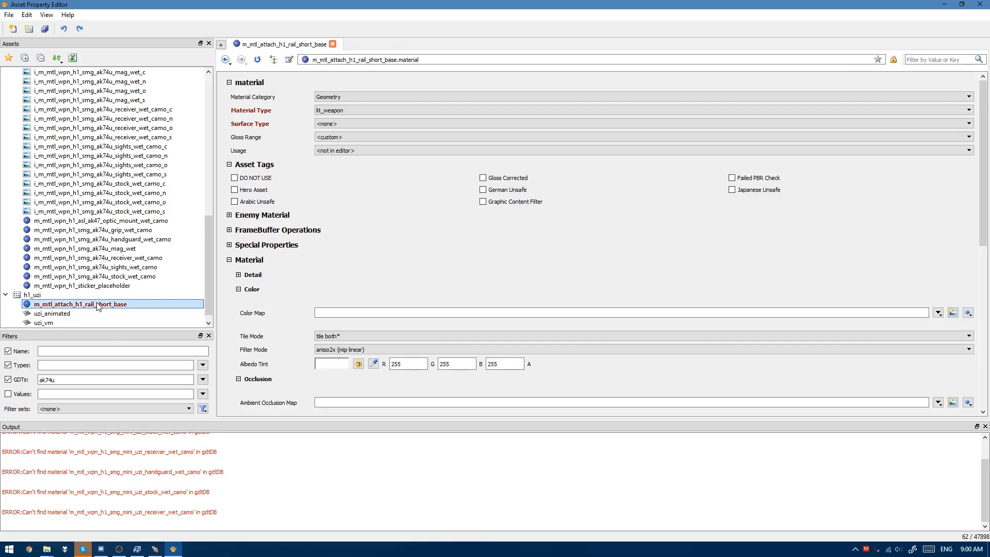
right_click(98, 305)
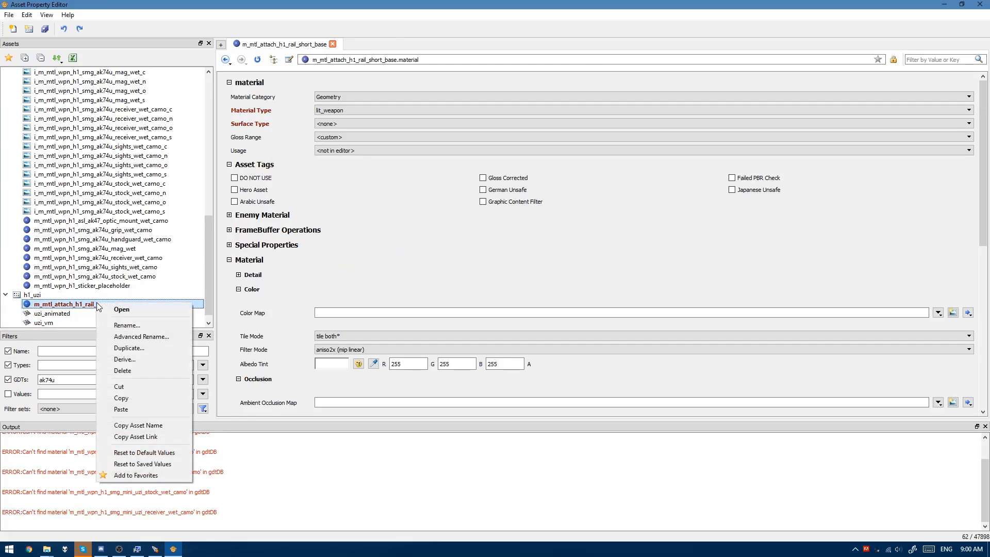
left_click(129, 348)
type("m_mtl_wpn_h1_smg_mini_uzi_handguard_wet_camo")
key("Return")
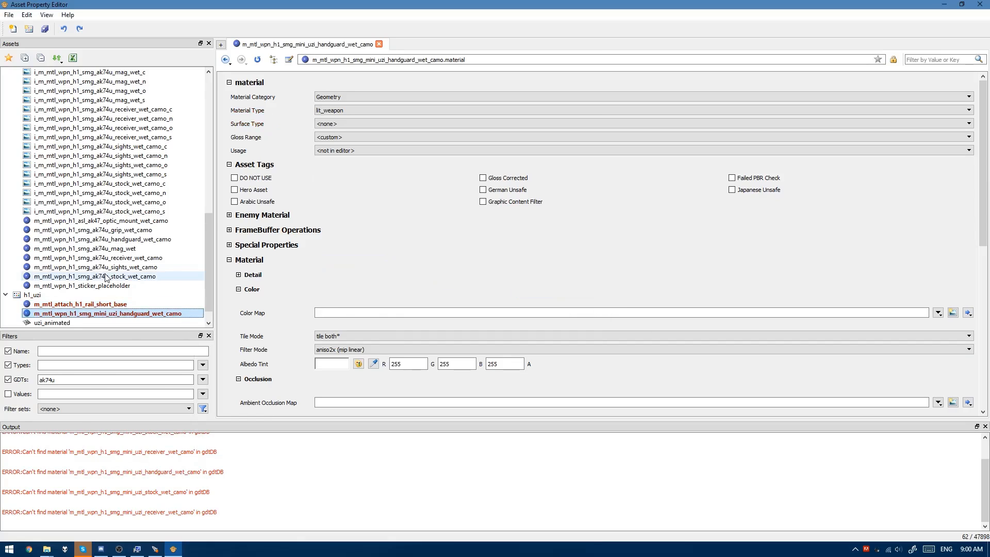
Step: Duplicate the handguard material as m_mtl_wpn_h1_smg_mini_uzi_receiver_wet_camo, taking the missing name from uzi_vm's material list
left_click(44, 313)
left_click(457, 273)
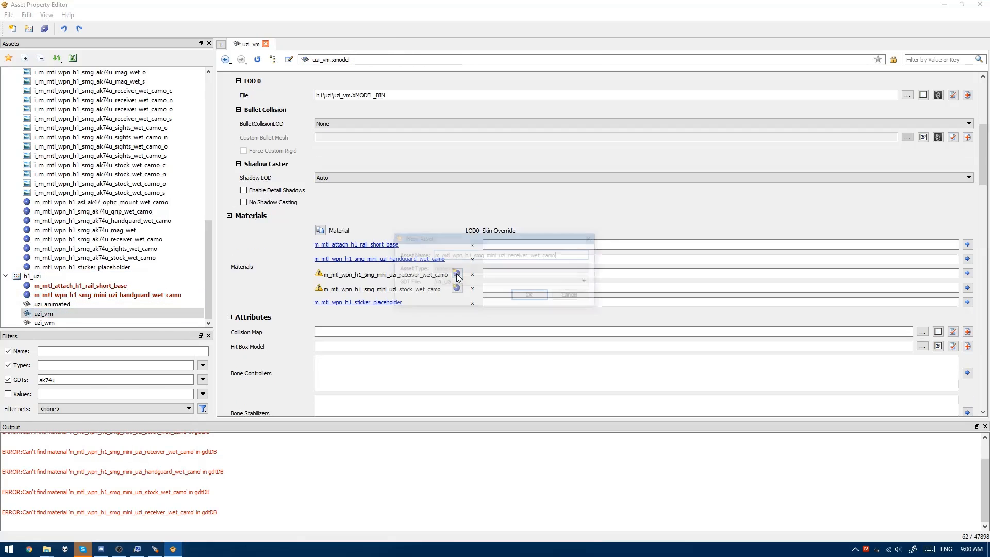
key("Escape")
left_click(129, 295)
right_click(130, 296)
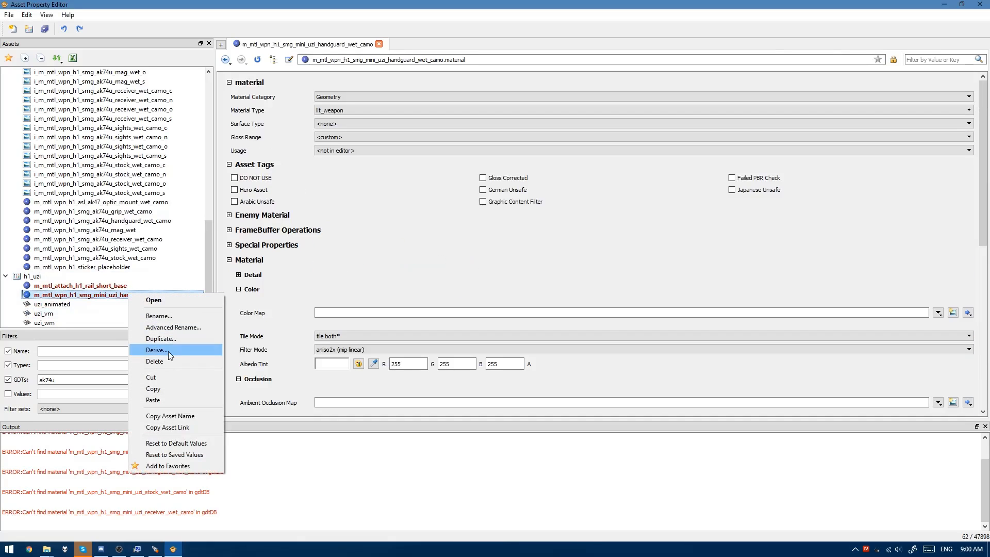
left_click(164, 339)
type("m_mtl_wpn_h1_smg_mini_uzi_receiver_wet_camo")
key("Return")
Step: Duplicate the receiver material as m_mtl_wpn_h1_smg_mini_uzi_stock_wet_camo, copying the missing name from uzi_vm's material list
left_click(52, 323)
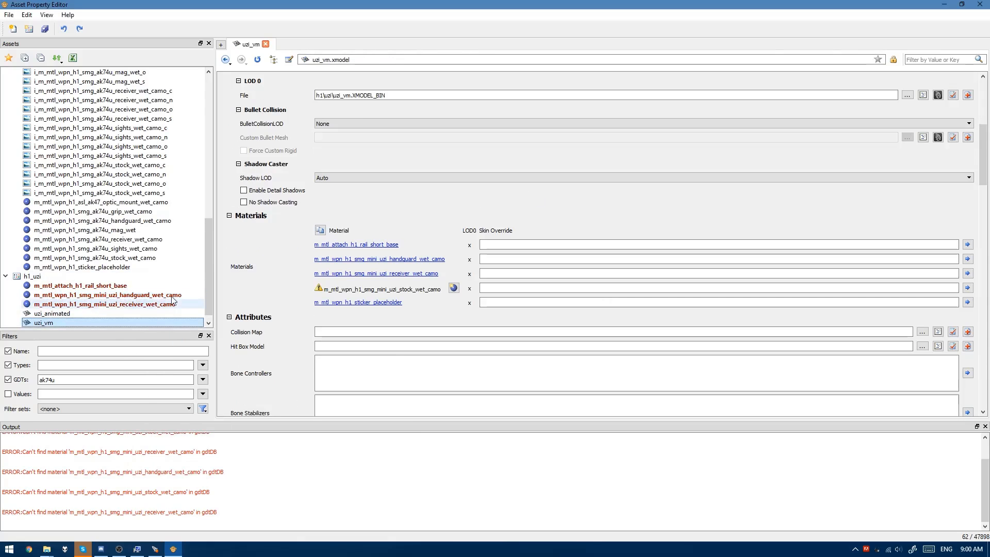
left_click(454, 287)
key("ctrl+c")
key("Escape")
left_click(119, 304)
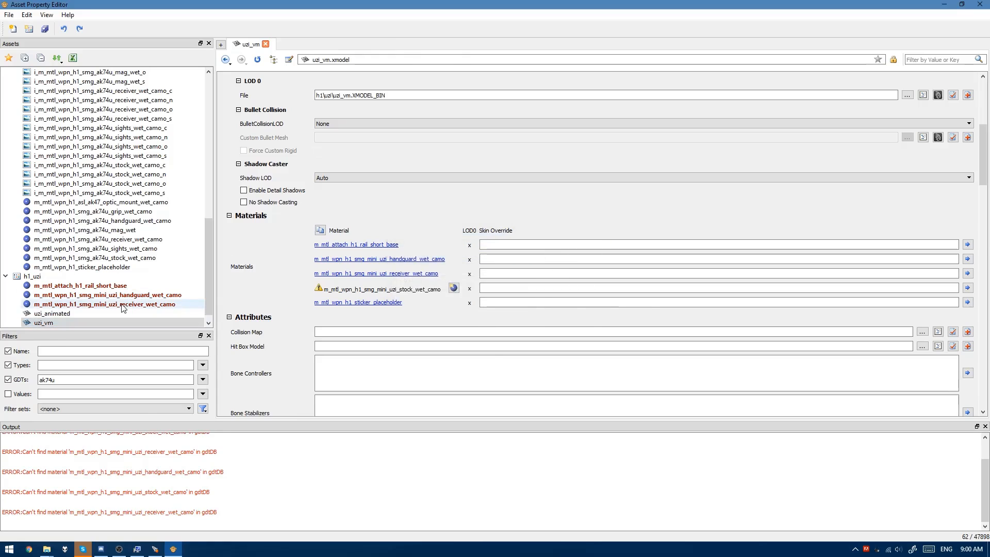
right_click(120, 304)
left_click(162, 350)
key("ctrl+v")
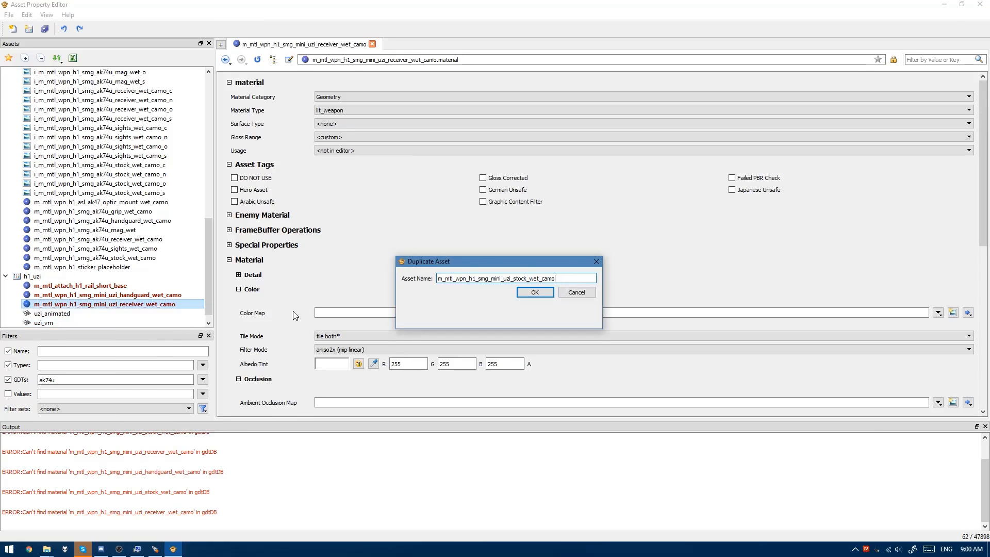
key("Return")
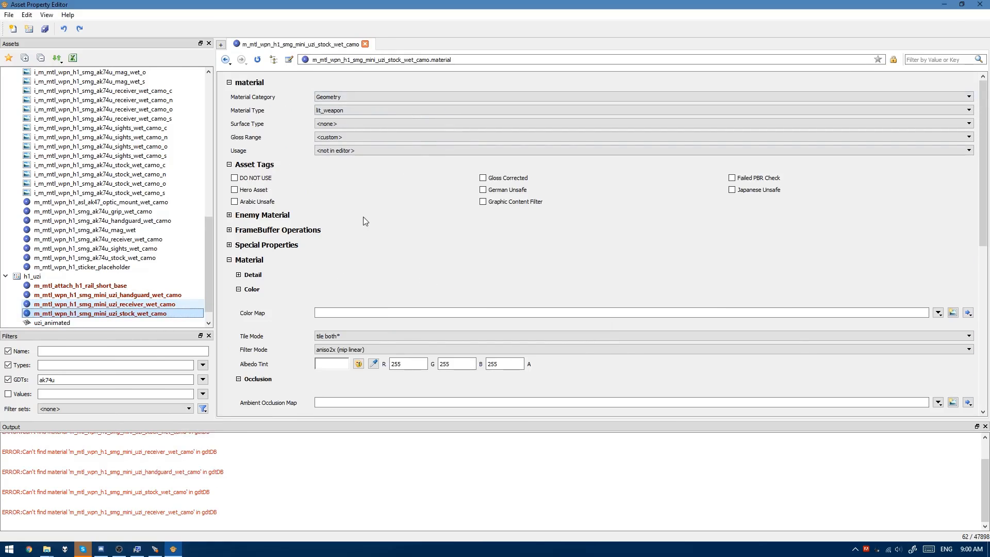
Step: Examine the uzi_vm and uzi_wm models in the model preview with the new materials assigned
scroll(126, 309, "down", 1)
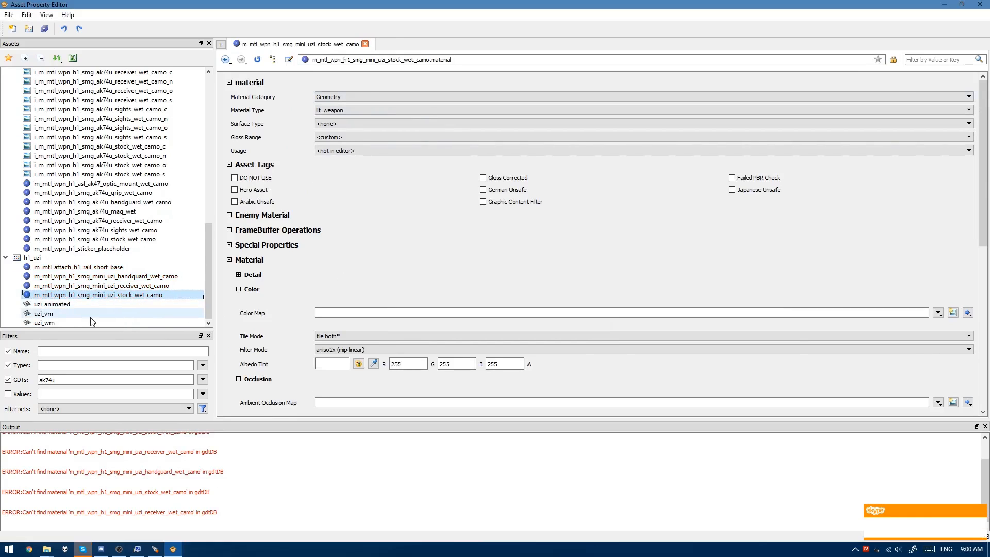
left_click(123, 314)
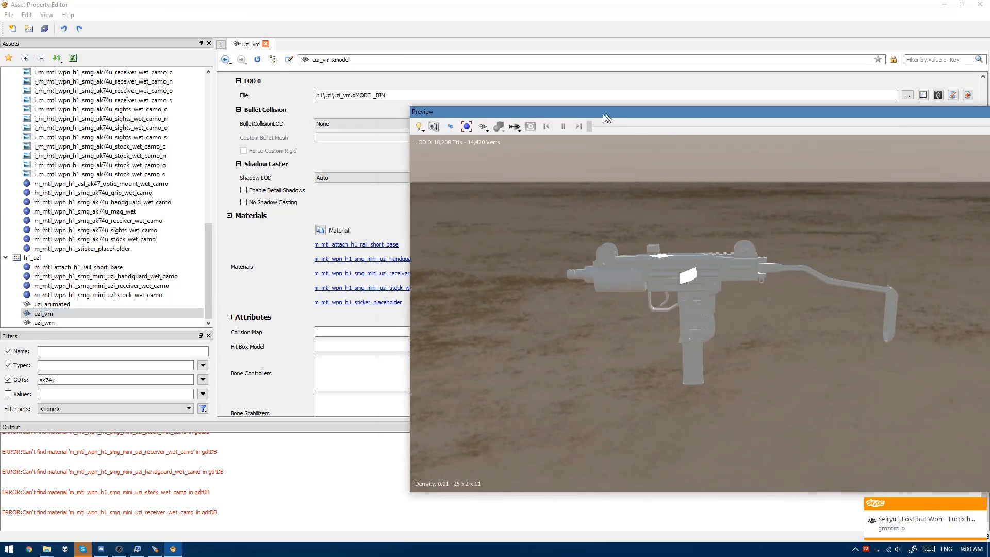
left_click_drag(606, 118, 533, 115)
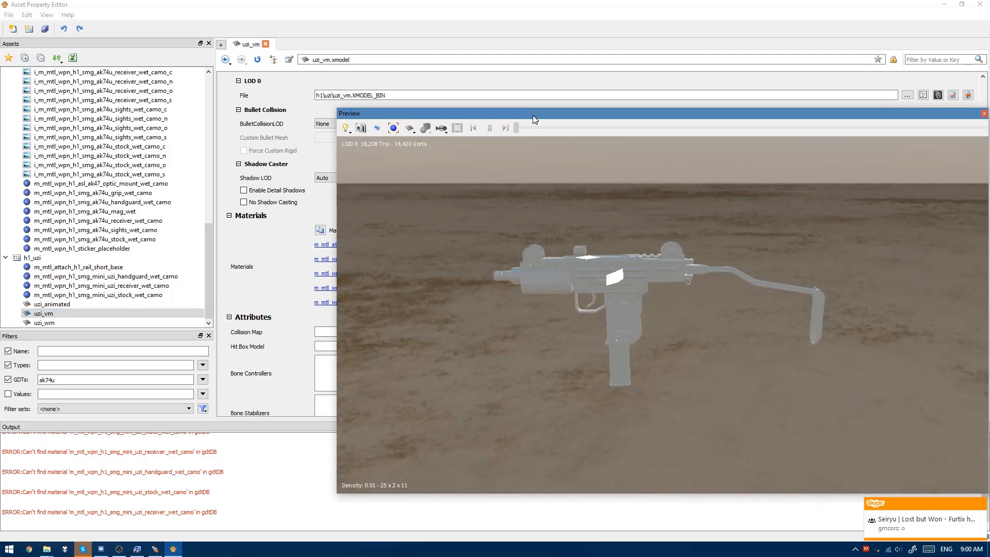
left_click_drag(577, 251, 483, 262)
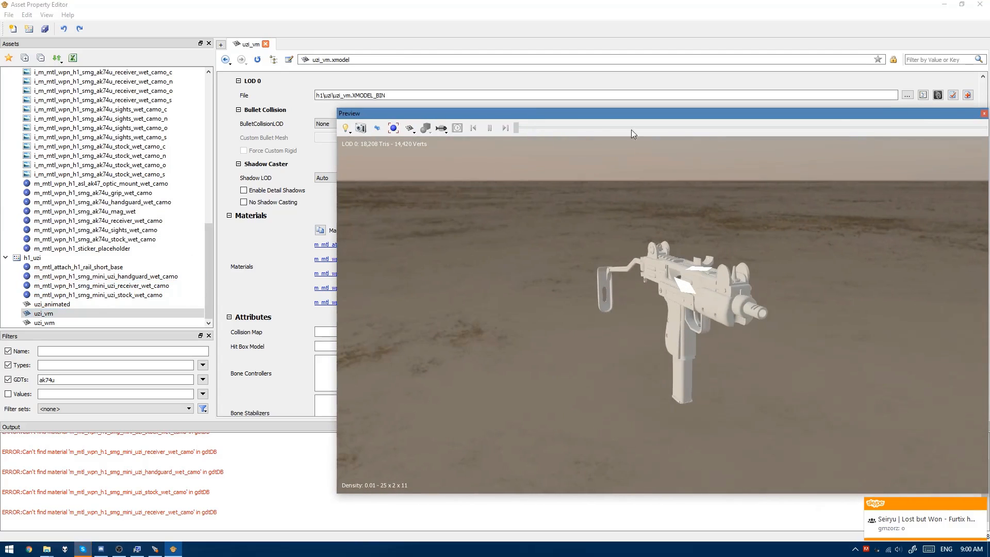
left_click_drag(605, 121, 610, 116)
left_click(56, 323)
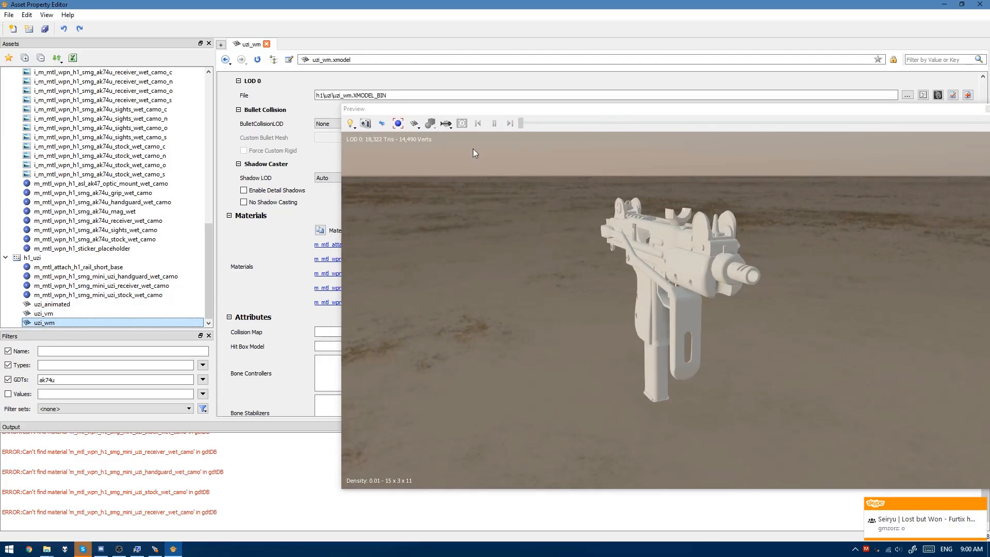
Step: Move the model preview window aside to uncover uzi_wm's materials list and its skin override fields
left_click_drag(475, 109, 730, 113)
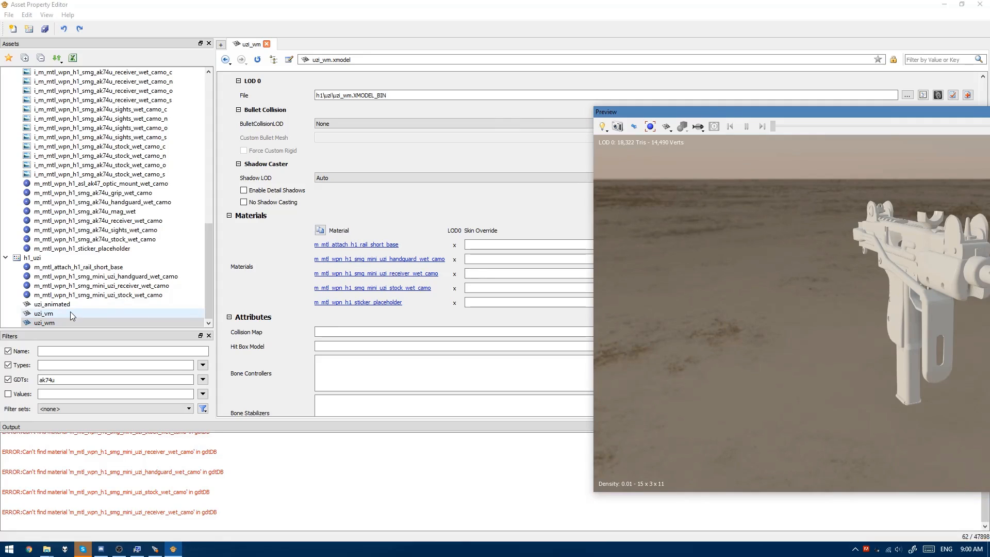
left_click(489, 248)
left_click(488, 244)
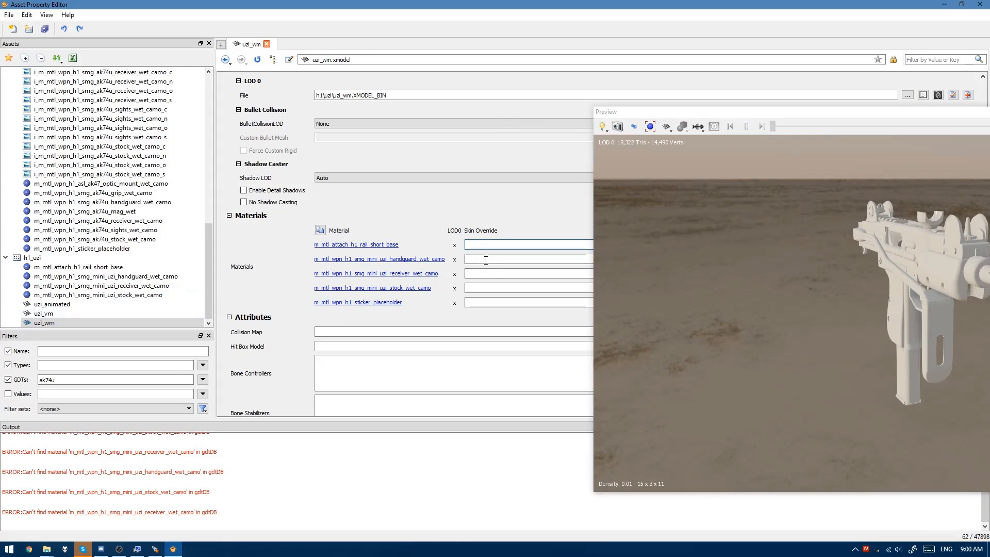
left_click(485, 260)
left_click(481, 273)
left_click(481, 287)
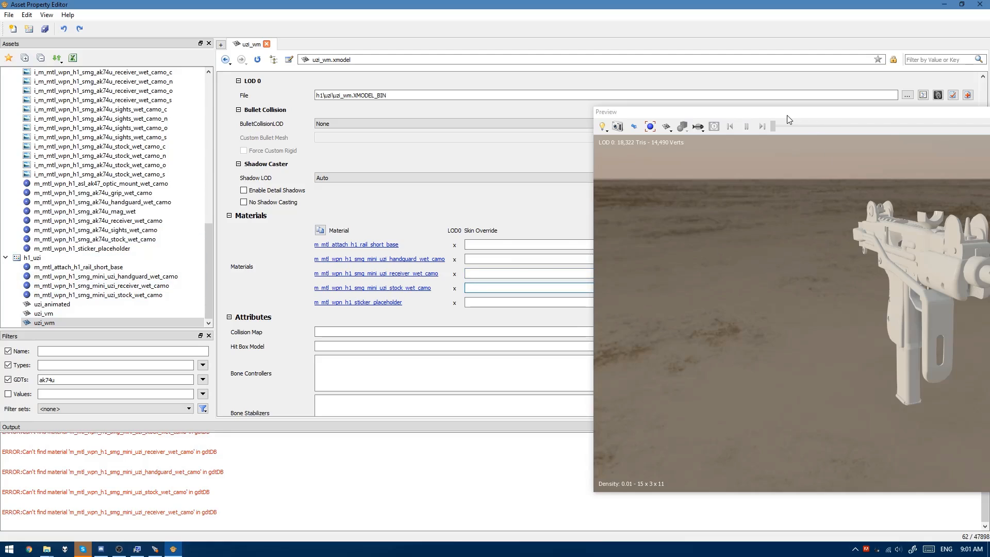
left_click_drag(788, 116, 989, 116)
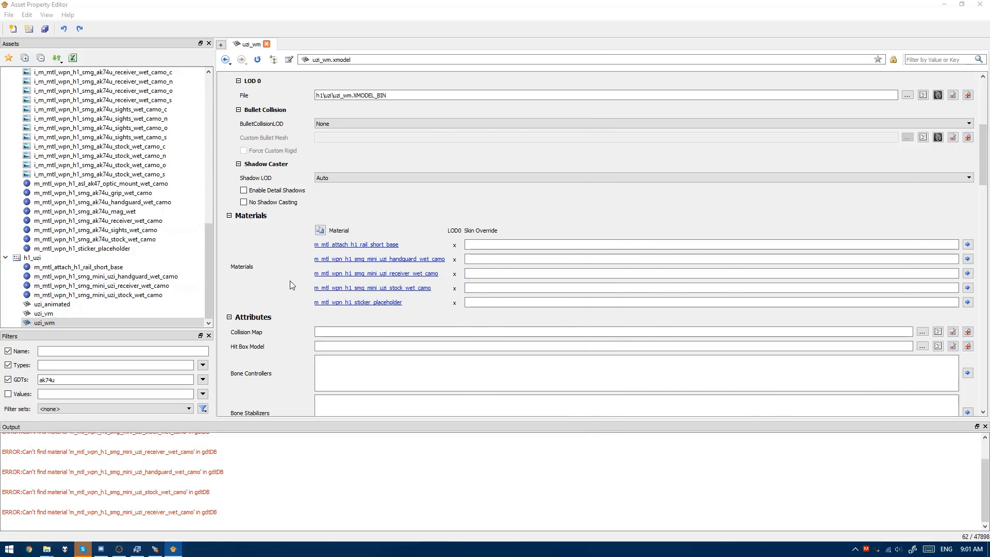
Step: Switch to File Explorer and open WraithLatest's exported_files\modern_warfare_rm\xmodels folder in Downloads
key("alt+Tab")
left_click(363, 154)
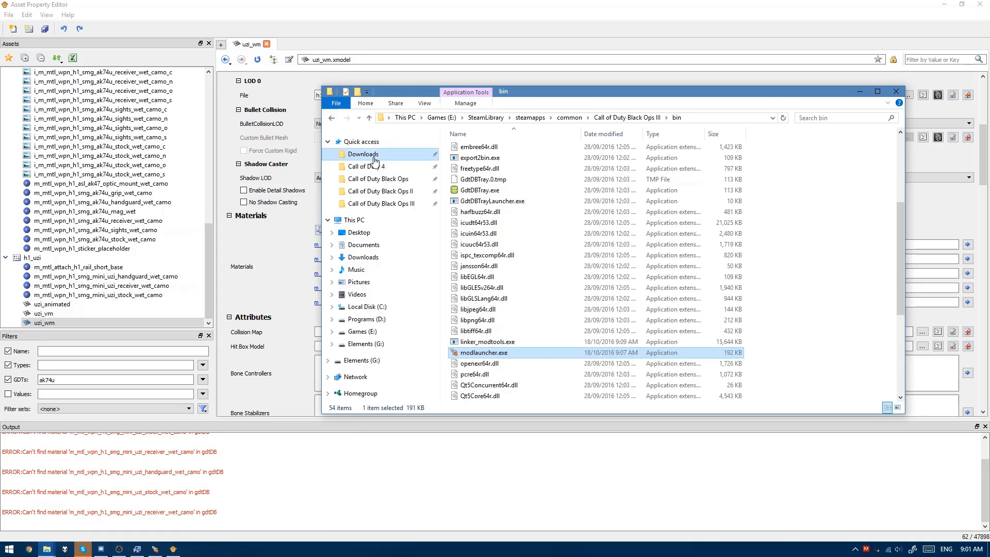
left_click(485, 211)
double_click(485, 212)
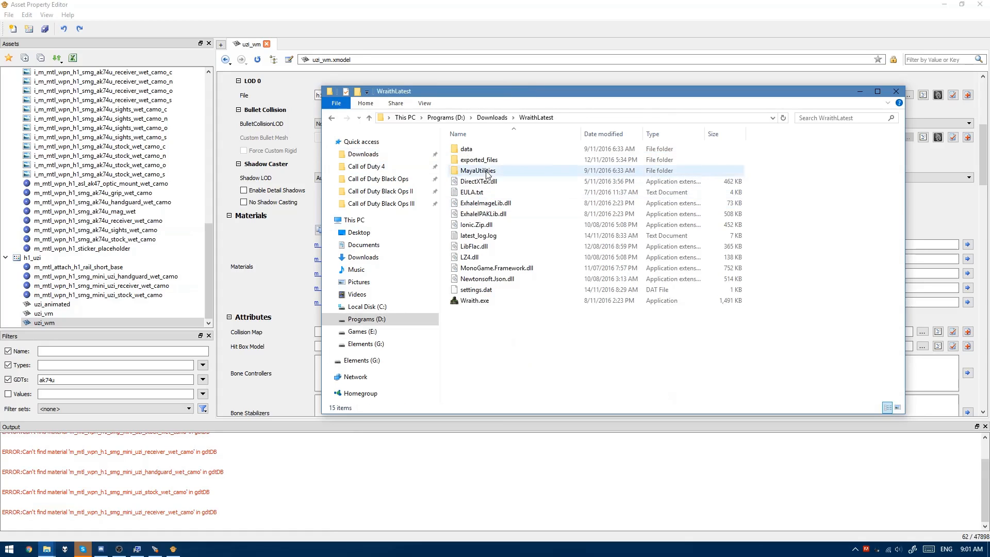
double_click(488, 160)
double_click(487, 181)
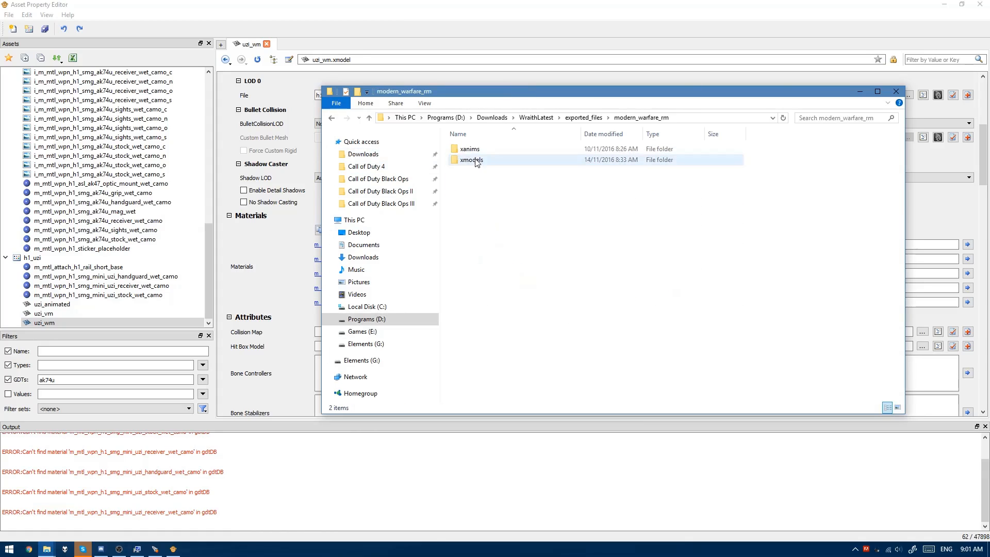
double_click(477, 160)
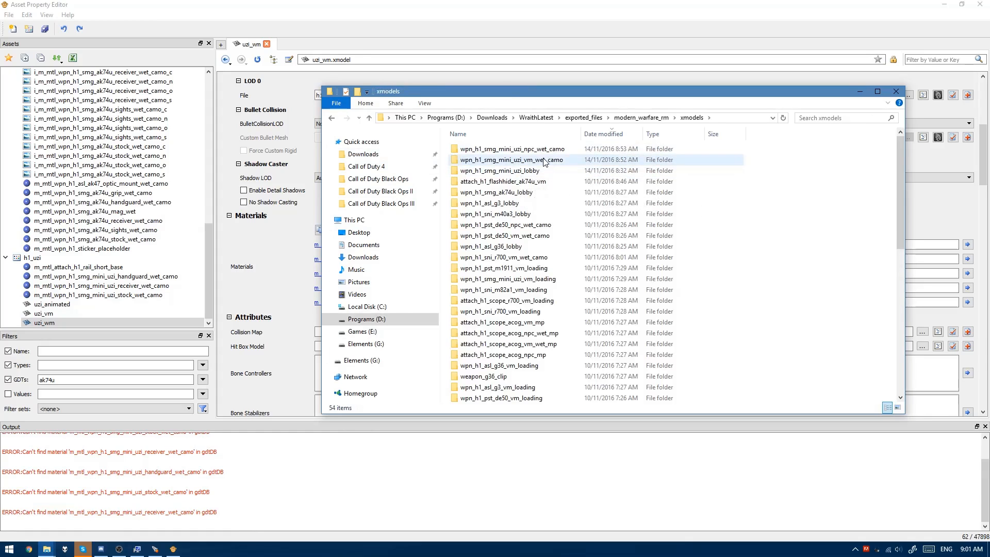
Step: Open the _images folder of wpn_h1_smg_mini_uzi_vm_wet_camo and select all of its image files
left_click(517, 160)
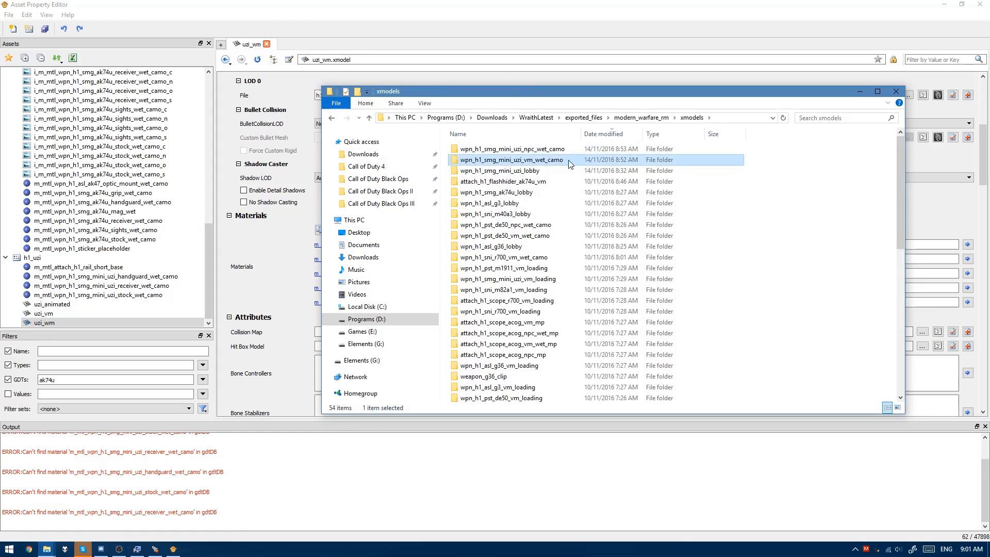
left_click(512, 173)
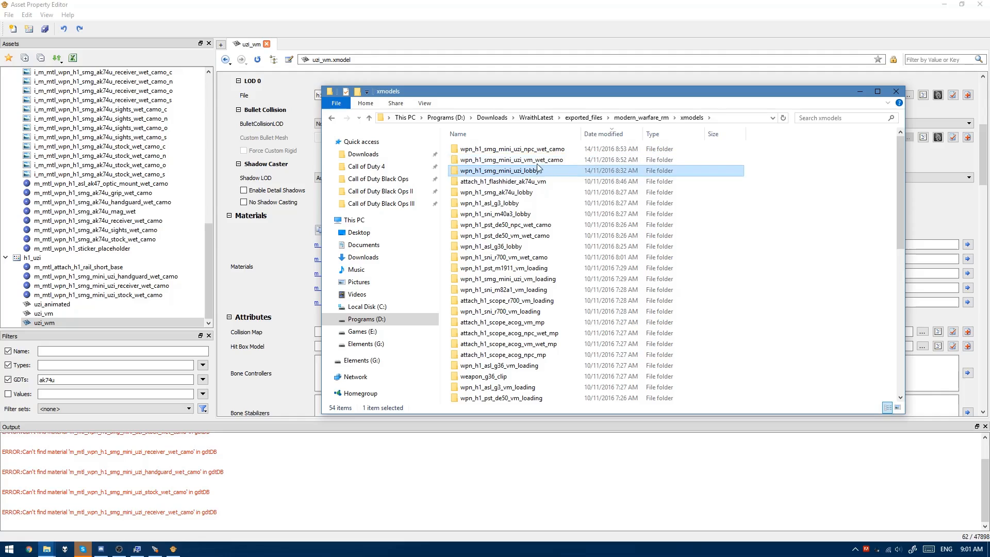
double_click(530, 161)
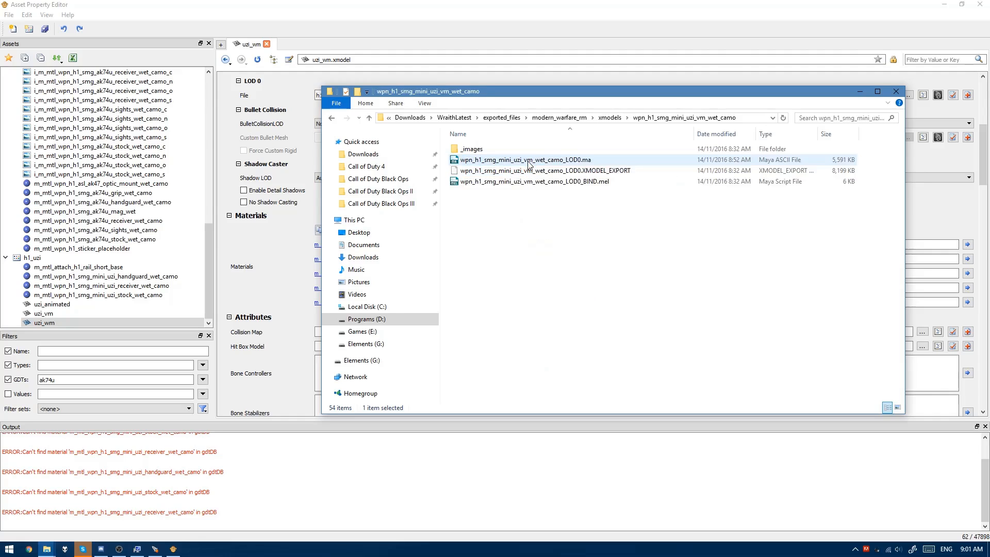
double_click(504, 149)
key("ctrl+a")
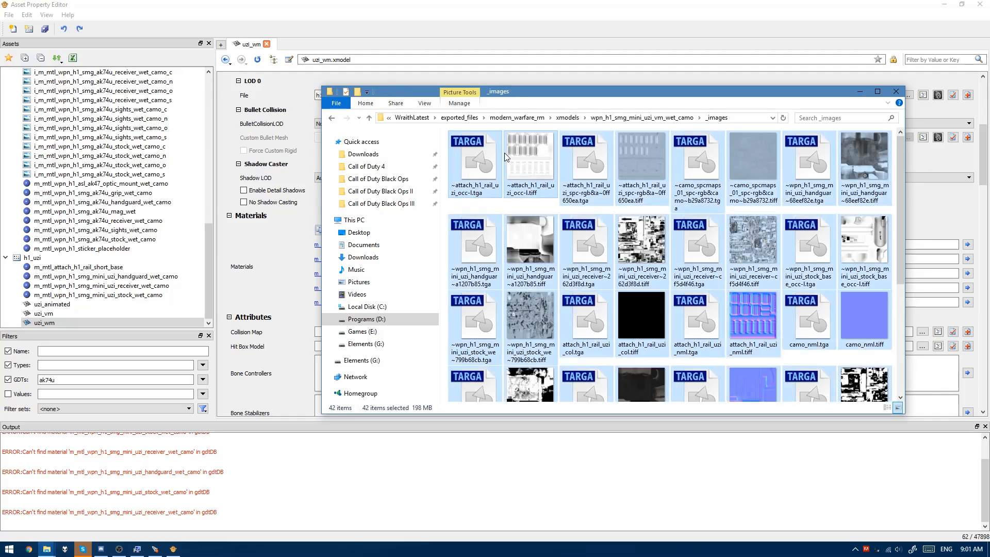
Step: Open a second File Explorer window and go to the texture_assets\h1 folder of Call of Duty Black Ops III
key("super+e")
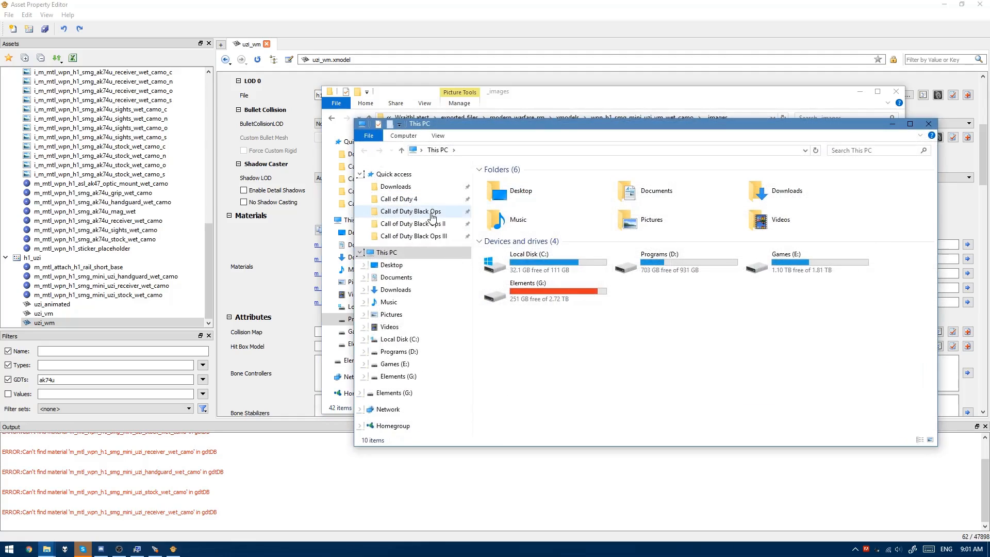
left_click(426, 236)
left_click(526, 179)
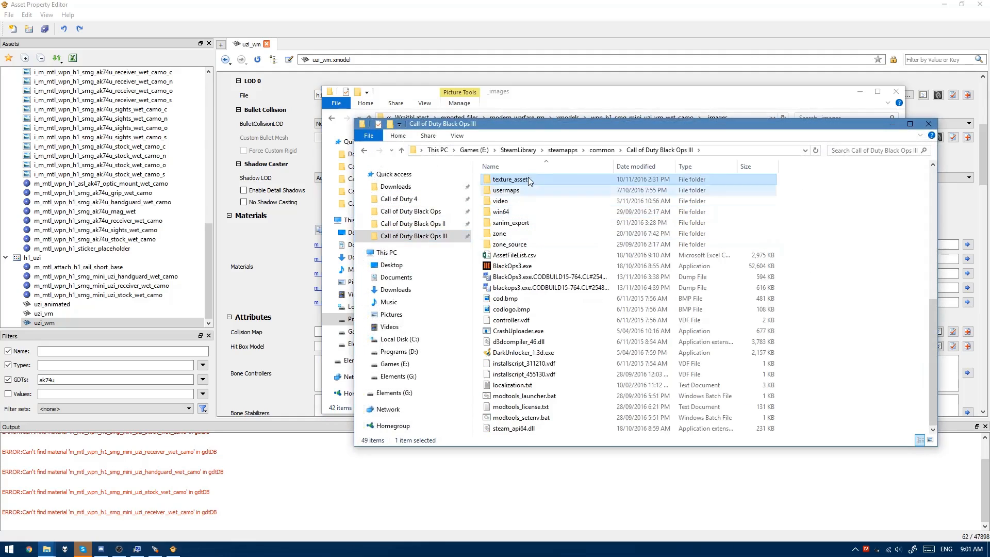
double_click(512, 180)
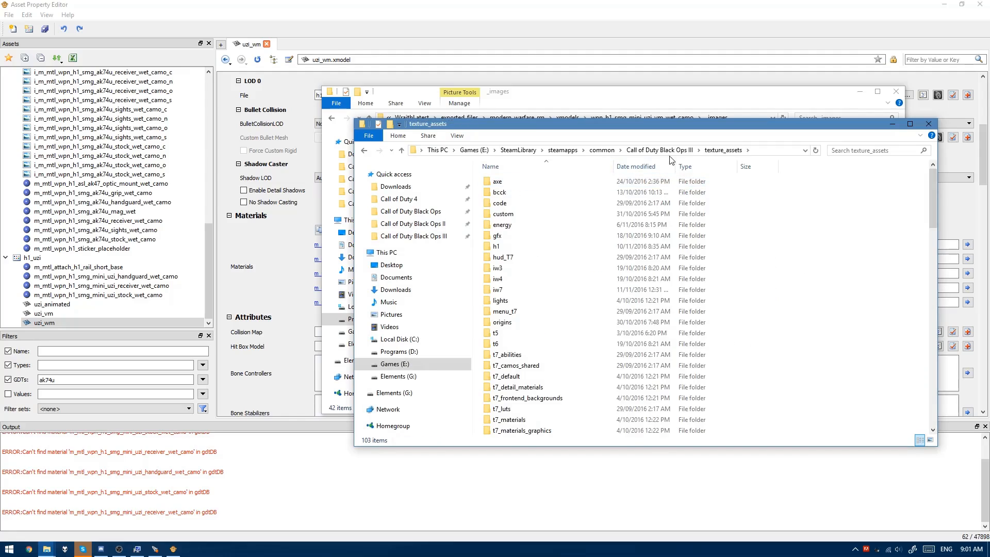
double_click(518, 247)
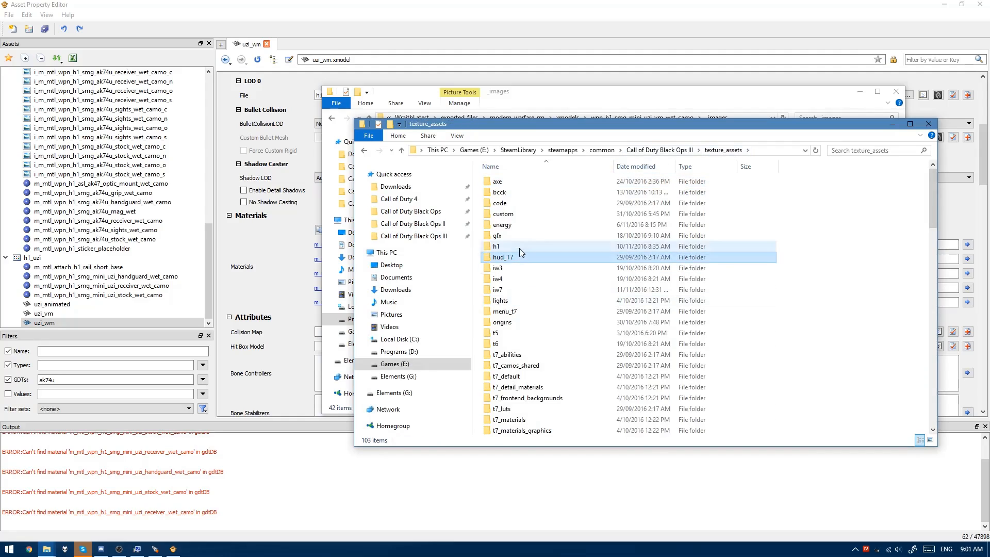
Step: Create a folder named uzi inside h1 and paste the copied Mini-Uzi image files into it
right_click(512, 230)
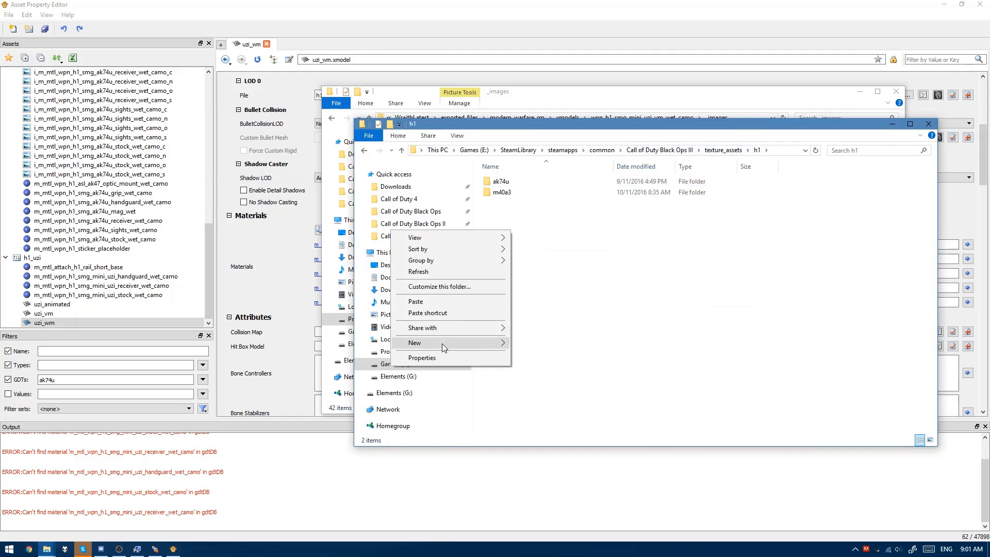
mouse_move(441, 343)
left_click(297, 344)
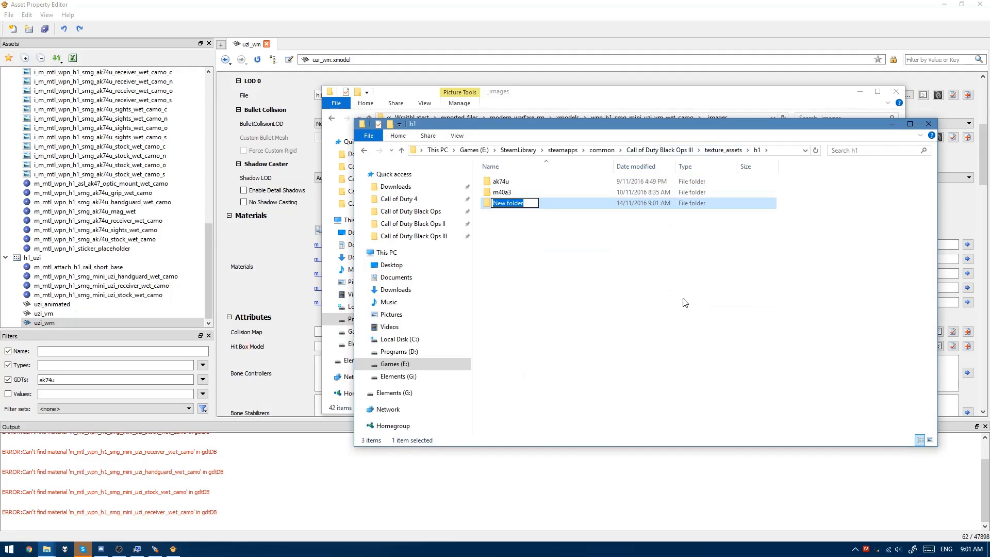
type("u")
key("Return")
key("Return")
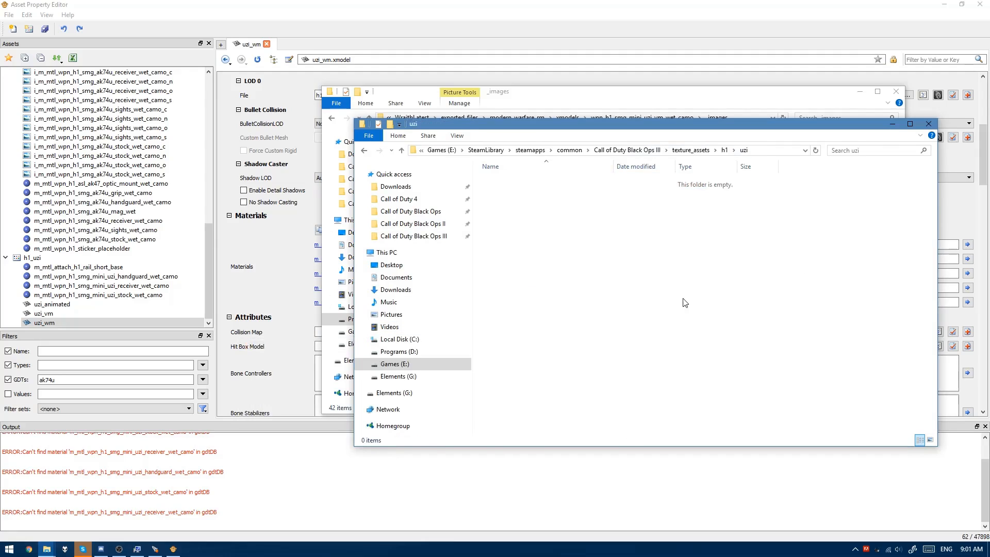
key("ctrl+v")
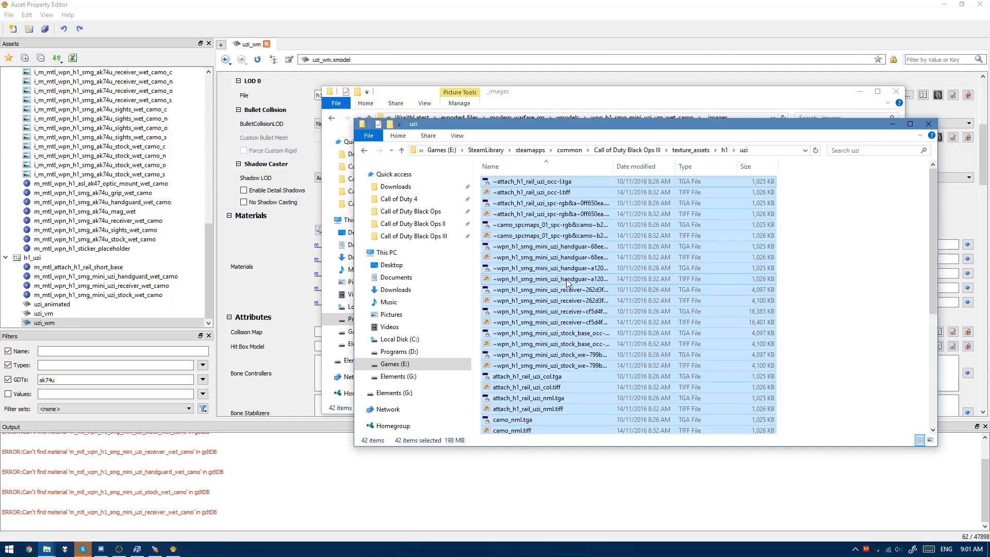
Step: Enlarge the uzi folder's file icons to large thumbnails and look through the pasted textures
left_click(837, 289)
scroll(579, 281, "up", 3, "ctrl")
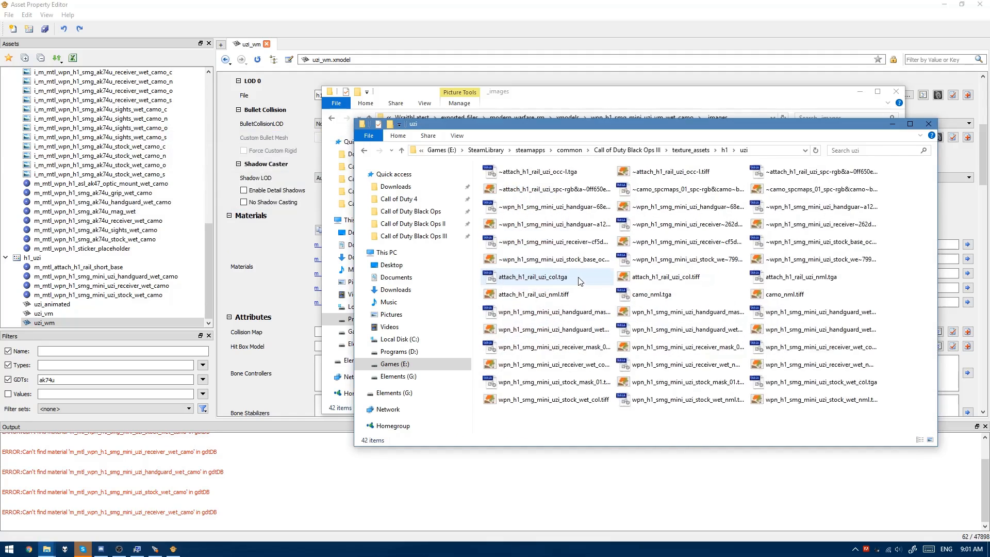
scroll(580, 281, "up", 3, "ctrl")
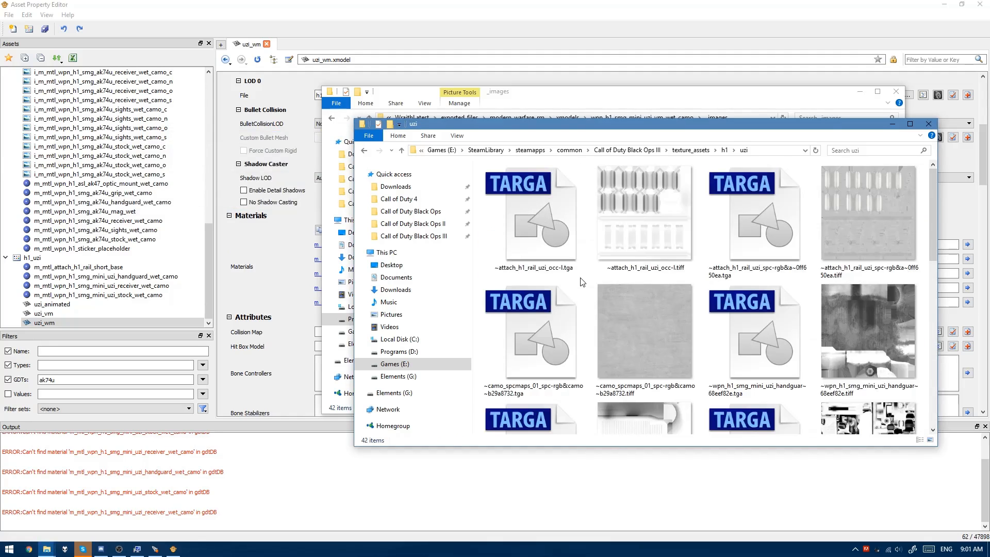
scroll(589, 281, "down", 3)
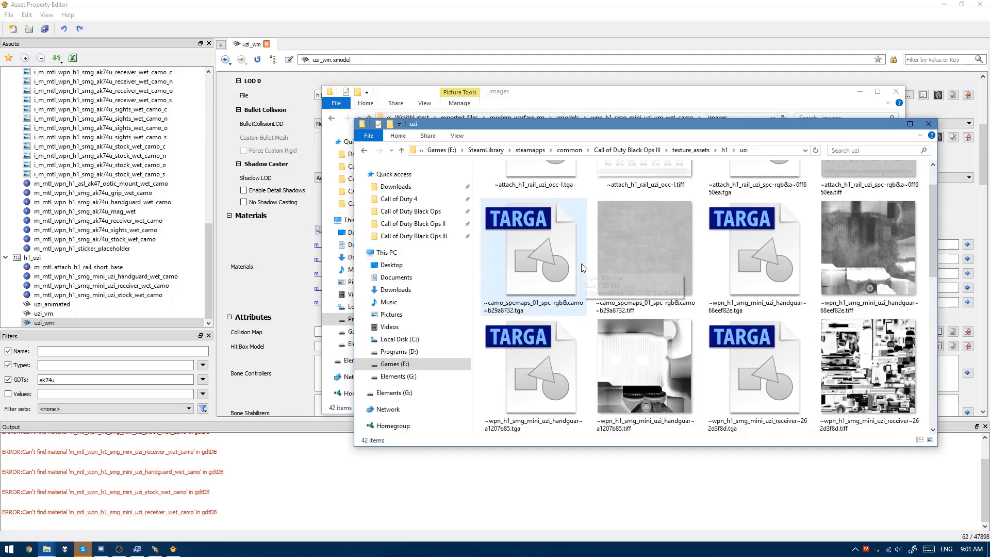
scroll(660, 298, "down", 2)
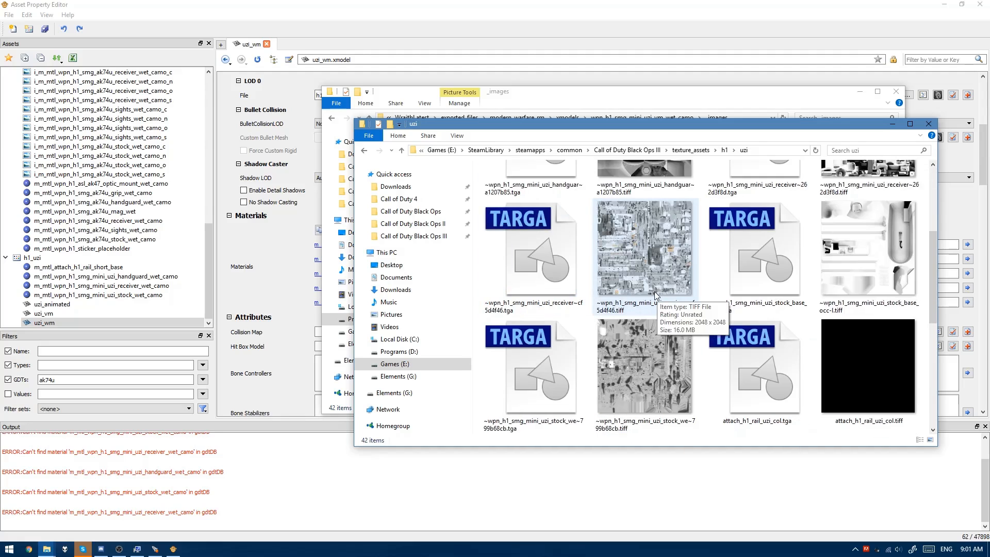
Step: Open the ~wpn_h1_smg_mini_uzi_receiver~cf5d4f46.tiff texture with Windows Photo Viewer
left_click(647, 289)
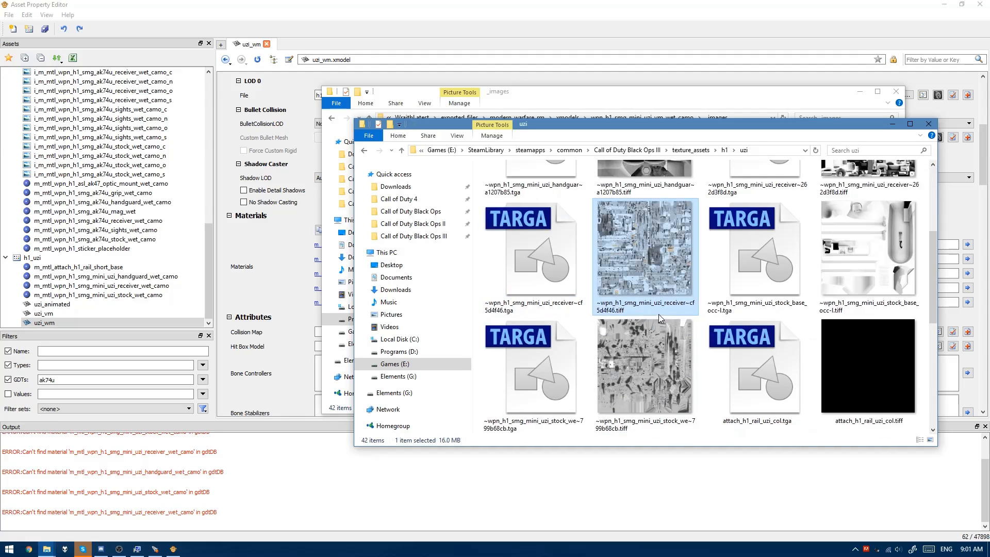
double_click(639, 261)
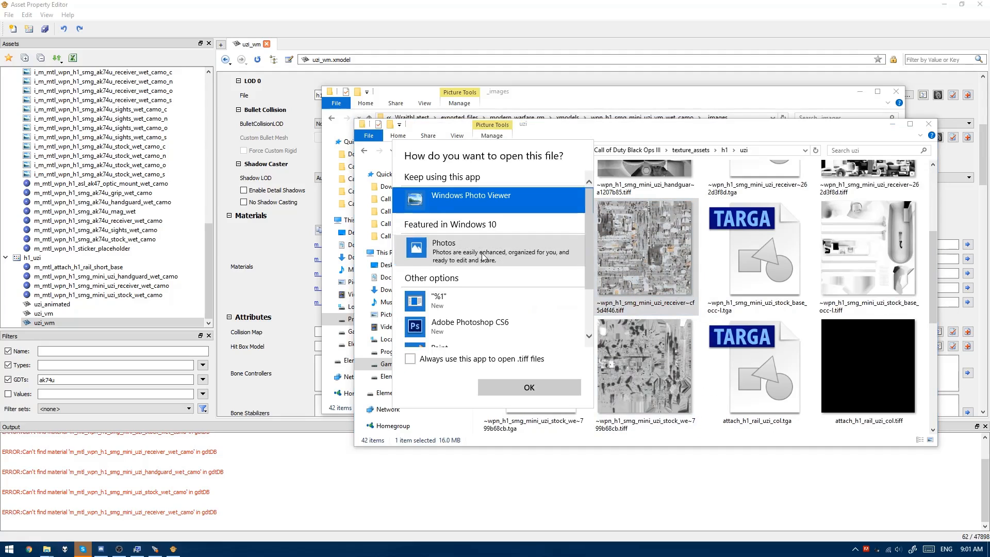
left_click(500, 251)
left_click(471, 197)
left_click(512, 388)
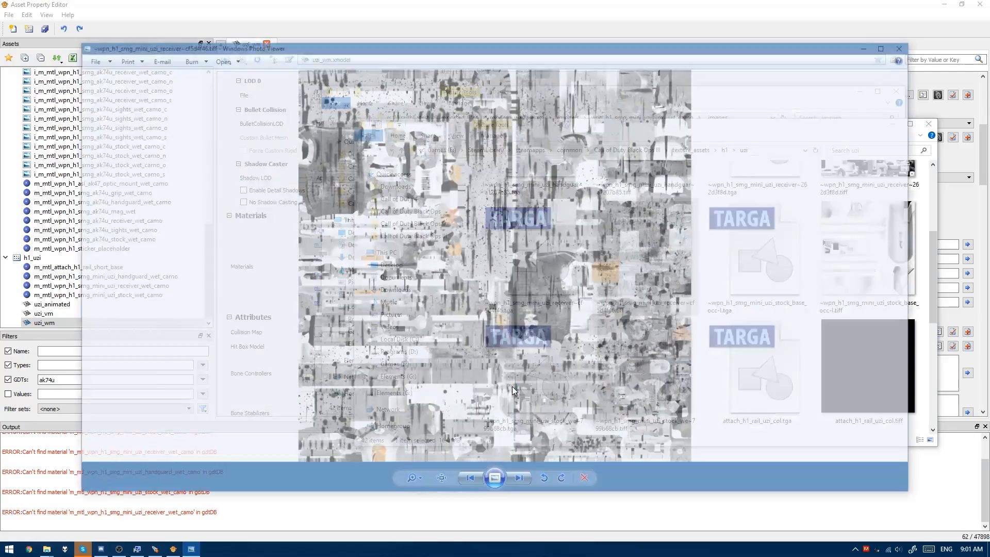
Step: Examine the receiver texture's details up close, then close the image and return to the exported _images folder window
scroll(504, 356, "up", 3)
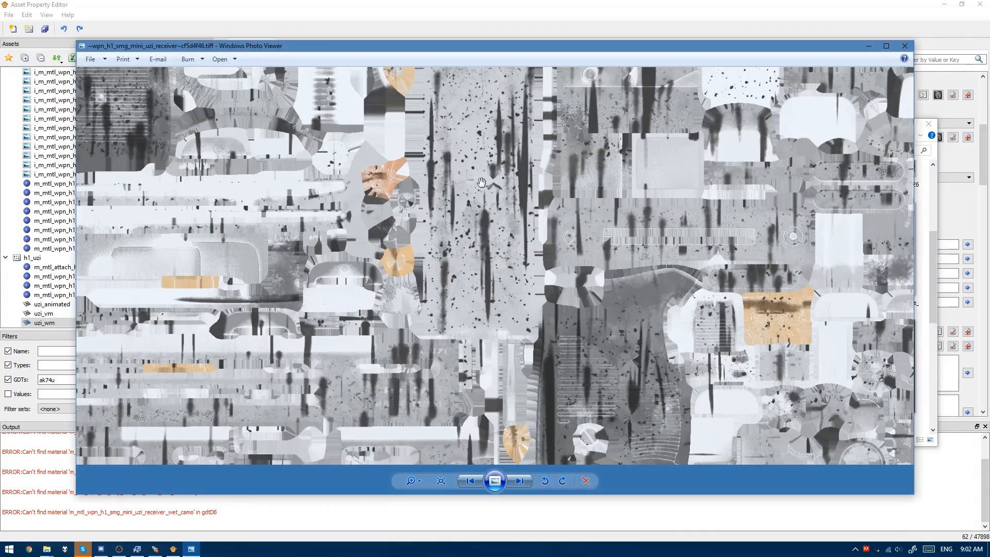
scroll(433, 356, "down", 3)
scroll(502, 302, "up", 3)
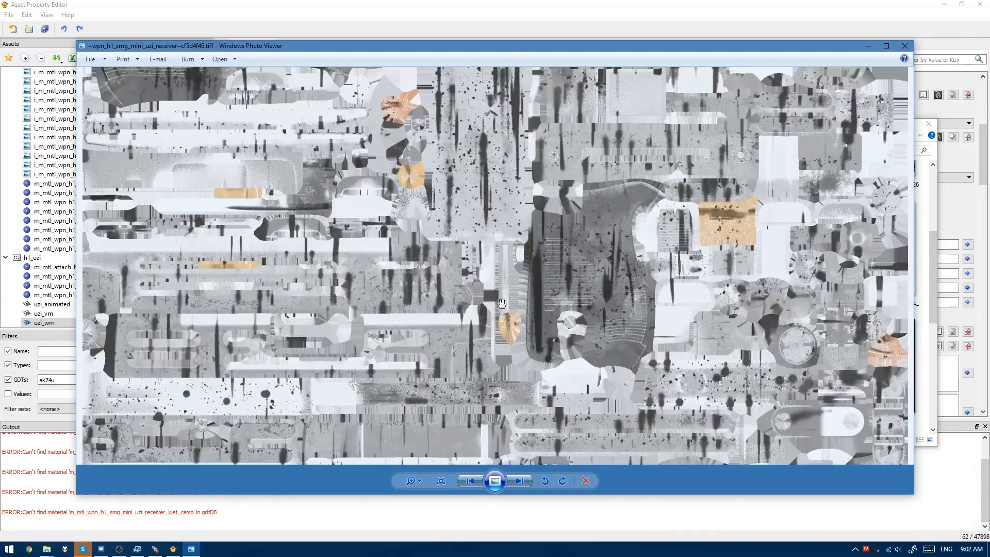
key("alt+F4")
key("super+2")
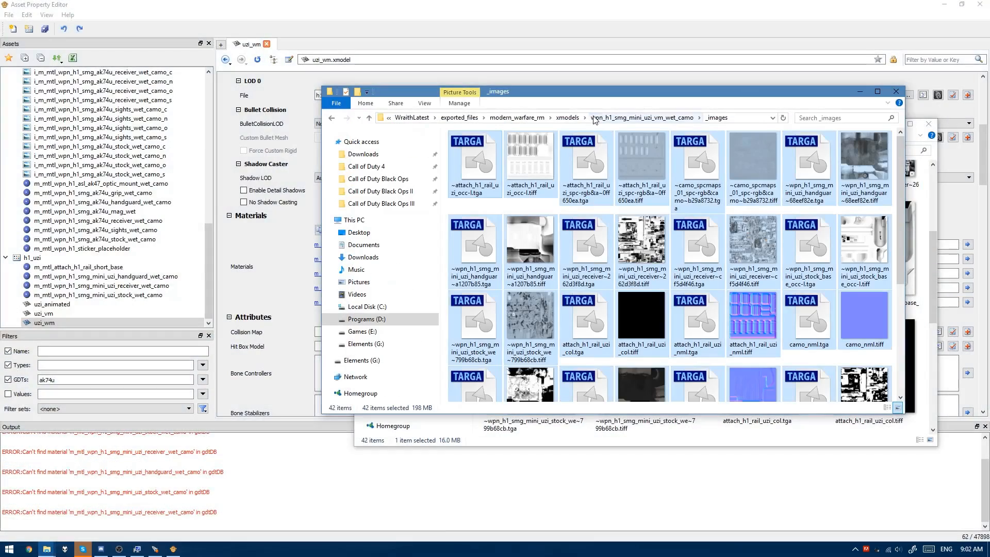
Step: Open the _images folder of the exported wpn_h1_smg_mini_uzi_lobby model
left_click(567, 117)
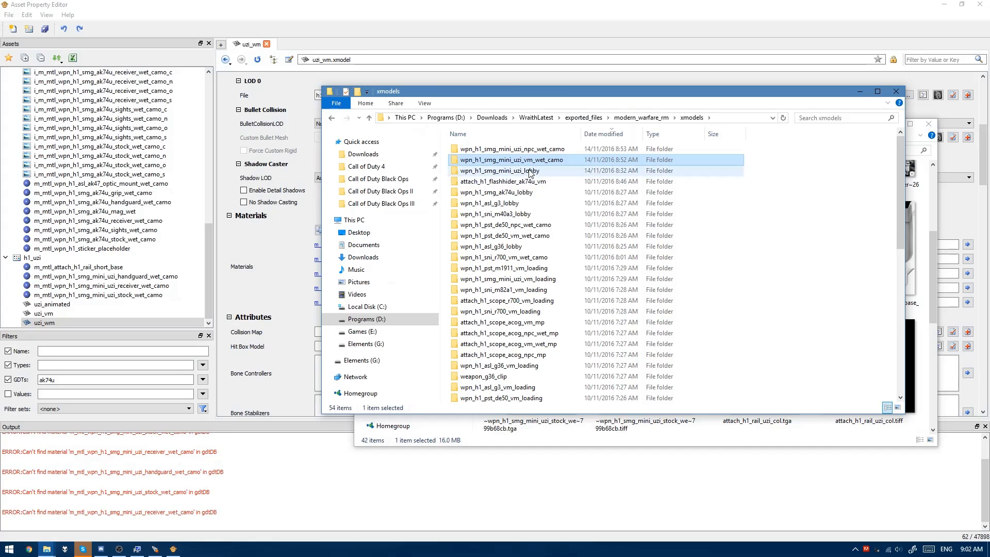
double_click(530, 171)
double_click(498, 149)
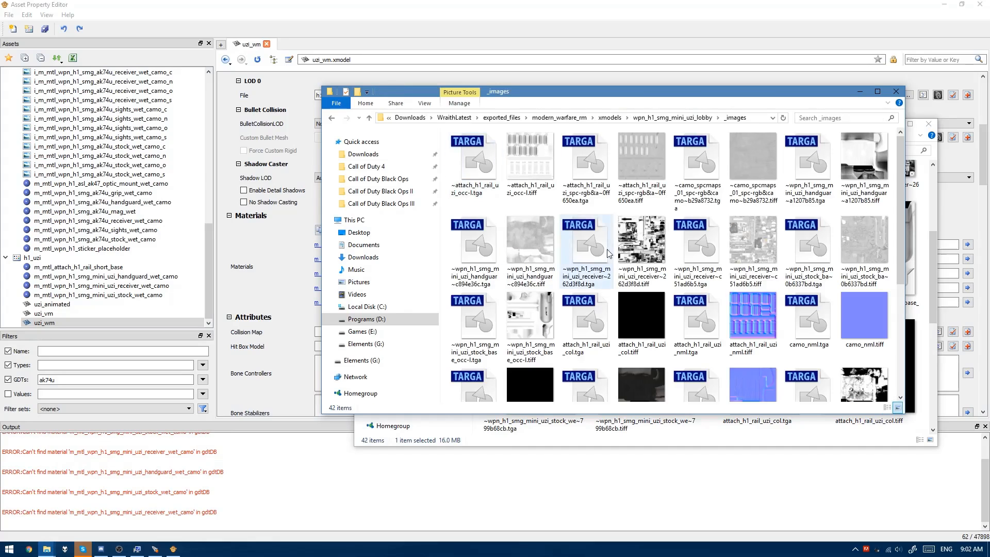
Step: Compare the lobby model's receiver textures with the files in the texture_assets h1\uzi folder
left_click(651, 245)
key("alt+Tab")
scroll(653, 273, "up", 5)
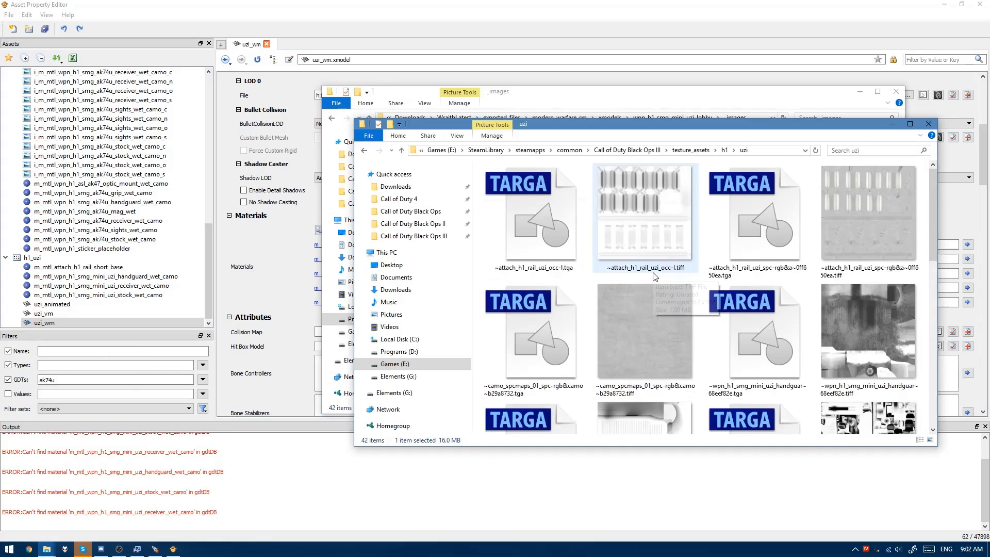
scroll(658, 289, "down", 3)
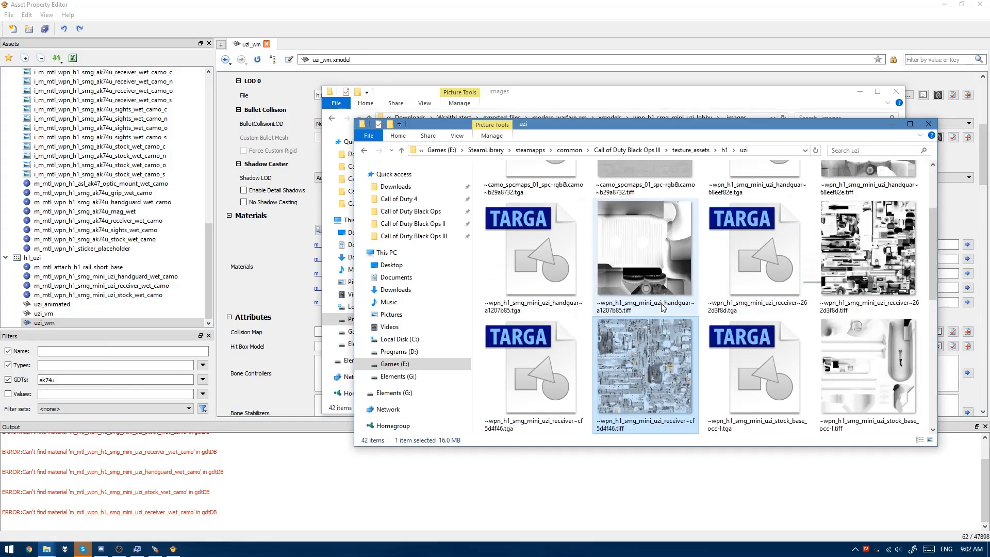
key("alt+Tab")
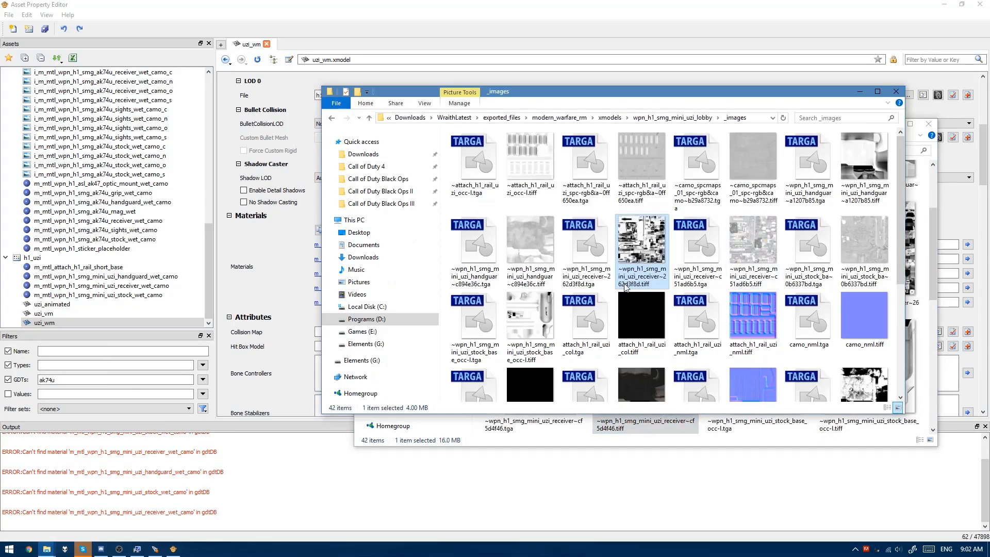
scroll(644, 246, "down", 3)
scroll(750, 208, "up", 3)
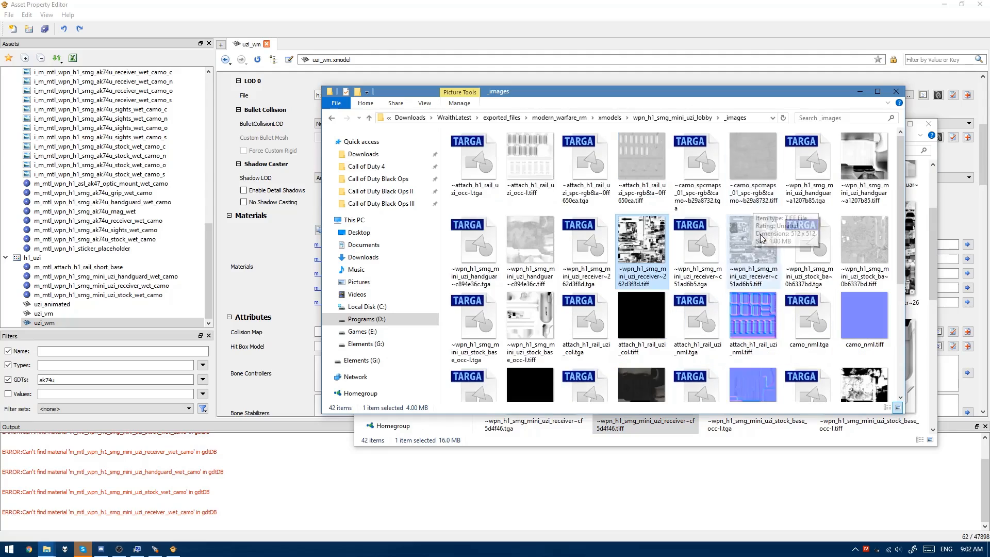
Step: View the c51ad6b5 and cf5d4f46 receiver TIFF textures in Windows Photo Viewer, compare them, and close both
double_click(743, 265)
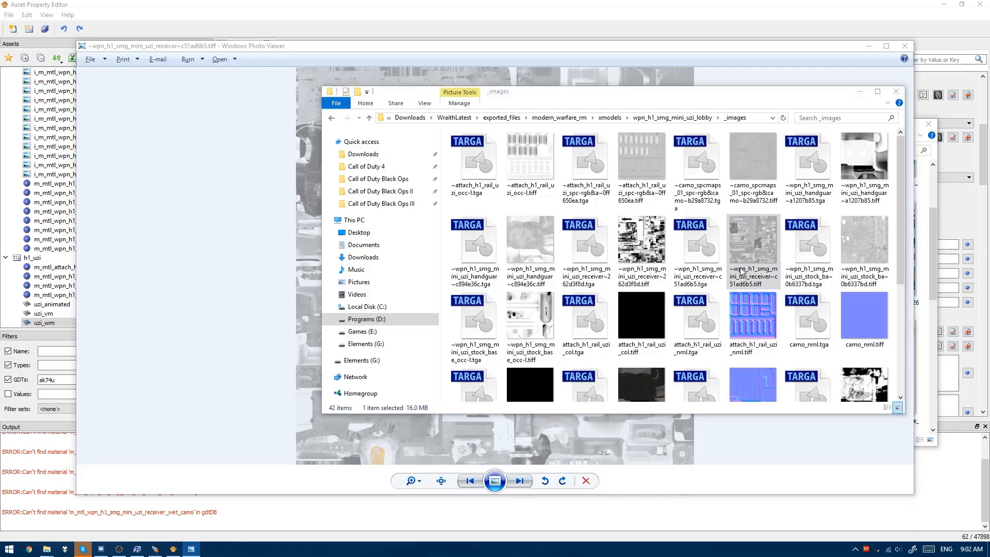
left_click(744, 265)
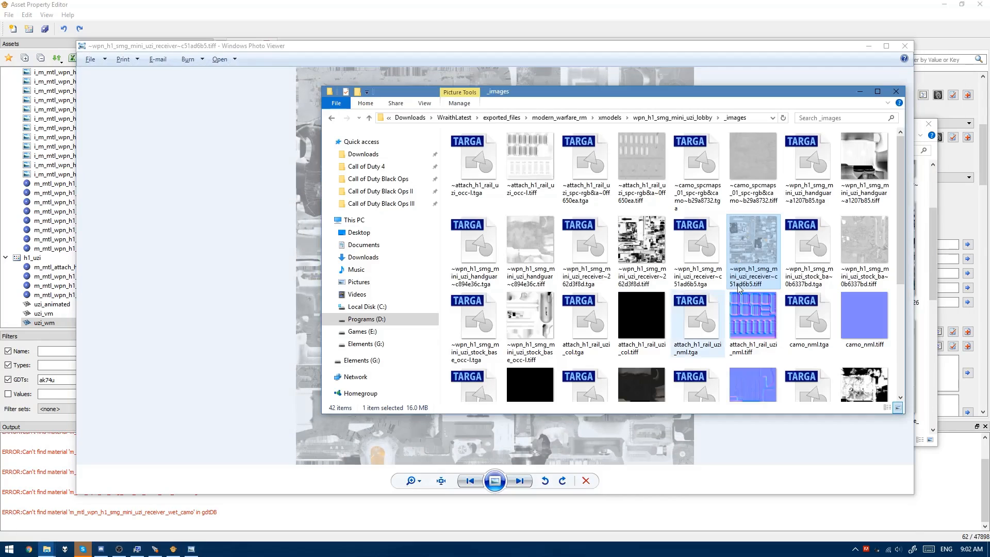
key("alt+Tab")
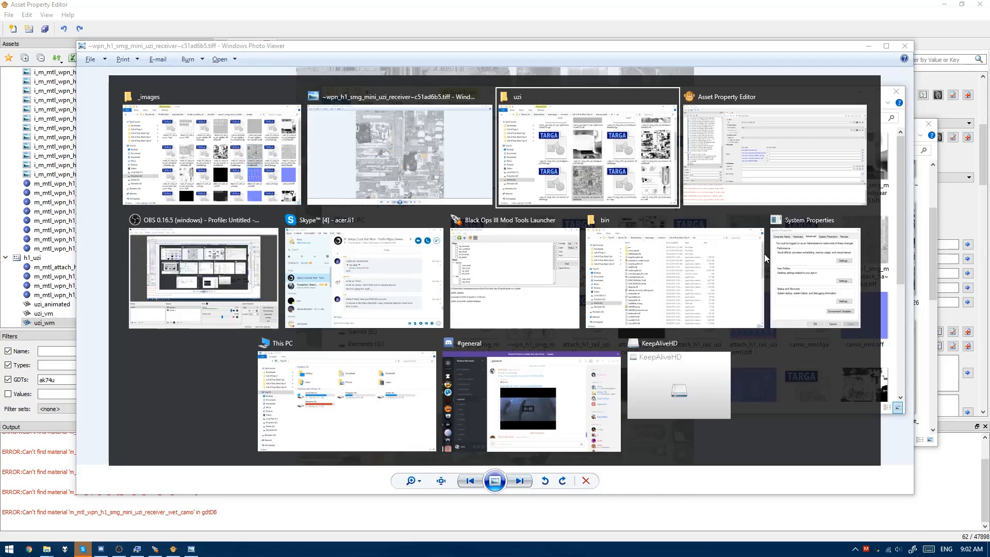
double_click(644, 361)
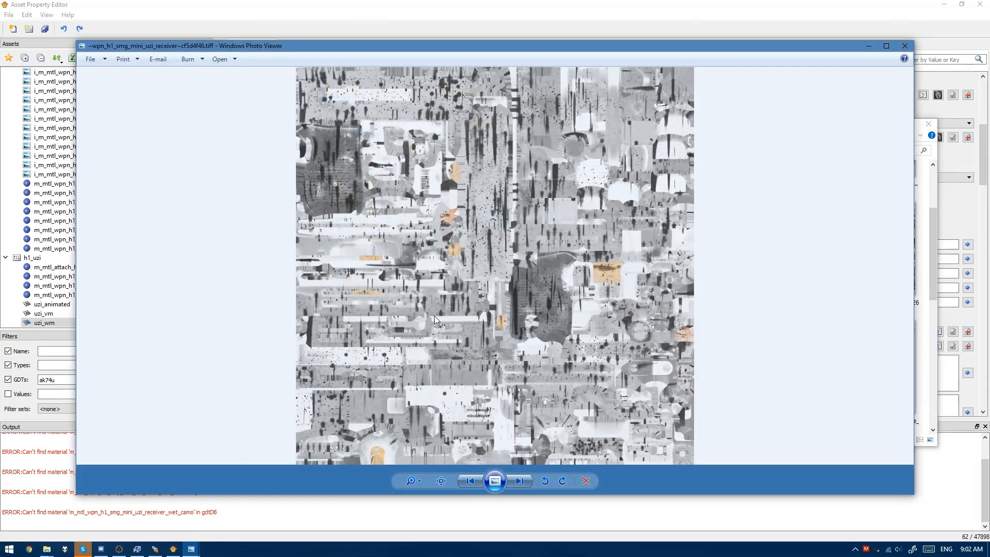
left_click(193, 554)
left_click(150, 508)
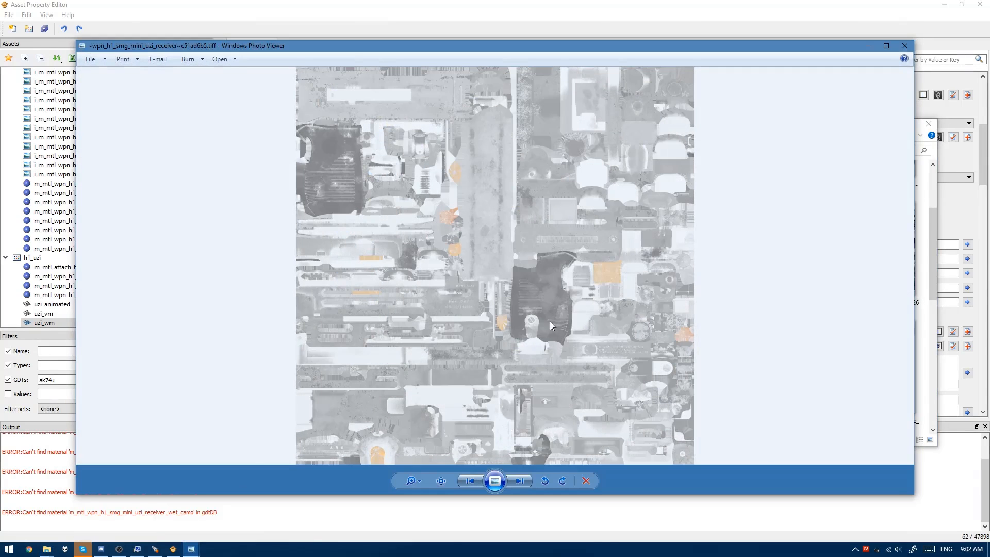
left_click(199, 552)
left_click(242, 511)
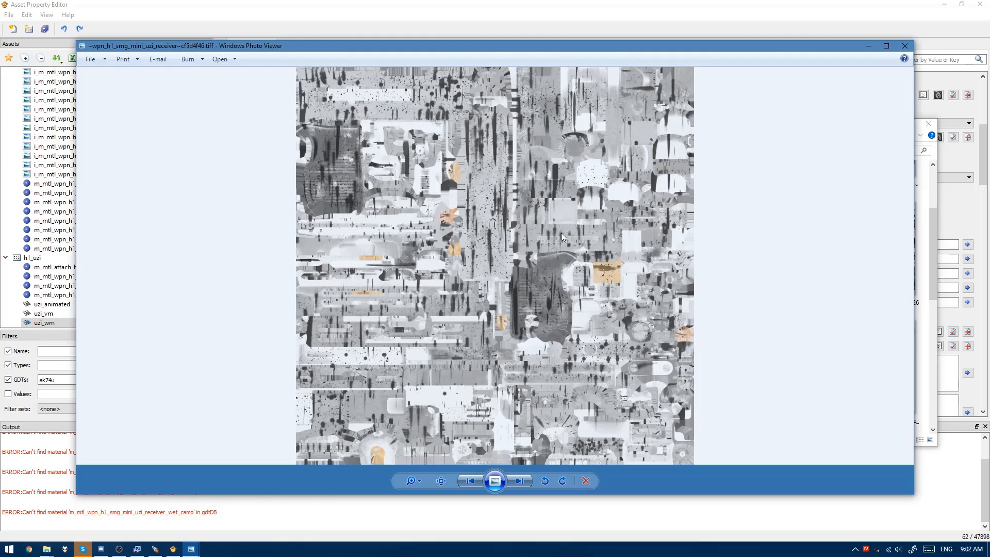
left_click(906, 46)
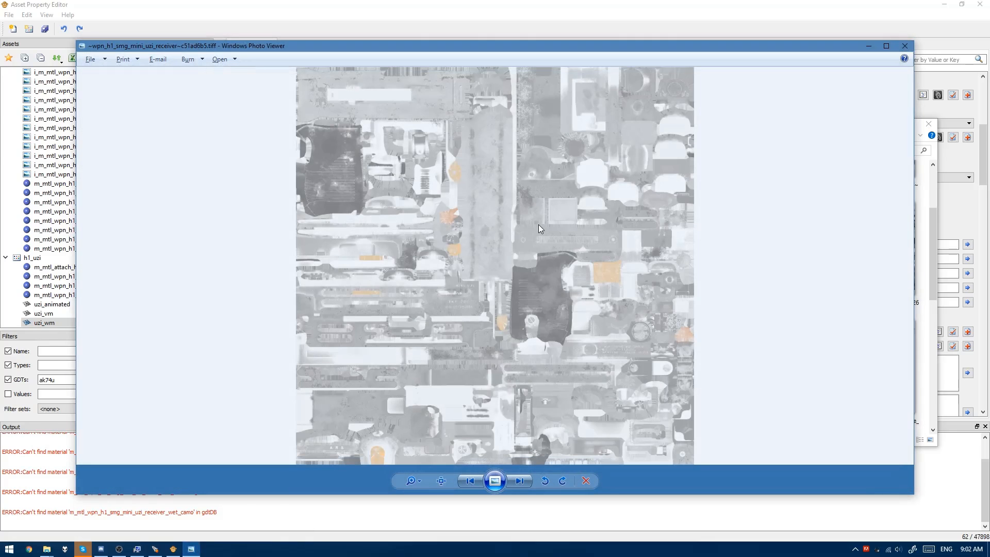
key("alt+F4")
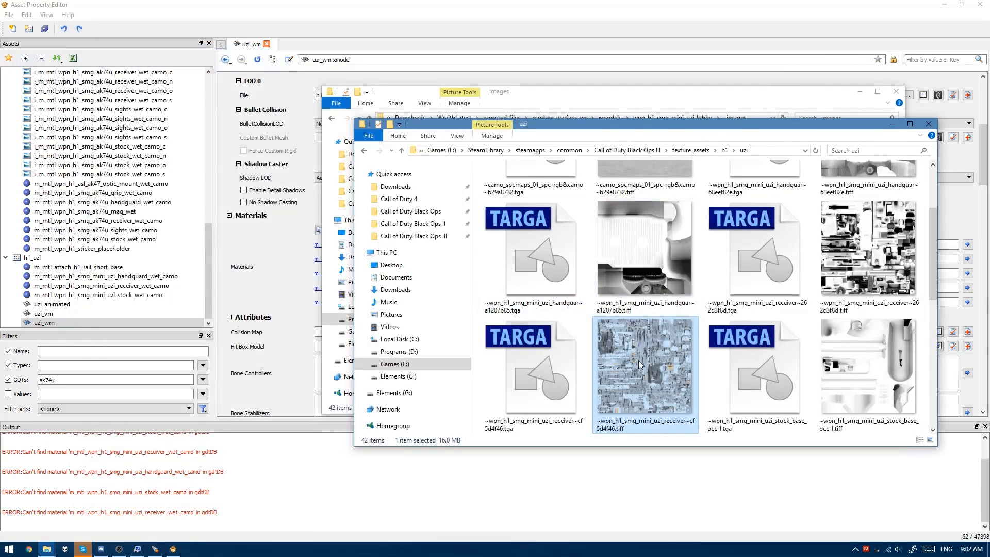
Step: Copy all images from the lobby model's _images folder into the texture_assets h1\uzi folder, replacing files with the same names
scroll(629, 356, "down", 2, "ctrl")
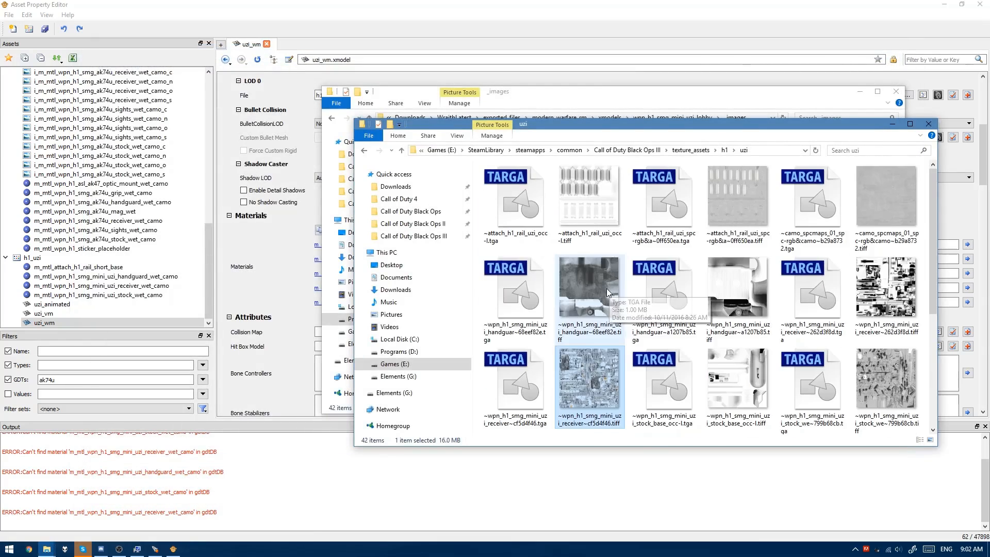
scroll(607, 289, "down", 2, "ctrl")
key("alt+Tab")
key("ctrl+a")
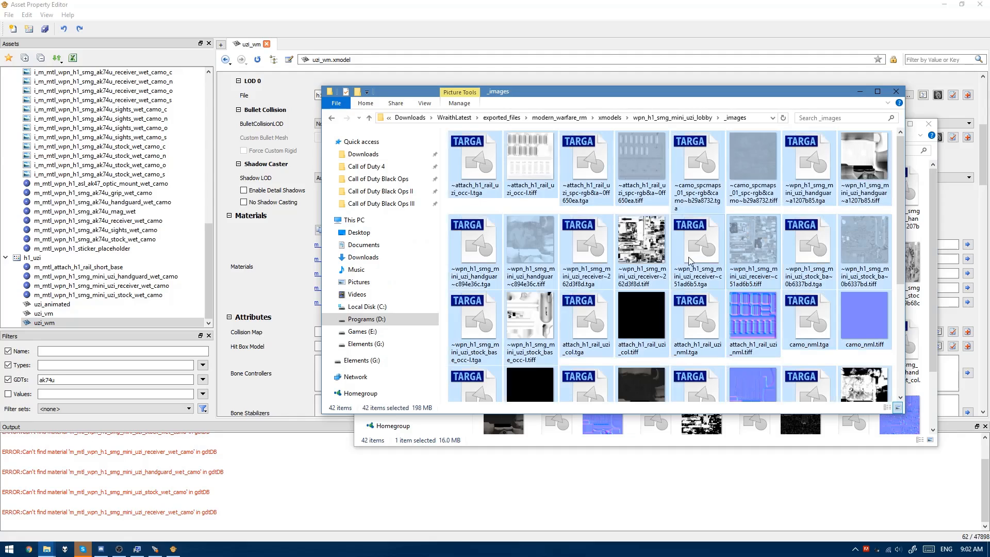
key("alt+Tab")
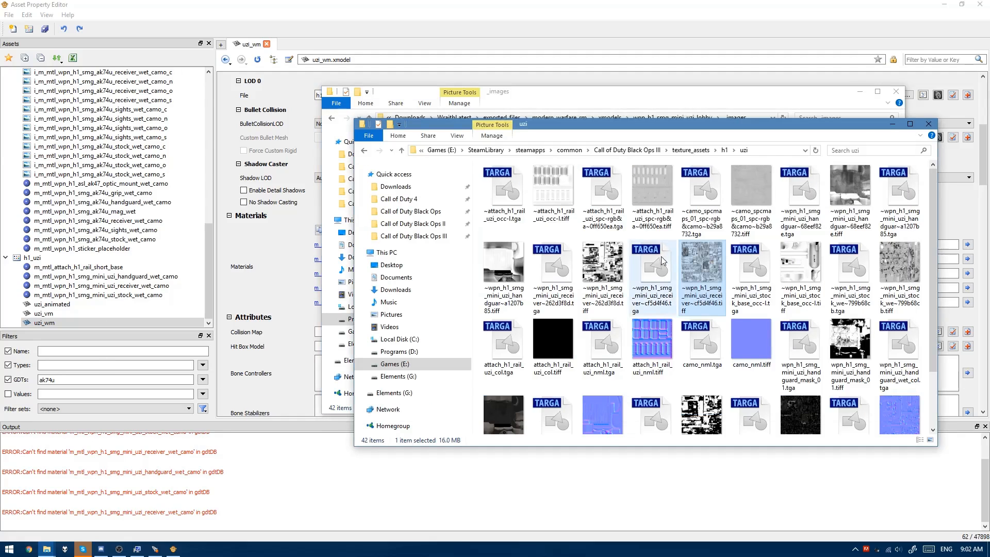
key("ctrl+v")
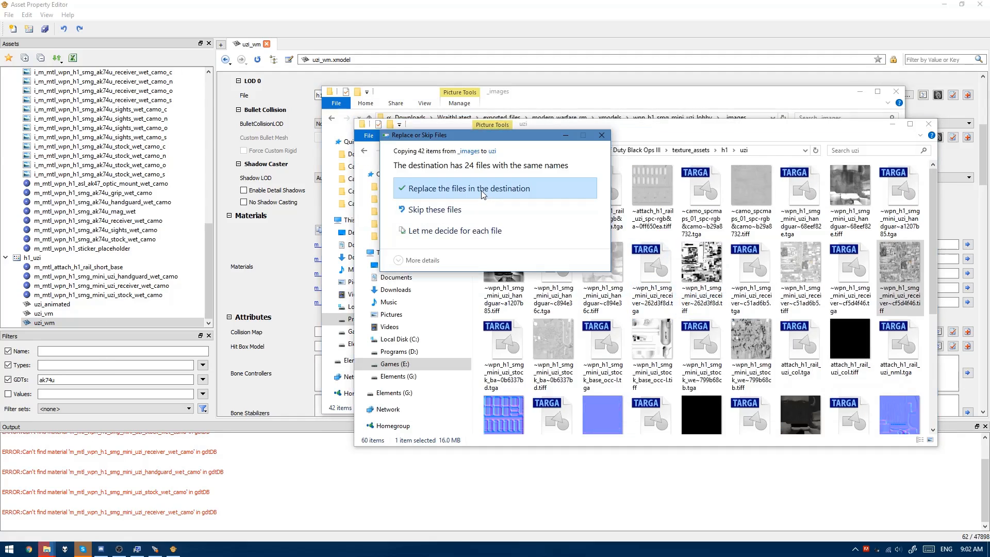
left_click(482, 191)
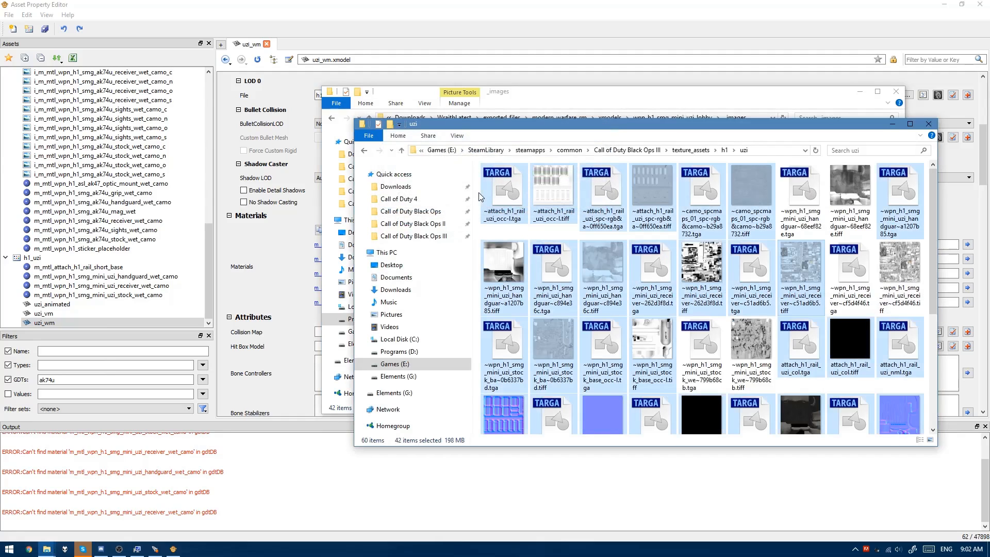
Step: Examine the base and wet texture variants in the uzi texture folder, including the attach_h1_rail_uzi specular TIFF
scroll(753, 227, "down", 5)
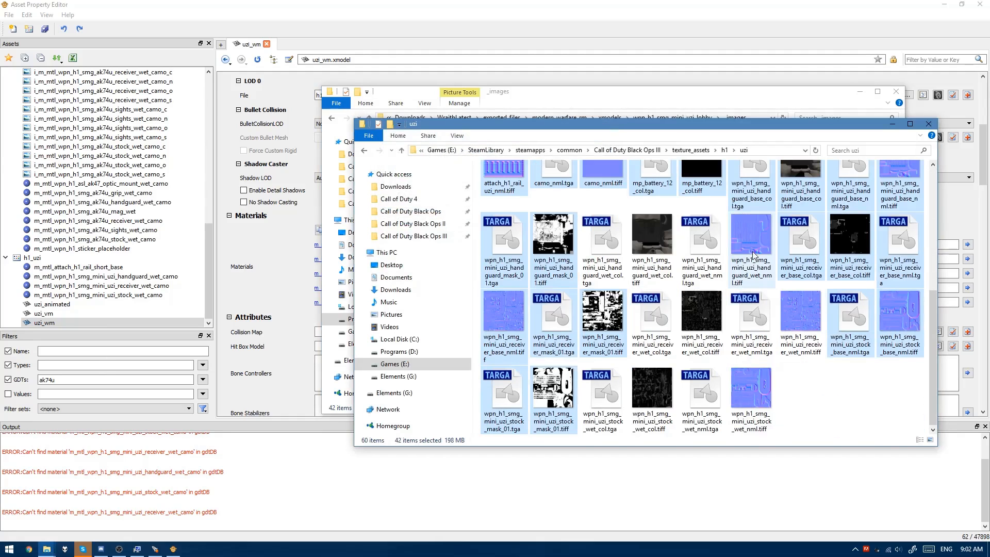
scroll(753, 254, "up", 5)
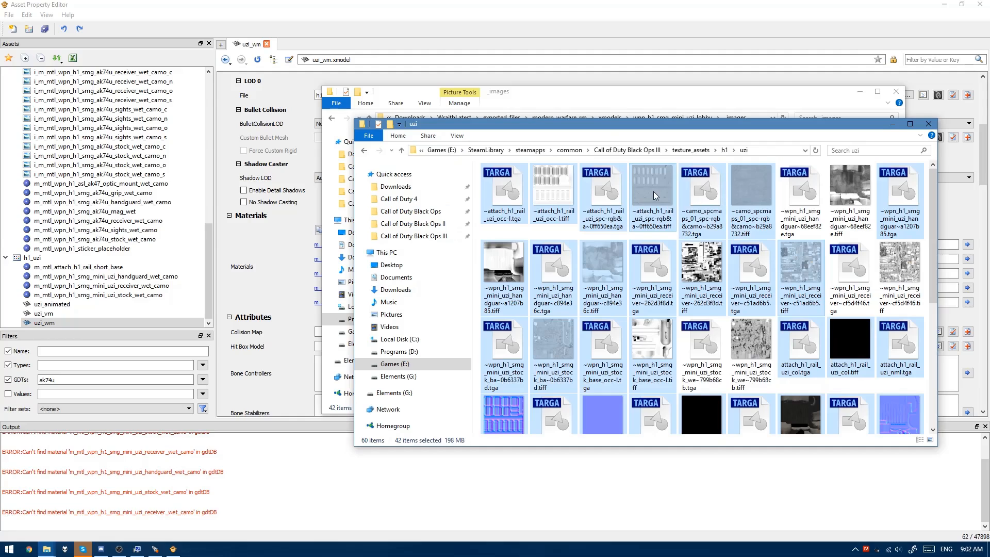
scroll(663, 222, "down", 2)
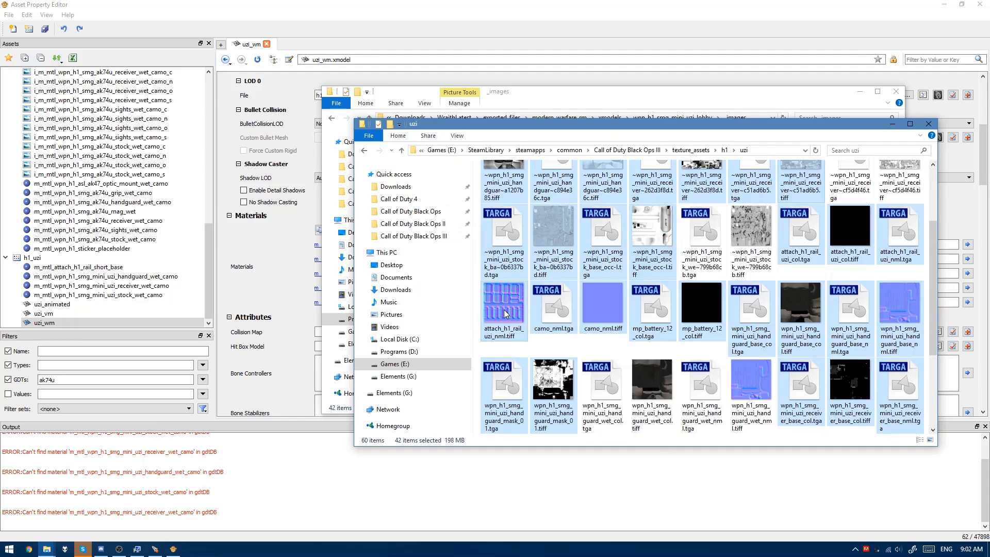
scroll(503, 304, "down", 3)
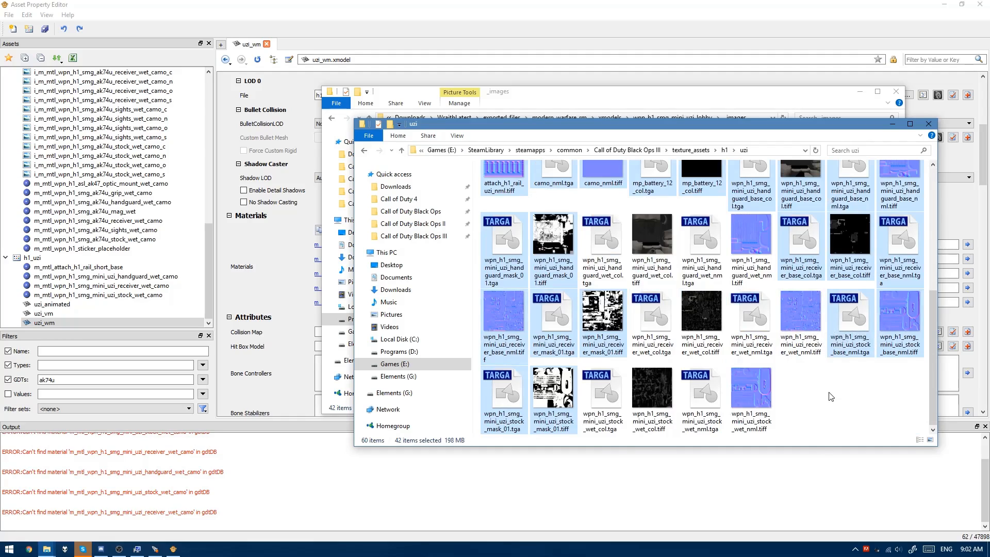
left_click(878, 401)
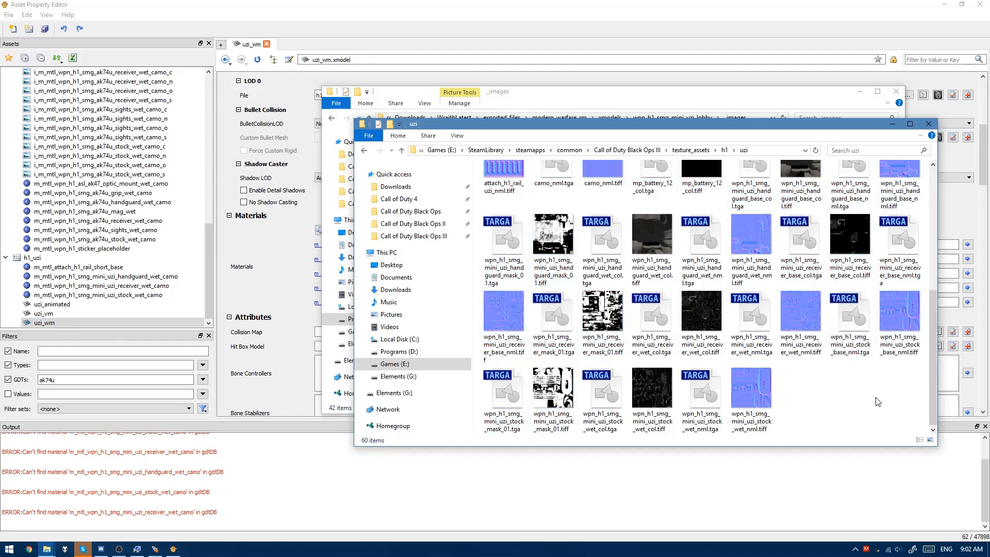
scroll(823, 405, "up", 5)
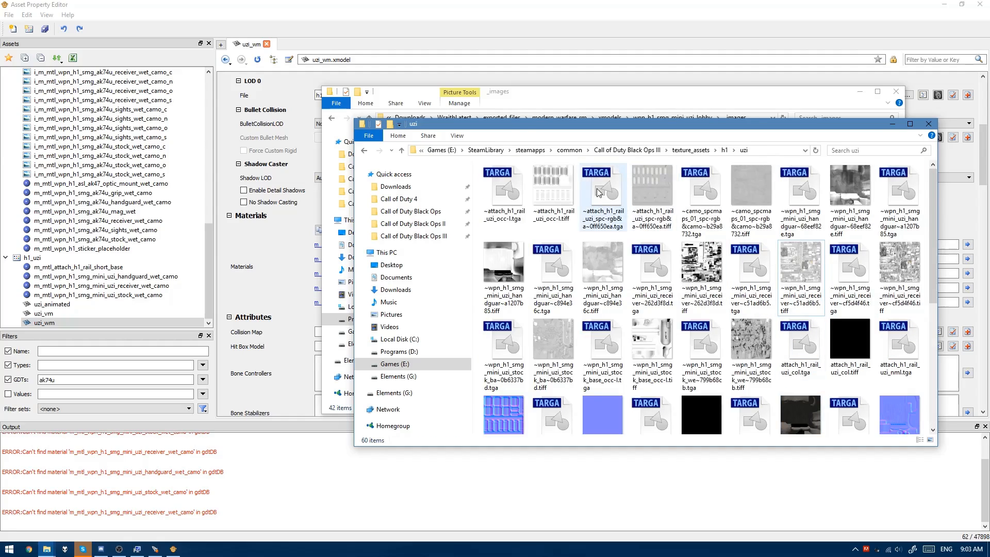
left_click(653, 200)
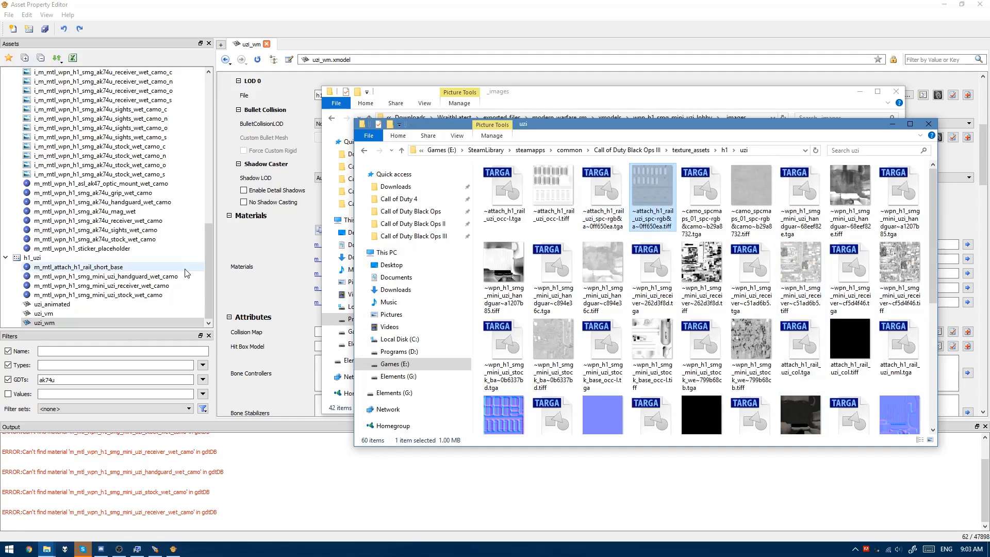
Step: Create a new color map image asset for the m_mtl_attach_h1_rail_short_base material in the h1_uzi GDT
left_click(102, 267)
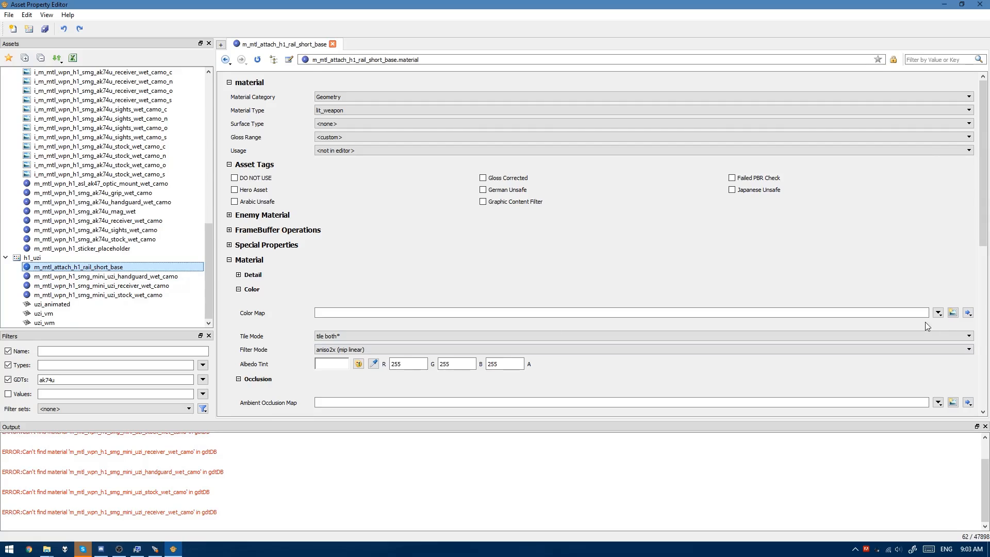
left_click(953, 313)
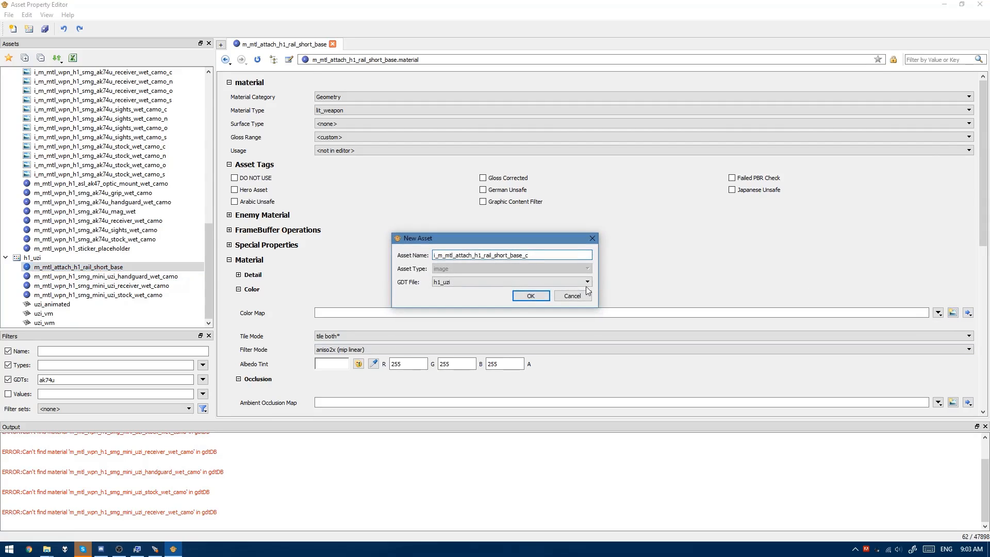
left_click(531, 299)
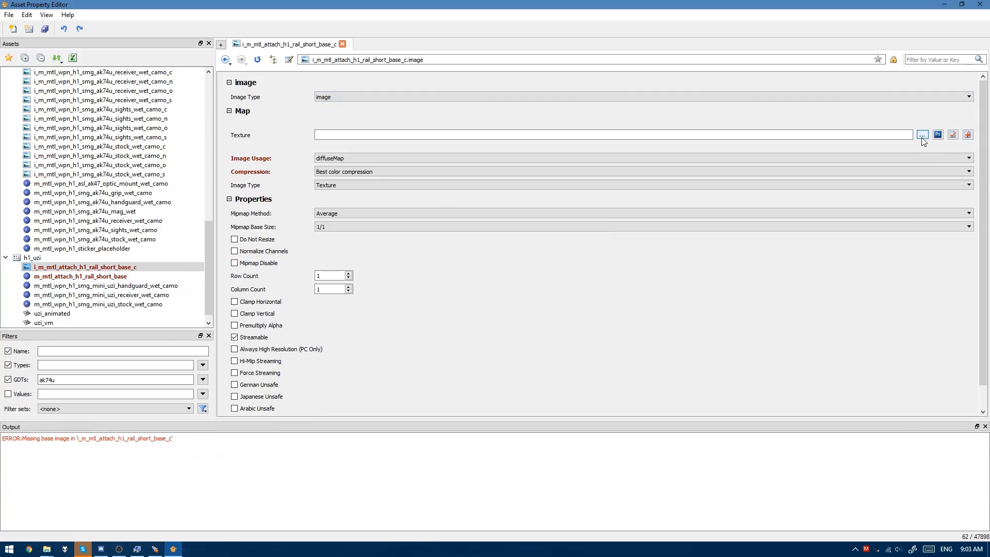
Step: List the lobby _images folder in detail, sorted by type, and delete all its TGA files
key("alt+Tab")
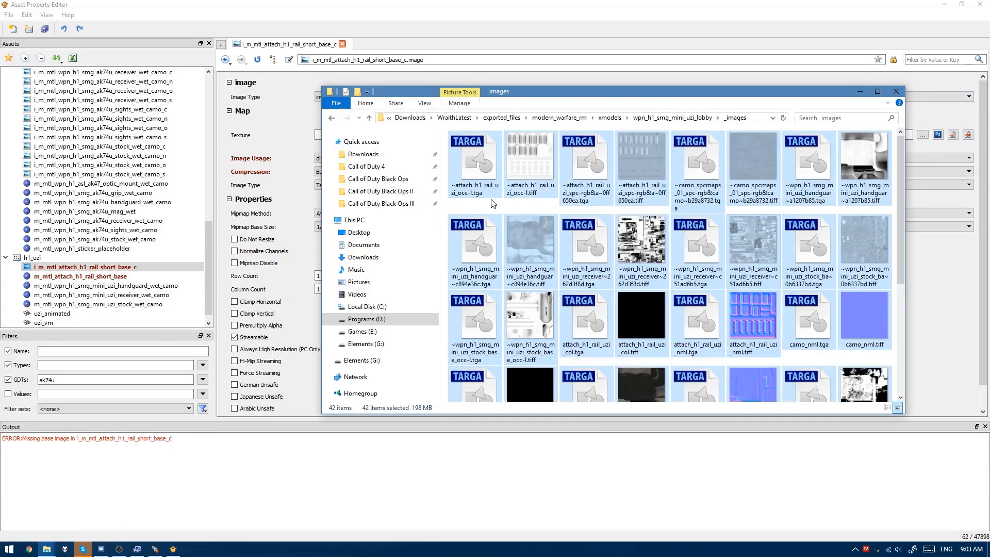
left_click(484, 211)
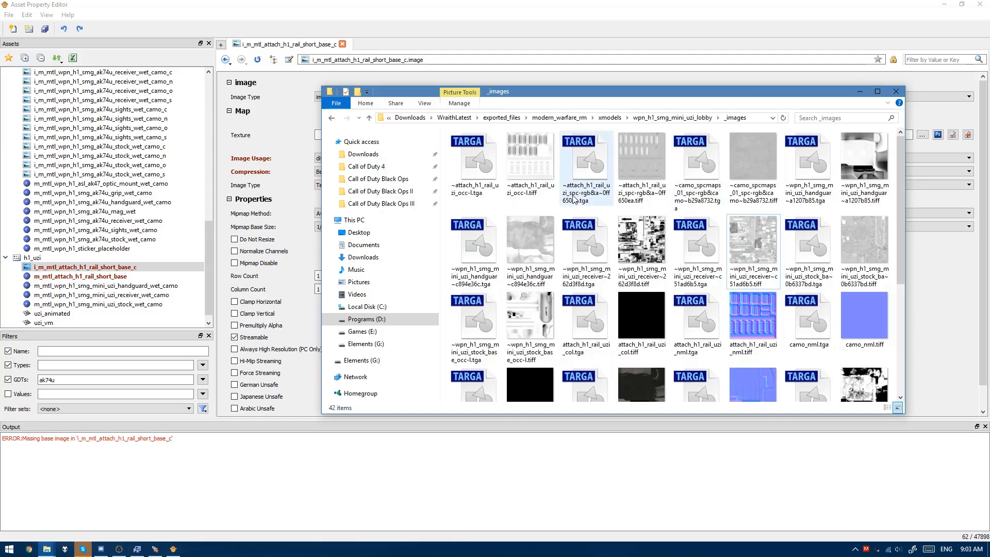
scroll(561, 202, "down", 1, "ctrl")
scroll(561, 202, "down", 1, "ctrl")
right_click(546, 379)
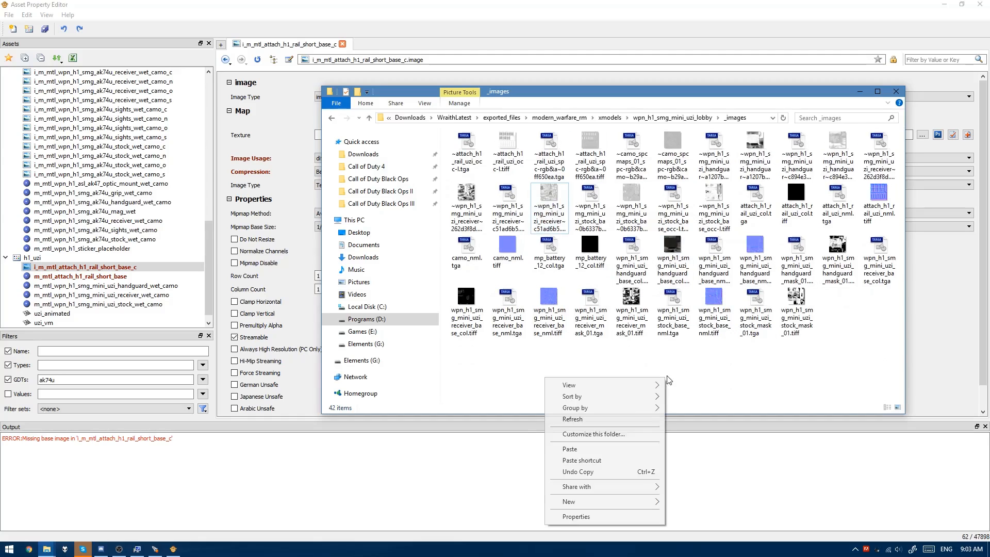
mouse_move(639, 387)
left_click(471, 442)
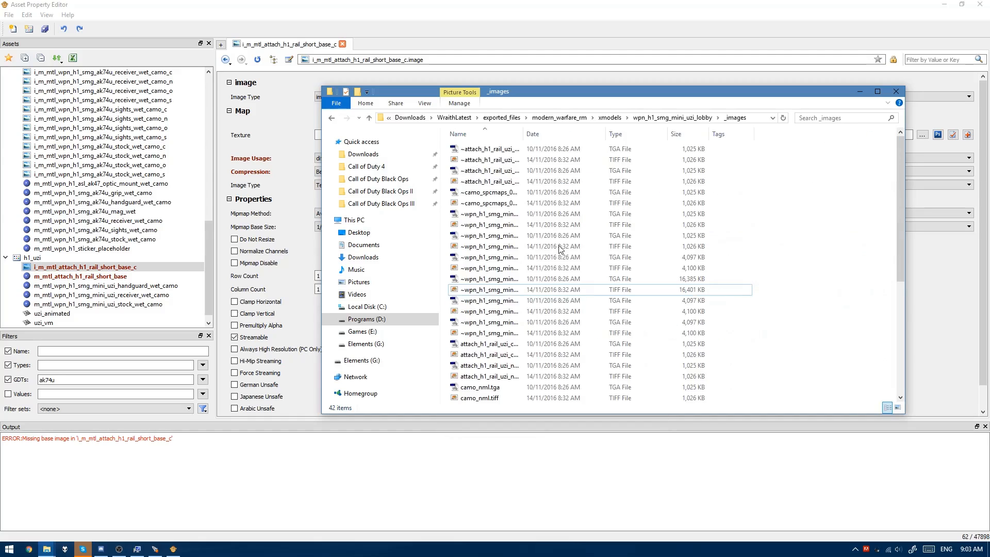
left_click(636, 137)
left_click(601, 157)
scroll(613, 175, "down", 4)
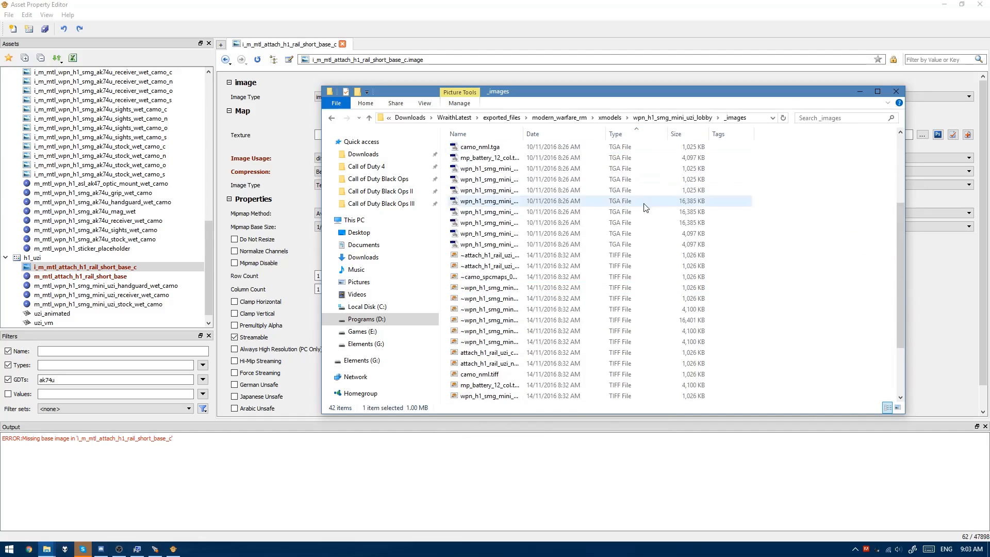
key("shift+Home")
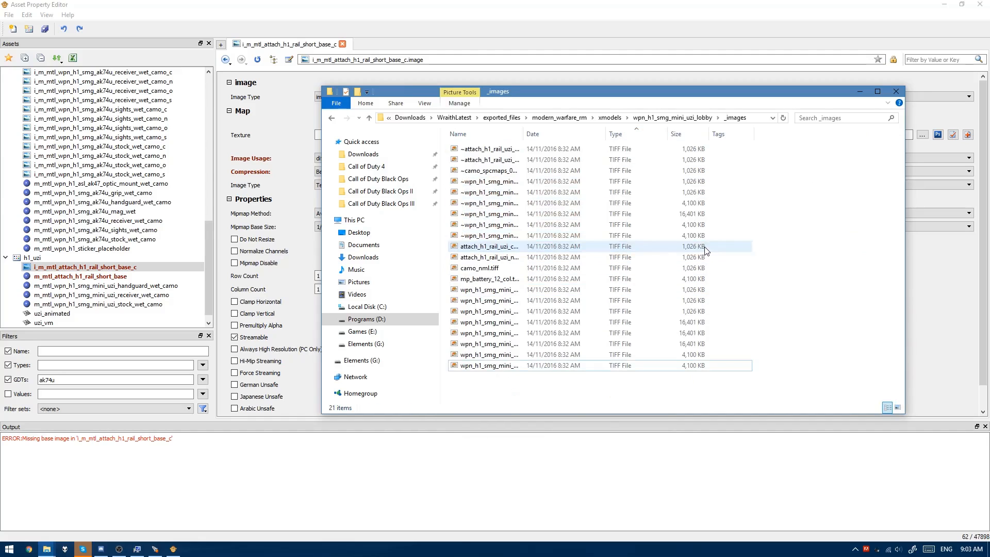
Step: Display the contents of the lobby _images folder as large icons
key("Delete")
right_click(670, 238)
mouse_move(716, 245)
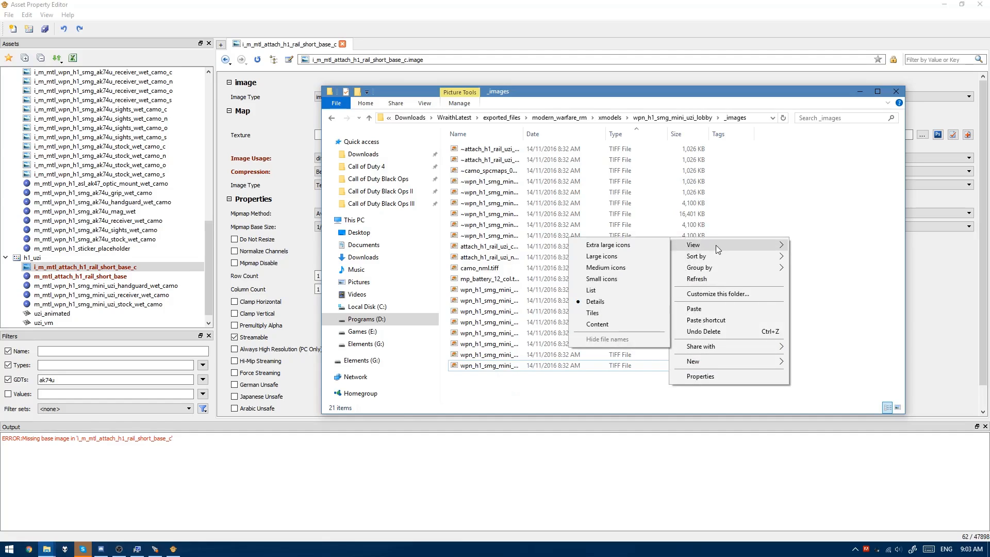
left_click(618, 257)
Step: Rename the uzi rail occlusion texture as rail_ao and the rail specular texture as rail_s
left_click(470, 170)
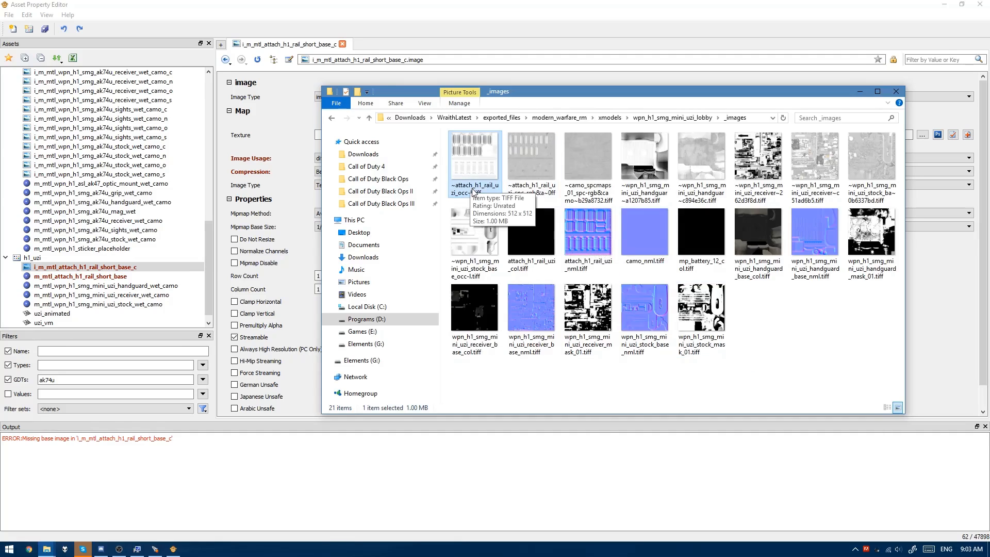
left_click(473, 192)
type("r")
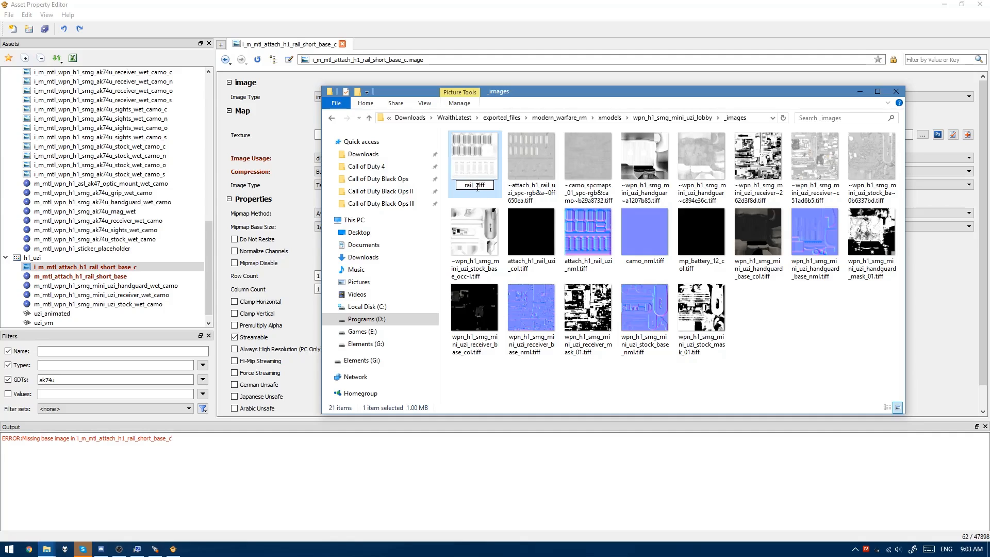
type("ail_ao")
key("Return")
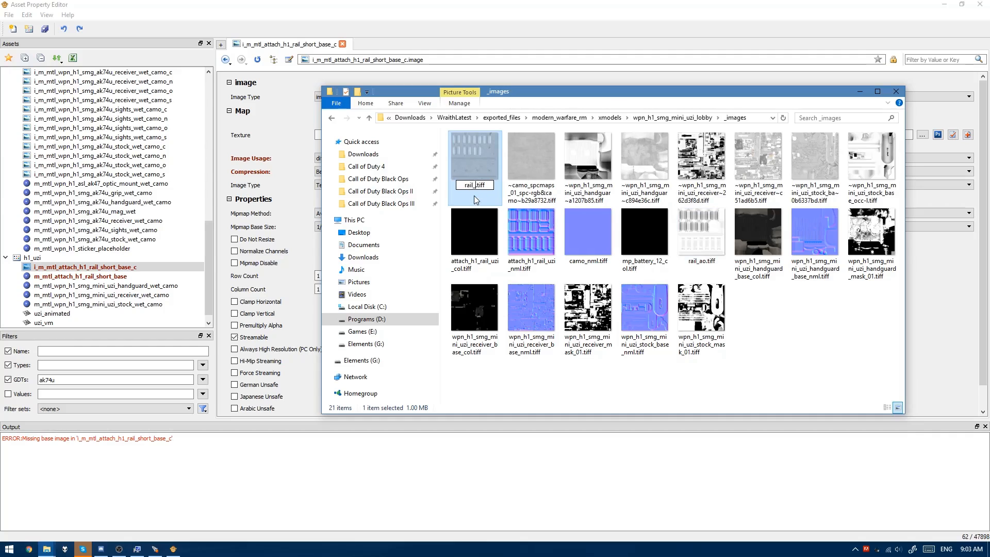
type("rail_s")
key("Return")
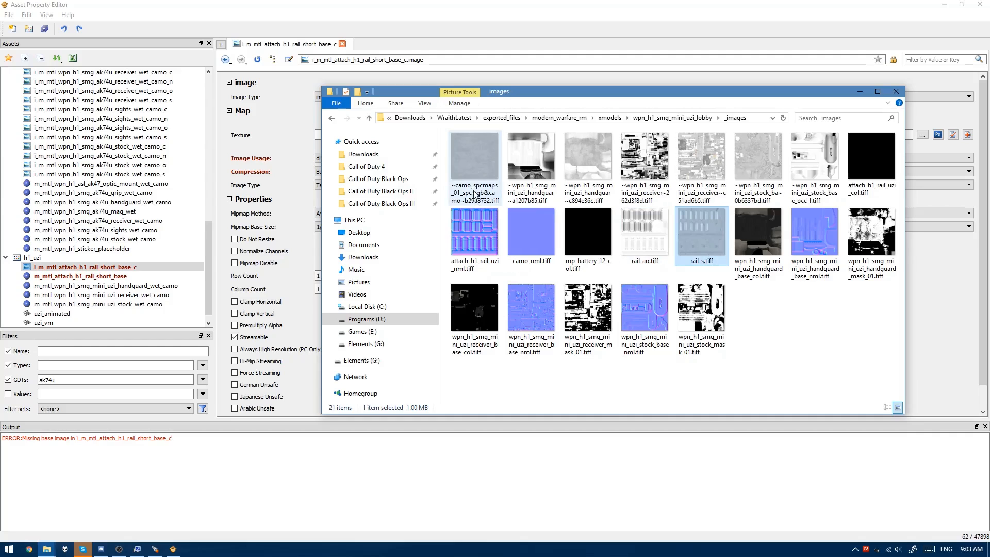
Step: Rename the mini Uzi handguard occlusion texture as handguard_ao and the handguard specular texture as handguard_s
left_click(477, 196)
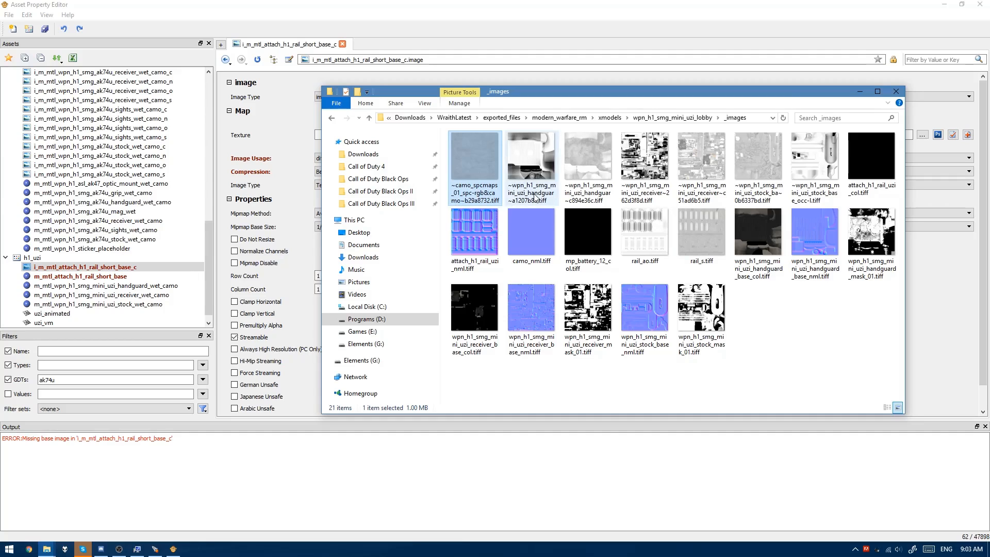
left_click(536, 198)
left_click(537, 197)
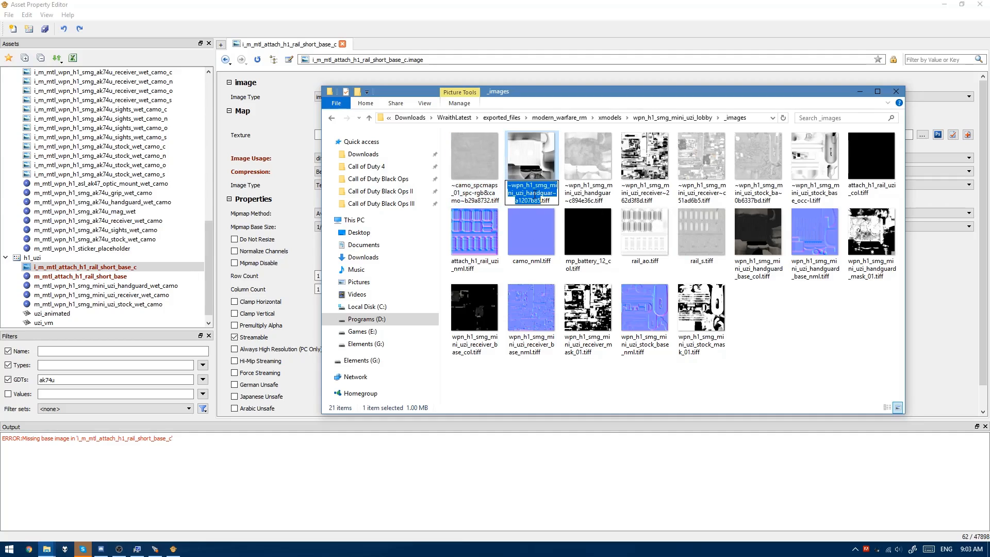
type("handguard_ao")
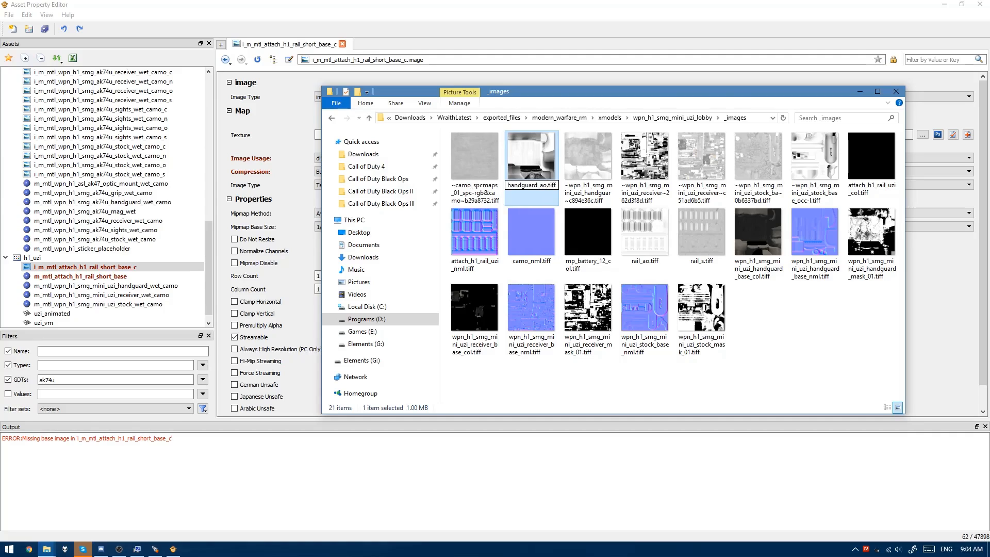
key("Return")
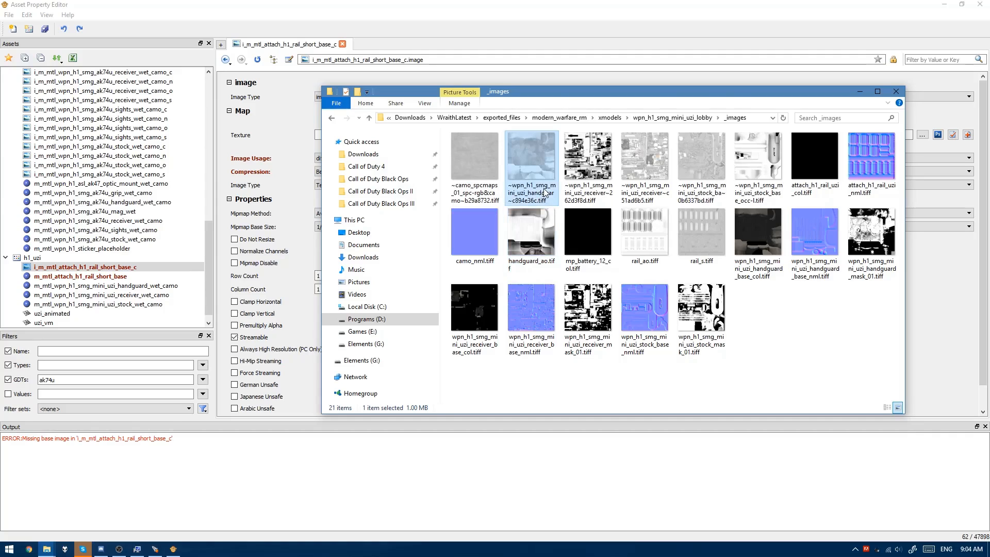
left_click(545, 192)
type("handg")
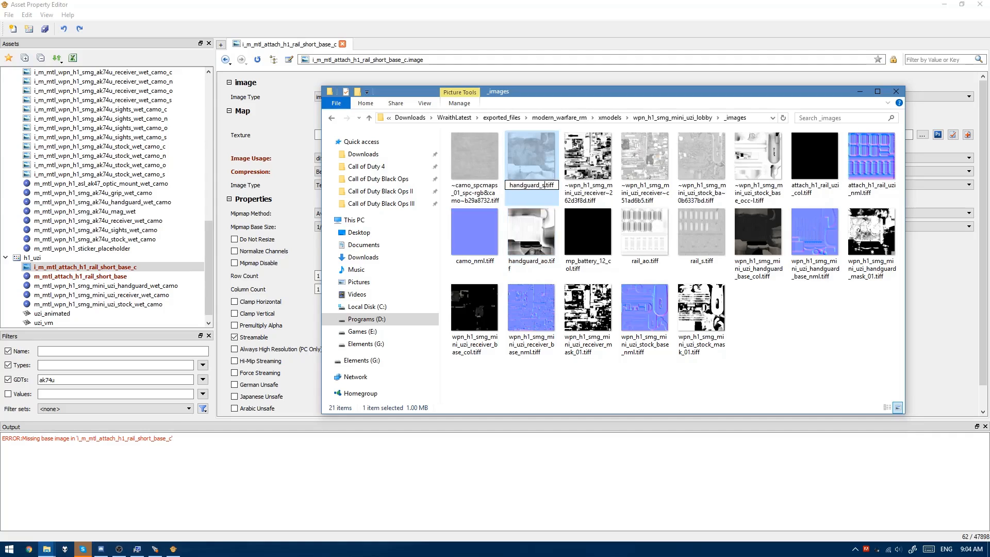
type("uard_s")
key("Return")
Step: Rename the remaining receiver, handguard and stock textures as body_c, body_n, body_m, handguard_m, stock_n and stock_c
left_click(845, 263)
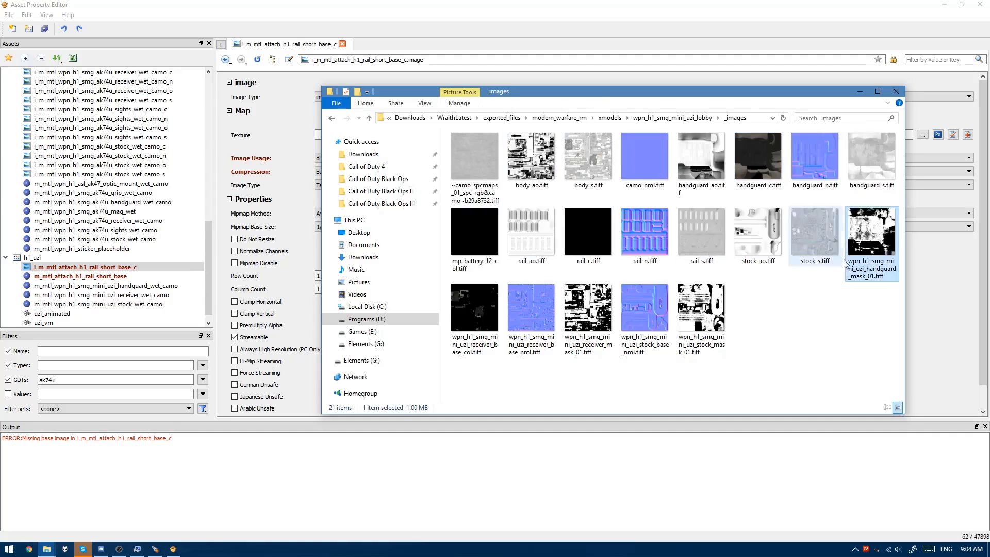
type("body_c")
key("Return")
left_click(531, 314)
type("body_n")
key("Return")
type("stock_n")
left_click(701, 261)
Step: In Asset Property Editor, set the rail color image's texture to rail_c.tiff from texture_assets\h1\uzi and copy its path
left_click(255, 173)
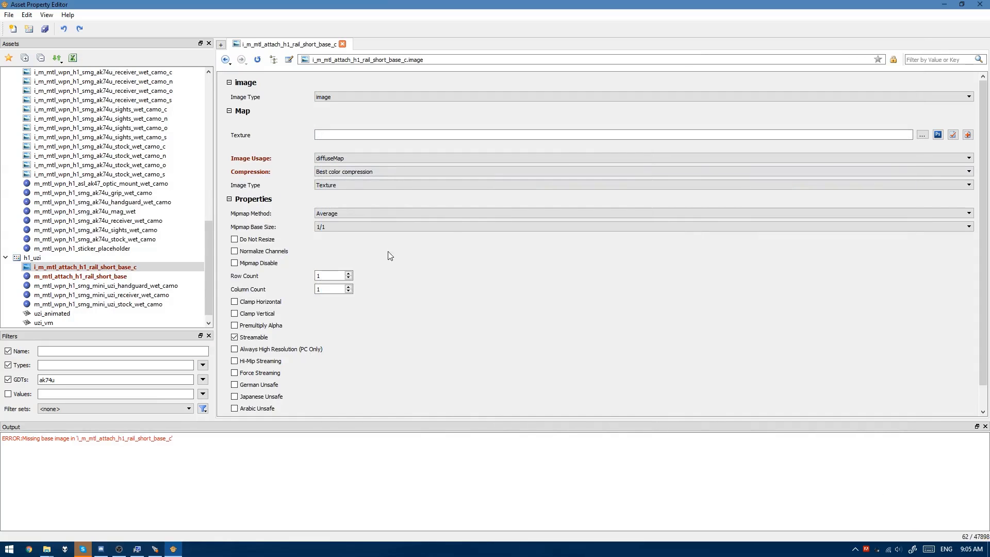
key("alt+Tab")
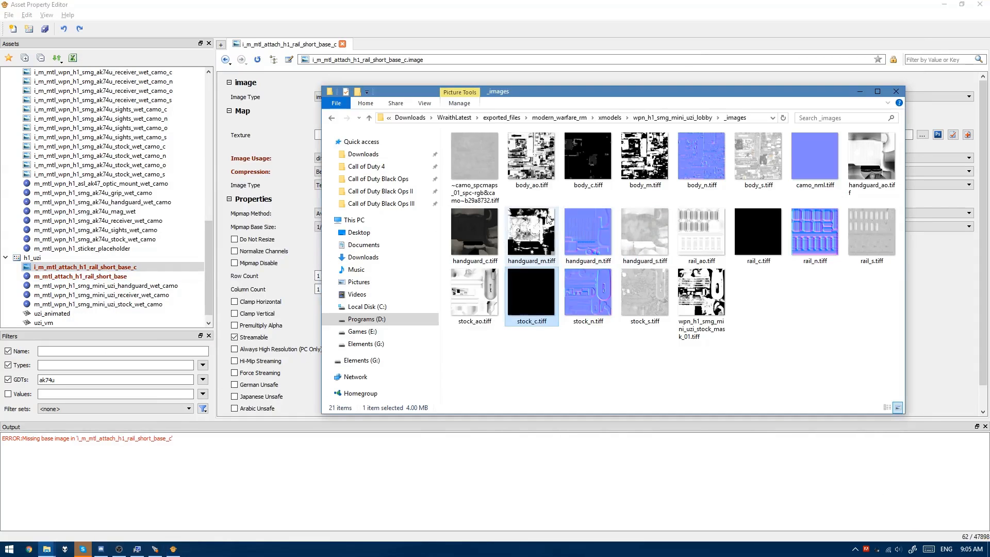
key("alt+Tab")
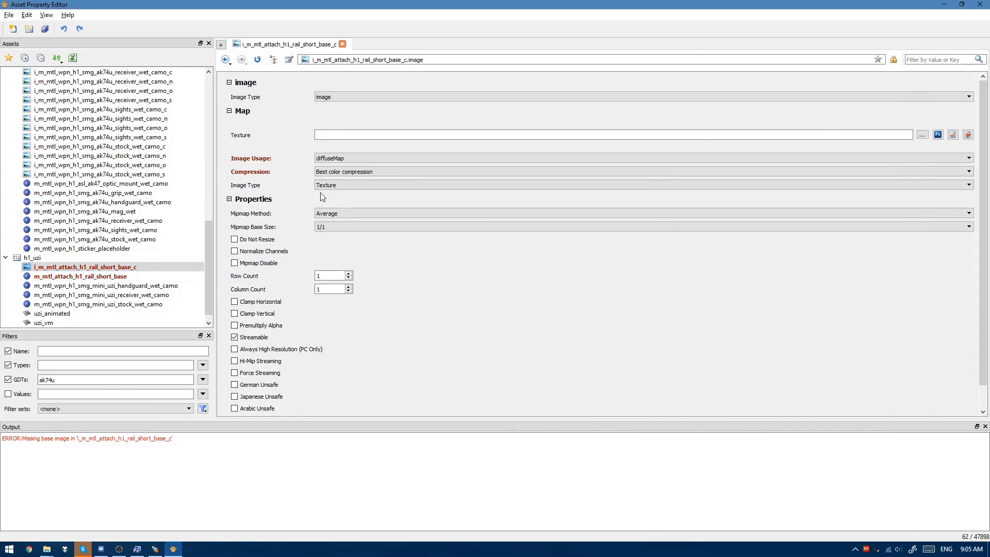
left_click(922, 135)
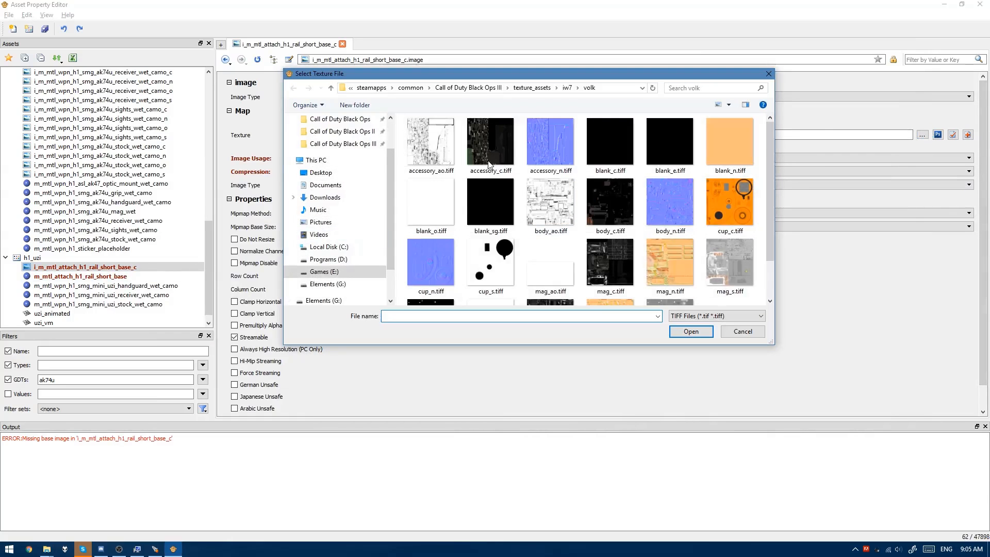
left_click(471, 146)
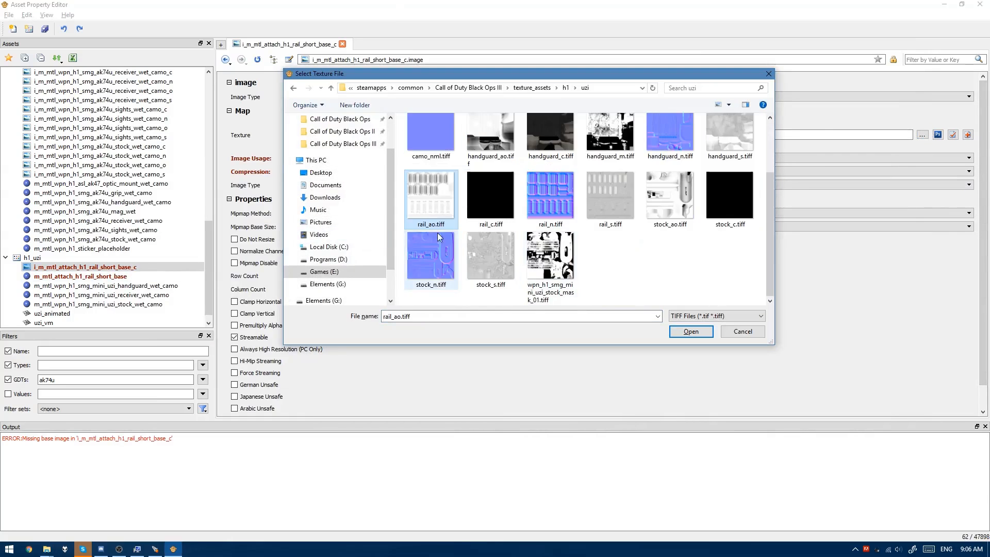
double_click(504, 203)
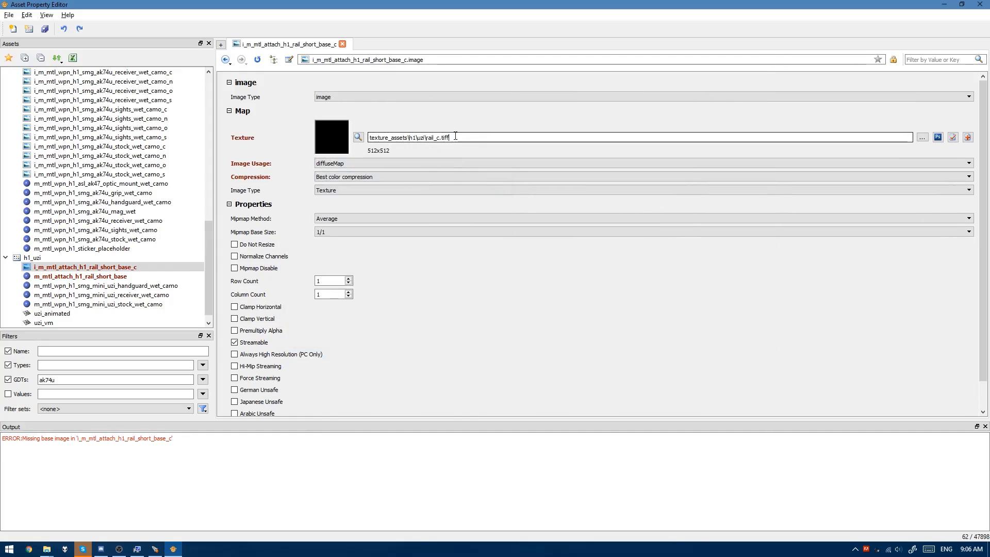
left_click_drag(455, 137, 345, 166)
key("ctrl+c")
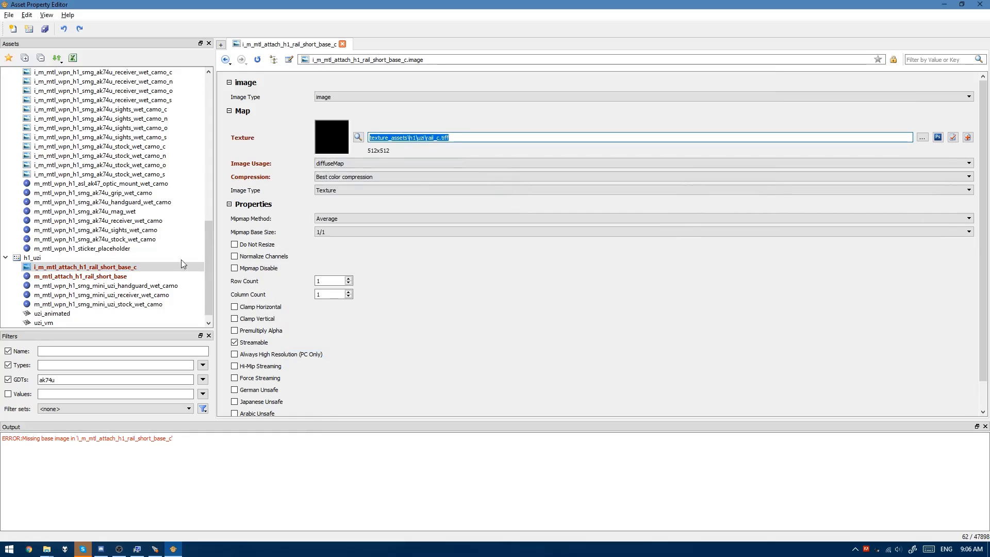
Step: Create an ambient occlusion map image for the m_mtl_attach_h1_rail_short_base material, using texture_assets\h1\uzi\rail_ao.tiff as its texture
left_click(151, 279)
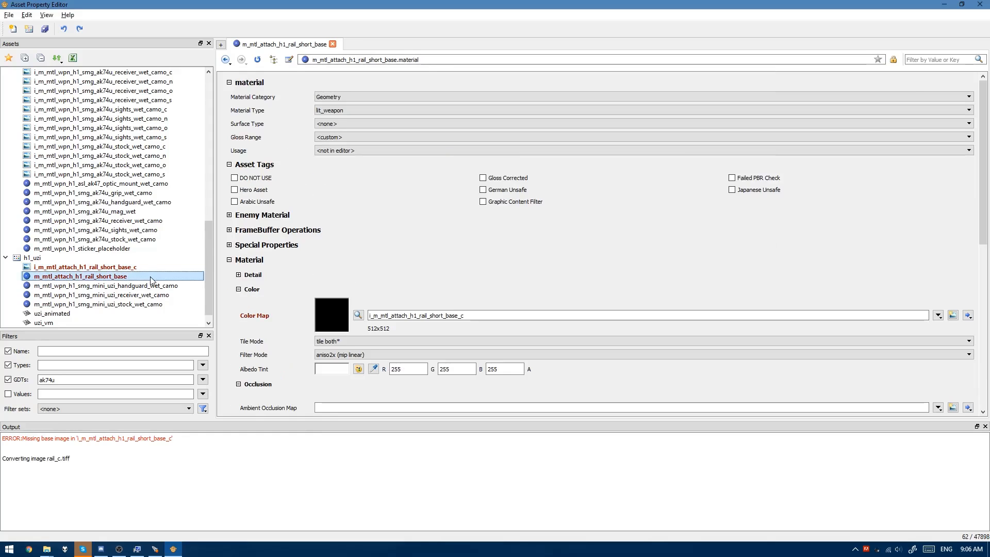
scroll(435, 239, "down", 6)
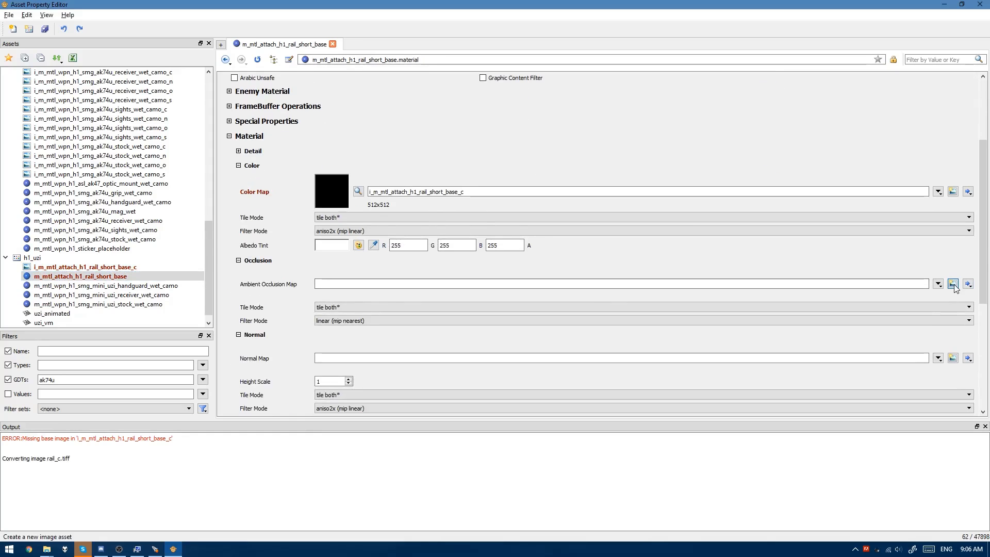
left_click(967, 284)
left_click(530, 297)
left_click(454, 136)
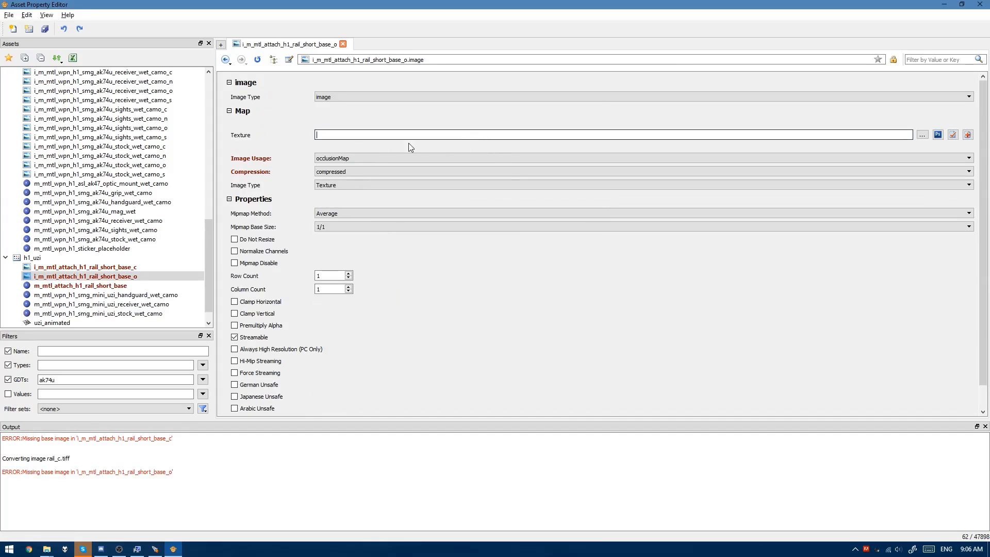
key("ctrl+v")
left_click(384, 135)
key("Delete")
type("ao")
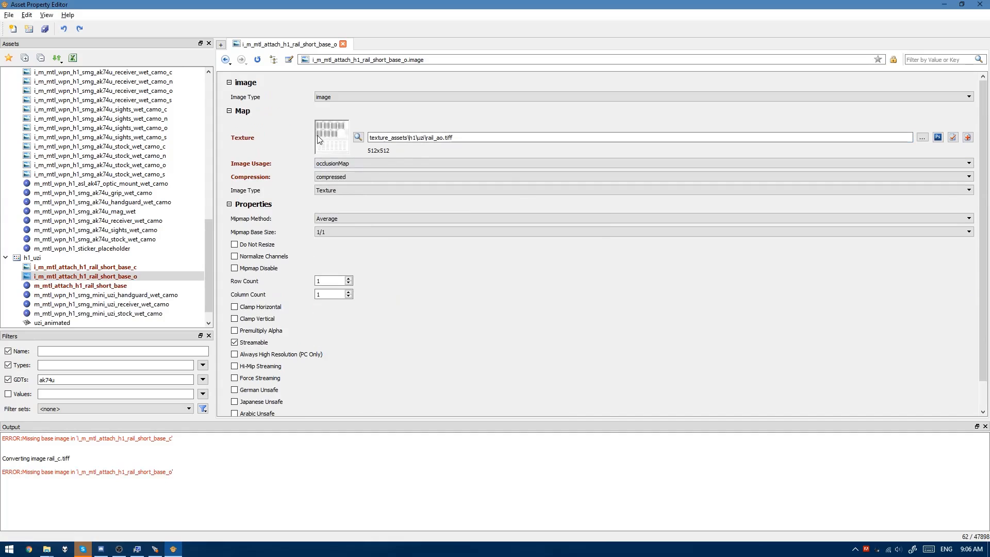
Step: Create a normal map image for the rail_short_base material, using rail_n.tiff from the h1\uzi folder as its texture
left_click(119, 286)
scroll(585, 278, "down", 3)
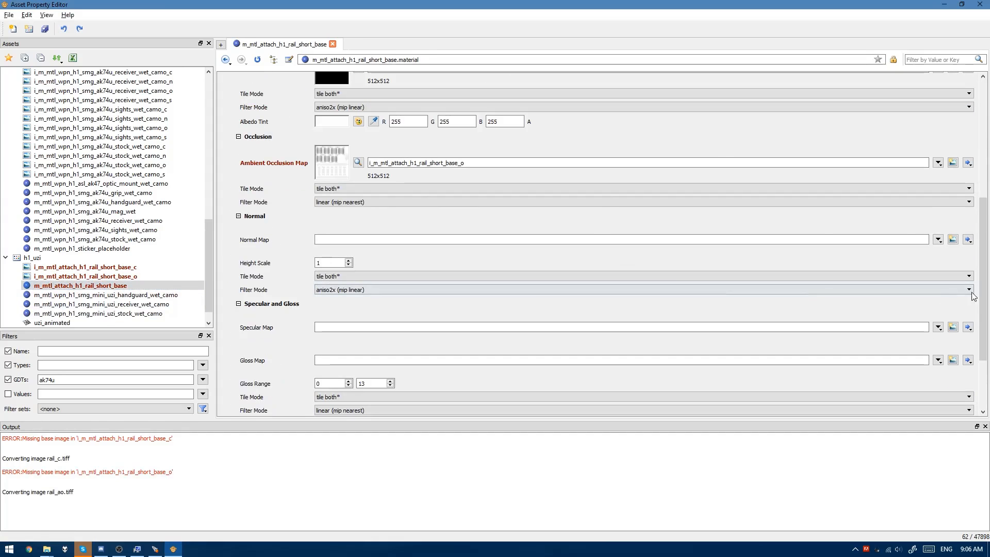
left_click(953, 239)
key("Return")
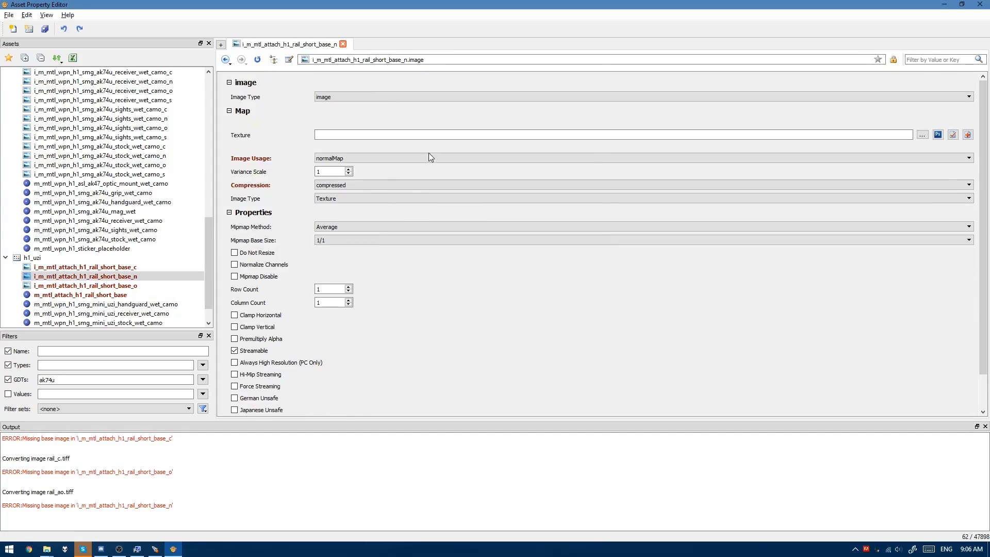
left_click(413, 135)
key("ctrl+v")
key("Return")
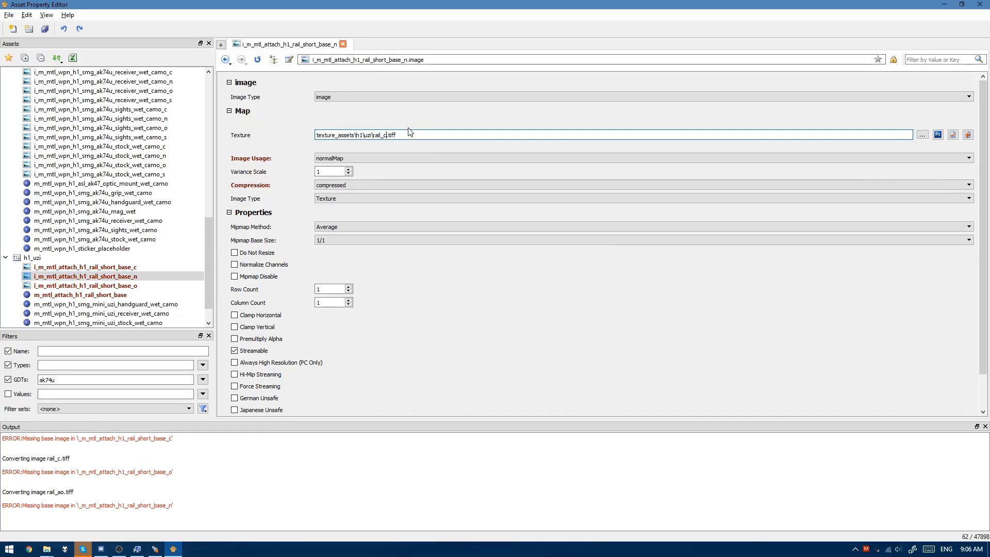
left_click(143, 286)
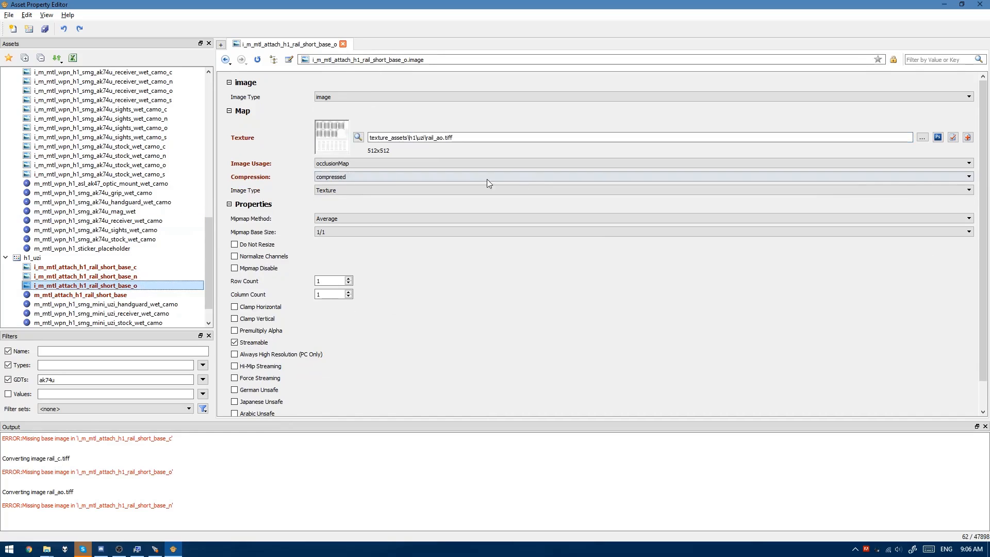
Step: Create a specular map image for the rail_short_base material, using texture_assets\h1\uzi\rail_s.tiff as its texture
left_click(120, 295)
scroll(397, 244, "down", 3)
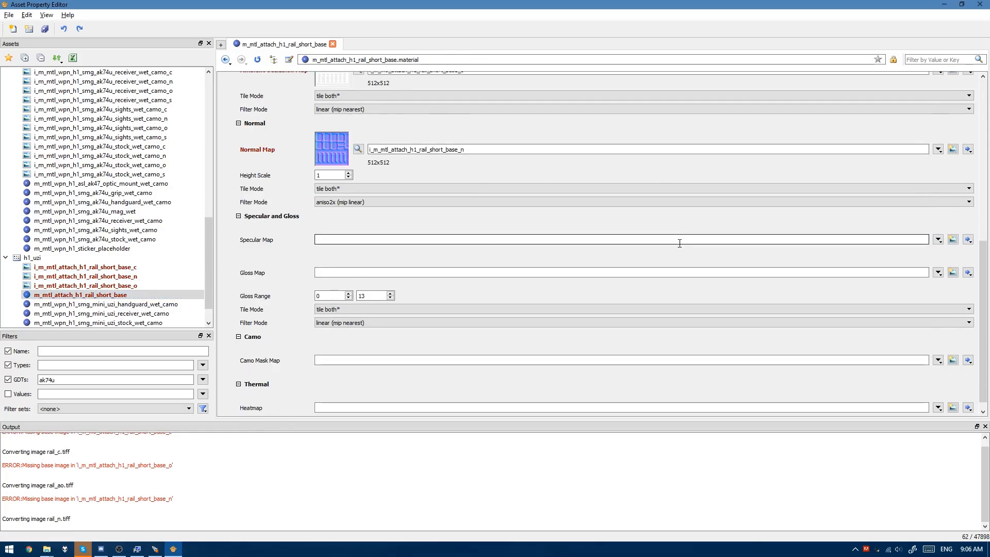
key("alt+Tab")
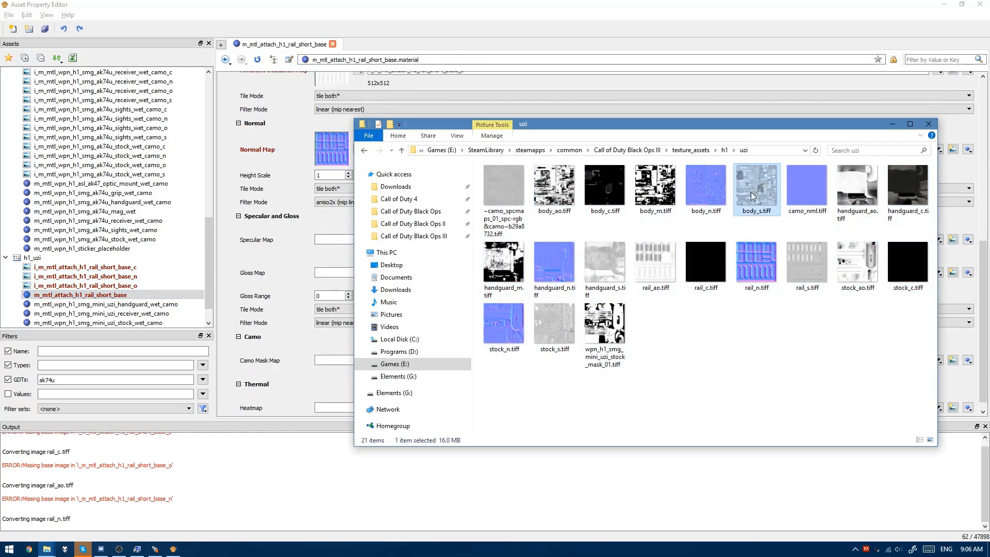
left_click(953, 239)
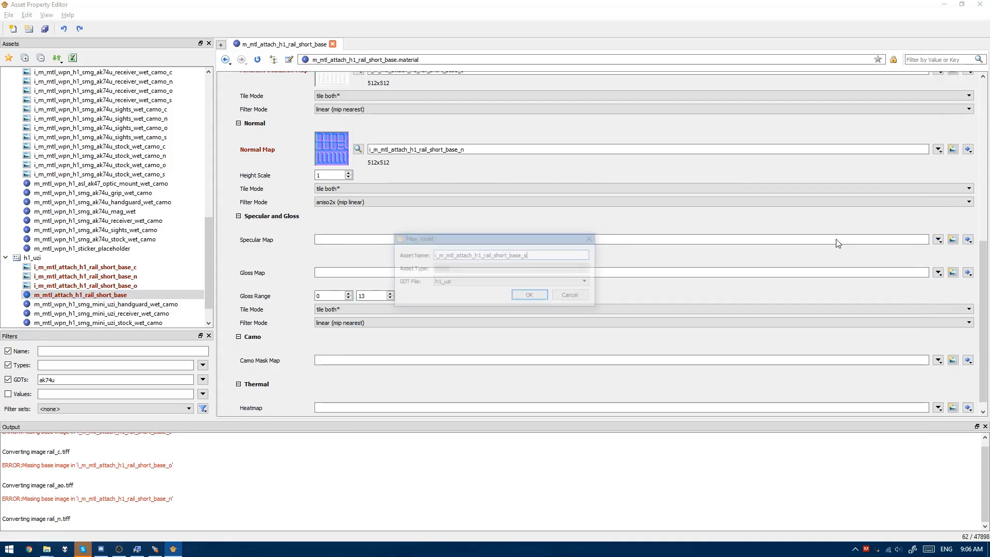
left_click(534, 295)
left_click(389, 137)
key("ctrl+v")
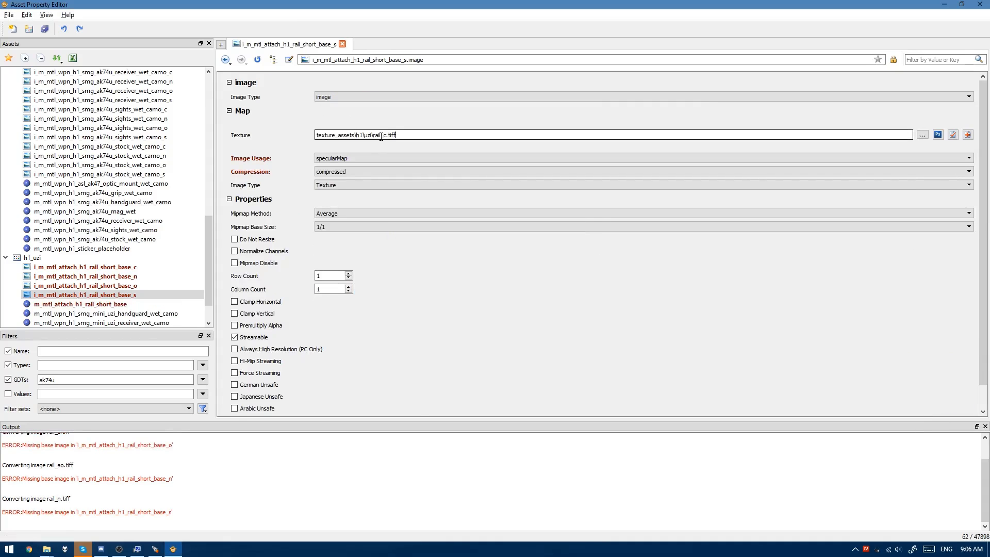
key("BackSpace")
type("s")
key("Return")
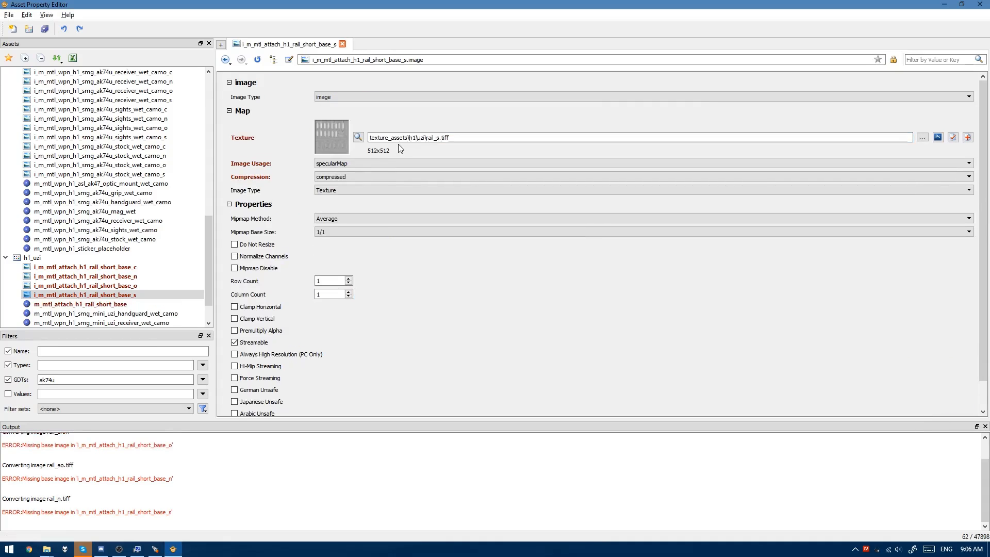
Step: Set the gloss map of the m_mtl_attach_h1_rail_short_base material to $gloss
left_click(100, 304)
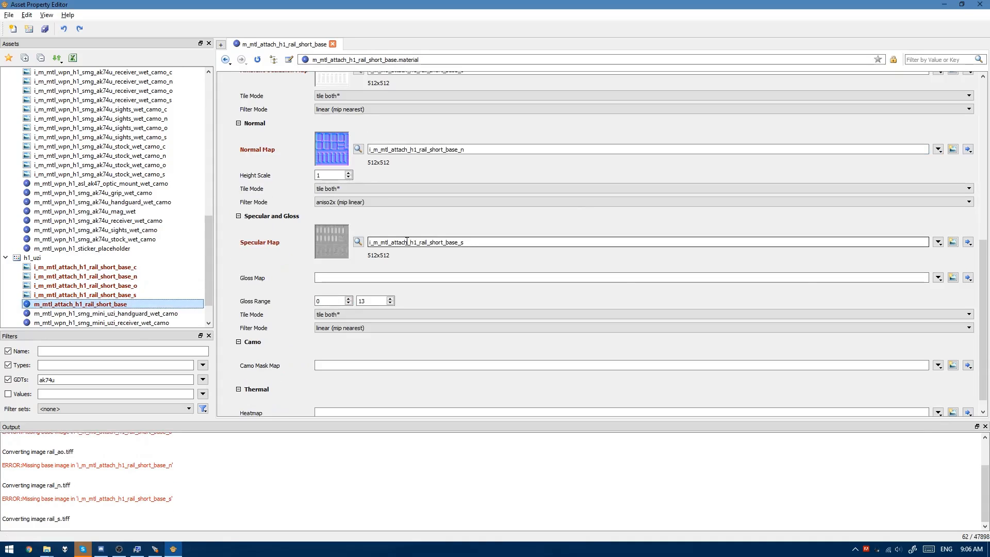
left_click(825, 276)
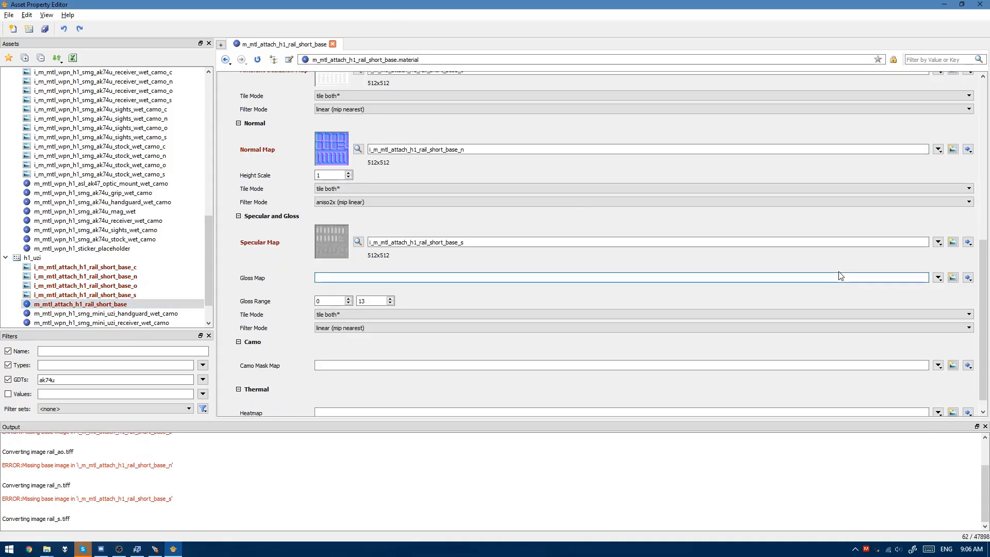
type("gloss")
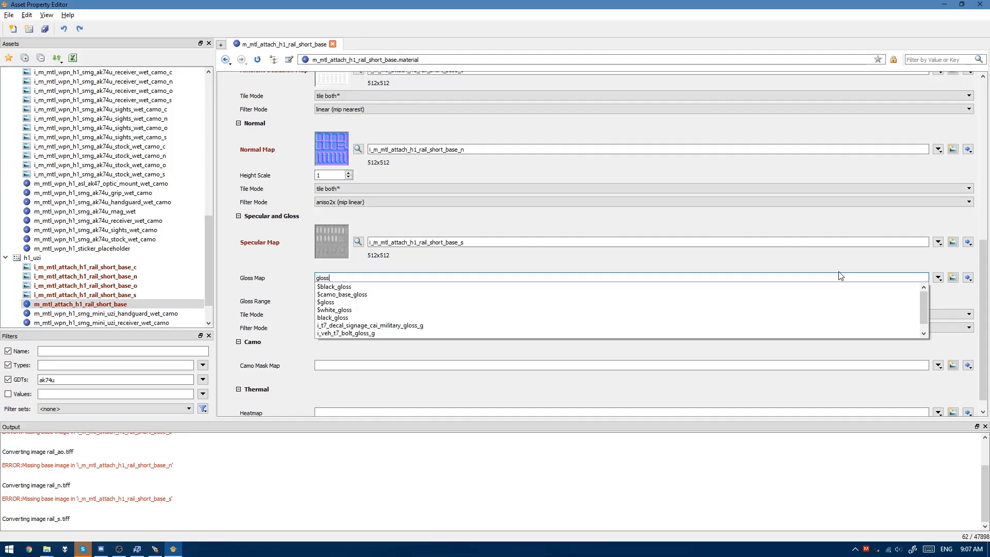
key("Down")
key("Return")
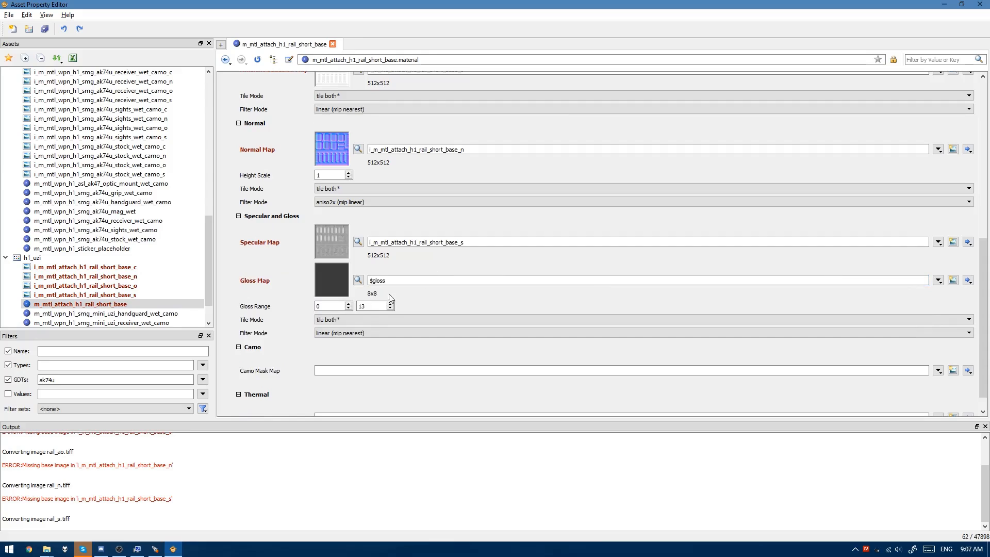
Step: Set the surface type of the m_mtl_attach_h1_rail_short_base material to plastic and save it
scroll(283, 299, "up", 6)
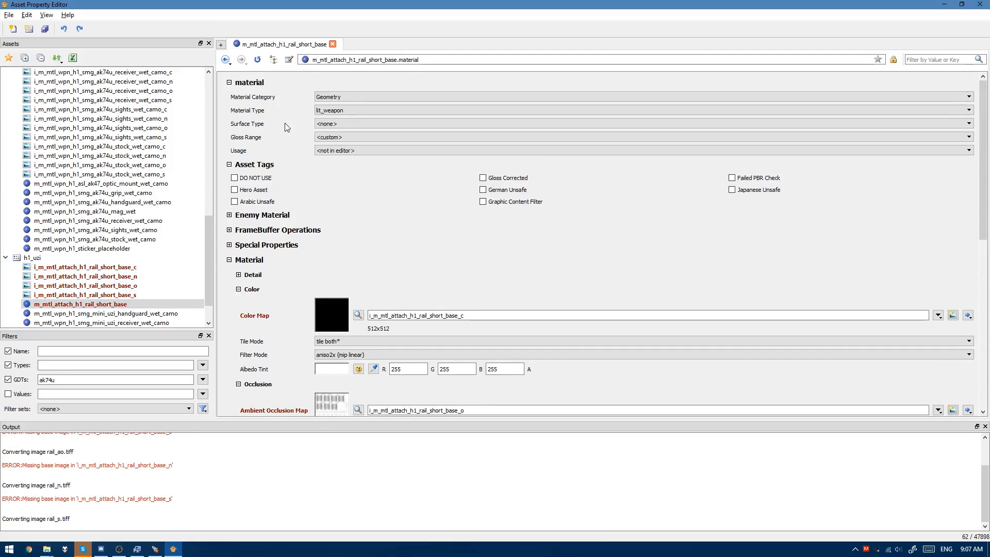
left_click(335, 124)
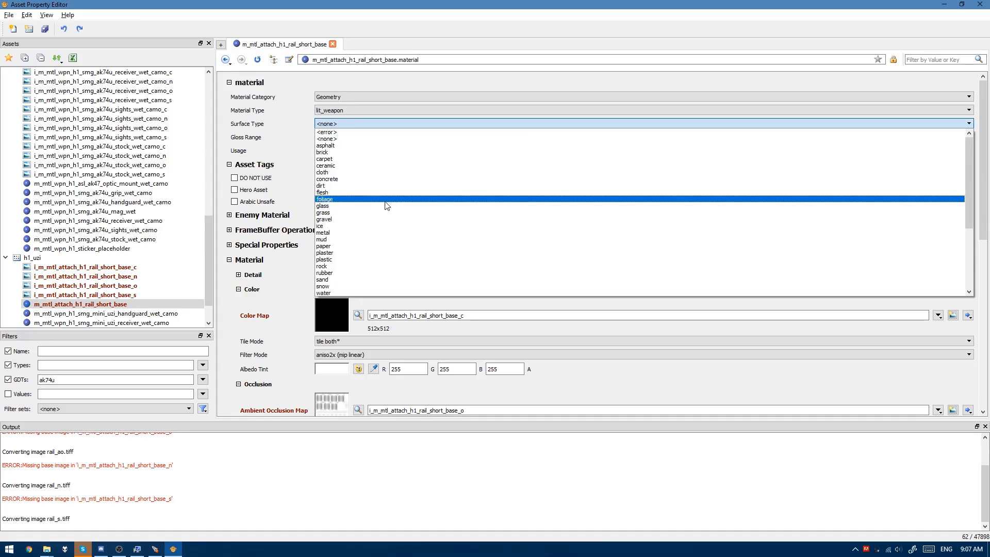
left_click(339, 260)
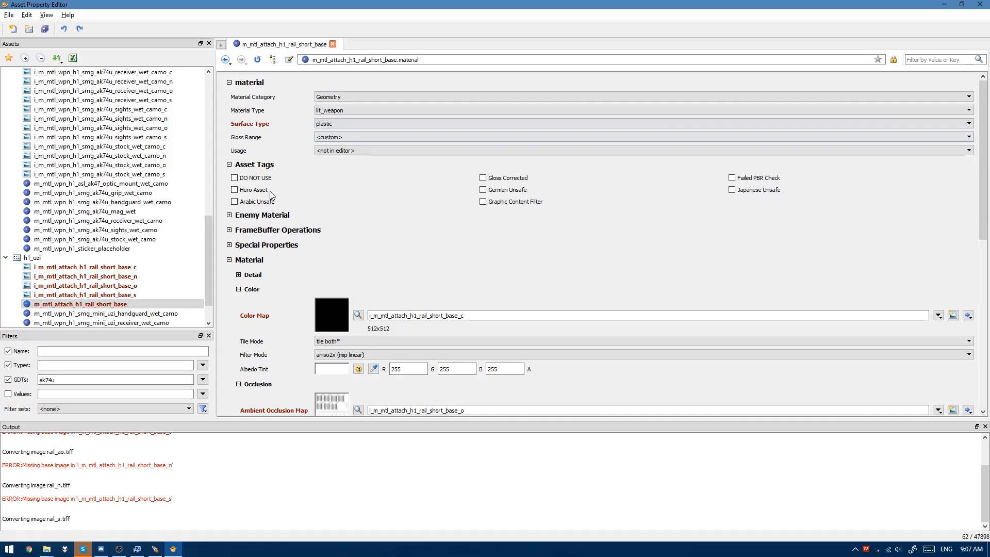
left_click(152, 304)
Step: Preview the uzi_vm model, examine the textured rail up close, and close the preview
scroll(132, 309, "down", 2)
left_click(80, 312)
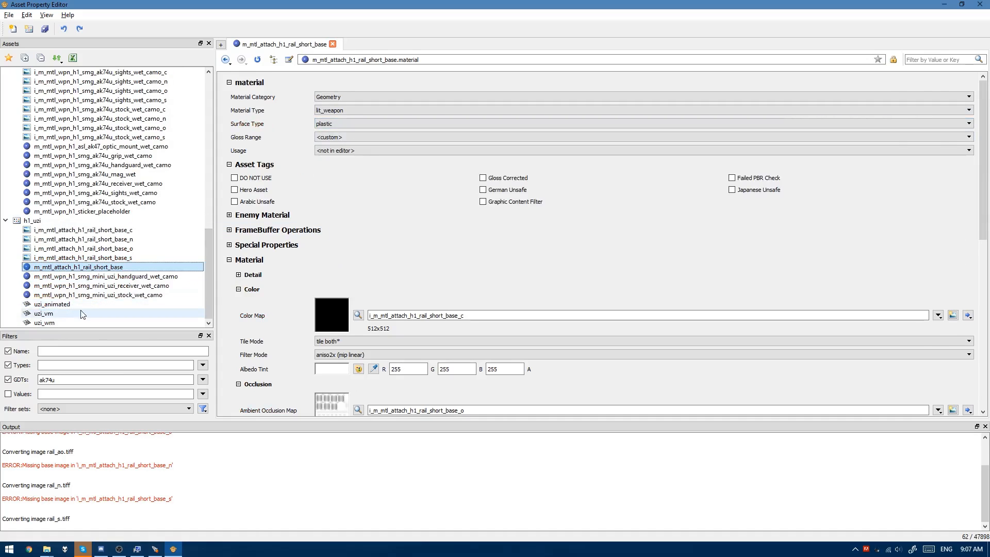
key("space")
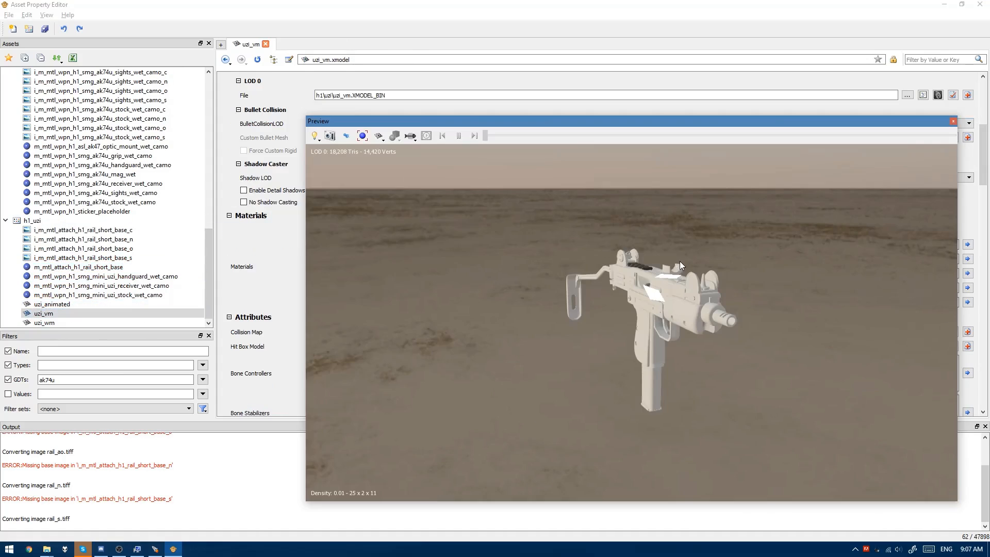
scroll(632, 323, "up", 5)
scroll(608, 232, "down", 4)
left_click_drag(624, 222, 593, 250)
scroll(591, 251, "up", 4)
scroll(586, 260, "down", 3)
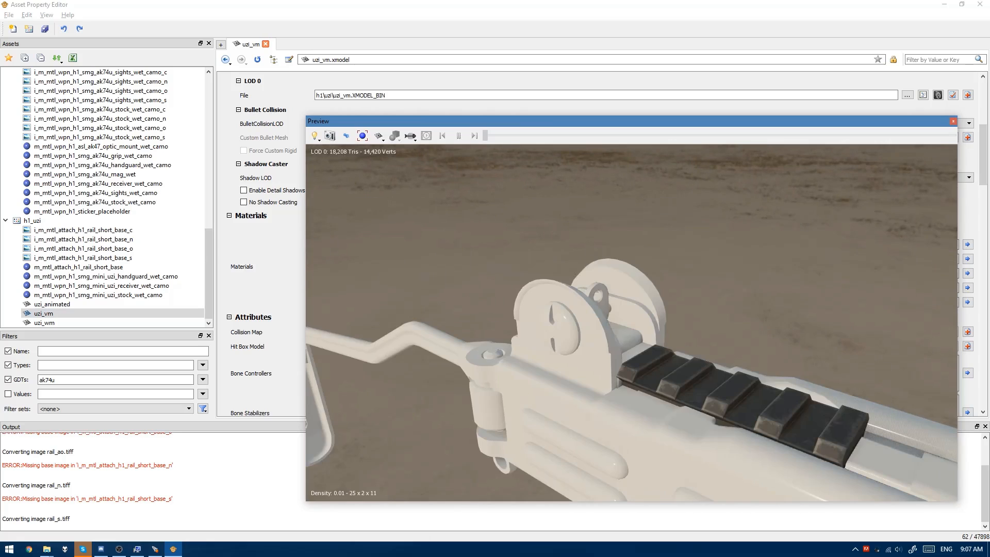
middle_click_drag(588, 277, 530, 278)
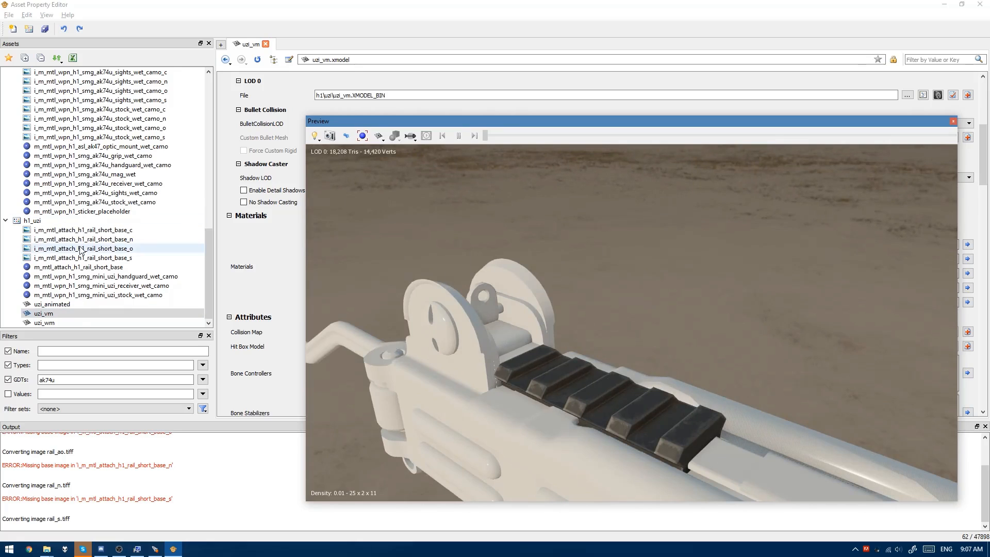
left_click_drag(599, 121, 584, 105)
left_click(939, 105)
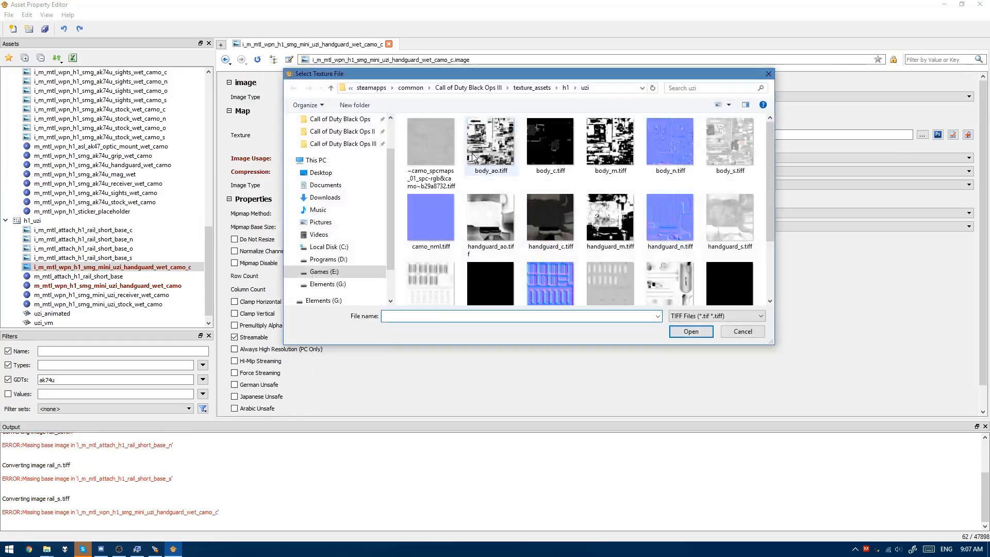
double_click(682, 300)
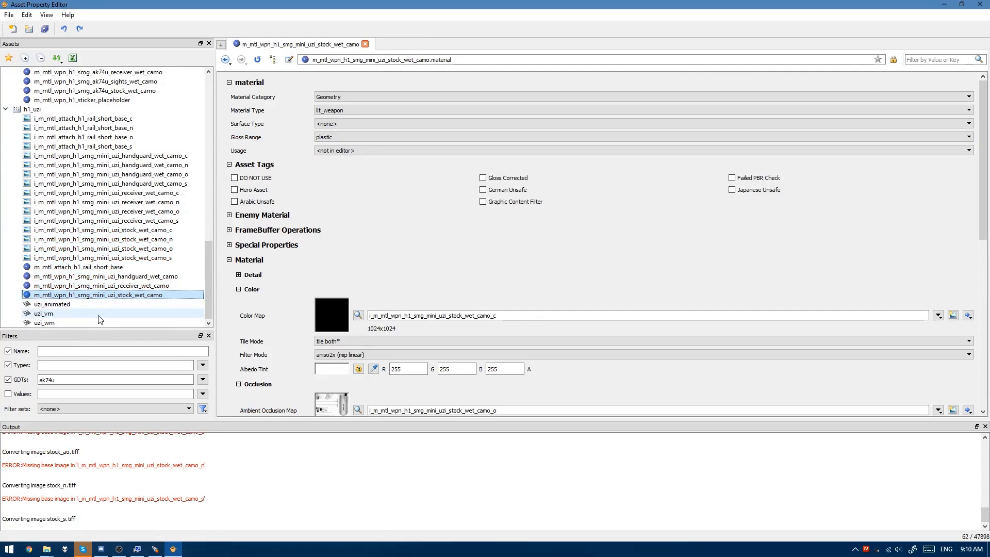
Step: Preview the uzi_vm model and inspect its handguard, receiver and stock textures from different angles
left_click(44, 314)
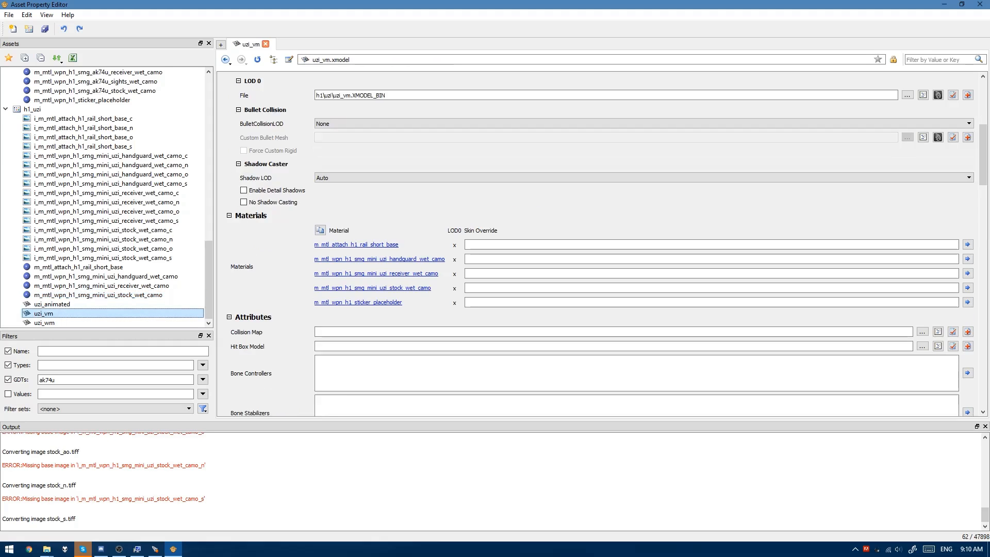
left_click_drag(989, 159, 591, 128)
left_click_drag(658, 221, 464, 196)
scroll(715, 289, "up", 5)
left_click_drag(715, 290, 591, 292)
Step: Preview the uzi_wm model and inspect its textures from the other side
left_click(47, 322)
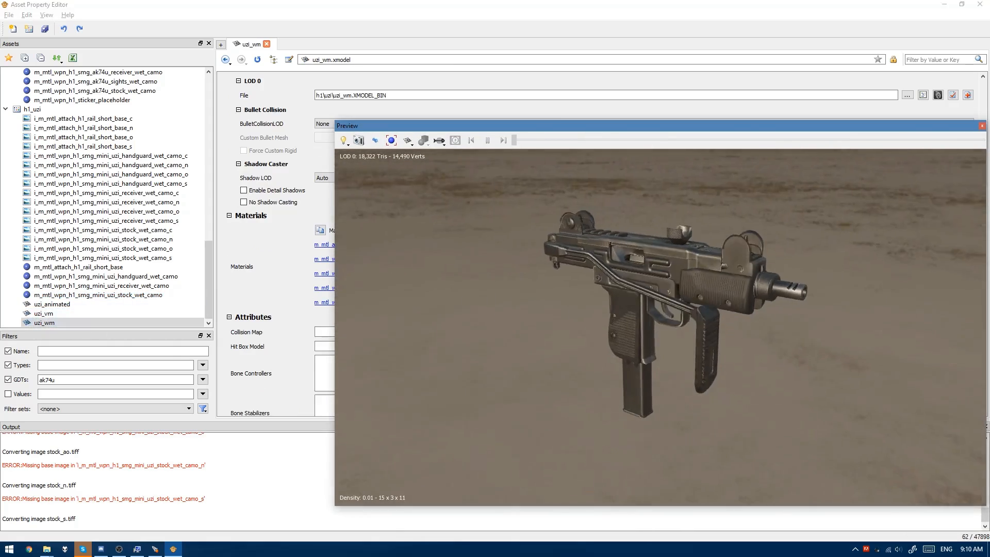
left_click_drag(691, 319, 427, 327)
left_click_drag(593, 188, 591, 187)
left_click_drag(569, 132, 989, 133)
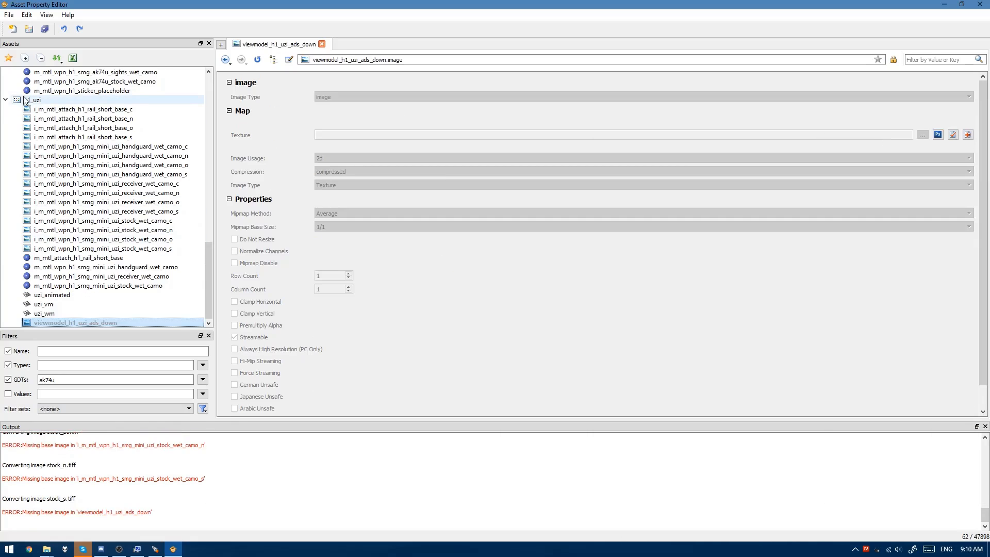
Step: Create a new xanim asset named viewmodel_h1_uzi_ads_down in the h1_uzi GDT
left_click(29, 103)
right_click(30, 103)
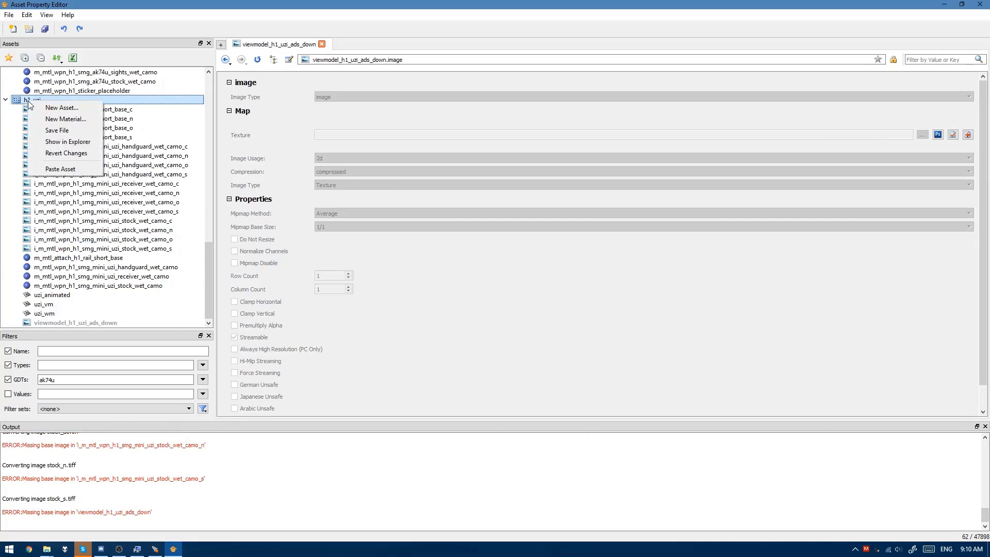
left_click(50, 109)
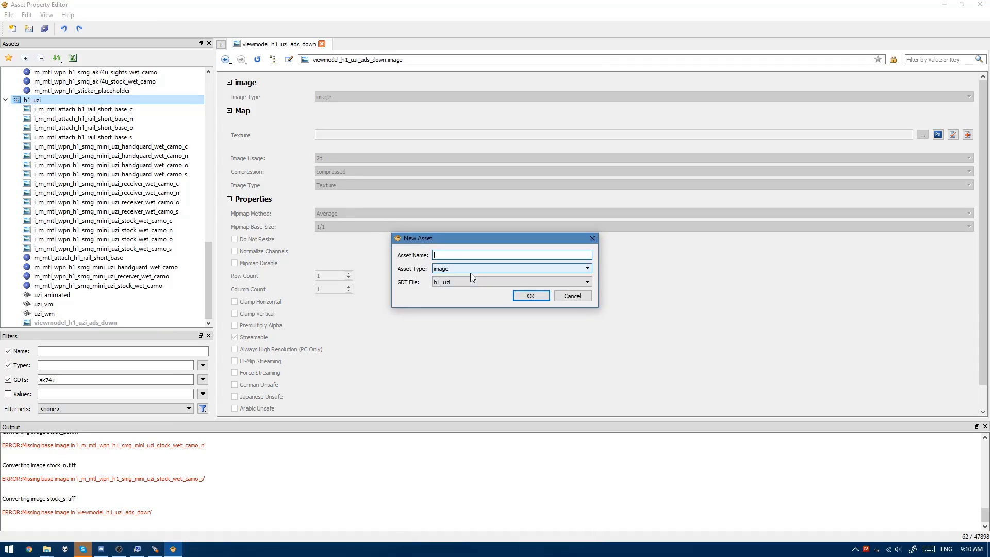
type("viewmodel_h1_uzi_ads")
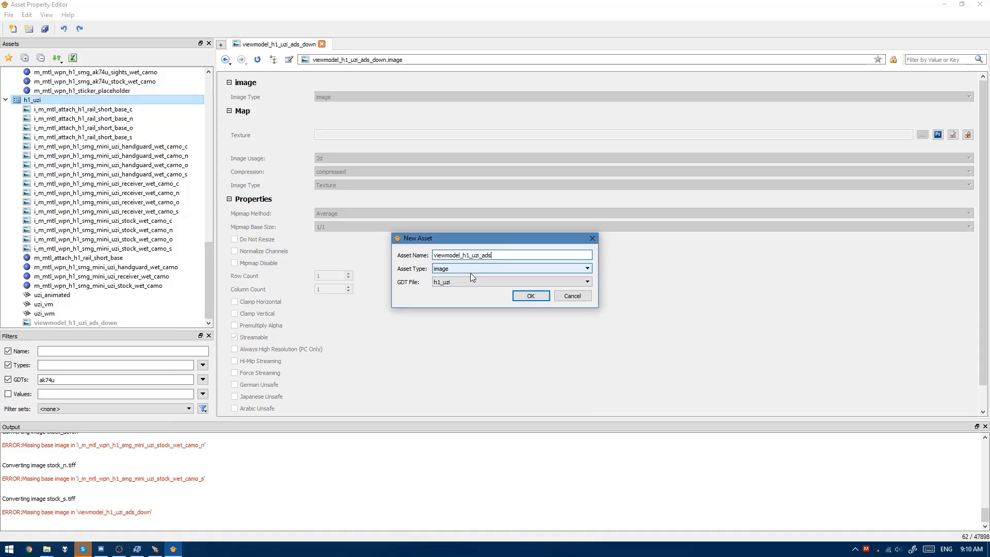
type("_down")
left_click(461, 269)
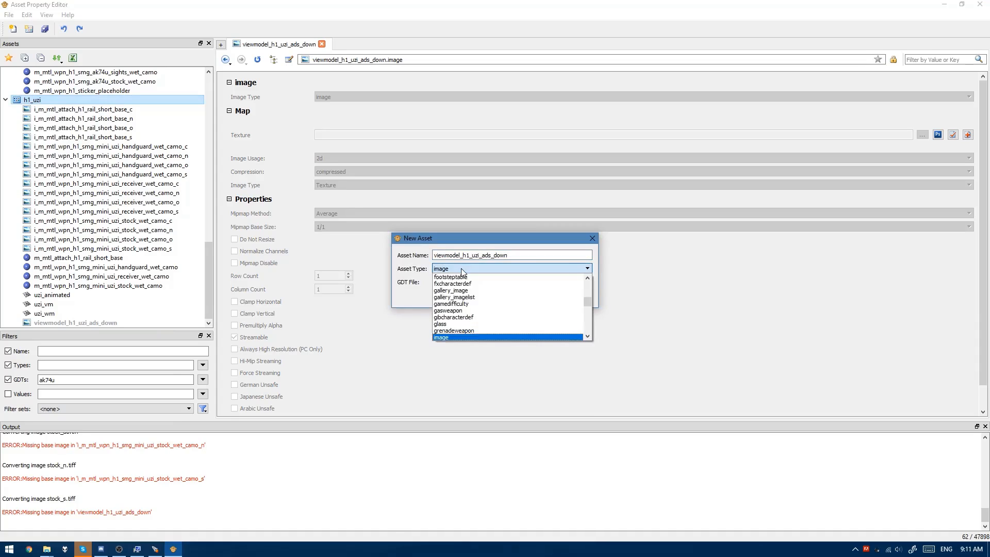
key("x")
left_click(449, 338)
left_click(513, 296)
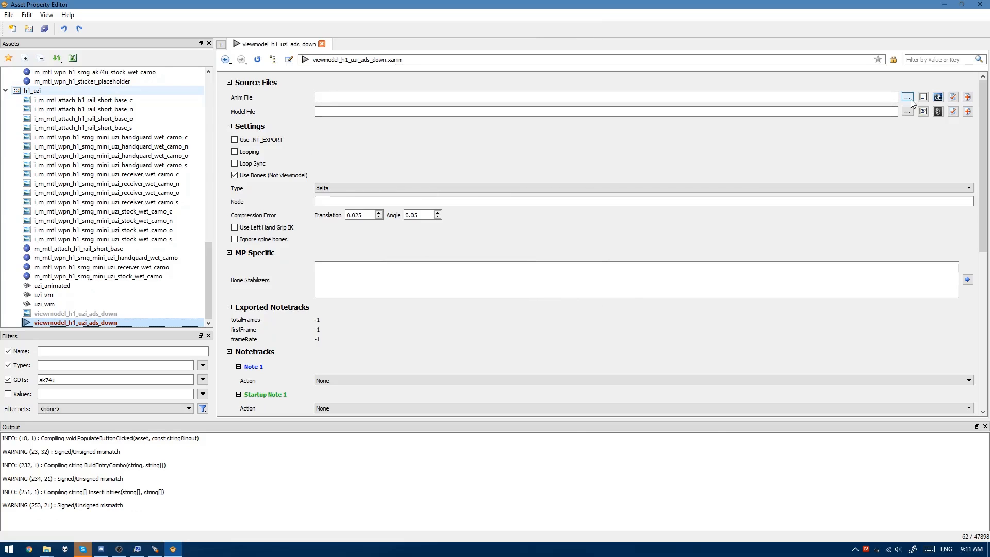
Step: Set the anim file of viewmodel_h1_uzi_ads_down to ads_down.XANIM_BIN from the xanim_export\h1\uzi folder
left_click(908, 98)
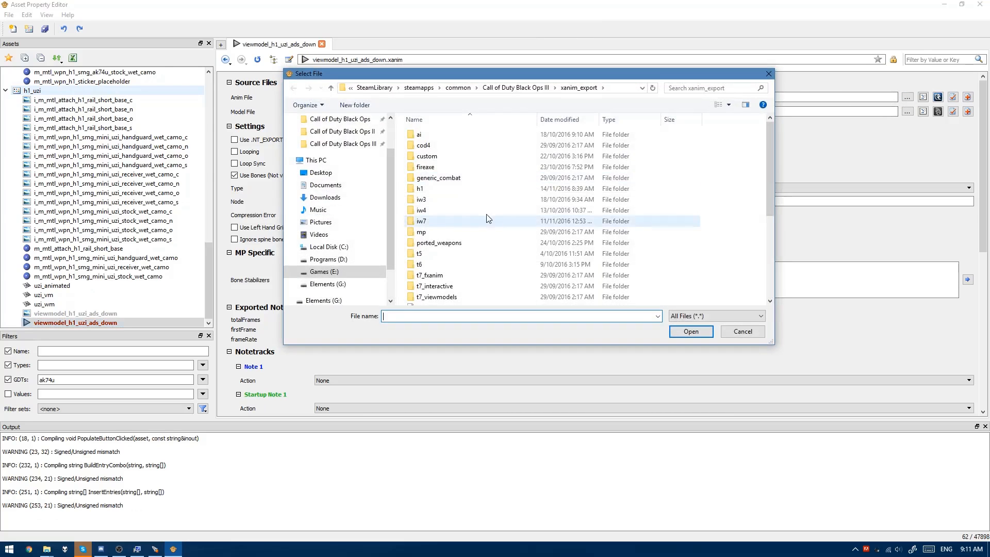
double_click(420, 189)
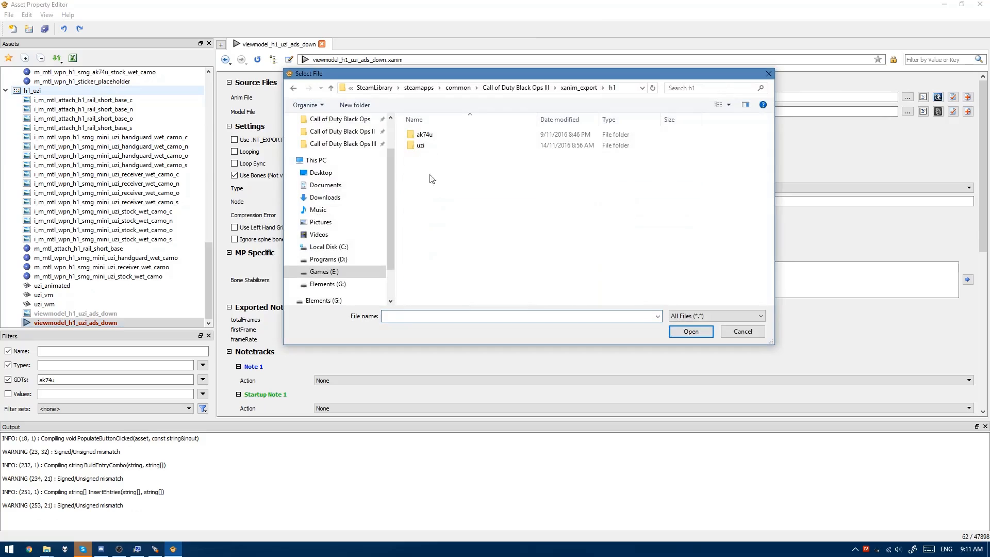
double_click(423, 147)
left_click(621, 122)
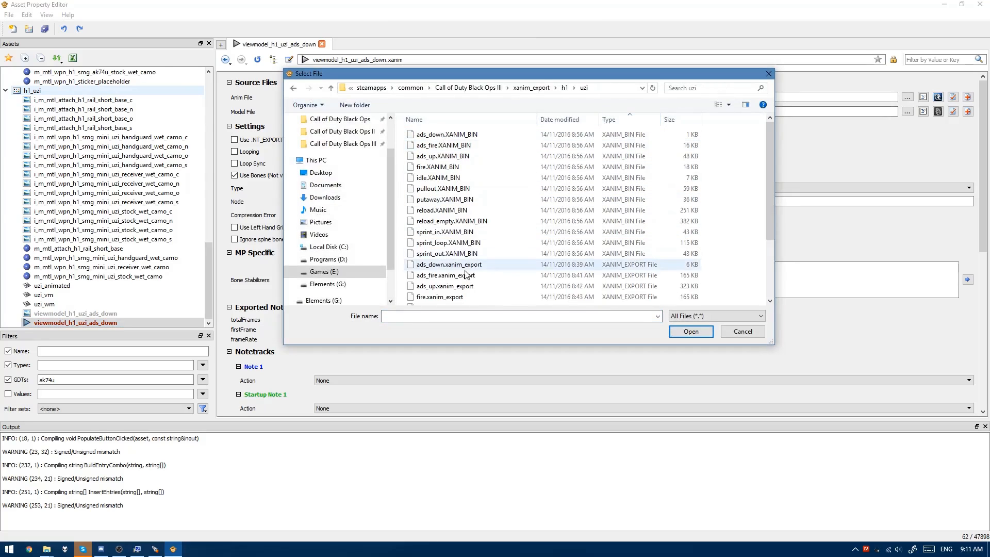
left_click(435, 136)
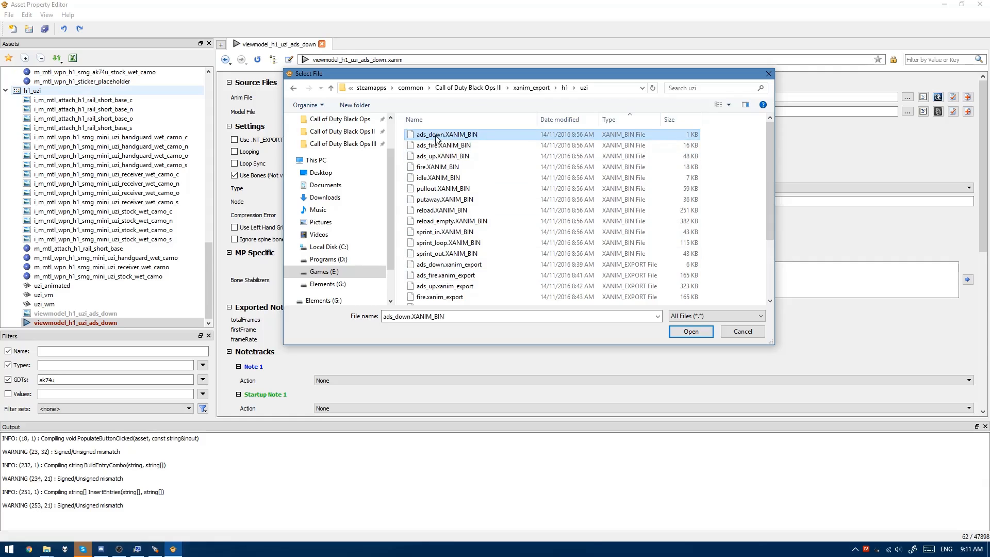
double_click(436, 136)
Step: Set the model file of viewmodel_h1_uzi_ads_down to uzi_animated.XMODEL_BIN from the model_export\h1\uzi folder
left_click(907, 111)
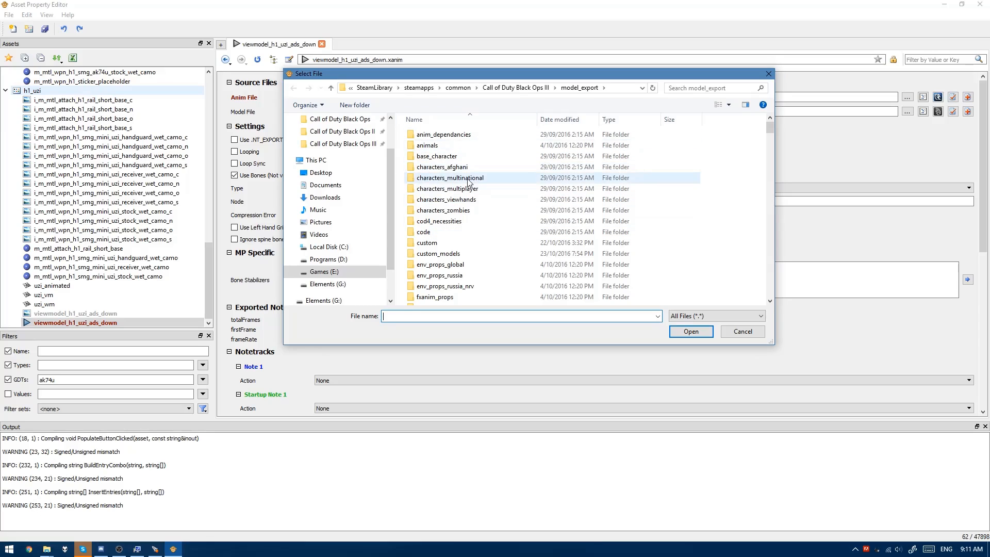
scroll(468, 181, "down", 3)
double_click(467, 181)
double_click(453, 147)
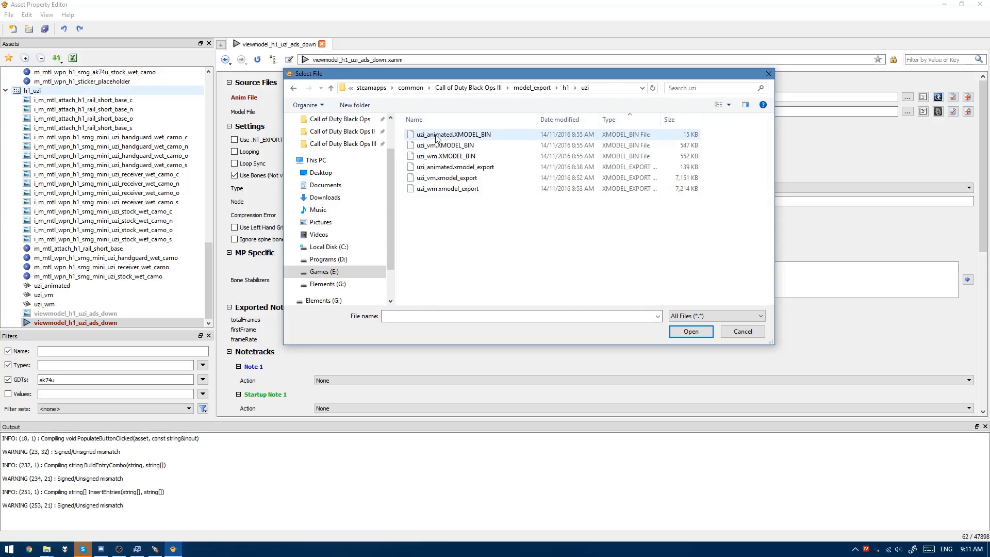
double_click(436, 135)
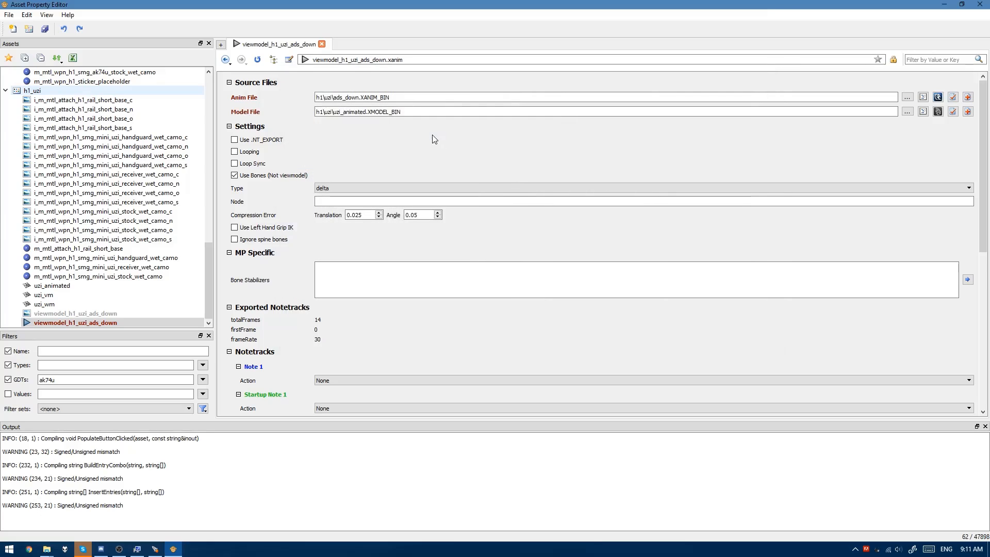
Step: Disable Use Bones (Not viewmodel) for viewmodel_h1_uzi_ads_down and set its type to relative
left_click(256, 178)
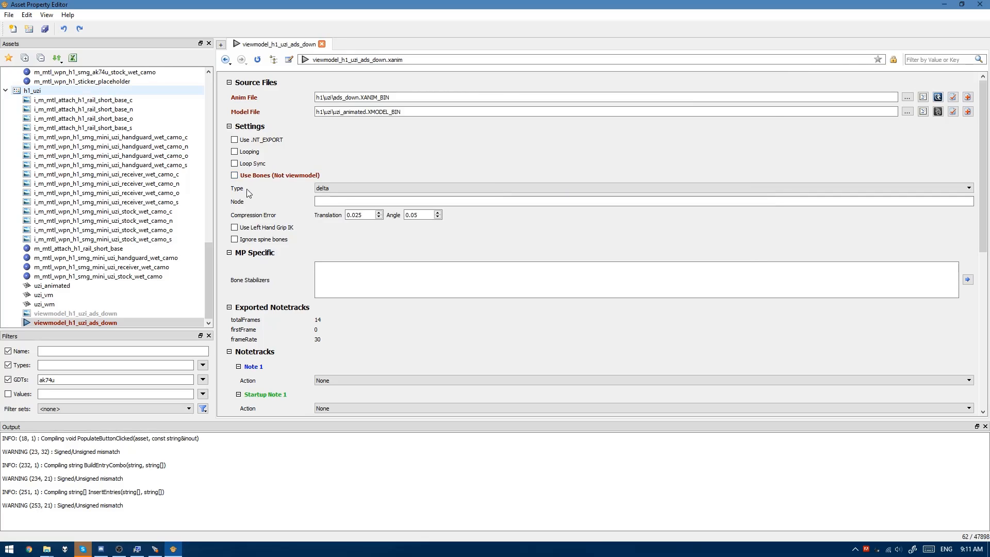
left_click(330, 188)
left_click(335, 216)
Step: Duplicate viewmodel_h1_uzi_ads_down as viewmodel_h1_uzi_ads_fire and set the copy's anim file to ads_fire.XANIM_BIN
right_click(85, 323)
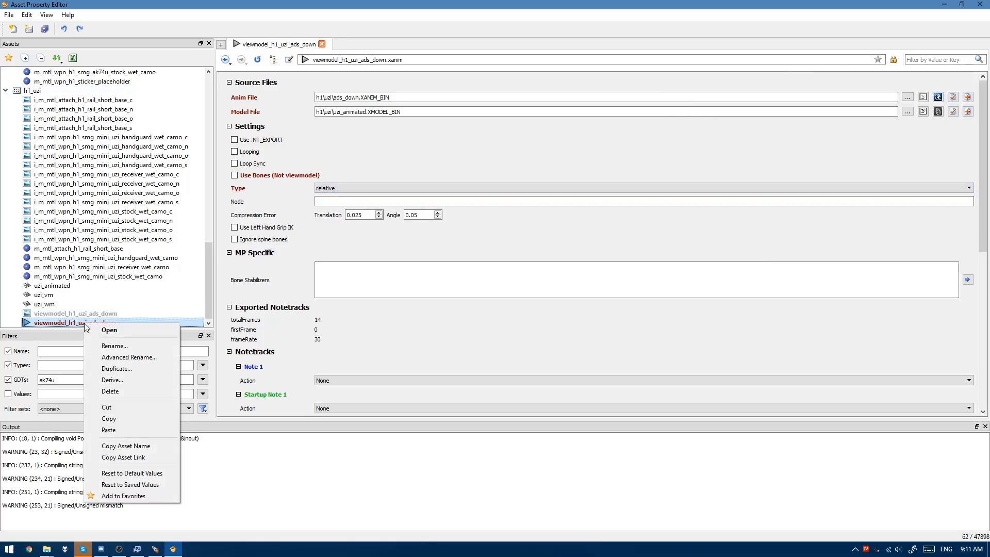
left_click(130, 368)
key("BackSpace")
type("fir")
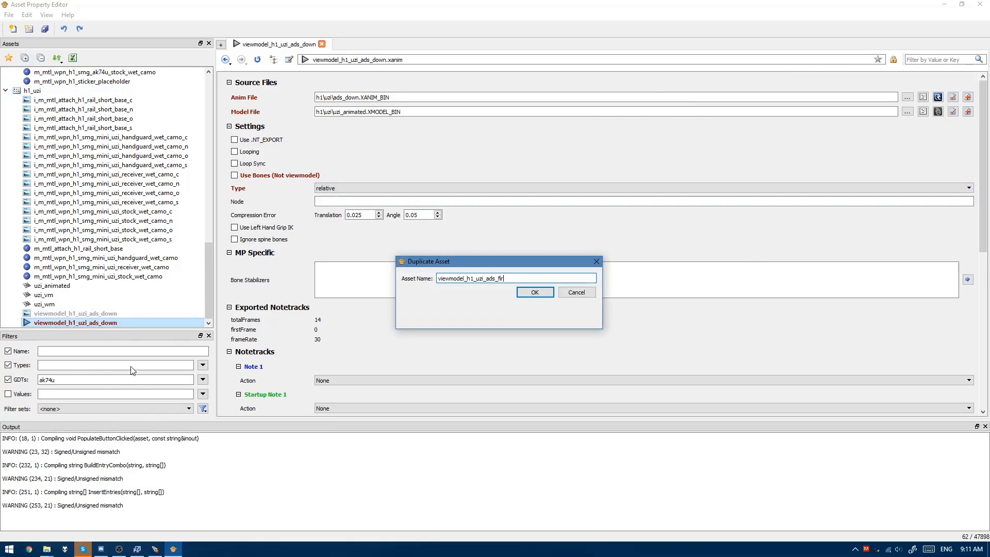
type("e")
key("Return")
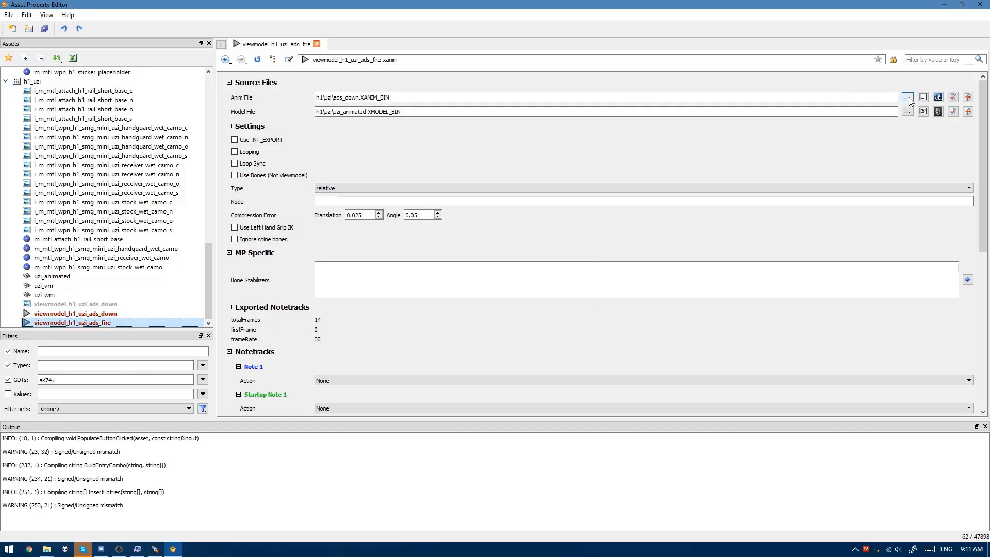
left_click(908, 98)
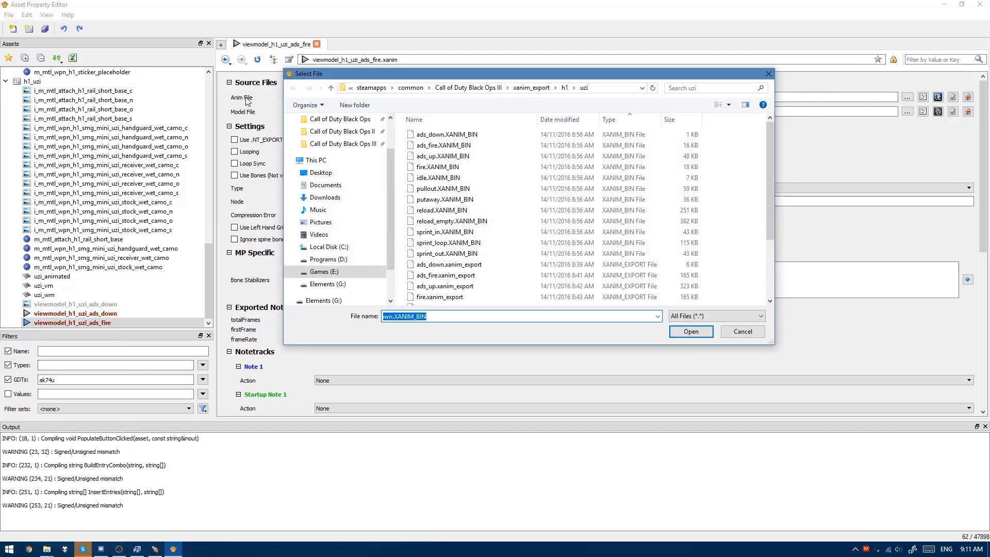
left_click(434, 146)
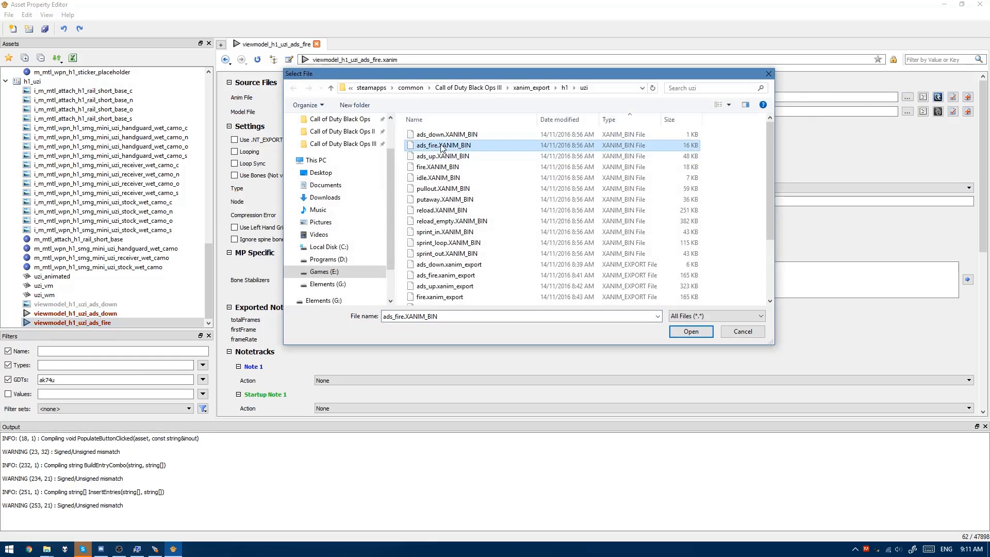
double_click(442, 149)
Step: Duplicate viewmodel_h1_uzi_ads_fire as viewmodel_h1_uzi_ads_up and set the copy's anim file to ads_up.XANIM_BIN
right_click(109, 324)
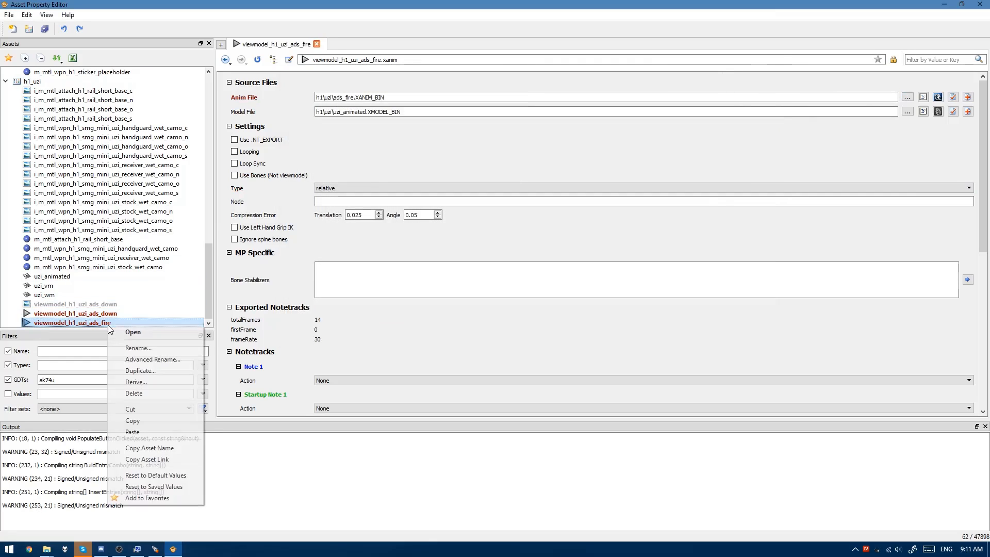
left_click(156, 371)
key("BackSpace")
type("up")
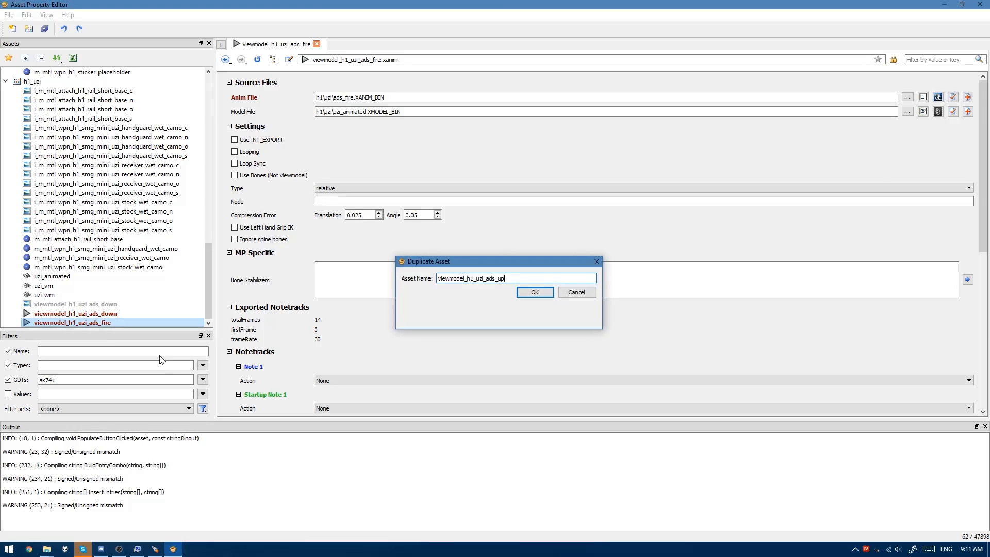
key("Return")
left_click(907, 98)
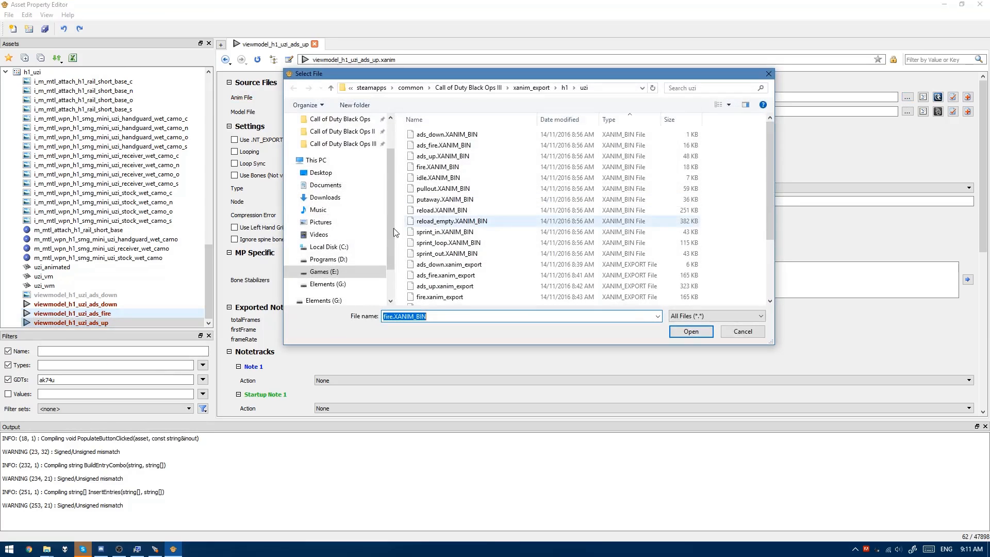
left_click(438, 156)
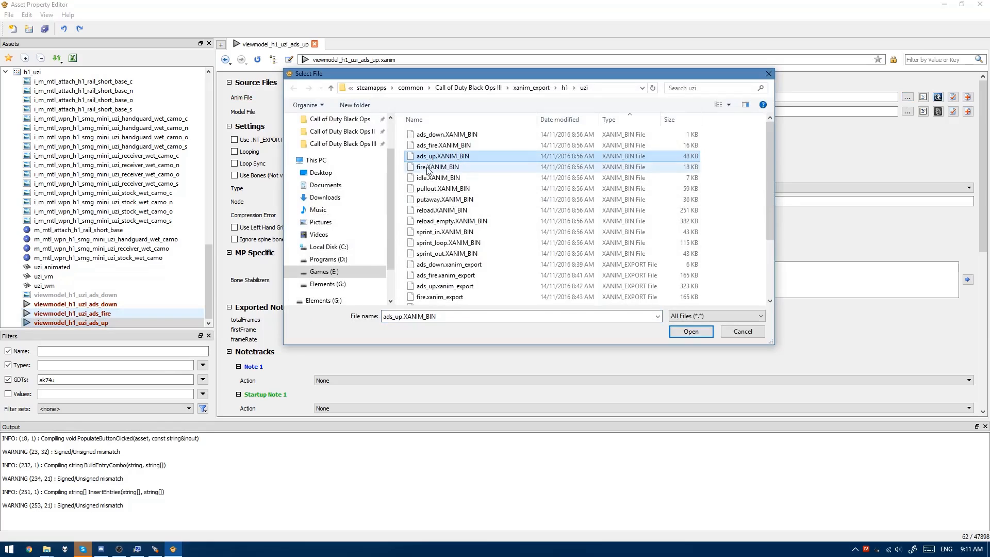
double_click(441, 157)
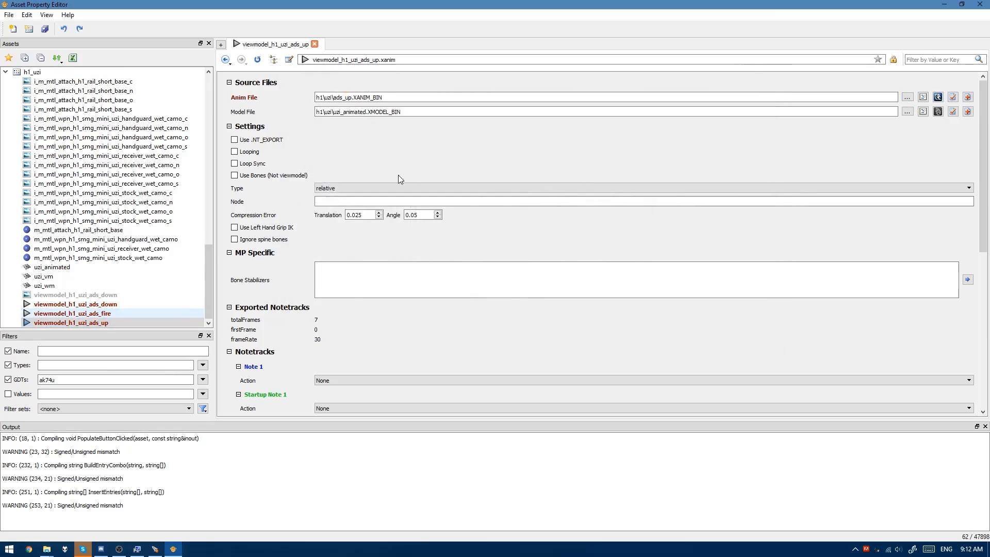
Step: Duplicate viewmodel_h1_uzi_ads_up as viewmodel_h1_uzi_fire and set the copy's anim file to fire.XANIM_BIN
right_click(101, 321)
left_click(136, 367)
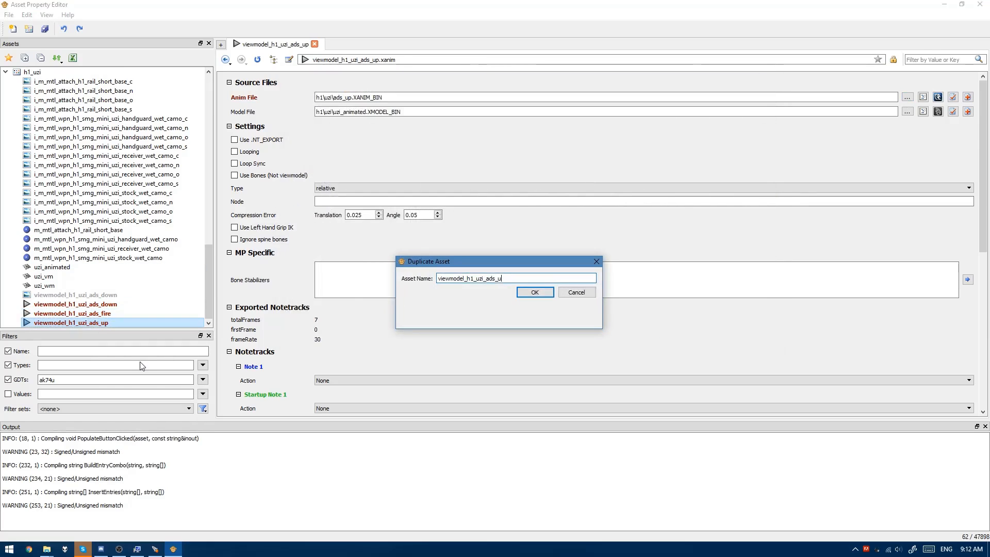
type("ire")
key("Return")
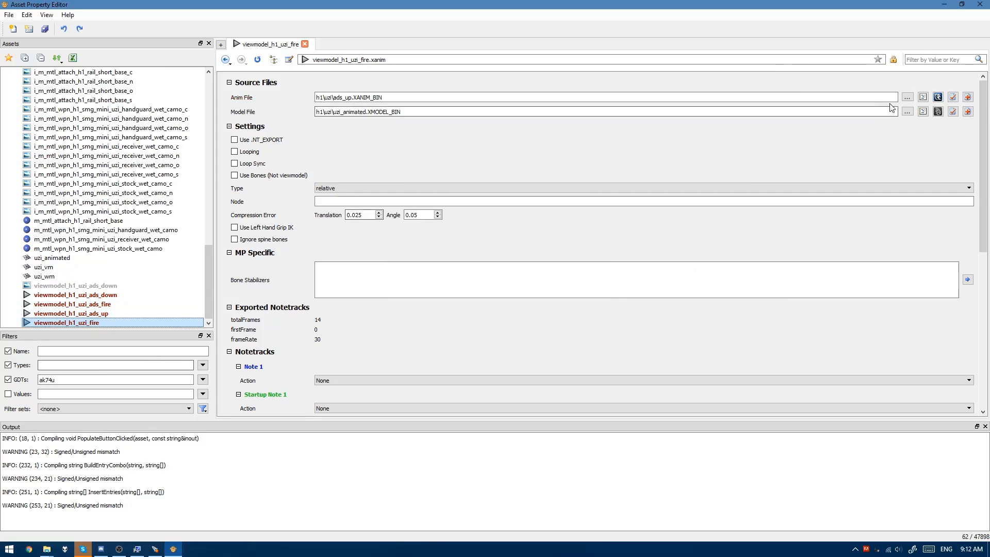
left_click(907, 97)
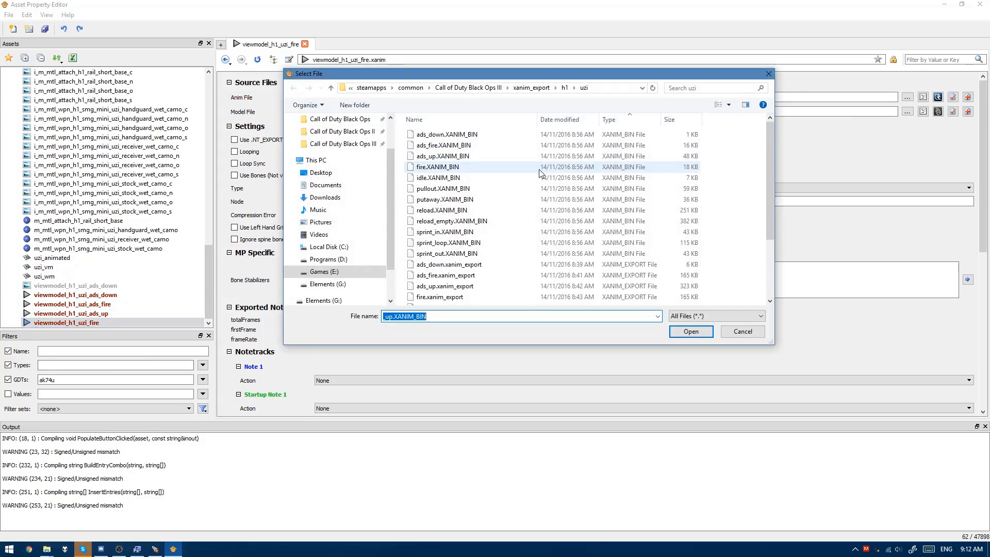
double_click(435, 167)
Step: Duplicate viewmodel_h1_uzi_fire as viewmodel_h1_uzi_idle and set the copy's anim file to idle.XANIM_BIN
right_click(94, 324)
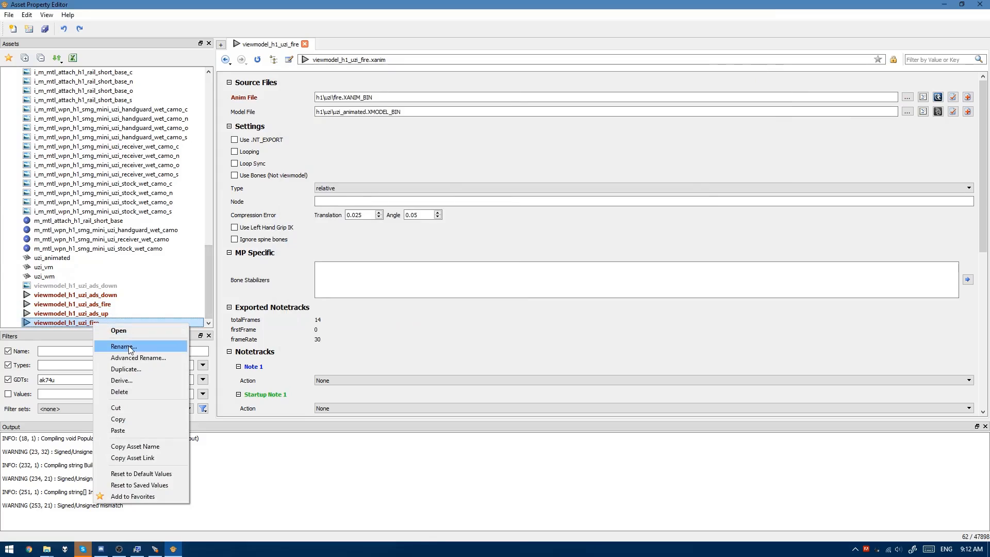
left_click(135, 370)
type("idl")
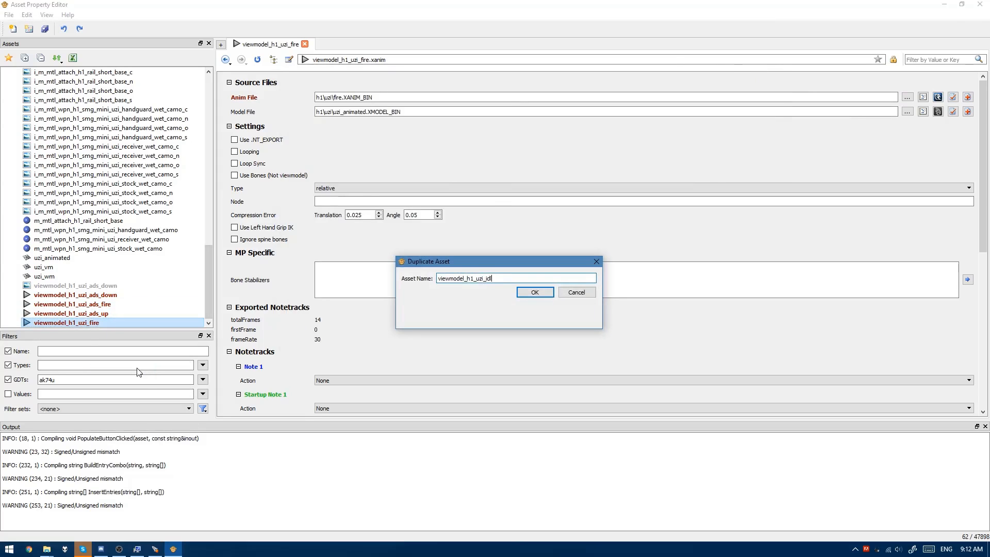
type("e")
key("Return")
left_click(906, 98)
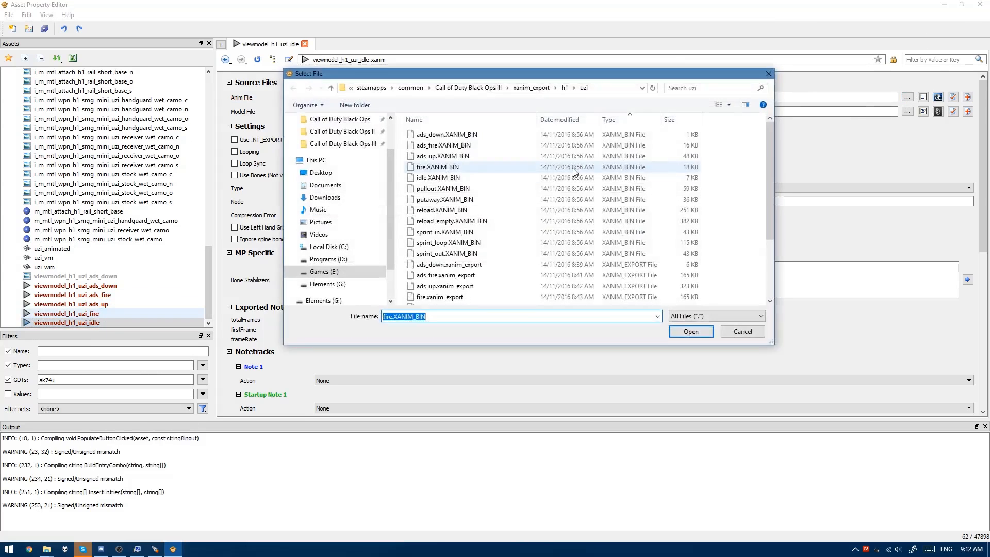
double_click(435, 179)
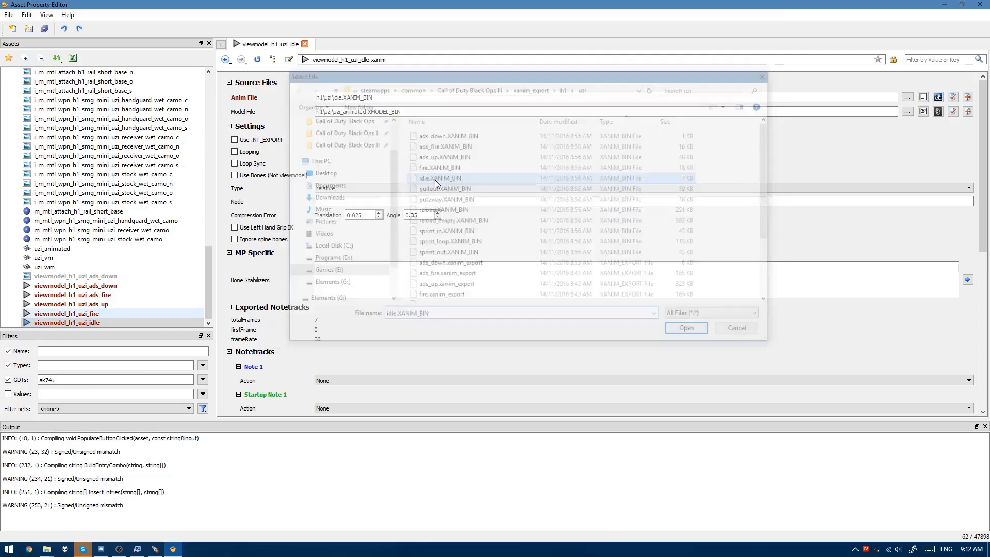
Step: Create matching viewmodel_h1_uzi assets for pullout, putaway, reload, reload_empty, sprint_in, sprint_loop and sprint_out by duplication, and save them all
right_click(96, 322)
left_click(135, 369)
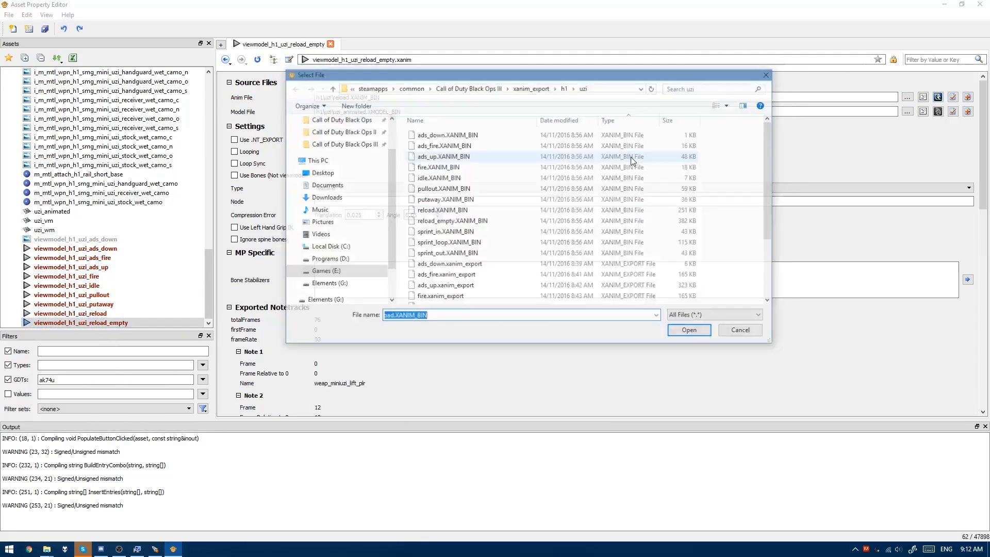
key("Return")
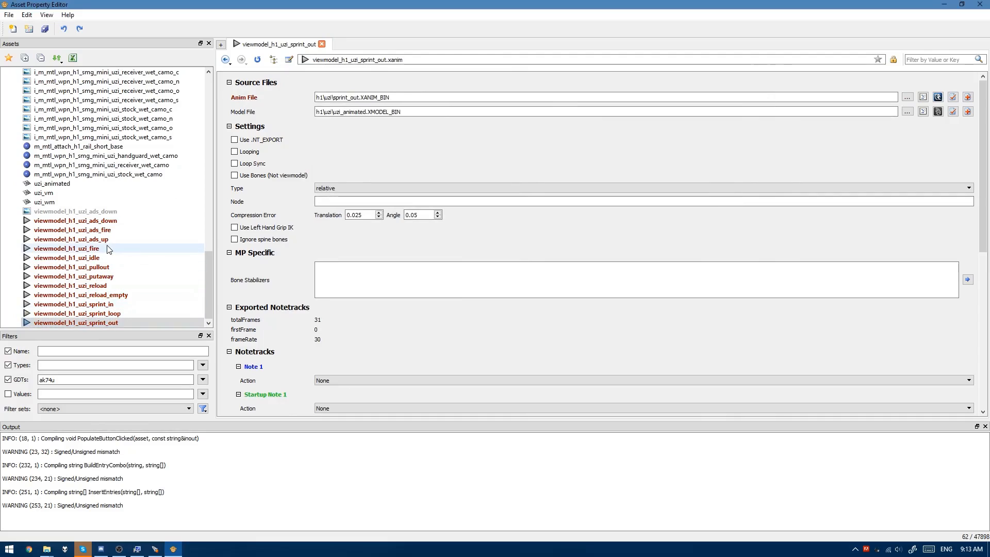
key("ctrl+s")
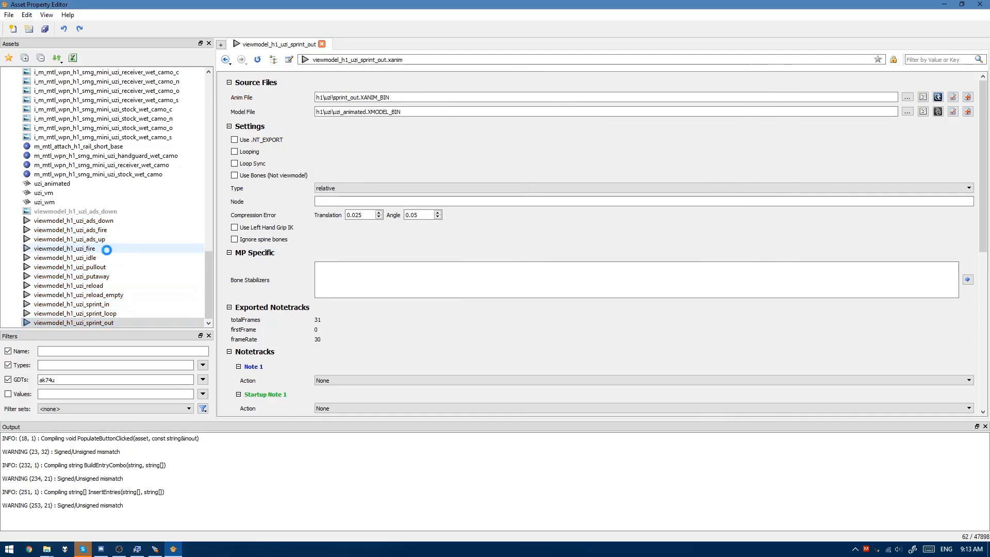
Step: Enable Looping for both viewmodel_h1_uzi_sprint_loop and viewmodel_h1_uzi_idle, and save the changes
left_click(82, 313)
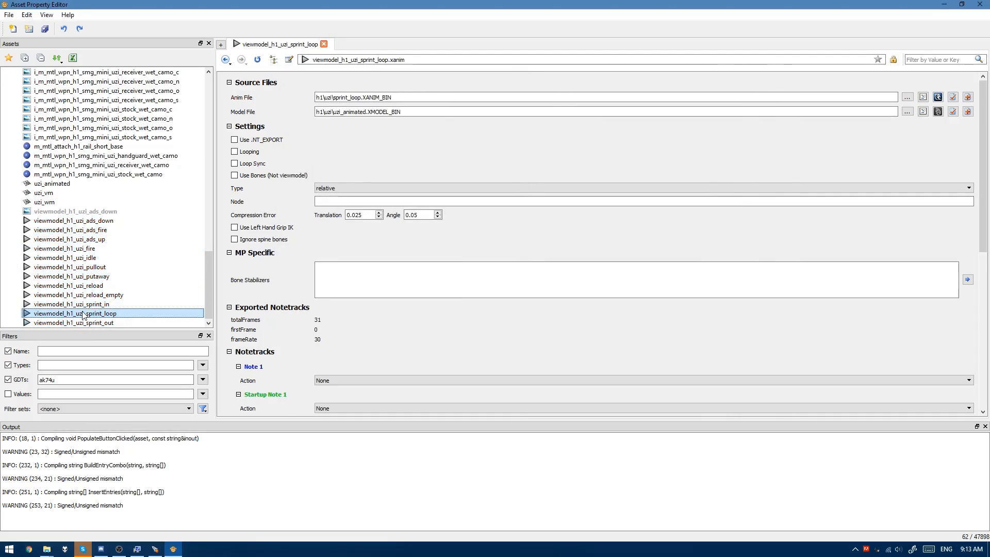
left_click(96, 257, "ctrl")
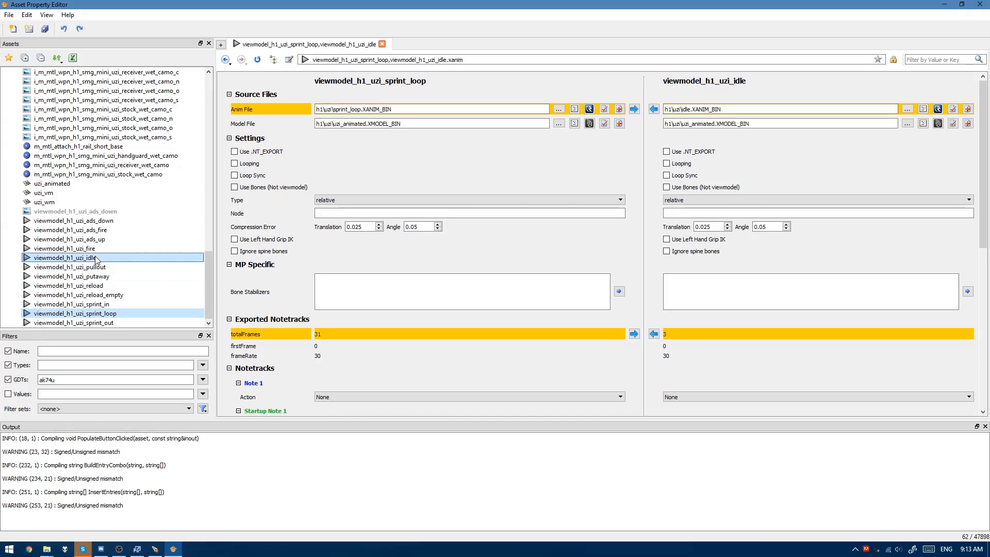
left_click(248, 165)
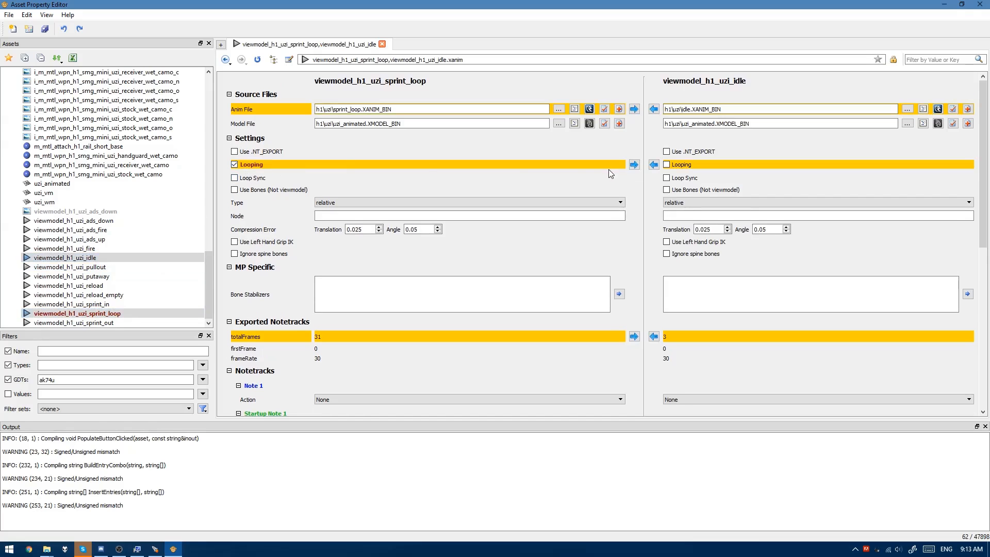
left_click(667, 165)
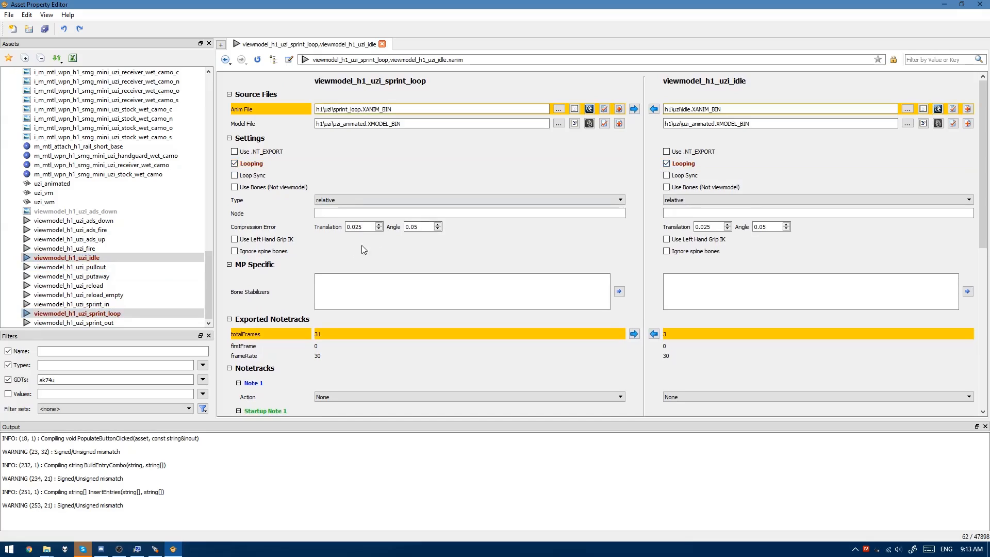
key("ctrl+s")
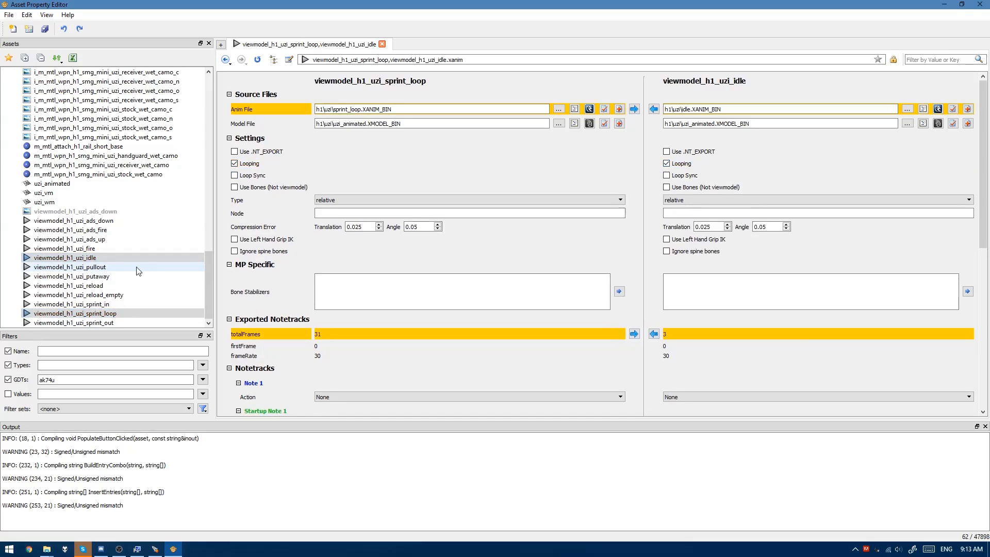
Step: Examine the exported notetracks of the viewmodel_h1_uzi_reload and viewmodel_h1_uzi_reload_empty animations
left_click(68, 285)
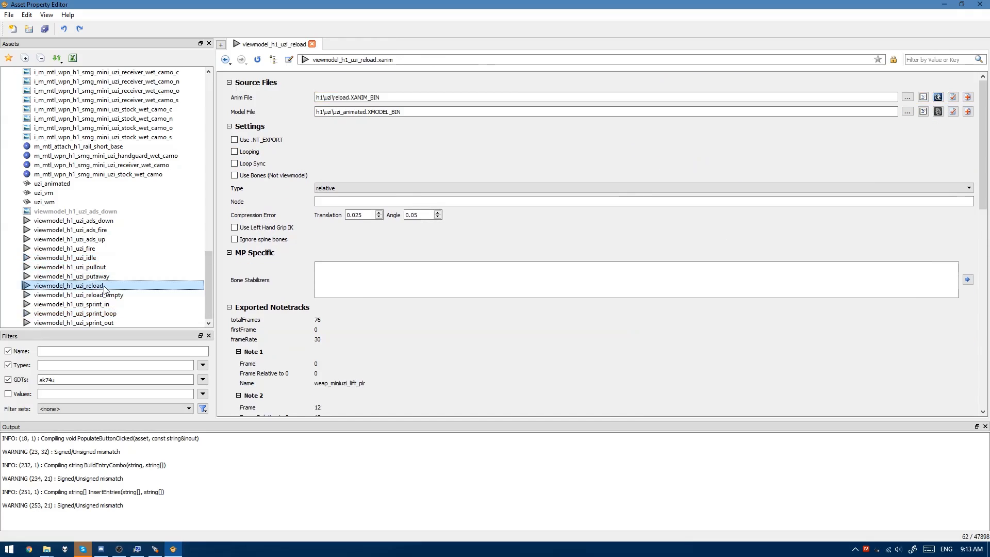
left_click(86, 297)
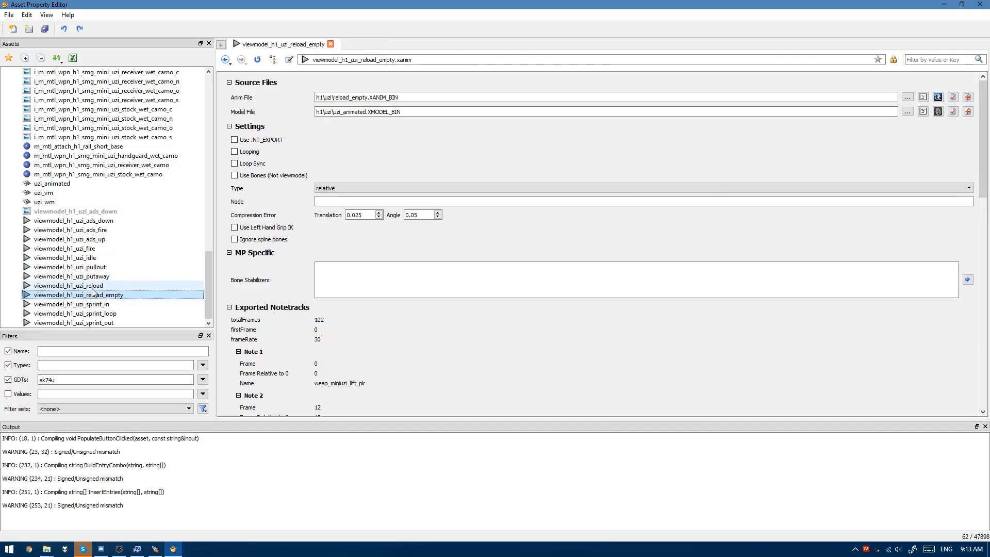
left_click(87, 287)
scroll(429, 307, "down", 4)
scroll(422, 307, "down", 3)
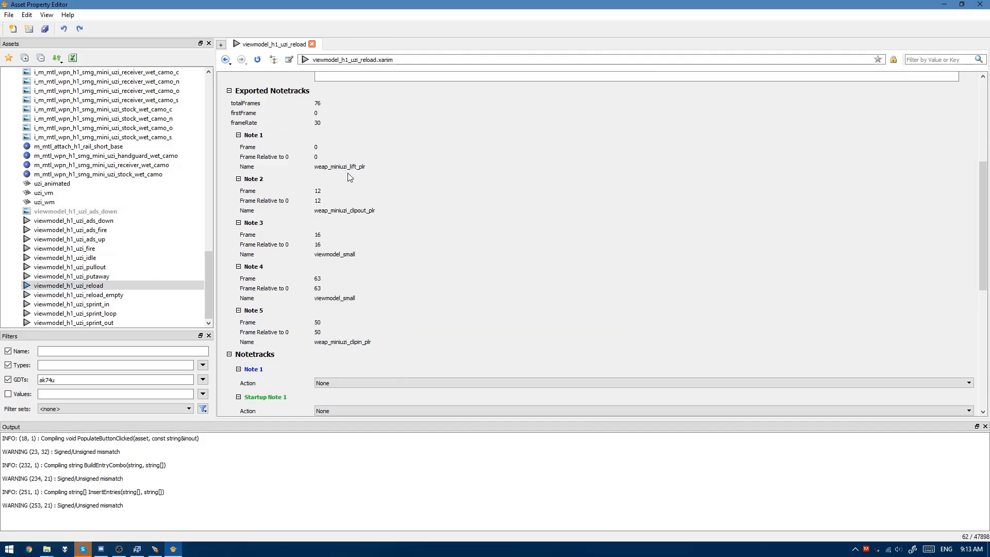
scroll(350, 214, "down", 7)
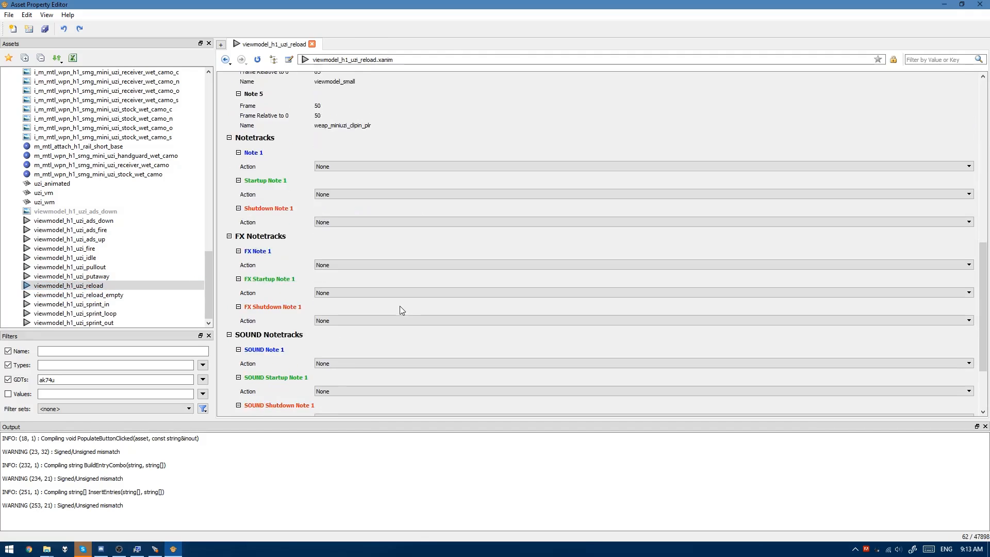
scroll(388, 291, "up", 9)
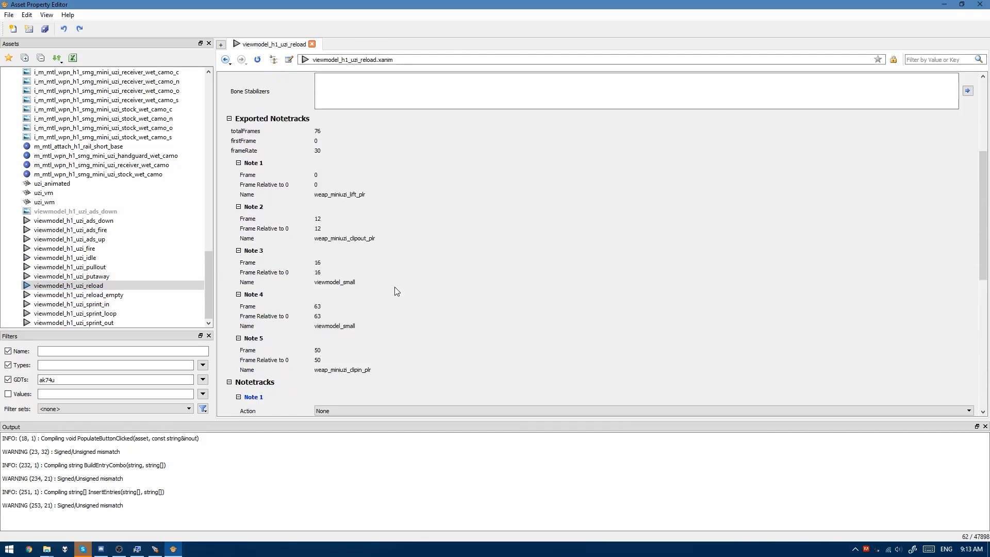
Step: Switch to File Explorer and open the xanim_export\h1\uzi folder of Call of Duty Black Ops III
left_click(46, 549)
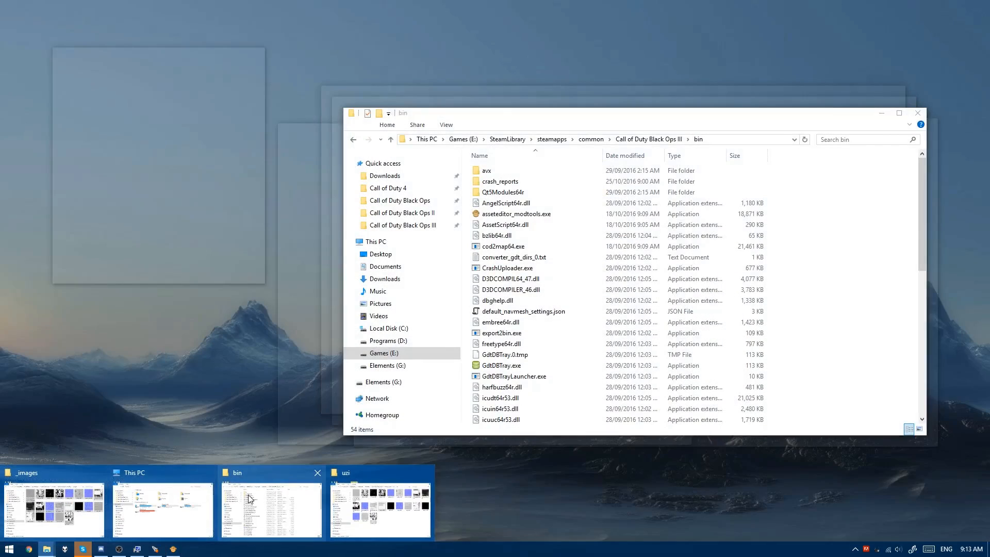
left_click(271, 508)
left_click(402, 224)
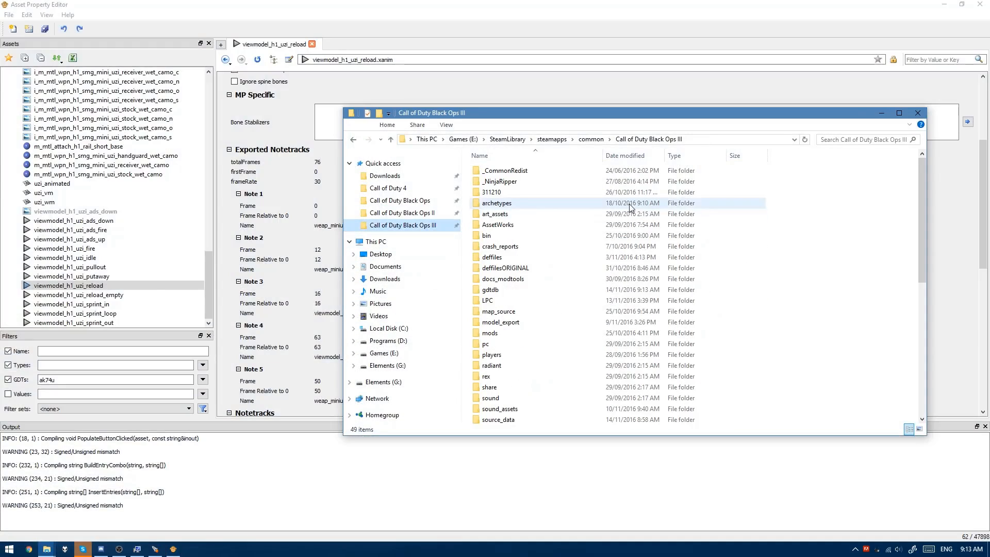
double_click(562, 206)
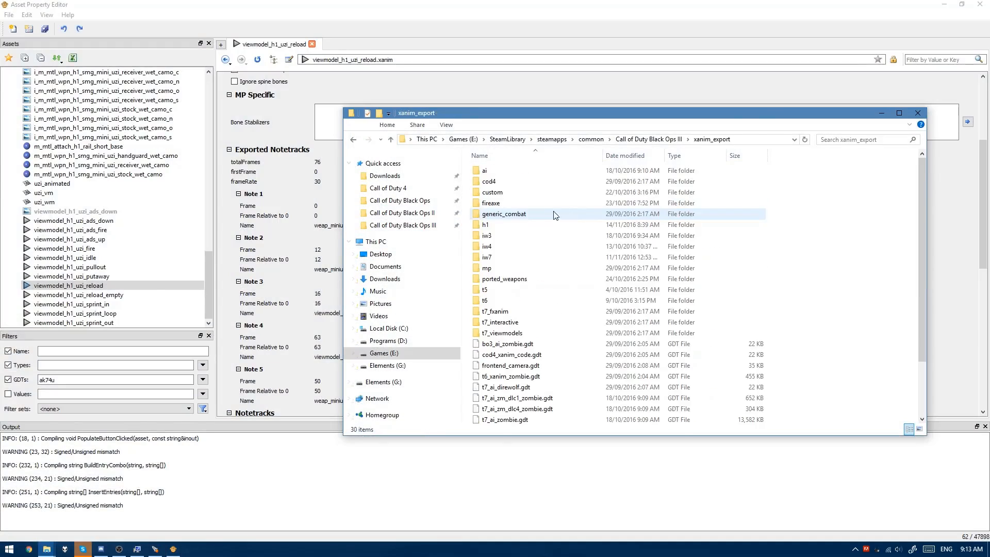
double_click(500, 224)
double_click(490, 170)
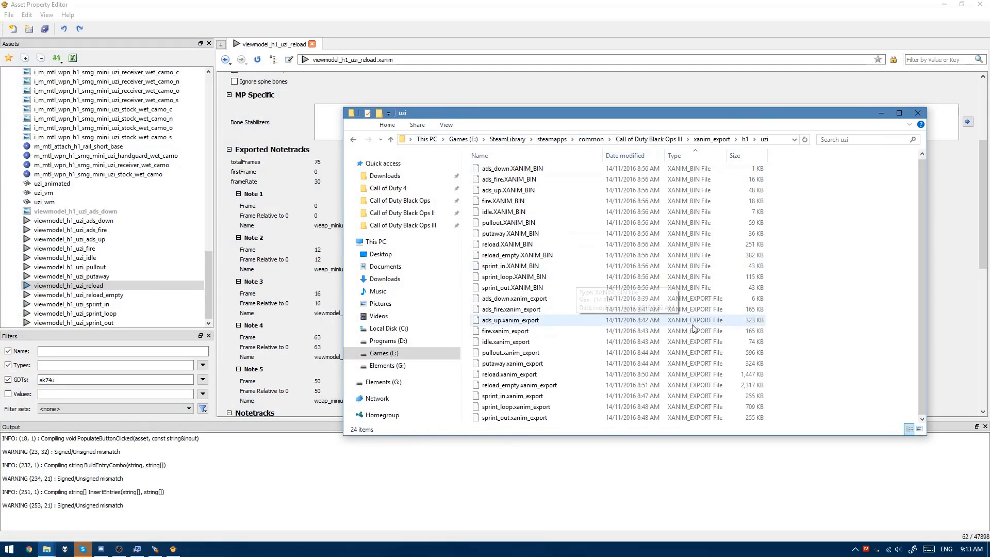
Step: Open reload.xanim_export and reload_empty.xanim_export in Notepad++ and search the reload file for numtracks
left_click(529, 378)
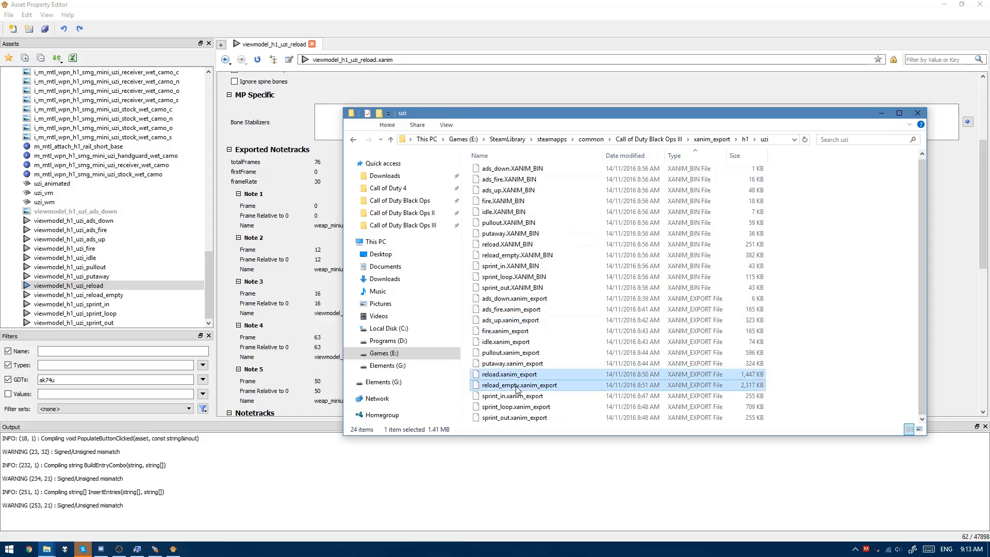
right_click(517, 389)
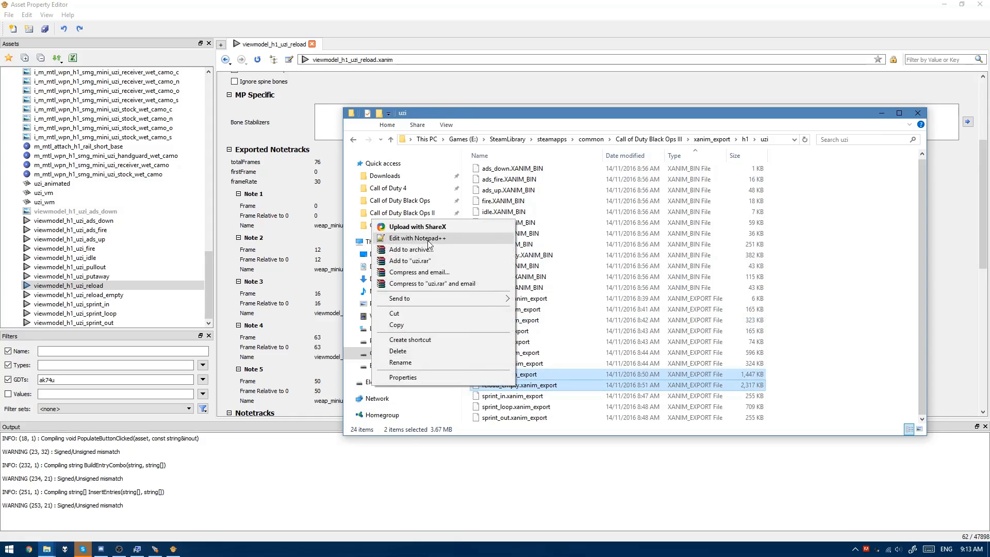
left_click(430, 244)
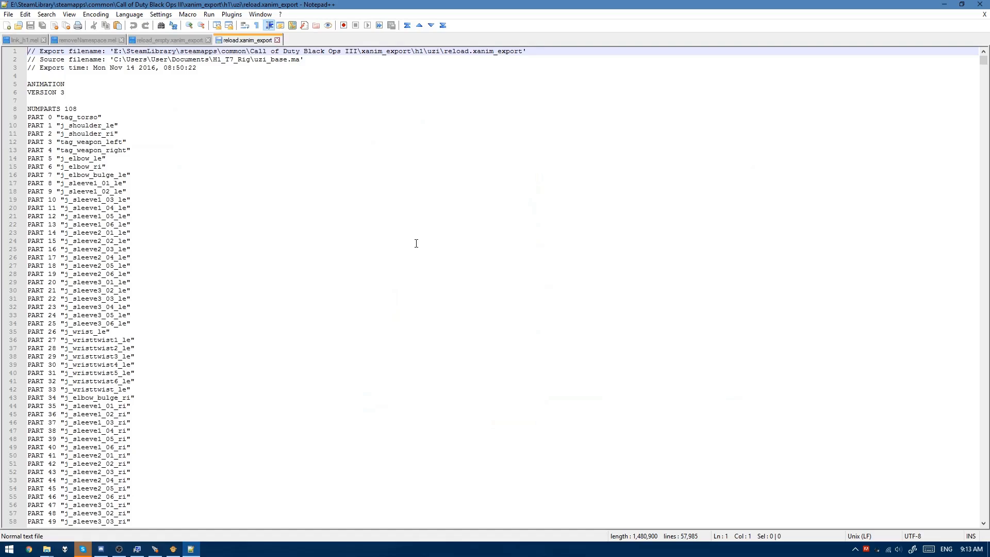
key("ctrl+f")
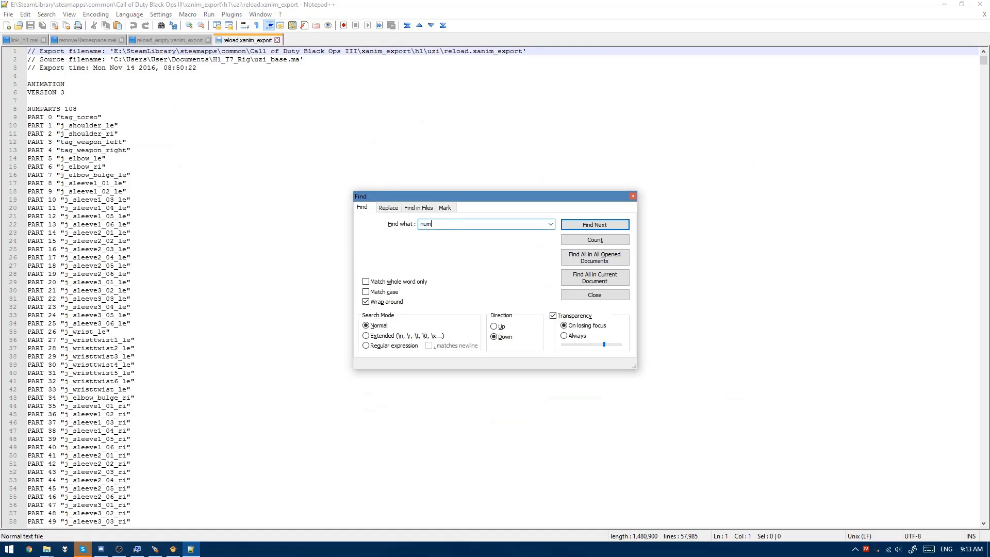
key("Return")
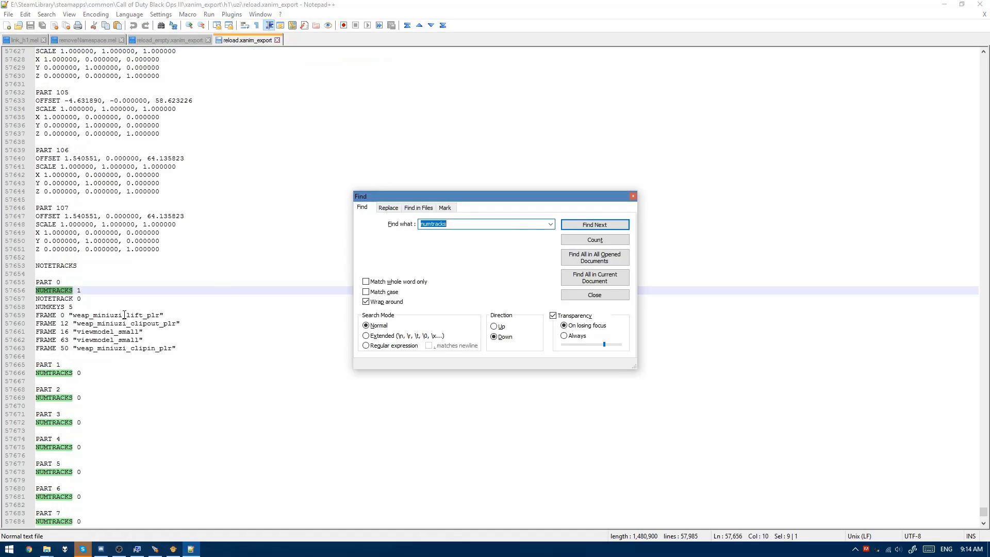
Step: Replace weap_miniuzi with sndnt#weap_miniuzi in all opened documents and check the prefix in the reload notetracks
left_click_drag(124, 315, 73, 317)
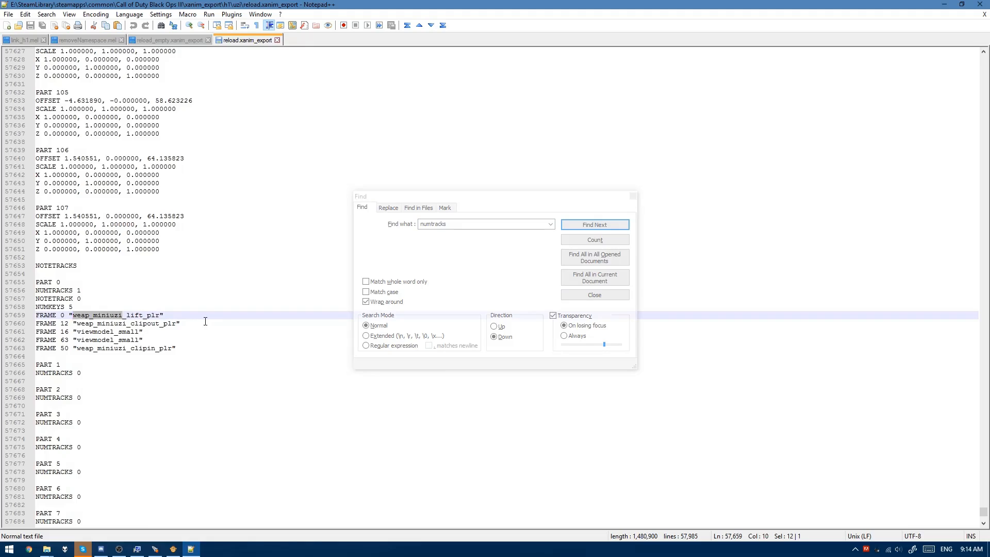
key("ctrl+h")
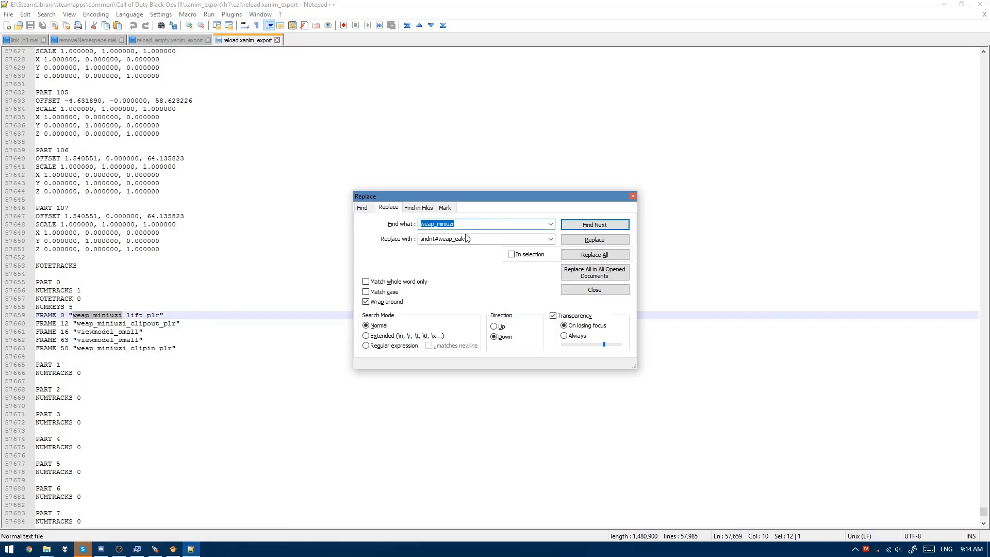
type("47")
left_click(491, 238)
type("snd")
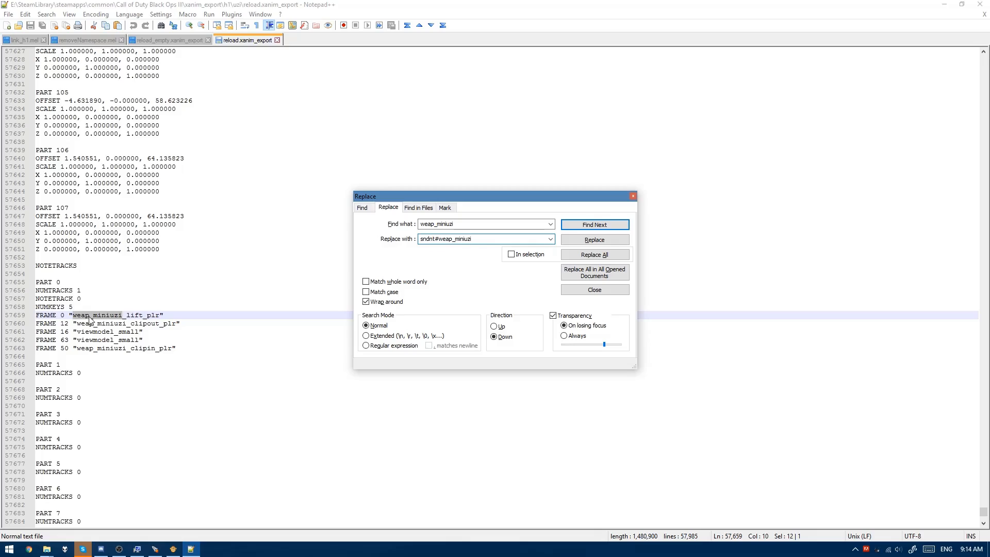
left_click(603, 277)
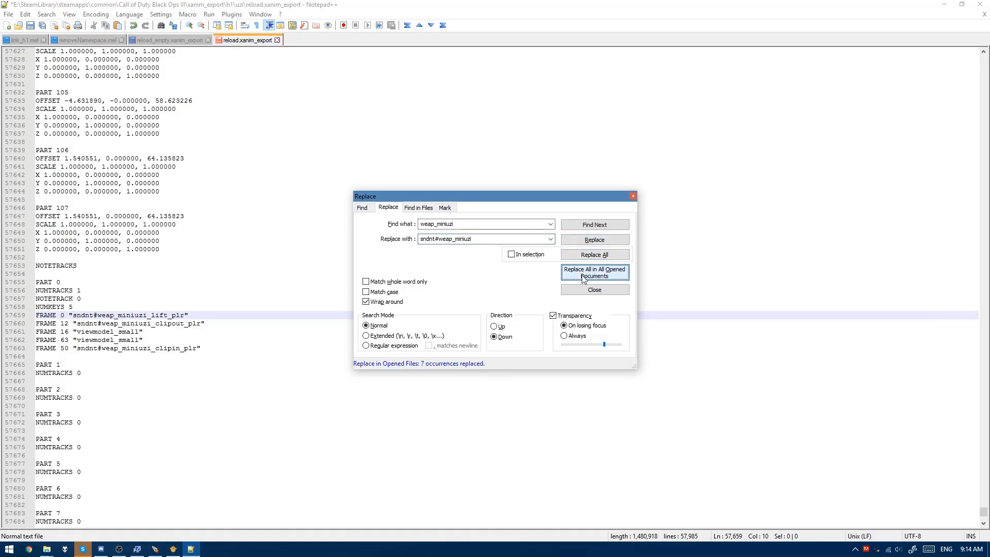
left_click(208, 287)
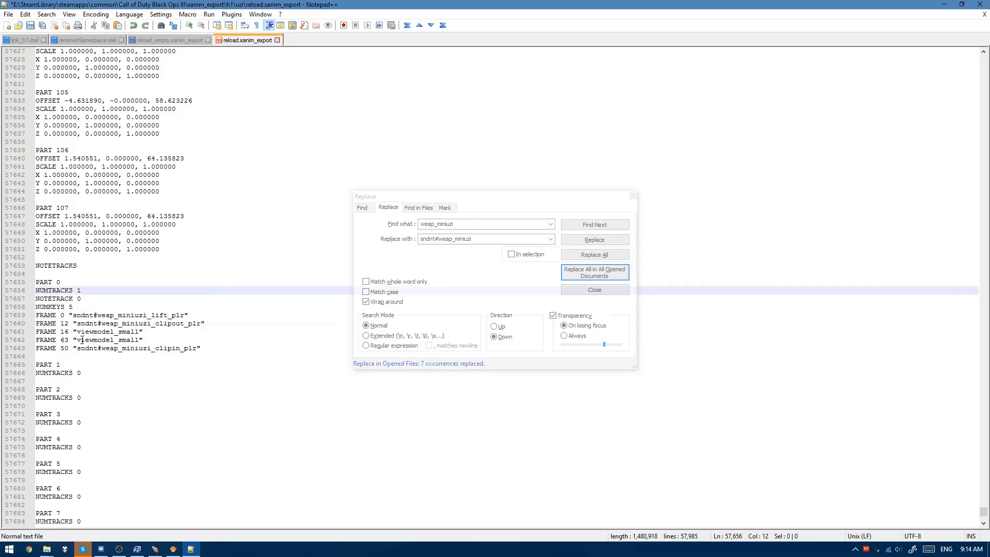
double_click(80, 315)
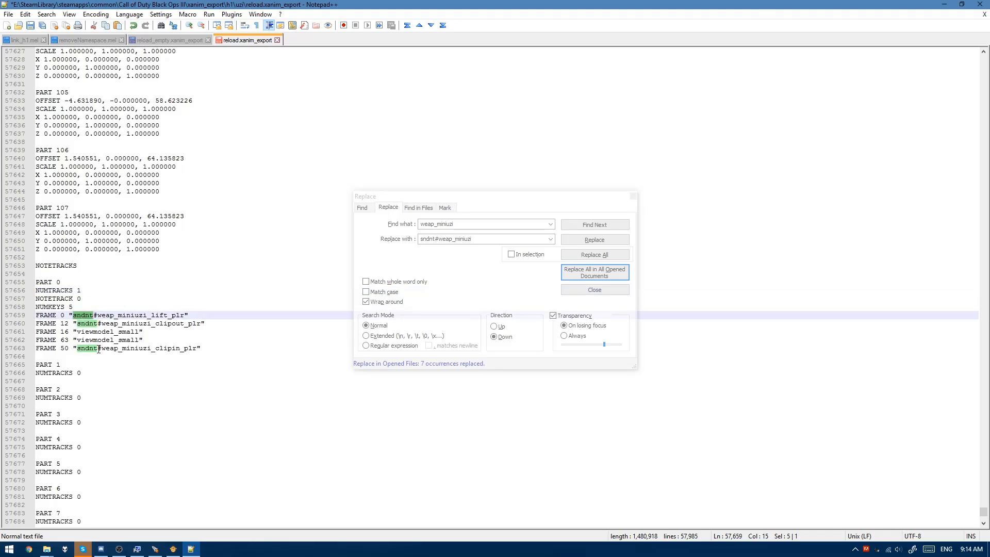
Step: Search reload_empty.xanim_export for numtracks, check its sound notetracks for the sndnt# prefix, and save the edited export files
left_click(169, 40)
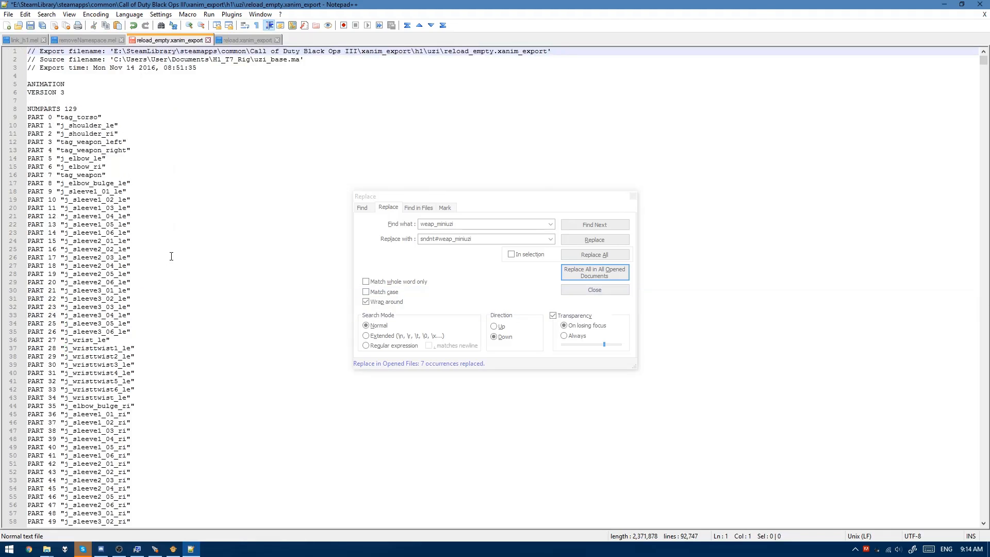
key("ctrl+f")
type("numt")
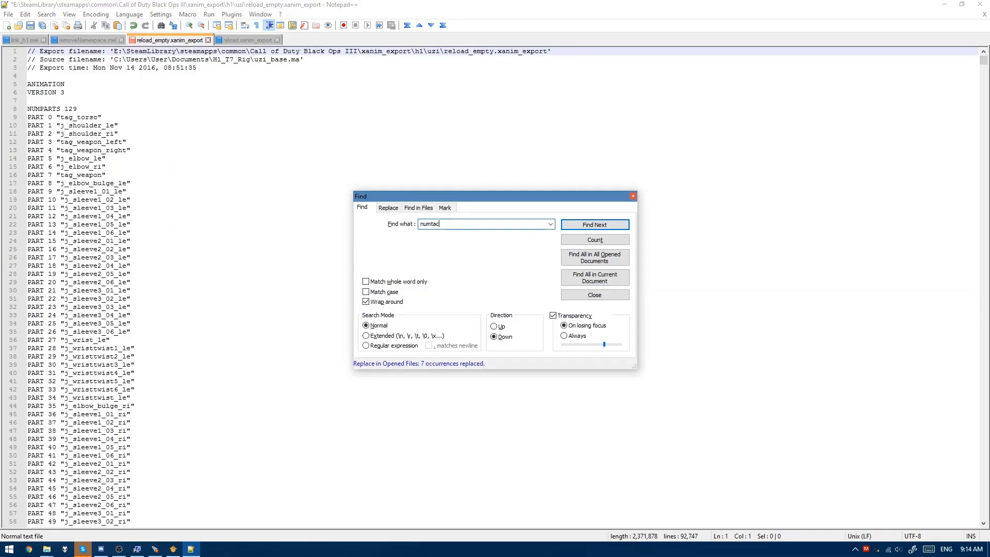
type("racks")
key("Return")
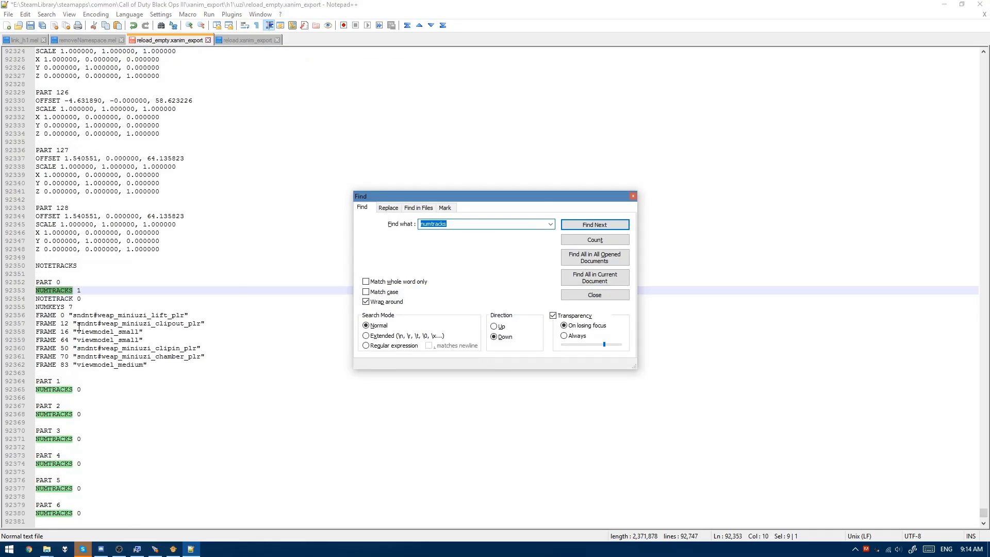
left_click(272, 286)
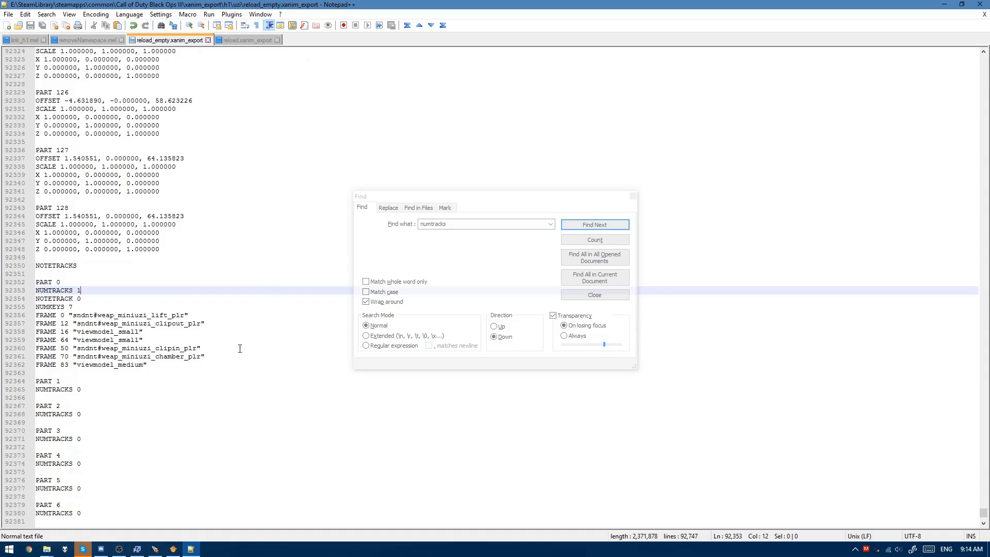
Step: Switch to File Explorer, open a command window in the xanim_export\h1\uzi folder and run export2bin * on its files
mouse_move(48, 549)
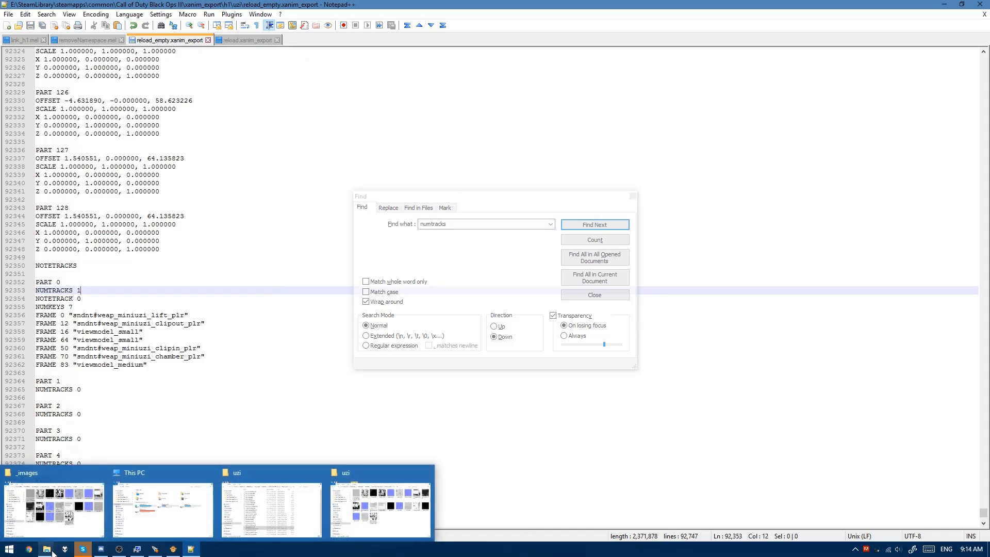
left_click(306, 512)
right_click(817, 291)
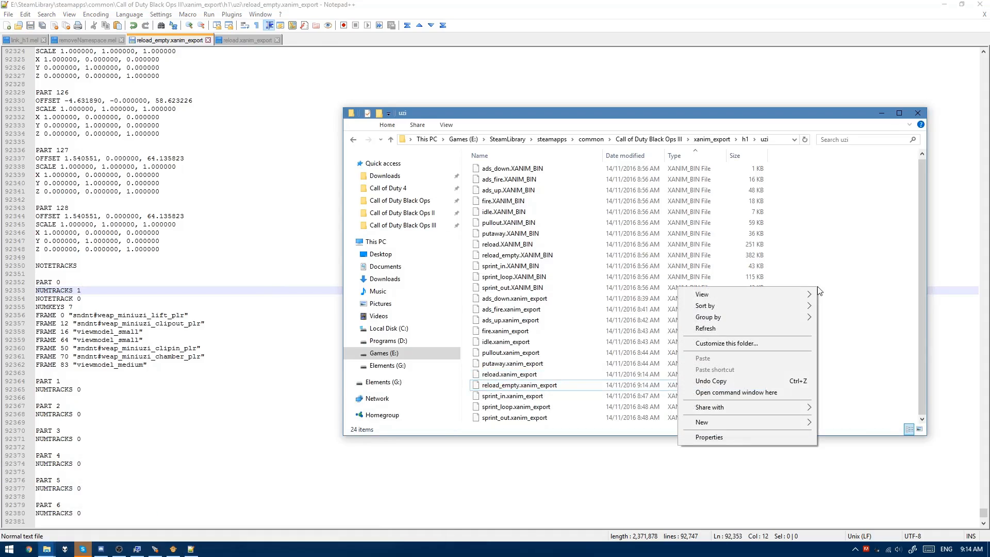
left_click(739, 391)
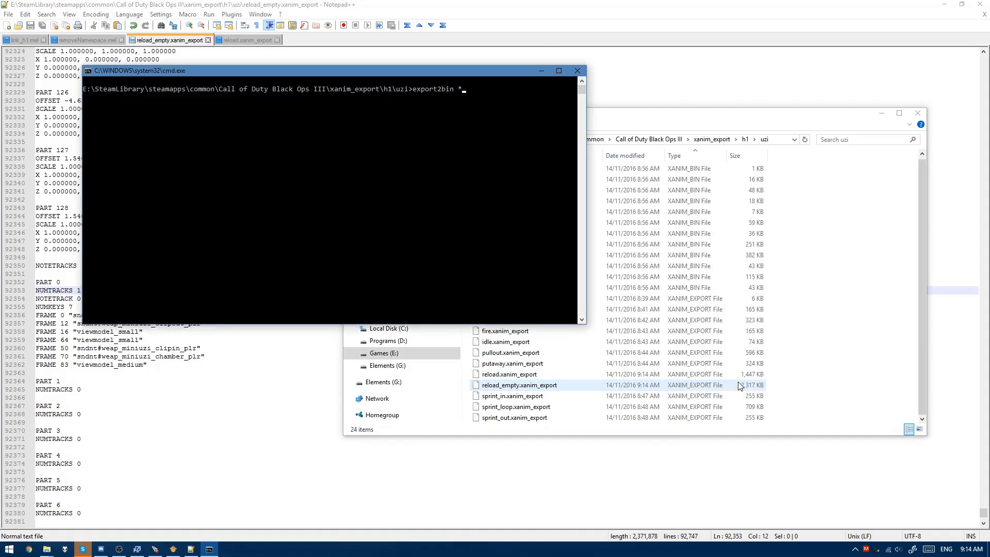
key("Return")
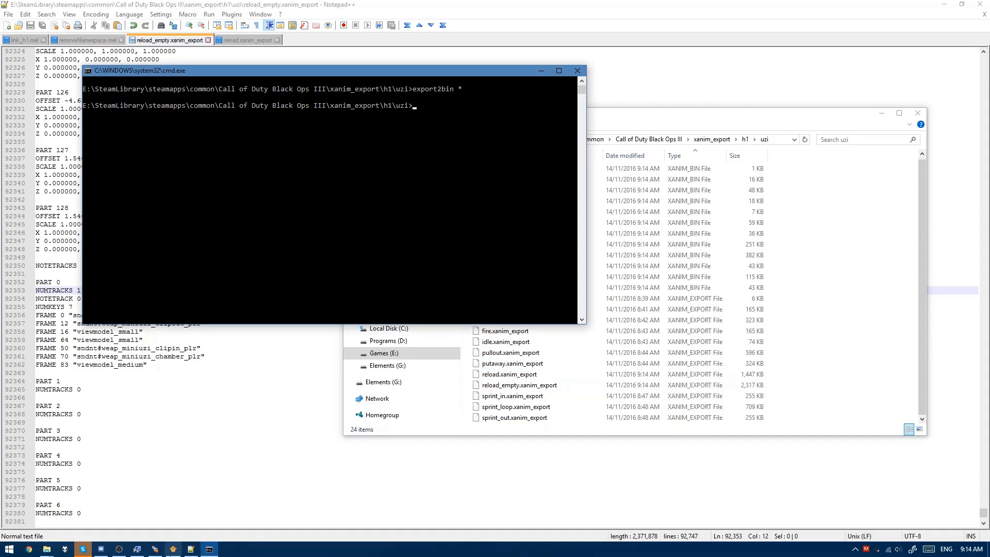
Step: Switch to the Asset Property Editor and examine the exported notetracks of the viewmodel_h1_uzi_reload_empty animation
left_click(173, 548)
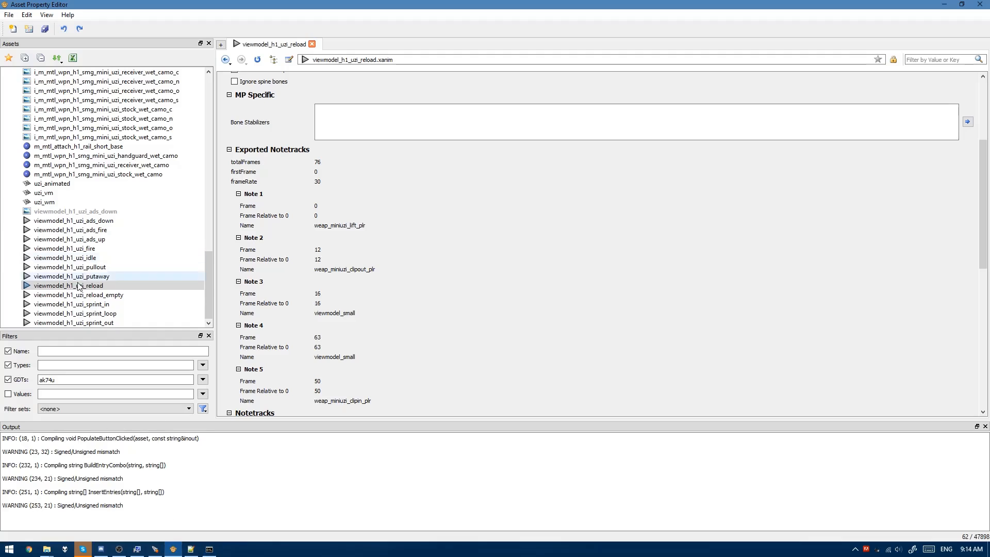
left_click(99, 296)
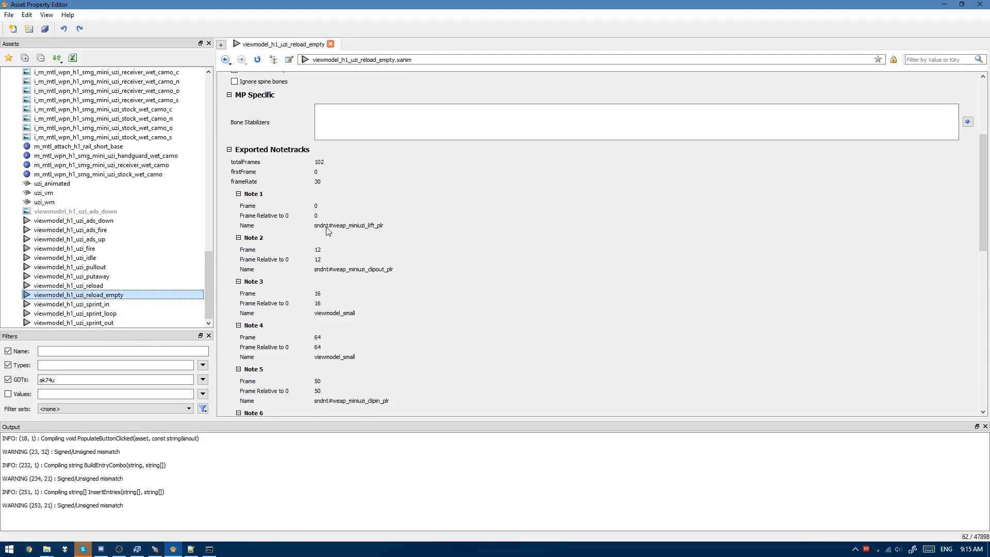
scroll(329, 230, "down", 5)
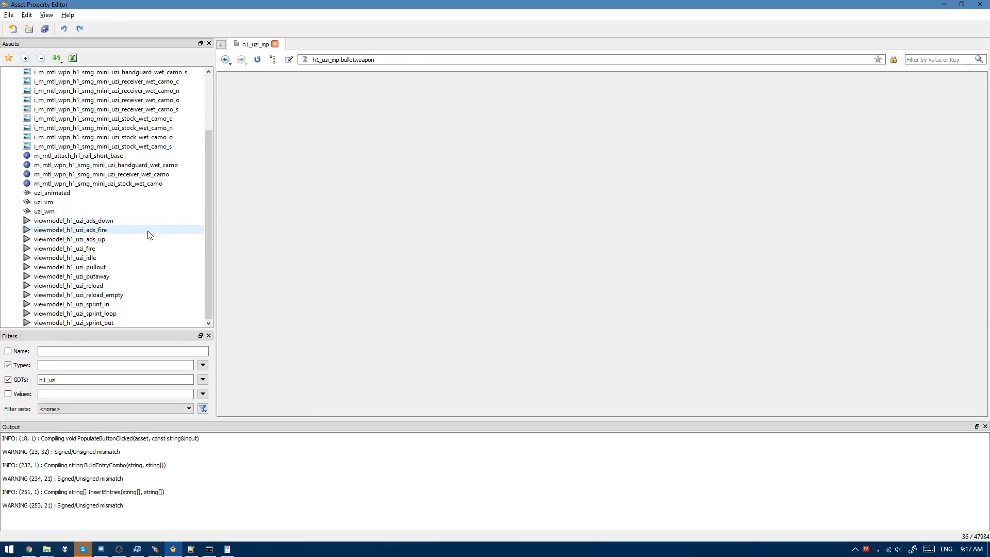
left_click(47, 547)
left_click(54, 508)
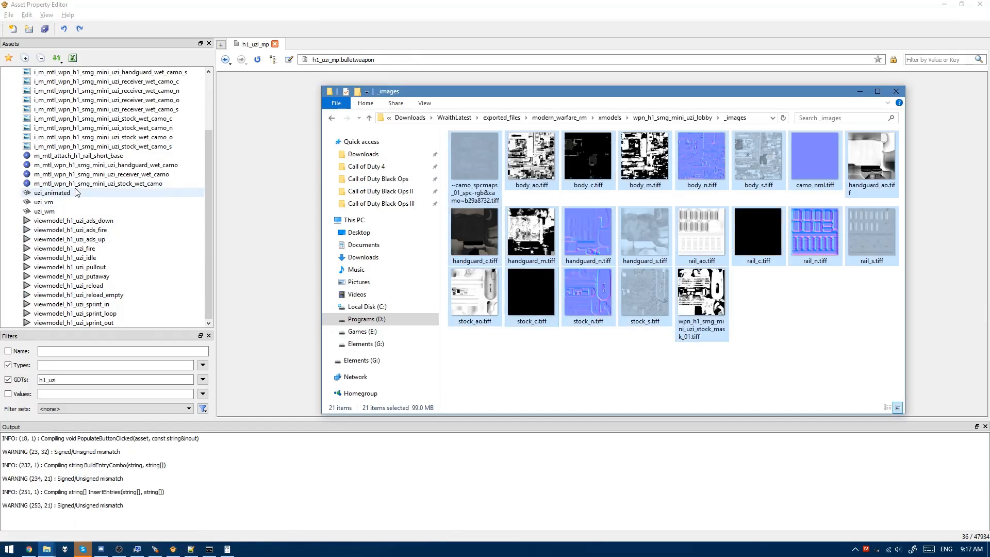
left_click(230, 7)
scroll(77, 220, "up", 3)
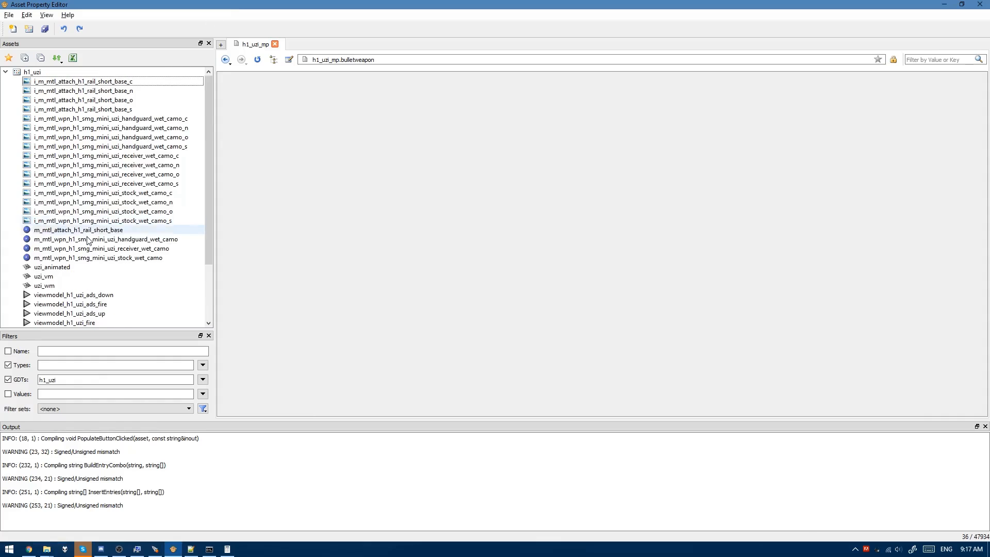
Step: Clear the h1_uzi GDT filter and filter the asset list by the type bulletweapon
double_click(74, 378)
key("BackSpace")
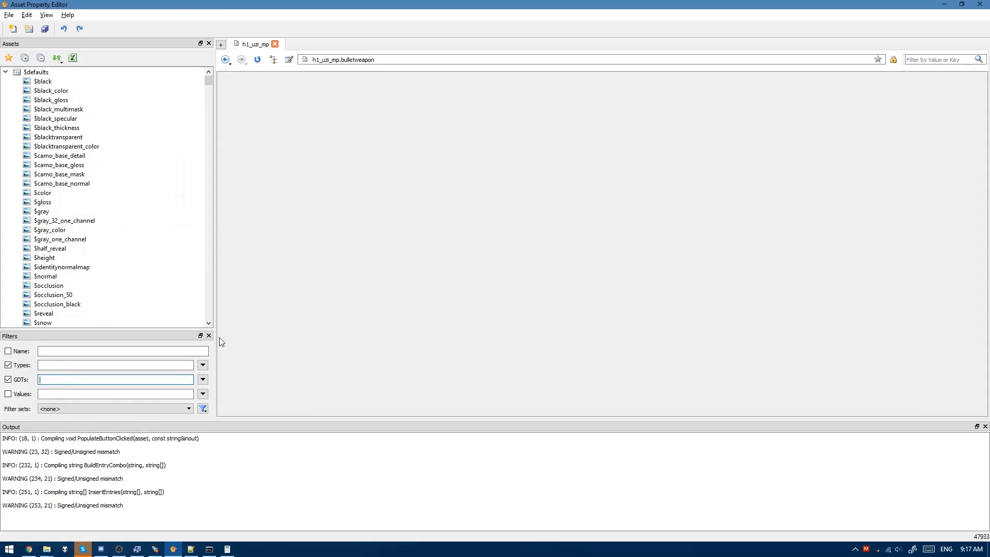
left_click(86, 364)
type("bulletw")
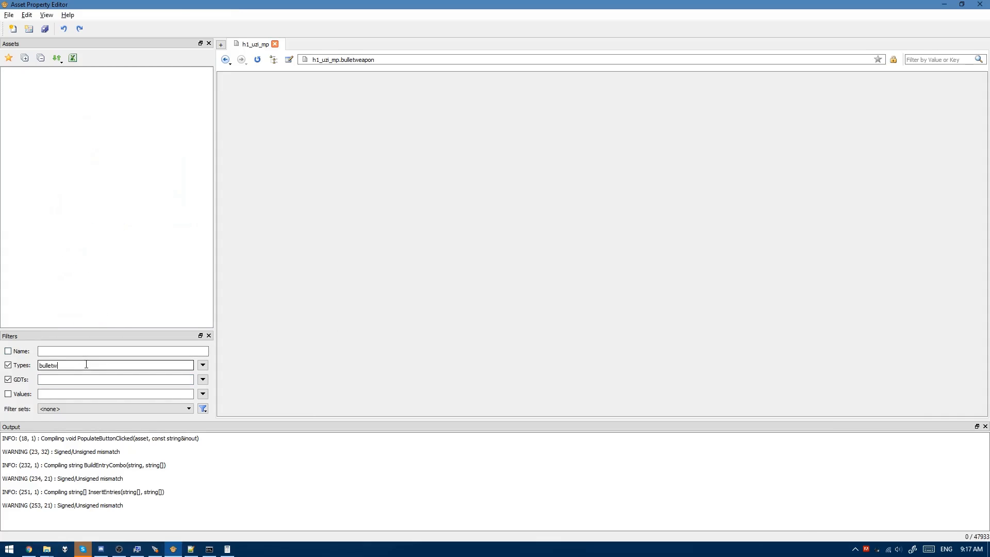
type("eapon")
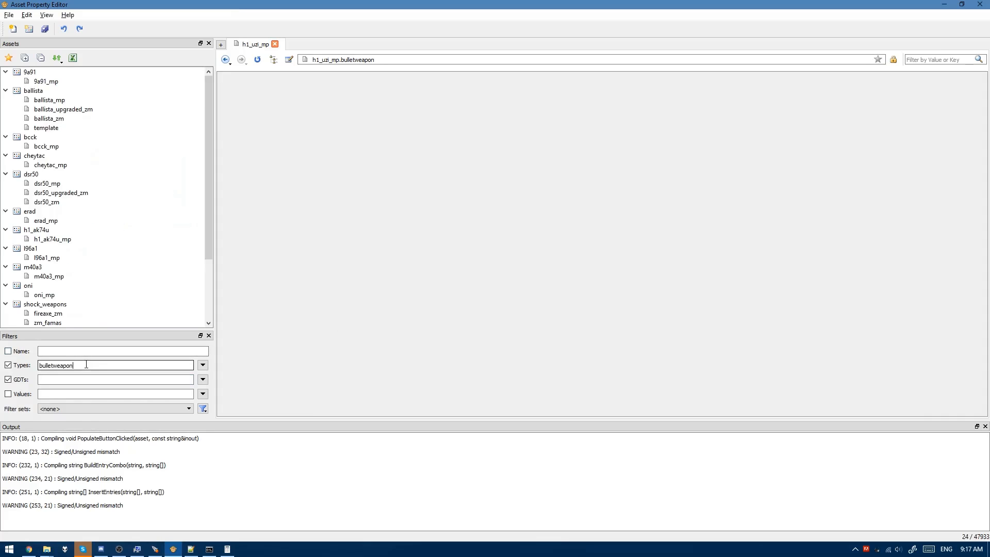
Step: Open the smg_standard_mp bullet weapon in the smg_standard GDT and copy the asset
scroll(95, 239, "down", 3)
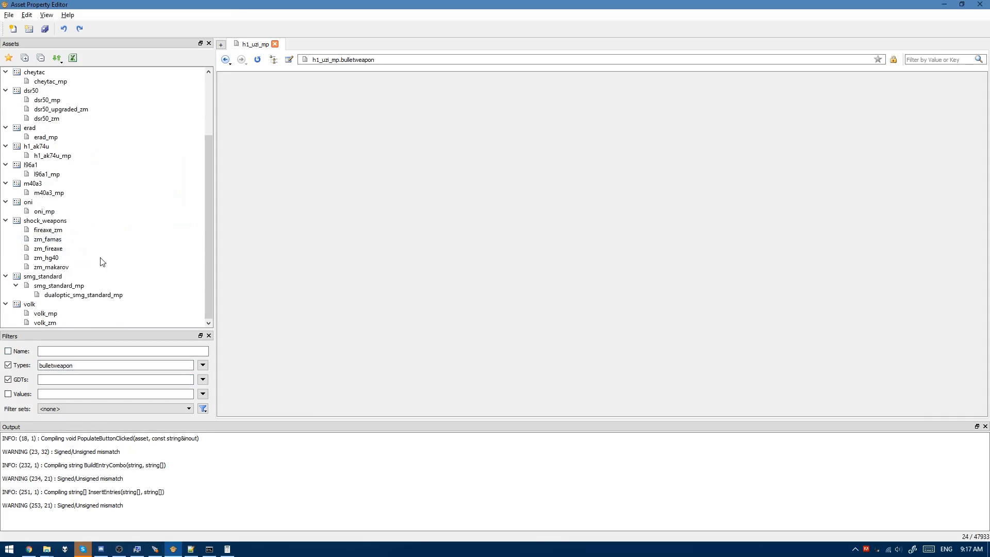
left_click(54, 287)
right_click(56, 289)
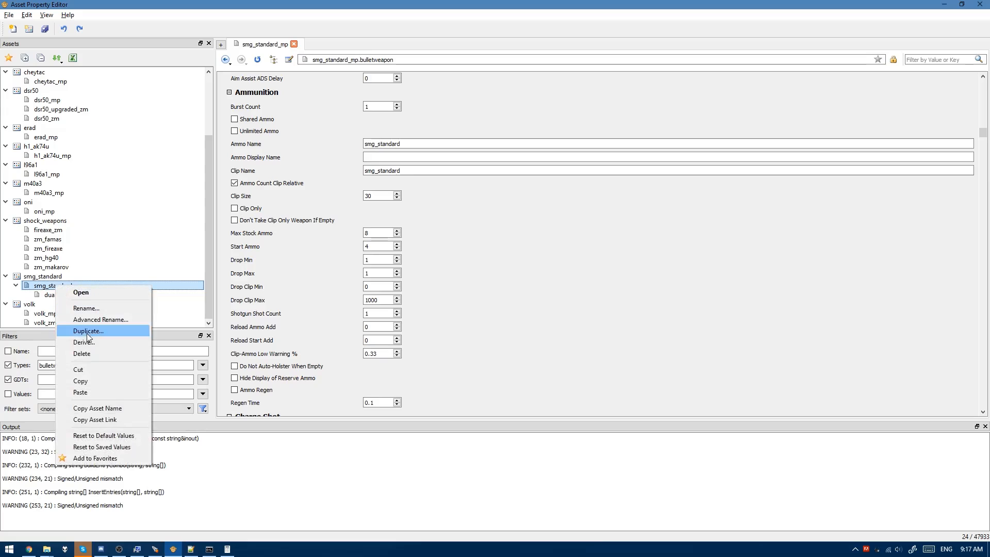
left_click(92, 380)
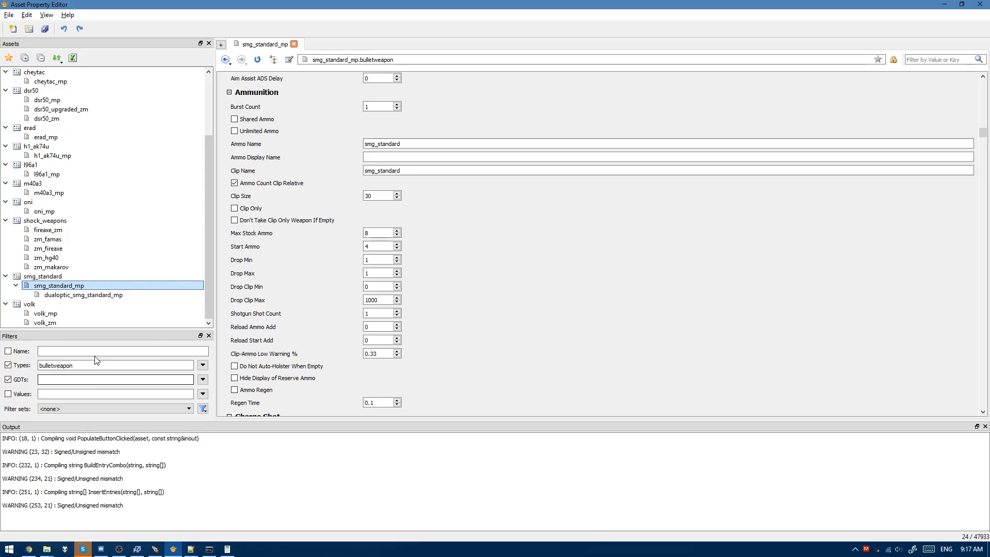
Step: Remove the bulletweapon type filter and filter the asset list by the h1_uzi GDT
scroll(61, 202, "up", 3)
scroll(60, 206, "down", 3)
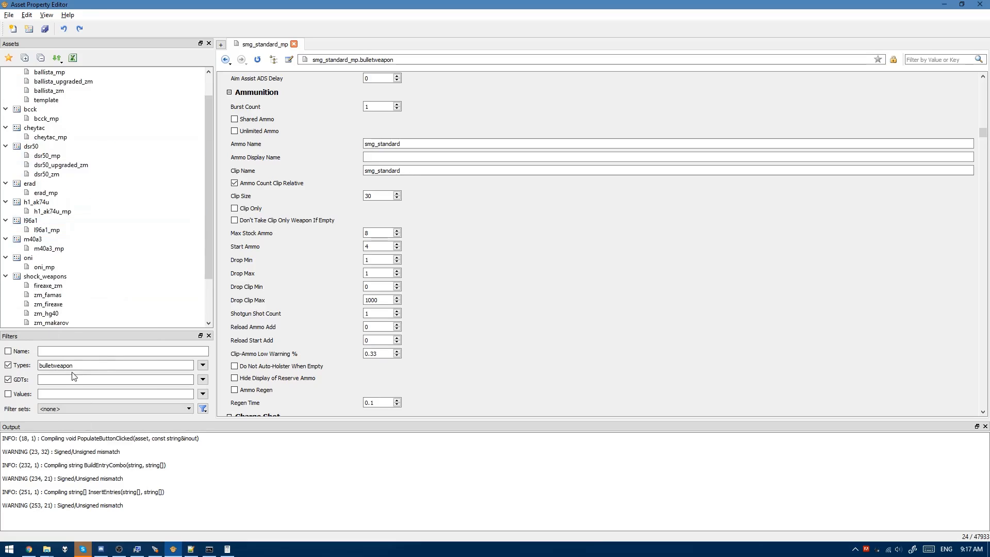
double_click(56, 365)
key("Delete")
left_click(51, 379)
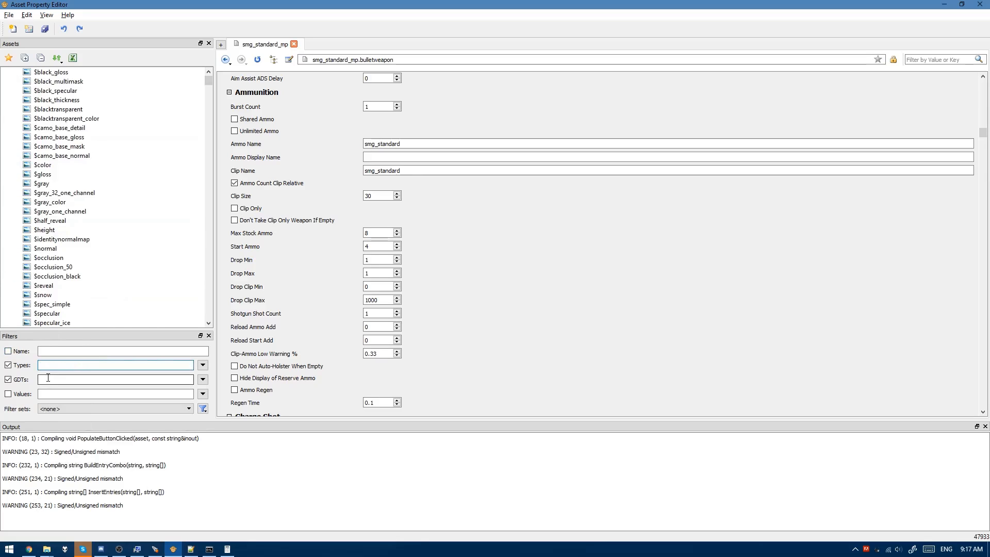
type("h1_uzi")
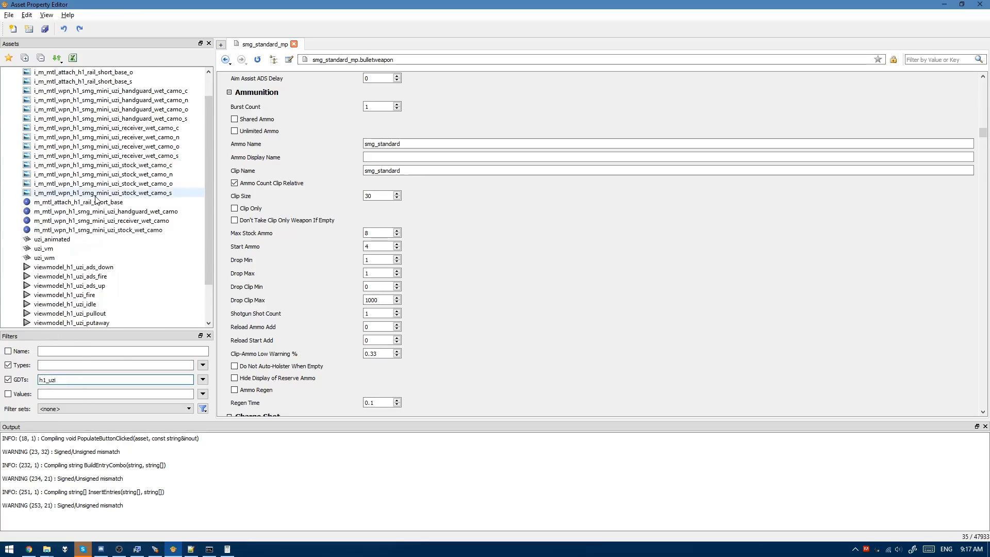
Step: Paste the copied bullet weapon into the h1_uzi GDT under the asset name h1_uzi_mp
left_click(36, 72)
right_click(45, 74)
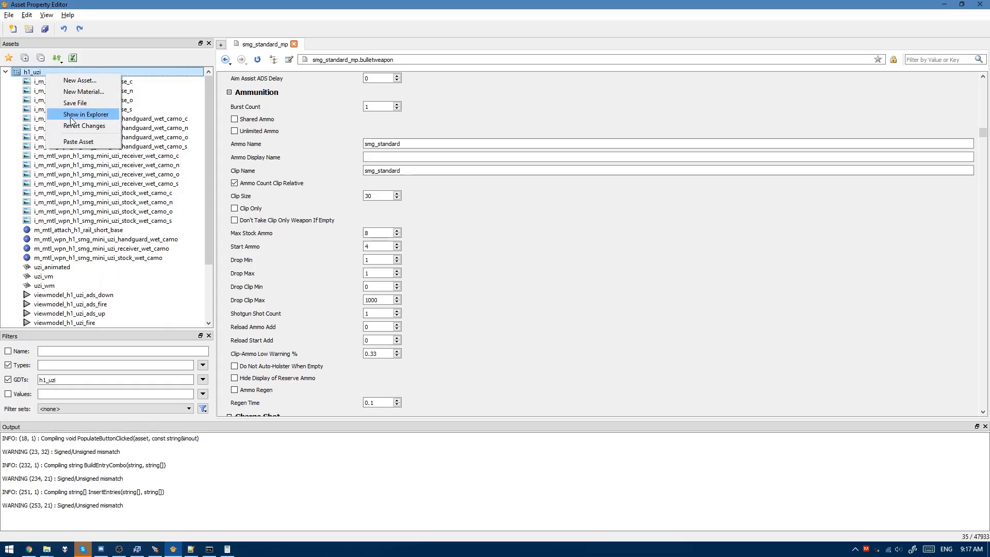
left_click(111, 142)
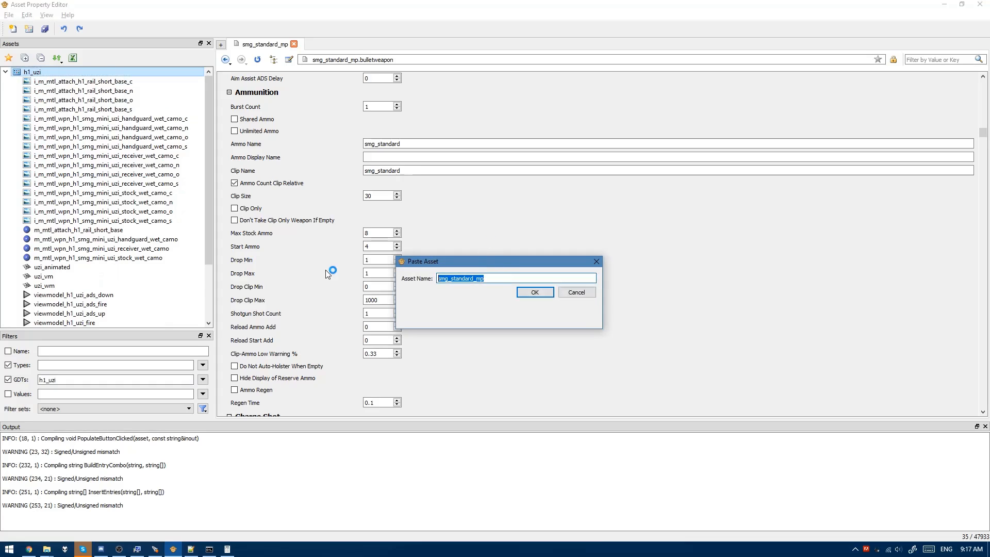
type("h1_uzi_mp")
key("Return")
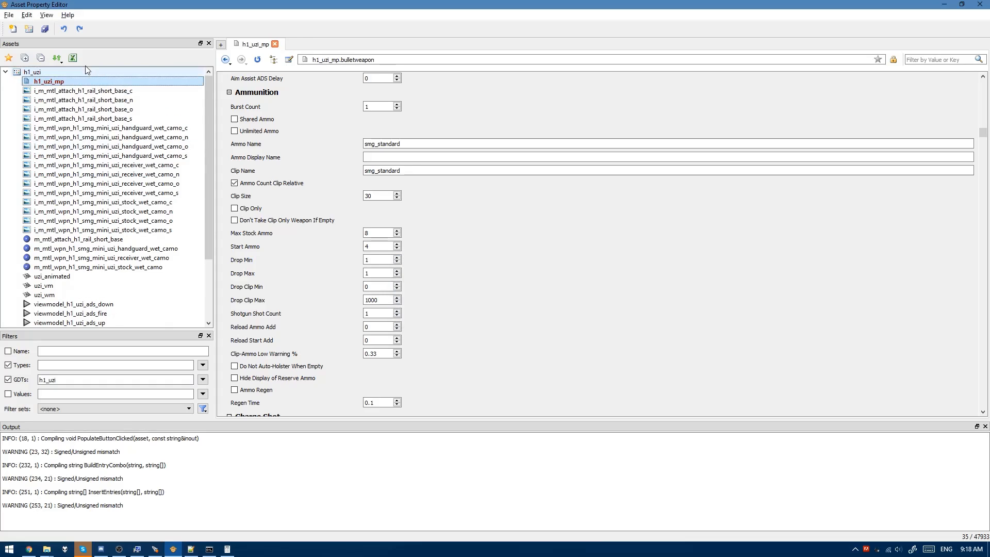
Step: Review the aim assist, ammunition, overheating, tracer and damage range settings of h1_uzi_mp
scroll(471, 195, "up", 2)
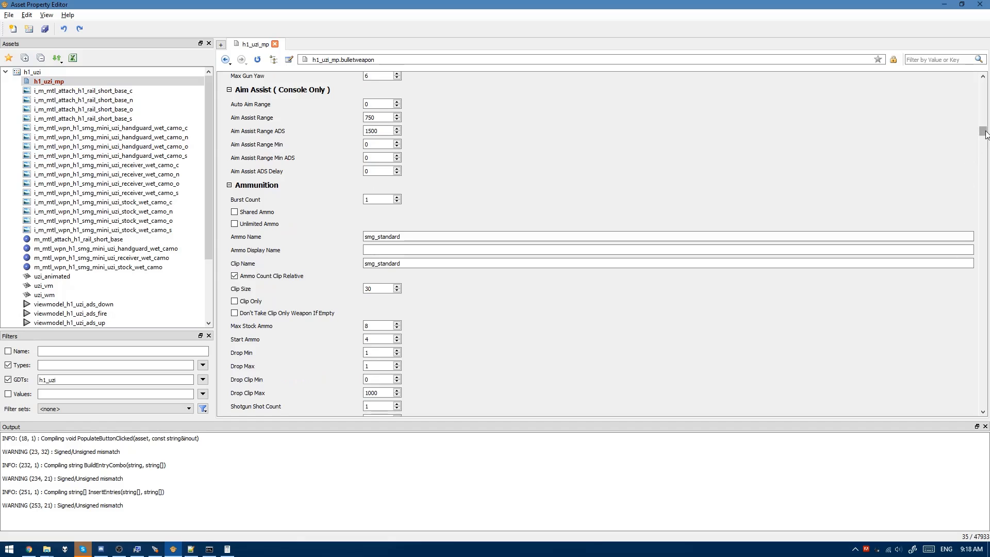
mouse_move(986, 134)
left_mouse_down()
mouse_move(984, 123)
mouse_move(984, 130)
left_mouse_up()
scroll(561, 251, "down", 1)
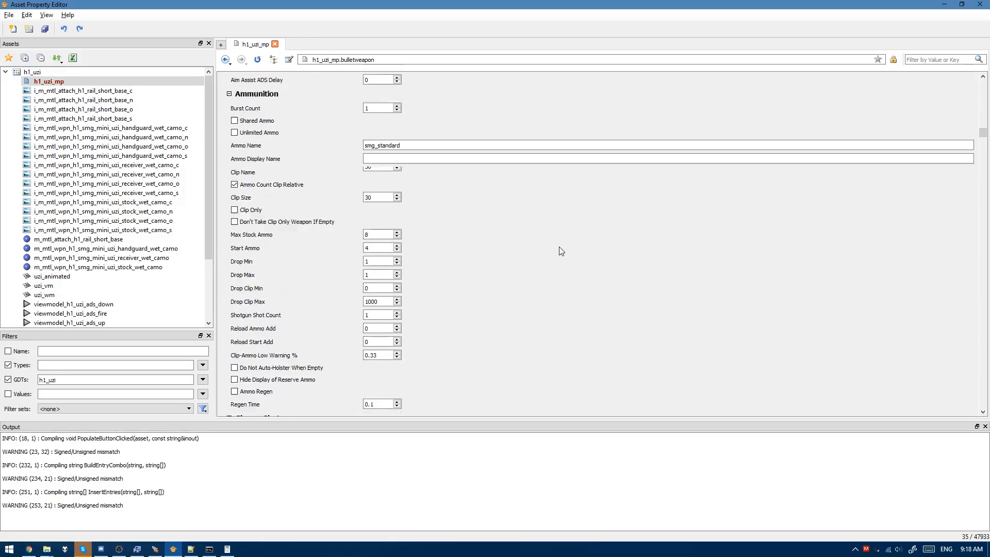
scroll(560, 248, "down", 1)
scroll(400, 201, "down", 1)
scroll(398, 201, "down", 5)
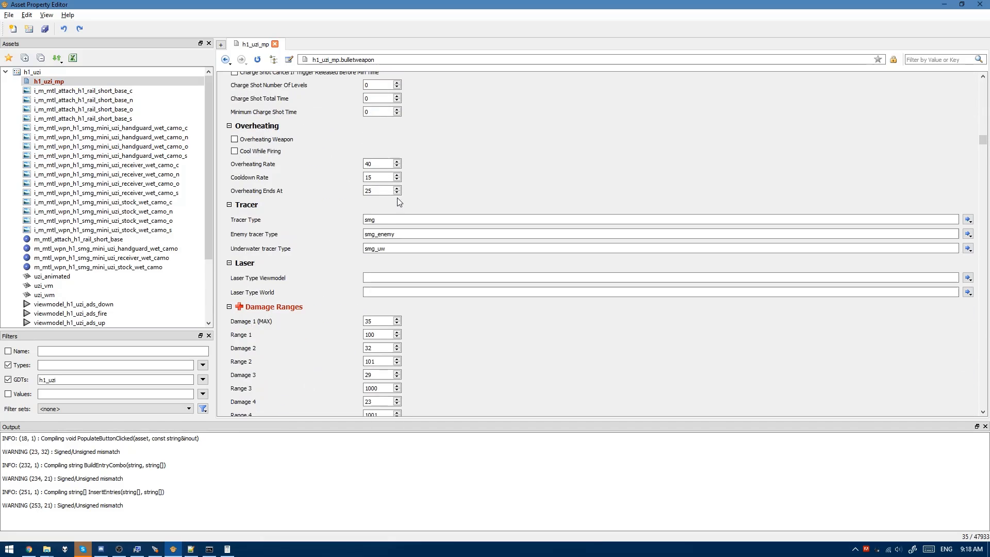
scroll(395, 205, "up", 1)
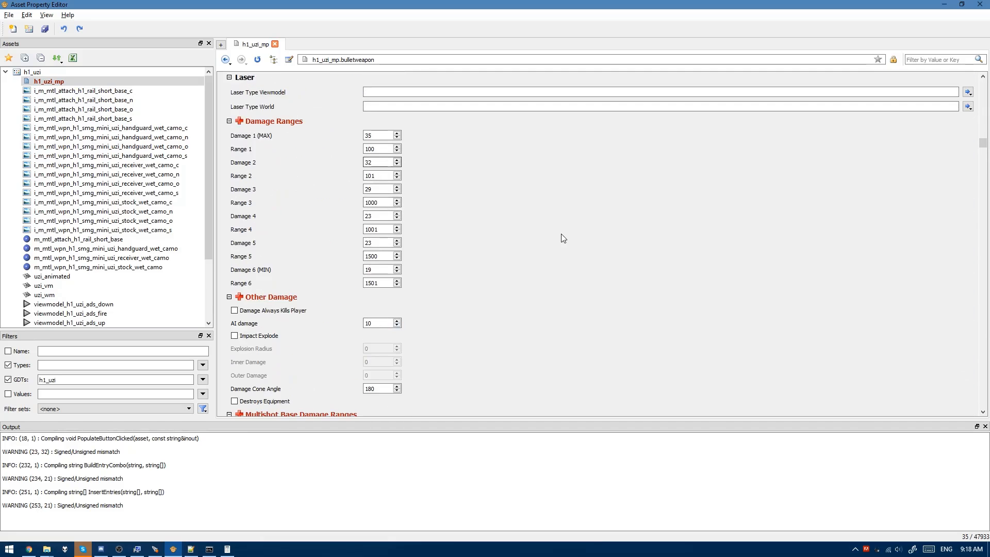
Step: Review the location damage values and the state timers of h1_uzi_mp, including the reload, raise and sprint times
scroll(561, 234, "down", 5)
scroll(542, 227, "down", 2)
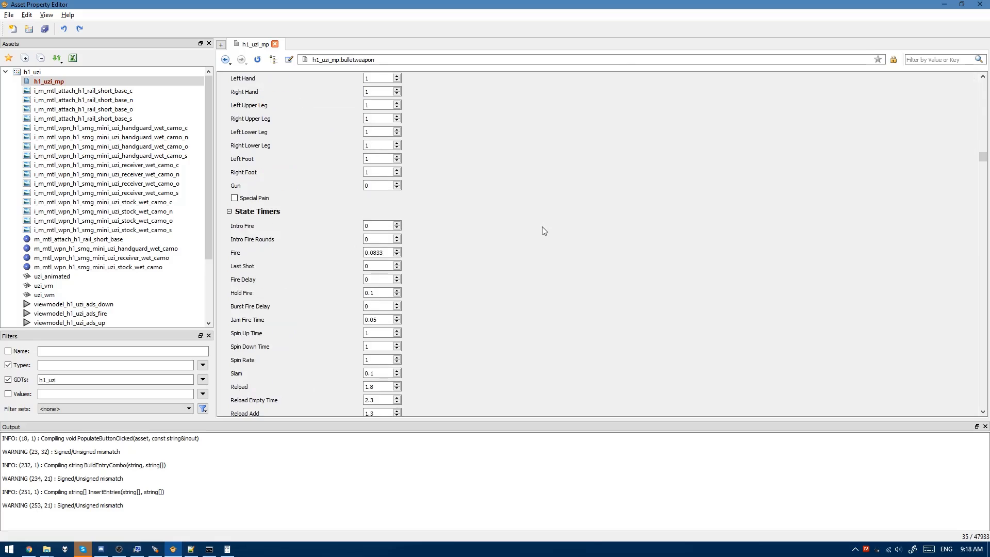
scroll(423, 190, "up", 3)
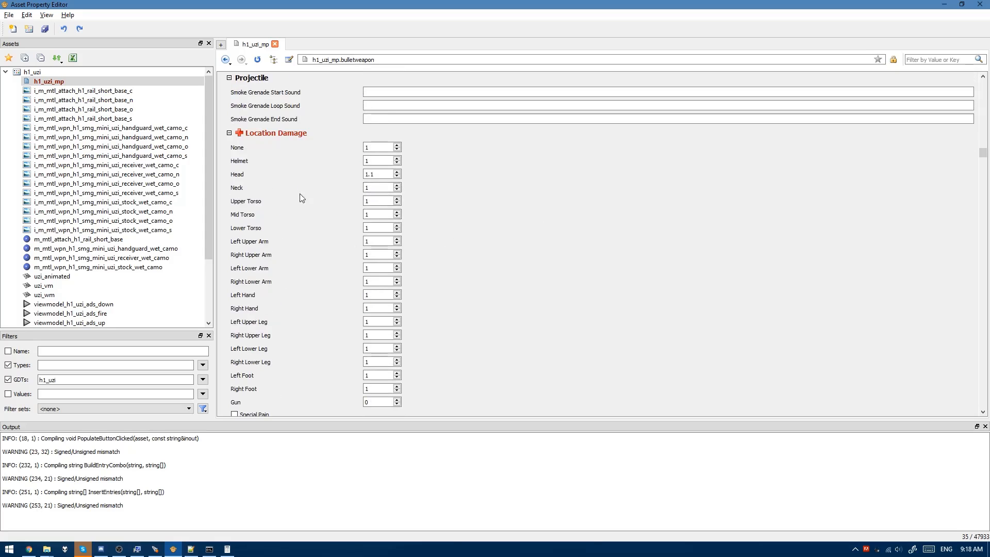
scroll(322, 288, "down", 5)
scroll(334, 227, "down", 15)
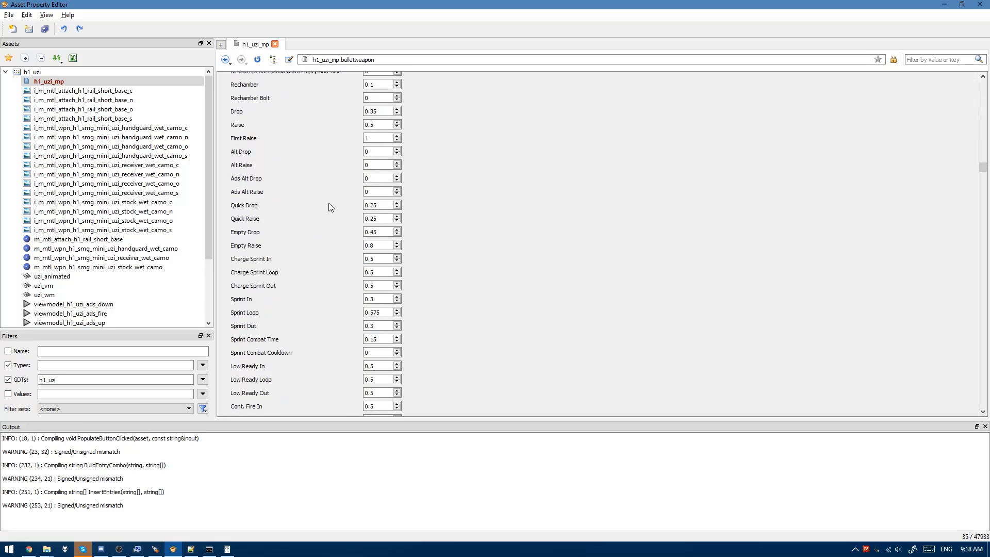
scroll(330, 207, "up", 7)
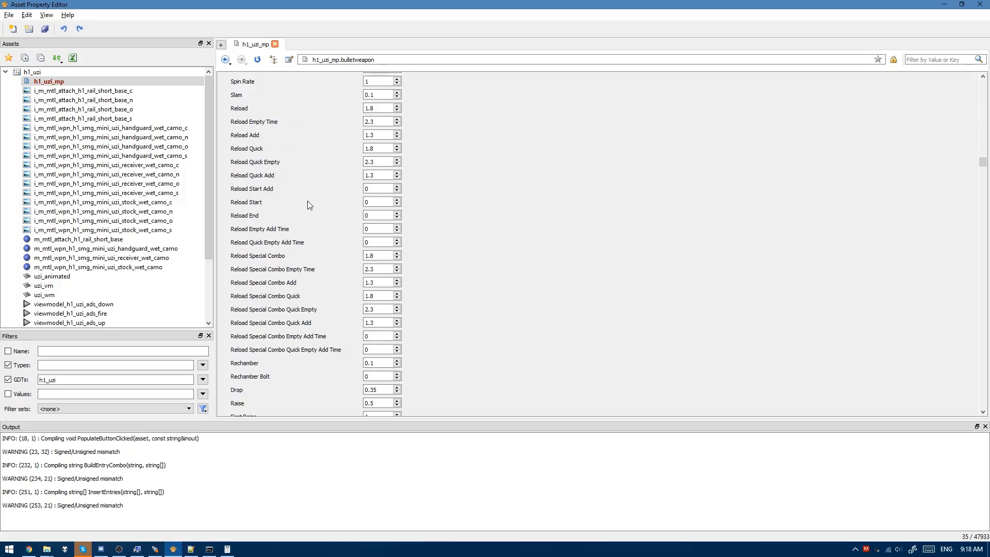
scroll(404, 201, "up", 3)
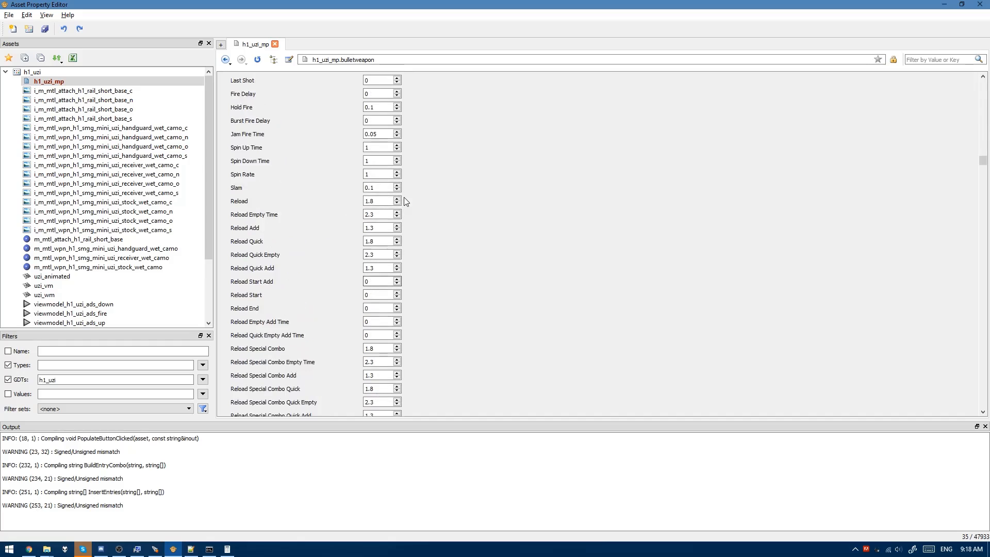
scroll(405, 200, "up", 1)
scroll(407, 210, "down", 6)
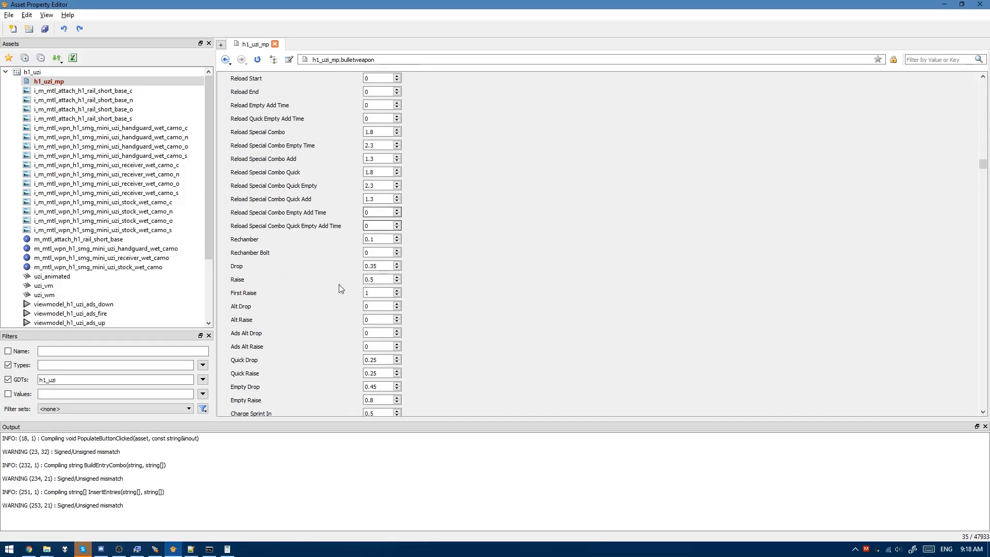
Step: Set the View Gun model of h1_uzi_mp to uzi_vm
scroll(283, 270, "down", 5)
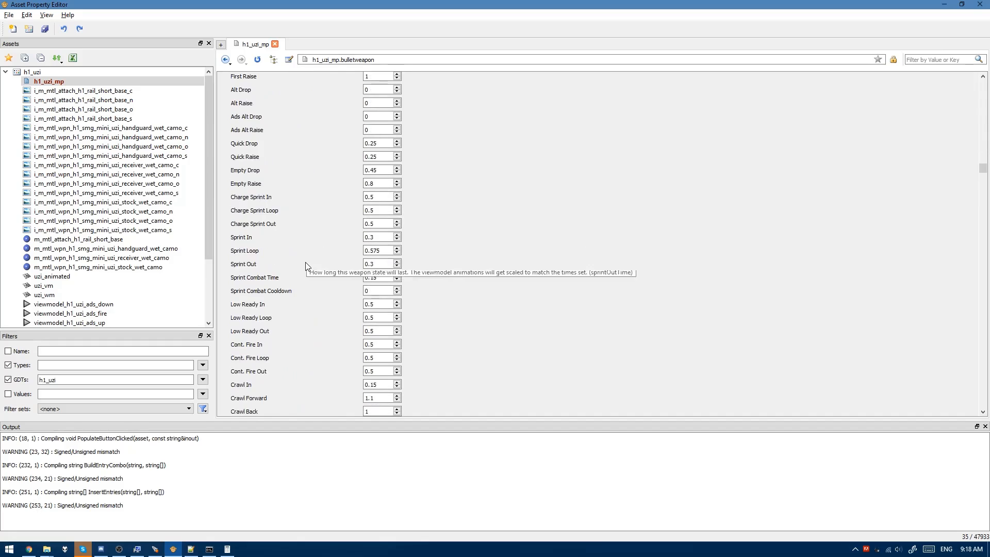
scroll(305, 266, "down", 20)
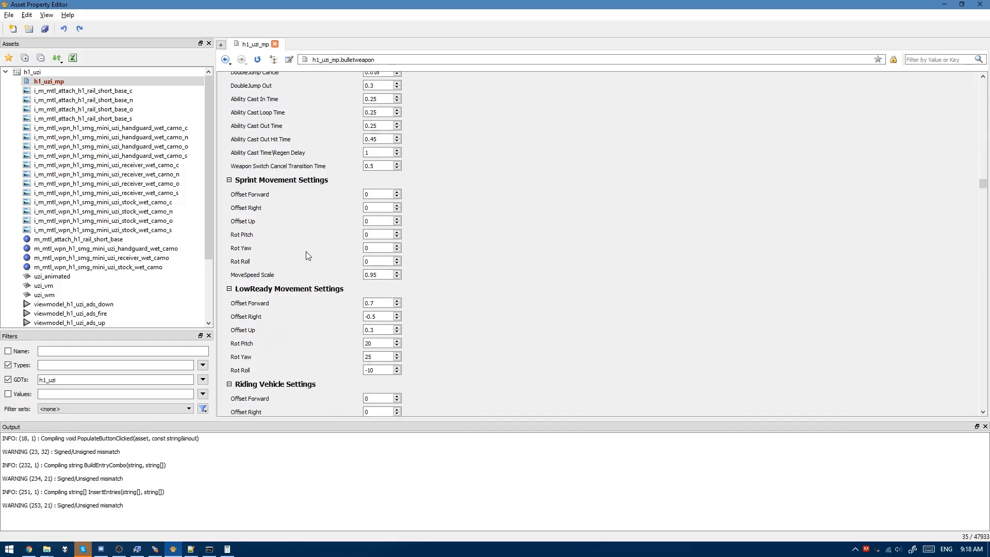
scroll(307, 255, "down", 20)
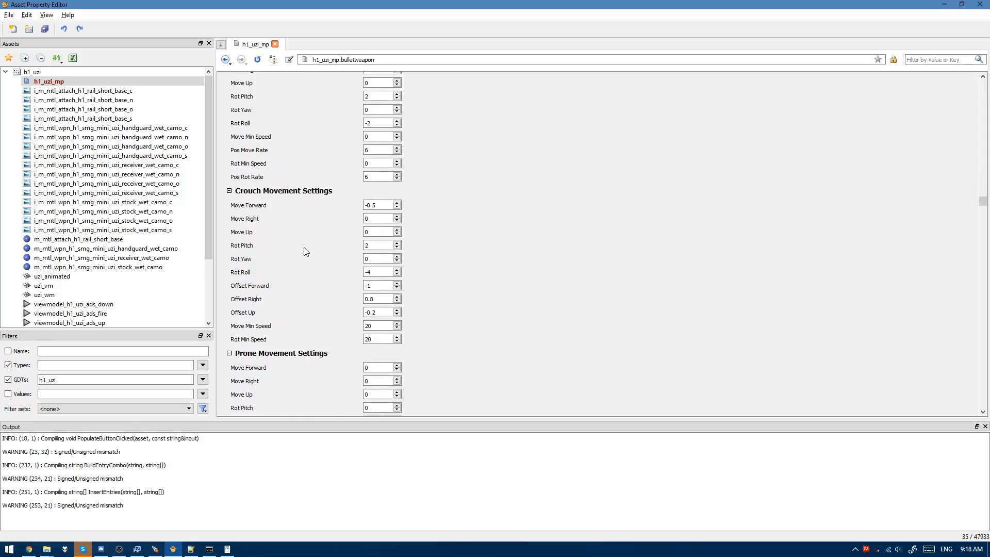
scroll(304, 251, "down", 20)
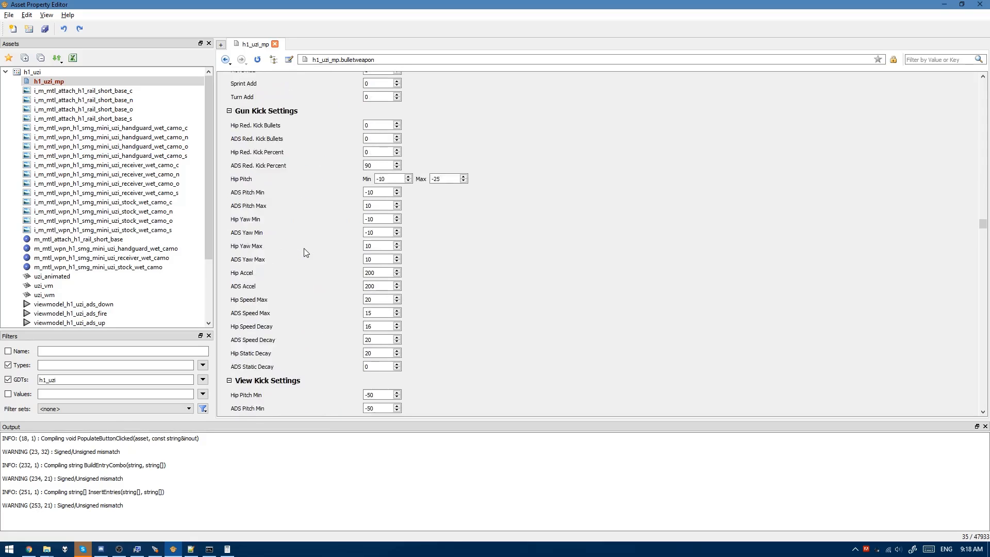
scroll(305, 253, "down", 15)
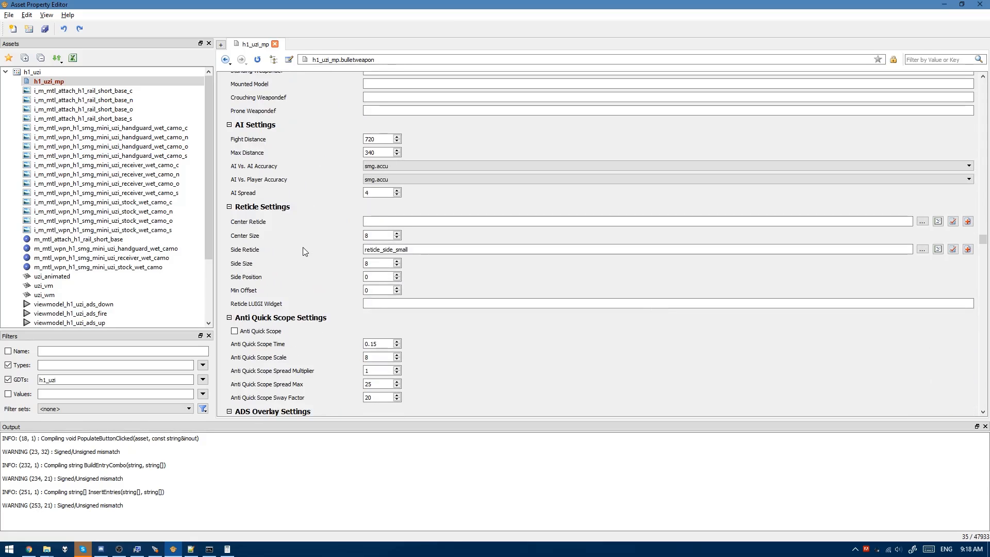
scroll(304, 251, "down", 6)
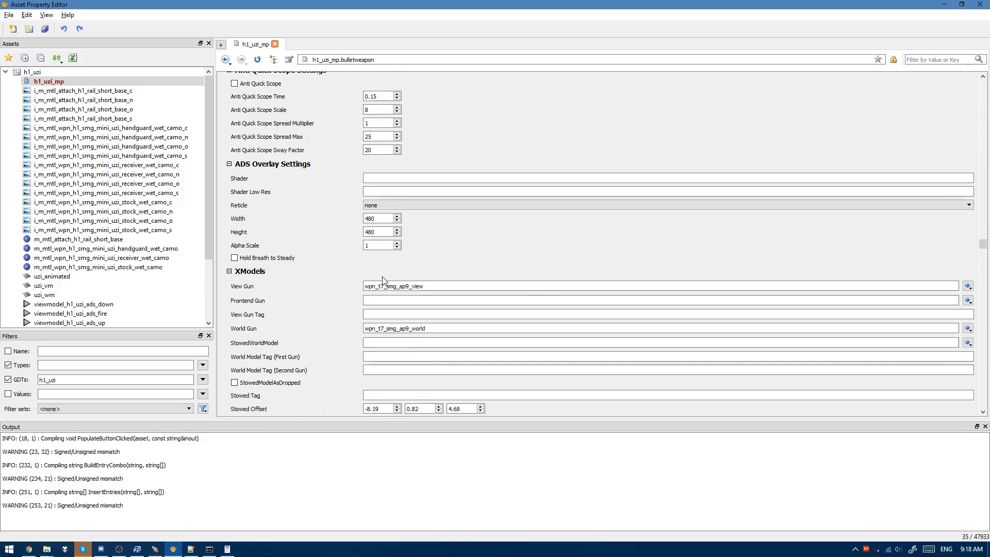
left_click_drag(451, 288, 320, 287)
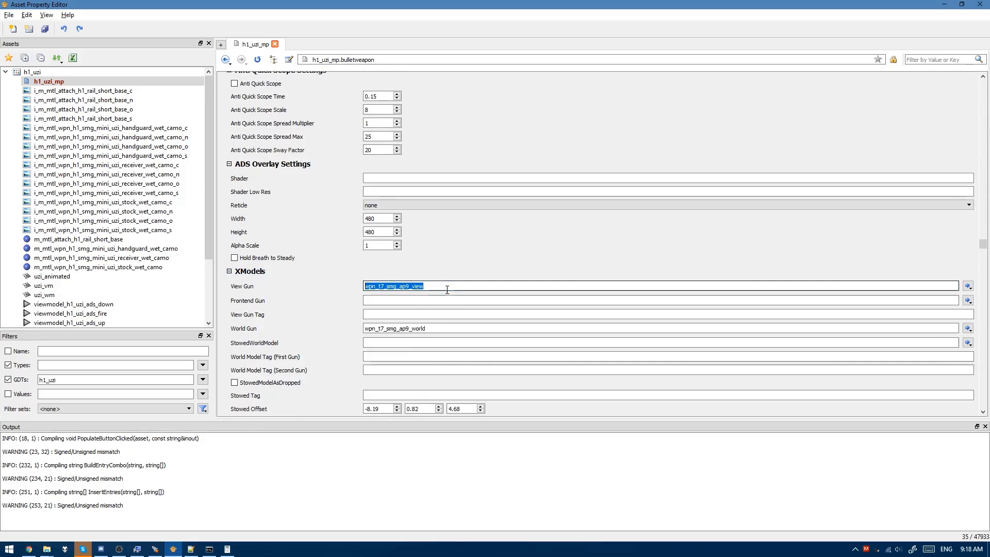
type("h1_")
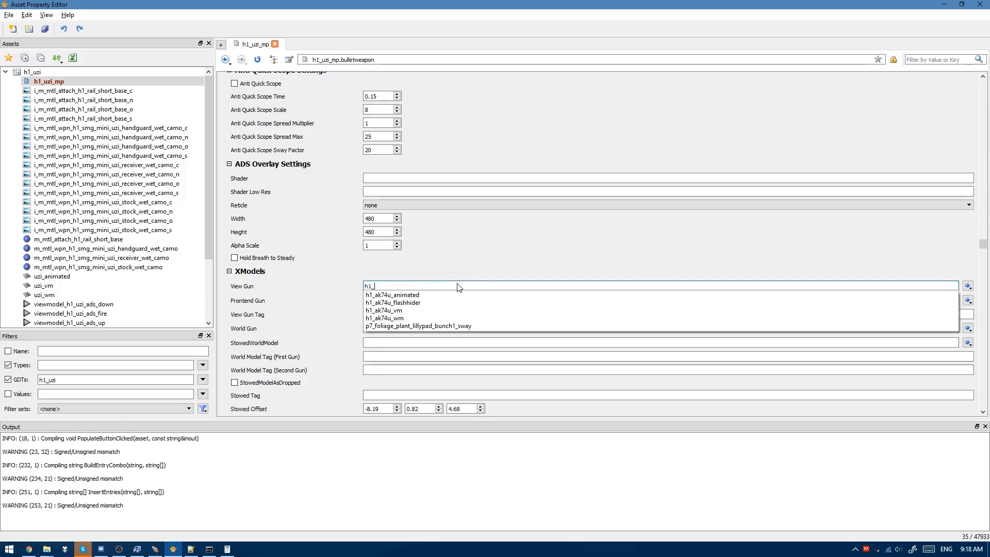
type("uzi")
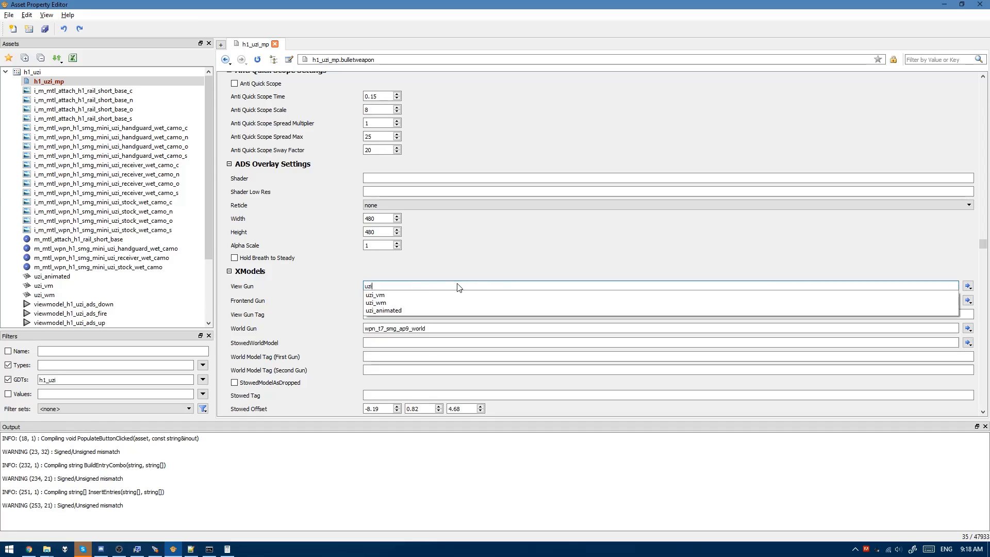
left_click(459, 295)
Step: Set the World Gun model of the weapon to uzi_wm
left_click(455, 330)
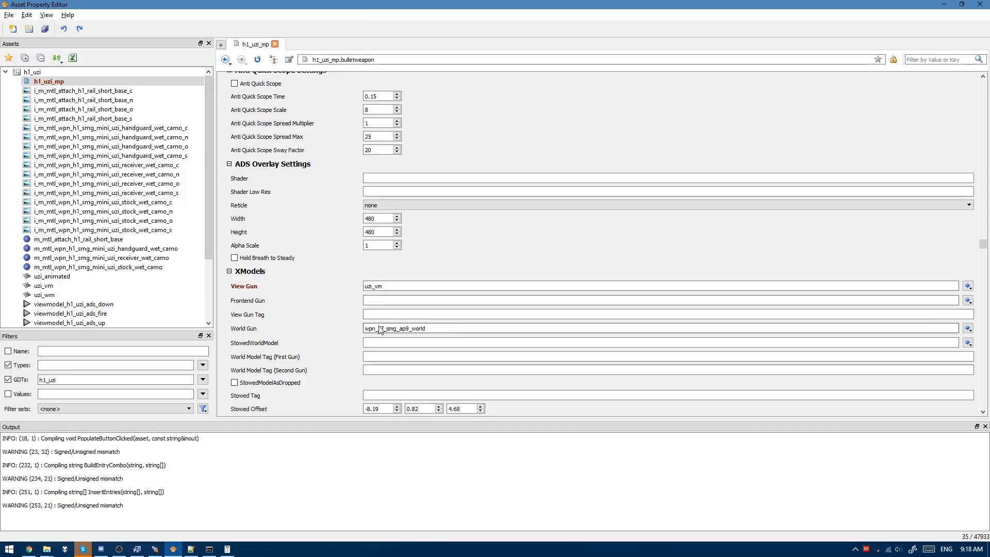
key("ctrl+a")
type("uzi_wm")
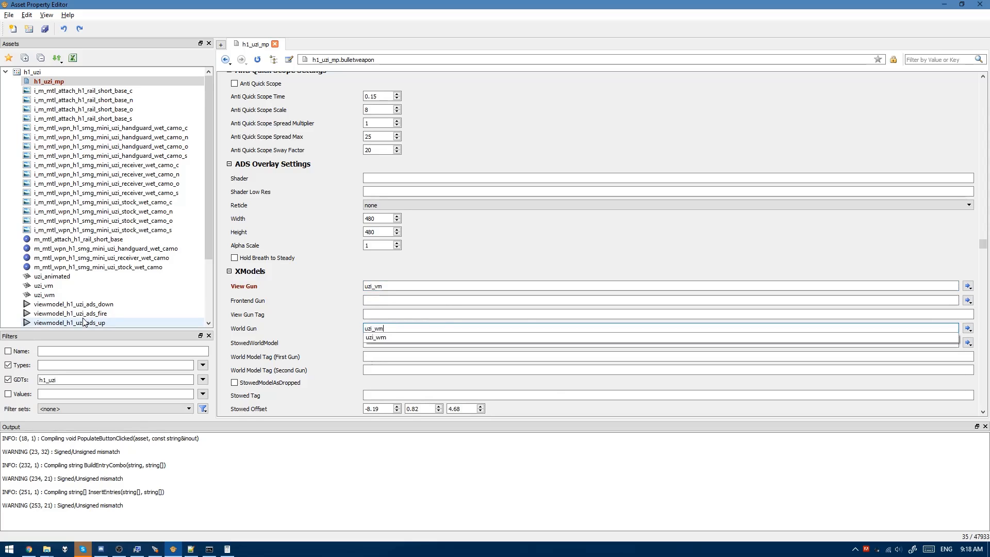
key("Return")
Step: Clear the World Clip Model and the Hide Tags entry in the weapon's XModels settings
scroll(327, 279, "down", 2)
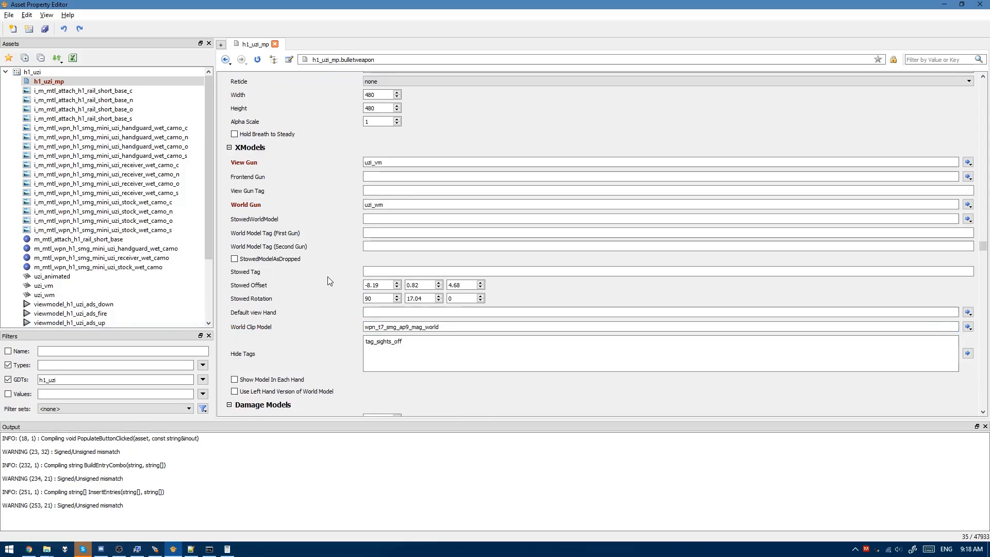
scroll(321, 314, "down", 1)
left_click(459, 265)
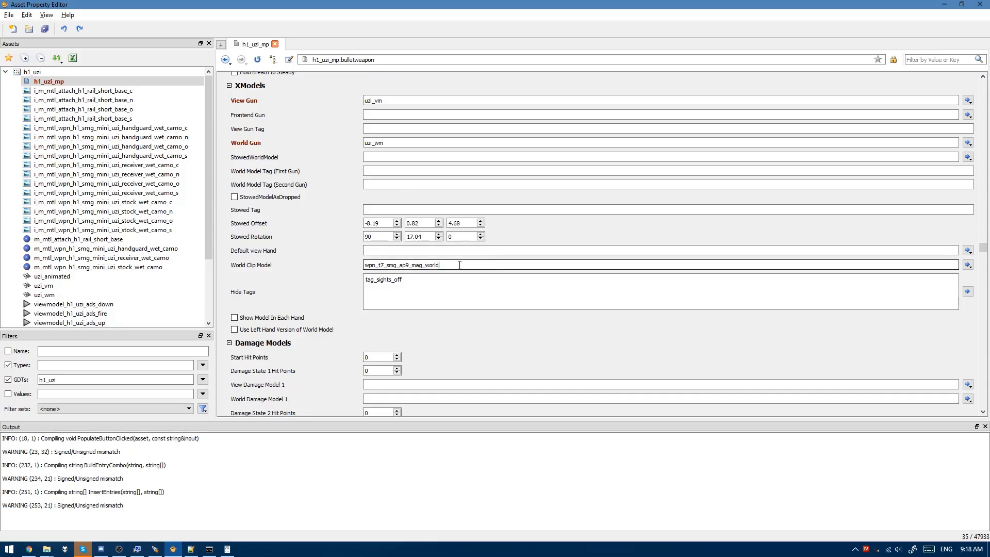
key("ctrl+a")
key("BackSpace")
left_click_drag(433, 283, 253, 278)
key("BackSpace")
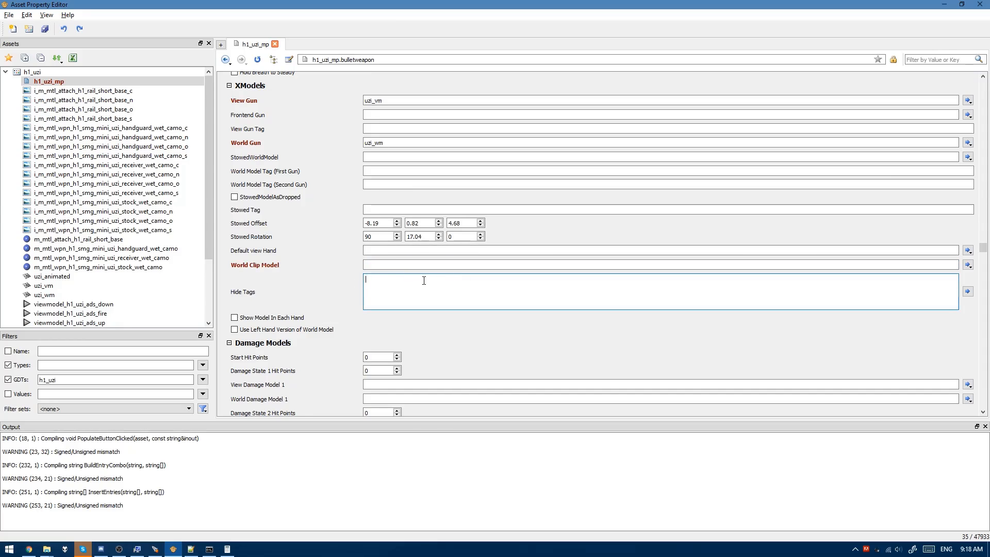
Step: Clear the clip's Attachment View Model and set its View Offset Position to 0 on all axes
scroll(341, 282, "down", 5)
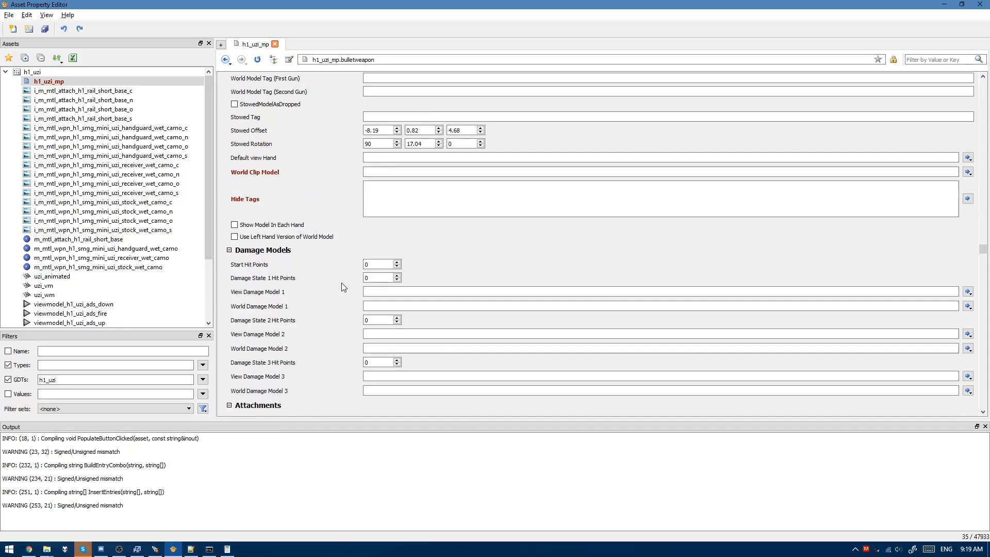
scroll(338, 282, "down", 6)
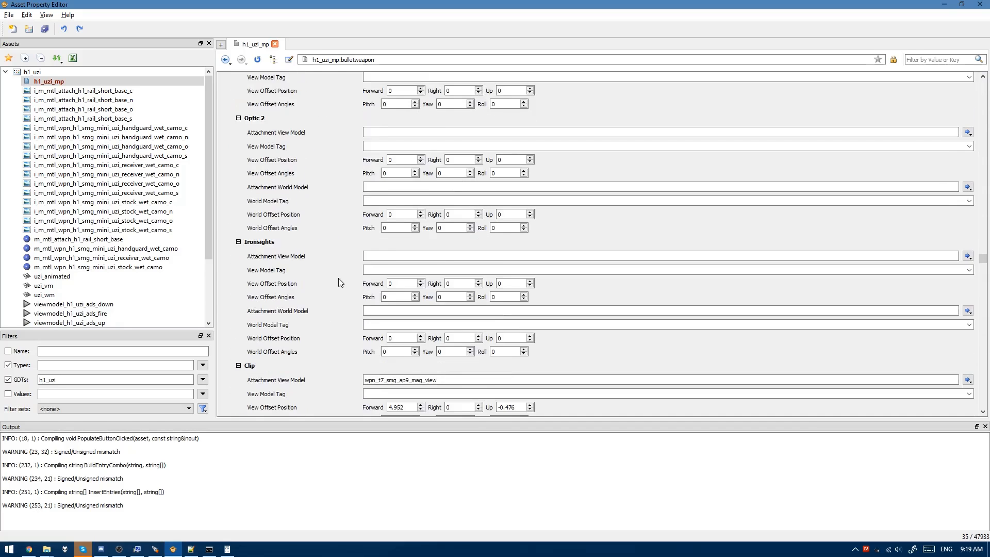
double_click(433, 286)
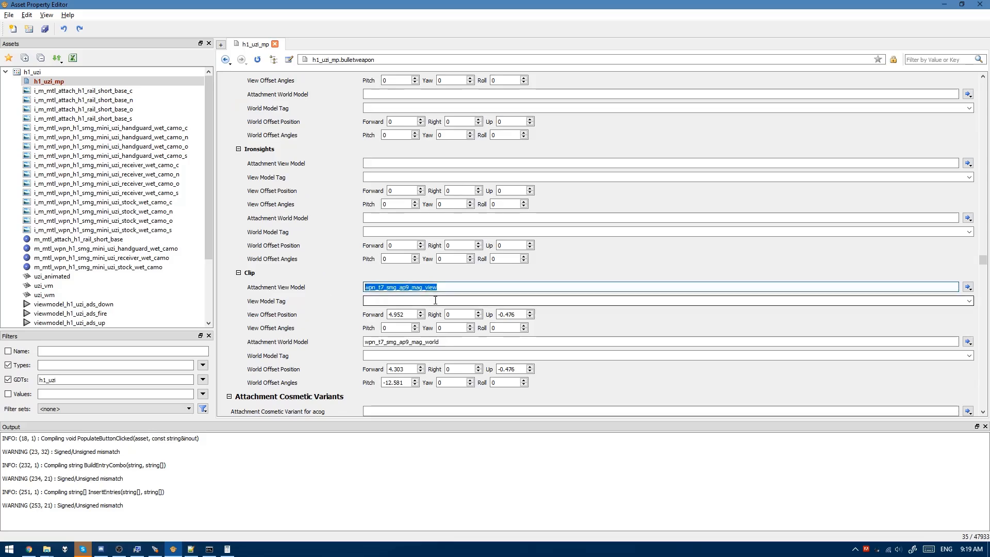
key("BackSpace")
left_click_drag(408, 314, 381, 316)
type("0")
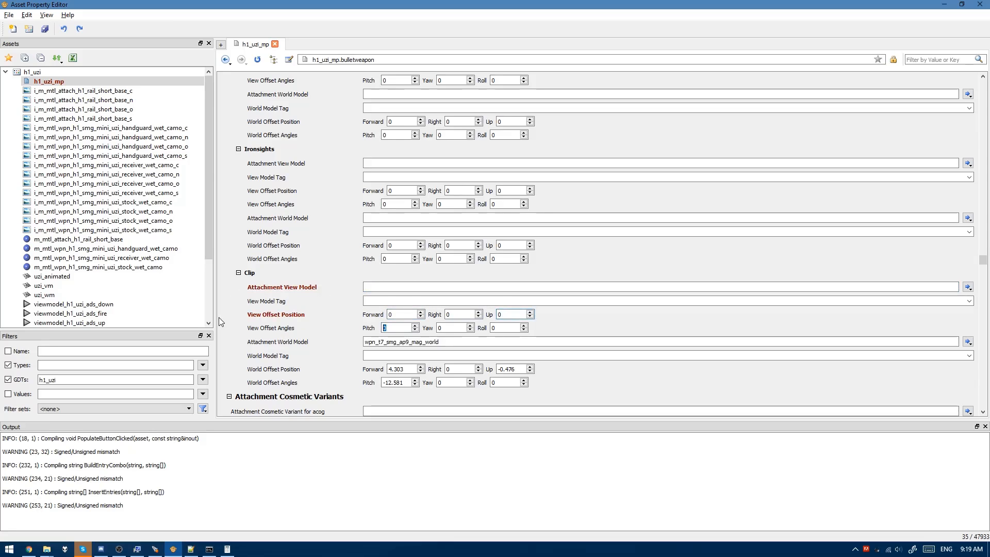
Step: Clear the clip's Attachment World Model and set its World Offset Position and World Offset Angles to 0
key("Tab")
key("Tab")
key("Tab")
key("BackSpace")
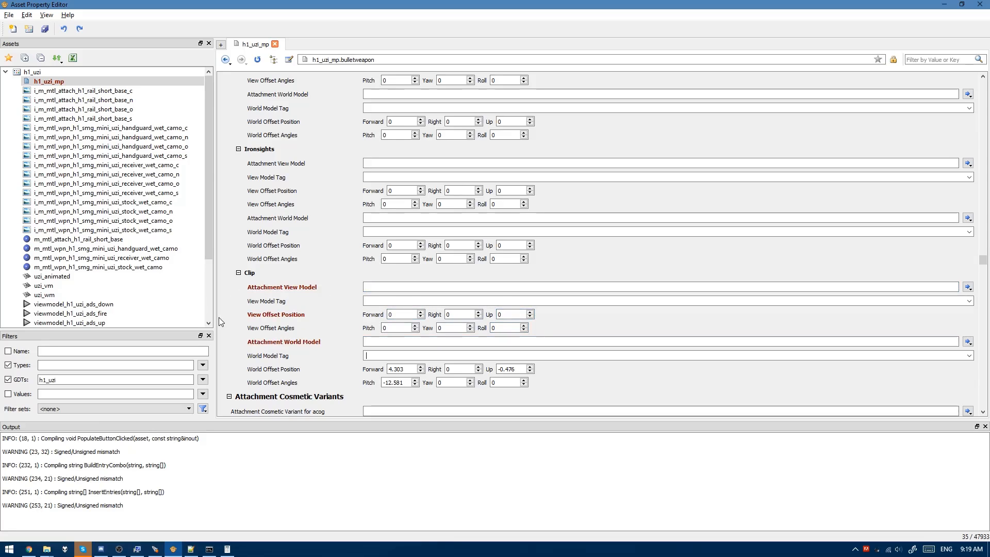
type("0")
key("Tab")
key("Tab")
type("0")
key("Tab")
type("0")
Step: Clear the attachment cosmetic variants for extbarrel, extclip, fastreload, fmj and grip
scroll(309, 307, "down", 2)
scroll(311, 310, "down", 3)
left_click_drag(472, 280, 262, 283)
key("BackSpace")
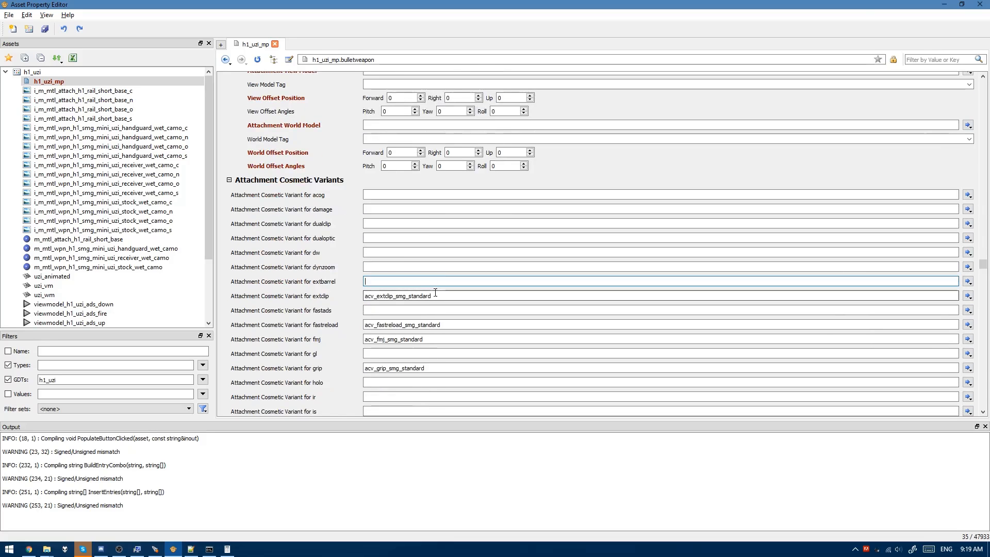
left_click_drag(436, 295, 267, 307)
key("BackSpace")
left_click_drag(442, 324, 362, 325)
key("BackSpace")
left_click_drag(433, 339, 362, 340)
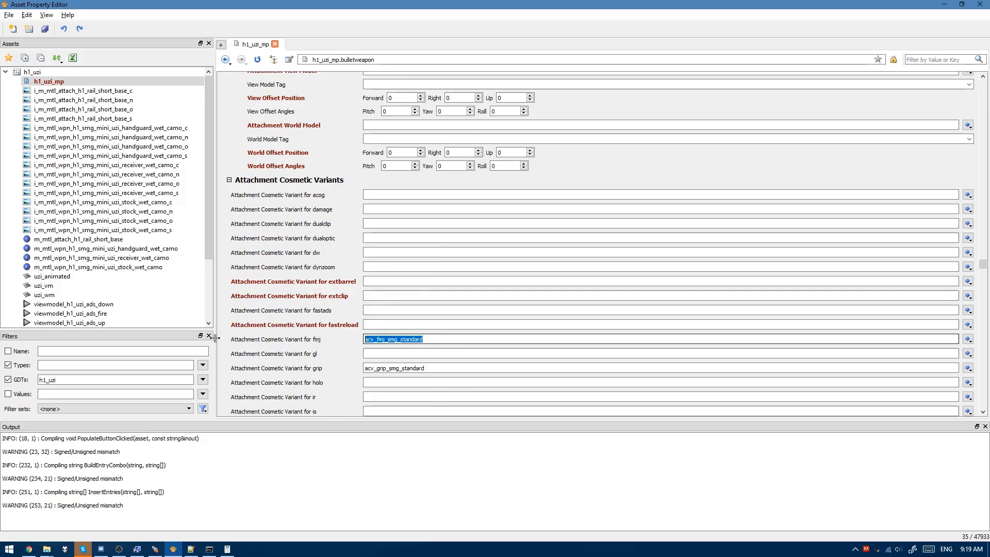
key("BackSpace")
left_click_drag(459, 369, 363, 367)
key("BackSpace")
Step: Clear the attachment cosmetic variants for quickdraw, rf, stalker, steadyaim and suppressed
scroll(387, 351, "down", 4)
left_click_drag(449, 360, 312, 363)
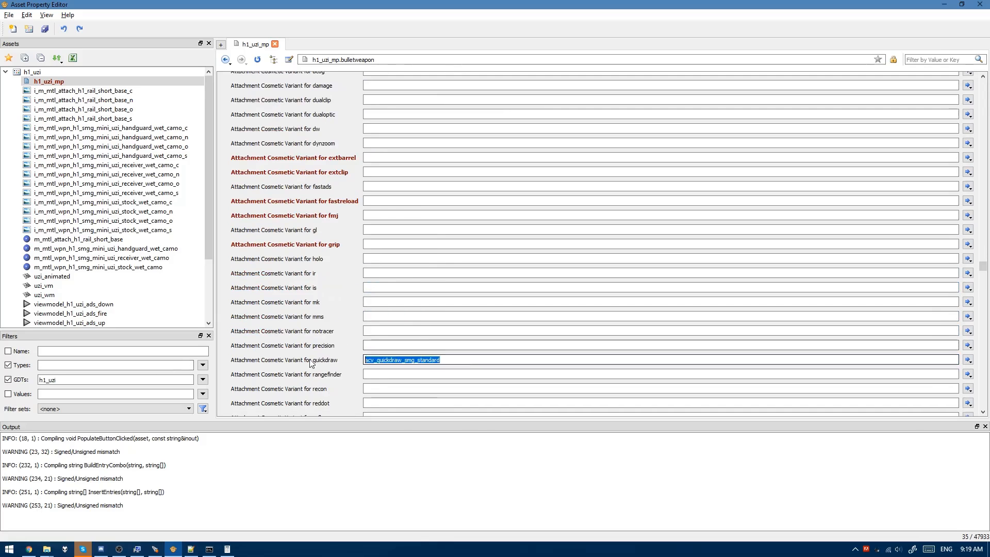
key("BackSpace")
scroll(402, 337, "down", 5)
left_click_drag(364, 277, 458, 278)
key("BackSpace")
key("BackSpace")
mouse_move(466, 320)
left_mouse_down()
mouse_move(364, 321)
mouse_move(364, 335)
left_mouse_up()
key("BackSpace")
left_click_drag(444, 363, 363, 364)
key("BackSpace")
Step: Remove the camo_t7_smg_standard camo from the weapon's Weapon Camo setting
scroll(364, 355, "down", 3)
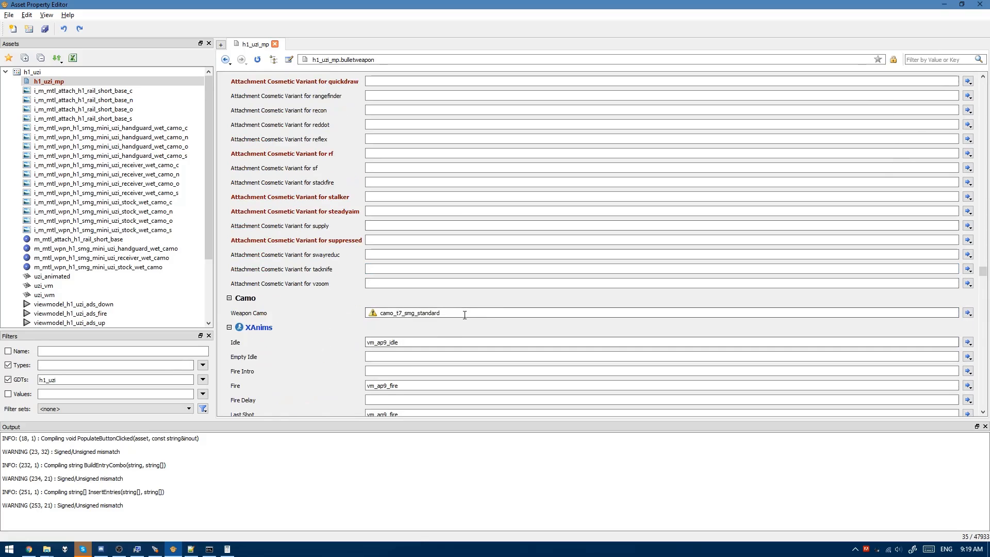
left_click_drag(442, 313, 317, 312)
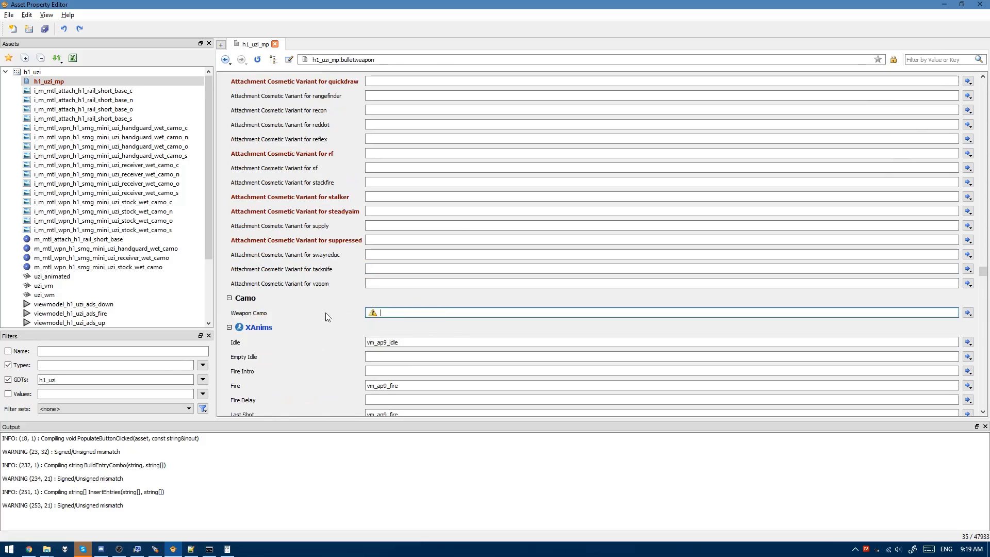
key("BackSpace")
Step: Review the weapon's XAnims, melee, swim, FX and impact settings and its fire sound entries against the imported uzi animations
scroll(326, 313, "down", 3)
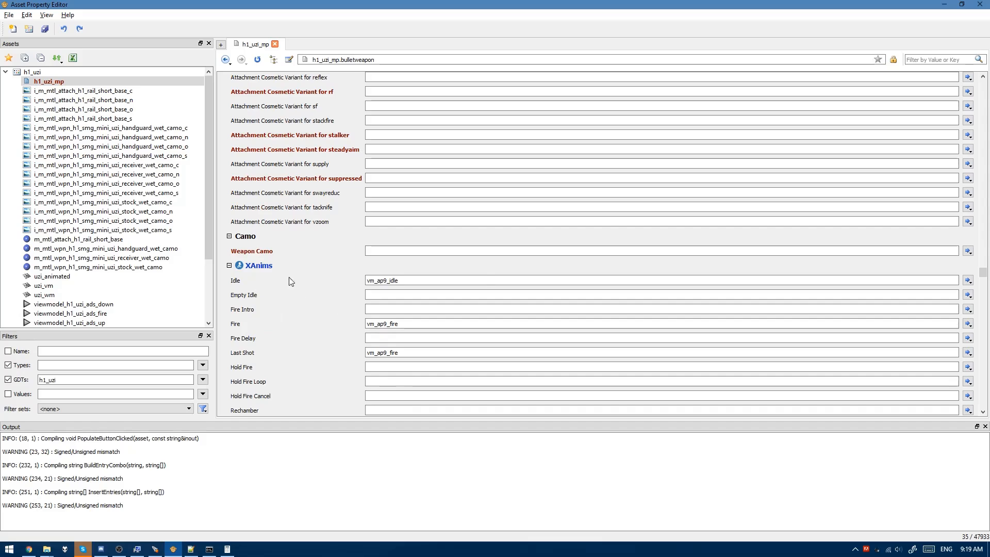
scroll(103, 268, "down", 3)
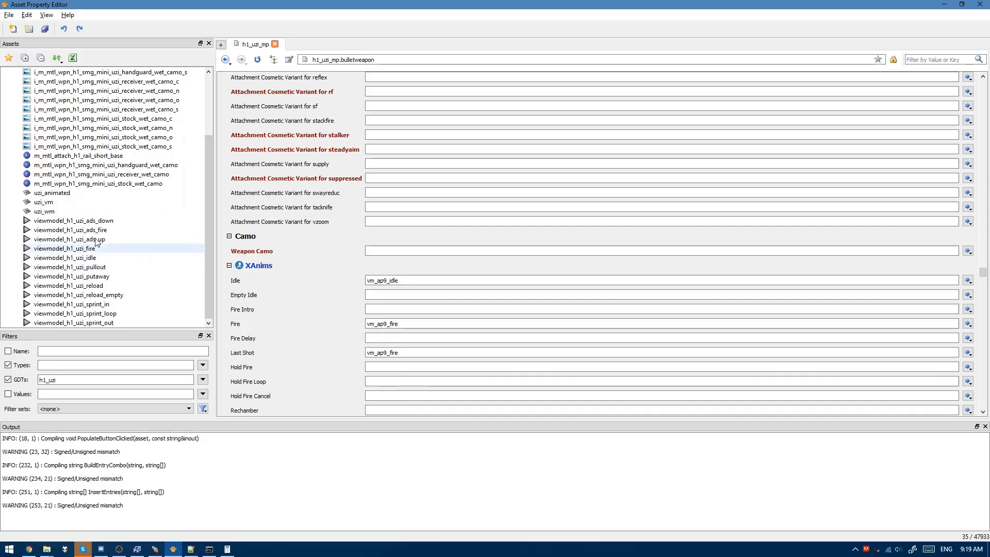
scroll(340, 288, "down", 15)
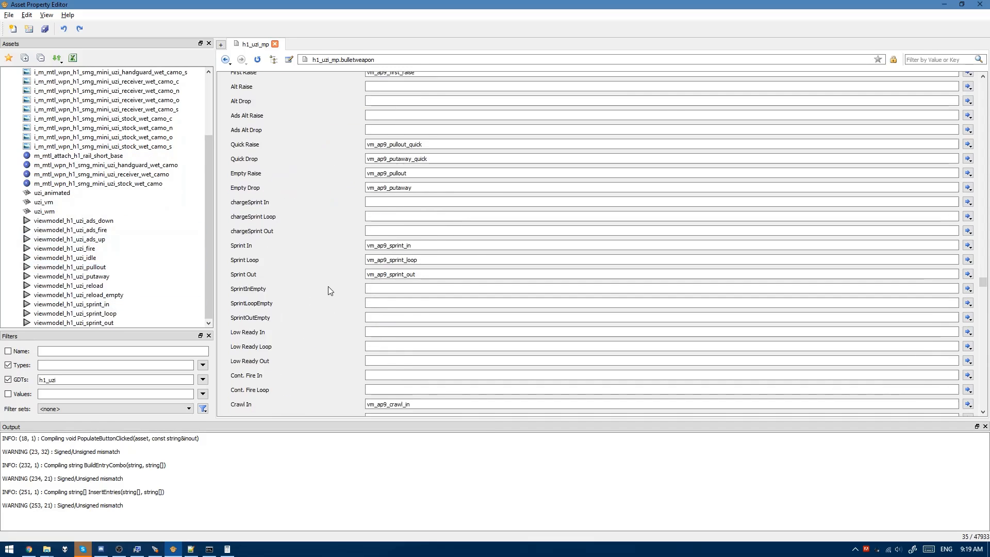
scroll(326, 281, "down", 20)
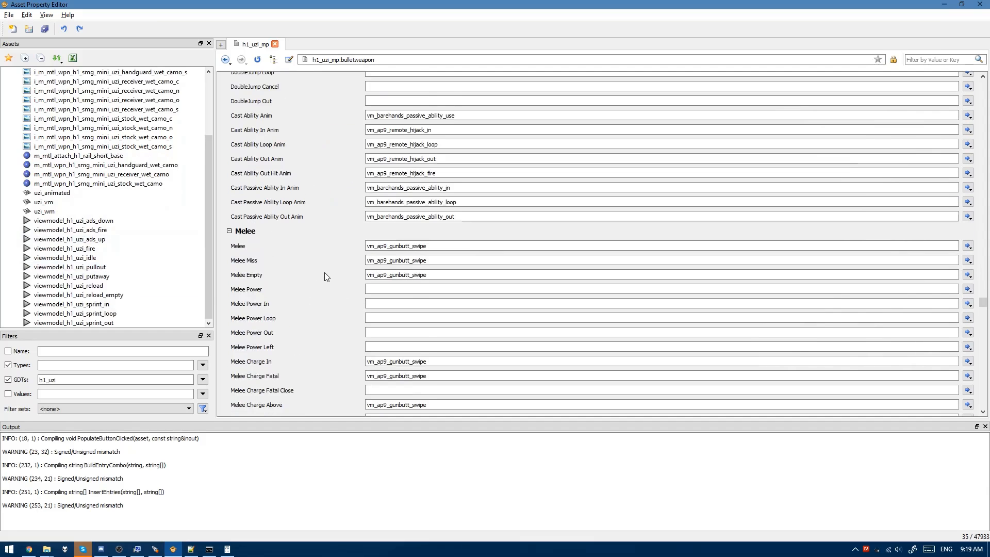
scroll(323, 277, "down", 15)
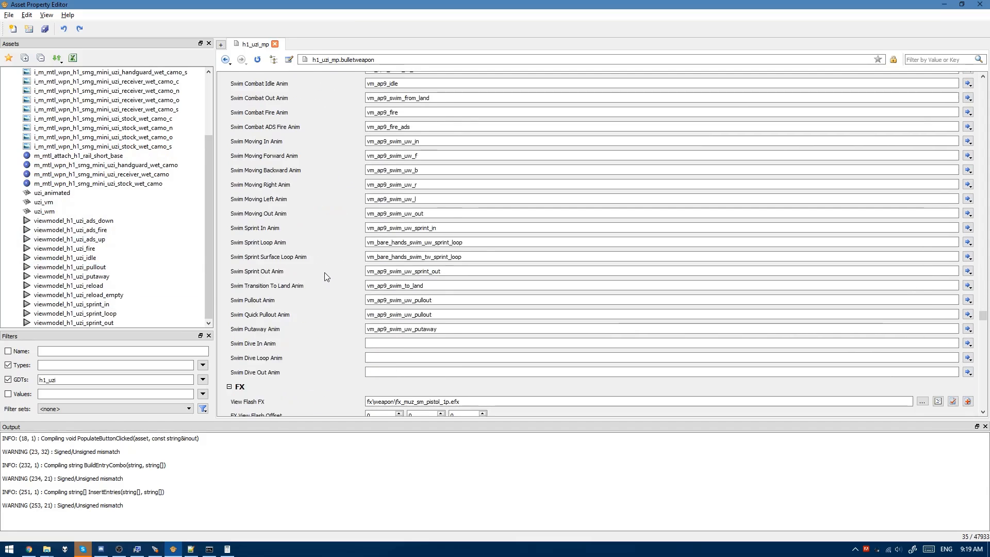
scroll(323, 273, "down", 15)
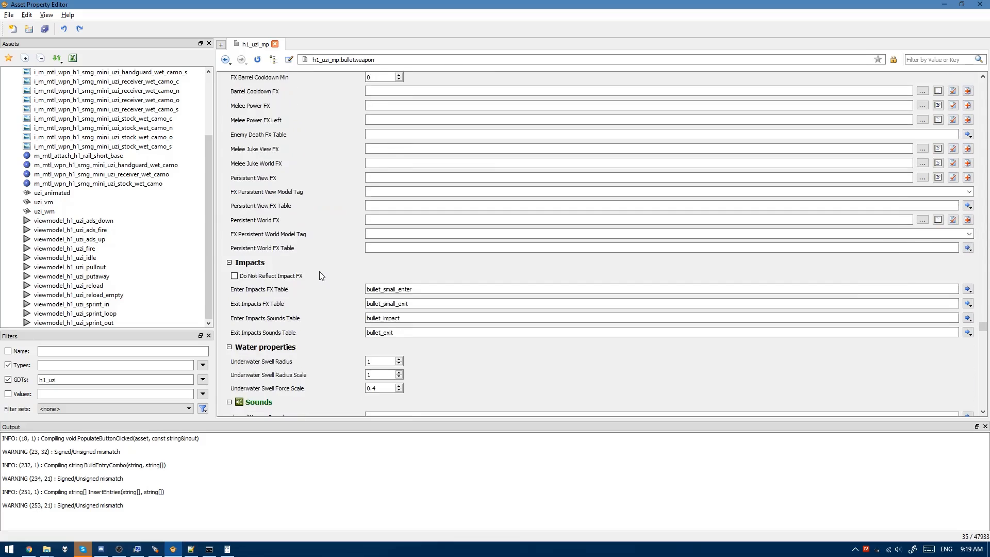
scroll(320, 271, "down", 2)
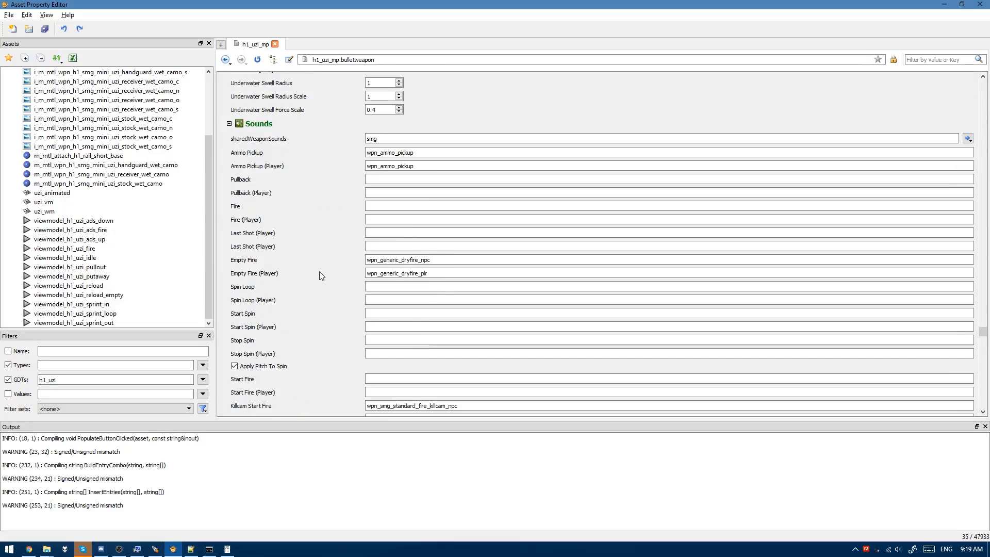
left_click(423, 206)
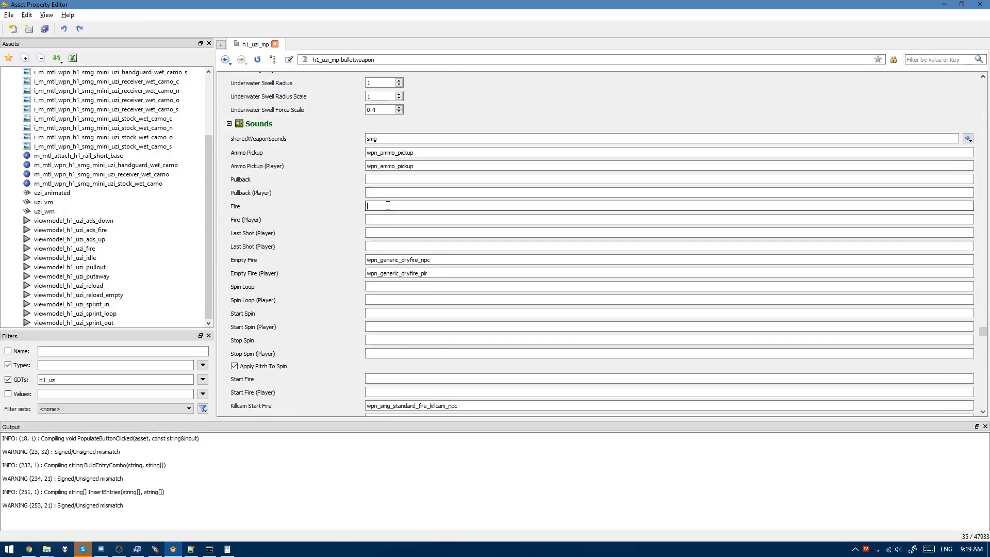
left_click(371, 217)
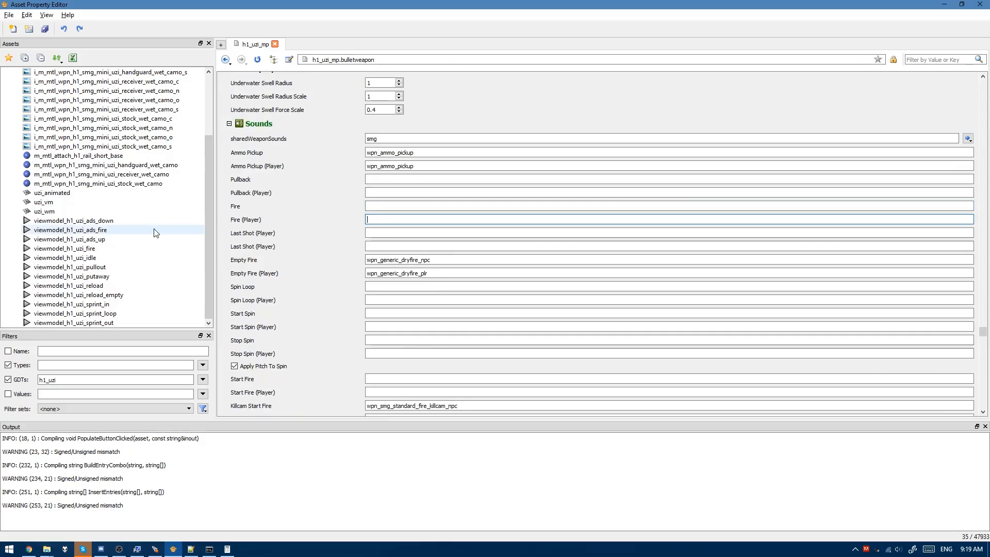
Step: Cut the h1_uzi_mp bullet weapon asset in the h1_uzi GDT
left_click_drag(212, 206, 206, 131)
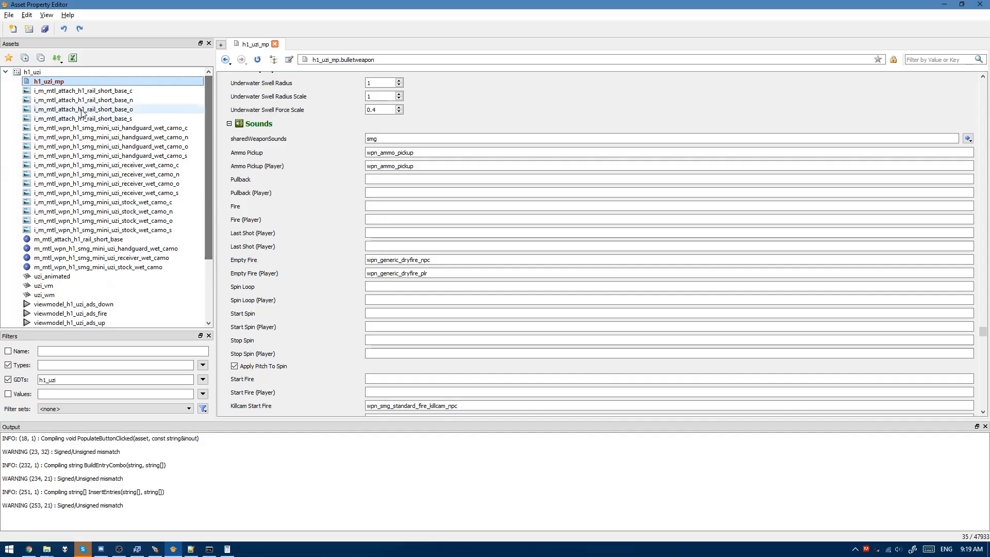
right_click(73, 81)
left_click(120, 146)
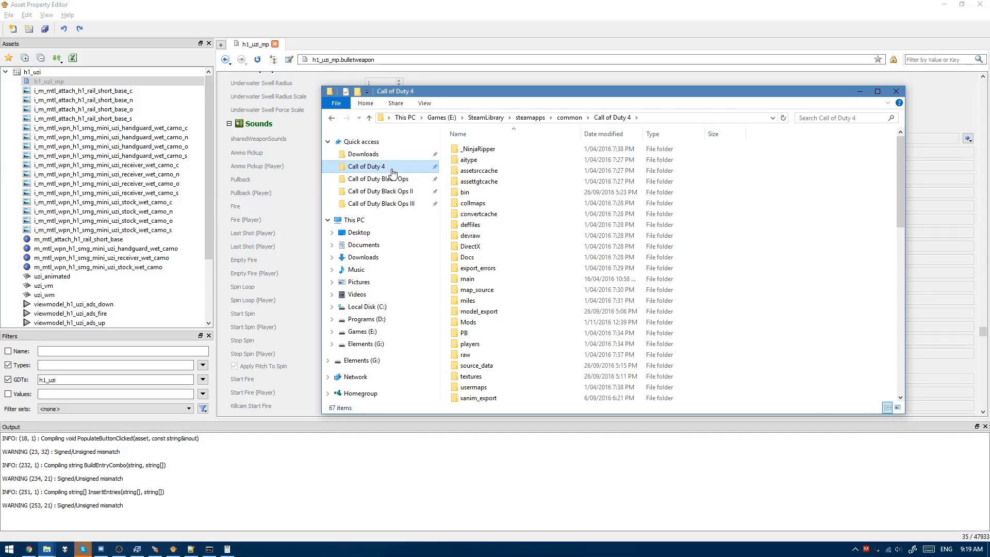
Step: Browse the Call of Duty 4 folder to raw\weapons\mp and select the uzi_mp weapon file
left_click(524, 195)
key("r")
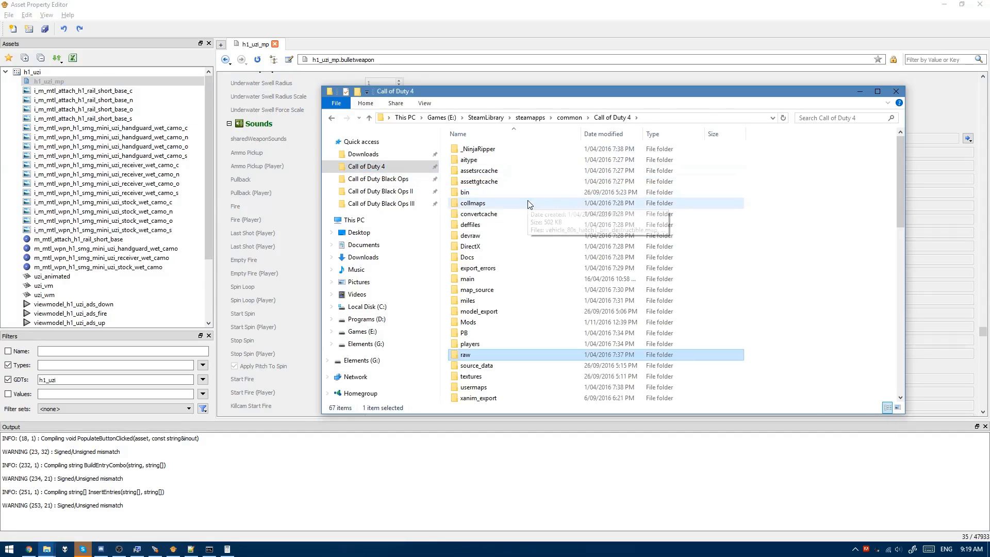
key("Return")
key("w")
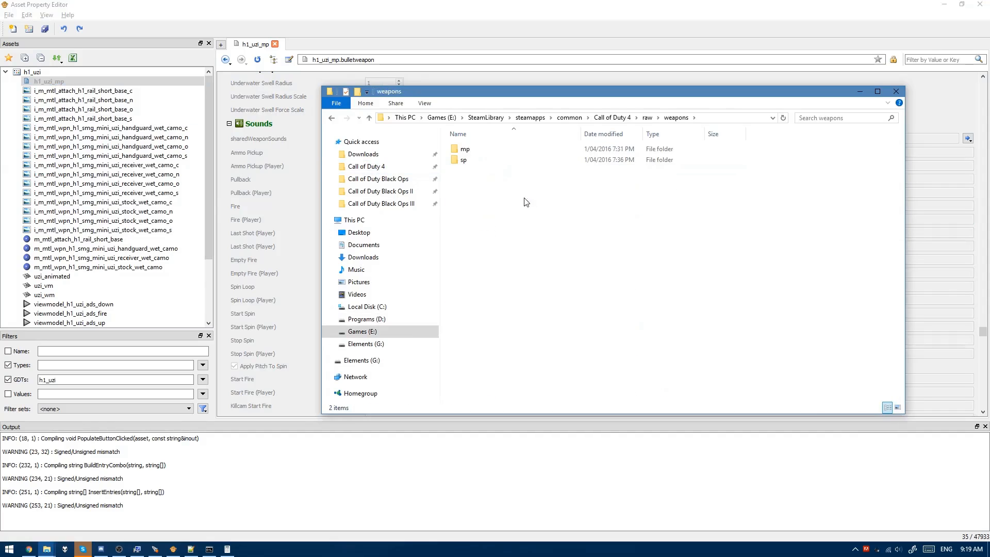
double_click(478, 150)
left_click(500, 133)
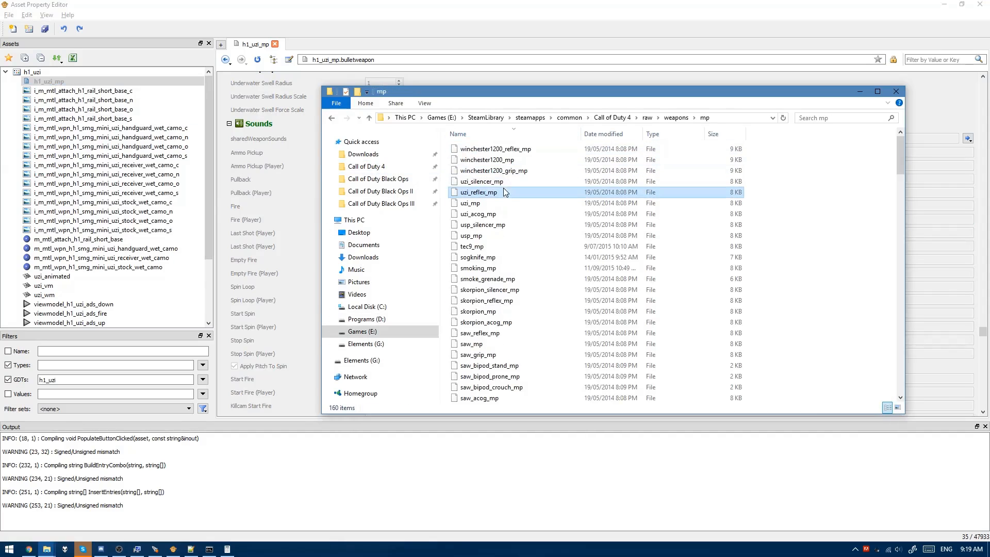
left_click(485, 204)
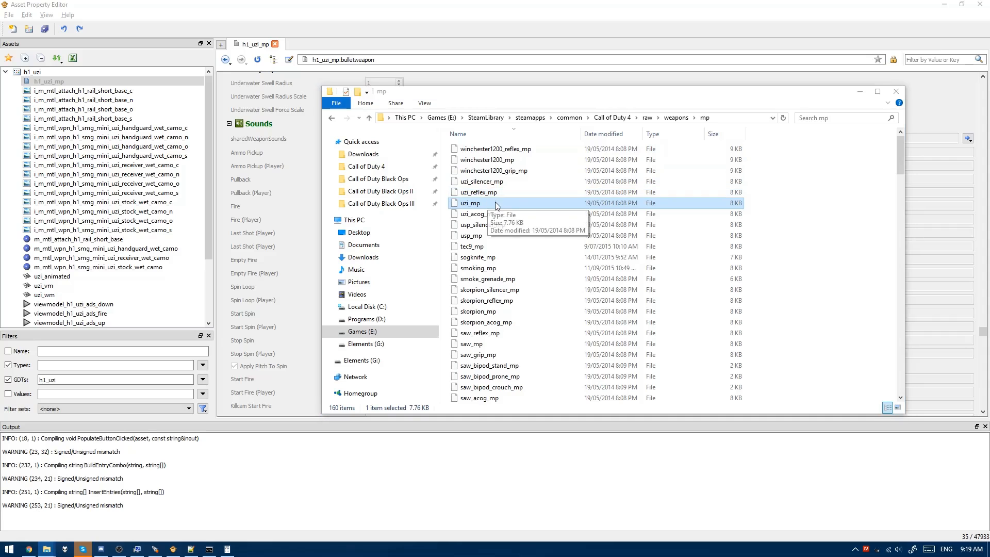
Step: Run T7WeaponConverter.exe from the T7WeaponConverter folder in Downloads, using a second File Explorer window
key("super+w")
key("super+e")
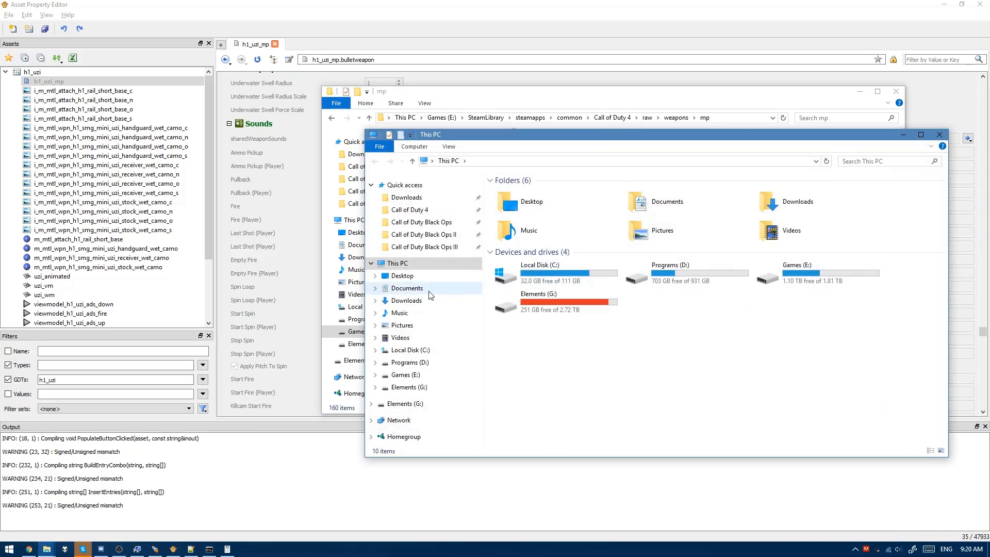
left_click(430, 289)
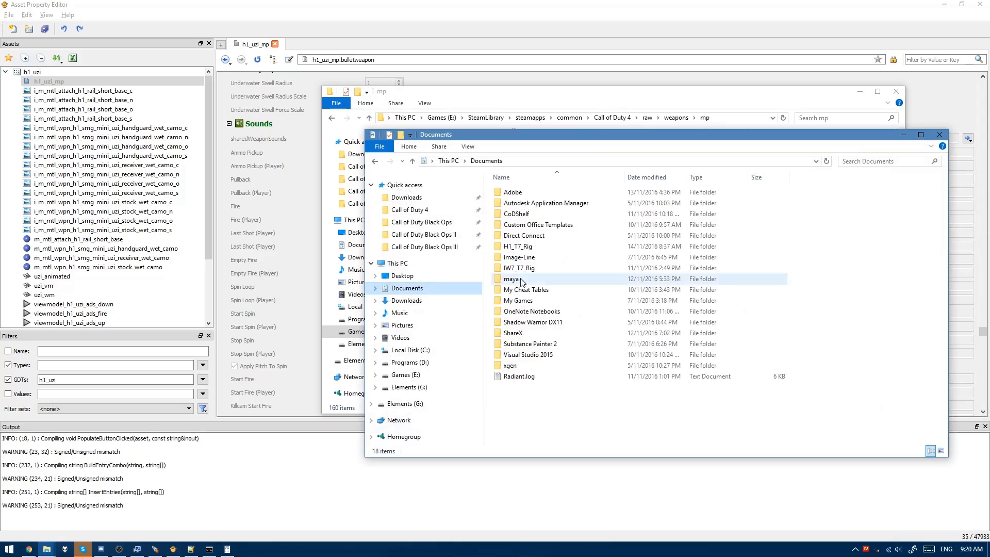
left_click(425, 199)
left_click(587, 220)
key("t")
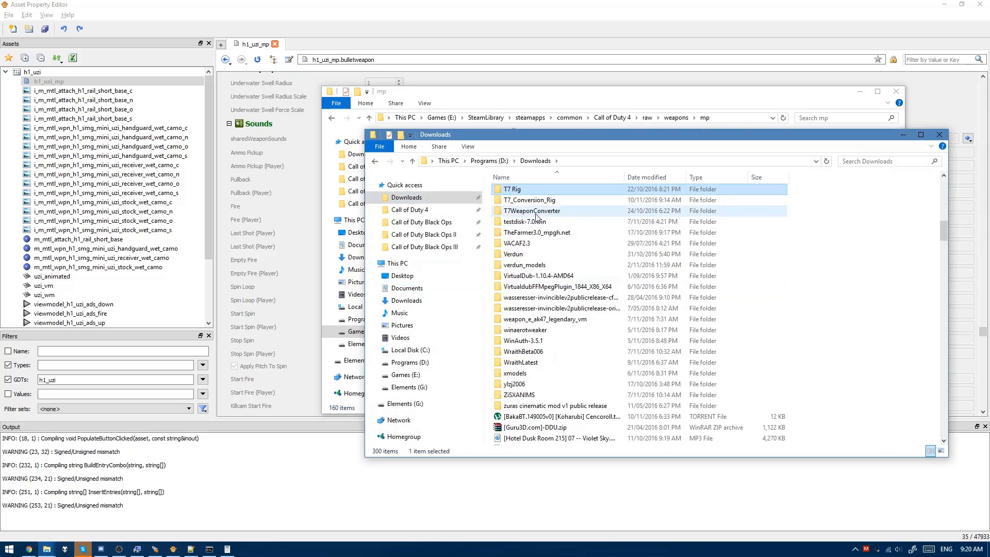
double_click(534, 211)
double_click(527, 203)
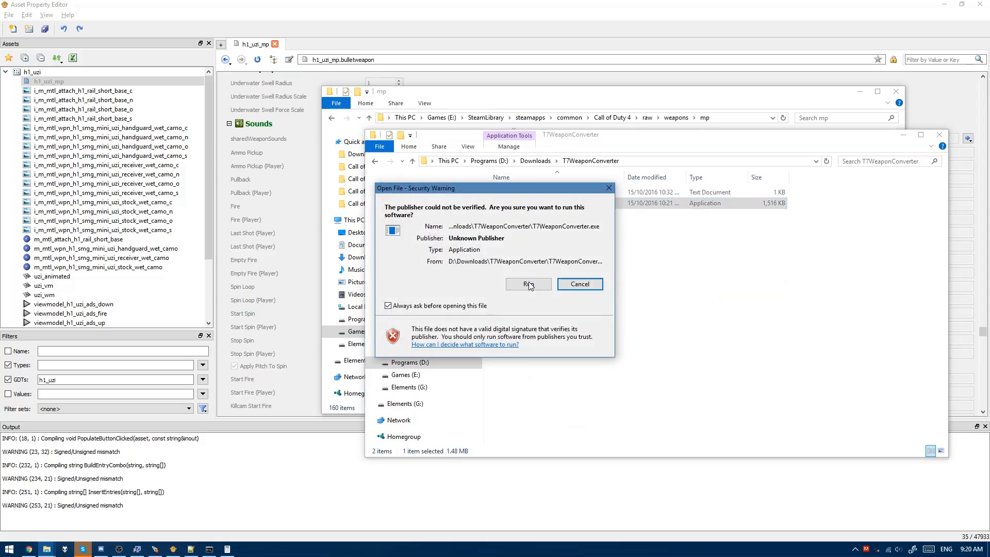
left_click(528, 284)
Step: Load the Call of Duty 4 uzi_mp weapon file into T7 Weapon Converter
left_click_drag(595, 102, 855, 135)
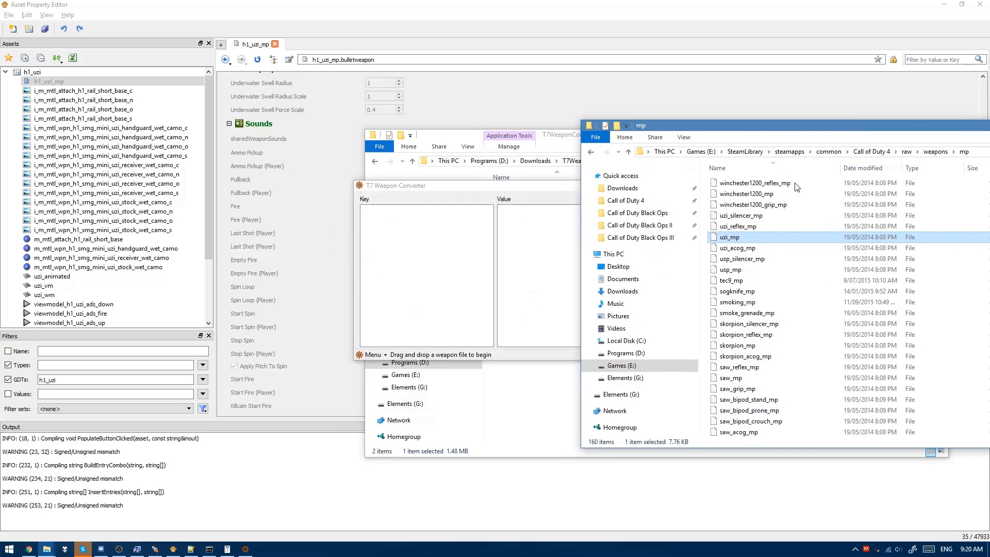
left_click_drag(521, 302, 522, 300)
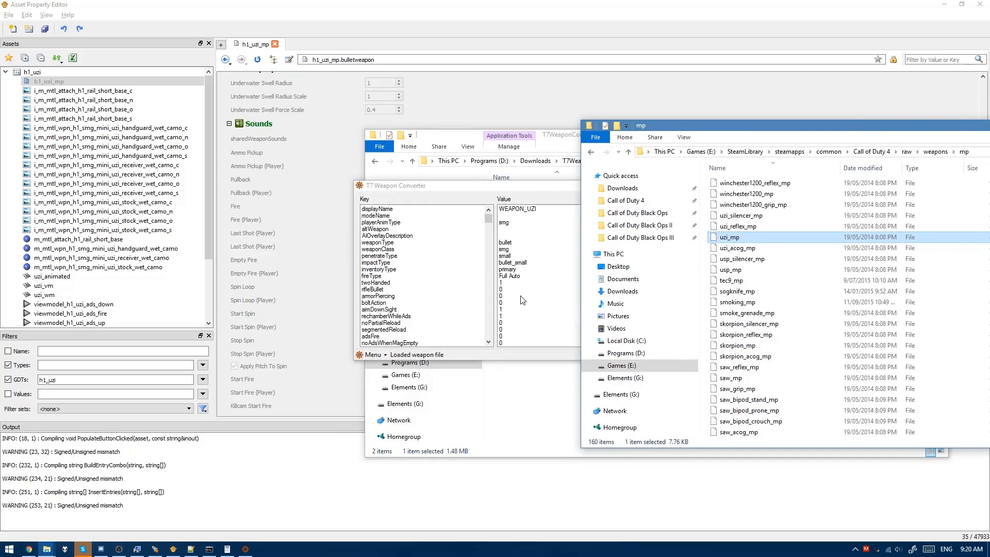
left_click(483, 195)
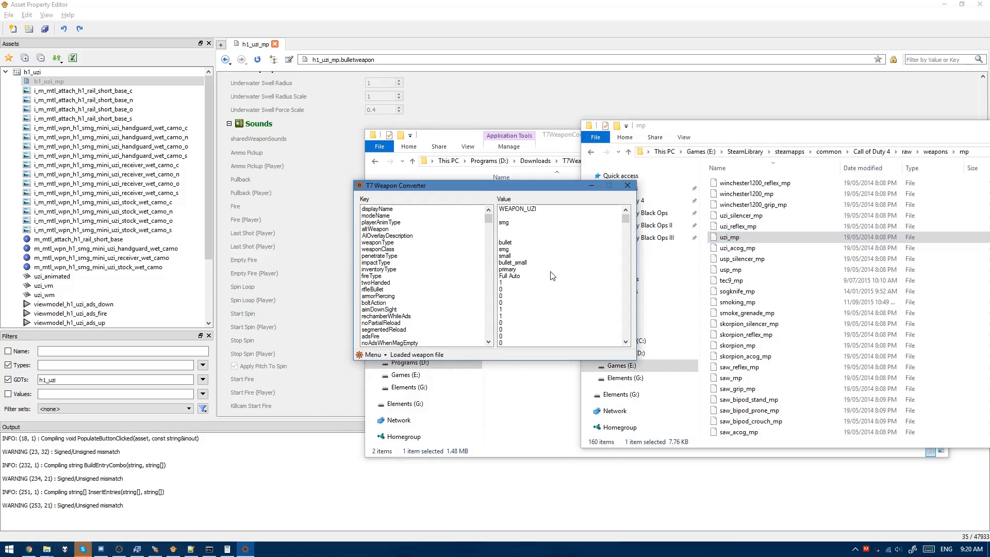
Step: Convert the loaded weapon as Single Wield into h1_uzi.gdt
left_click(373, 355)
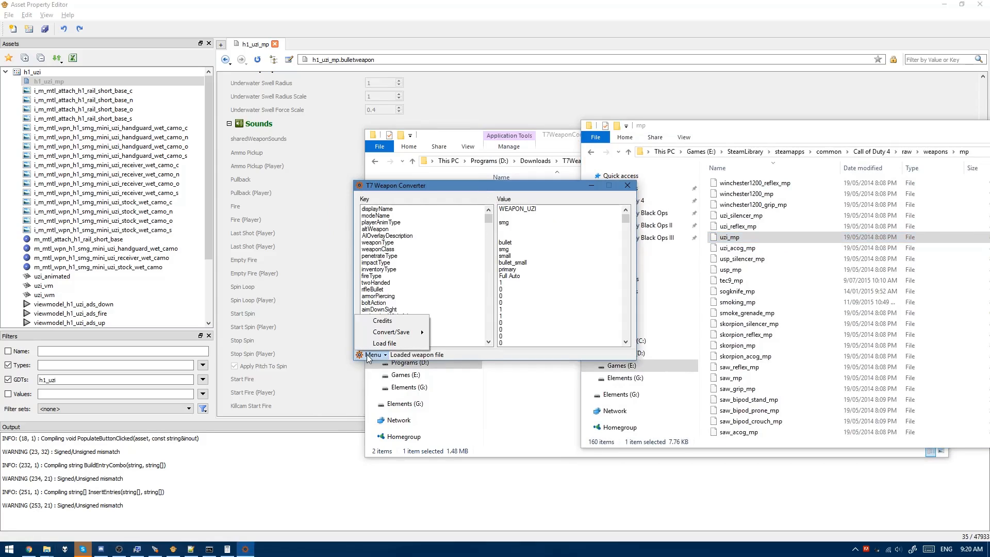
mouse_move(390, 337)
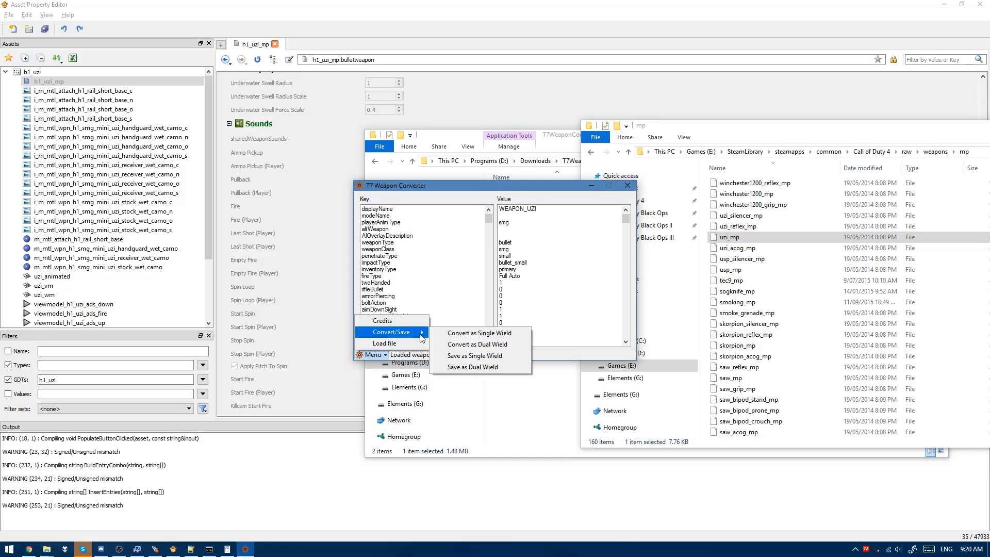
left_click(459, 335)
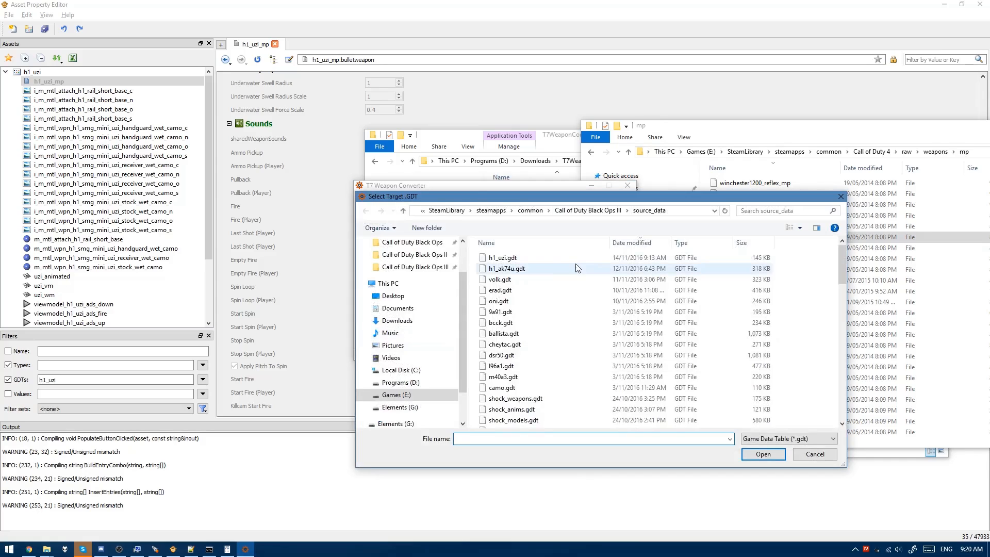
double_click(509, 258)
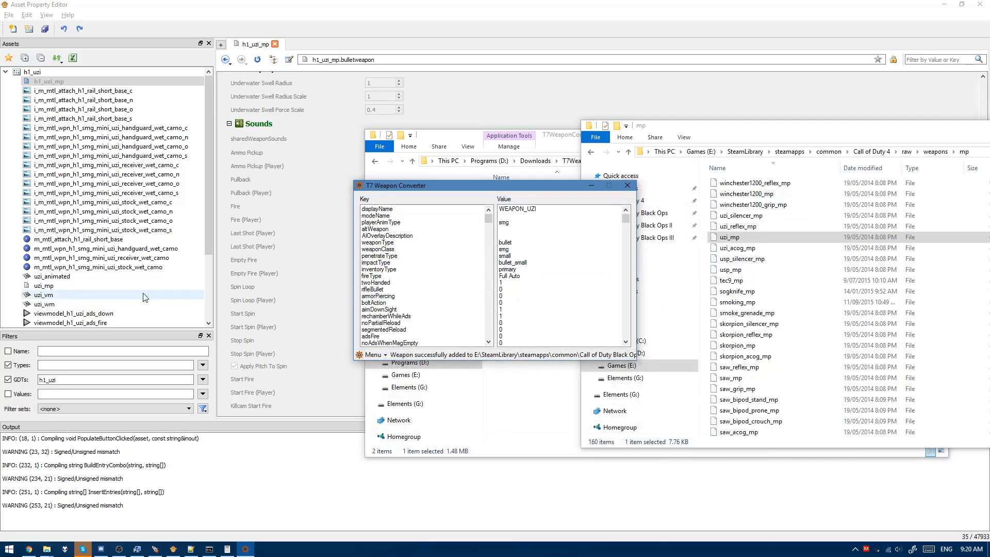
Step: In Asset Property Editor, rename the converted uzi_mp bullet weapon asset to h1_uzi_mp
left_click(53, 286)
right_click(52, 287)
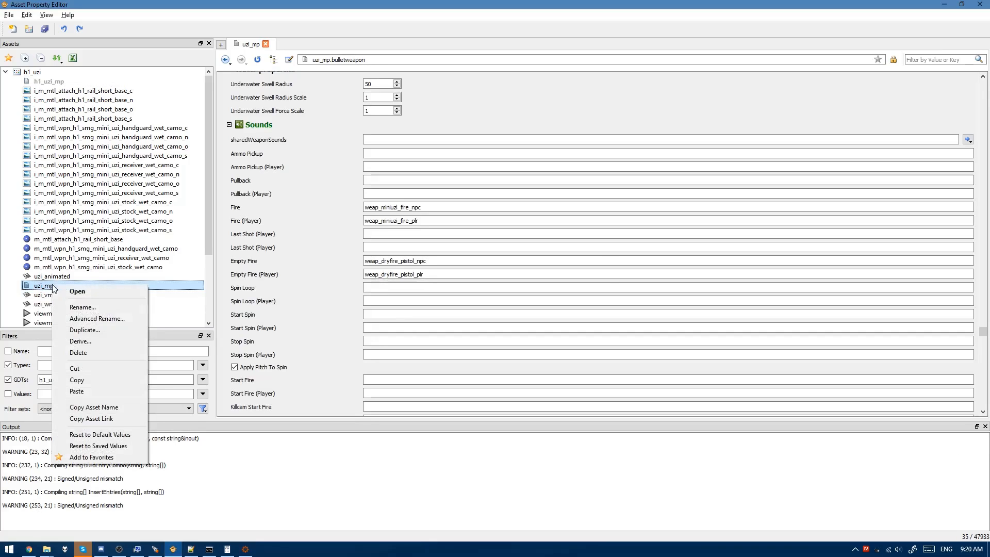
left_click(103, 308)
type("h")
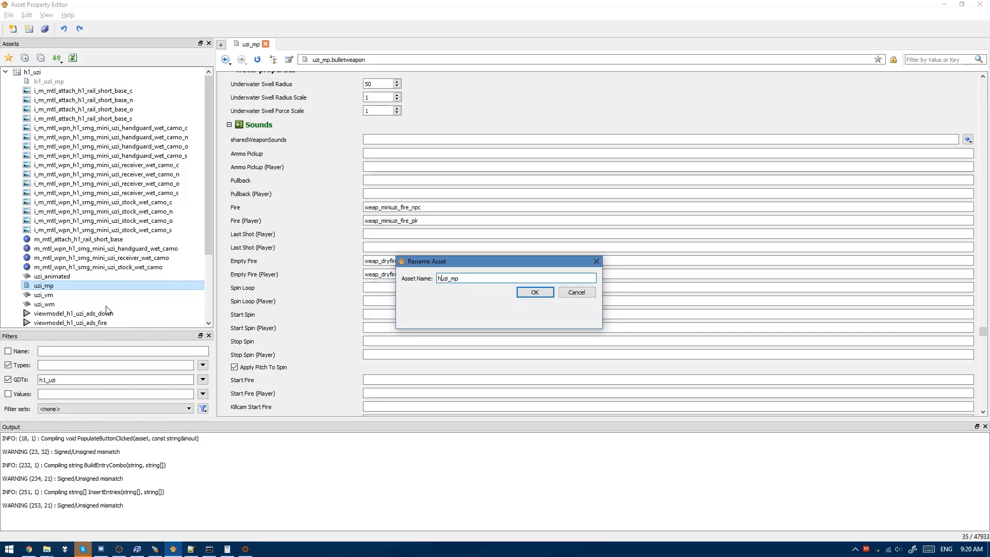
type("1_")
key("Return")
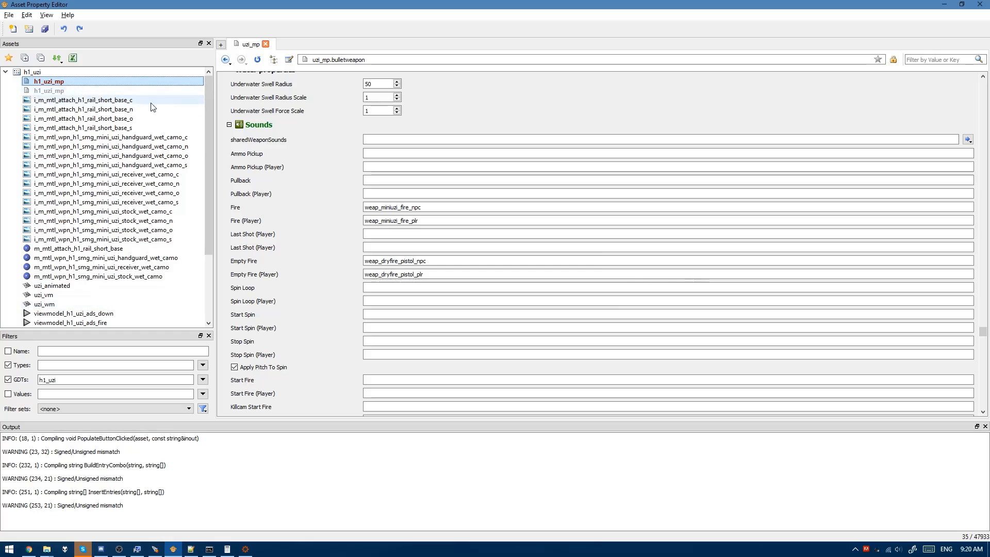
Step: Set the weapon's Display Name and In-Game Name to Uzi and its Stat Name to h1_uzi
left_click(985, 289)
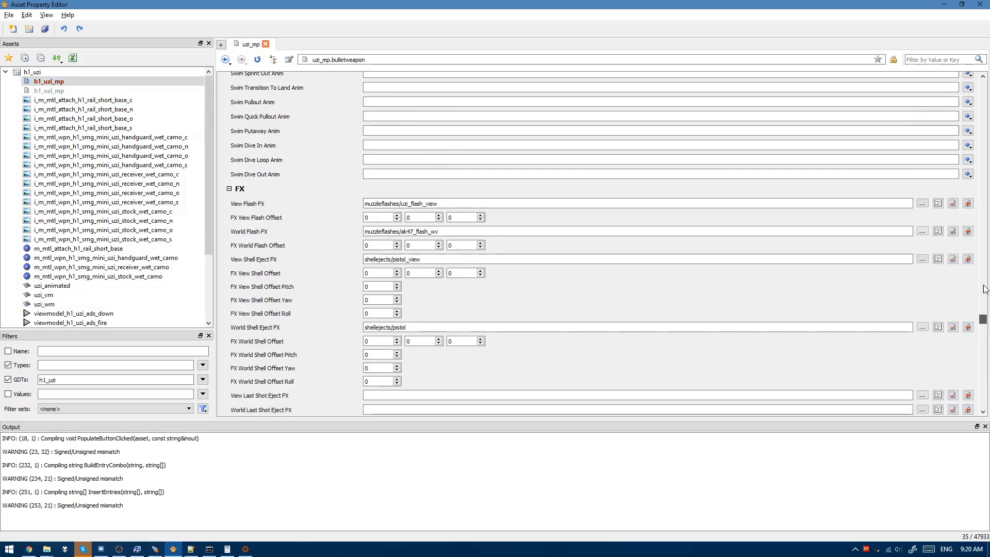
scroll(985, 289, "up", 10)
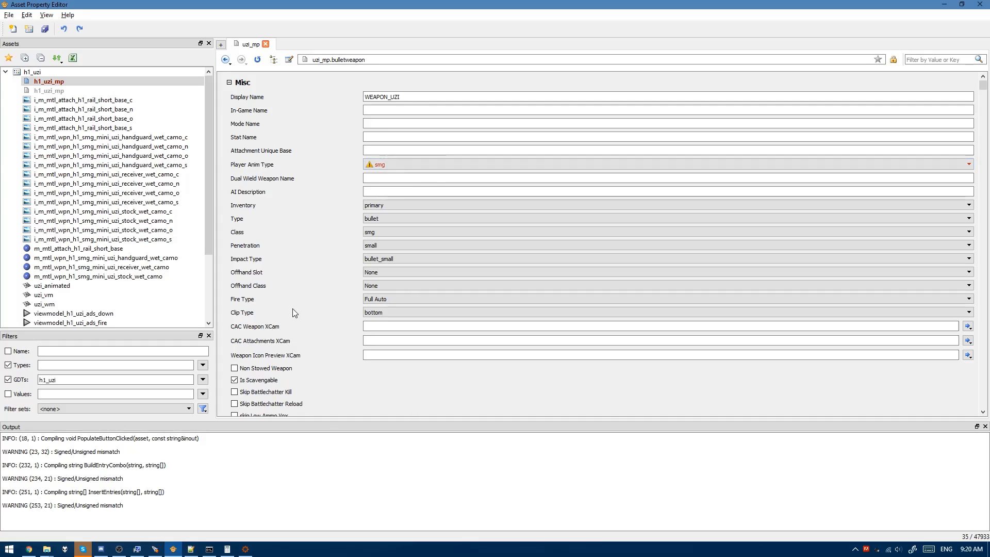
double_click(424, 97)
type("Uzi")
key("Tab")
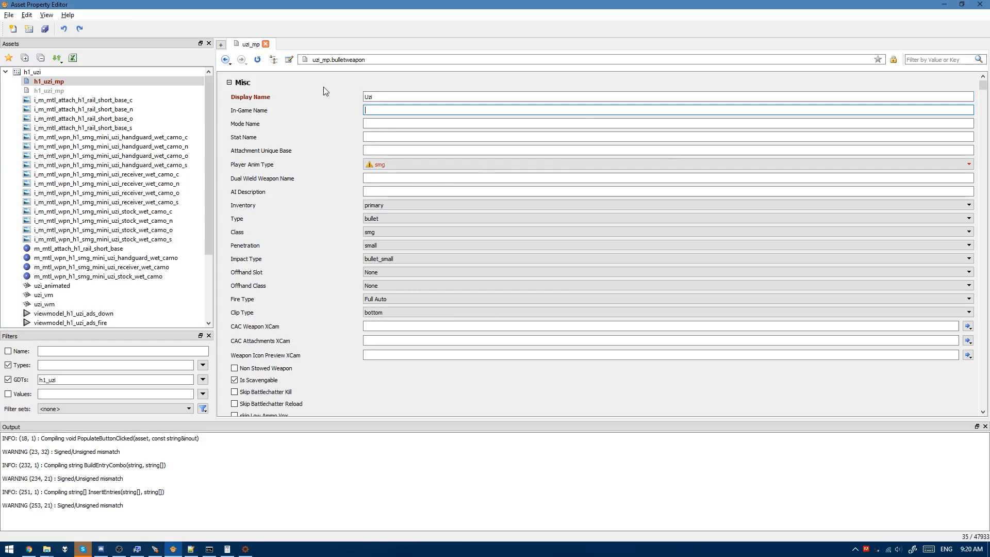
type("Uzi")
key("Tab")
key("Tab")
type("h1_")
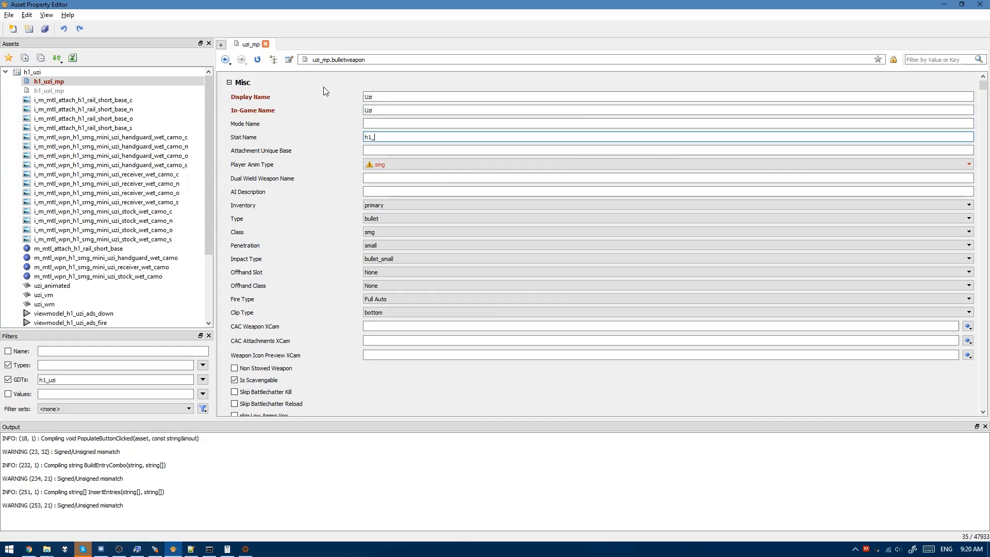
type("uzi")
Step: Set the weapon's Player Anim Type to handleclip
left_click(397, 166)
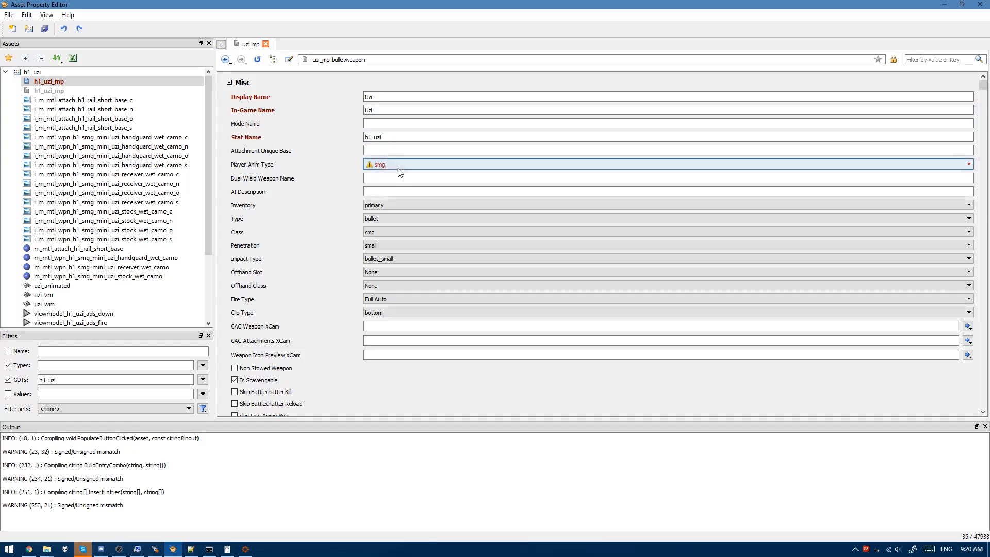
left_click(399, 172)
left_click(396, 219)
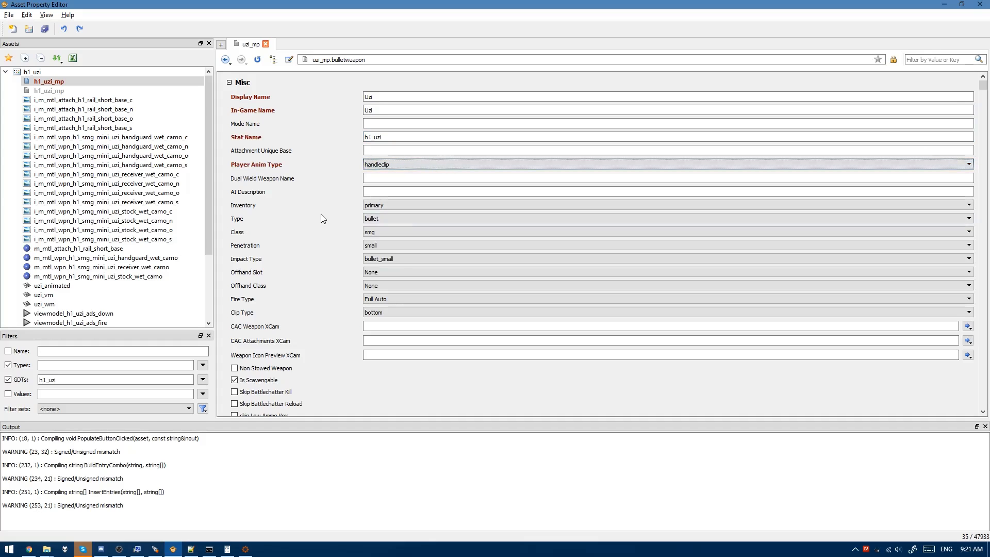
Step: Review the converted weapon's settings down to the Ammunition section, checking the clip size, max stock ammo and start ammo
scroll(321, 215, "down", 15)
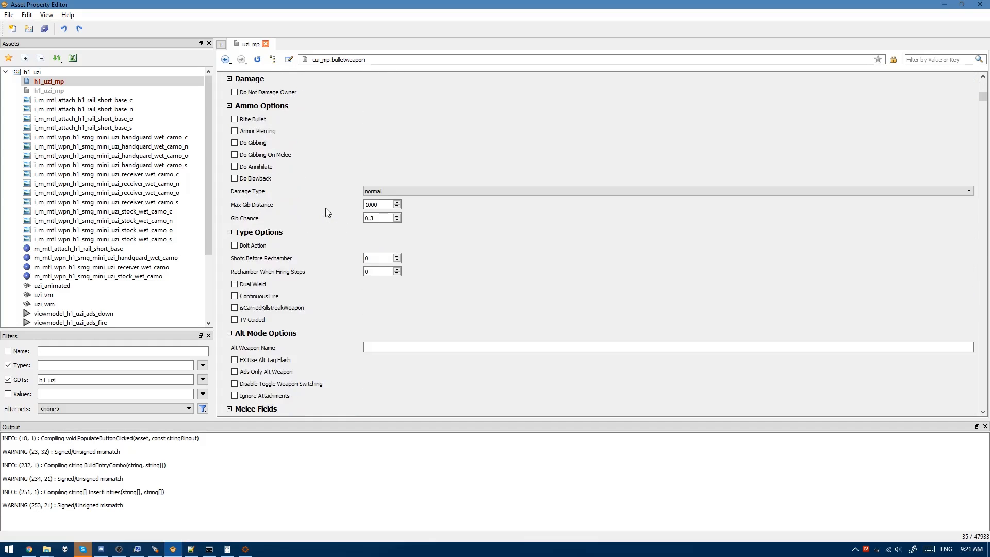
scroll(323, 216, "down", 15)
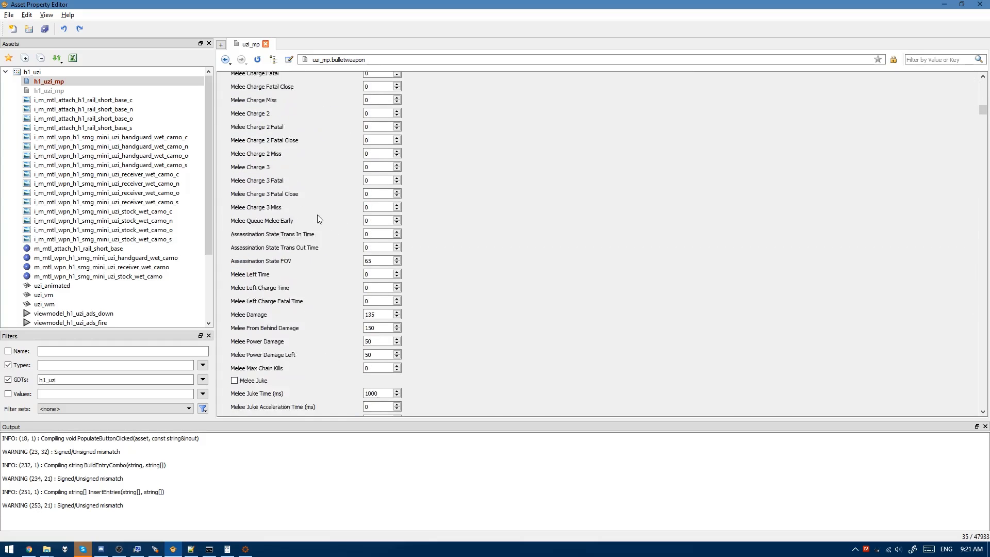
scroll(317, 214, "down", 12)
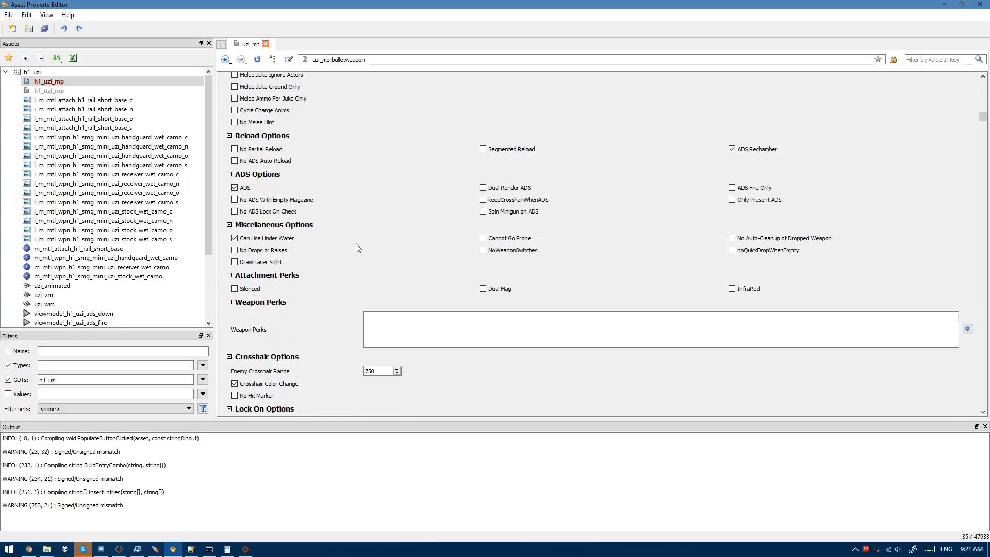
scroll(356, 244, "down", 15)
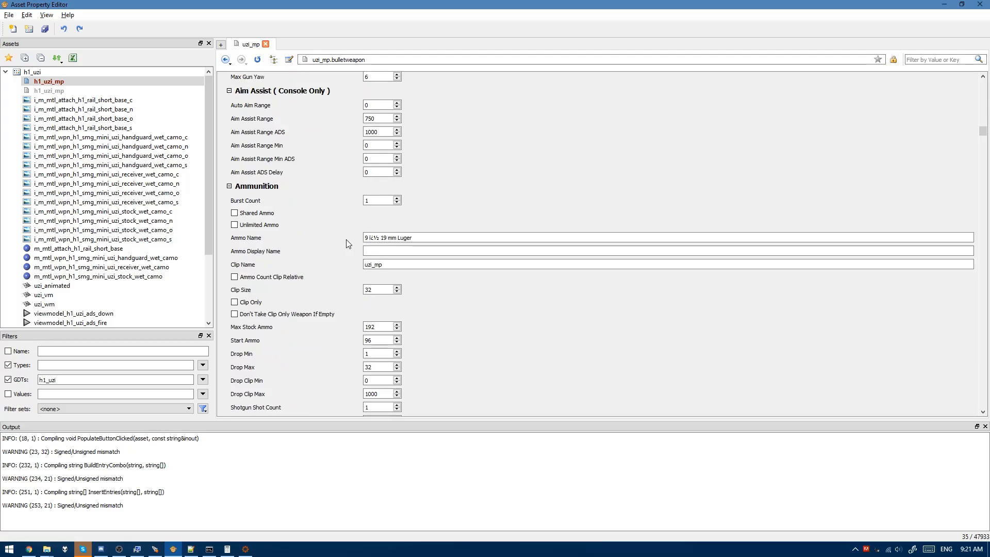
scroll(366, 241, "down", 3)
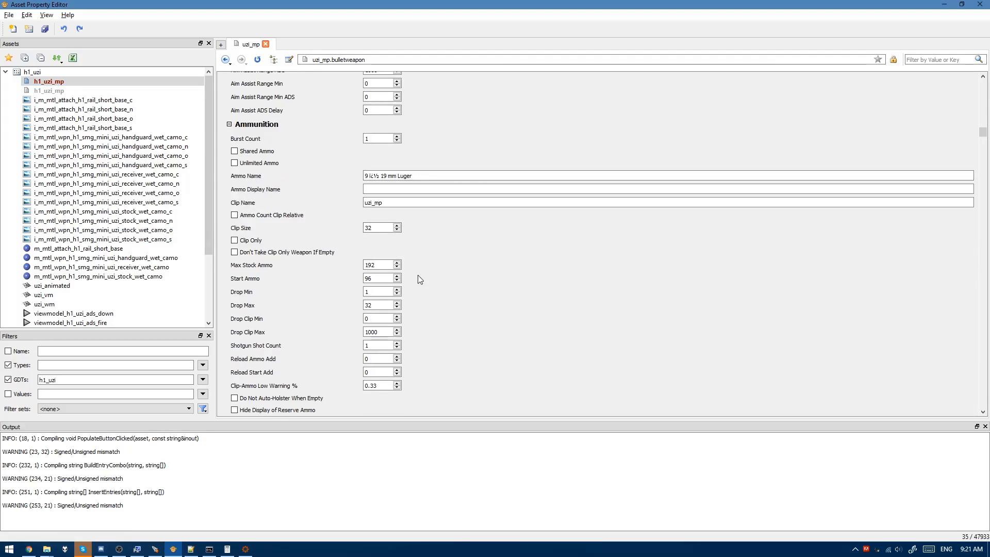
double_click(379, 230)
left_click(385, 278)
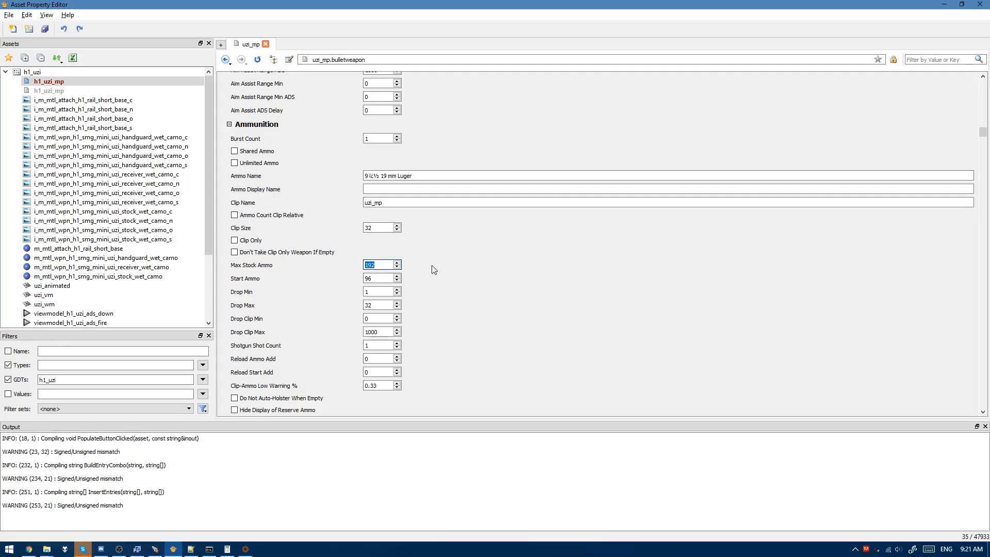
Step: Set the Tracer Type to smg, the Enemy tracer Type to smg_enemy and the Underwater tracer Type to smg_uw
scroll(437, 270, "down", 8)
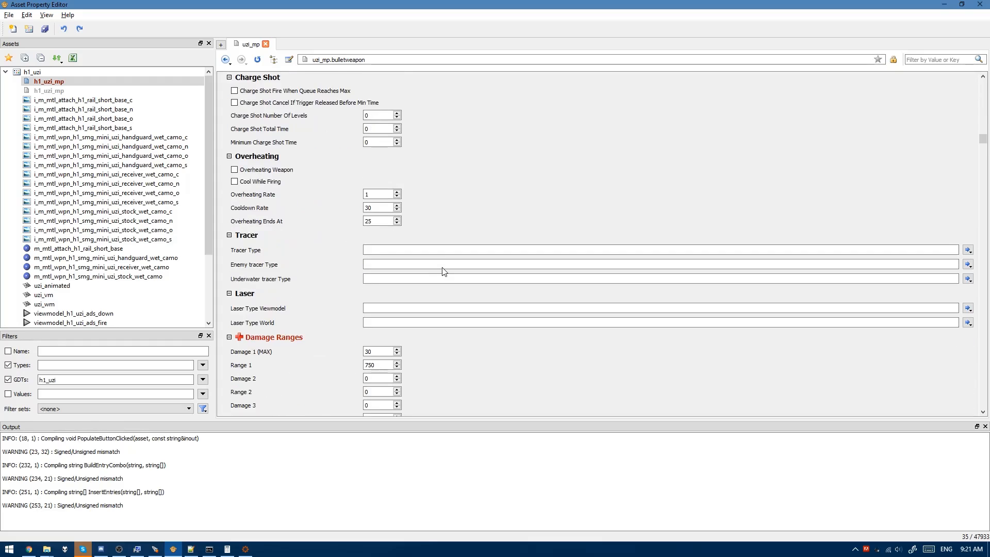
left_click(369, 251)
type("s")
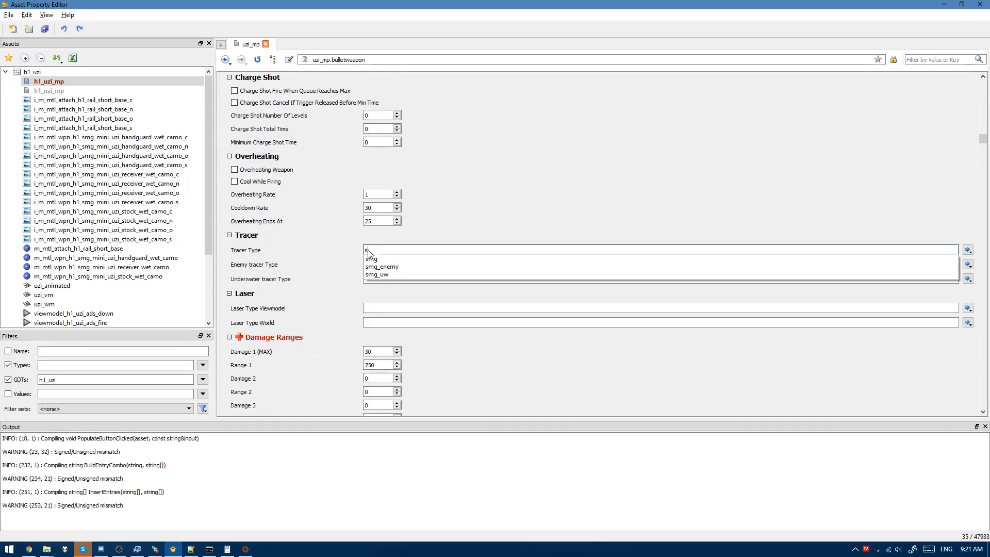
type("mg")
key("Return")
left_click(397, 263)
type("s")
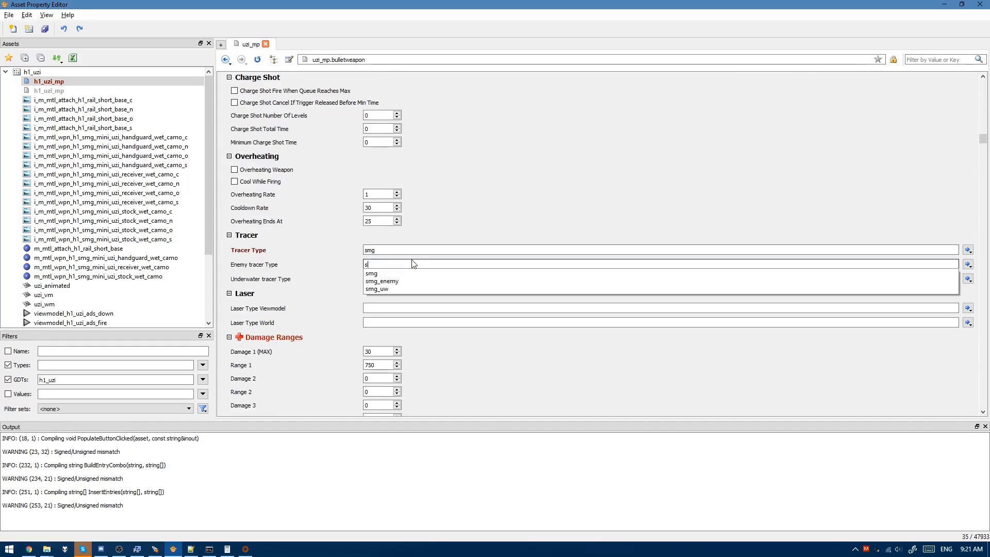
left_click(406, 276)
left_click(405, 277)
type("smg_enemy")
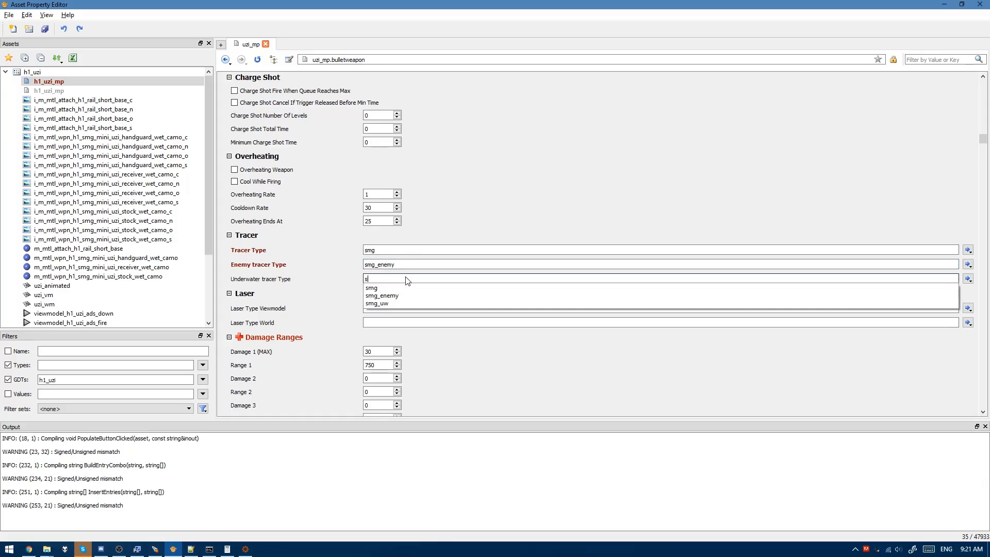
key("Down")
key("Down")
key("Down")
key("Return")
scroll(446, 276, "down", 4)
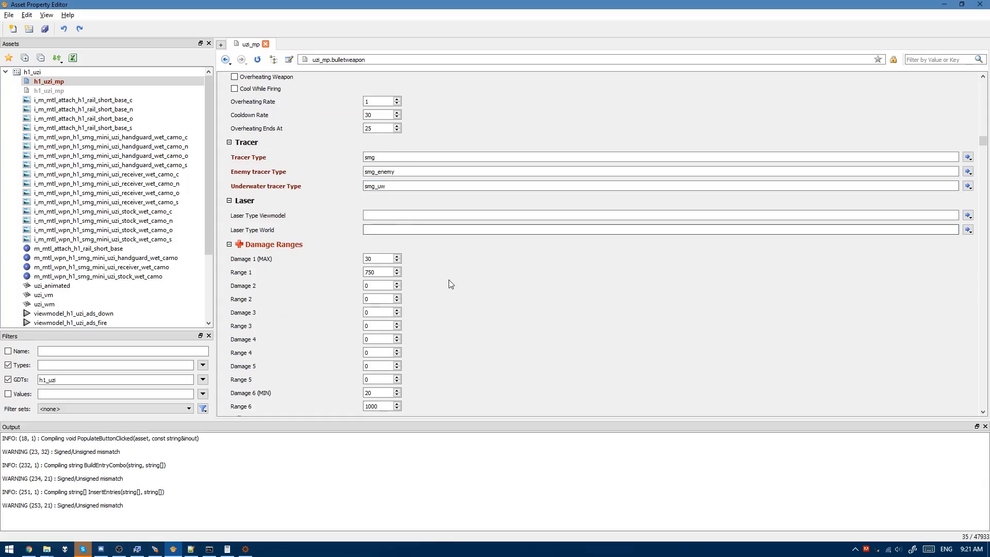
Step: Review the weapon's remaining settings from Damage Ranges through state timers, movement, ADS and reticle settings down to the XModels section
scroll(454, 258, "down", 4)
scroll(462, 240, "down", 12)
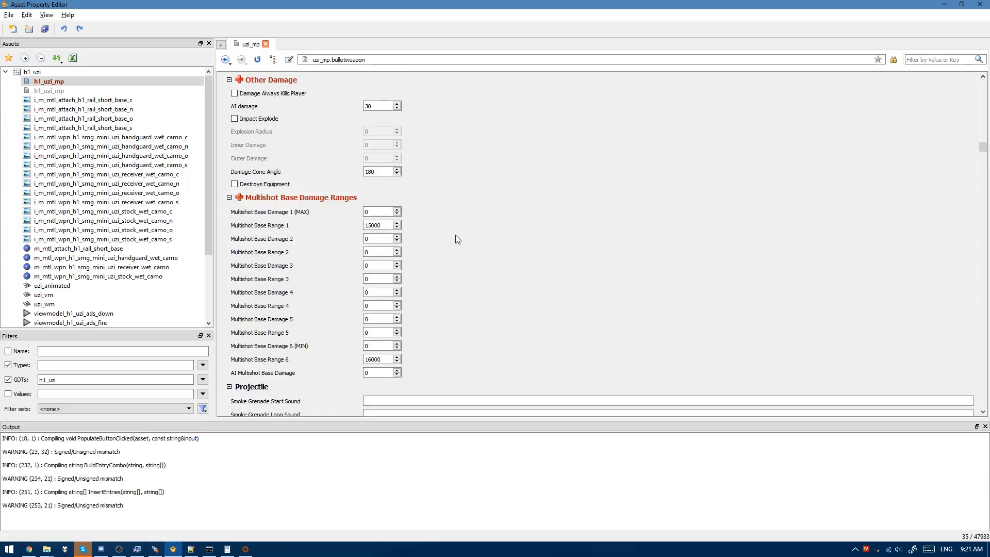
scroll(323, 246, "down", 7)
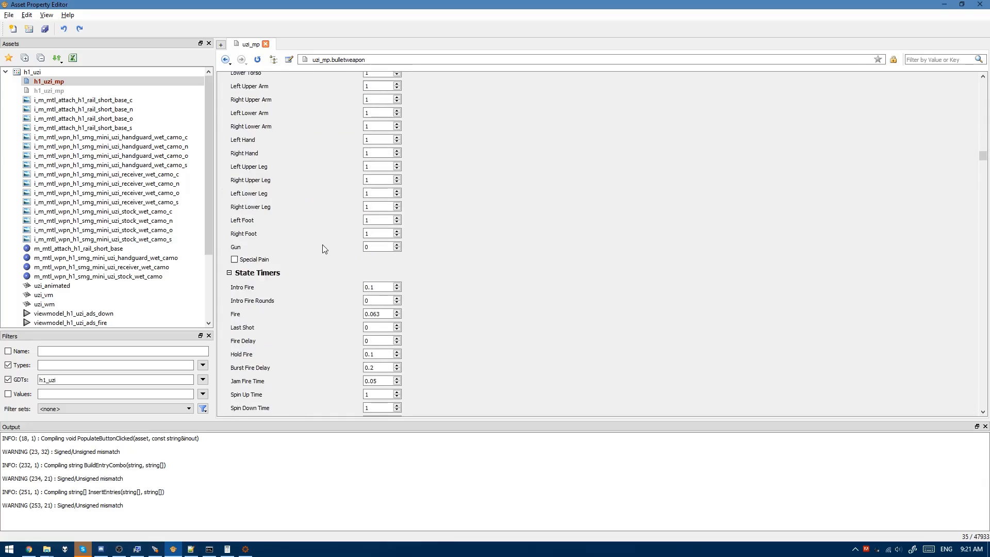
scroll(481, 277, "down", 3)
scroll(479, 273, "down", 20)
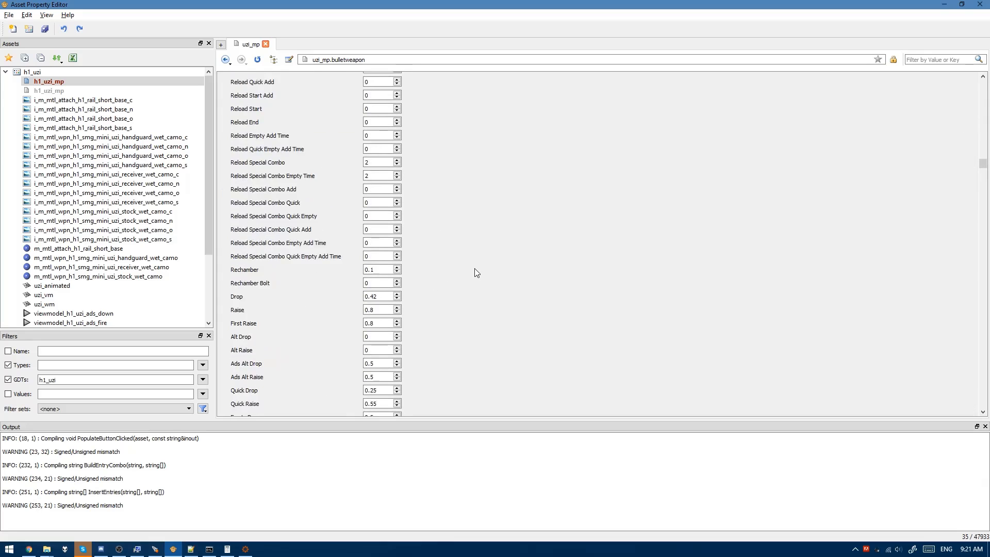
scroll(474, 267, "down", 20)
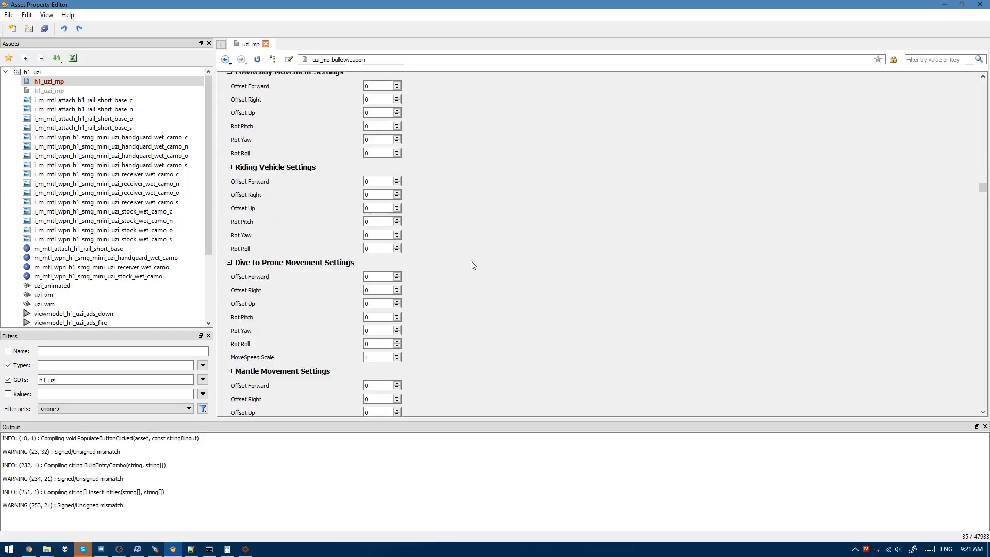
scroll(470, 260, "down", 20)
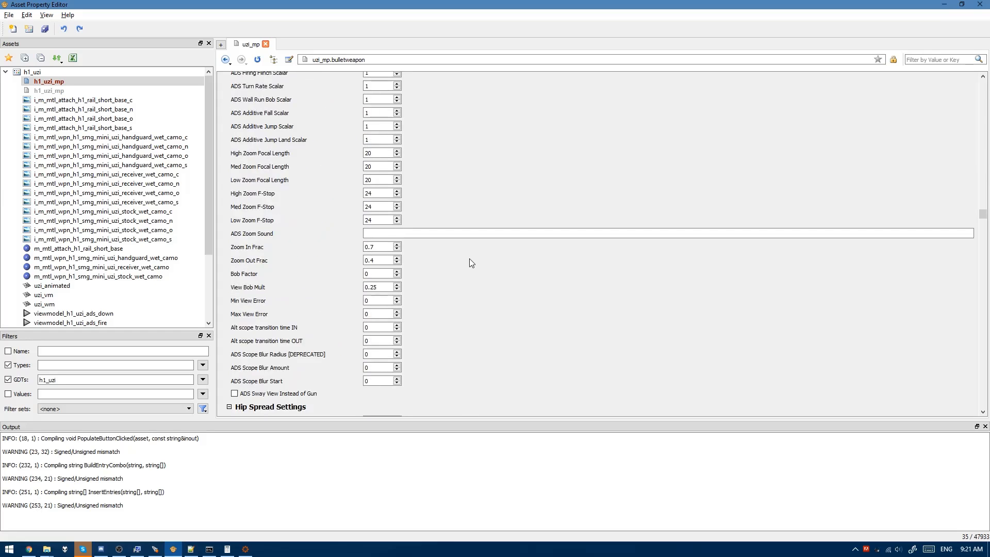
scroll(469, 259, "down", 10)
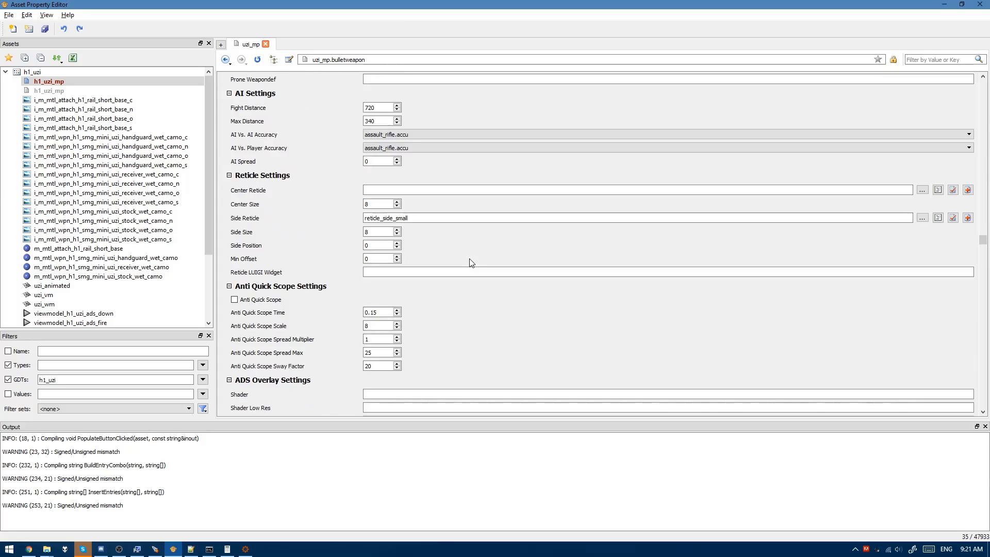
scroll(327, 276, "down", 8)
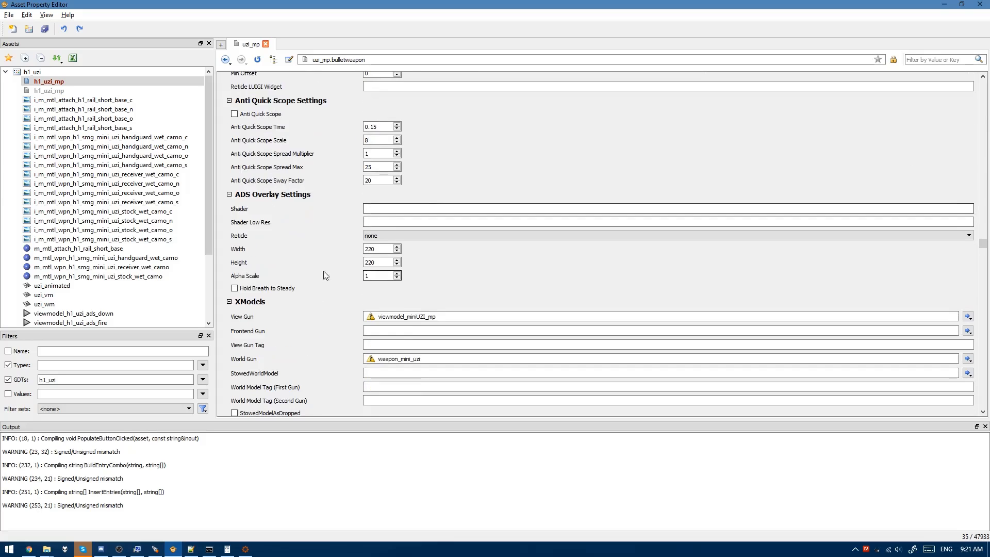
Step: Set the weapon's View Gun model to uzi_vm and its World Gun model to uzi_wm
double_click(407, 193)
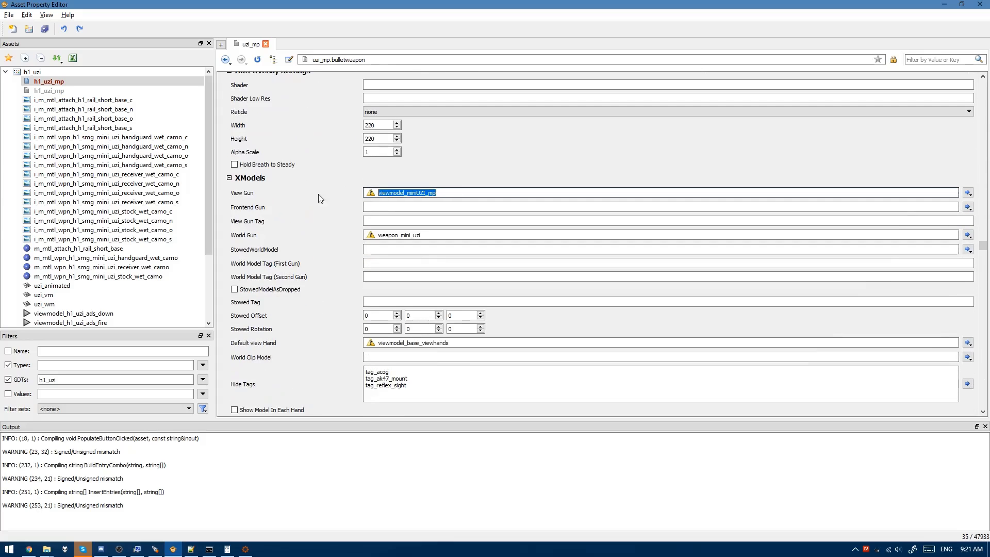
type("uzi")
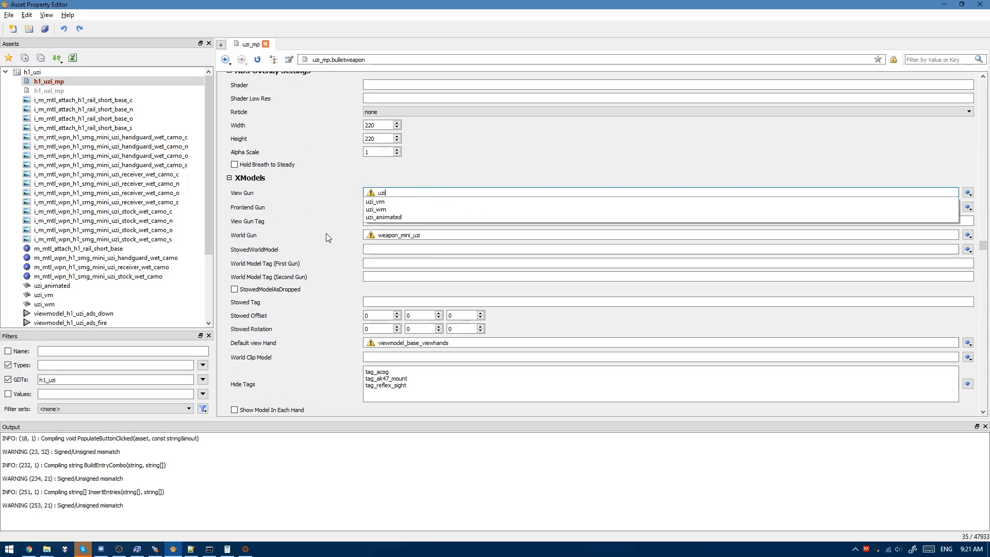
key("Down")
key("Down")
key("Return")
left_click(271, 235)
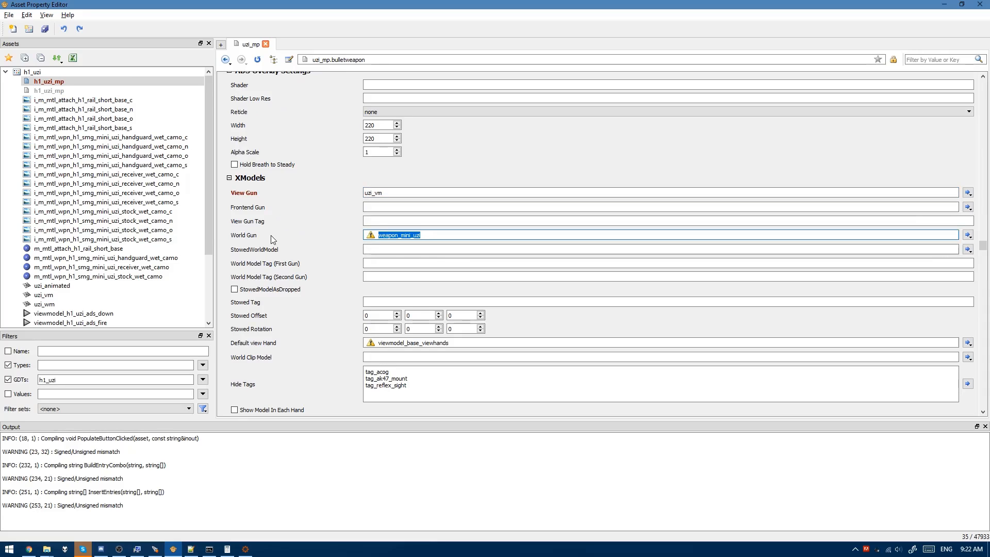
type("uzi")
key("Down")
key("Down")
key("Return")
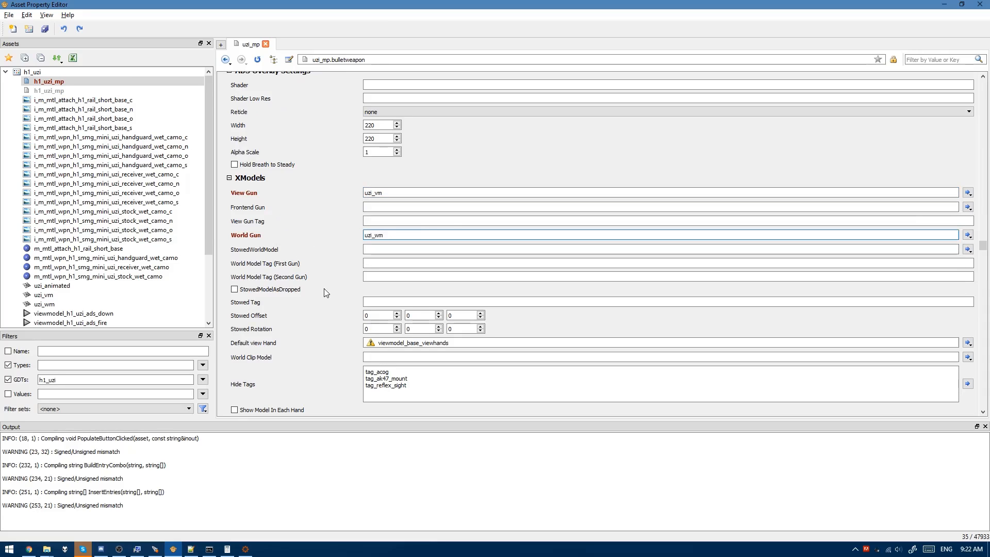
Step: Clear the Default view Hand model and remove all the Hide Tags entries in the XModels section
scroll(319, 296, "down", 2)
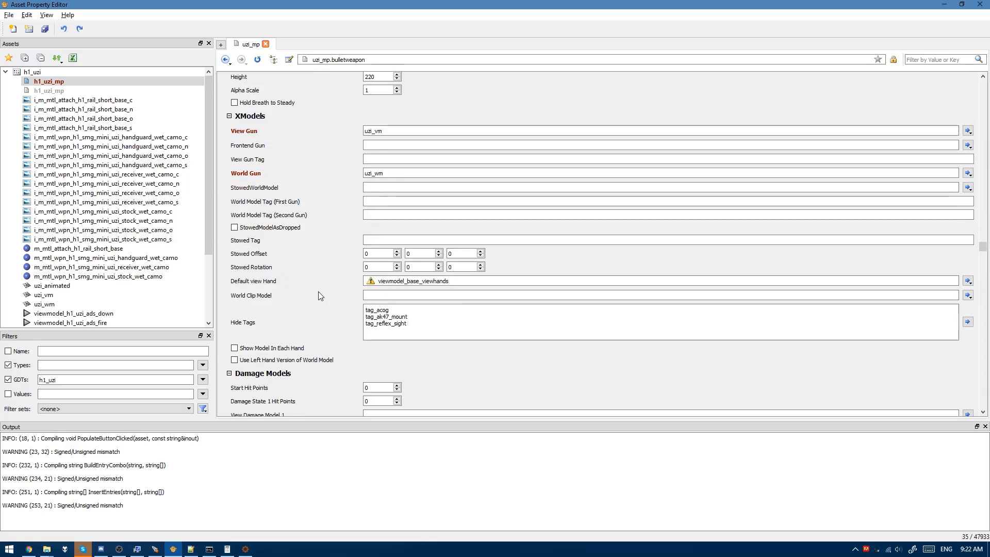
left_click(257, 282)
key("Delete")
key("Return")
left_click(383, 281)
left_click(423, 327)
key("ctrl+a")
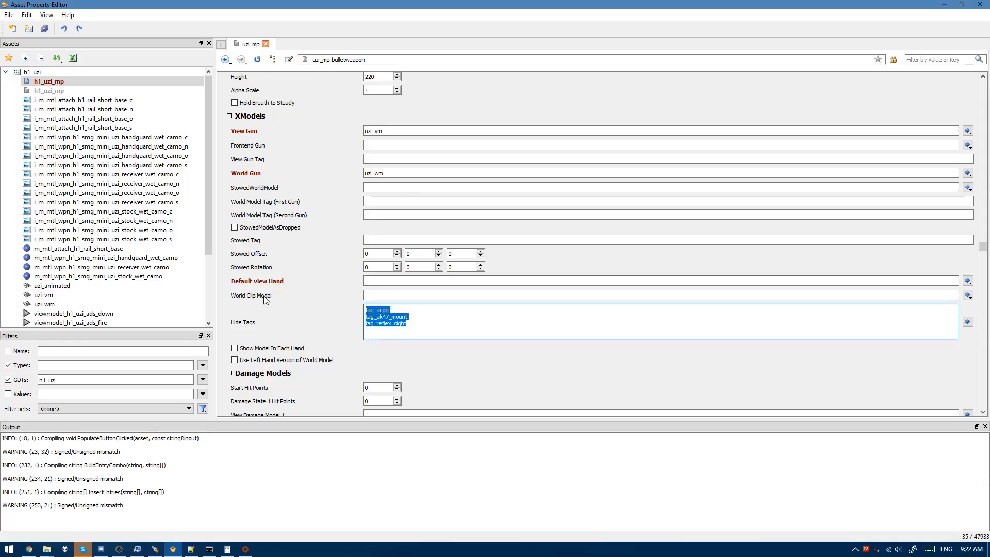
key("Delete")
Step: Set the Idle animation in the XAnims section to viewmodel_h1_uzi_idle
scroll(323, 283, "down", 15)
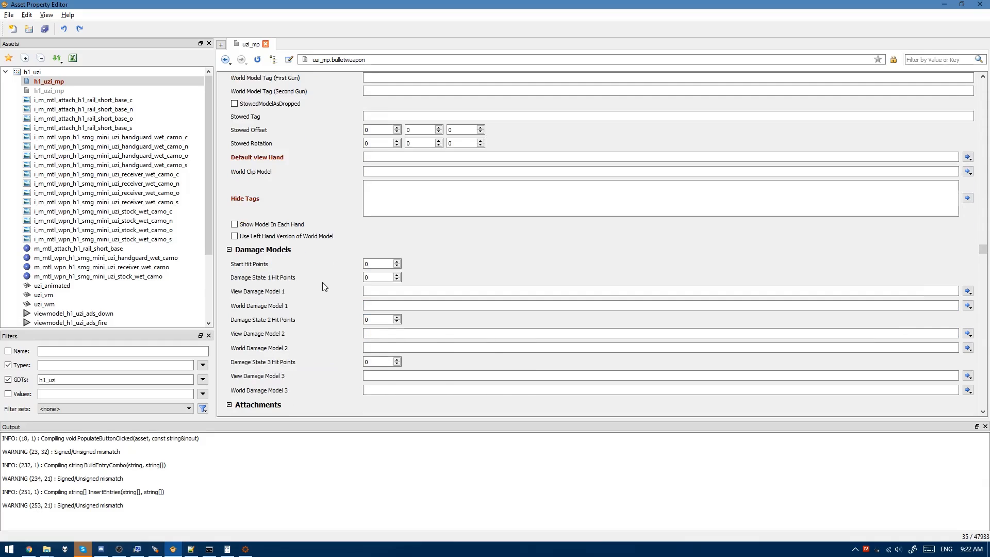
scroll(323, 283, "down", 12)
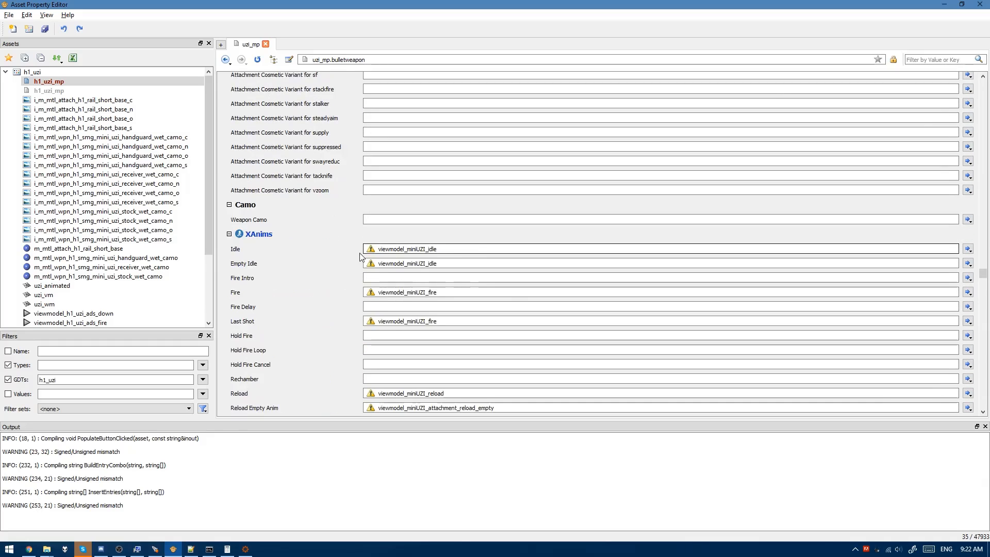
scroll(361, 253, "down", 5)
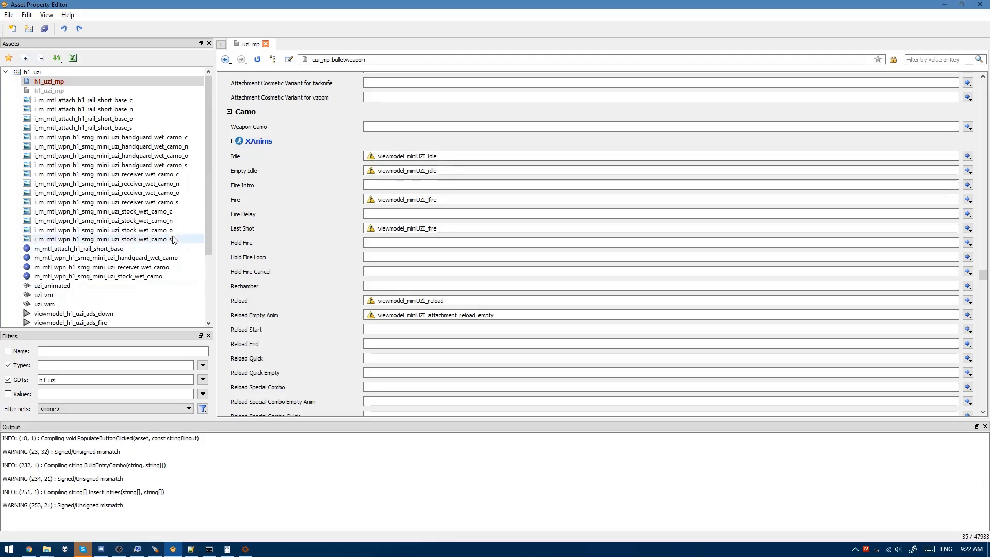
scroll(205, 194, "down", 2)
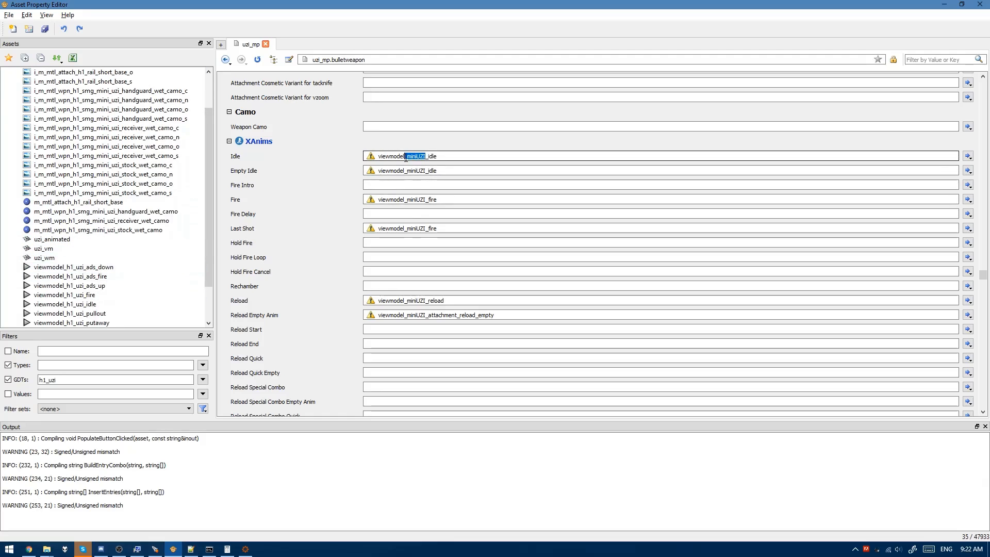
type("v")
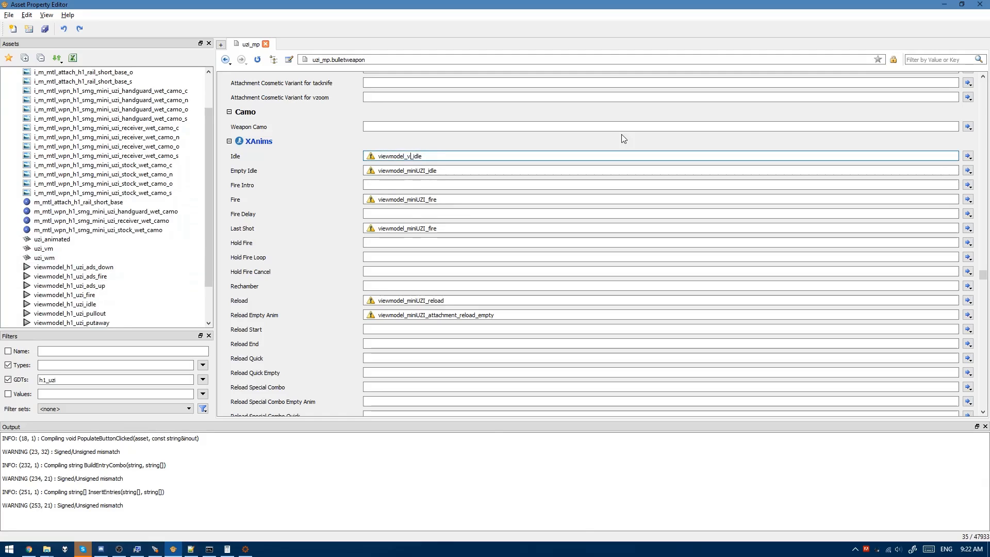
key("BackSpace")
type("h1_uzi")
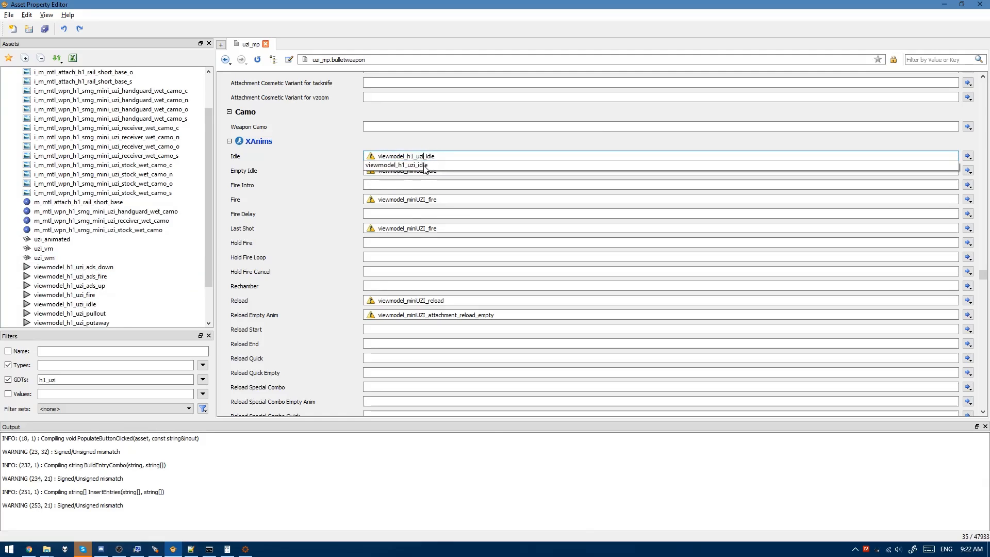
left_click(425, 166)
Step: Copy the viewmodel_h1_uzi prefix from the Idle animation and use it to set Empty Idle to viewmodel_h1_uzi_idle
left_click_drag(411, 156, 363, 156)
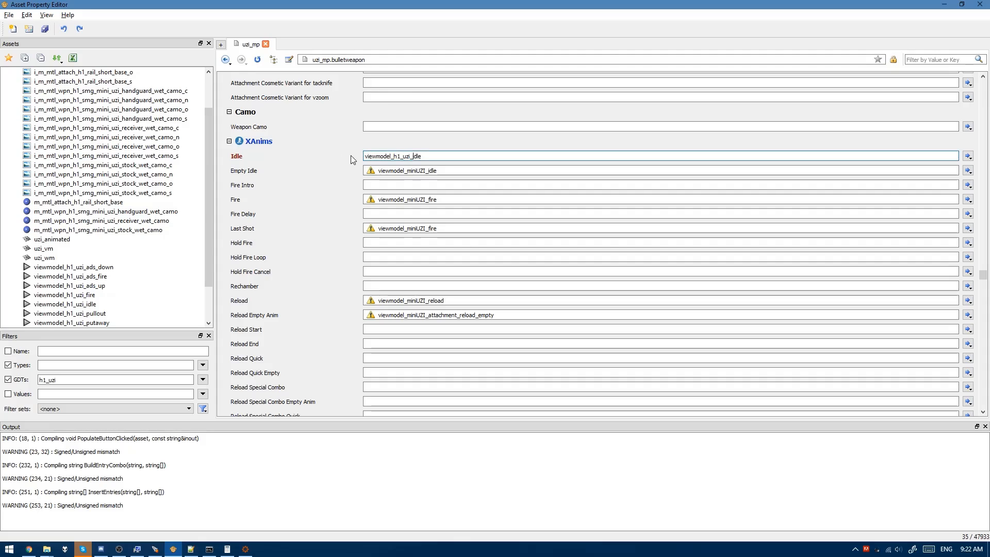
key("shift+Home")
key("ctrl+c")
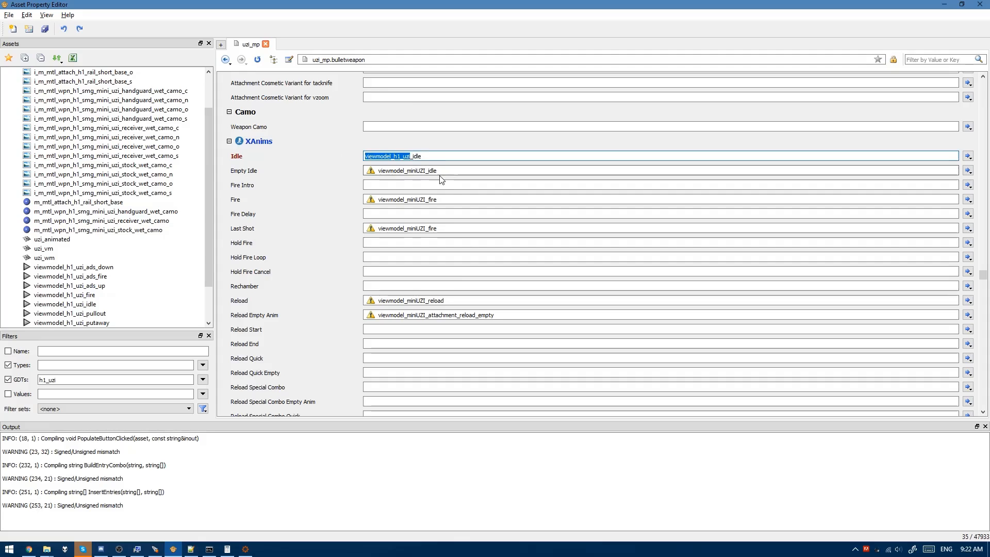
left_click(422, 171)
key("shift+Home")
key("ctrl+v")
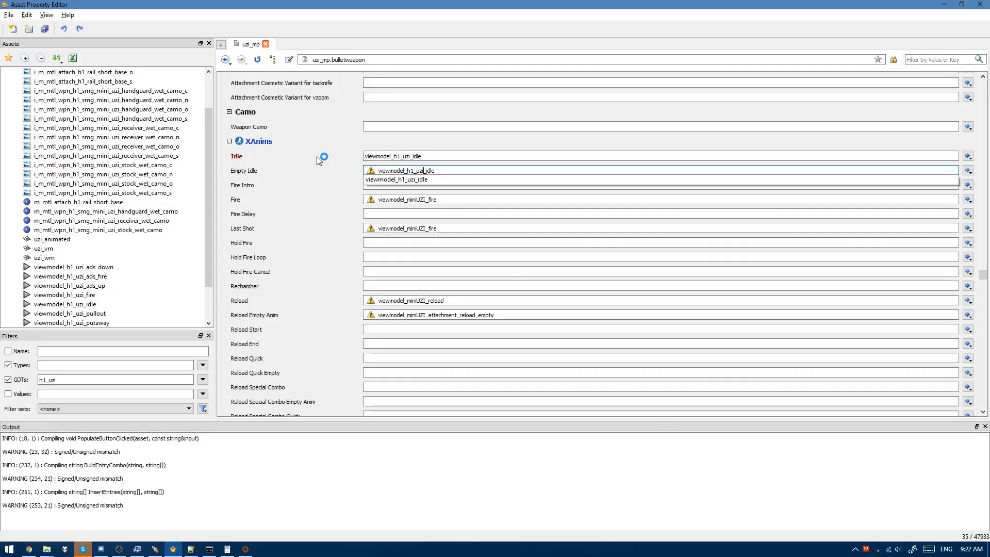
Step: Set the Fire and Last Shot animations to viewmodel_h1_uzi_fire
left_click(427, 200)
key("ctrl+v")
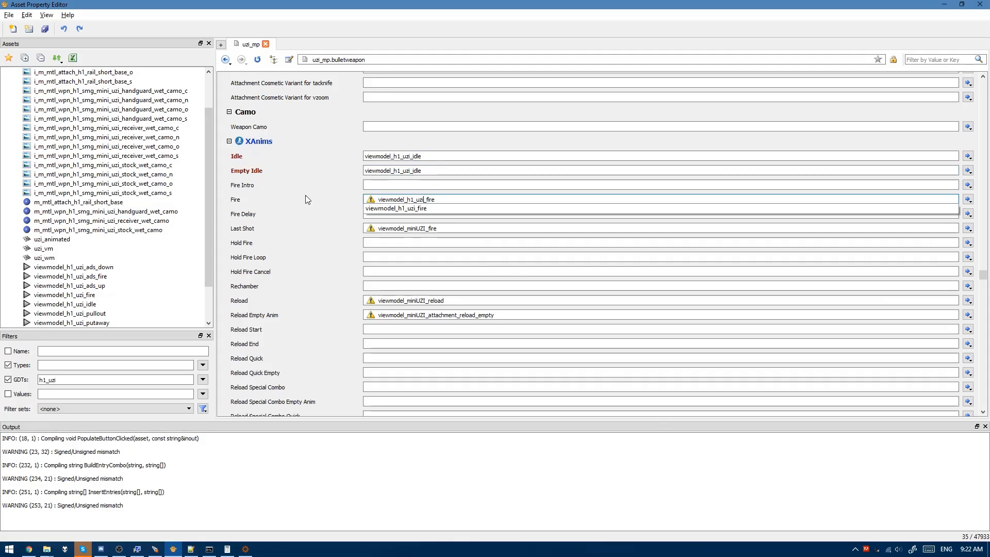
left_click(425, 228)
key("shift+Home")
key("ctrl+v")
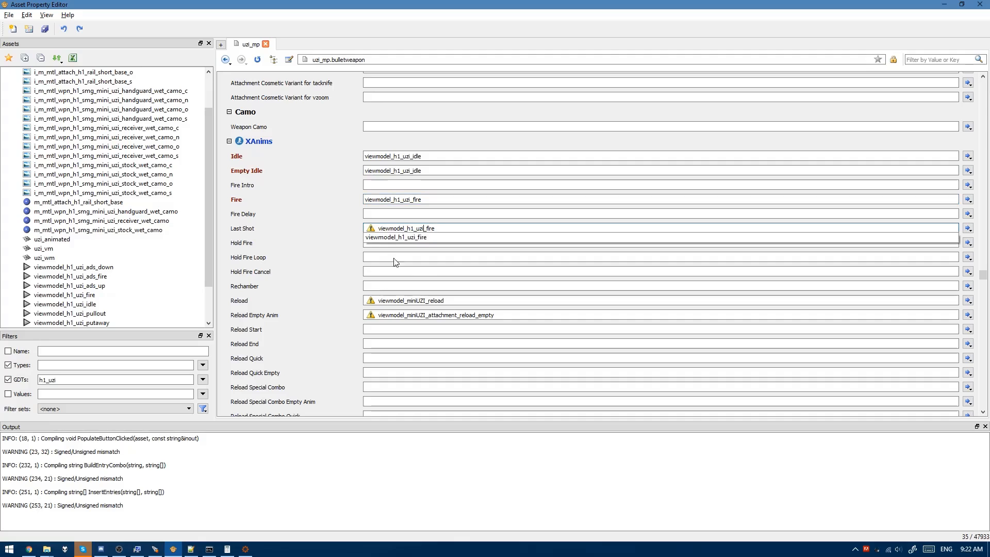
Step: Set the Reload animation to viewmodel_h1_uzi_reload and the Reload Empty Anim to viewmodel_h1_uzi_reload_empty
left_click(426, 300)
left_click_drag(426, 300, 403, 300)
type("h1_uzi")
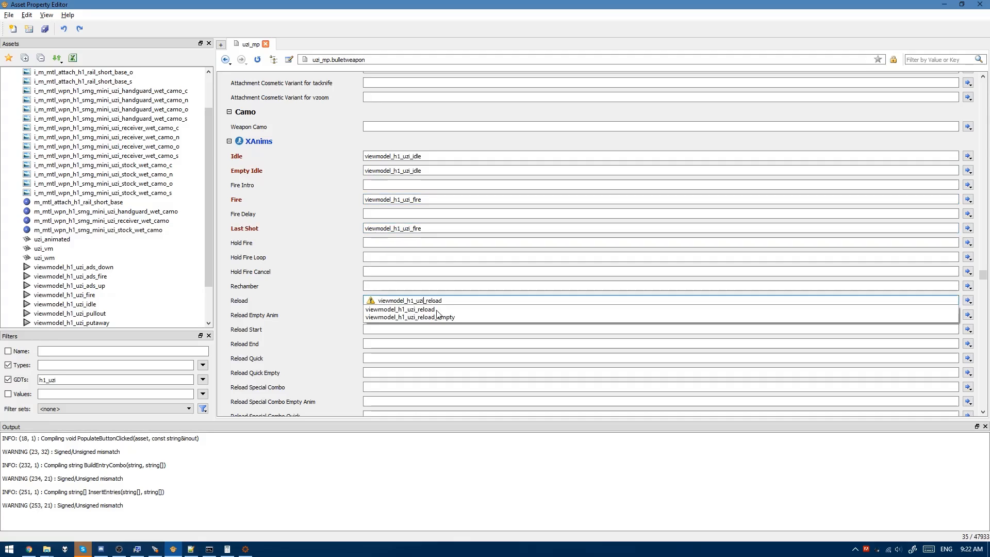
left_click(456, 314)
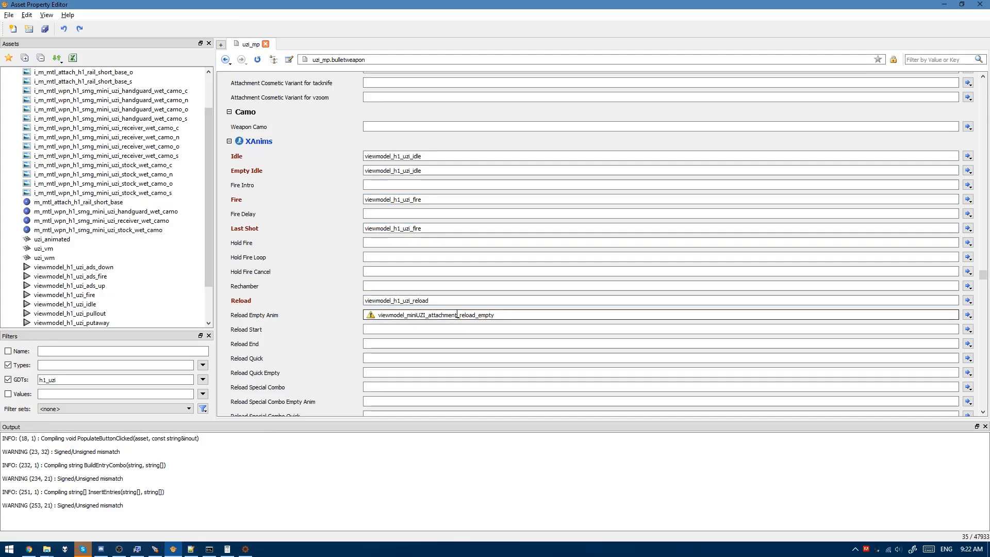
key("shift+Home")
key("ctrl+v")
key("Tab")
Step: Set the Raise animation to viewmodel_h1_uzi_pullout and the Drop animation to viewmodel_h1_uzi_putaway
scroll(334, 310, "down", 3)
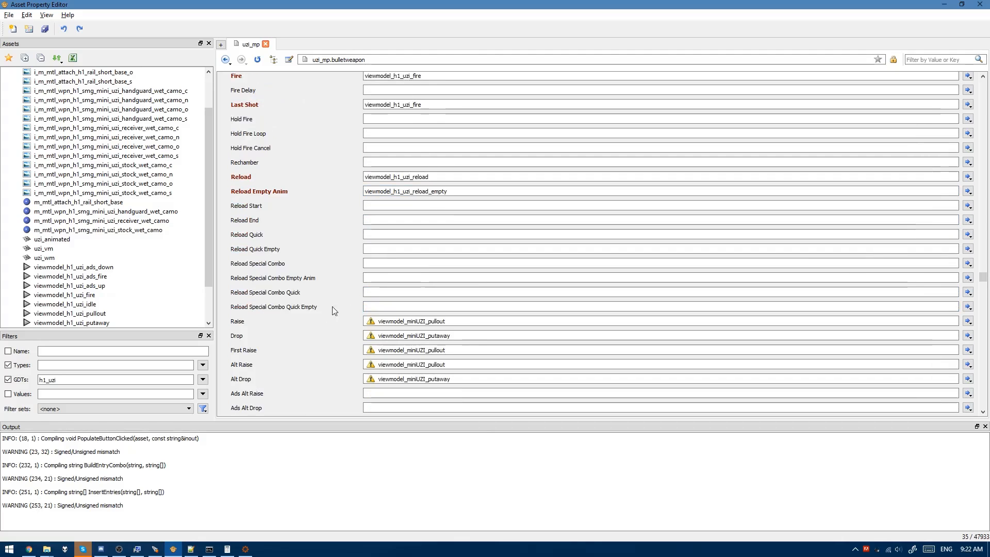
left_click(428, 321)
left_click_drag(427, 321, 316, 321)
key("ctrl+v")
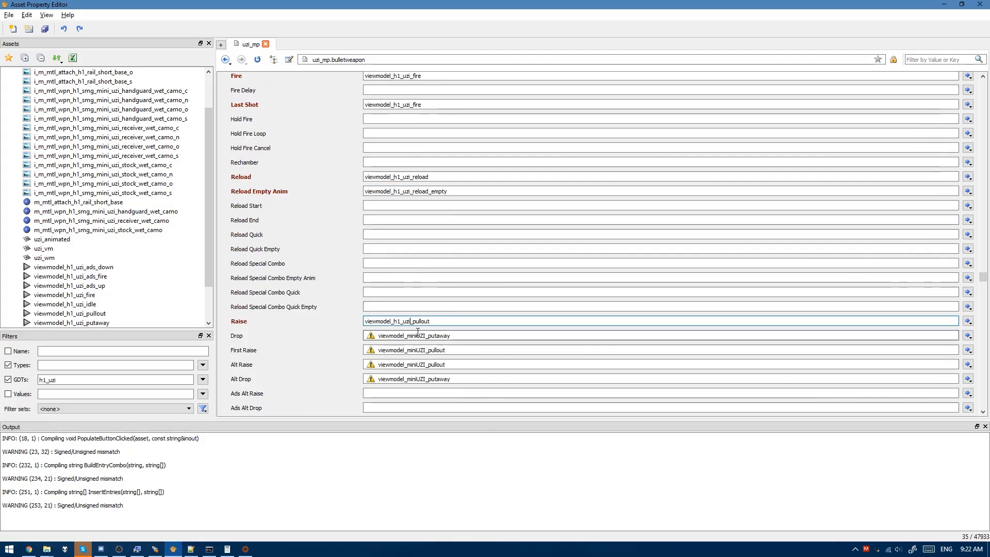
left_click(418, 335)
left_click_drag(427, 336, 315, 336)
key("ctrl+v")
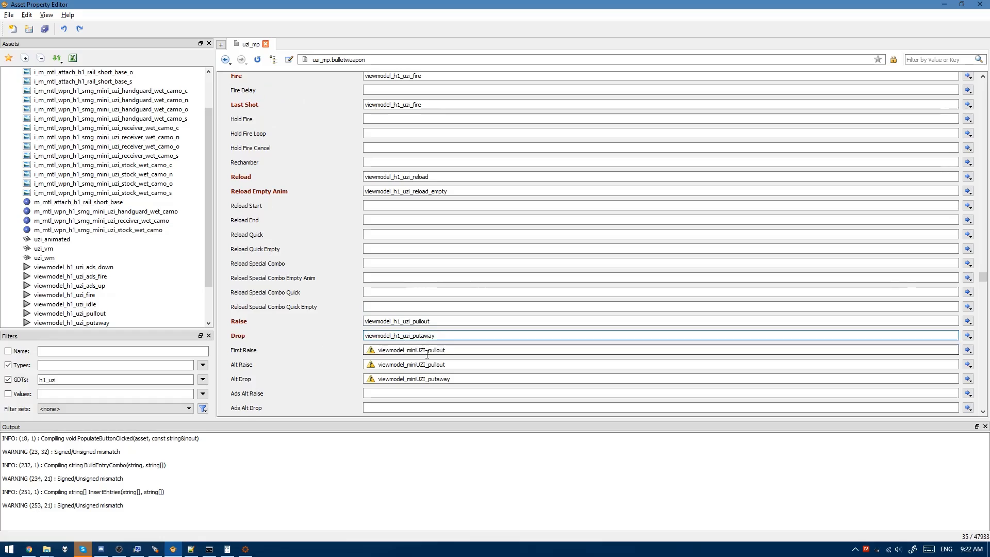
Step: Set the First Raise and Alt Raise animations to viewmodel_h1_uzi_pullout and Alt Drop to viewmodel_h1_uzi_putaway
left_click(426, 351)
left_click_drag(427, 351, 327, 349)
key("ctrl+v")
left_click(427, 364)
left_click_drag(427, 364, 256, 364)
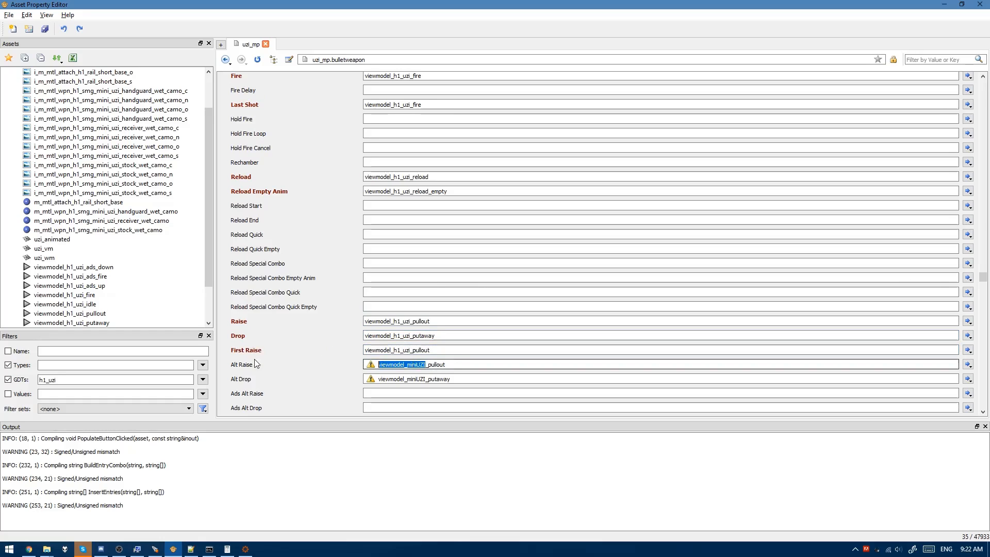
key("ctrl+v")
left_click(428, 379)
left_click_drag(426, 379, 297, 381)
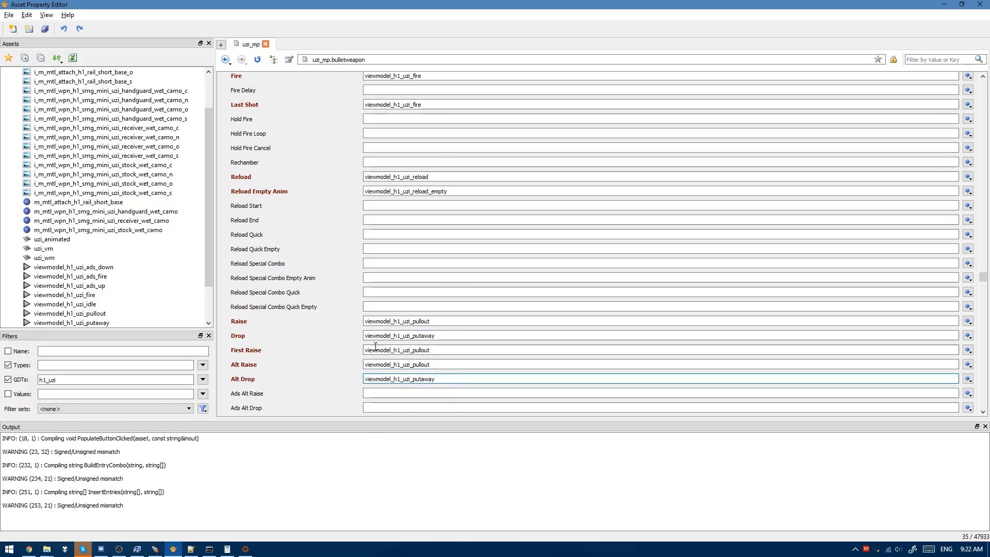
Step: Set the Quick Raise animation to viewmodel_h1_uzi_pullout and the Quick Drop animation to viewmodel_h1_uzi_putaway
scroll(375, 347, "down", 4)
left_click_drag(425, 299, 289, 300)
key("ctrl+v")
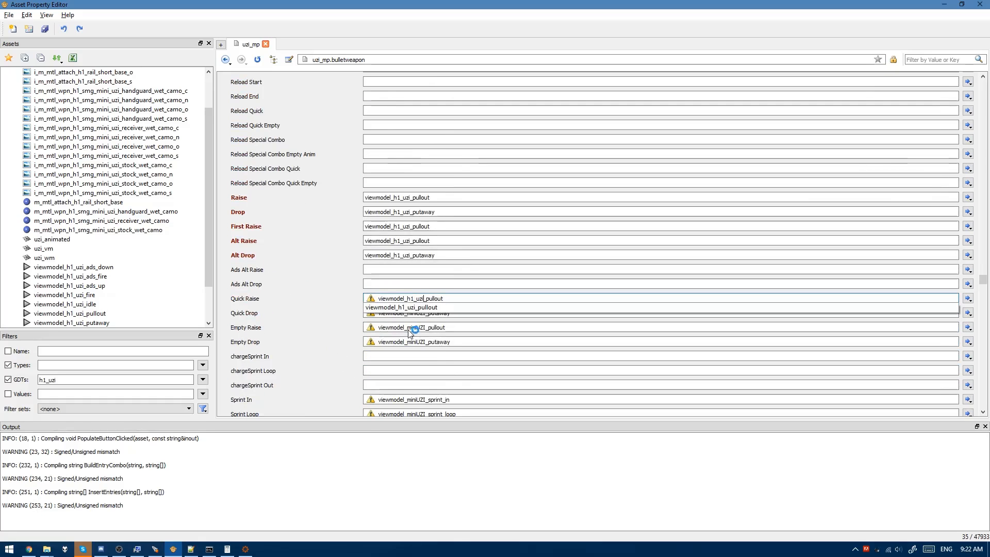
left_click_drag(423, 313, 309, 314)
key("ctrl+v")
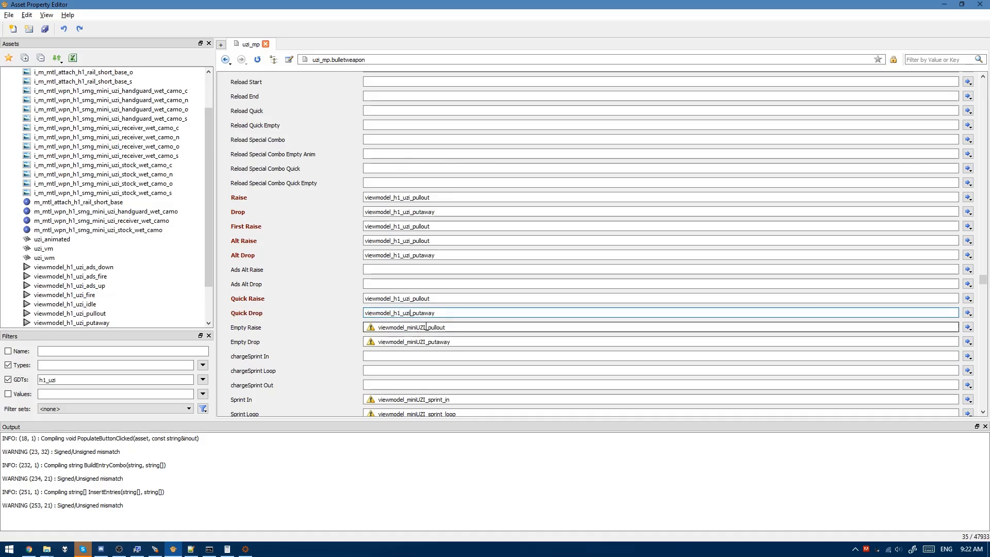
Step: Set the Empty Raise animation to viewmodel_h1_uzi_pullout and the Empty Drop animation to viewmodel_h1_uzi_putaway
left_click_drag(426, 327, 276, 330)
key("ctrl+v")
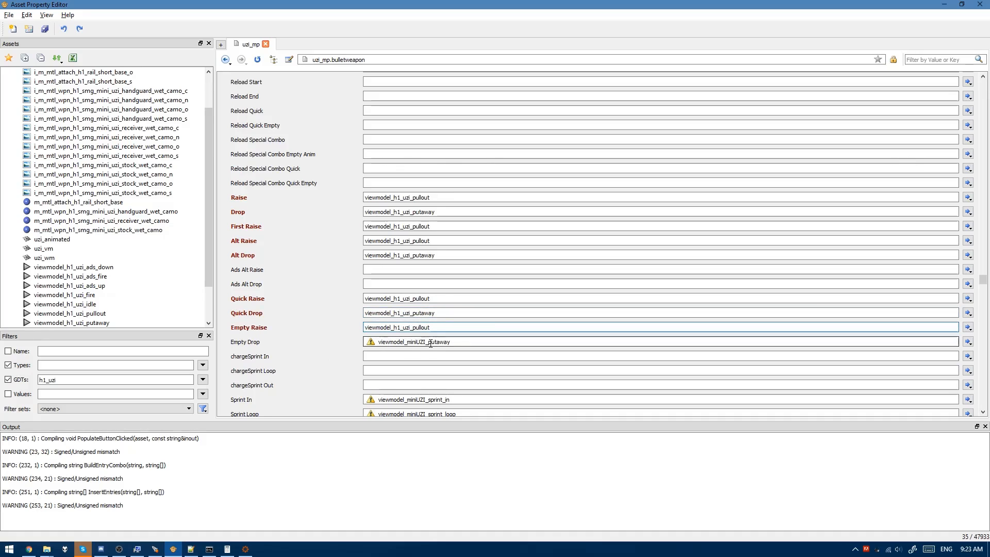
left_click_drag(431, 343, 293, 344)
key("ctrl+v")
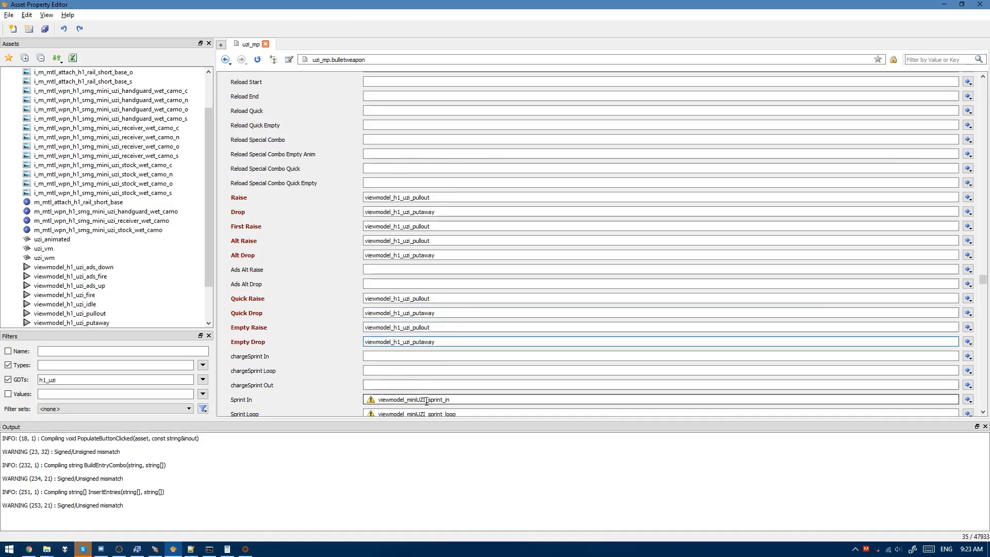
Step: Set the Sprint In, Sprint Loop and Sprint Out animations to viewmodel_h1_uzi_sprint_in, viewmodel_h1_uzi_sprint_loop and viewmodel_h1_uzi_sprint_out
left_click_drag(426, 401, 279, 388)
key("ctrl+v")
scroll(326, 385, "down", 2)
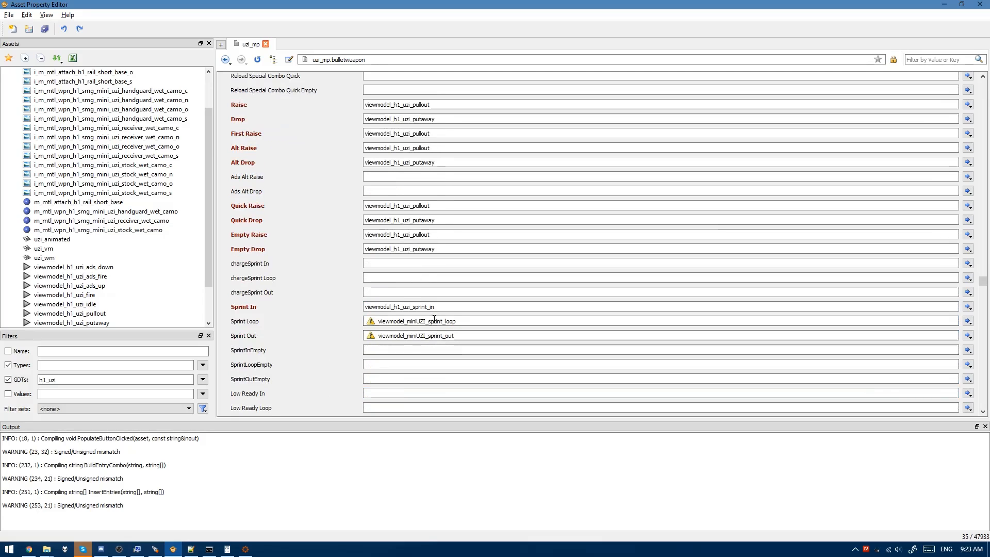
left_click(427, 322)
left_click_drag(427, 321, 305, 324)
key("ctrl+v")
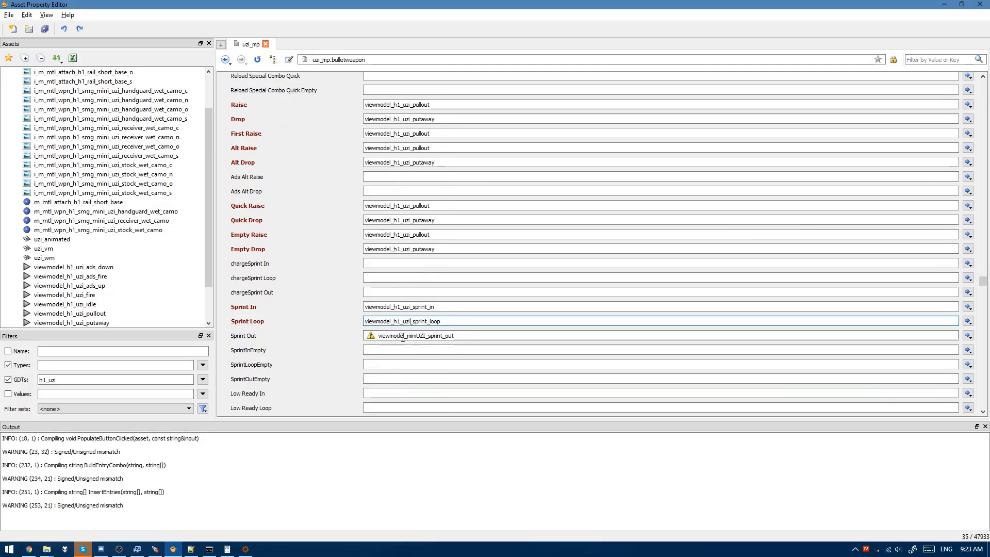
left_click(426, 336)
left_click_drag(426, 336, 266, 331)
key("ctrl+v")
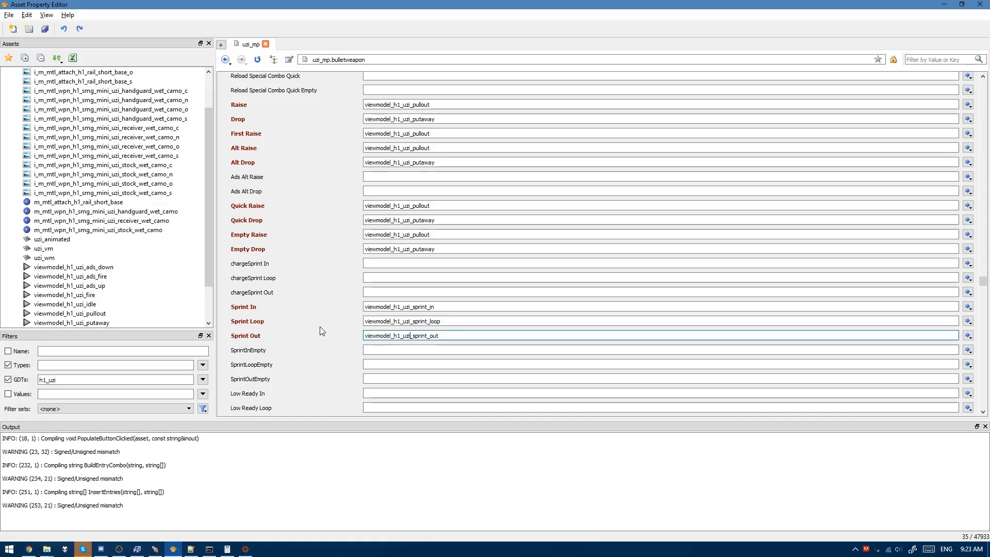
Step: Set the ADS Fire animation to viewmodel_h1_uzi_ads_fire
scroll(322, 331, "down", 5)
scroll(323, 331, "down", 5)
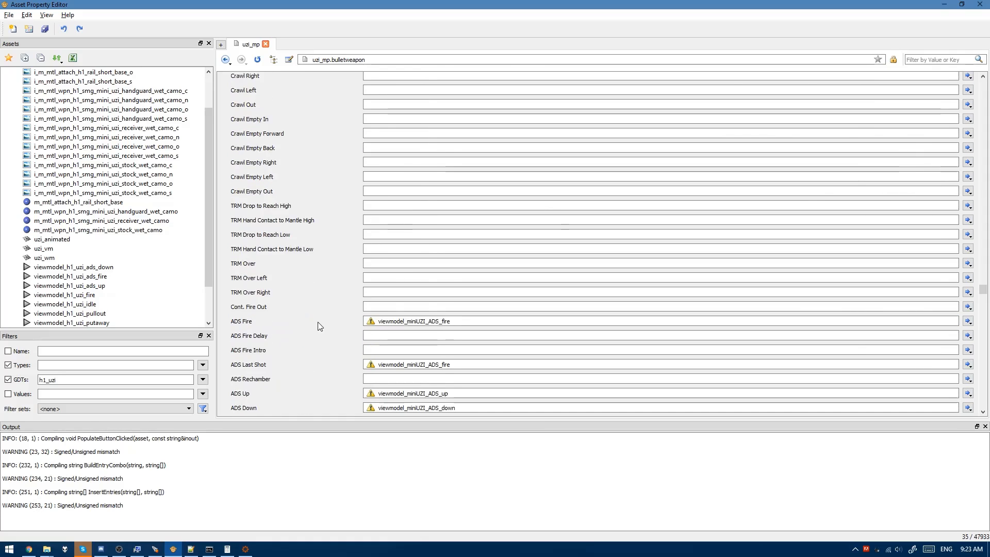
left_click(430, 320)
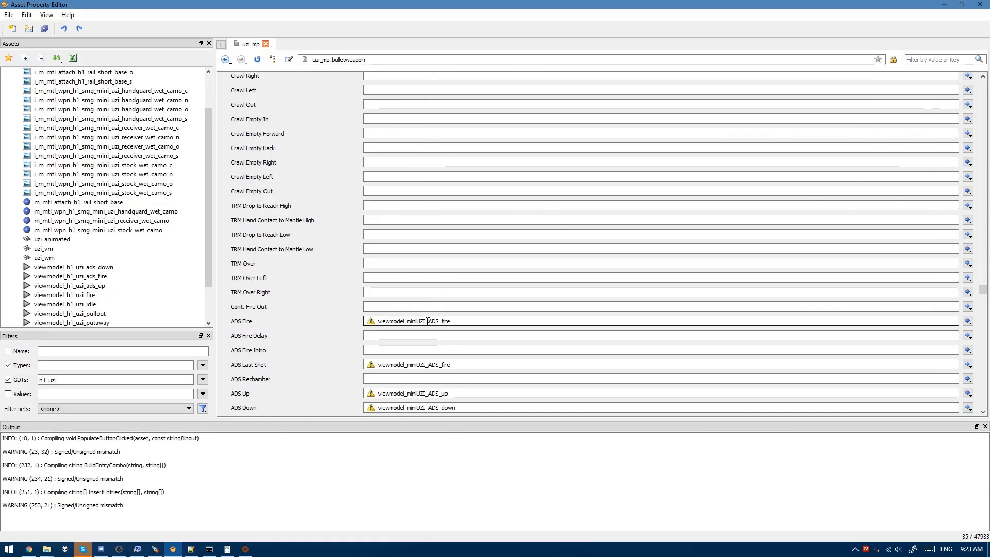
left_click_drag(427, 321, 405, 320)
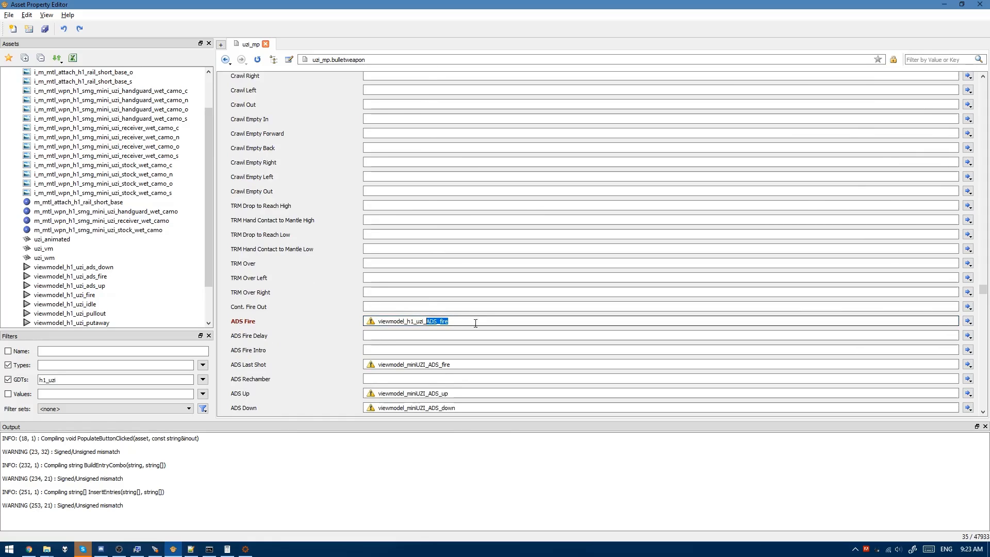
type("ads")
key("Down")
key("Down")
key("Return")
Step: Set the ADS Last Shot animation to viewmodel_h1_uzi_ads_fire, with the ads part in lowercase
left_click_drag(426, 364, 286, 366)
key("ctrl+v")
key("Right")
key("Right")
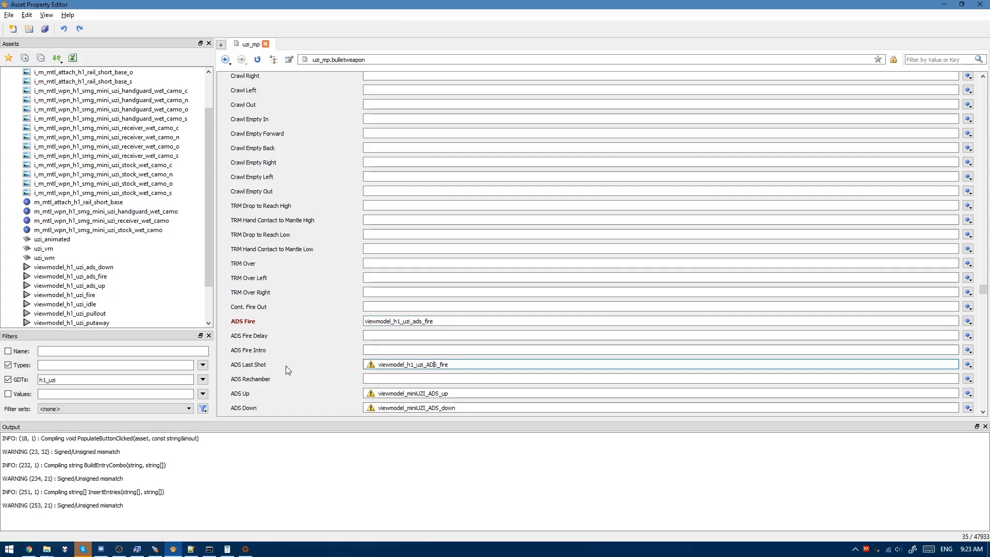
key("BackSpace")
key("BackSpace")
key("BackSpace")
type("ads")
Step: Set the ADS Up animation to viewmodel_h1_uzi_ads_up and the ADS Down animation to viewmodel_h1_uzi_ads_down
scroll(286, 371, "down", 2)
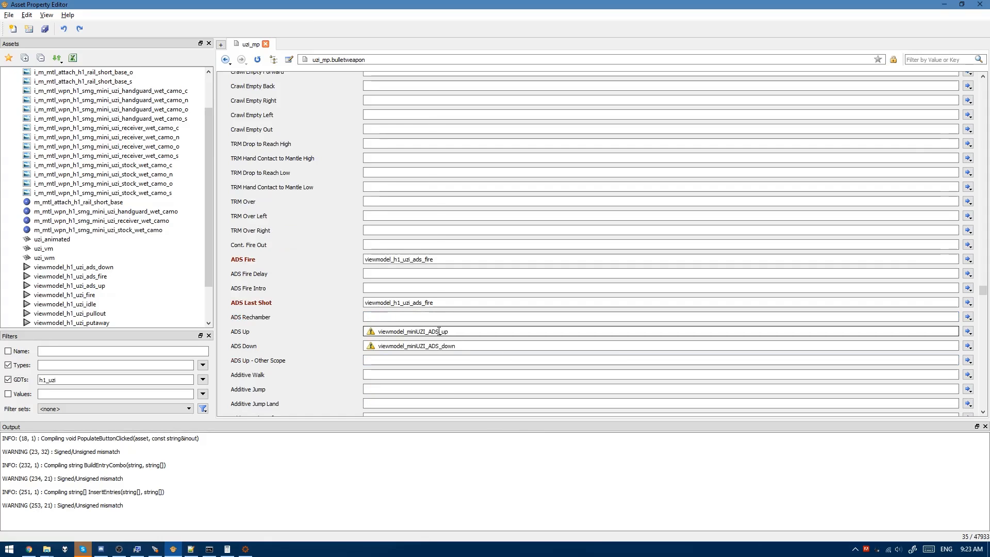
left_click_drag(427, 331, 377, 330)
key("ctrl+v")
type("ads")
left_click(419, 346)
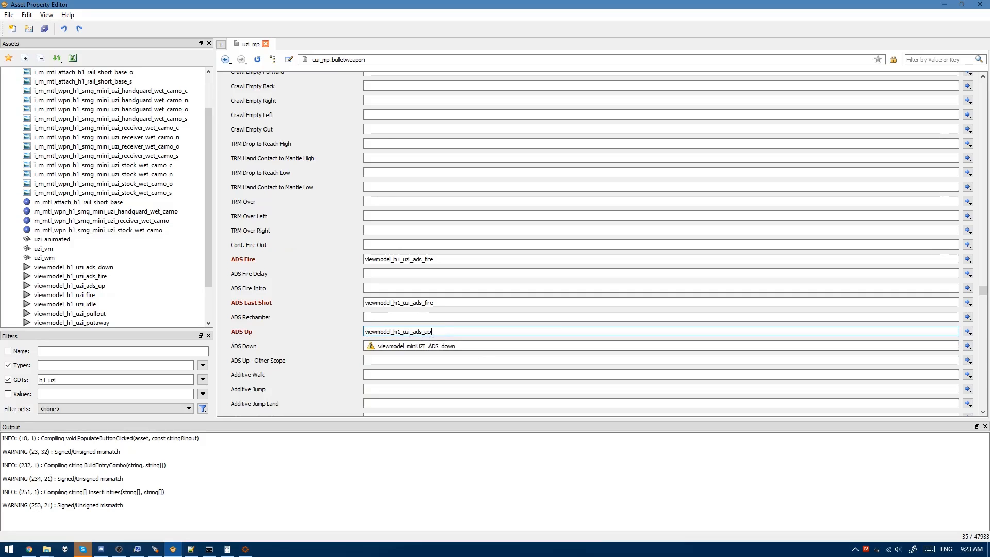
left_click_drag(427, 345, 377, 346)
type("viewmodel_h1_uzi")
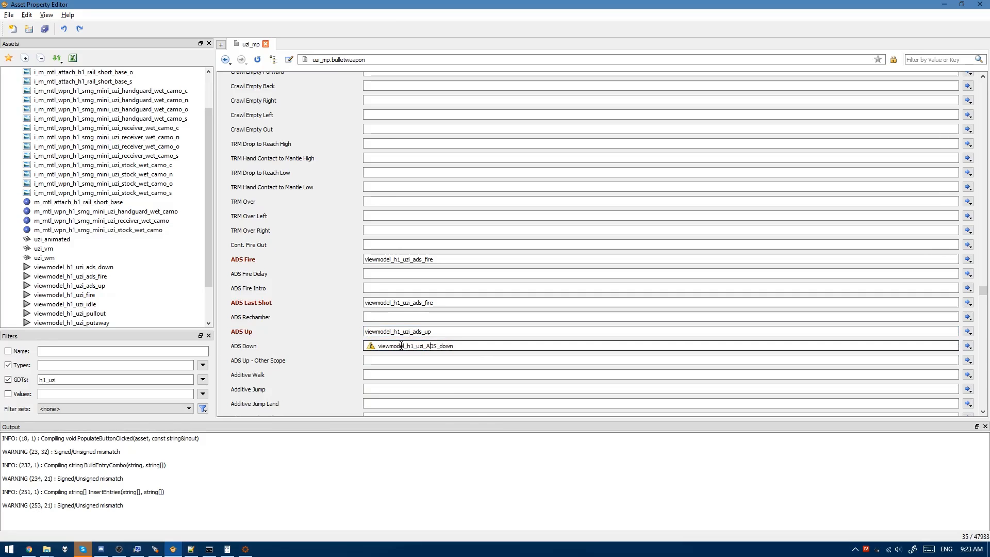
key("BackSpace")
type("ads")
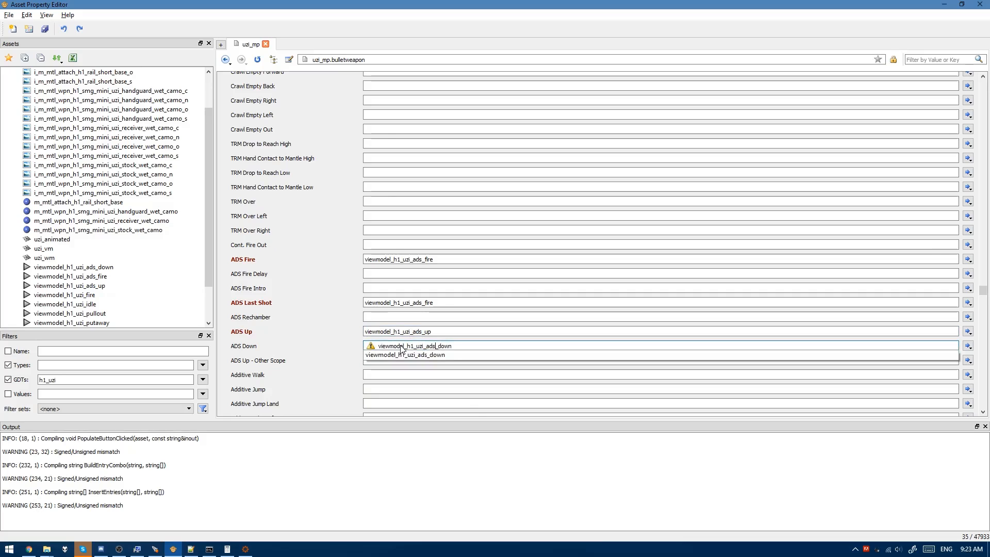
left_click(400, 355)
Step: Set the Additive Walk animation to vm_ap9_walk_f
scroll(345, 329, "down", 3)
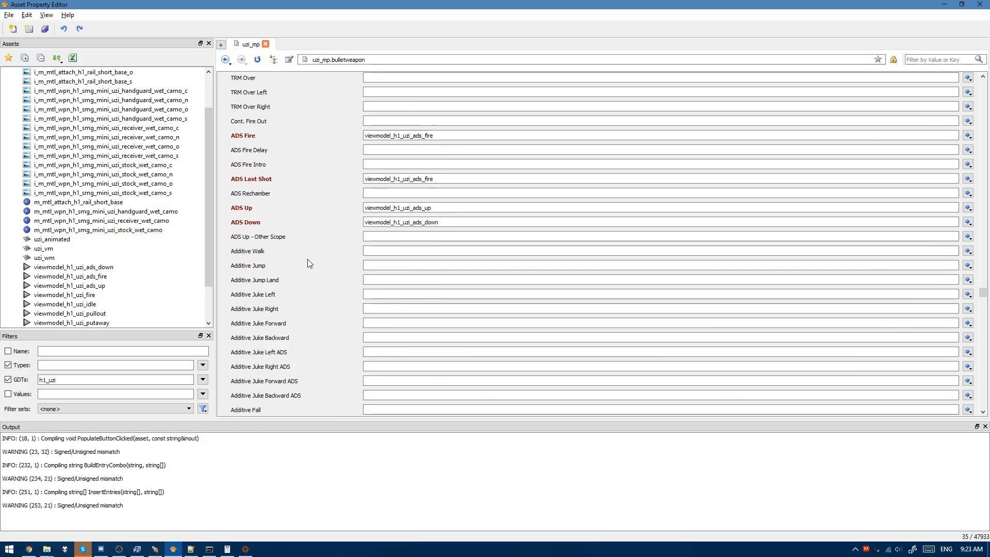
left_click(399, 255)
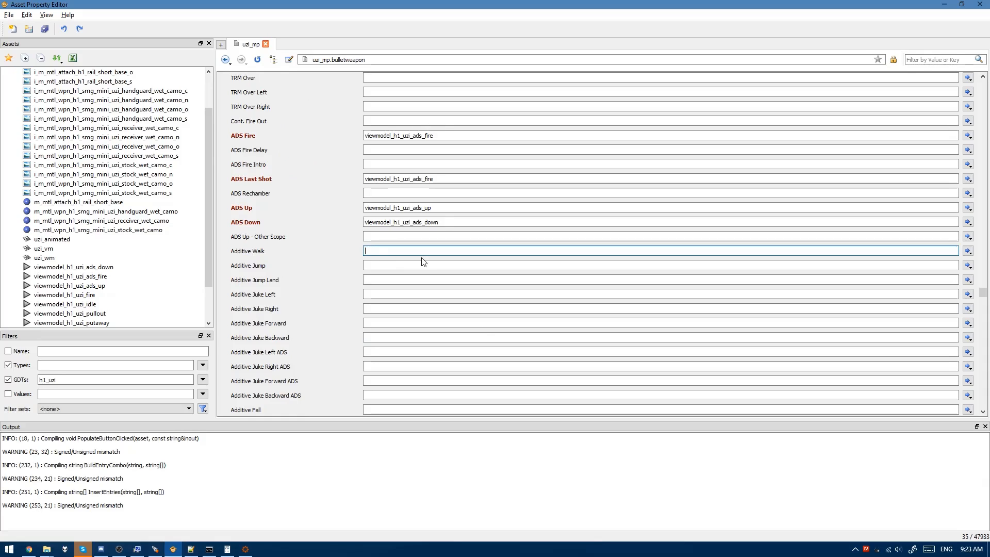
type("vm_ap9_walk_f")
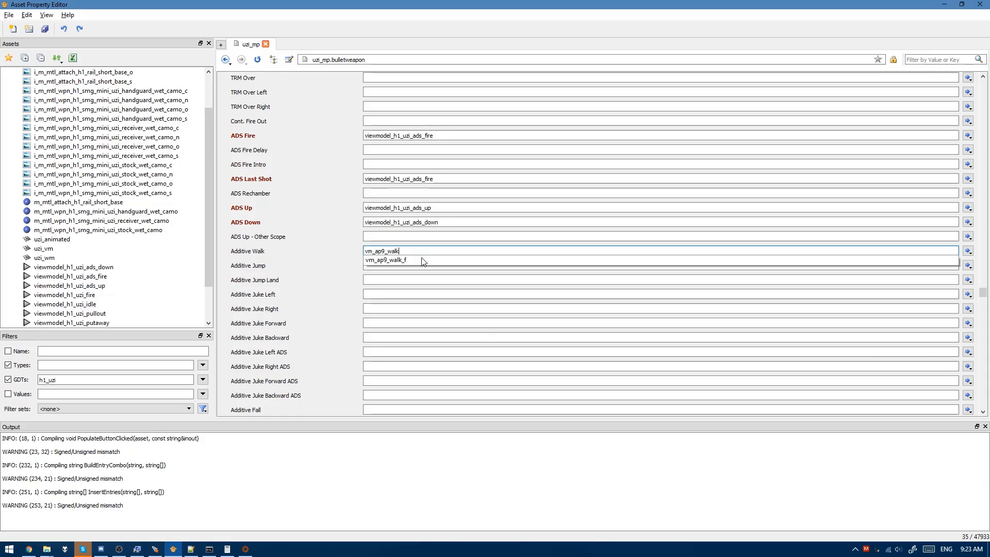
double_click(418, 251)
Step: Set the Additive Jump animation to vm_ap9_jump, reusing the start of the Additive Walk name
key("ctrl+c")
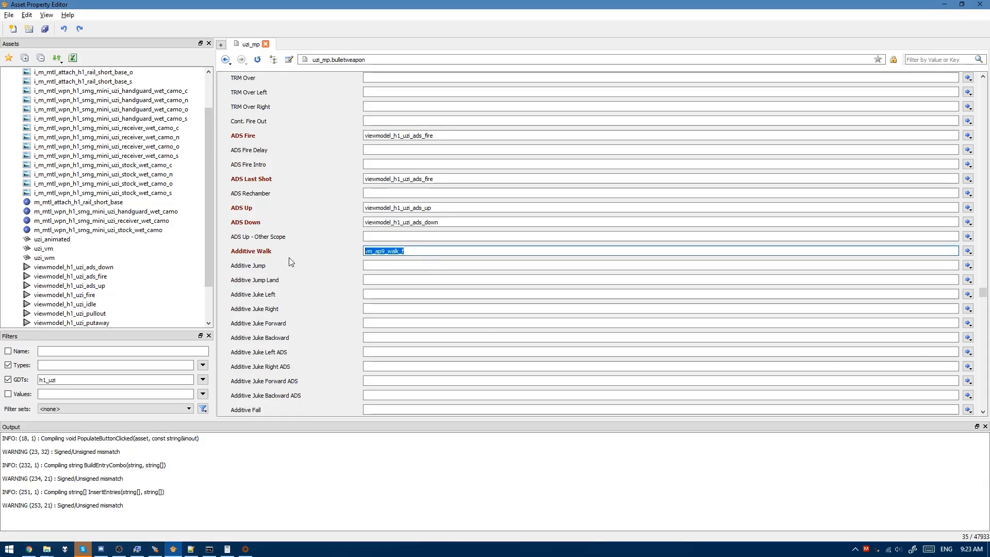
left_click(376, 265)
key("ctrl+v")
key("BackSpace")
key("BackSpace")
key("BackSpace")
key("BackSpace")
key("BackSpace")
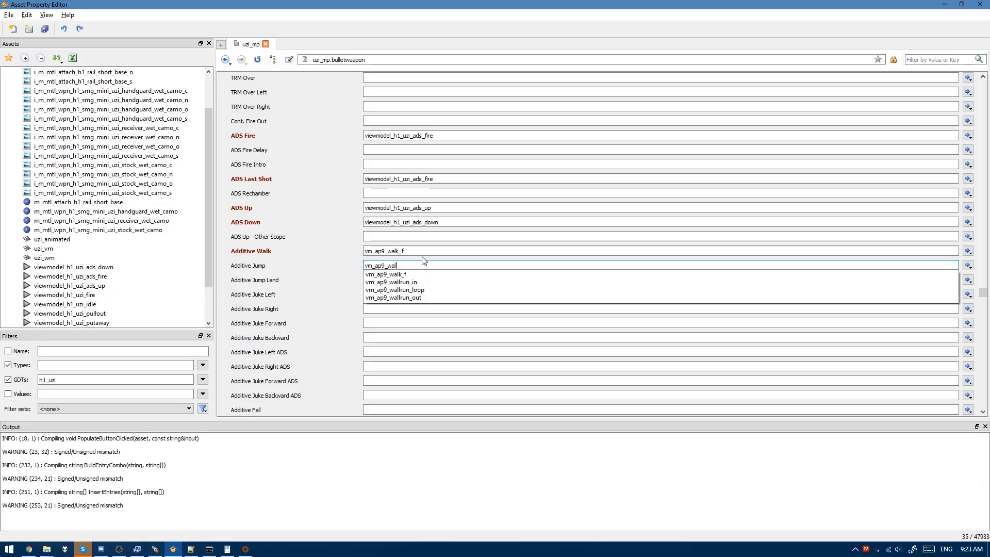
type("jump")
key("Down")
key("Return")
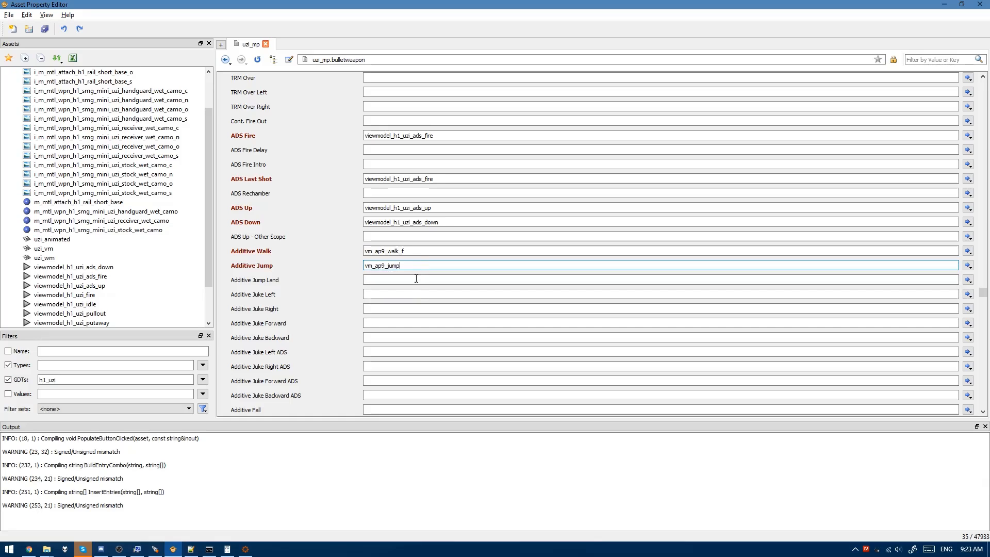
Step: Set the Additive Jump Land animation to vm_ap9_jump_land, starting from the Additive Jump name
left_click_drag(411, 266, 364, 267)
key("ctrl+c")
left_click(381, 280)
key("ctrl+v")
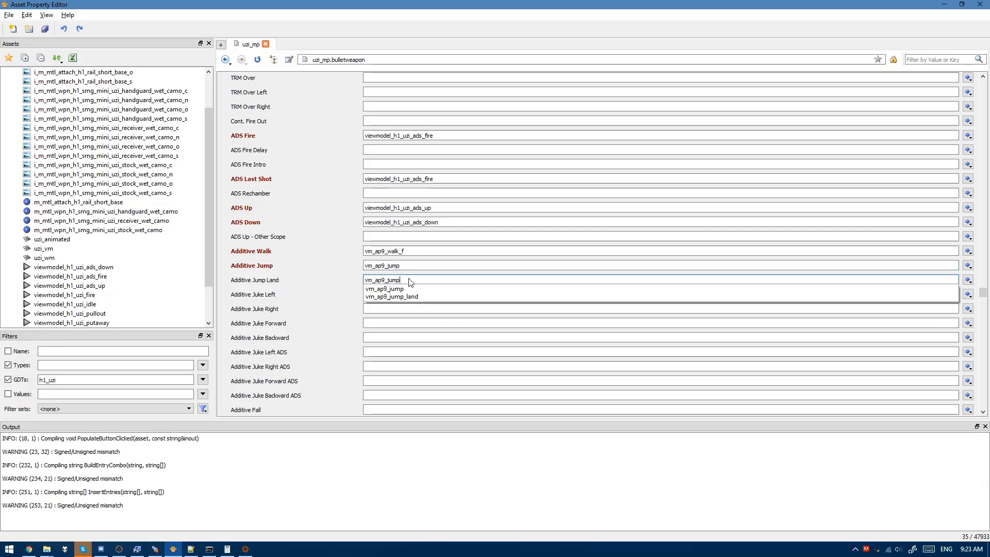
key("Down")
key("Down")
key("Return")
Step: Set the Additive Fall animation to vm_ap9_fall
scroll(308, 294, "down", 3)
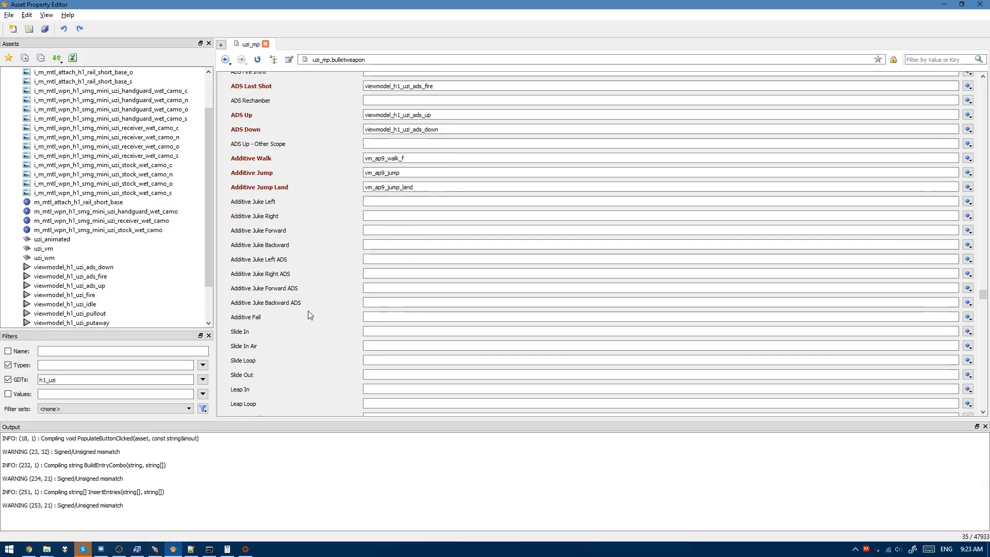
left_click(412, 313)
type("vm")
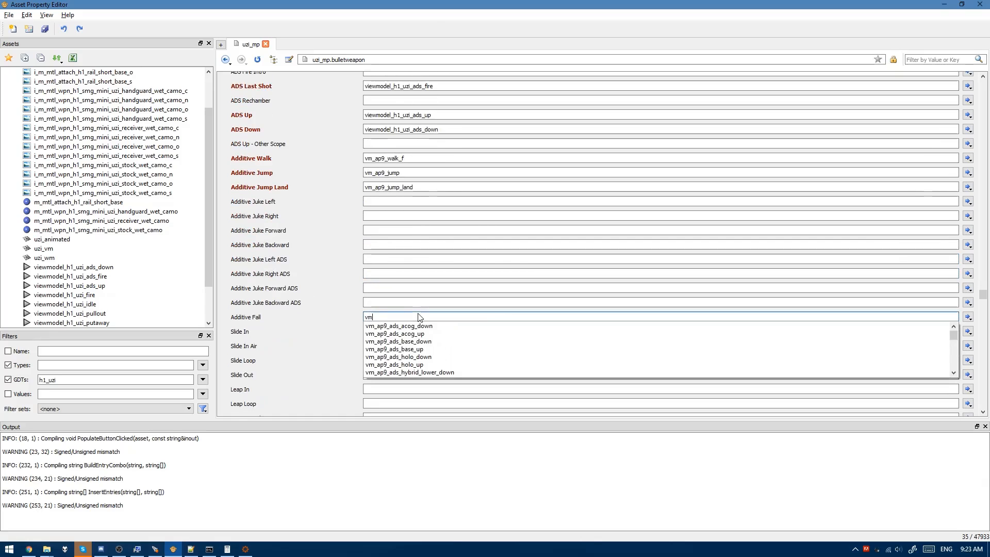
type("_ap9_fall")
key("Down")
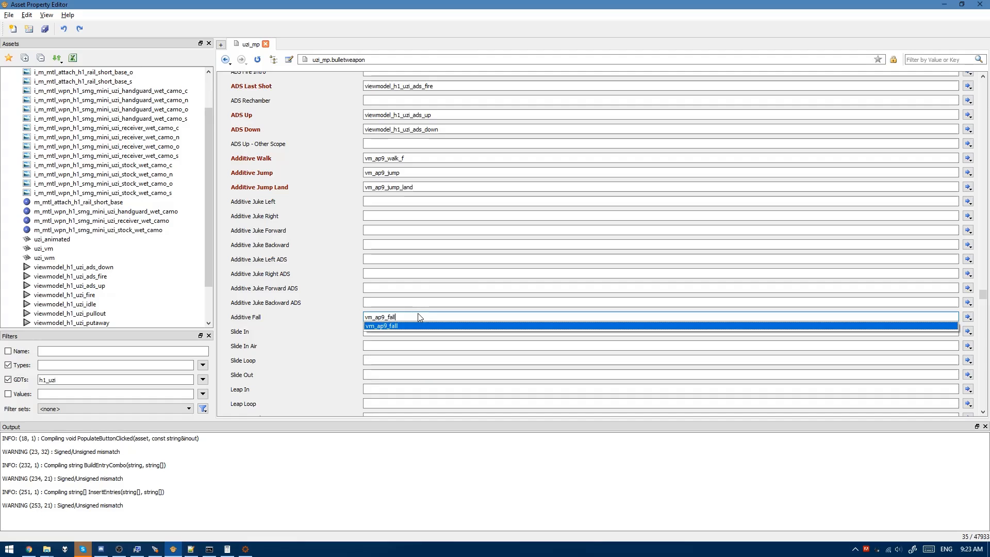
key("Return")
Step: Clear the M4m203 knife animations from the Melee and Melee Charge In fields
scroll(368, 302, "down", 2)
scroll(298, 307, "down", 1)
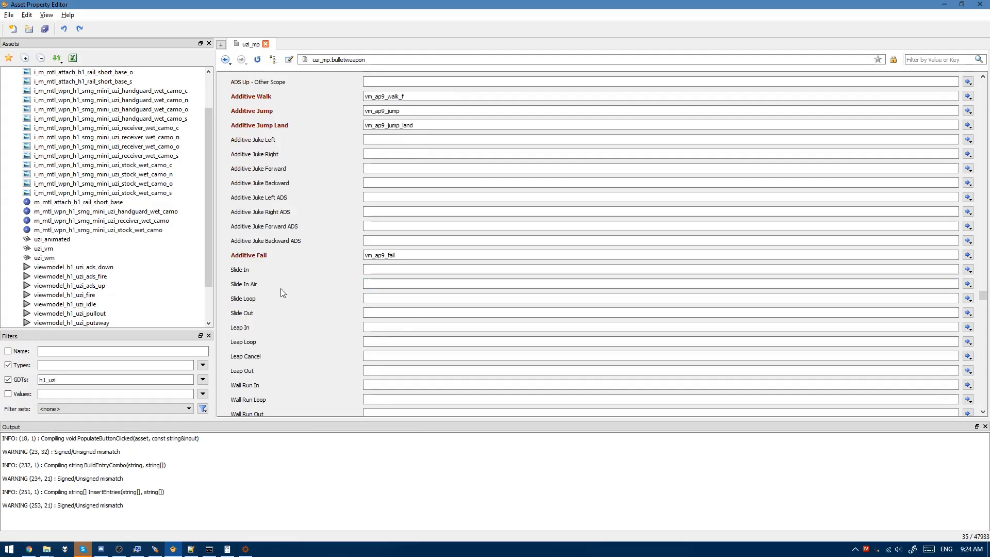
left_click(422, 269)
scroll(423, 272, "down", 1)
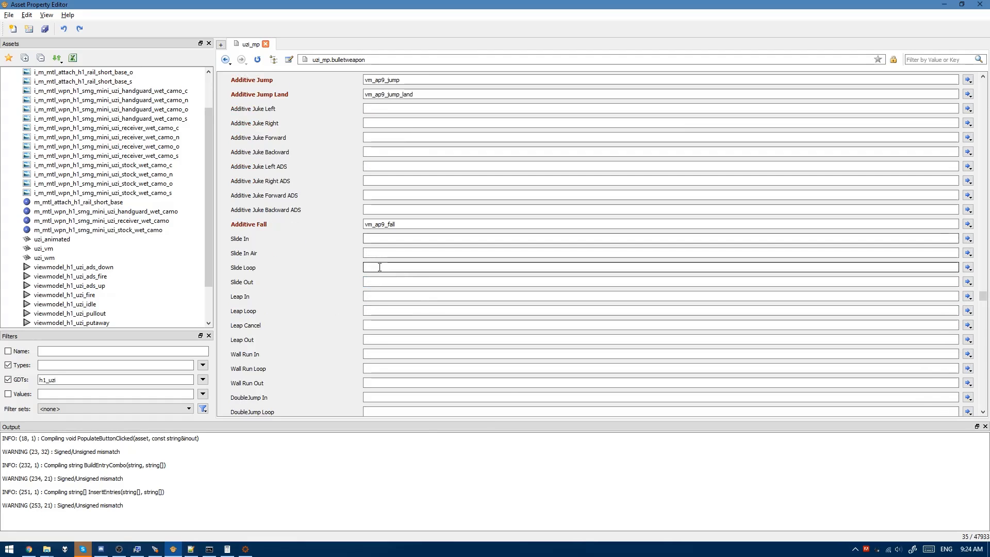
scroll(338, 270, "down", 10)
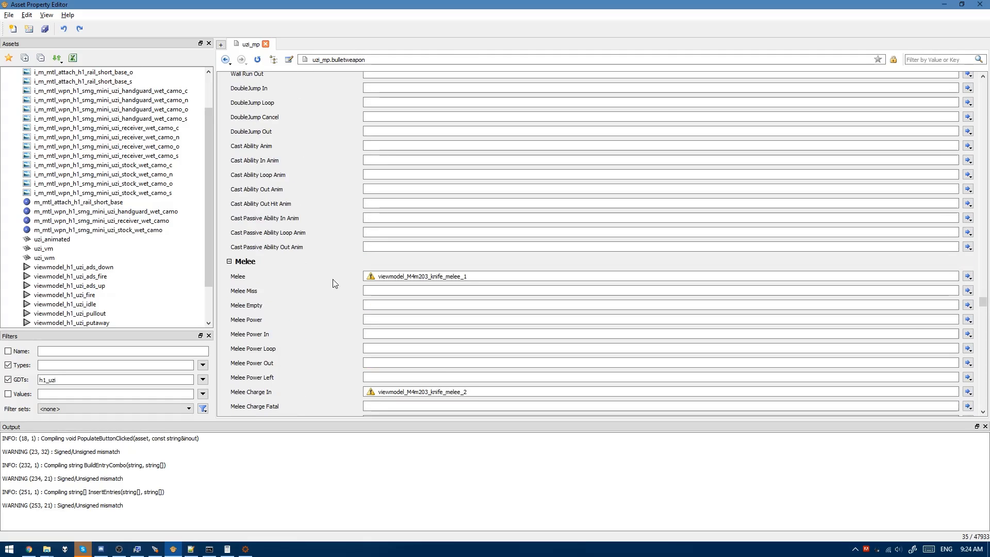
left_click_drag(519, 278, 246, 287)
key("BackSpace")
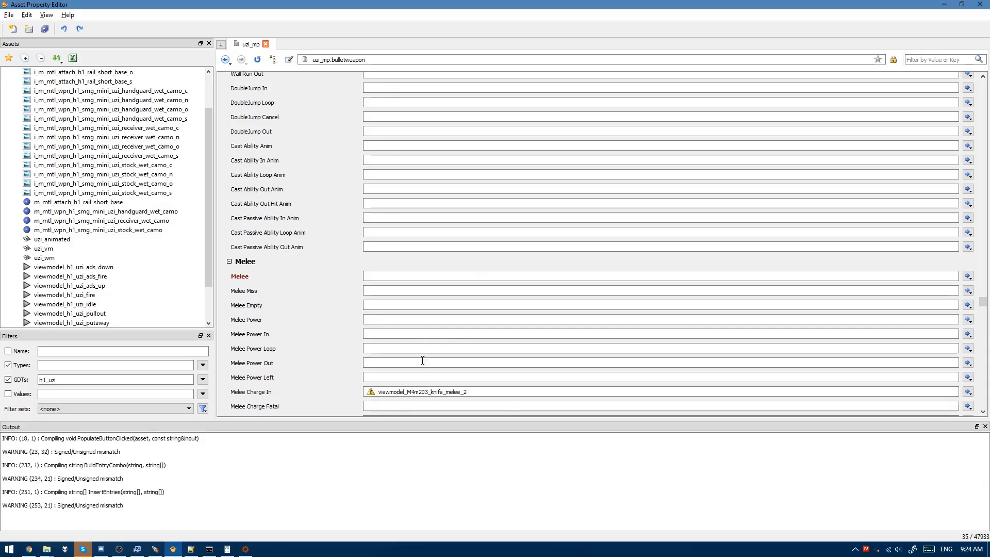
left_click_drag(480, 392, 257, 384)
key("BackSpace")
Step: Remove the h1_uzi GDT filter and filter the asset list by the type bulletweapon
scroll(340, 338, "down", 8)
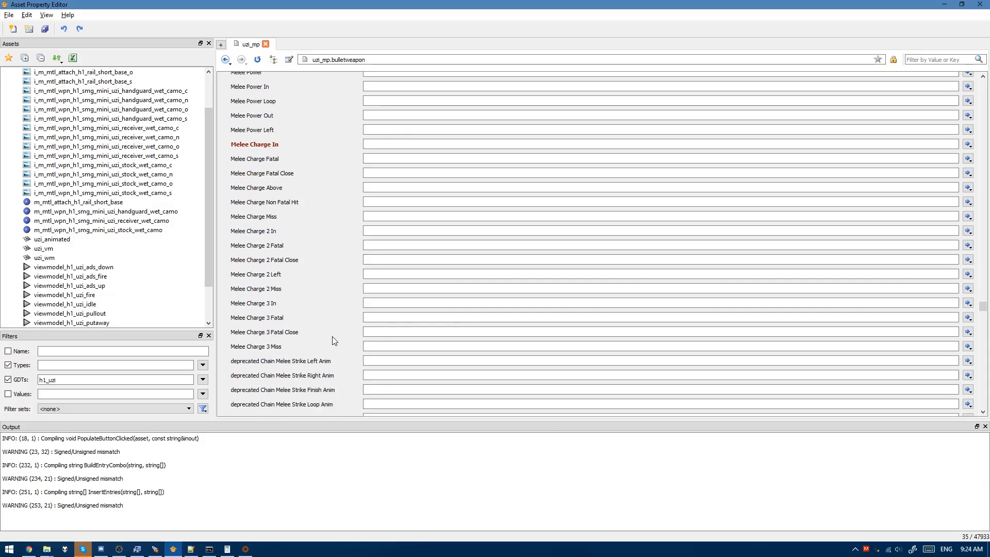
scroll(332, 336, "down", 12)
scroll(332, 336, "down", 6)
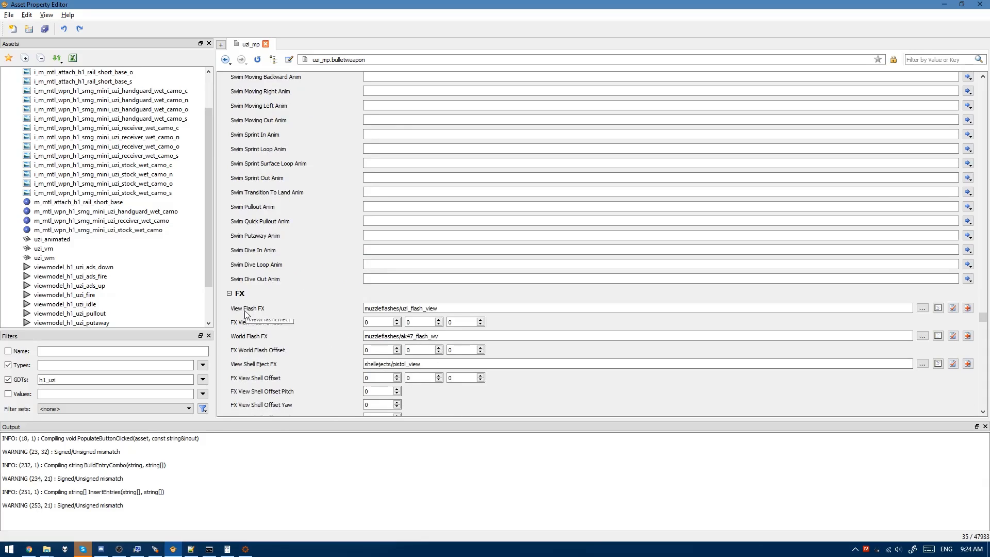
left_click_drag(104, 379, 16, 382)
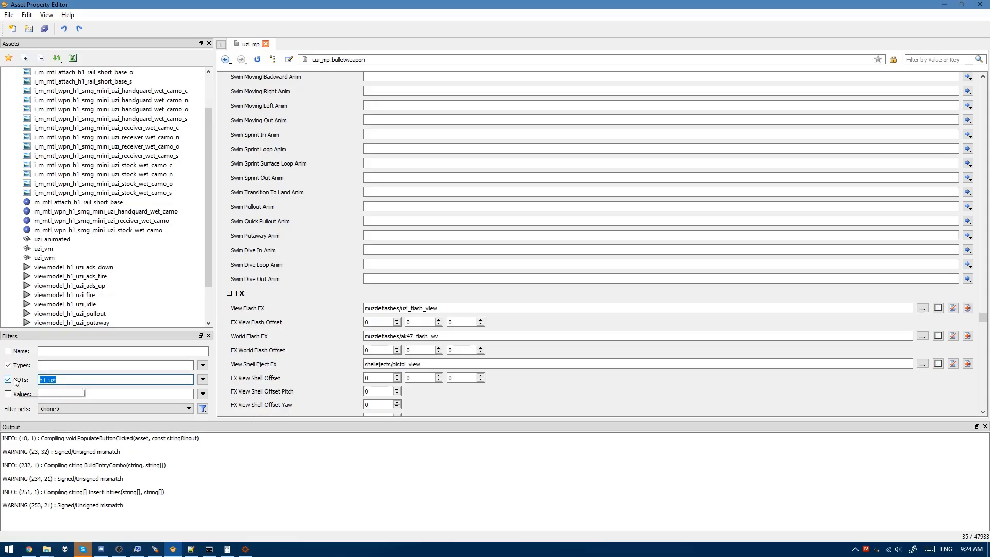
key("BackSpace")
left_click(56, 363)
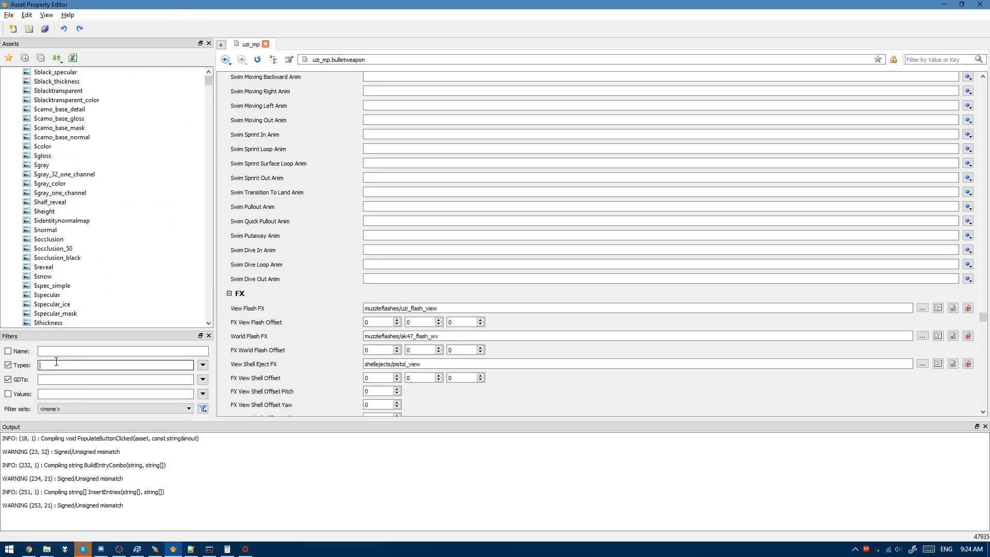
type("bulletweapon")
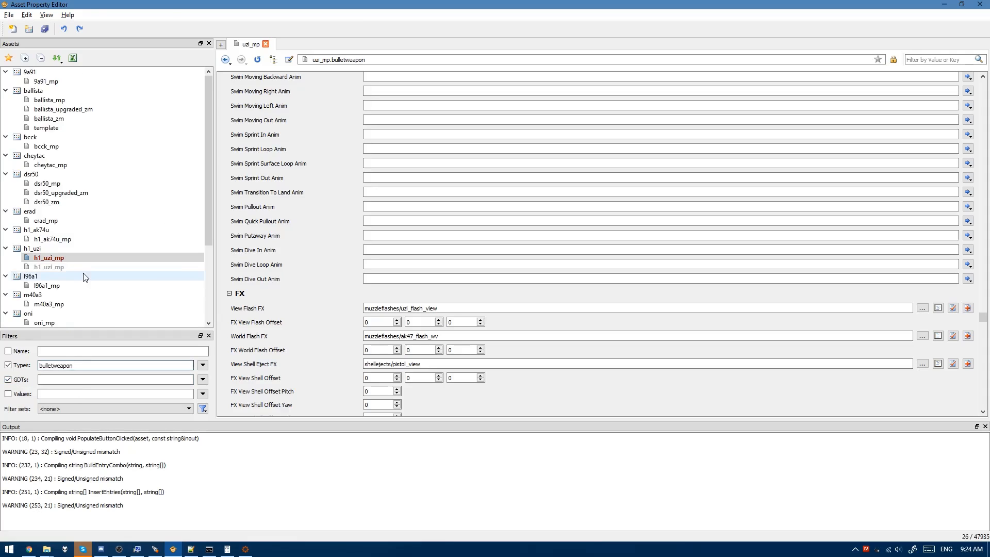
Step: Open h1_uzi_mp together with smg_standard_mp for side-by-side comparison of their weapon properties
left_click(68, 258)
left_click(45, 259)
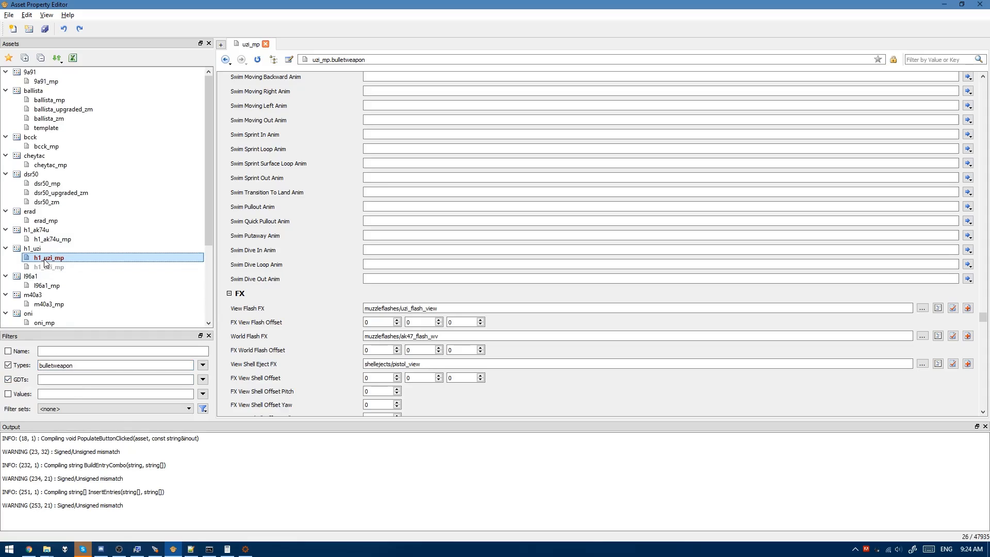
scroll(74, 182, "down", 4)
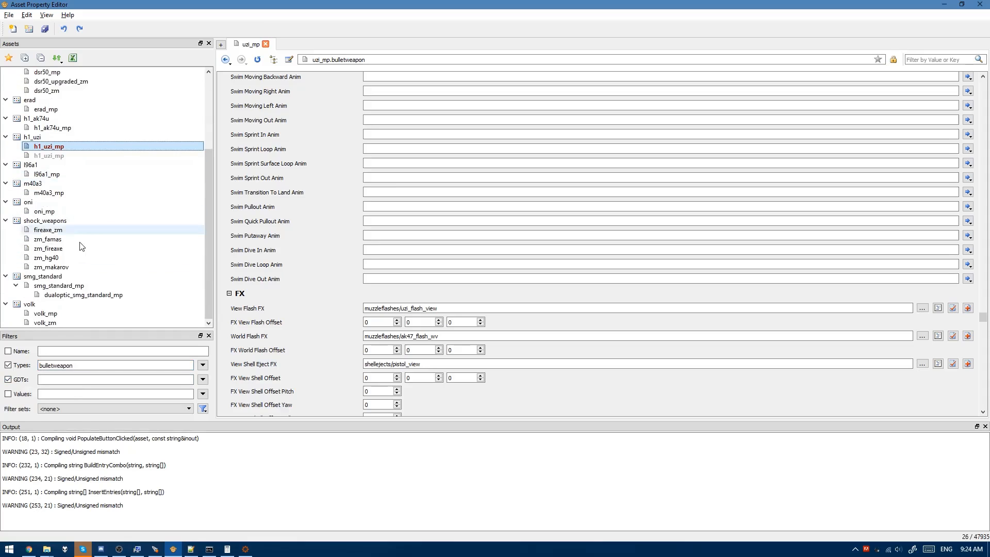
left_click(68, 287, "ctrl")
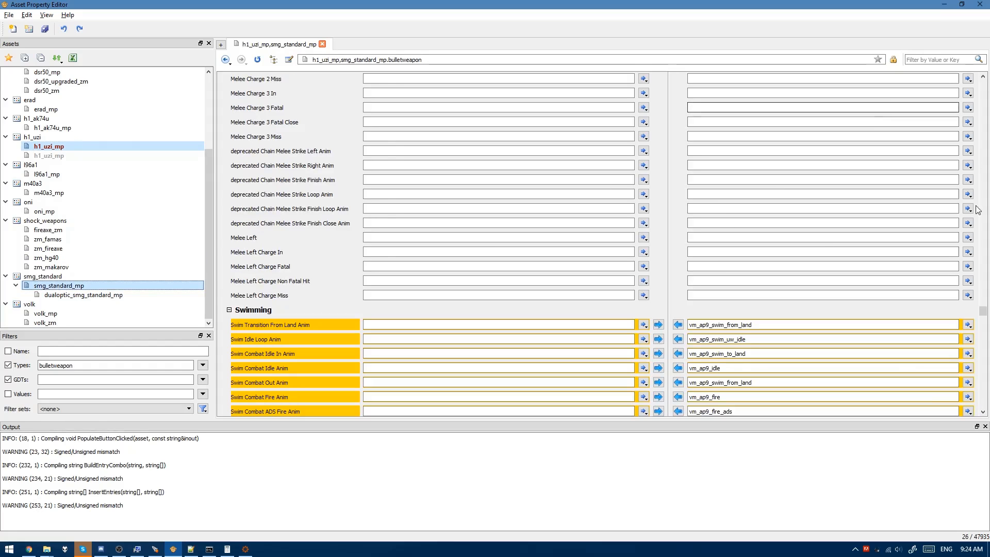
Step: Copy the View Flash, World Flash, View Shell Eject and World Shell Eject FX from smg_standard_mp to h1_uzi_mp
mouse_move(983, 311)
left_mouse_down()
mouse_move(983, 332)
mouse_move(986, 320)
left_mouse_up()
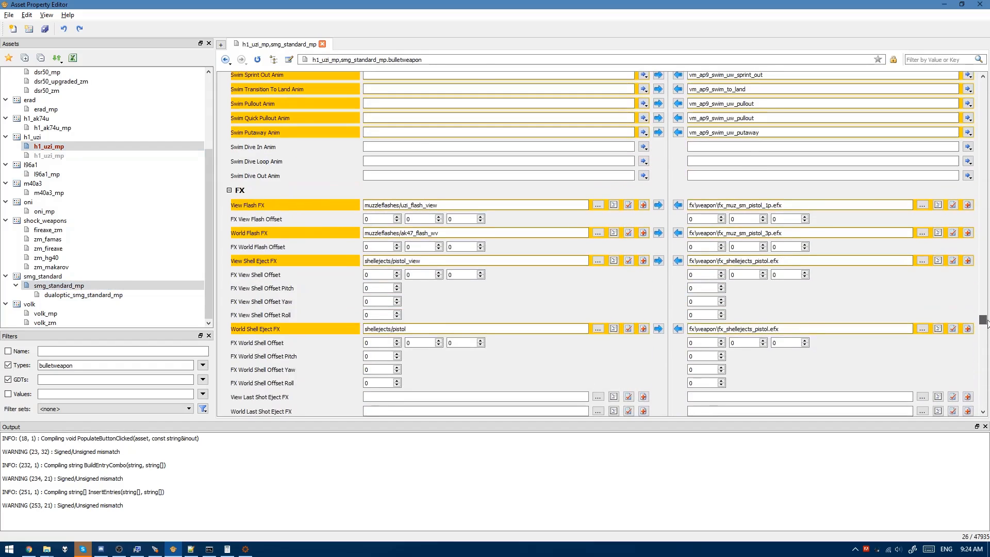
left_click(678, 205)
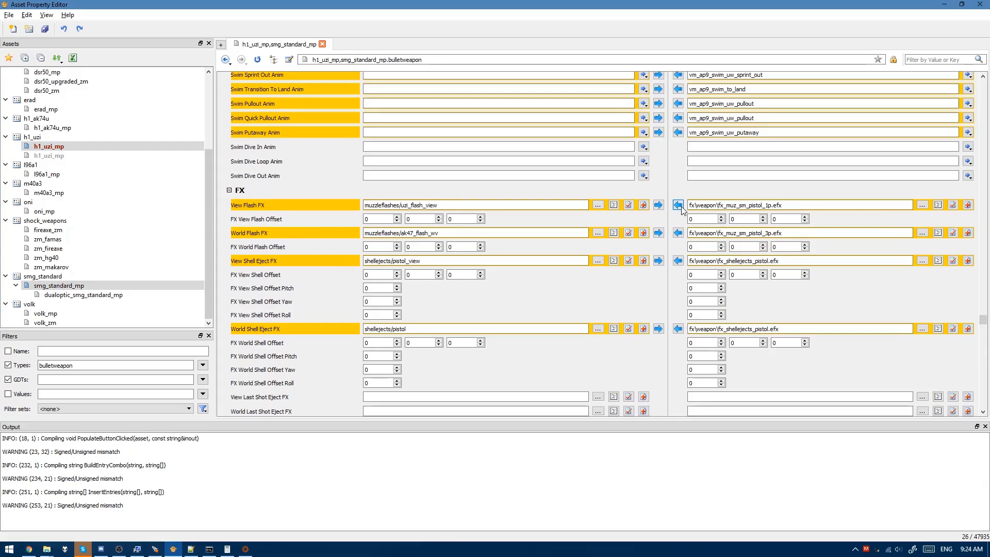
left_click(678, 234)
left_click(678, 261)
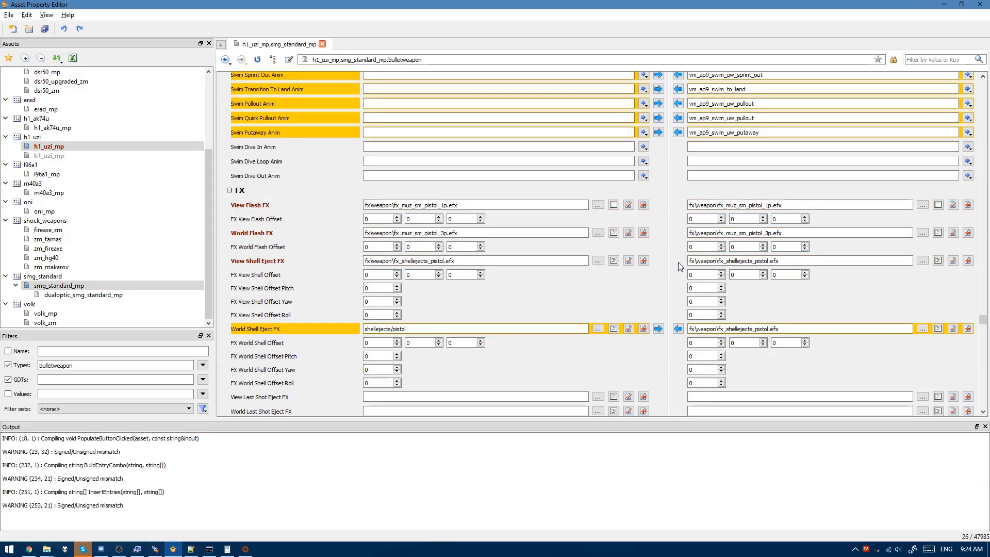
left_click(678, 329)
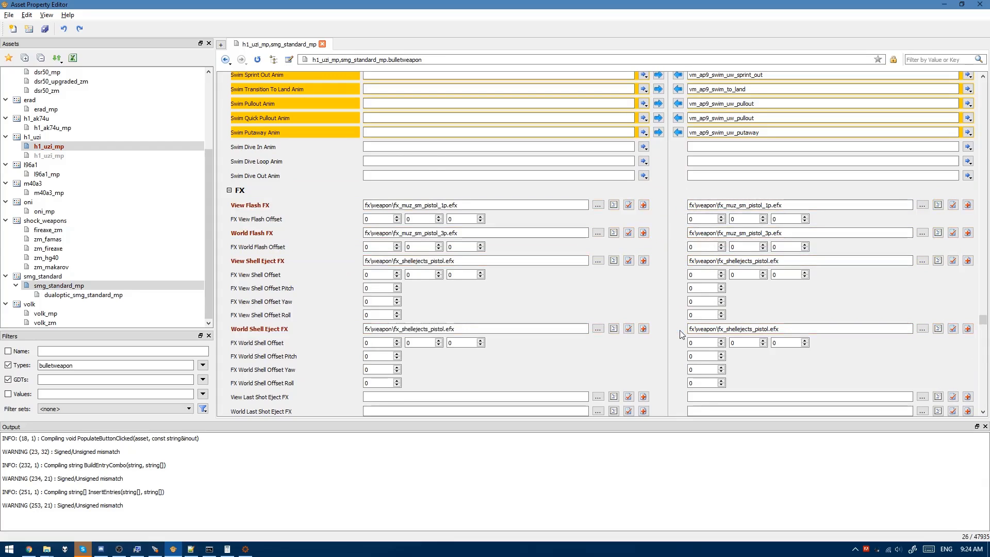
Step: Copy the enter and exit impact FX tables and impact sounds tables from smg_standard_mp to h1_uzi_mp
scroll(679, 333, "down", 3)
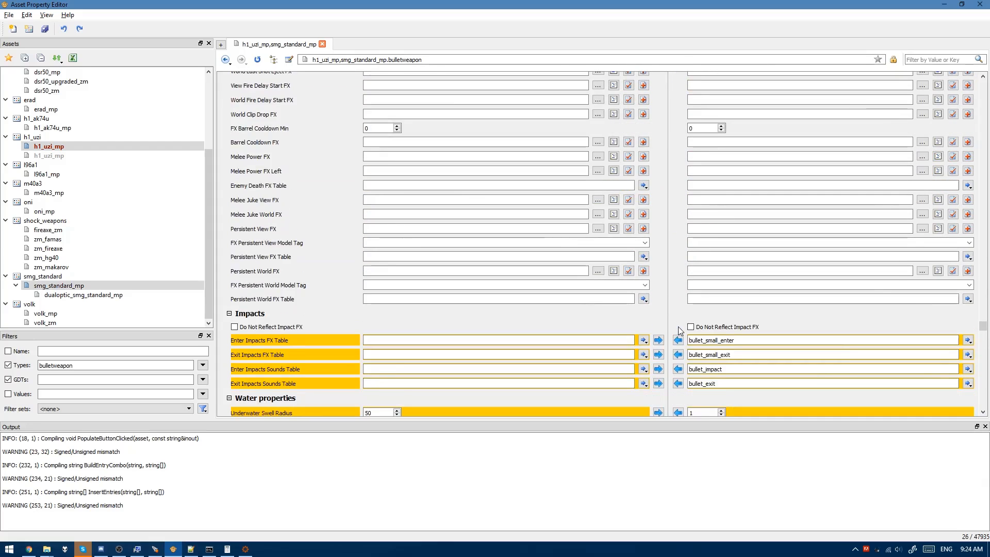
scroll(680, 330, "down", 2)
left_click(678, 279)
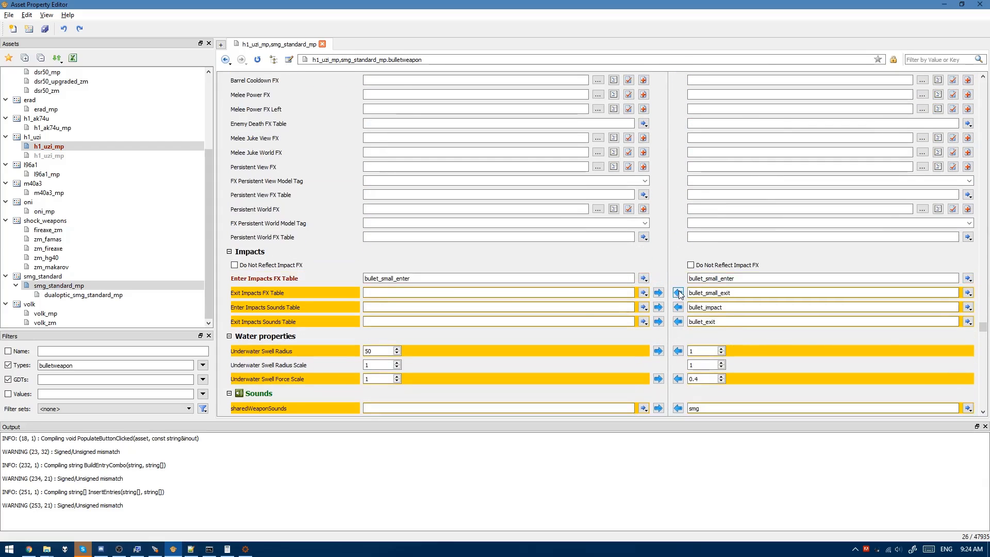
left_click(678, 292)
left_click(678, 307)
left_click(678, 322)
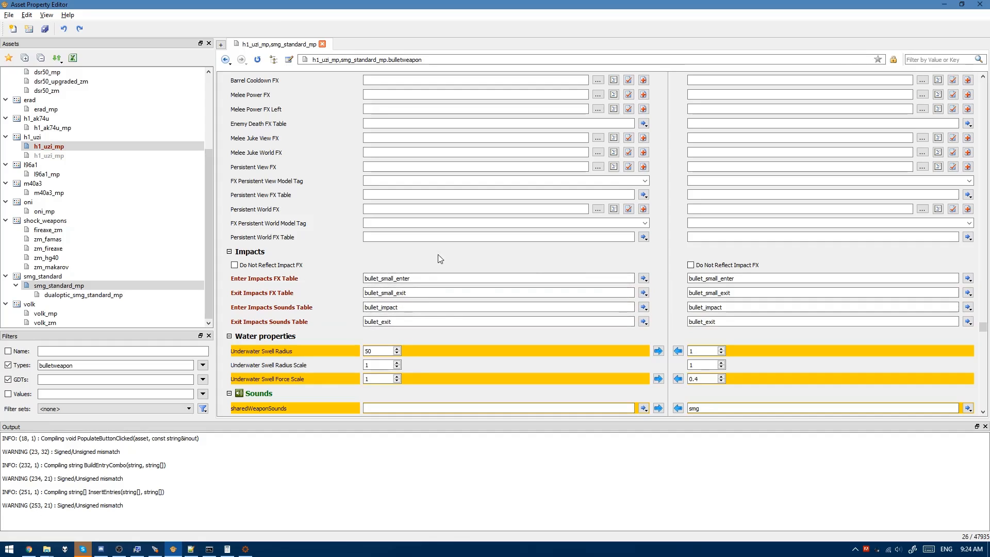
Step: Copy the smg shared weapon sounds and both wpn_ammo_pickup sounds from smg_standard_mp to h1_uzi_mp
scroll(438, 254, "down", 3)
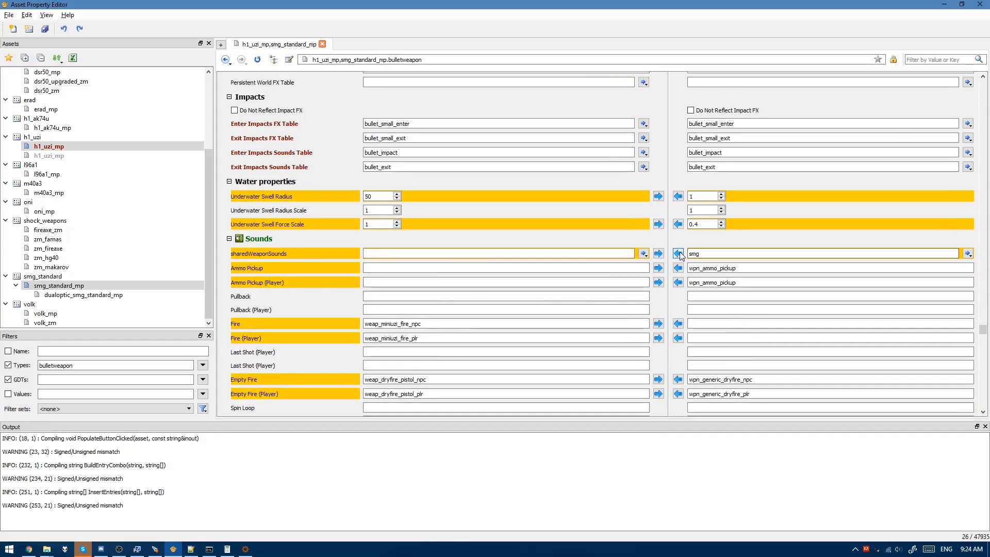
left_click(679, 253)
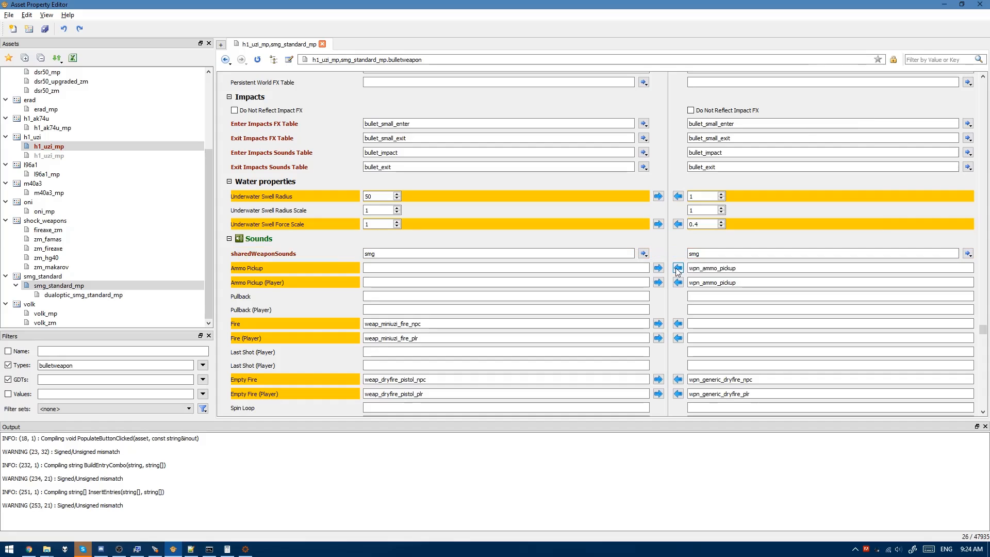
left_click(678, 268)
left_click(677, 282)
Step: Set the uzi's Killcam Start Fire sound to weap_miniuzi_fire_npc and its player version to weap_miniuzi_fire_plr
scroll(426, 273, "down", 1)
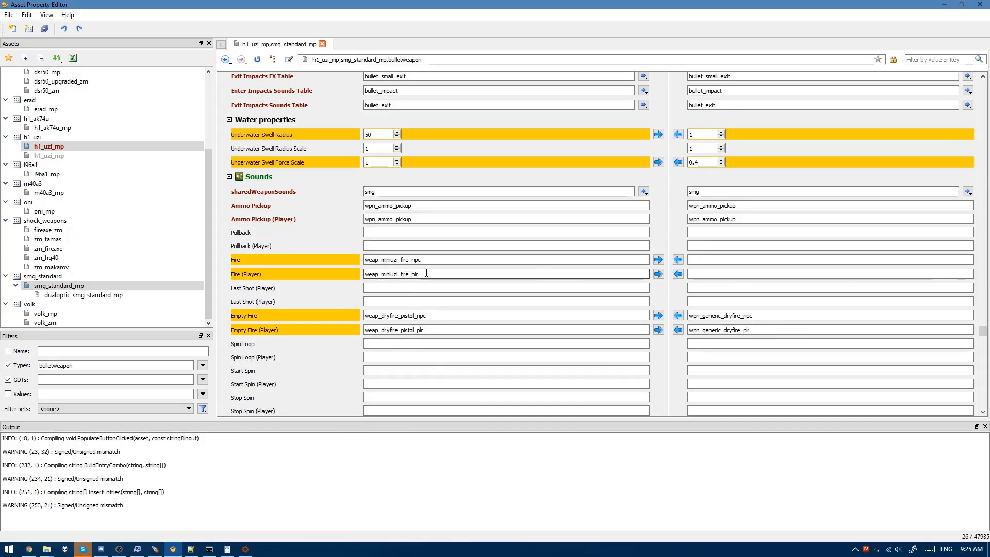
left_click_drag(444, 259, 356, 262)
left_click(450, 261)
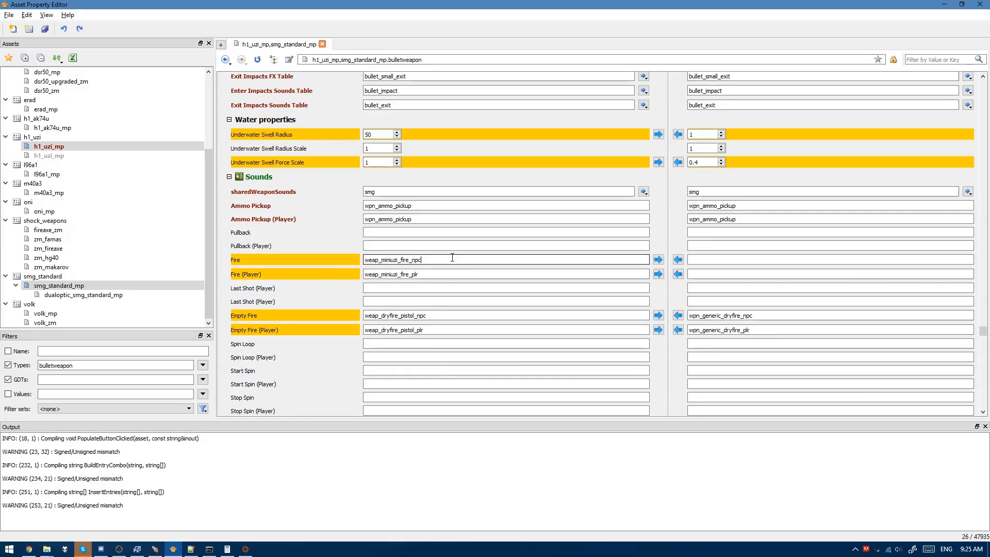
scroll(452, 258, "down", 3)
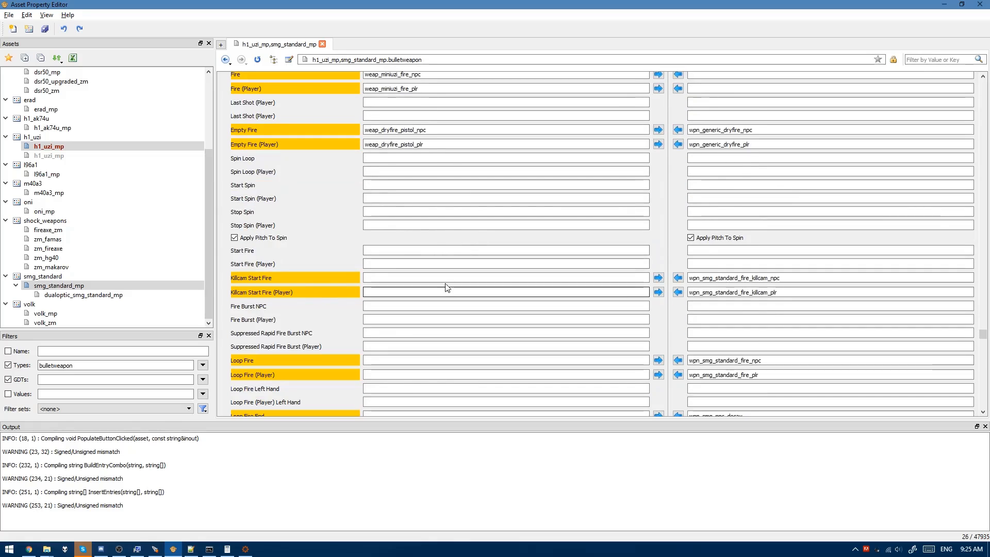
scroll(447, 287, "up", 1)
double_click(427, 105)
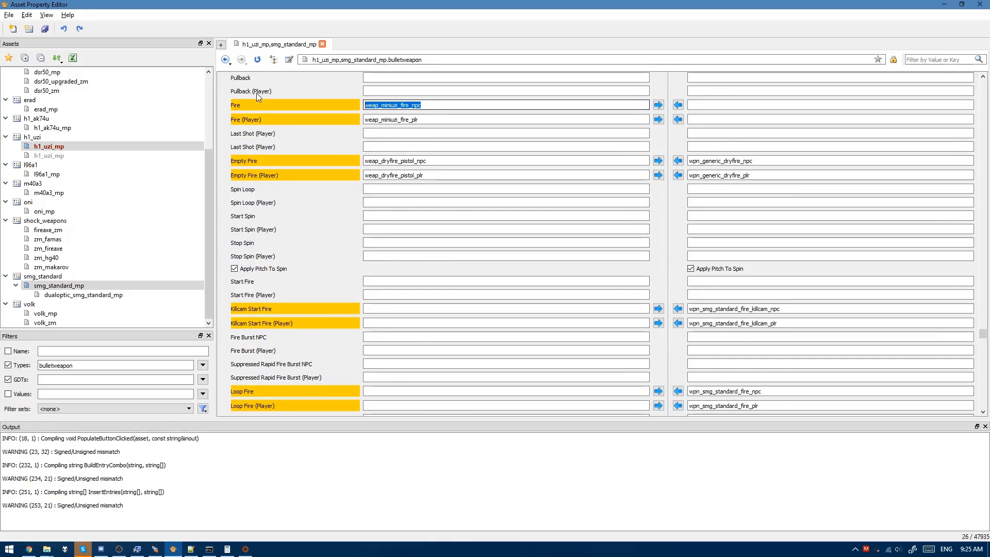
left_click(407, 312)
key("ctrl+v")
double_click(397, 119)
left_click(399, 323)
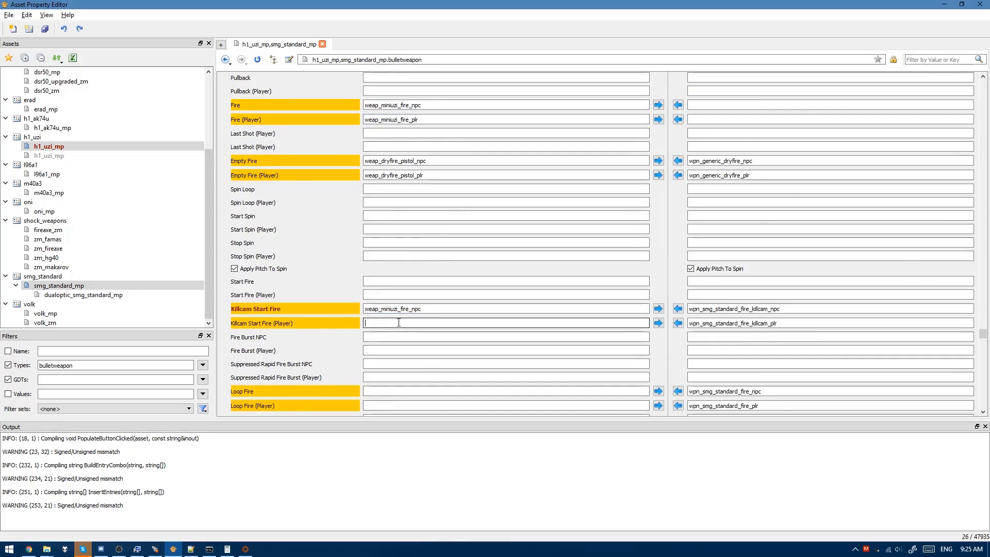
key("ctrl+v")
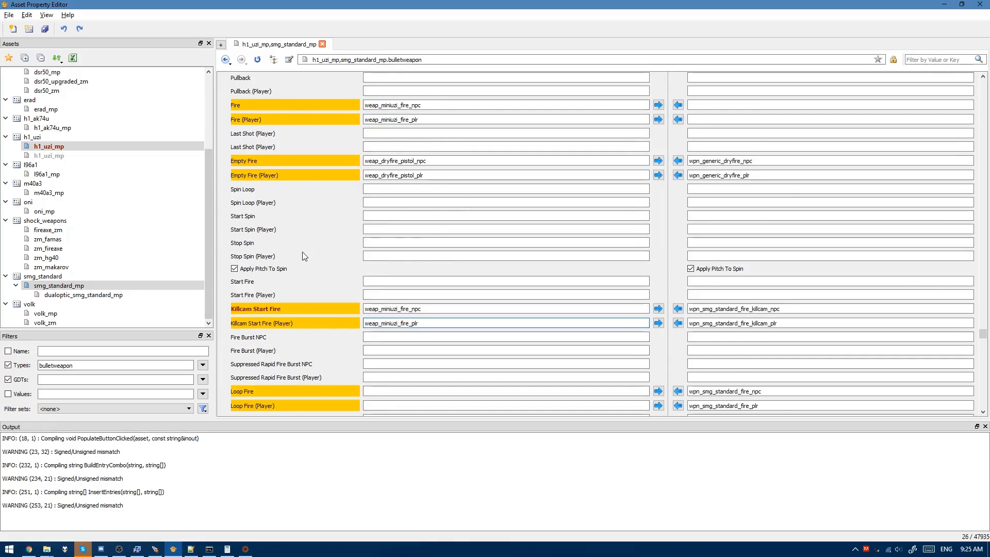
Step: Clear the weap_miniuzi_reload_npc sound from the uzi's Reload and Reload Empty fields
scroll(319, 226, "down", 3)
scroll(404, 296, "down", 7)
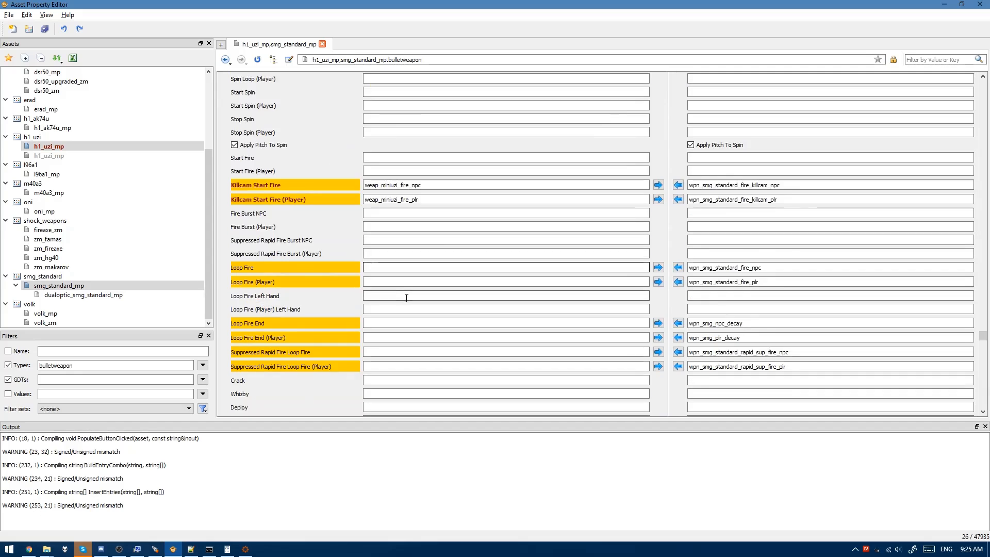
scroll(403, 297, "down", 2)
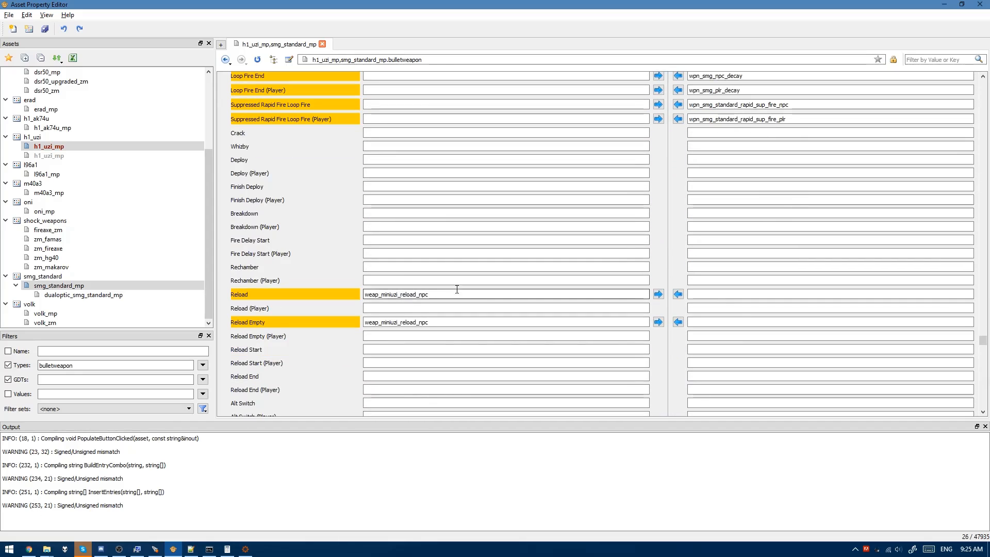
left_click_drag(454, 297, 280, 291)
key("Delete")
left_click(454, 325)
key("Delete")
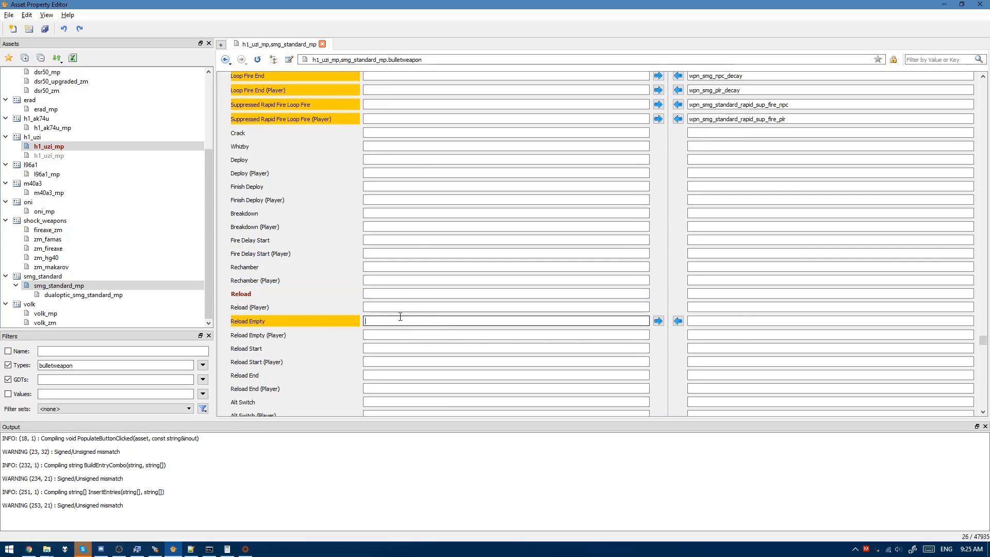
Step: Copy the First Raise, Put Away and Shell Casing sounds and the smg_fire Fire Rumble from smg_standard_mp to h1_uzi_mp
scroll(329, 299, "down", 3)
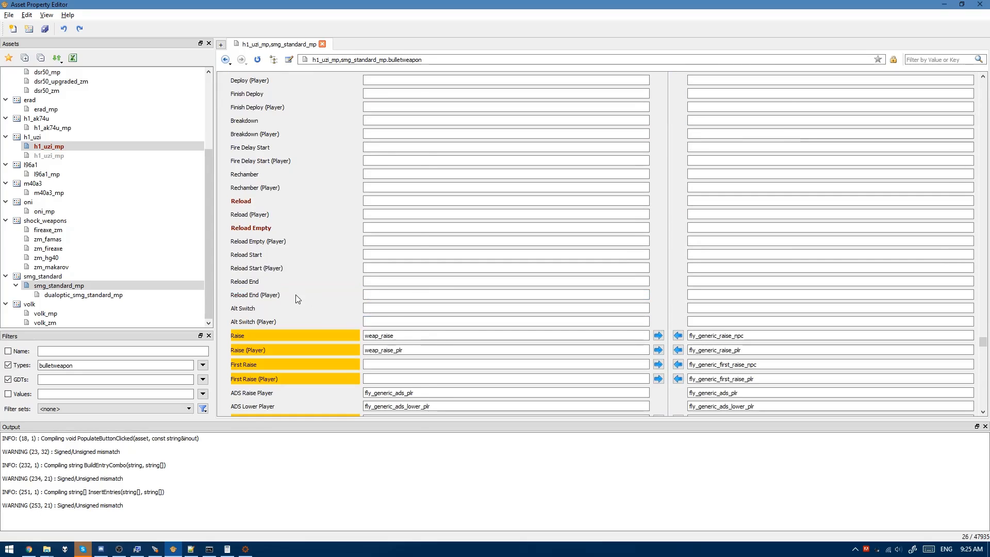
scroll(296, 296, "down", 2)
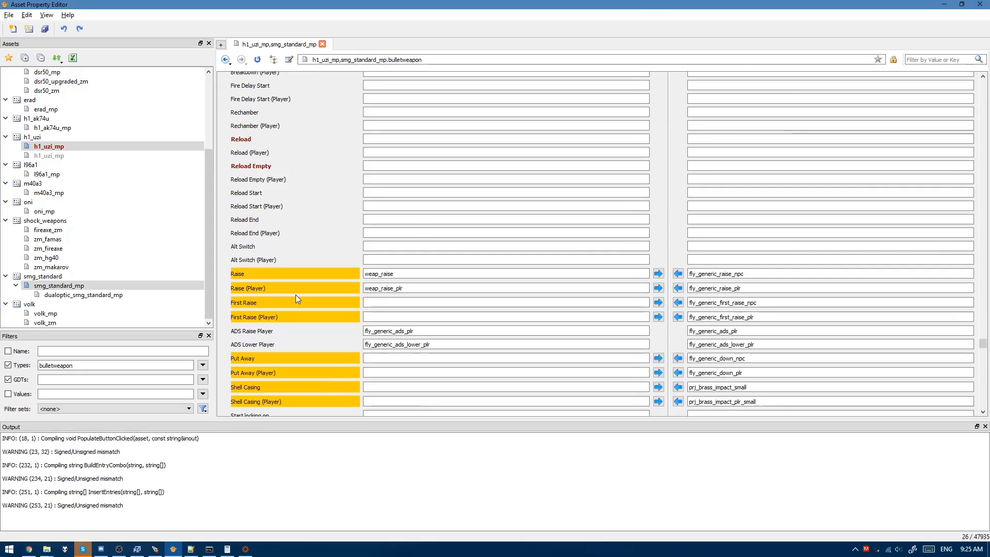
left_click(678, 302)
left_click(678, 316)
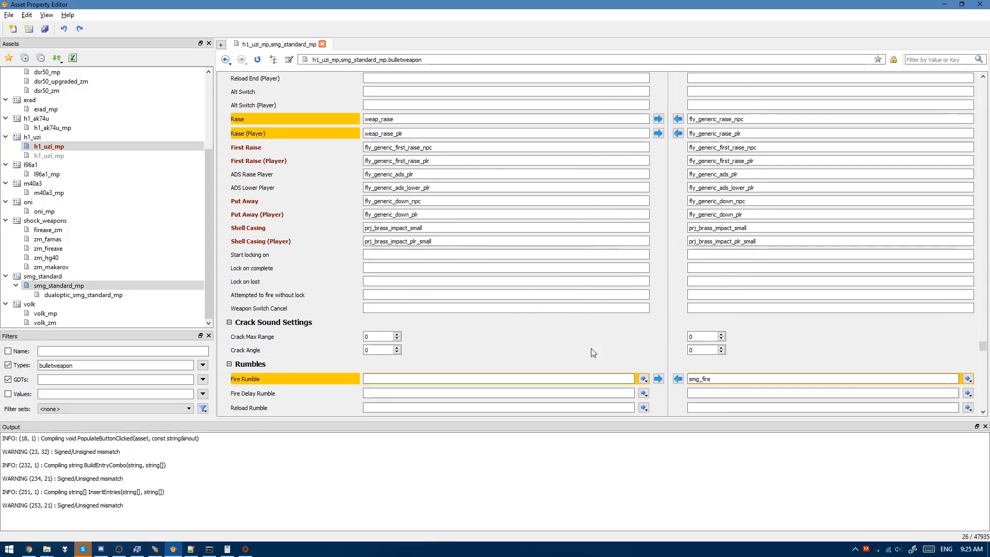
scroll(590, 348, "down", 3)
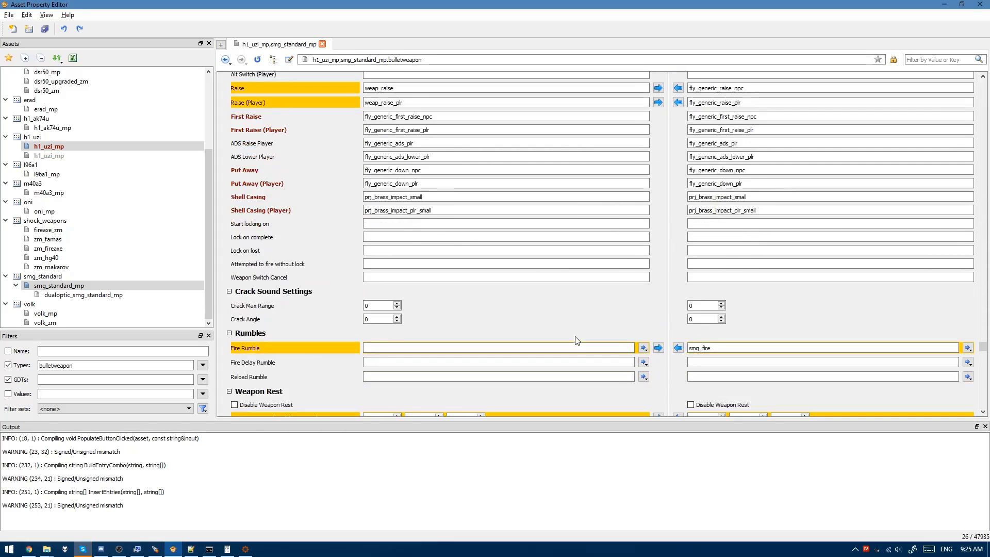
left_click(677, 316)
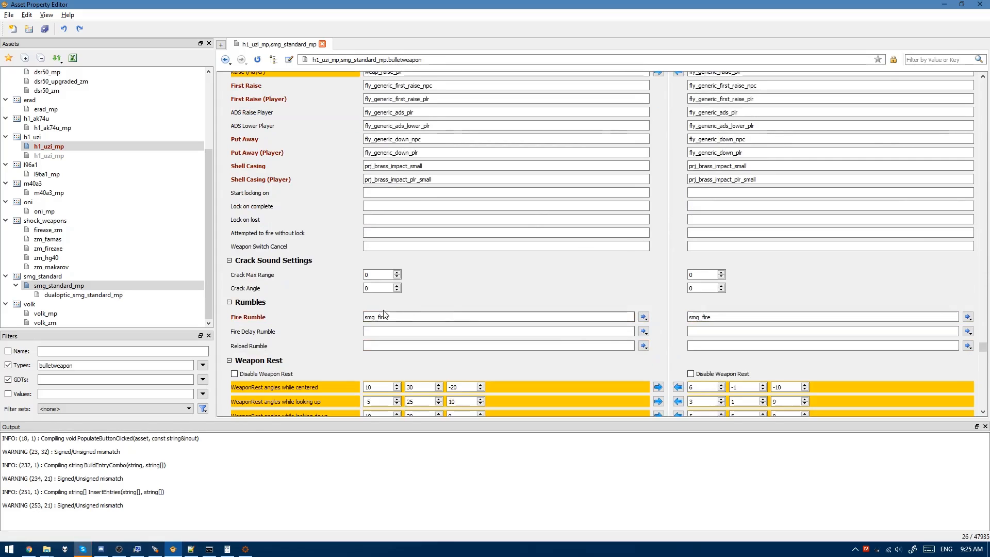
Step: Copy the Hud Icon with its 2:1 aspect and the Kill Icon from smg_standard_mp, and check the Mini-Uzi wiki page's HUD icon
scroll(324, 306, "down", 3)
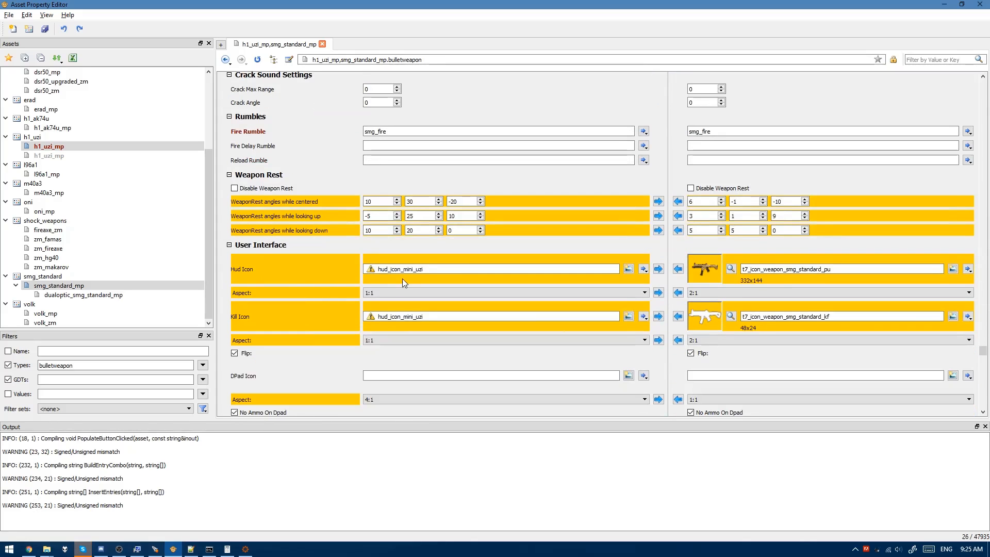
left_click(677, 269)
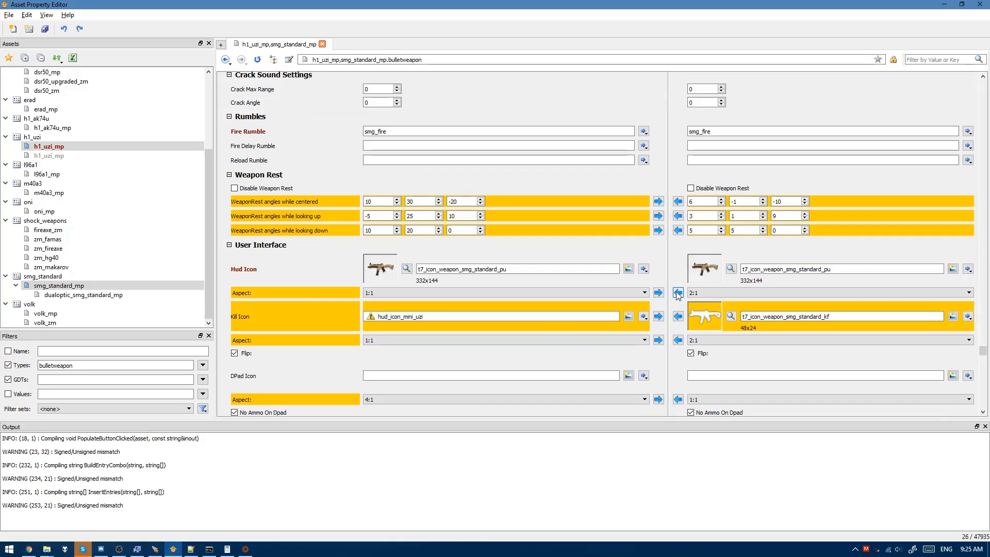
left_click(678, 317)
key("alt+Tab")
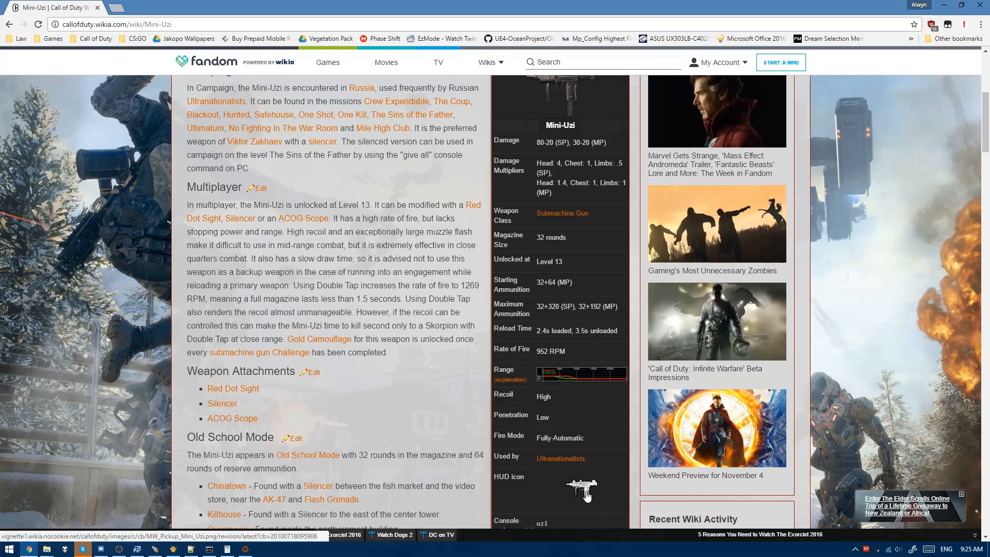
key("alt+Tab")
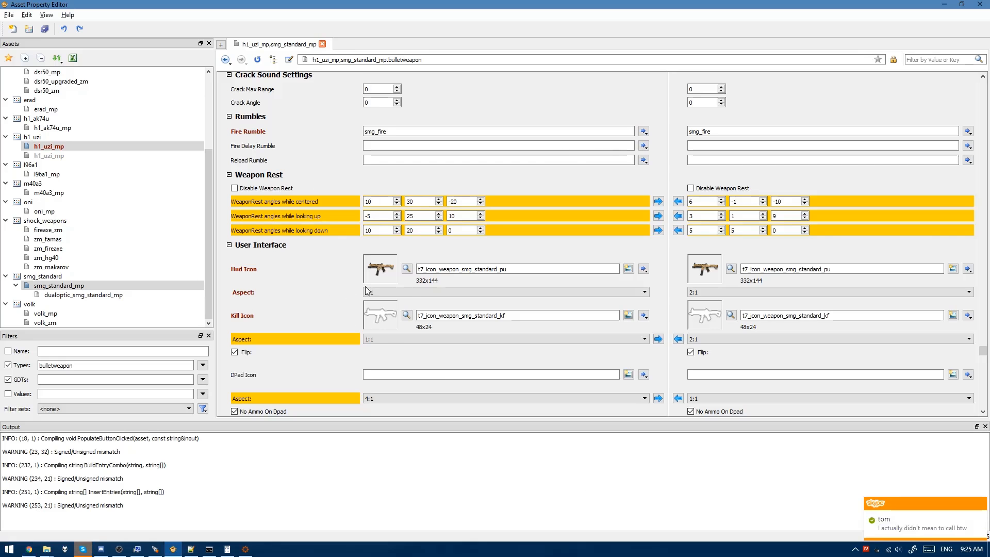
Step: Clear the uzi's Ammo Counter Icon and set its Fire Type Icon to hud_mp_firerate_auto, matching smg_standard_mp
scroll(398, 277, "down", 2)
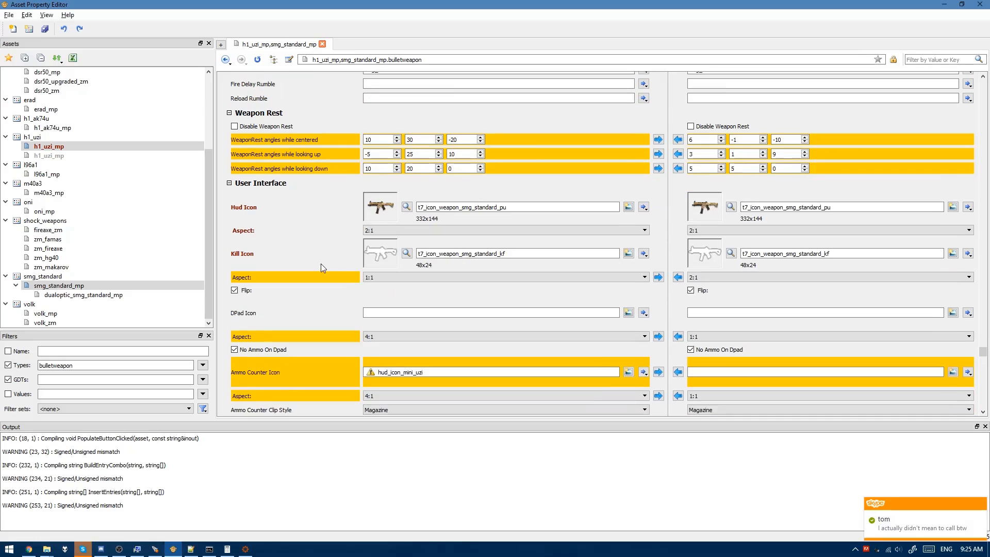
scroll(321, 264, "down", 4)
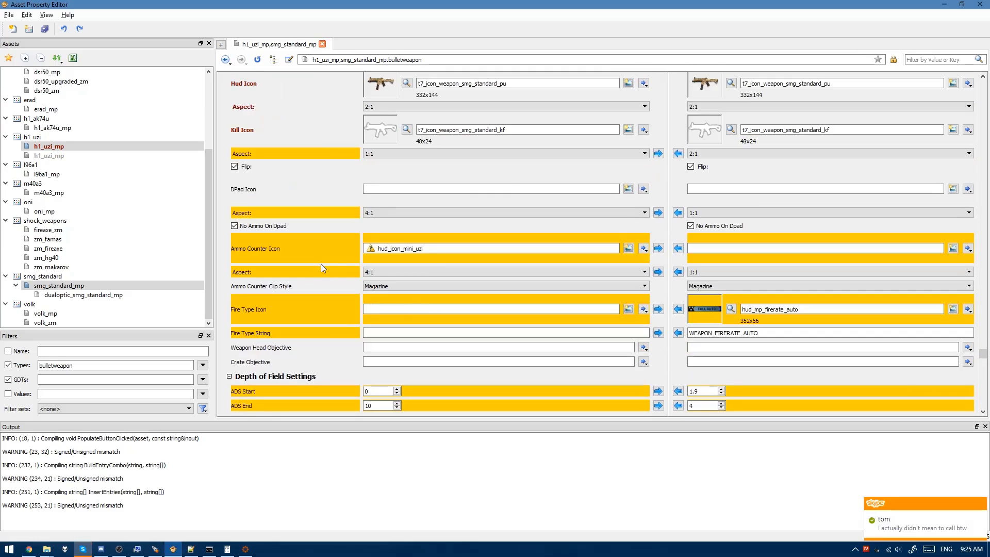
left_click(678, 249)
left_click(678, 309)
Step: Save all changes made to the h1_uzi_mp weapon asset
scroll(641, 299, "down", 3)
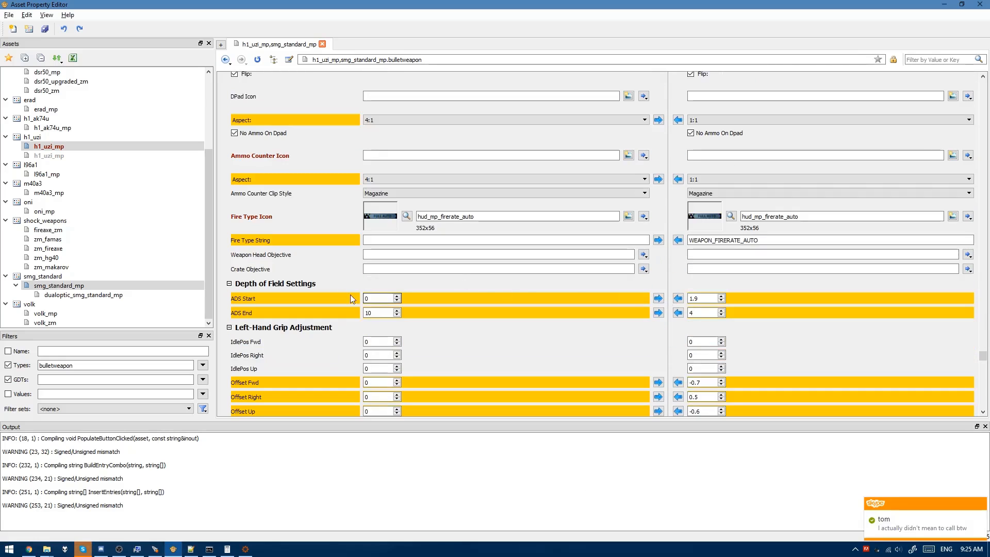
key("ctrl+s")
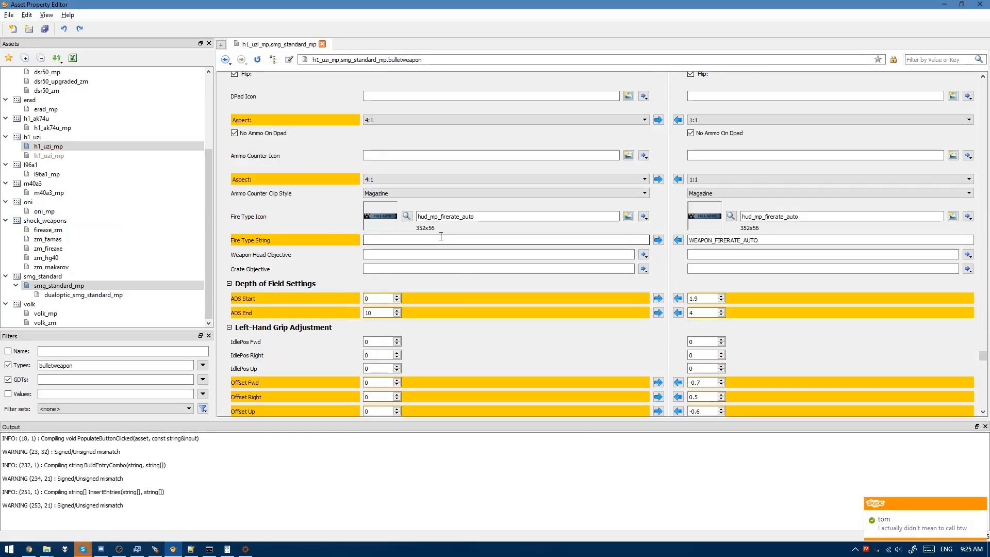
left_click(8, 16)
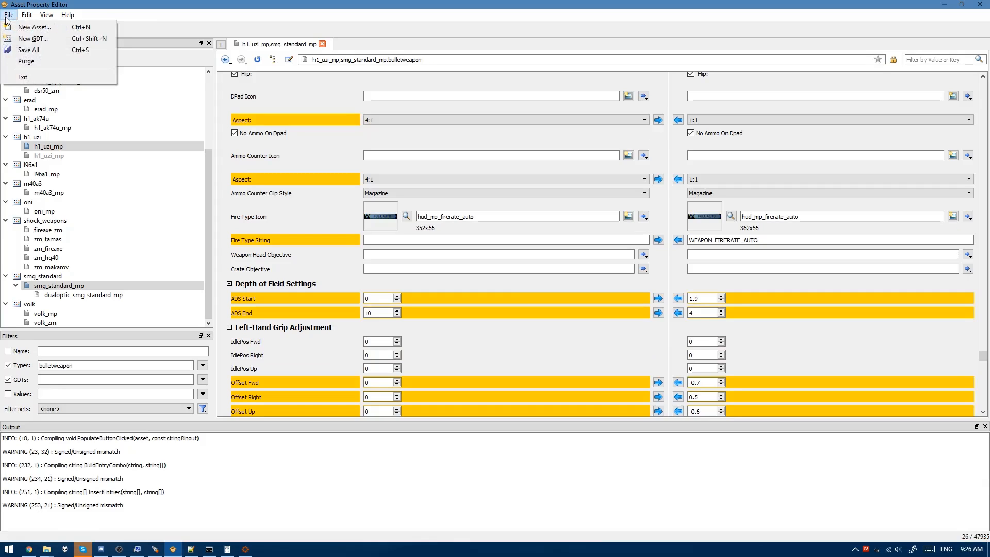
left_click(31, 48)
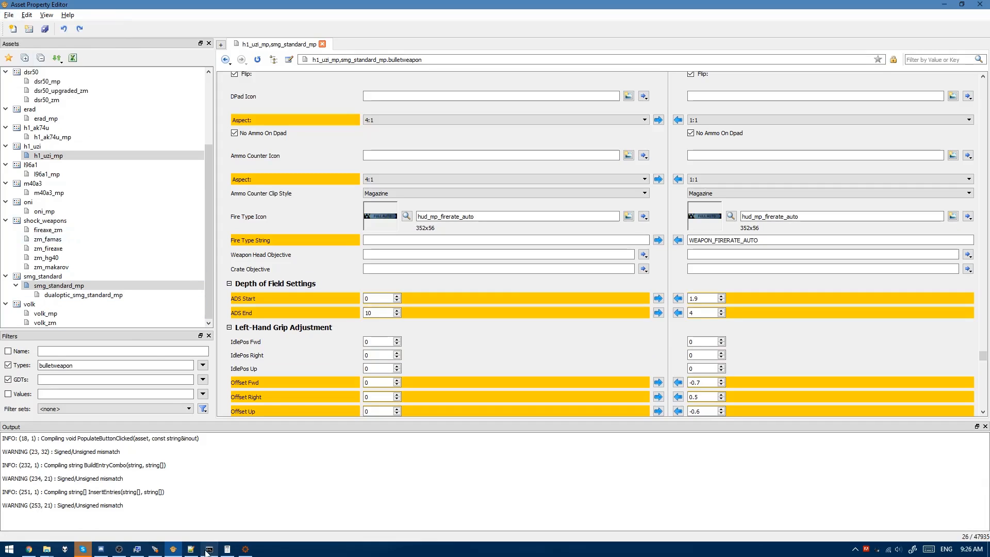
Step: Add the line weapon,h1_uzi_mp below weapon,erad_mp in the mp_boxmap zone file and save it
left_click(155, 549)
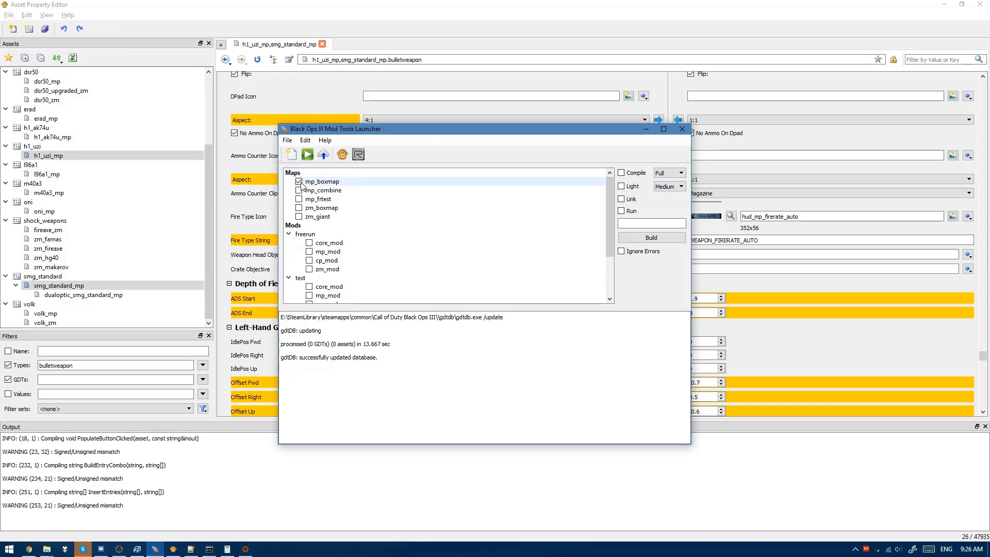
left_click(315, 183)
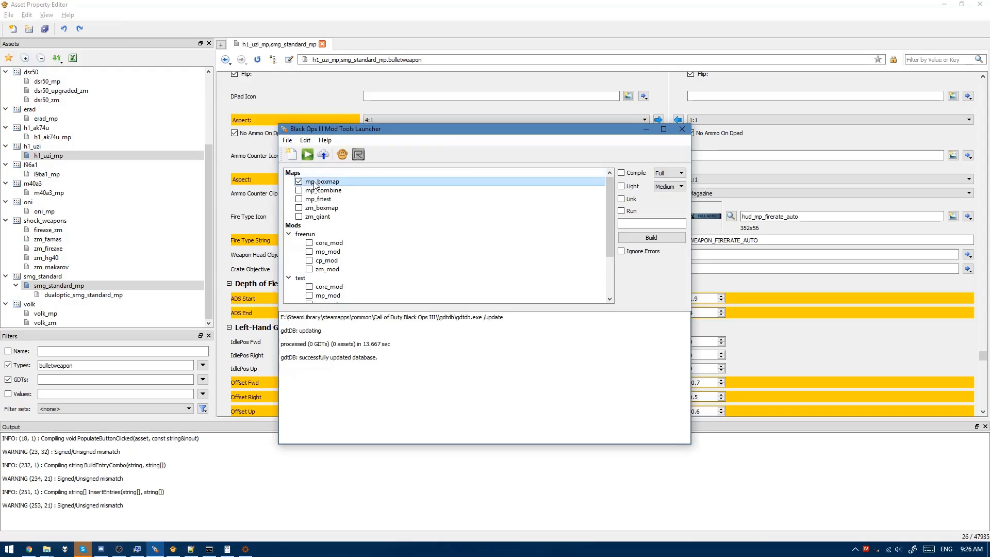
right_click(315, 184)
left_click(356, 188)
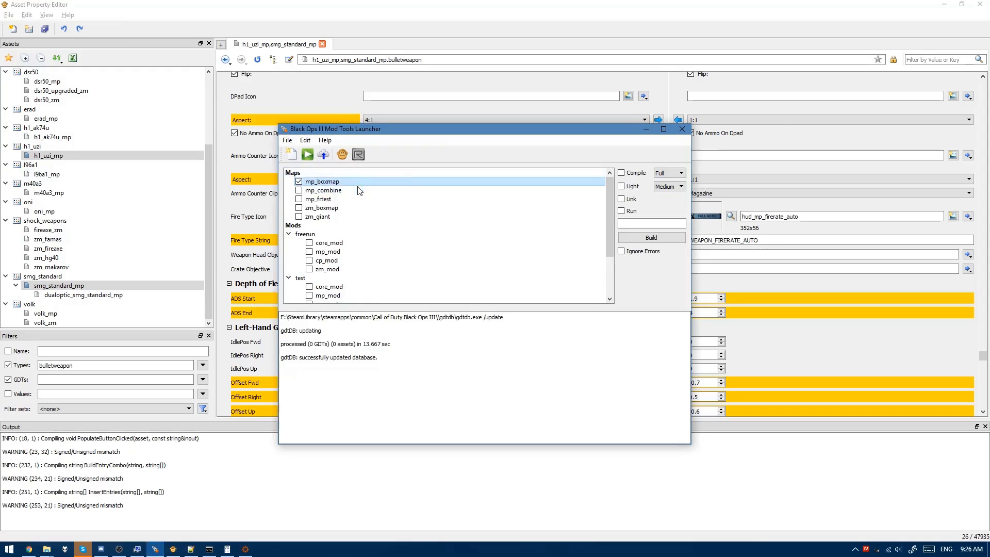
left_click(101, 274)
key("Return")
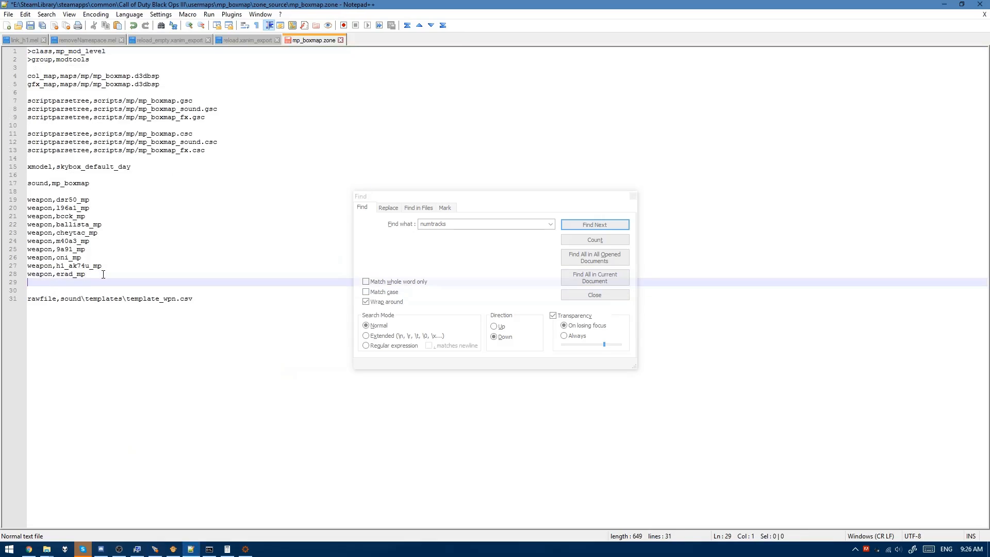
type("weapoi")
type("h1_uzi_mp")
key("ctrl+s")
Step: Add the line weaponfull,h1_uzi_mp below the h1_ak74u_mp entry in the test mod's mp_mod zone file and save it
key("alt+Tab")
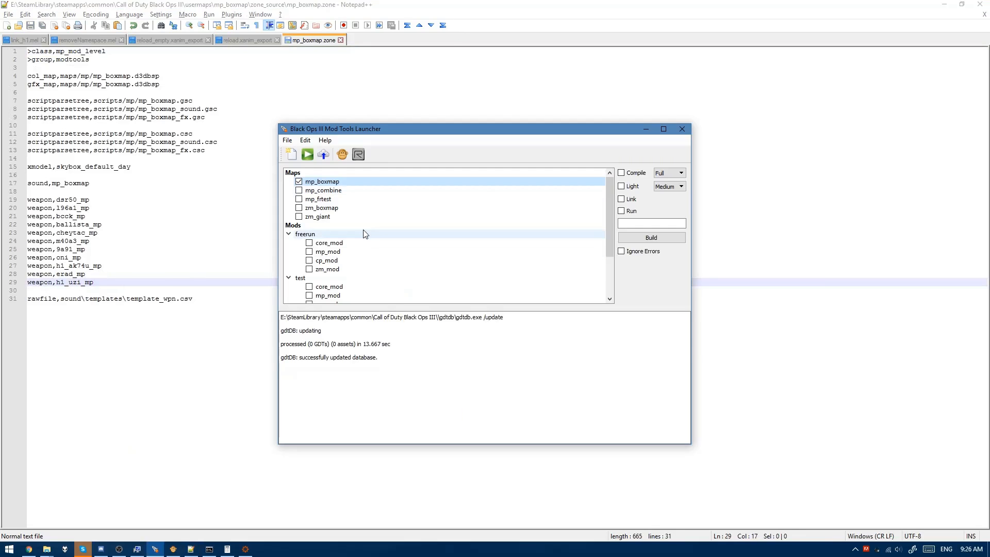
scroll(345, 259, "down", 1)
right_click(335, 269)
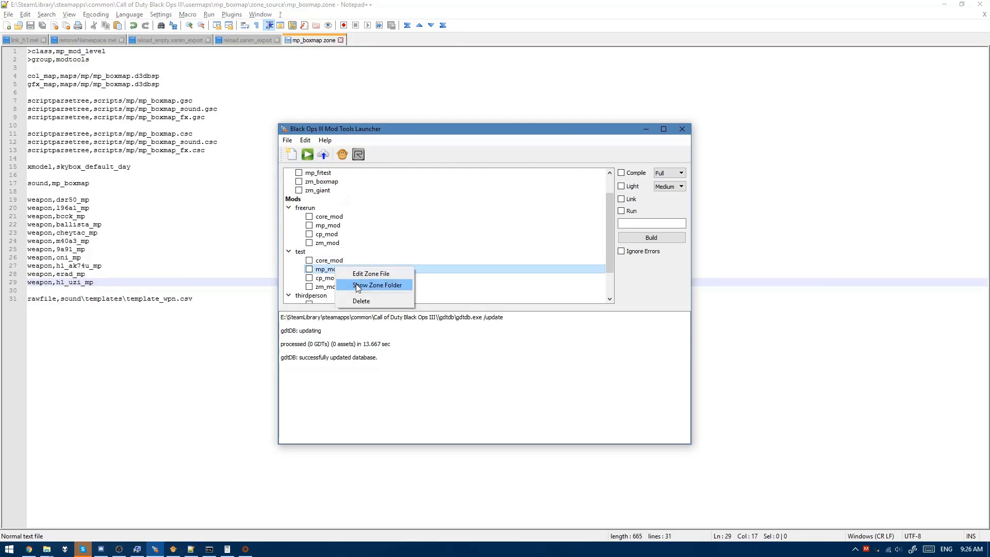
left_click(368, 274)
left_click_drag(69, 166, 18, 169)
left_click(164, 169)
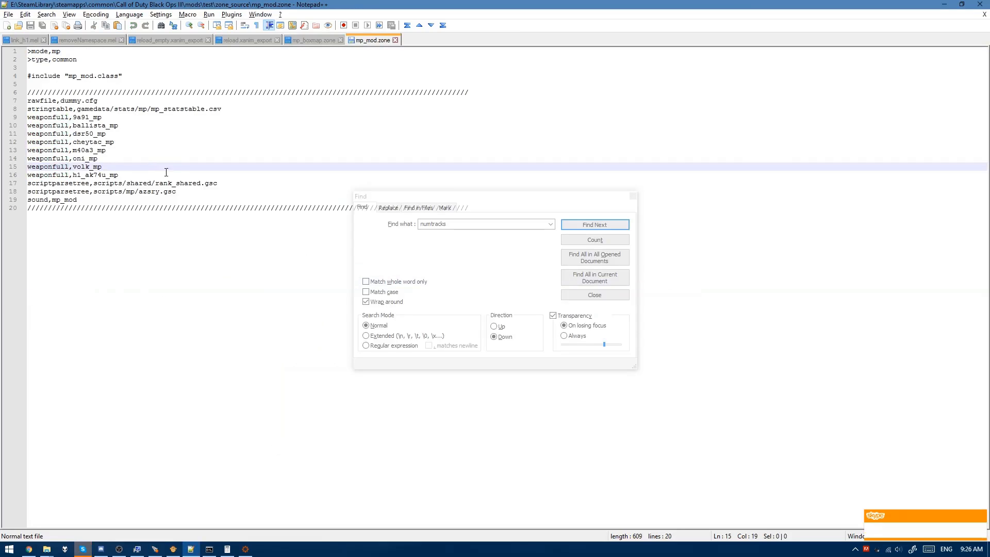
left_click(160, 178)
key("Return")
type("weaponf")
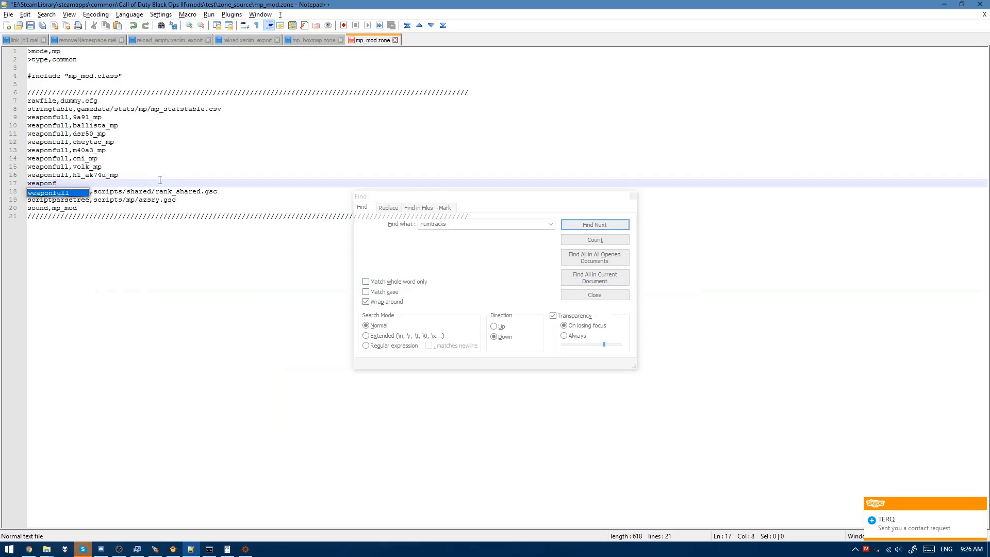
type("ull,h1_uzi_mp")
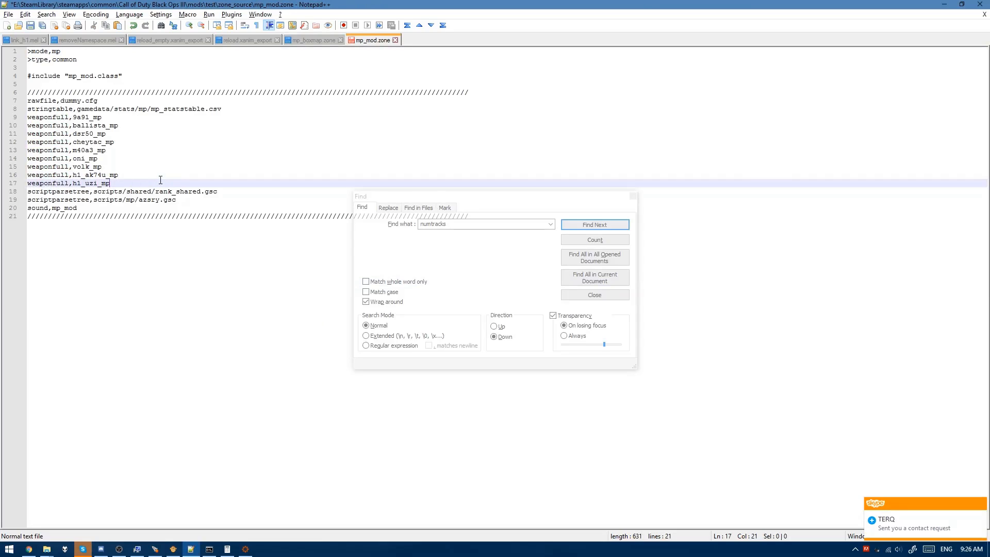
key("ctrl+s")
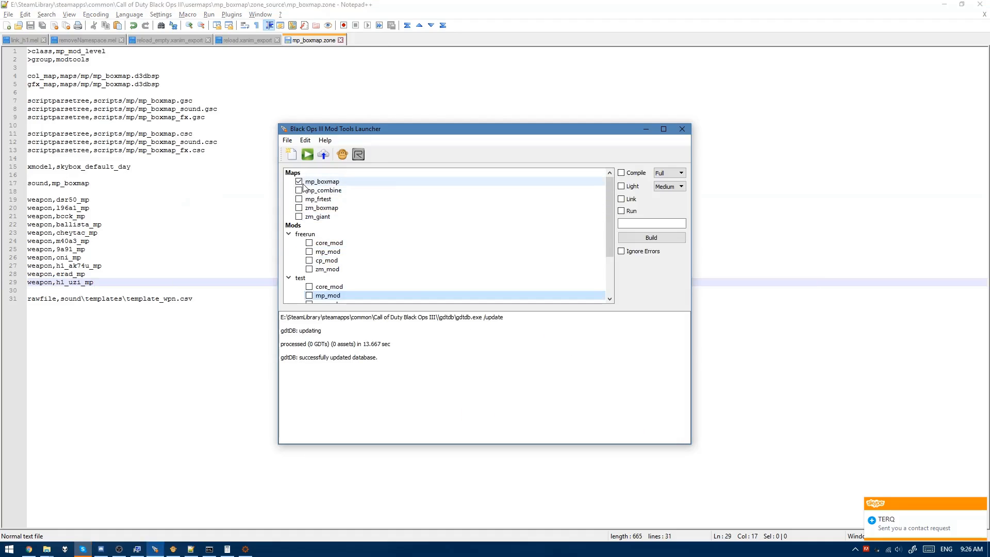
Step: Open mp_boxmap in the Radiant level editor, view the floor with the weapon pickups, and bring up the Entity Browser
left_click(312, 182)
left_click(358, 154)
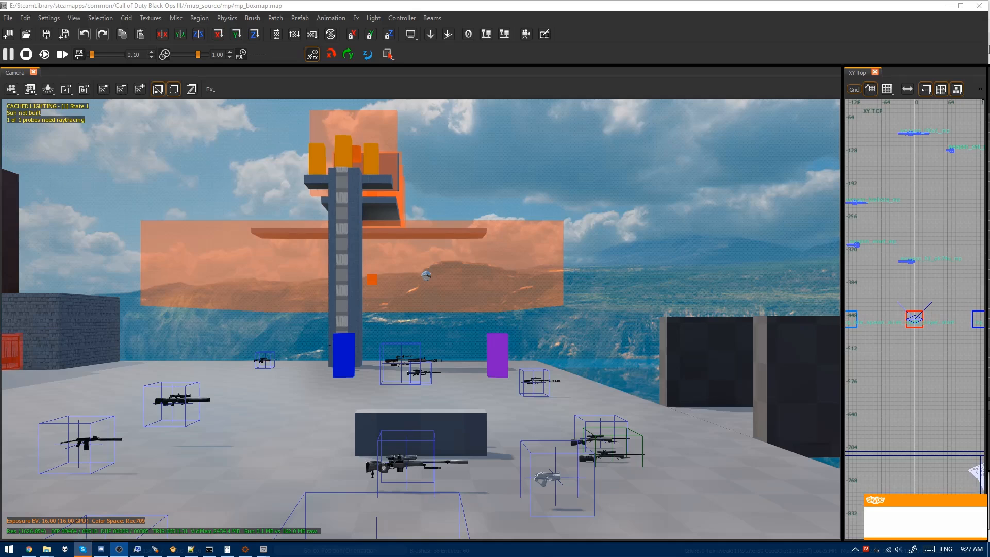
left_click(374, 393)
right_click_drag(372, 202, 397, 190)
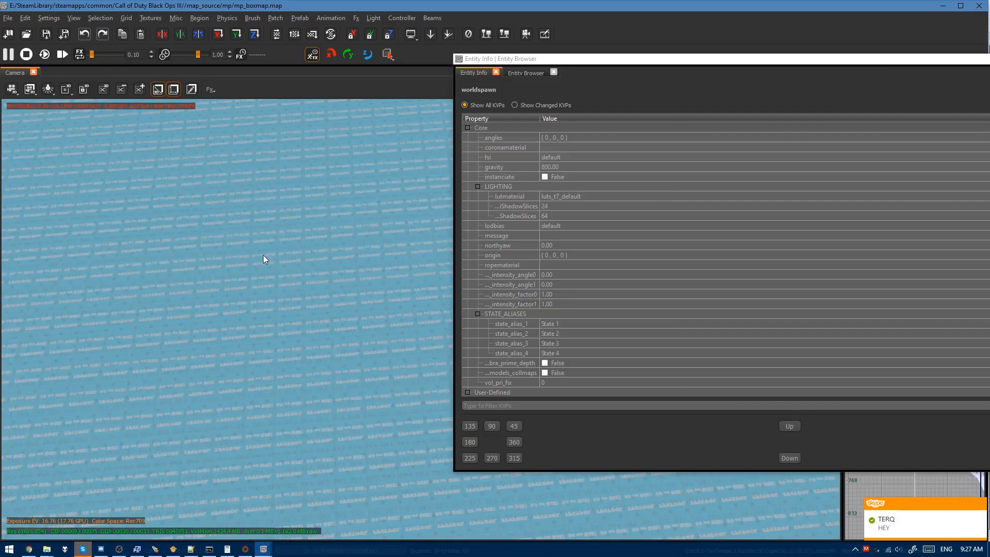
right_click_drag(263, 254, 428, 113)
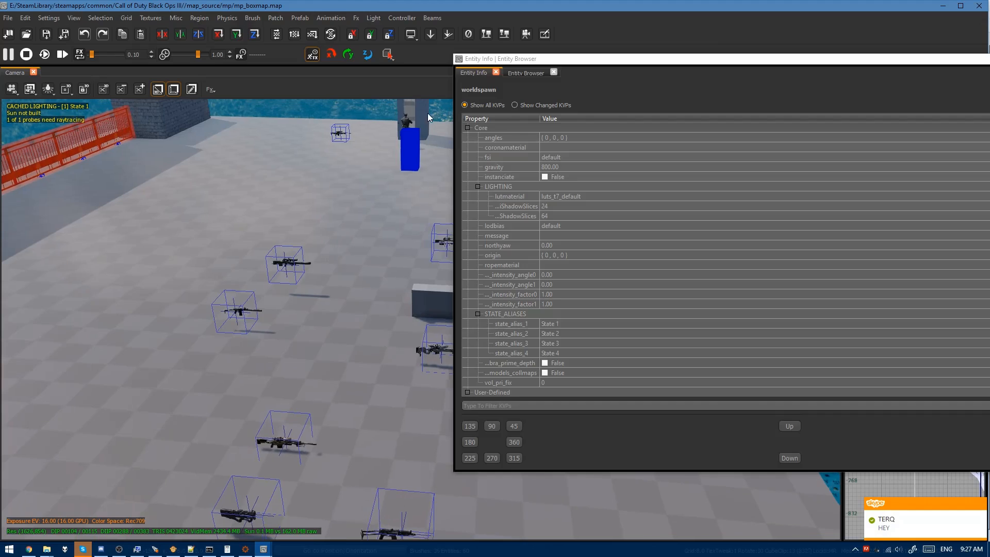
left_click_drag(508, 62, 543, 76)
left_click(568, 87)
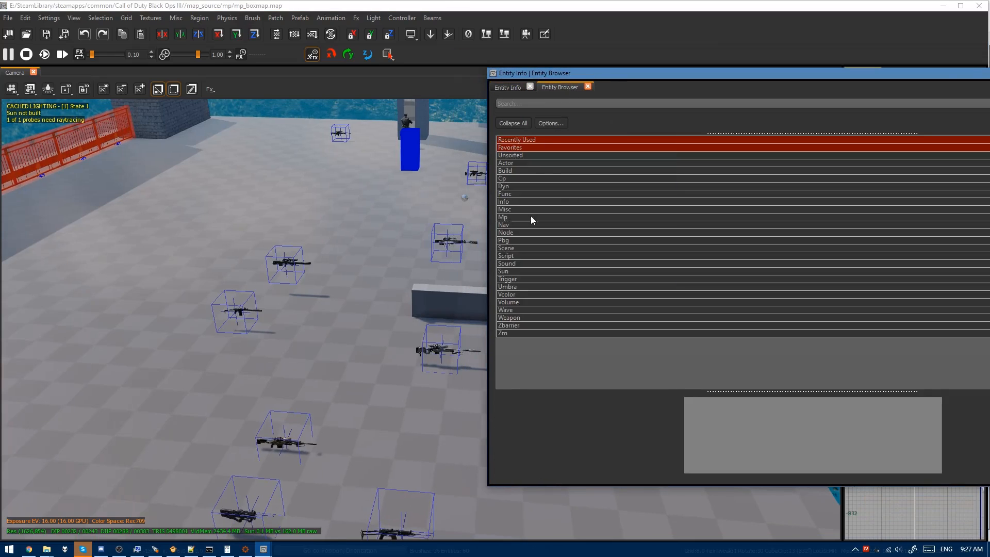
right_click(469, 17)
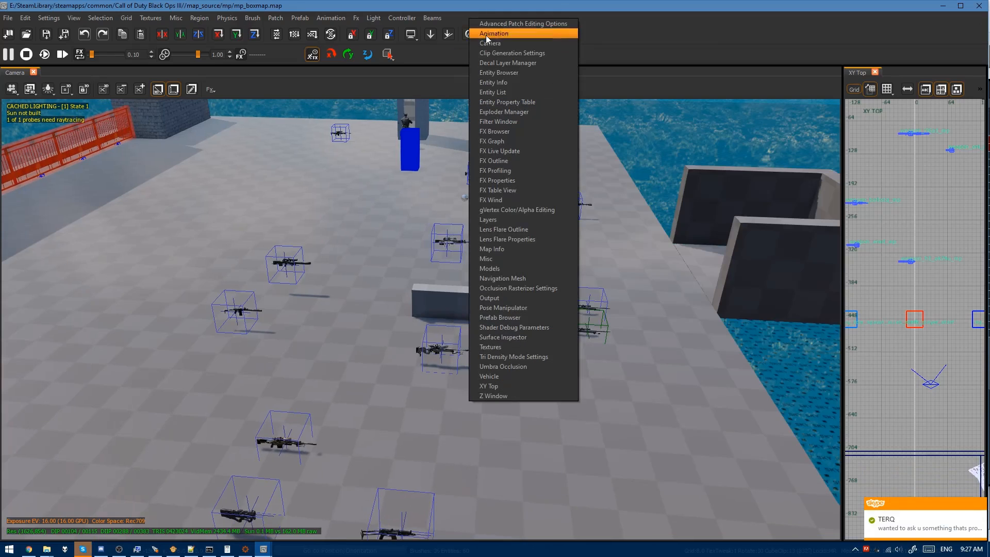
left_click(499, 72)
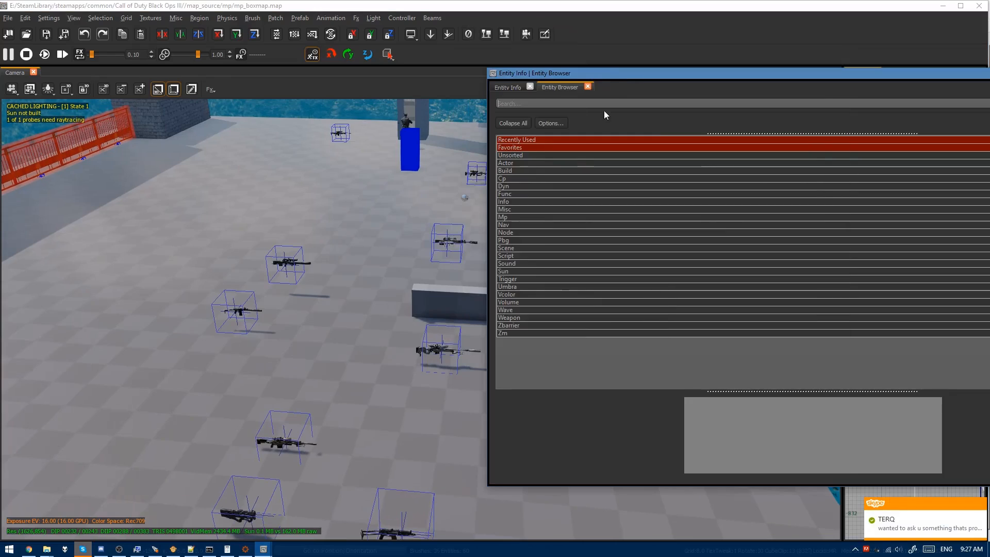
Step: Place the H1 Uzi_mp weapon entity on the map floor near the red railing, beside the other weapon pickups
double_click(524, 315)
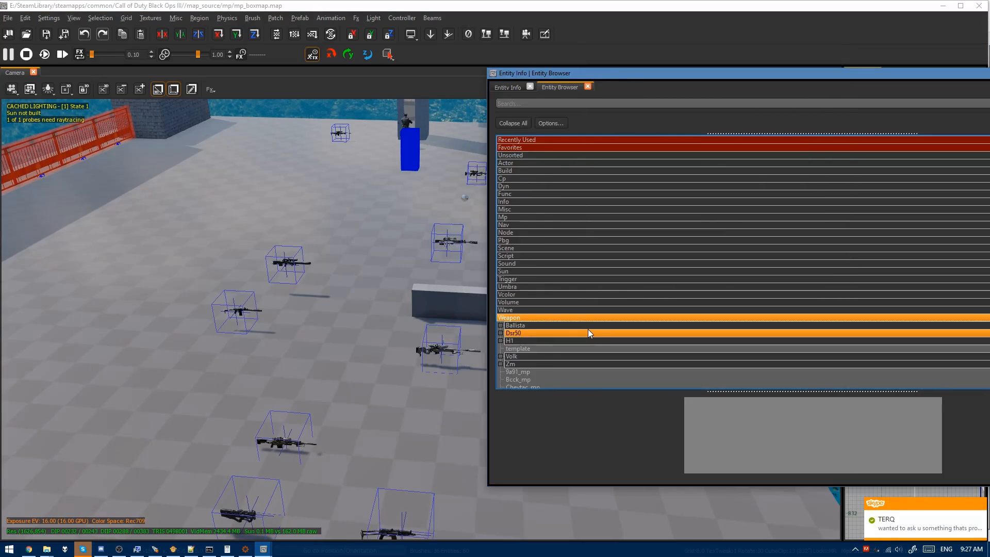
scroll(587, 329, "down", 1)
double_click(518, 320)
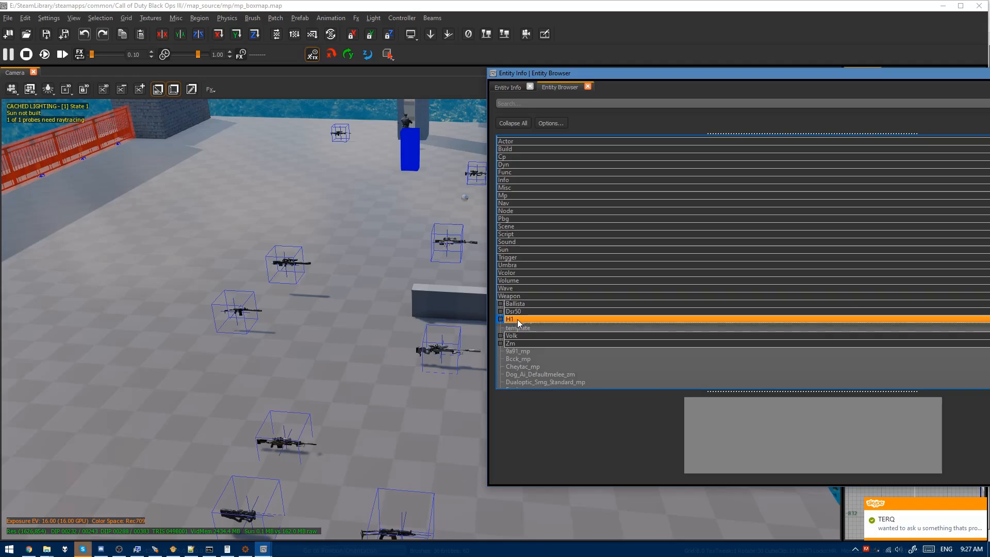
scroll(533, 333, "down", 3)
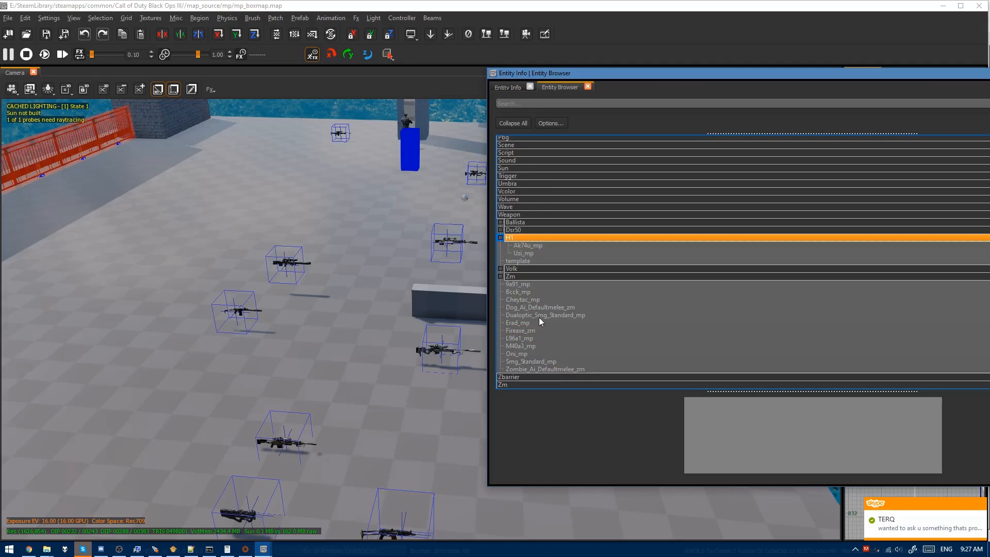
left_click(530, 253)
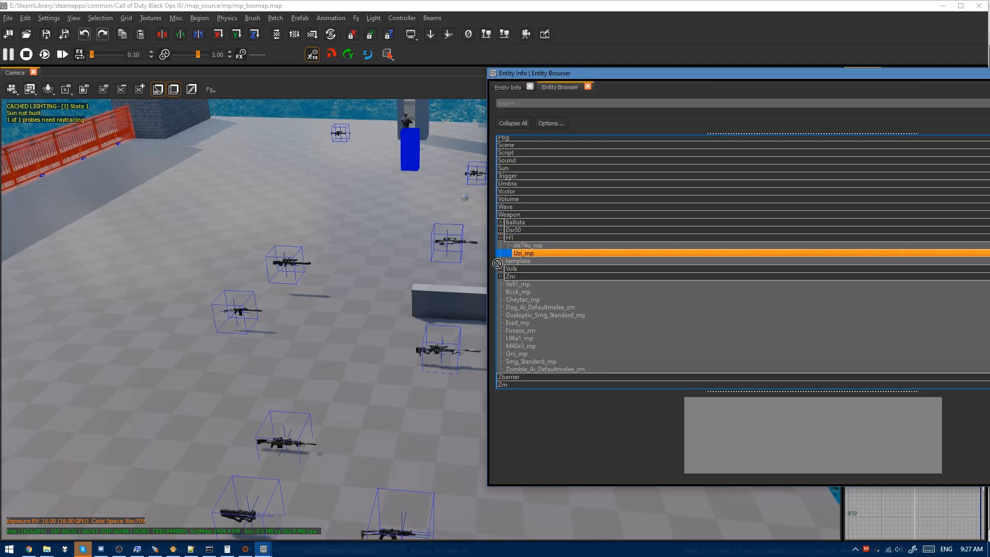
left_click(78, 216)
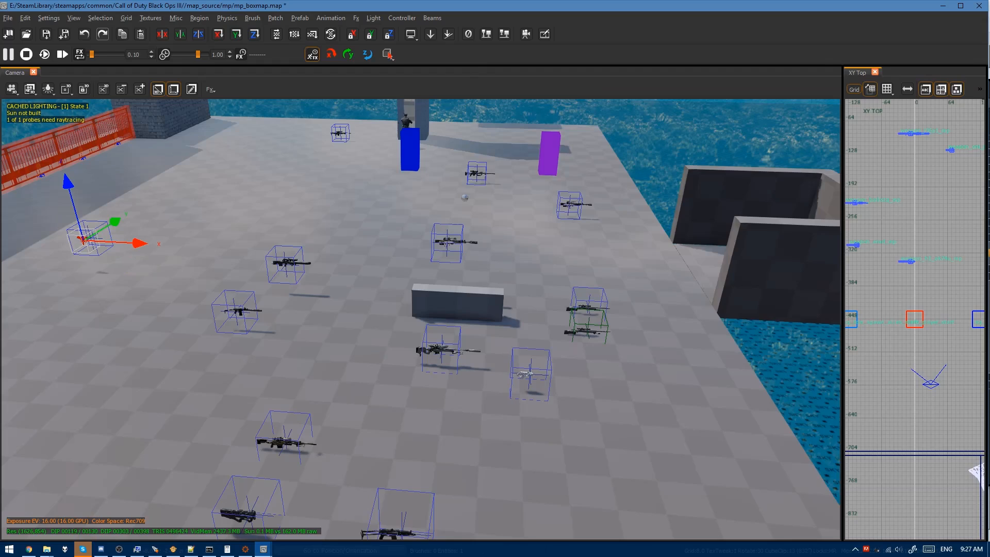
Step: Set SUSPENDED to True on the placed weapon_h1_uzi_mp entity, then save the map and close the level editor
key("n")
left_click(505, 89)
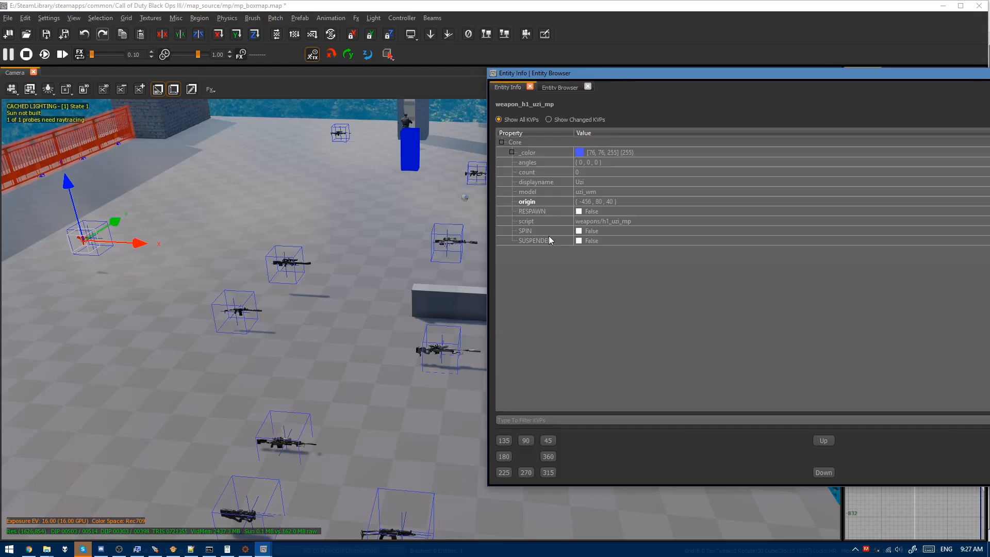
left_click(578, 242)
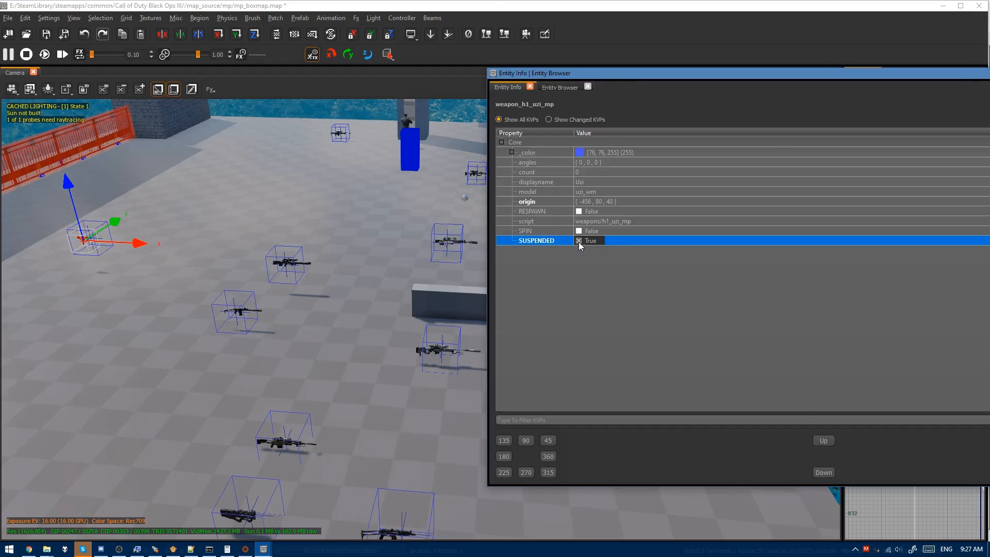
key("n")
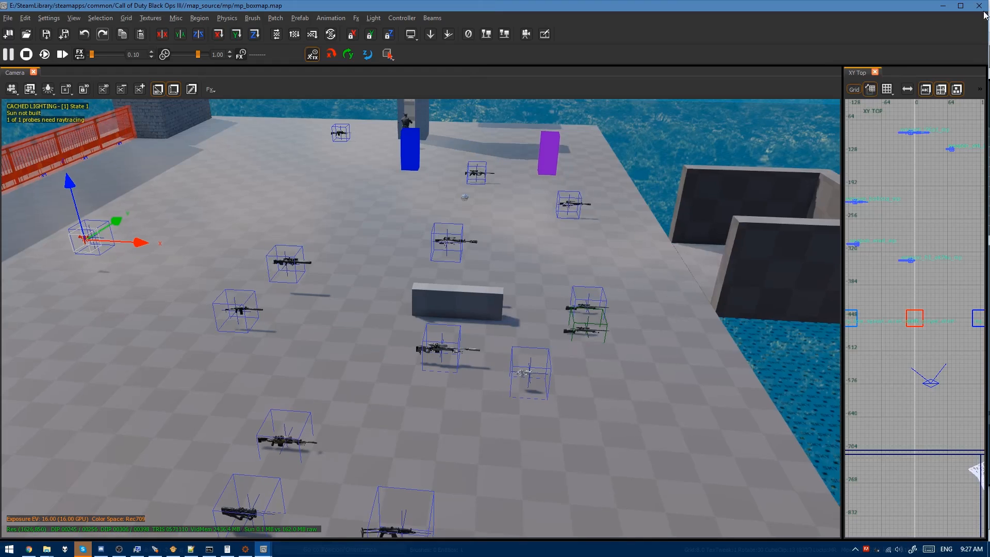
left_click(978, 11)
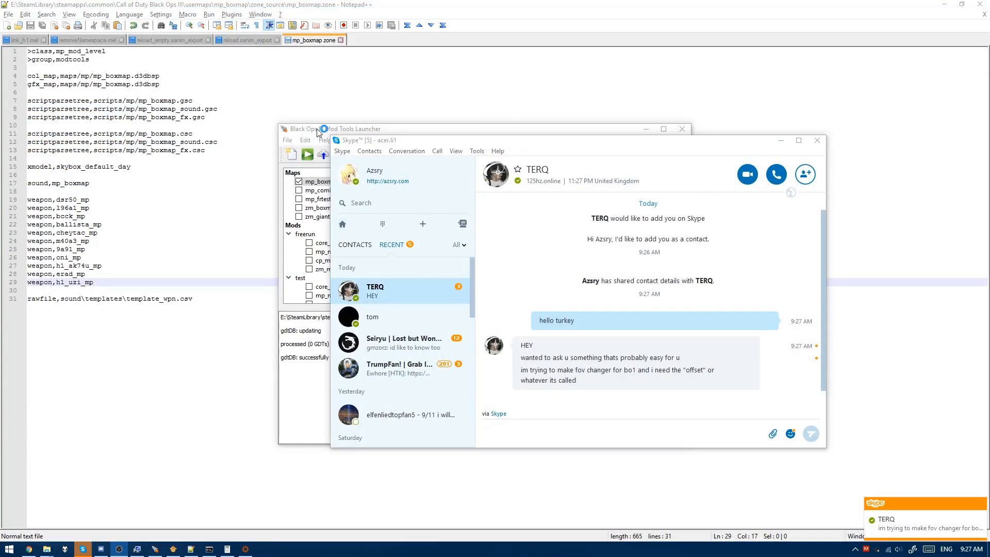
Step: Build mp_boxmap from the Mod Tools Launcher with Compile enabled
left_click(323, 193)
left_click(627, 172)
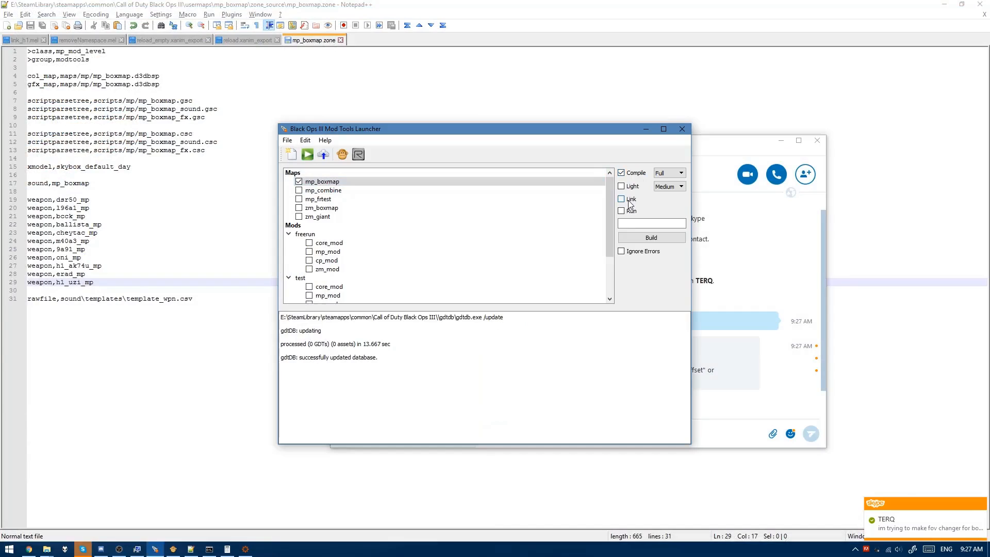
left_click(635, 237)
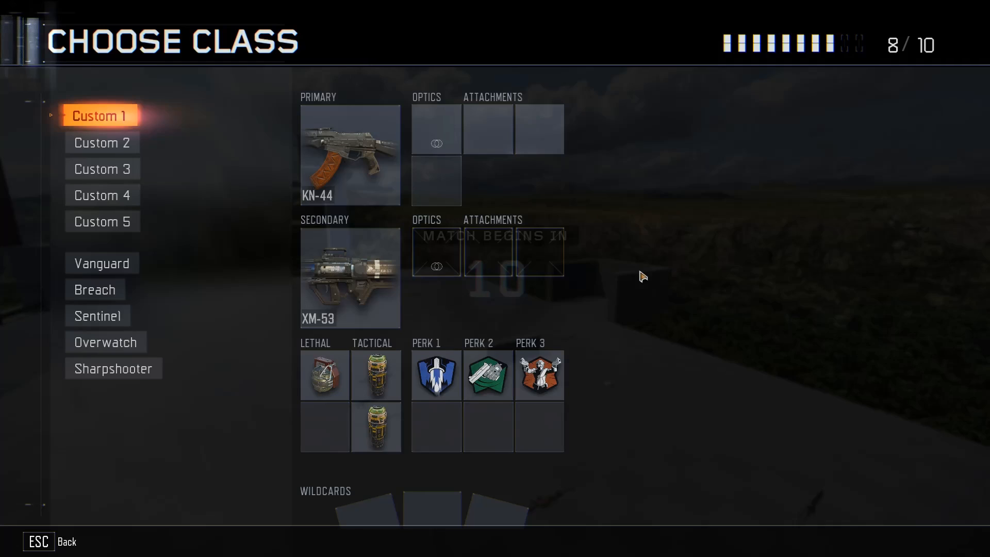
Step: Join the test match with a custom class and skip the countdown with /timescale 10, resetting timescale to 1
left_click(122, 140)
key("grave")
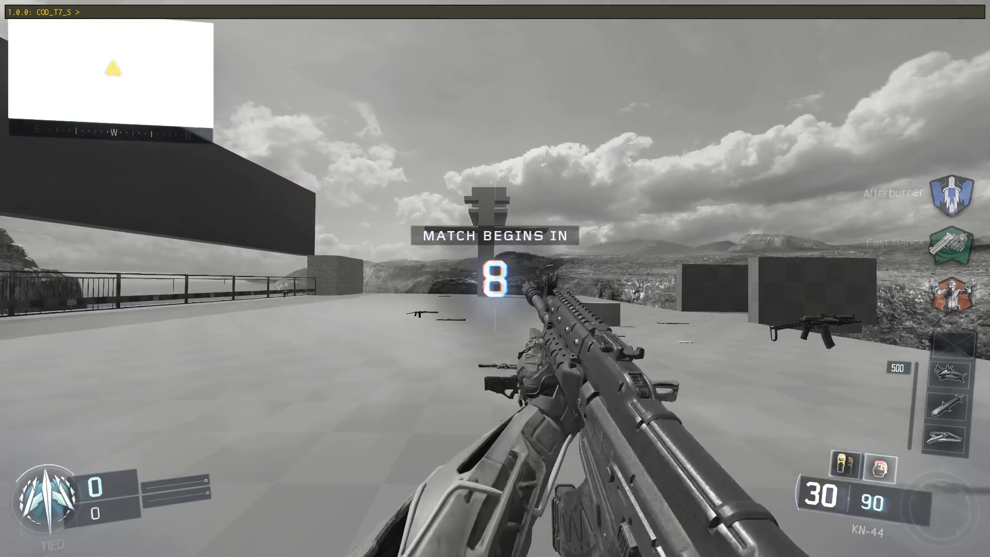
type("/timescale 10")
key("Return")
key("Up")
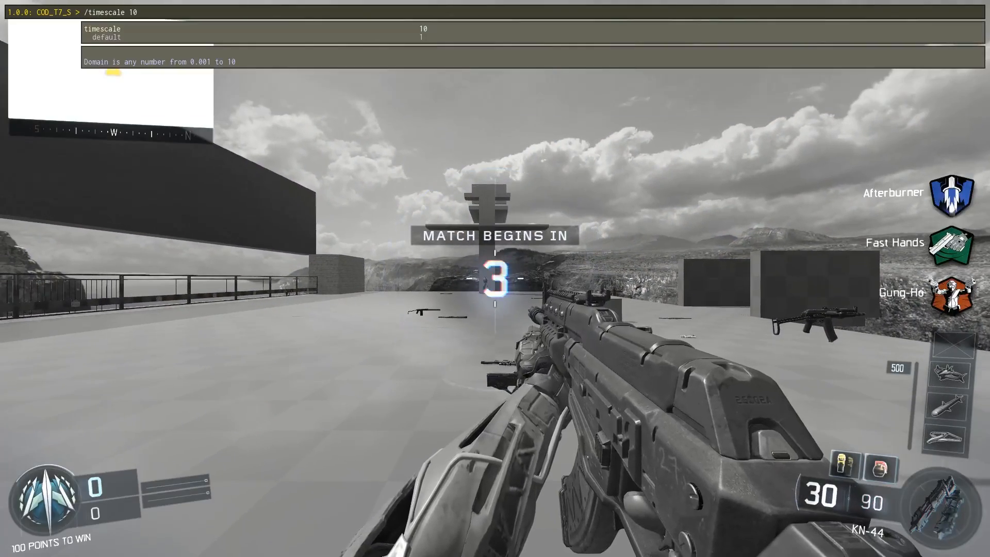
key("BackSpace")
key("Return")
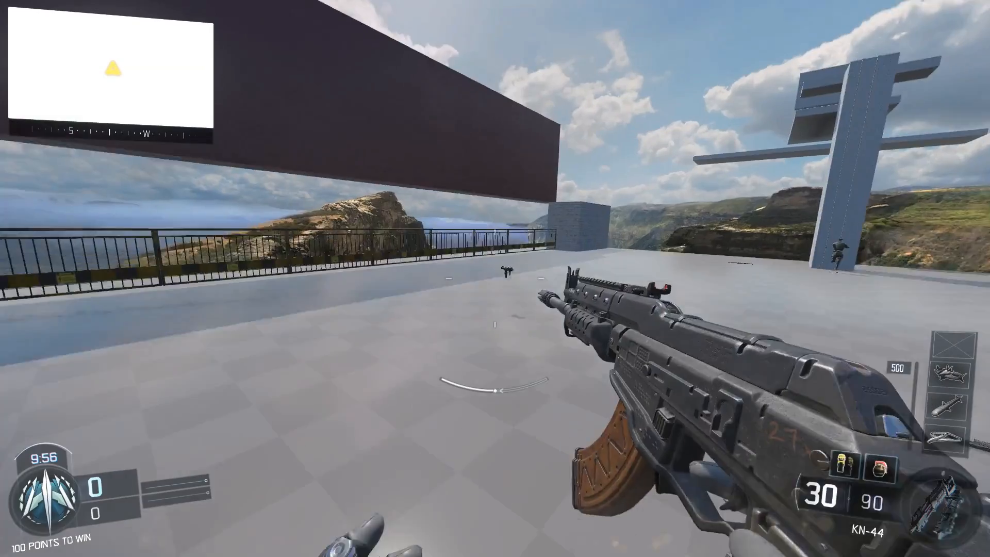
Step: Pick up the Uzi from the map floor and refill its ammo with the /give console command
key("f")
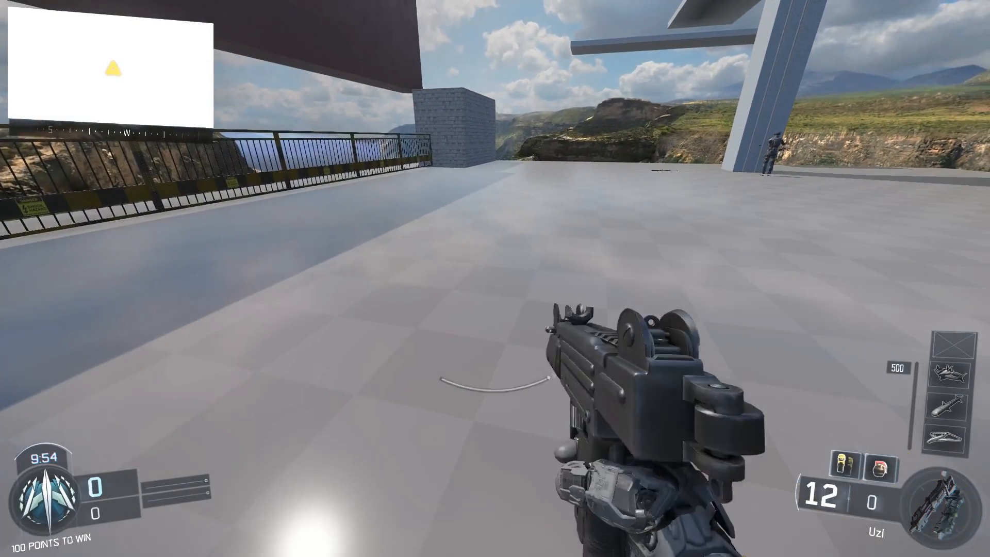
key("grave")
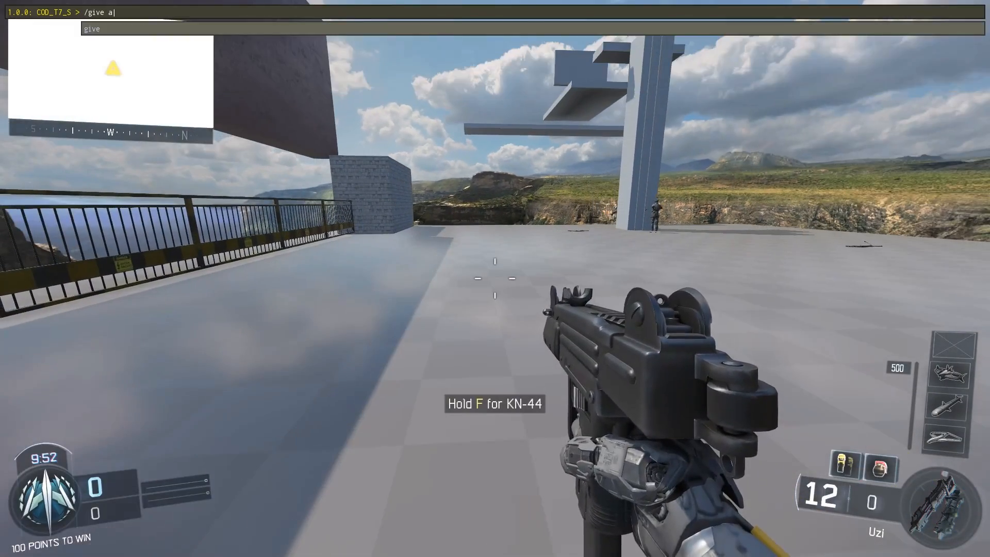
key("Up")
key("Up")
key("Return")
Step: Aim down the Uzi's sights and fire several shots at the brick block to check its animations and effects
right_click(494, 279)
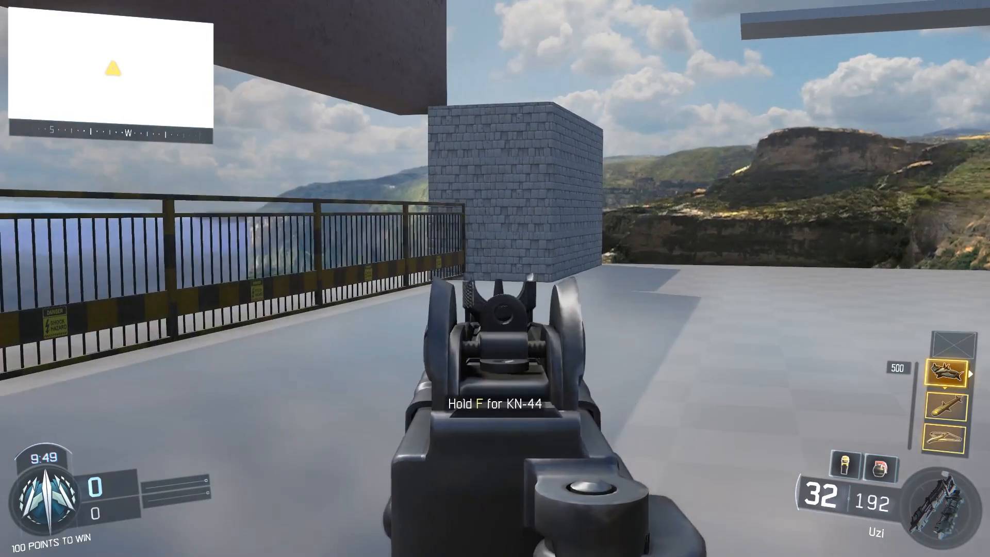
left_click(495, 278)
left_click(495, 279)
left_click(495, 278)
left_click(494, 278)
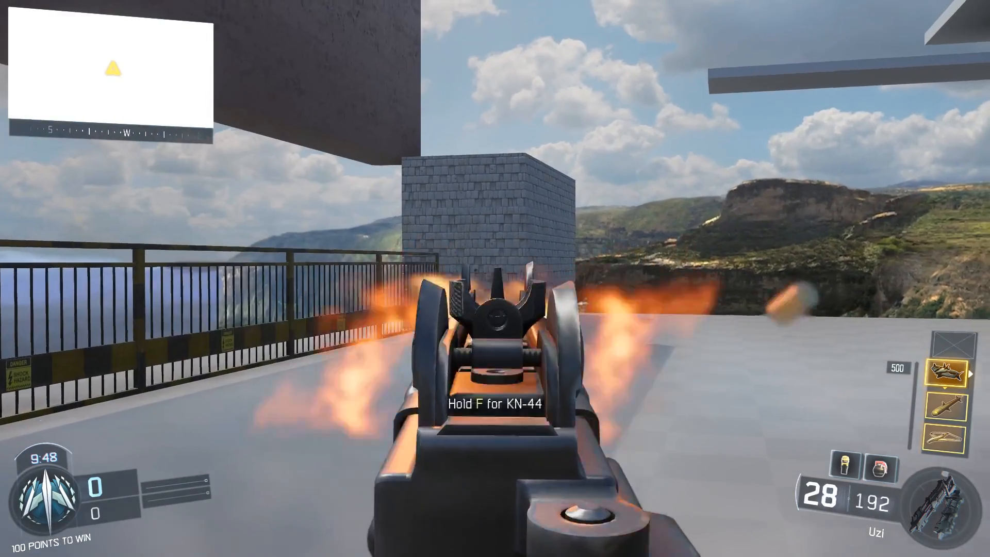
left_click(495, 279)
left_click(495, 278)
key("w")
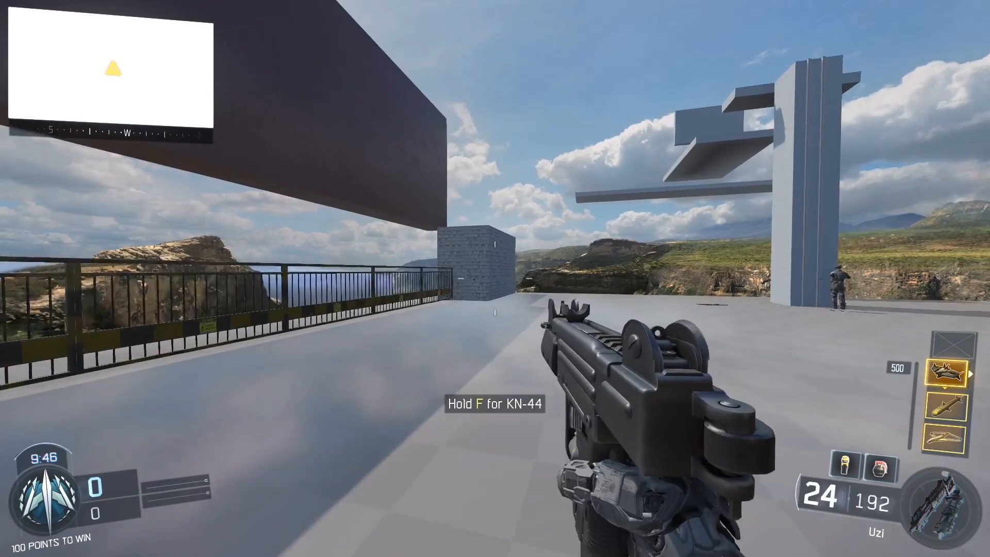
Step: Check the Uzi's melee, movement and weapon-switch animations while running past the brick block
key("v")
key("w")
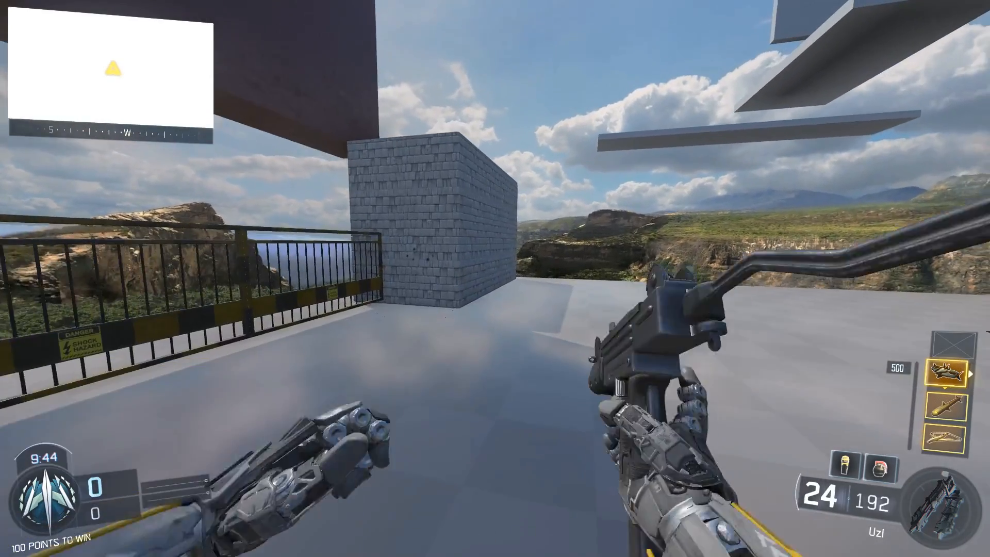
key("w")
key("1")
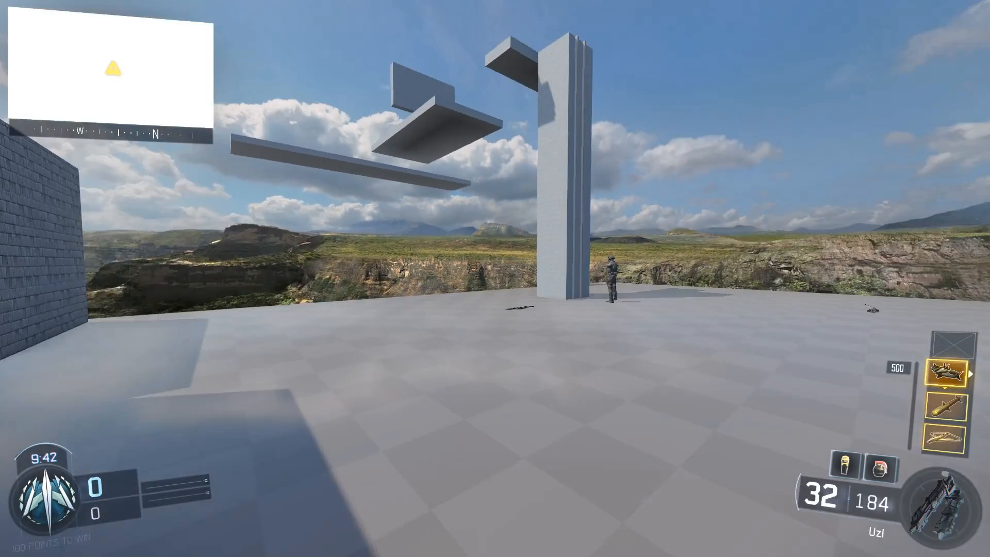
key("1")
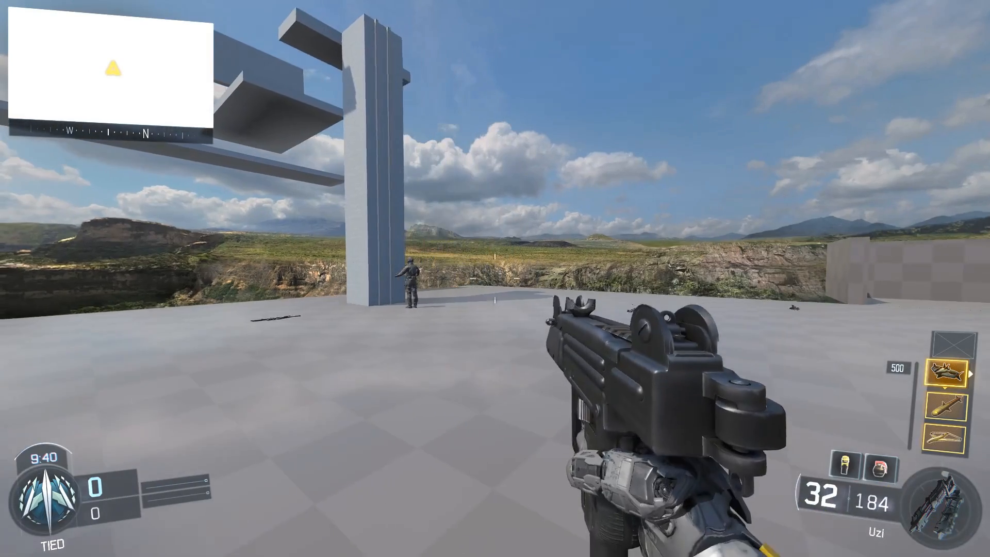
Step: Fire the Uzi from the hip toward the open canyon until the magazine is empty to check its firing and reload animations
left_click(495, 279)
left_click(495, 279)
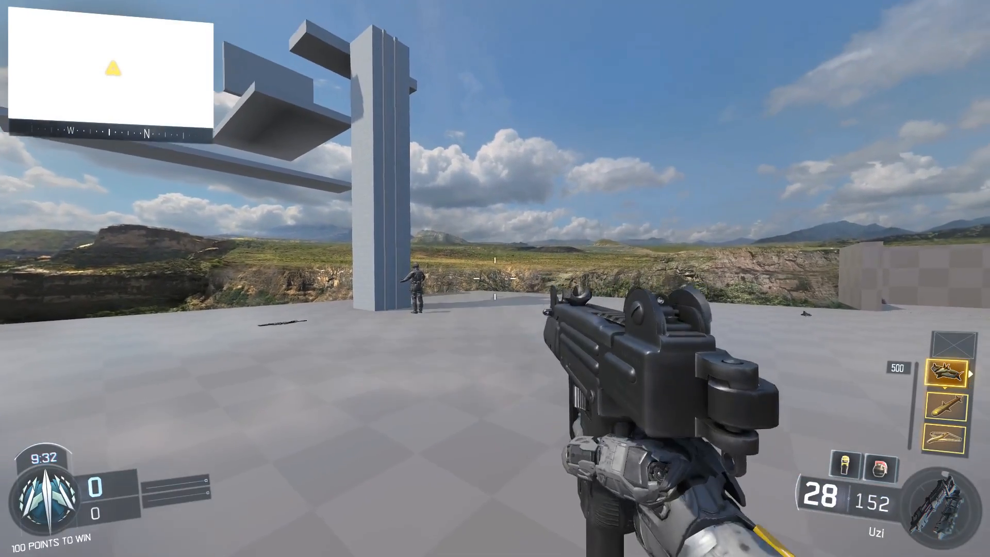
left_click(495, 278)
left_click(495, 279)
left_click(495, 279)
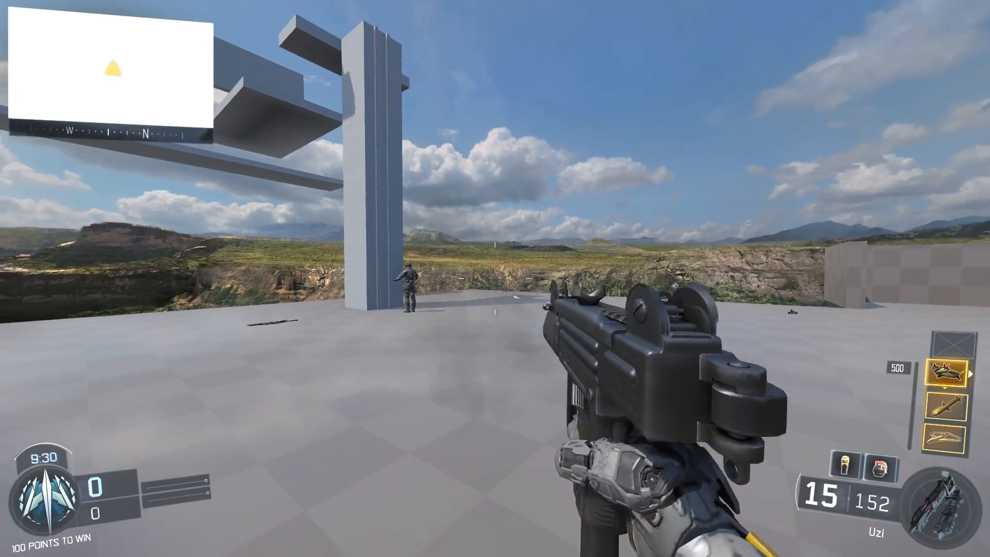
left_click(495, 279)
left_click(495, 279)
left_click(495, 278)
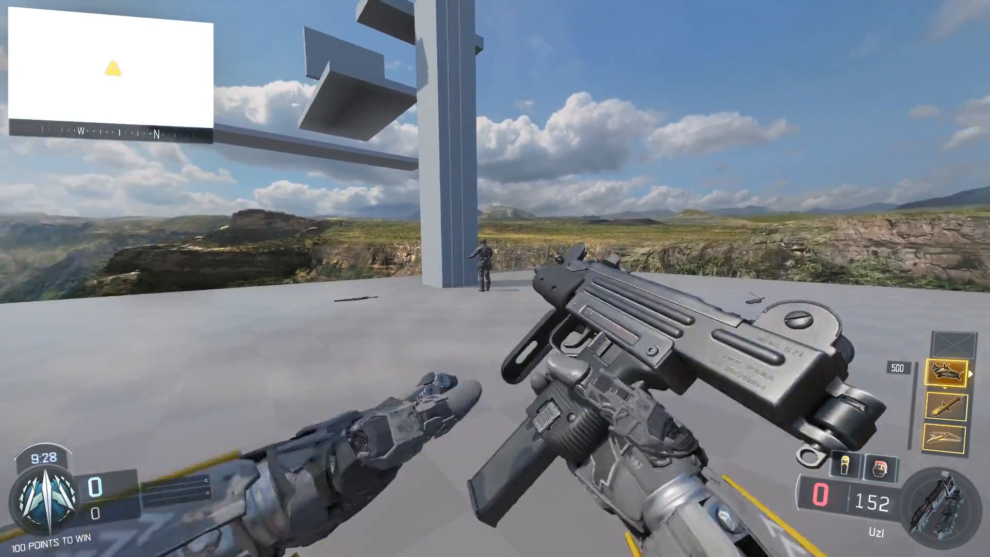
Step: Face the dark floating wall above the railing and fire the Uzi at it, including while aiming down sights
key("w")
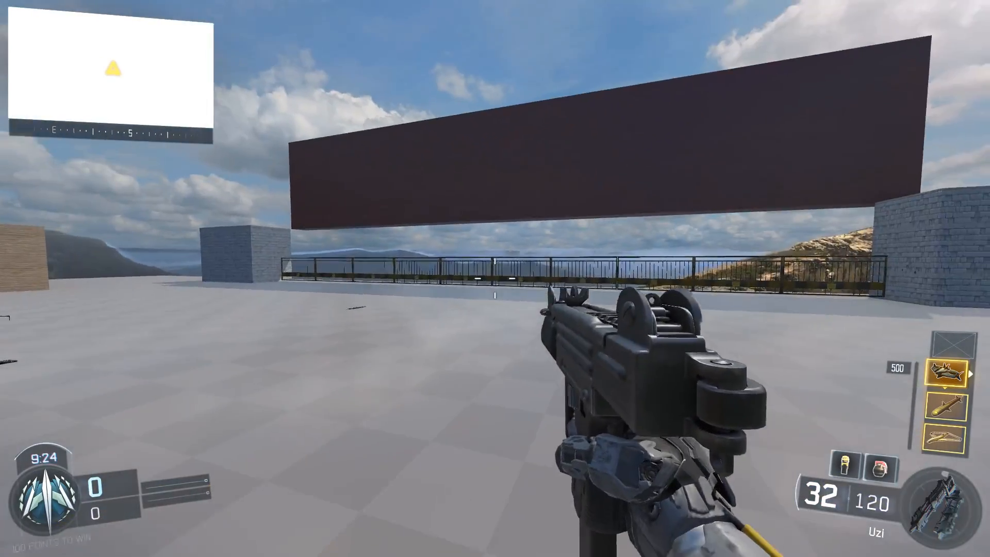
left_click(495, 278)
left_click(495, 278)
right_click(495, 278)
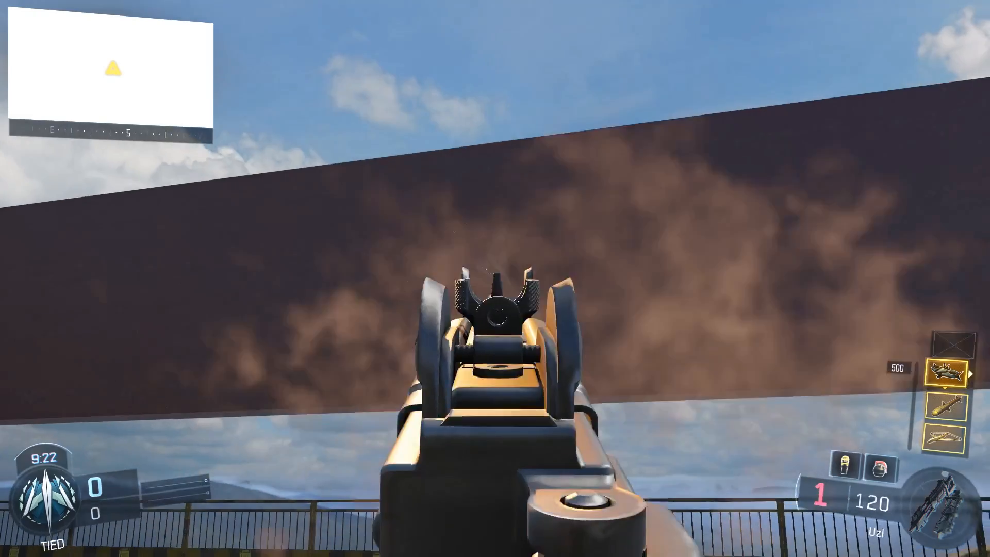